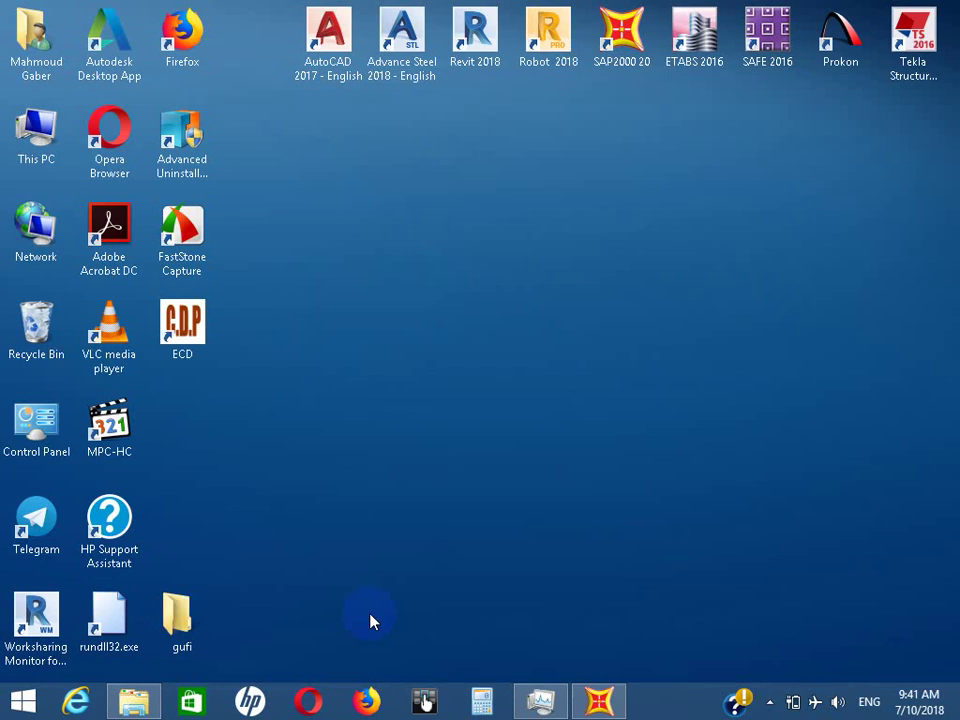
# Switch to SAP2000 and start a new model
pyautogui.click(617, 697)
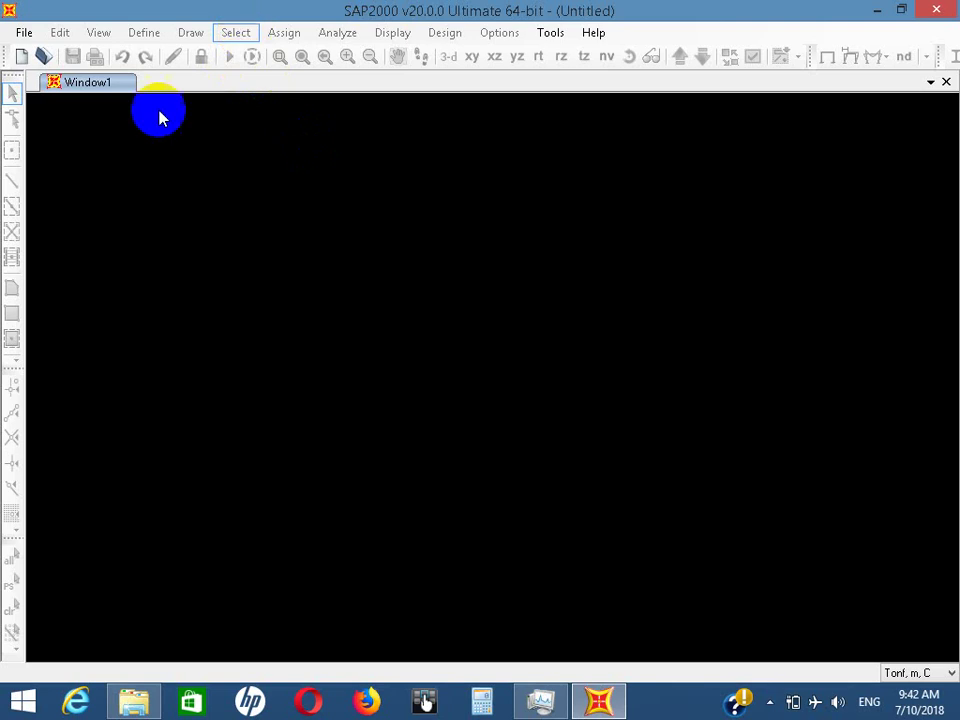
pyautogui.click(950, 675)
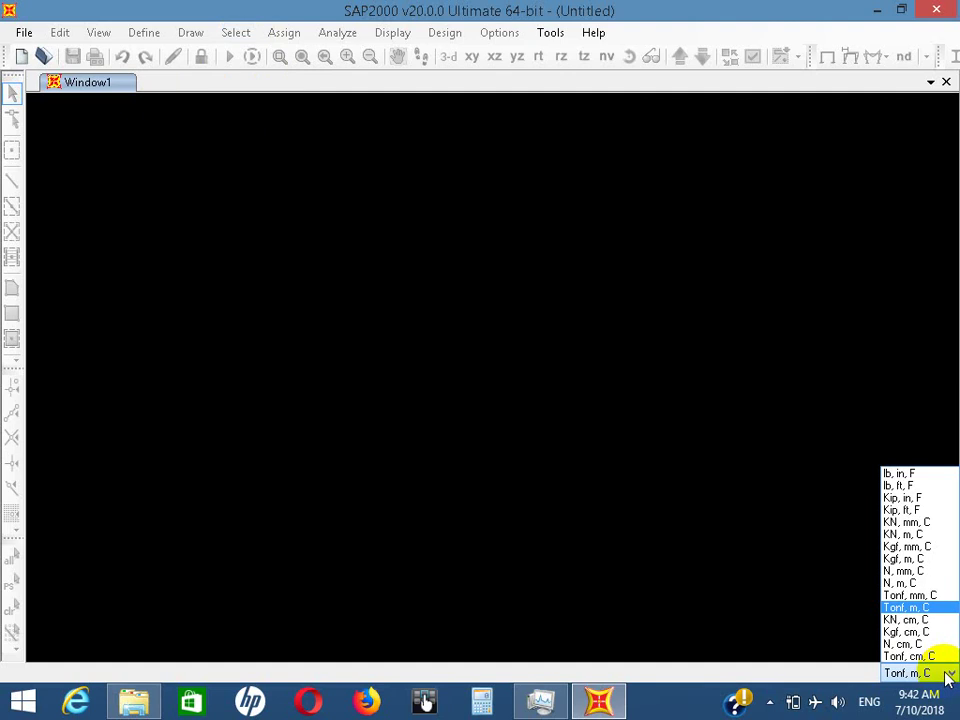
pyautogui.click(22, 36)
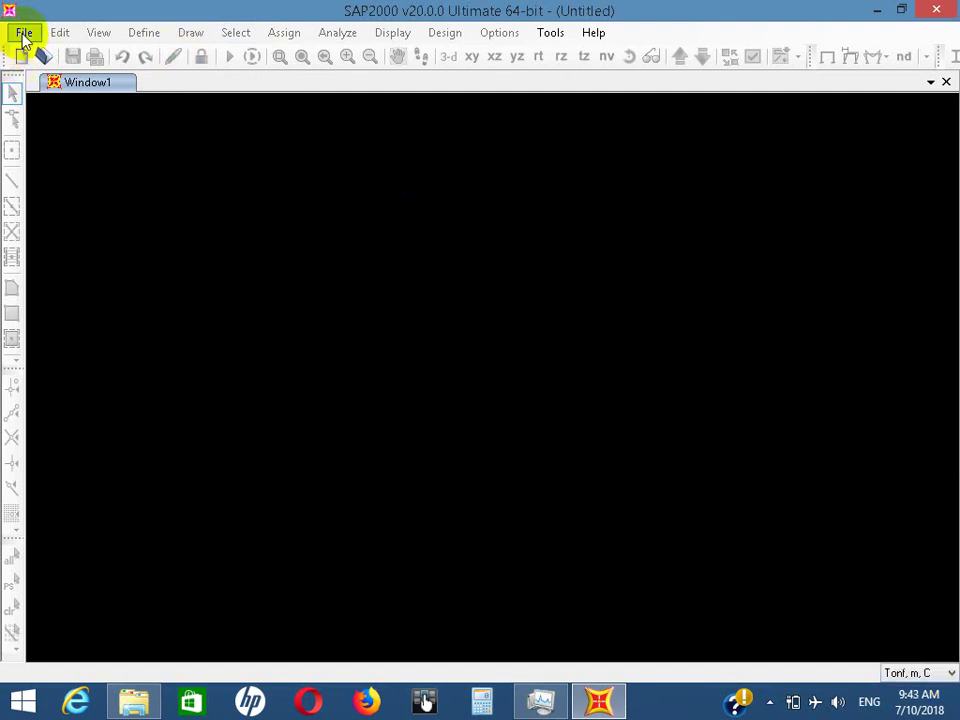
pyautogui.click(24, 34)
pyautogui.click(26, 34)
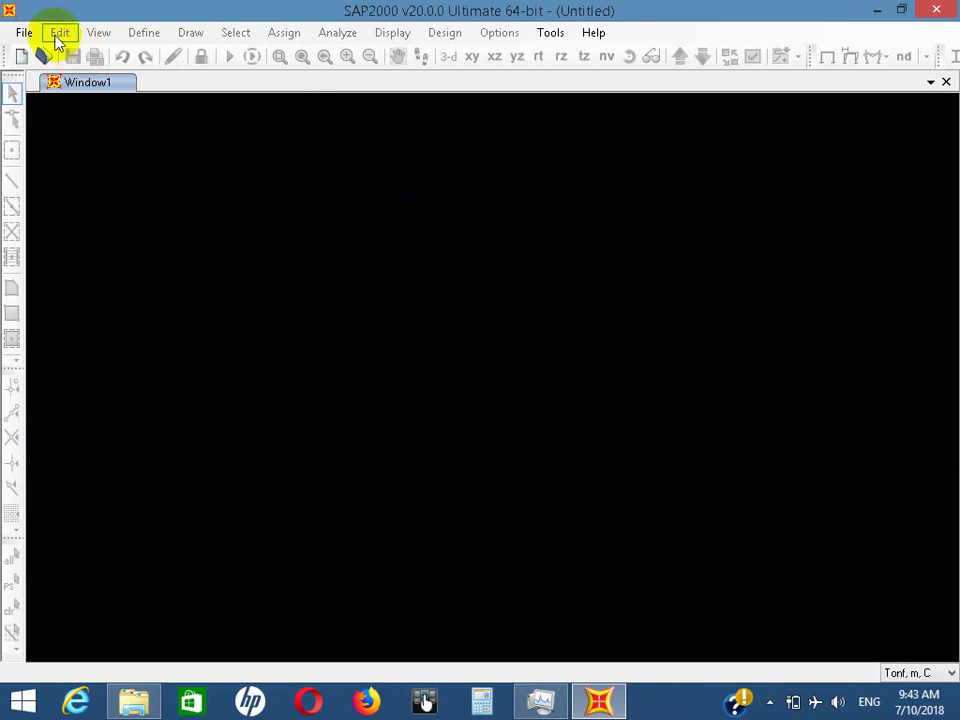
pyautogui.click(26, 32)
pyautogui.click(57, 55)
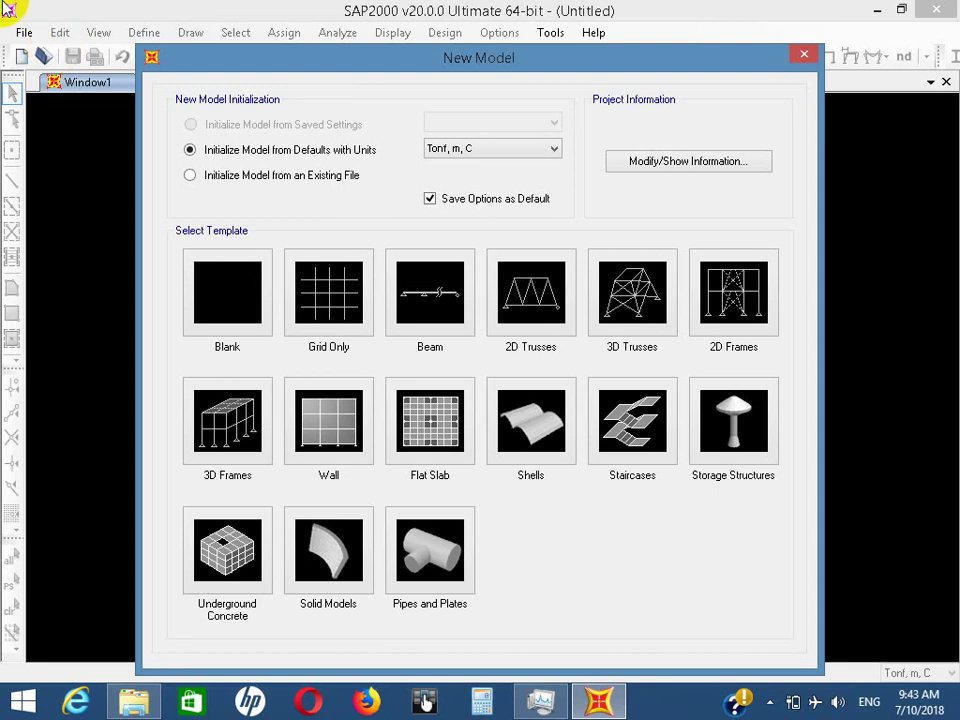
# Initialize the new model with Tonf, m, C units using the Blank template
pyautogui.click(240, 318)
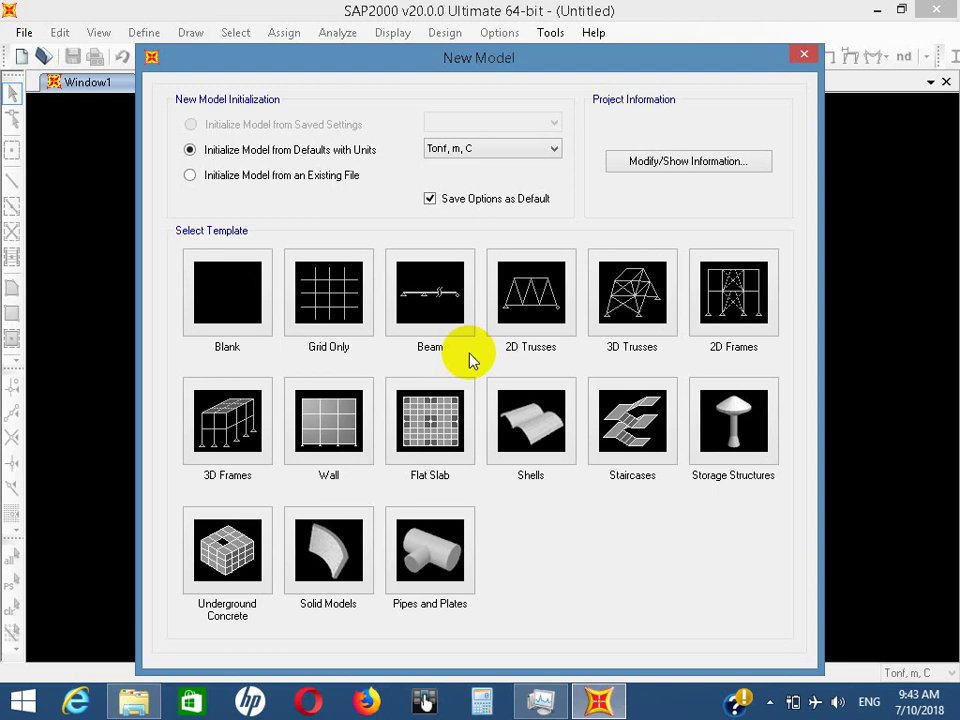
pyautogui.click(240, 288)
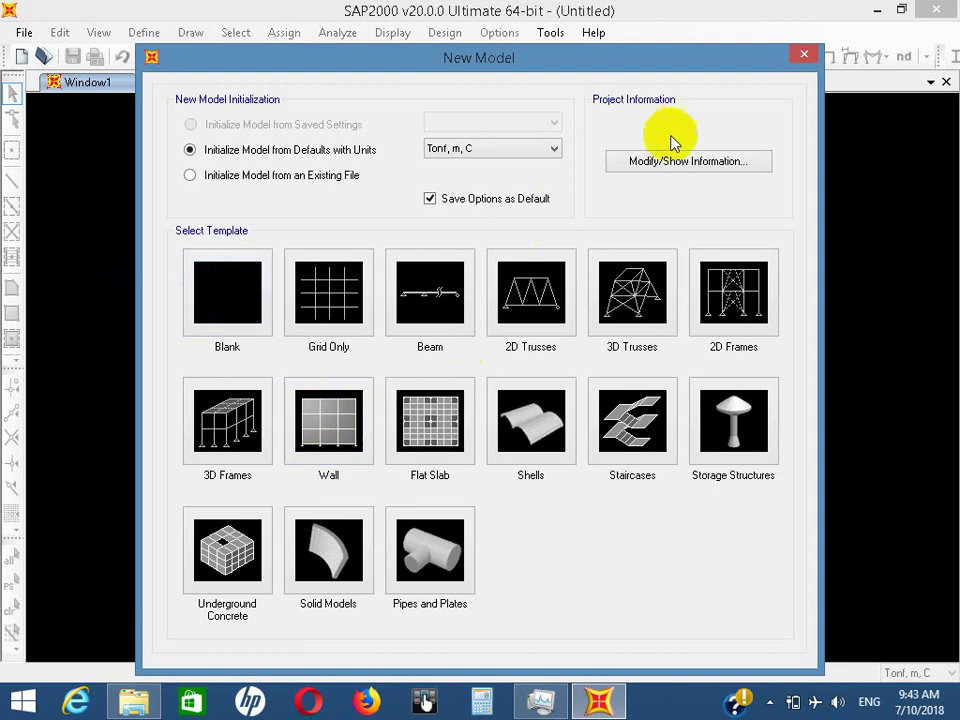
pyautogui.click(498, 152)
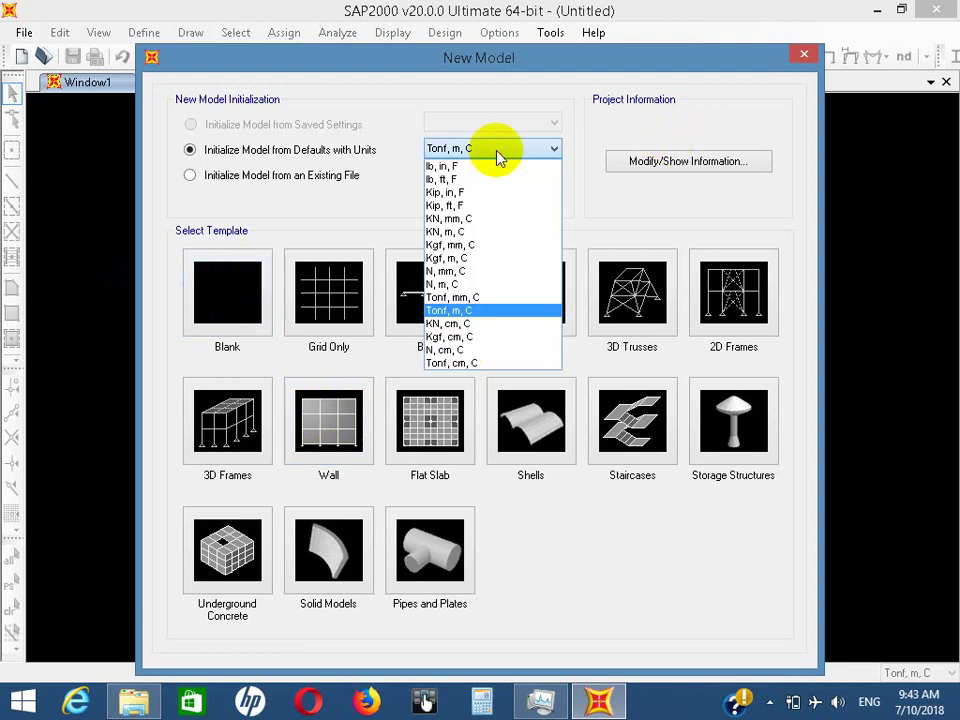
pyautogui.click(500, 310)
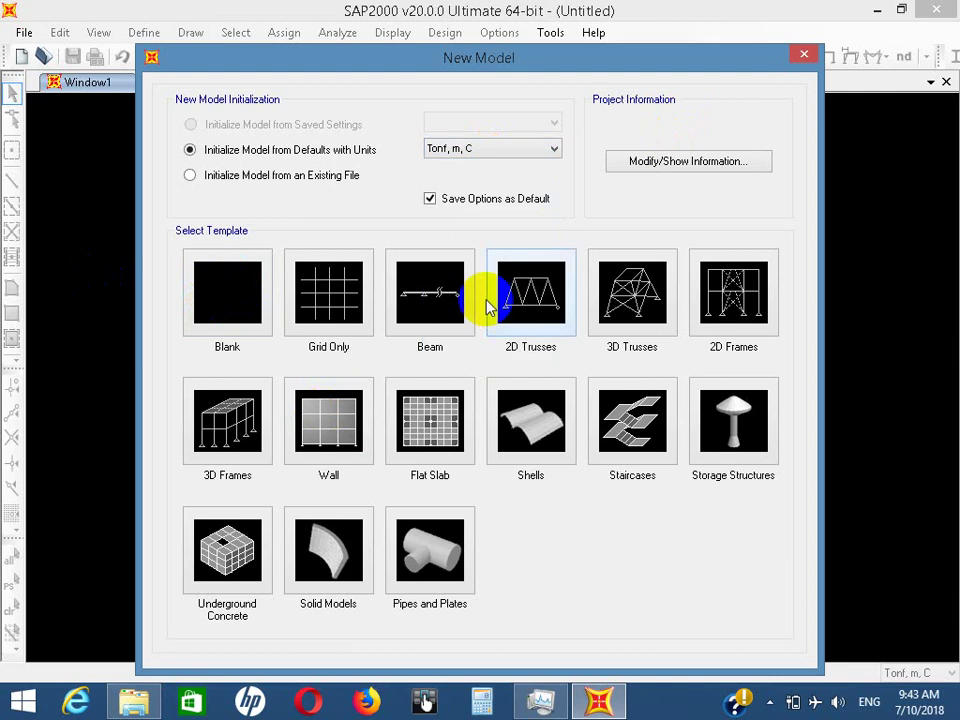
pyautogui.click(245, 298)
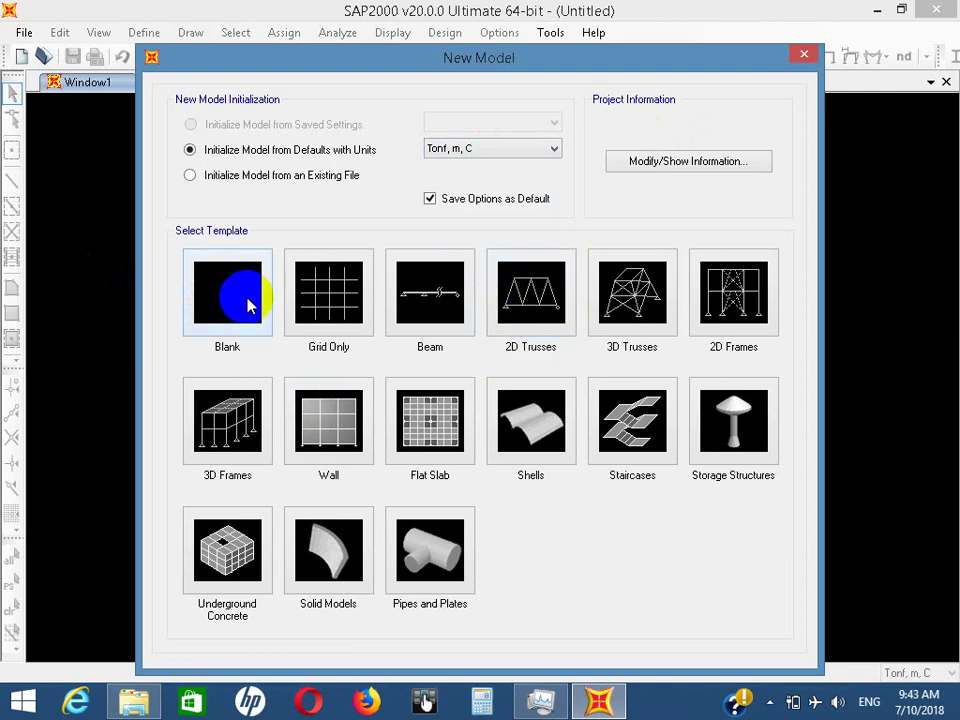
pyautogui.click(250, 306)
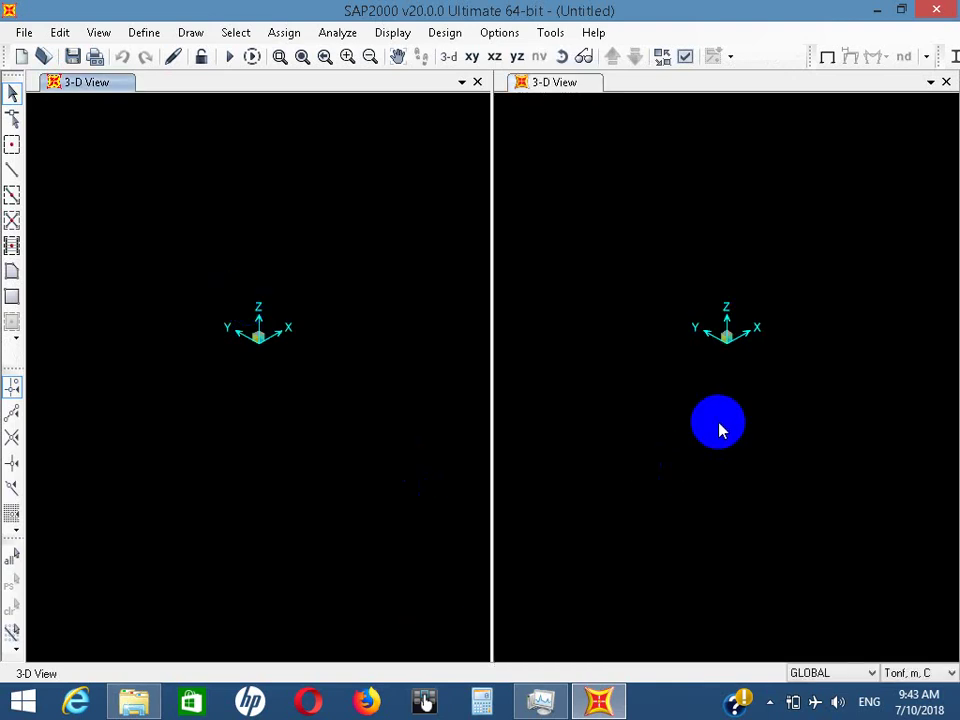
# Close the second 3-D view and set the remaining one to the XZ plane
pyautogui.click(946, 82)
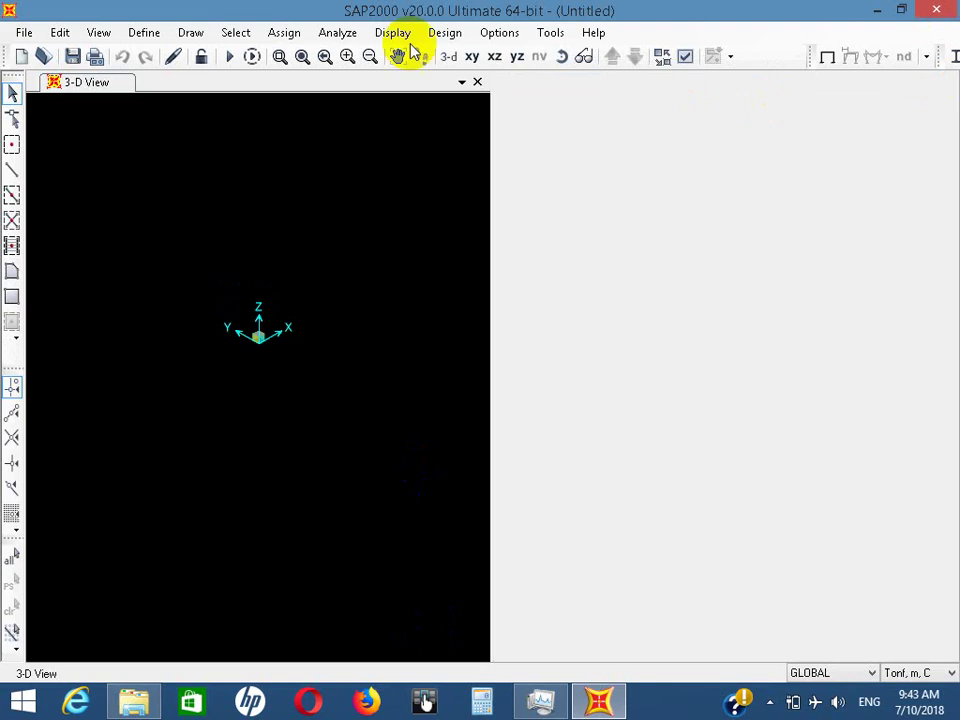
pyautogui.click(465, 114)
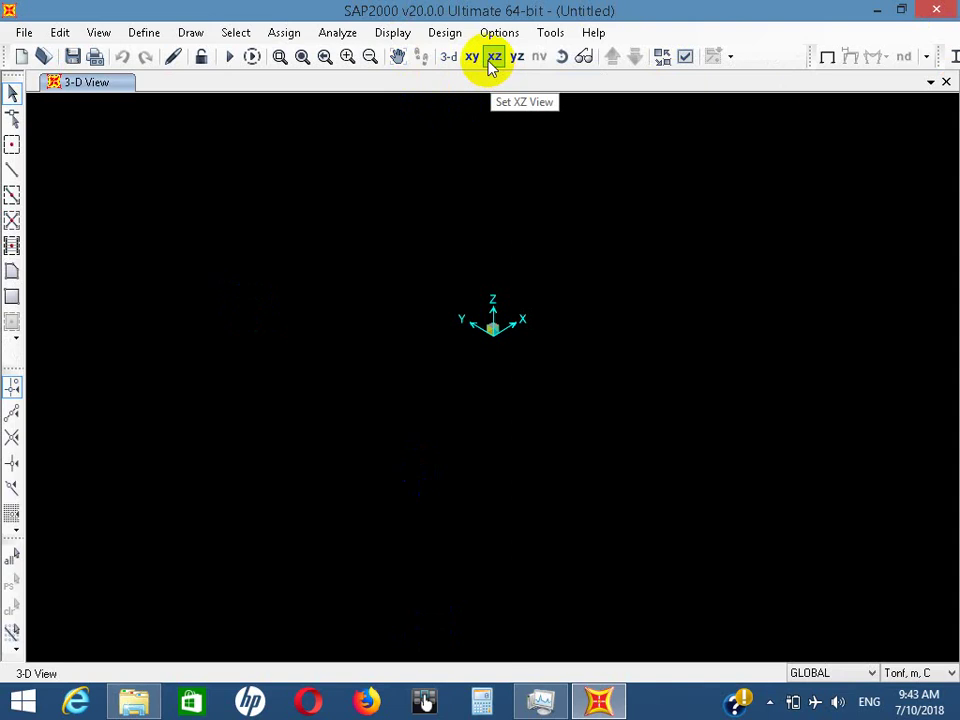
pyautogui.click(491, 62)
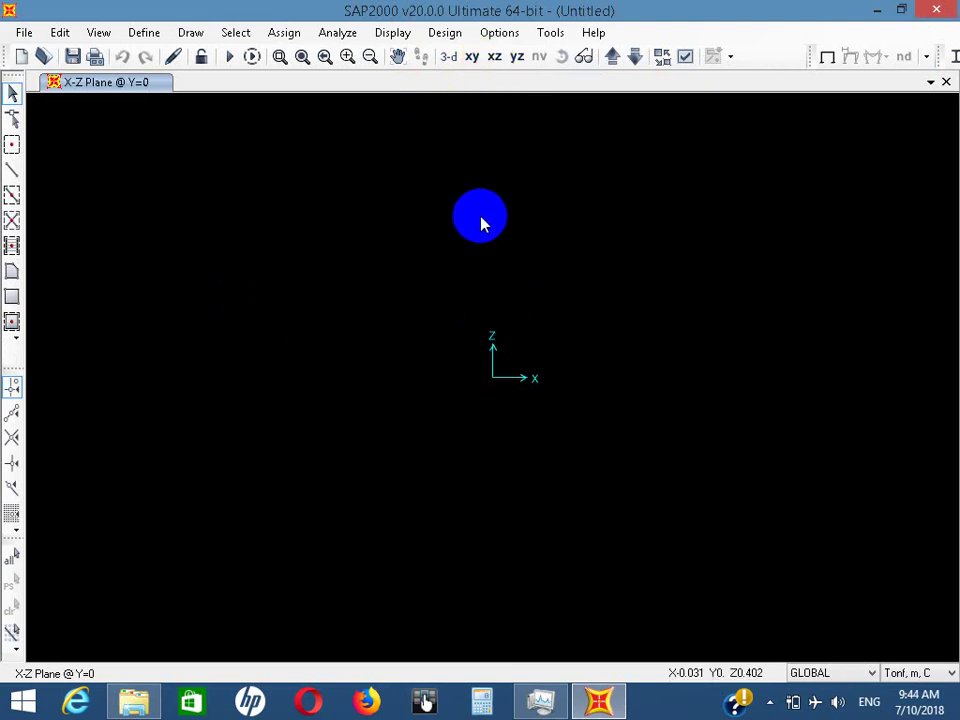
# Open the GLOBAL coordinate system's grid data for modification
pyautogui.rightClick(467, 206)
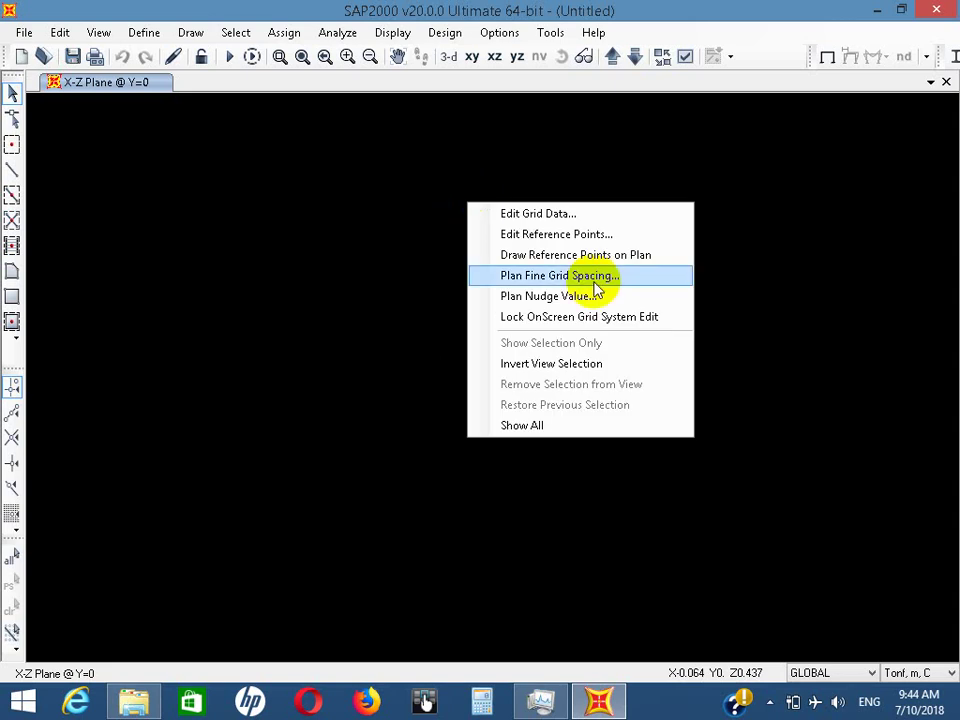
pyautogui.click(572, 218)
pyautogui.moveTo(579, 230); pyautogui.dragTo(575, 162)
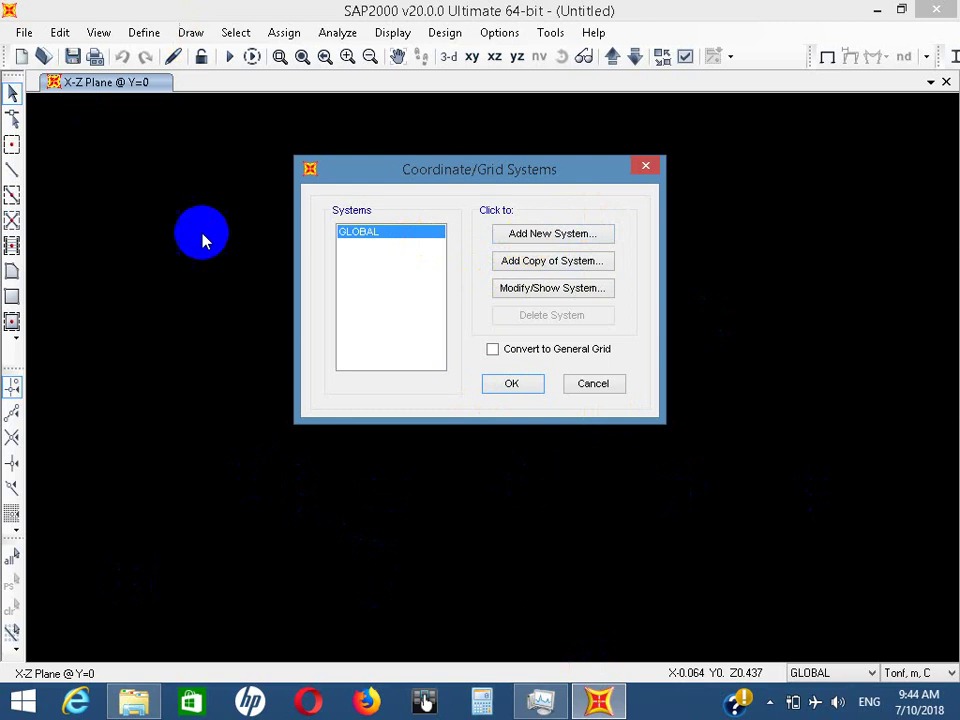
pyautogui.click(532, 288)
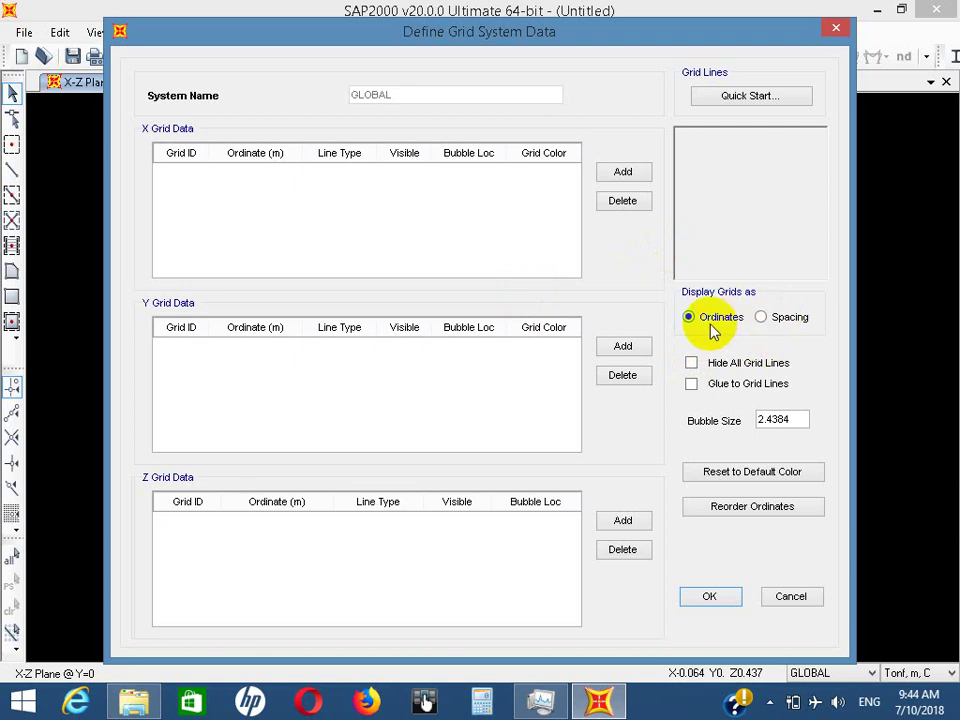
# Add one grid line in each of the X, Y and Z directions and display the grids as spacing
pyautogui.click(762, 318)
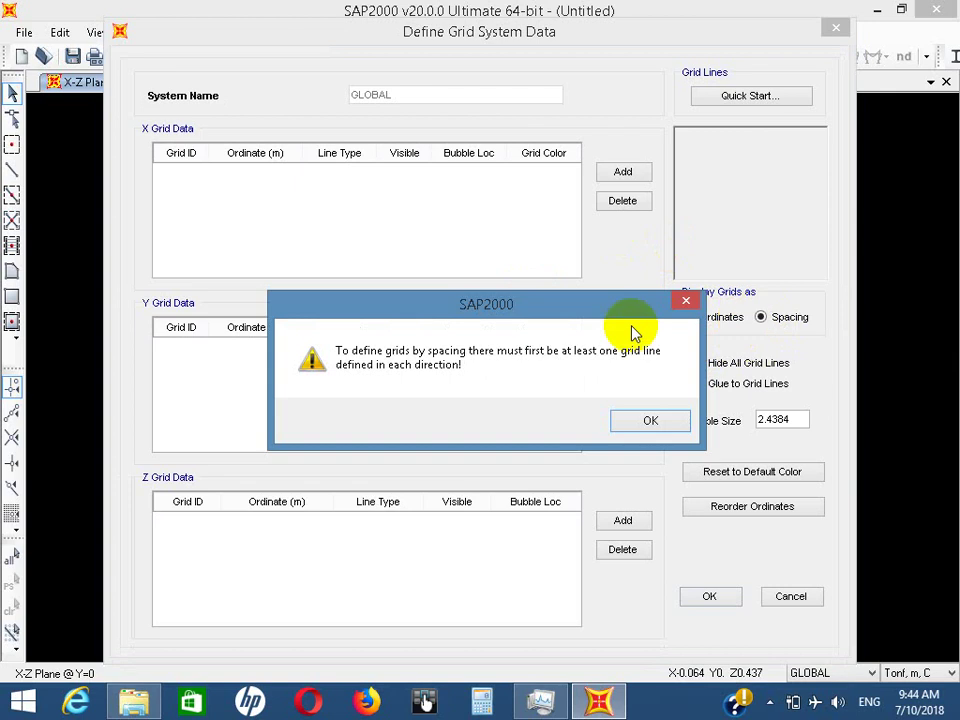
pyautogui.click(644, 421)
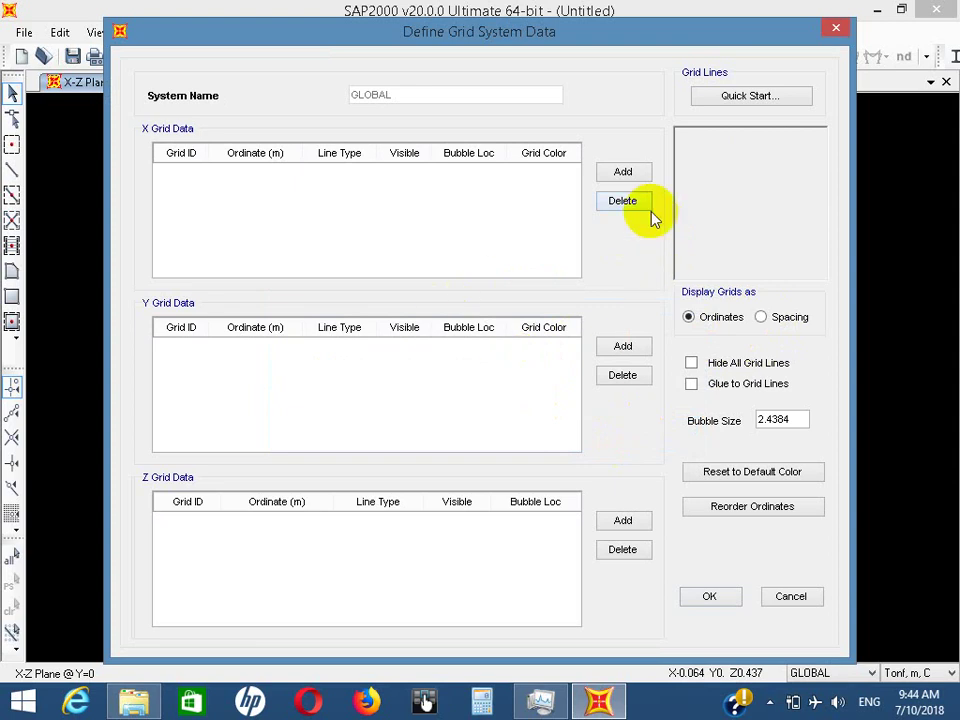
pyautogui.click(636, 174)
pyautogui.click(628, 347)
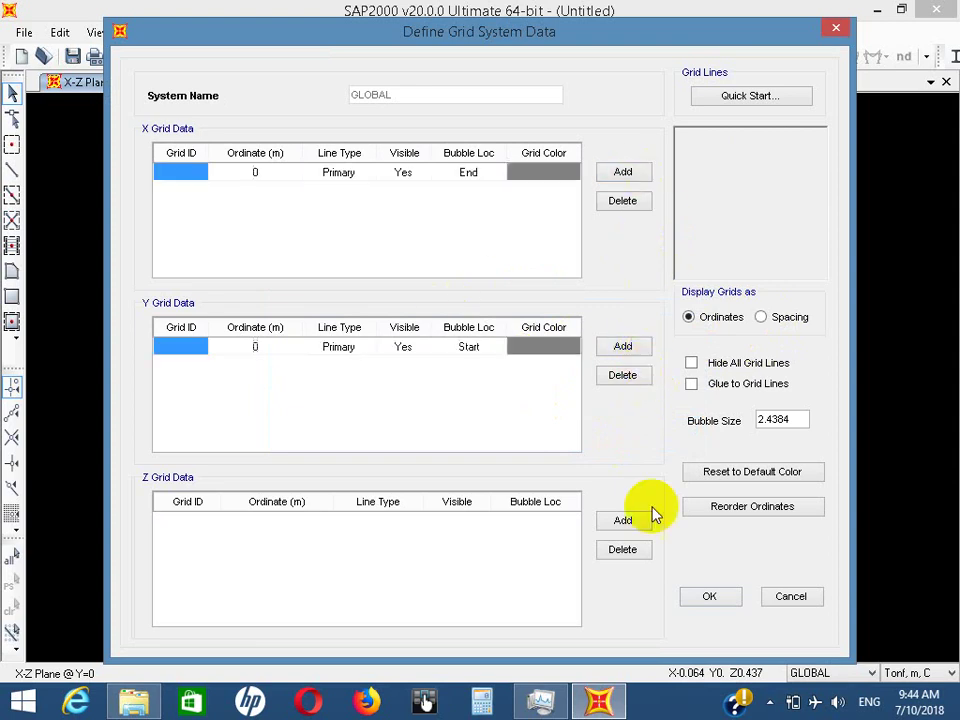
pyautogui.click(632, 522)
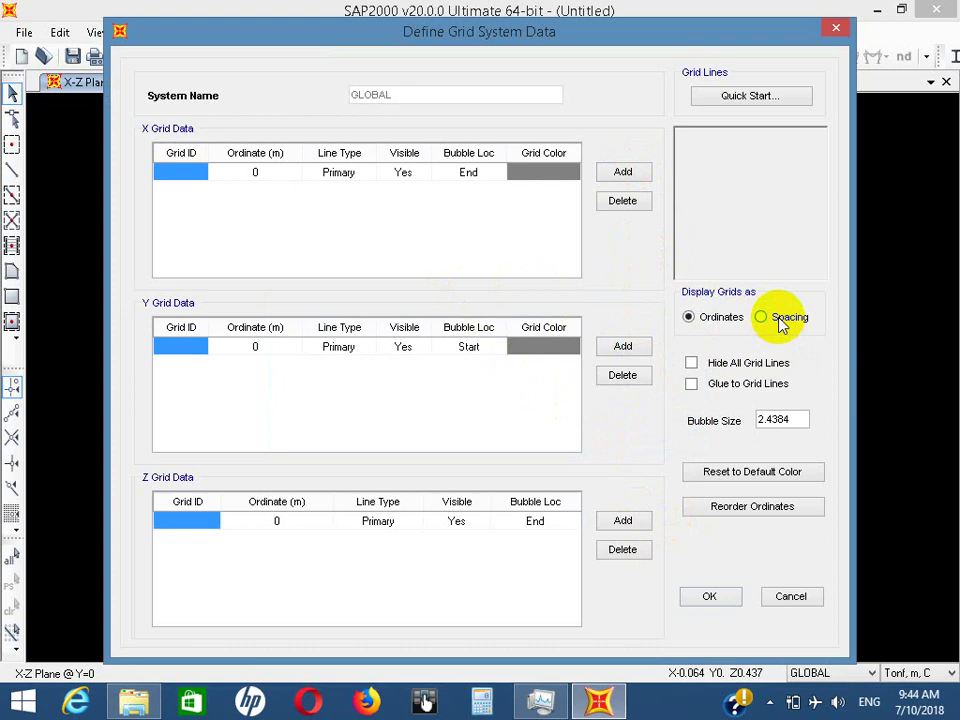
pyautogui.click(779, 324)
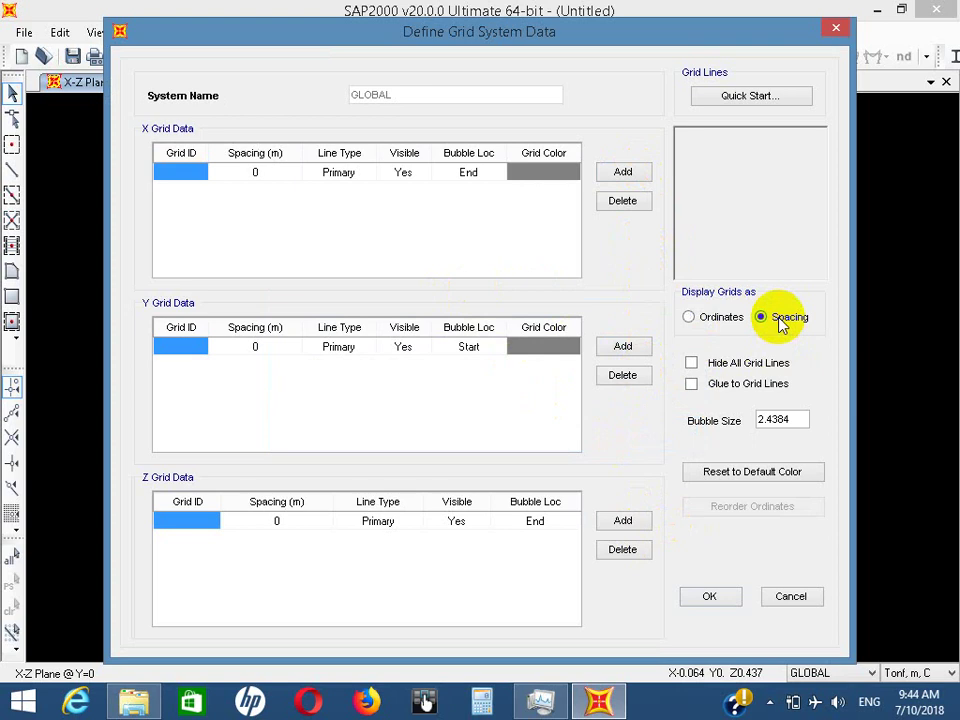
# Add four more grid lines to the X grid data
pyautogui.click(621, 175)
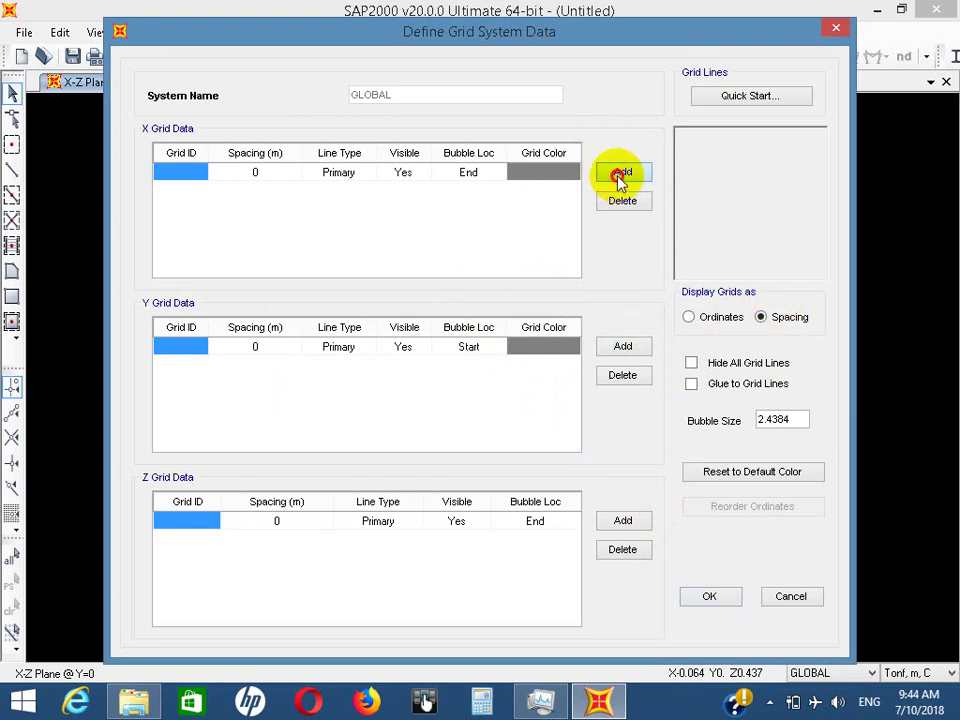
pyautogui.click(621, 176)
pyautogui.click(621, 176)
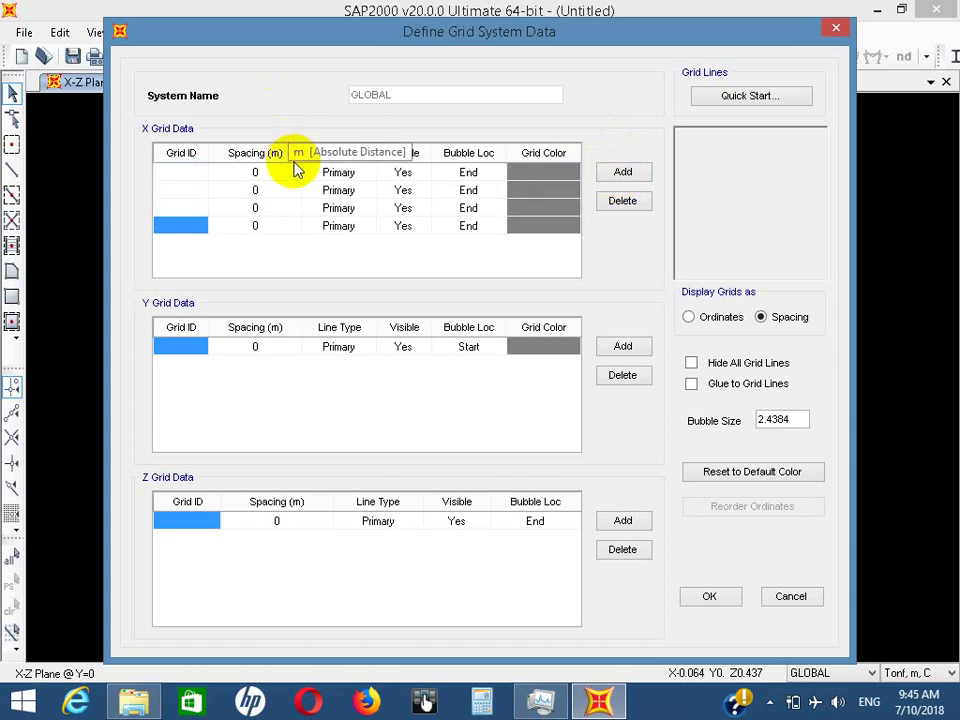
pyautogui.click(184, 175)
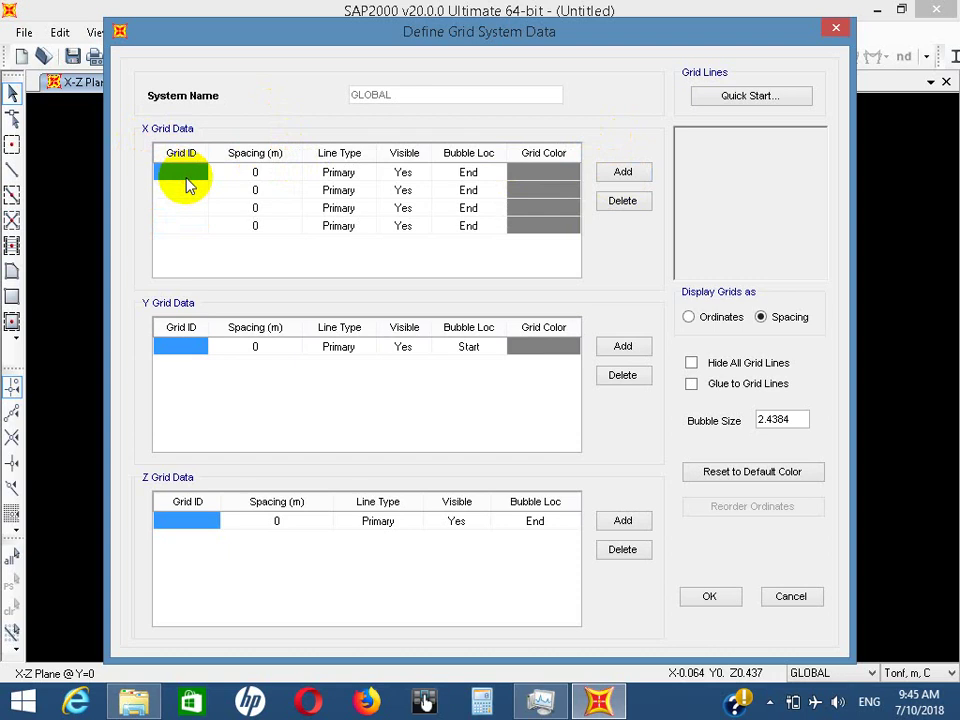
pyautogui.click(247, 173)
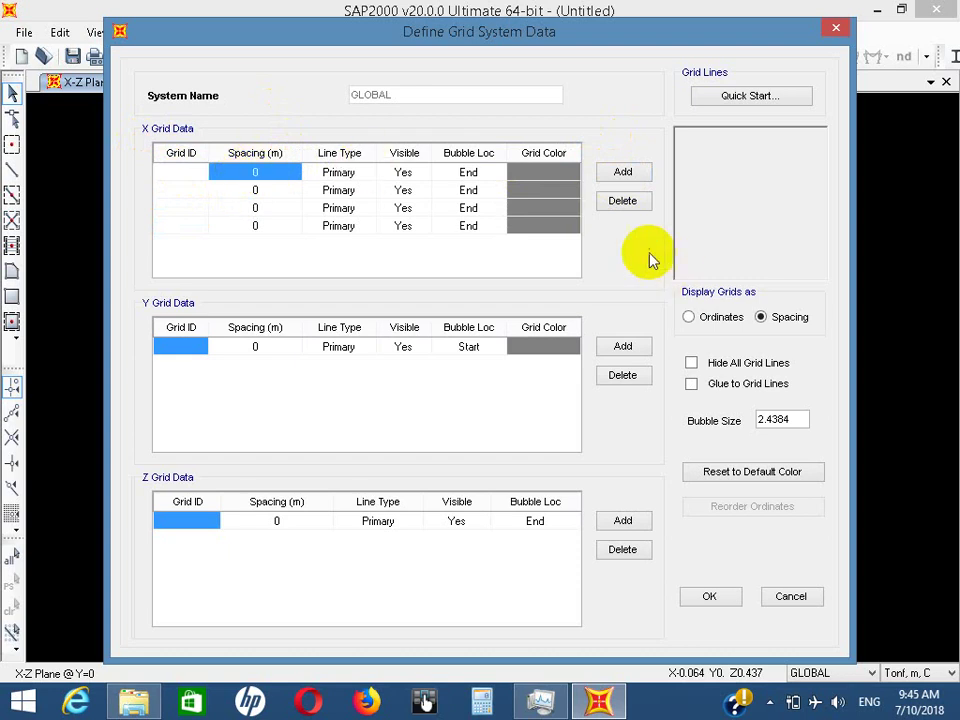
pyautogui.click(623, 174)
# Set the spacings of the five X grid lines to 4, 6, 1.5, 2 and 1.5 m in order
pyautogui.click(266, 172)
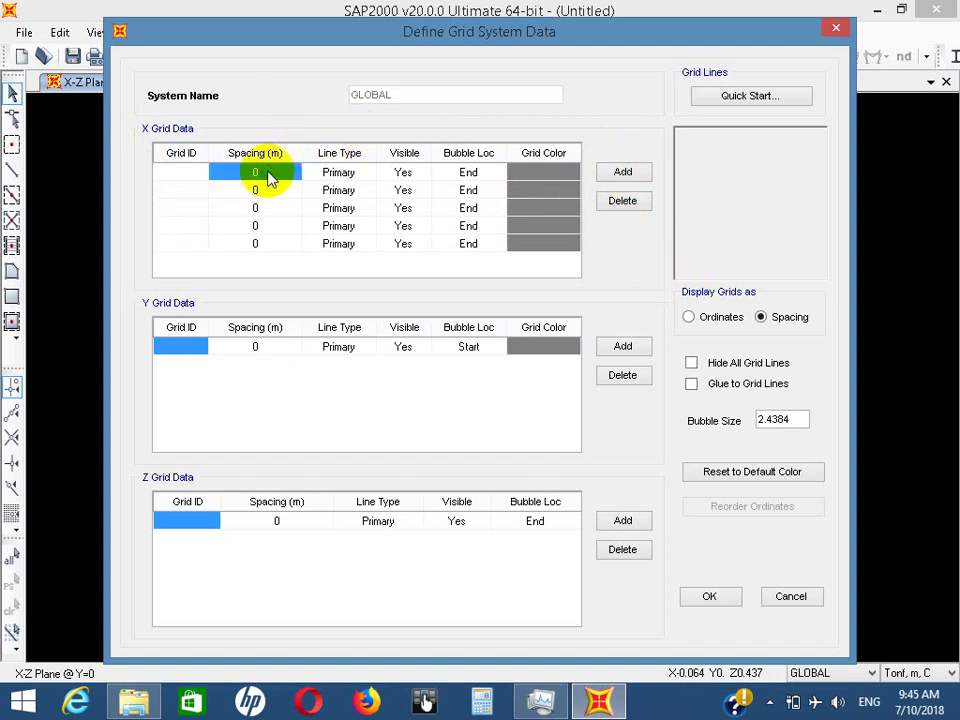
pyautogui.write('4')
pyautogui.press('Return')
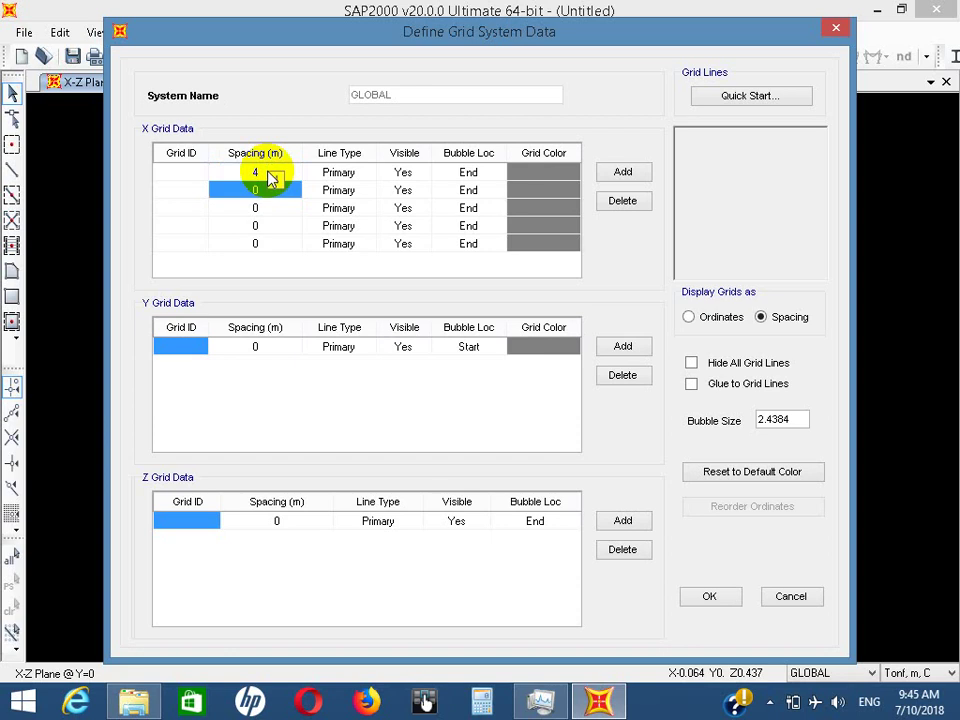
pyautogui.write('6')
pyautogui.press('Return')
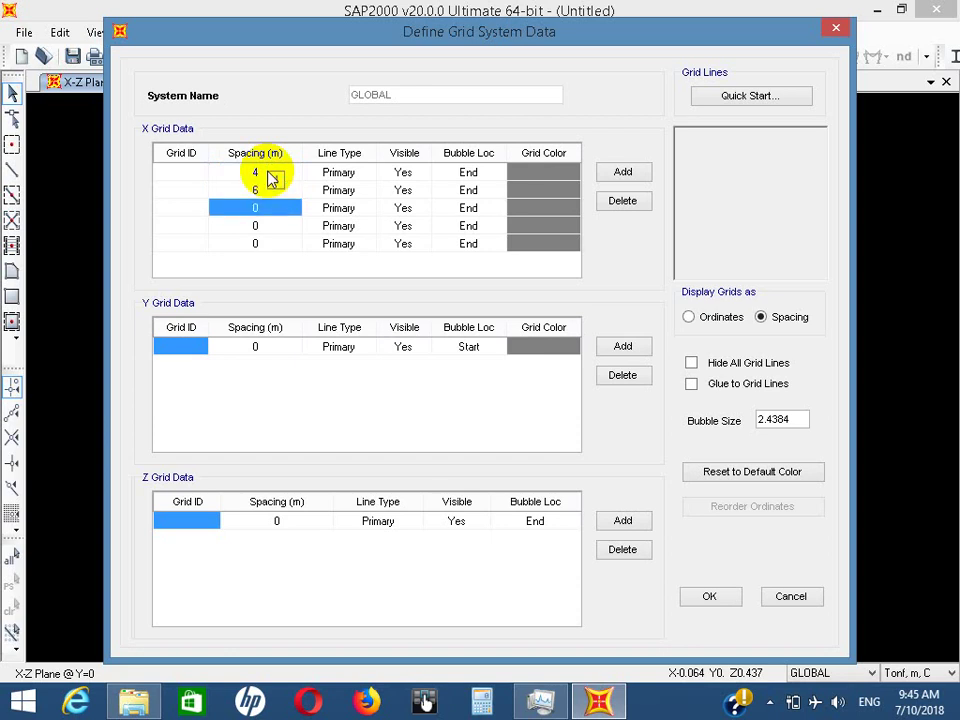
pyautogui.write('1.5')
pyautogui.press('Return')
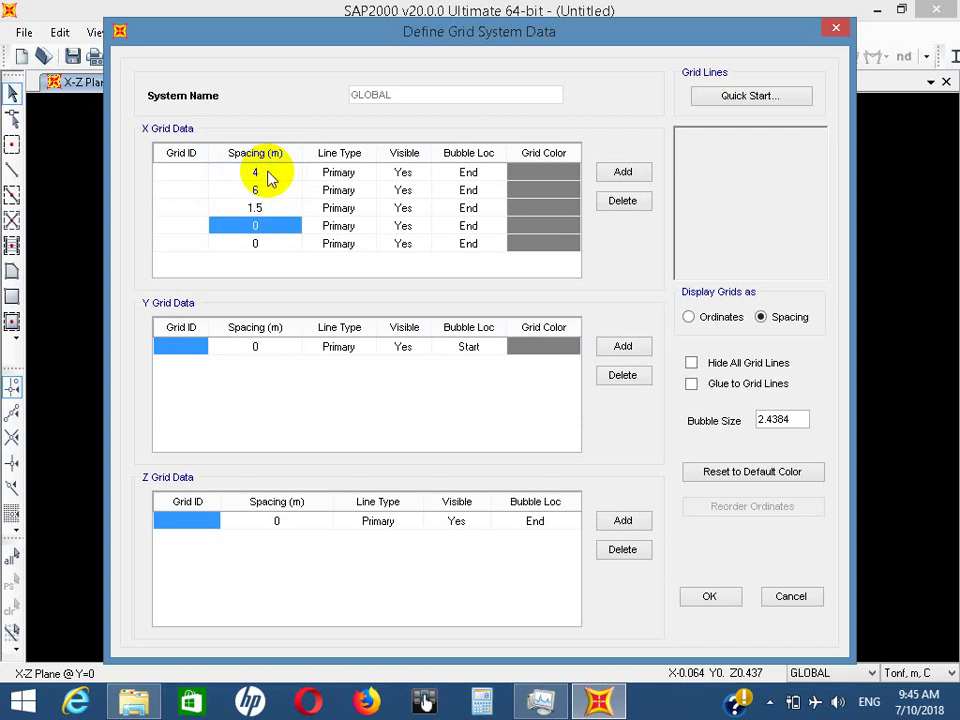
pyautogui.write('2')
pyautogui.press('Return')
pyautogui.write('1.5')
pyautogui.press('Return')
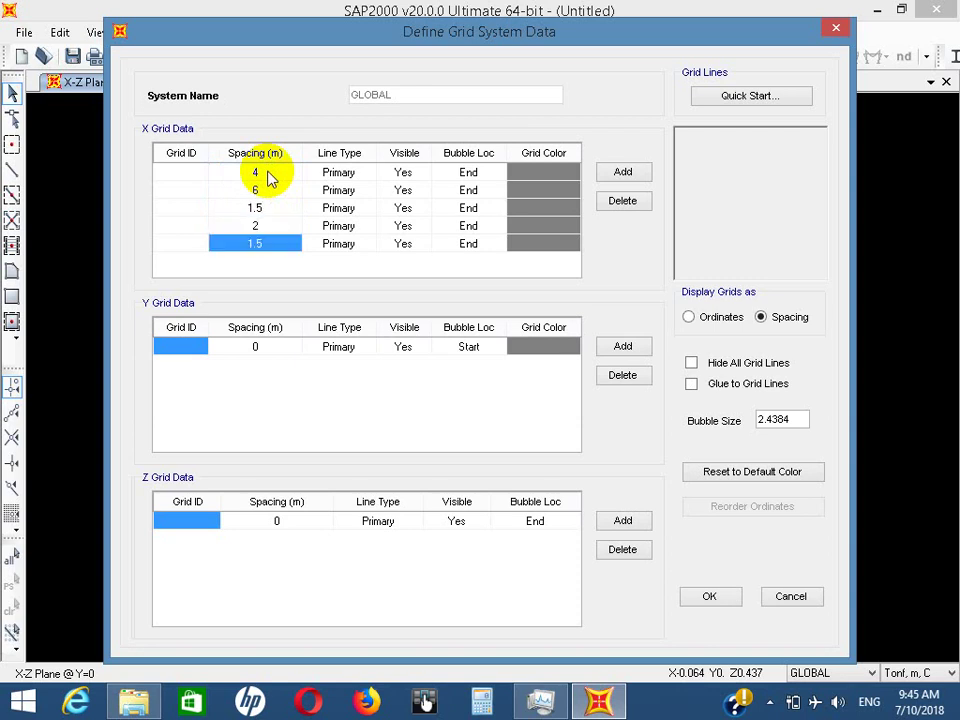
# Add a sixth X grid line and set the fifth line's spacing to 1.5 m
pyautogui.click(270, 208)
pyautogui.click(285, 245)
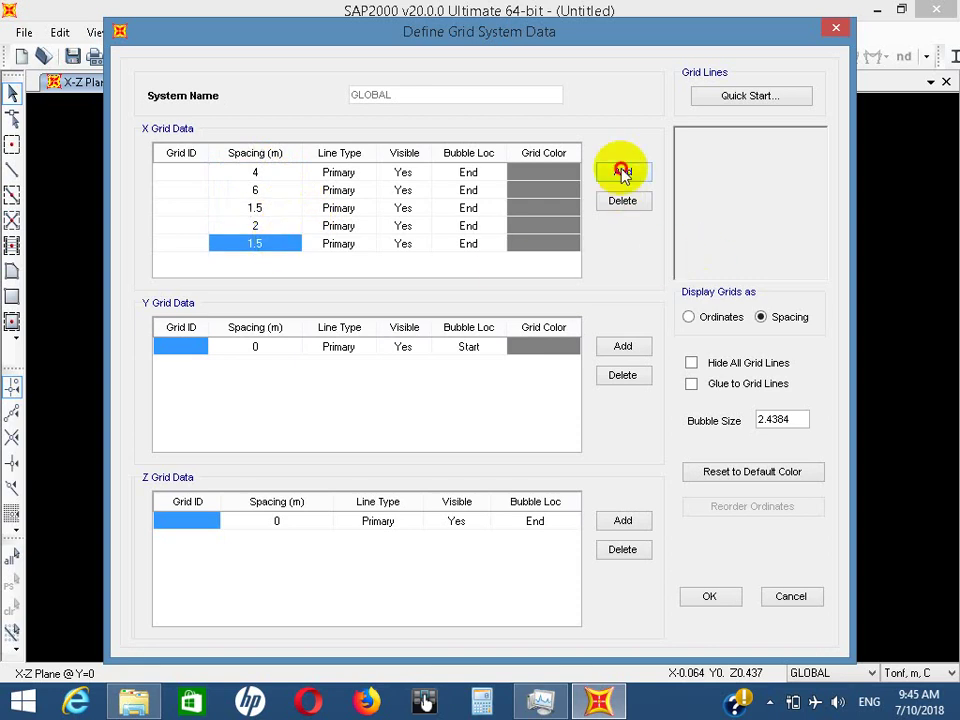
pyautogui.click(622, 174)
pyautogui.click(258, 243)
pyautogui.write('1.5')
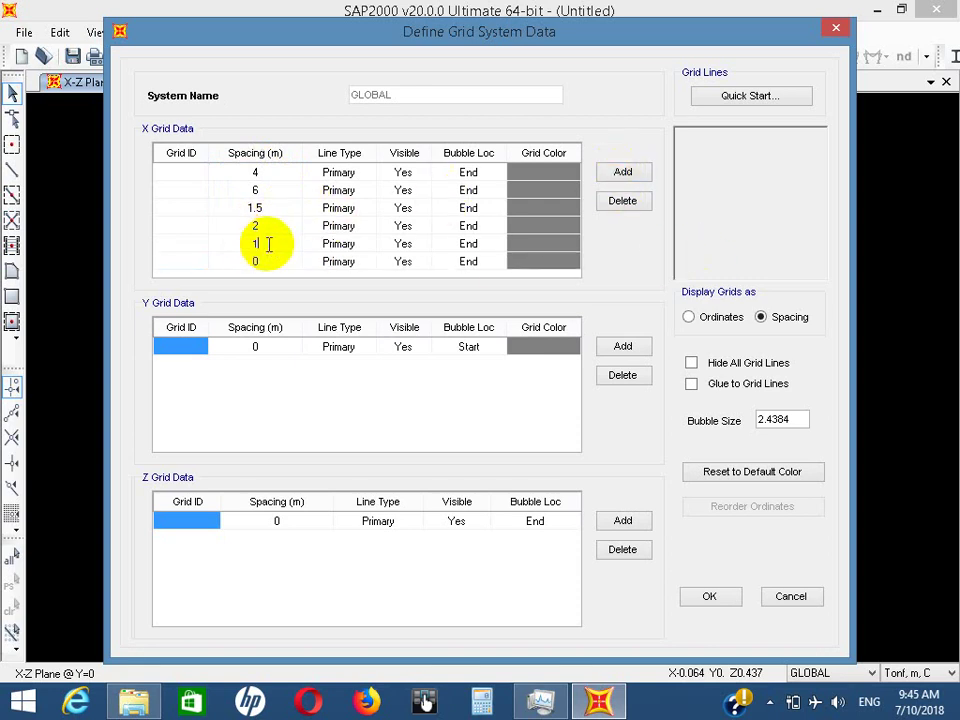
pyautogui.press('Return')
pyautogui.click(257, 243)
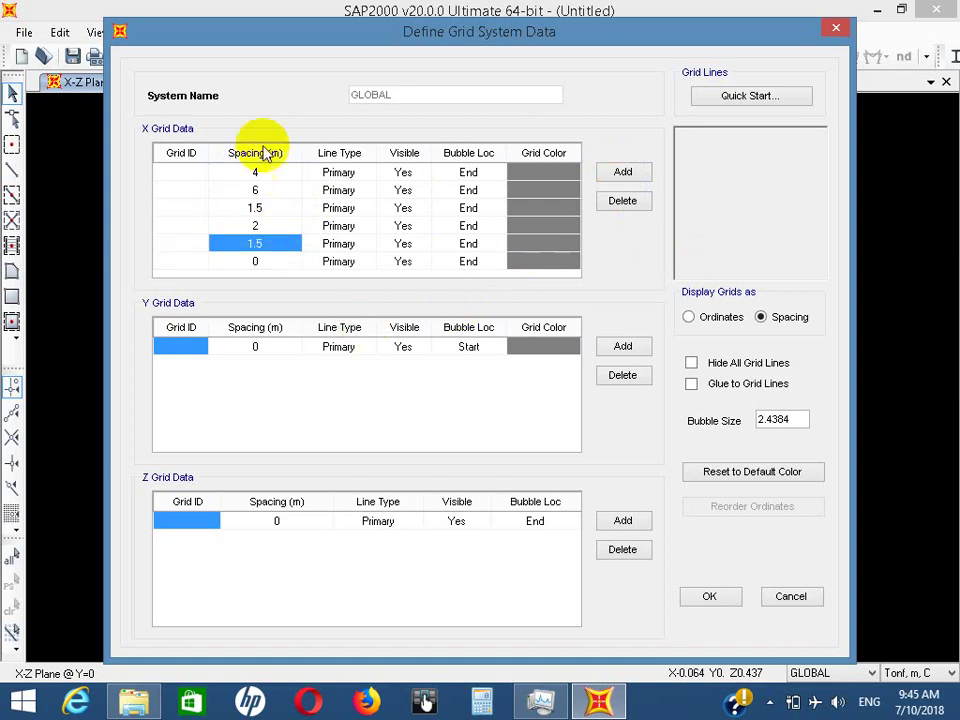
# Label the six X grid lines 1, 2, 3, 4, 5 and 6 in order
pyautogui.click(184, 173)
pyautogui.write('1')
pyautogui.press('Return')
pyautogui.write('2')
pyautogui.press('Return')
pyautogui.write('3')
pyautogui.press('Return')
pyautogui.write('4')
pyautogui.press('Return')
pyautogui.write('5')
pyautogui.press('Return')
pyautogui.write('6')
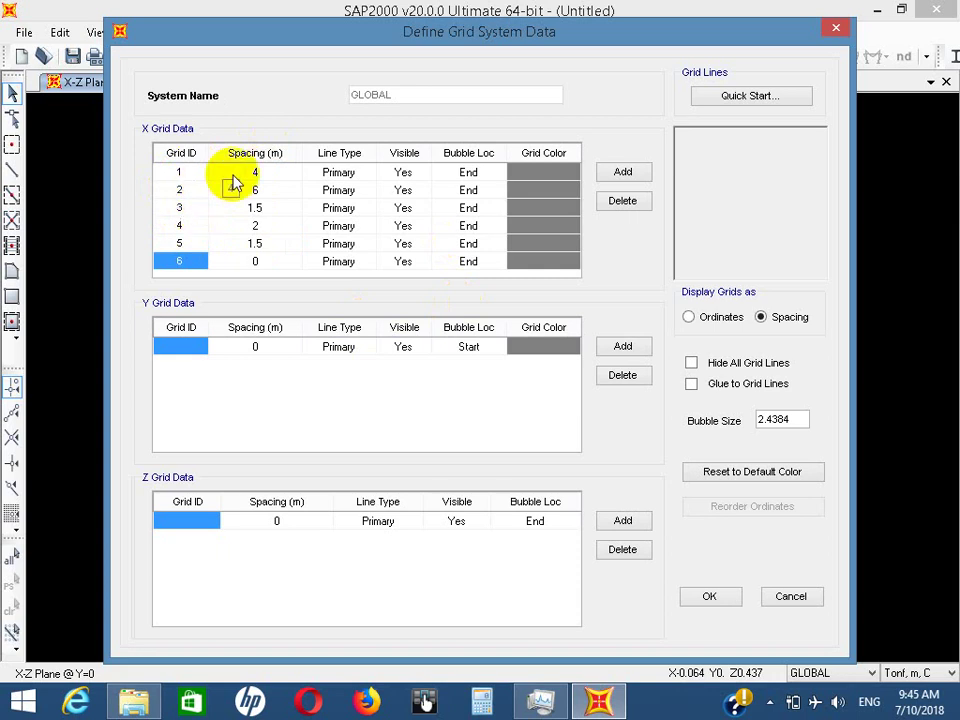
# Set the grid bubble size to .5, accept the grid system and display the XZ plane
pyautogui.click(803, 419)
pyautogui.moveTo(803, 419); pyautogui.dragTo(739, 392)
pyautogui.press('BackSpace')
pyautogui.write('.5')
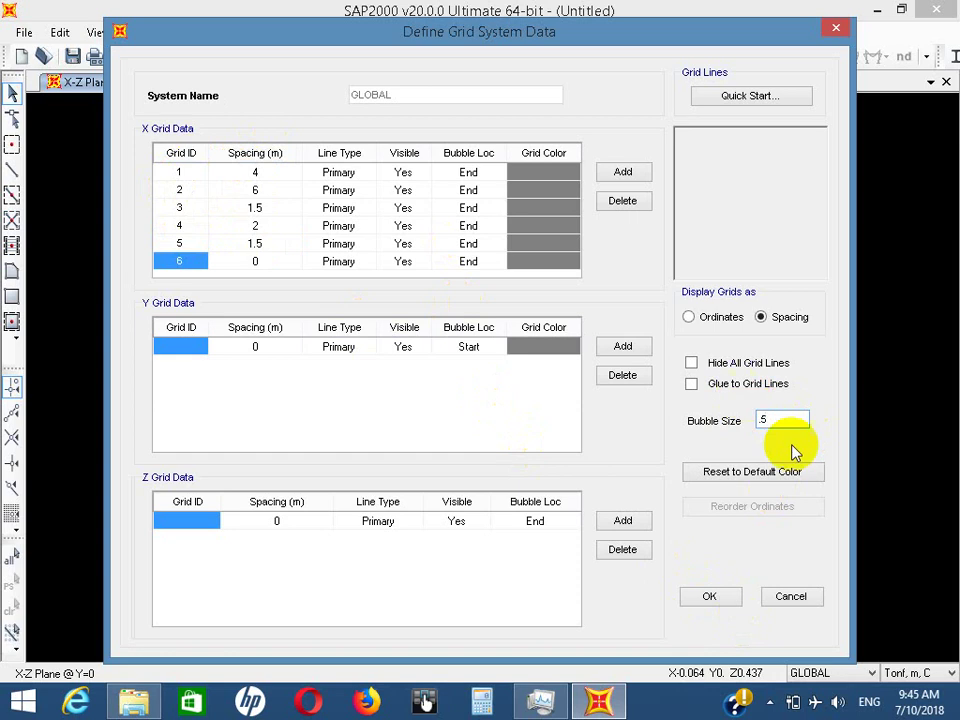
pyautogui.click(709, 596)
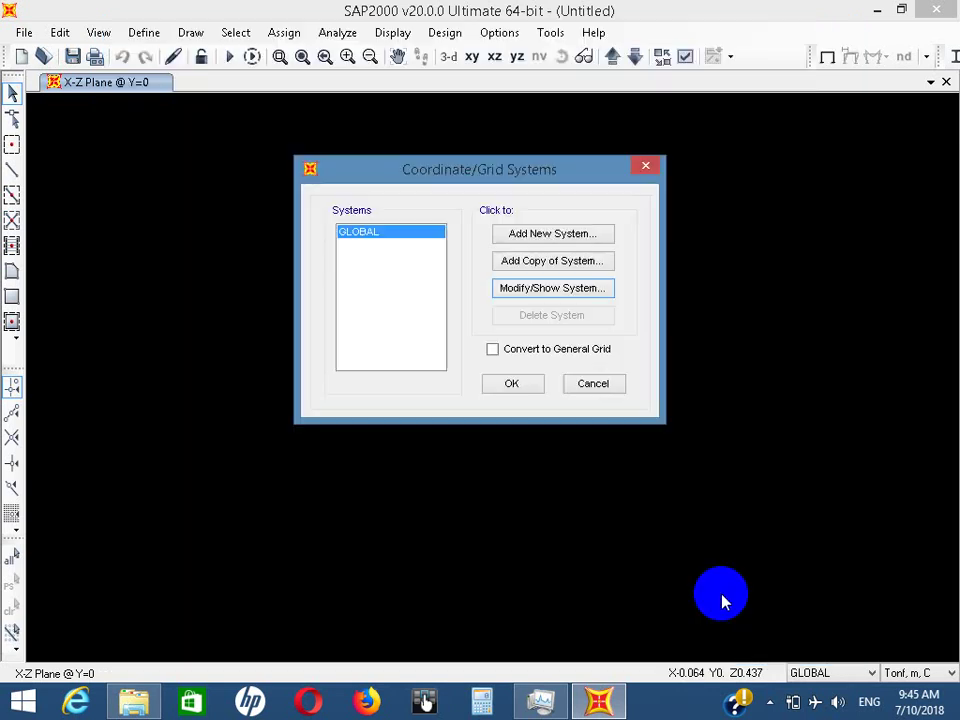
pyautogui.click(513, 383)
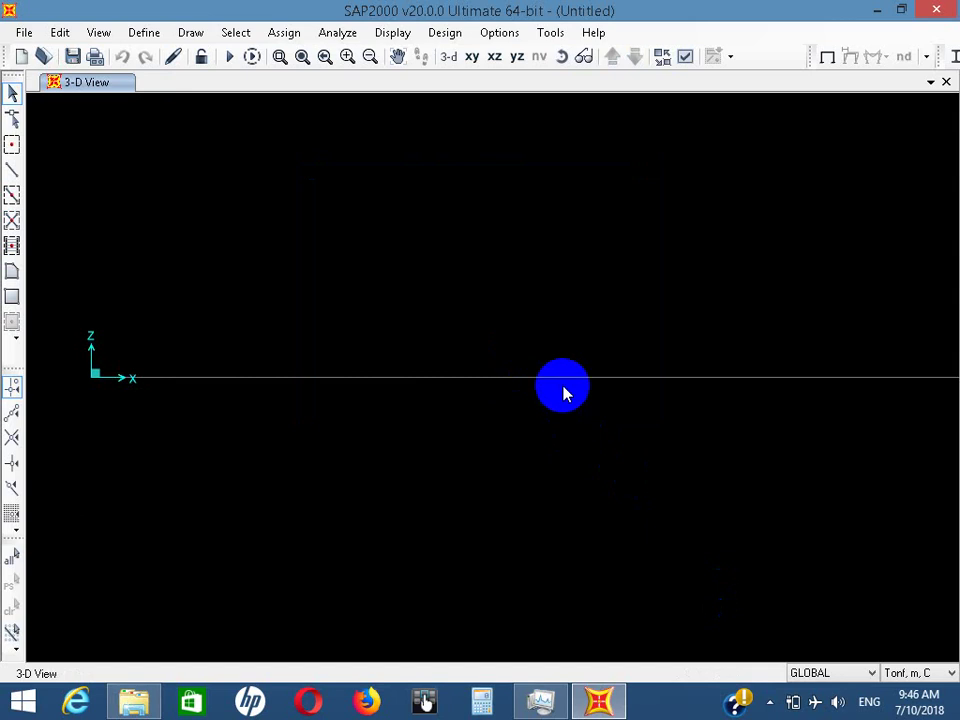
pyautogui.click(494, 57)
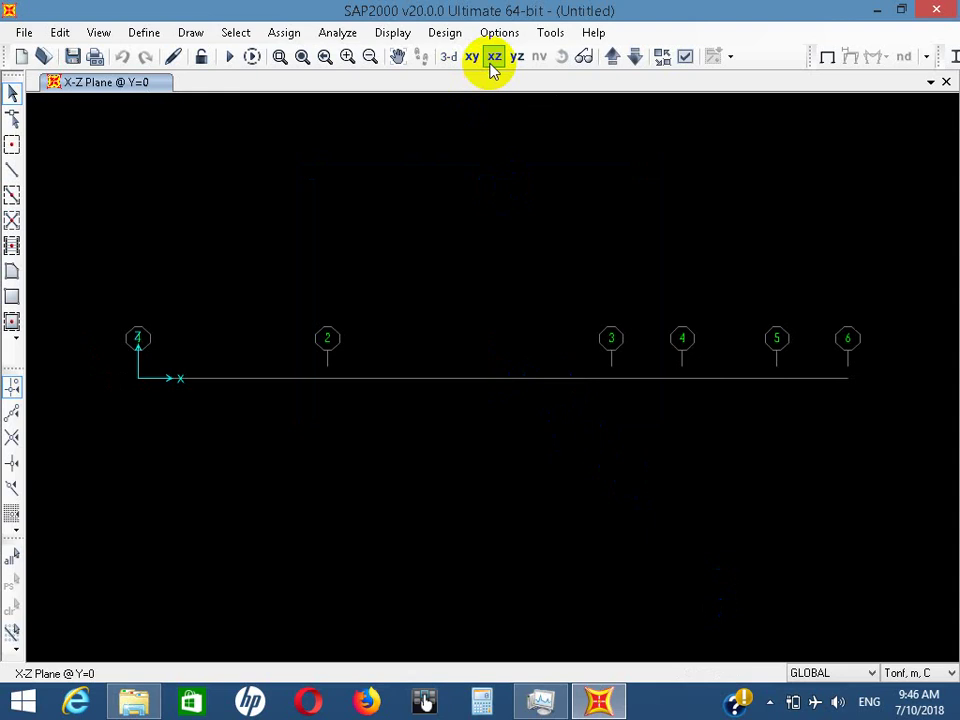
pyautogui.click(140, 32)
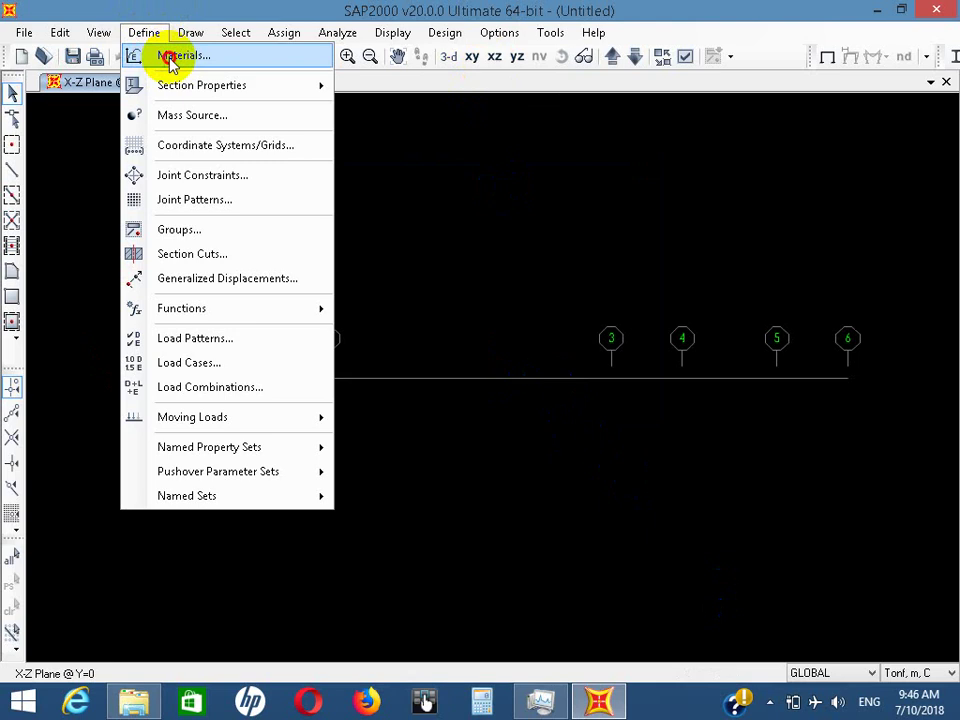
pyautogui.click(170, 58)
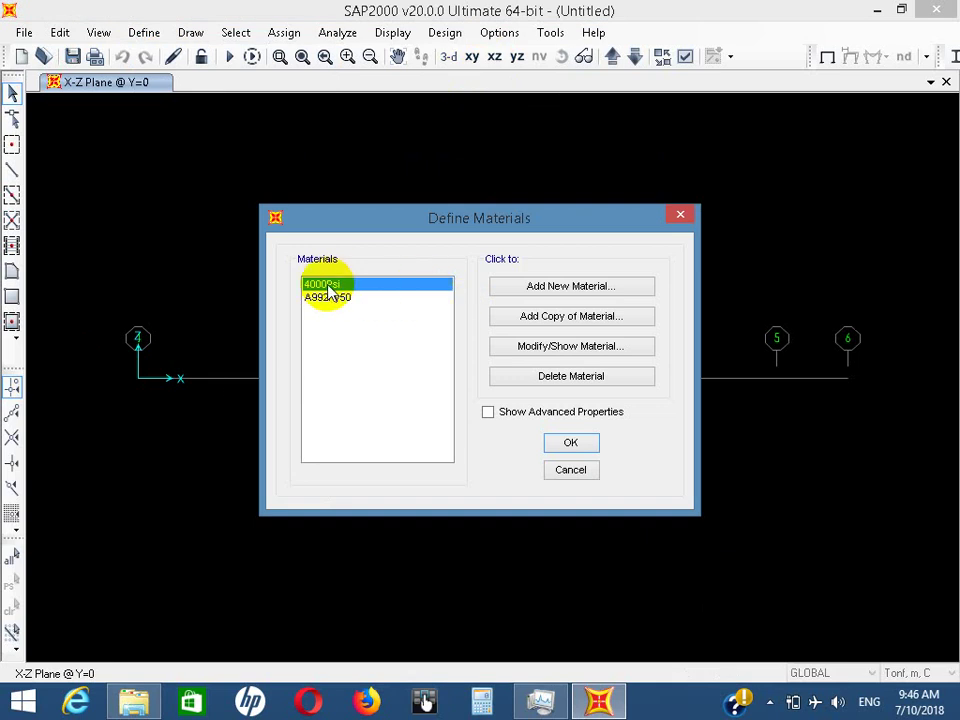
pyautogui.click(562, 469)
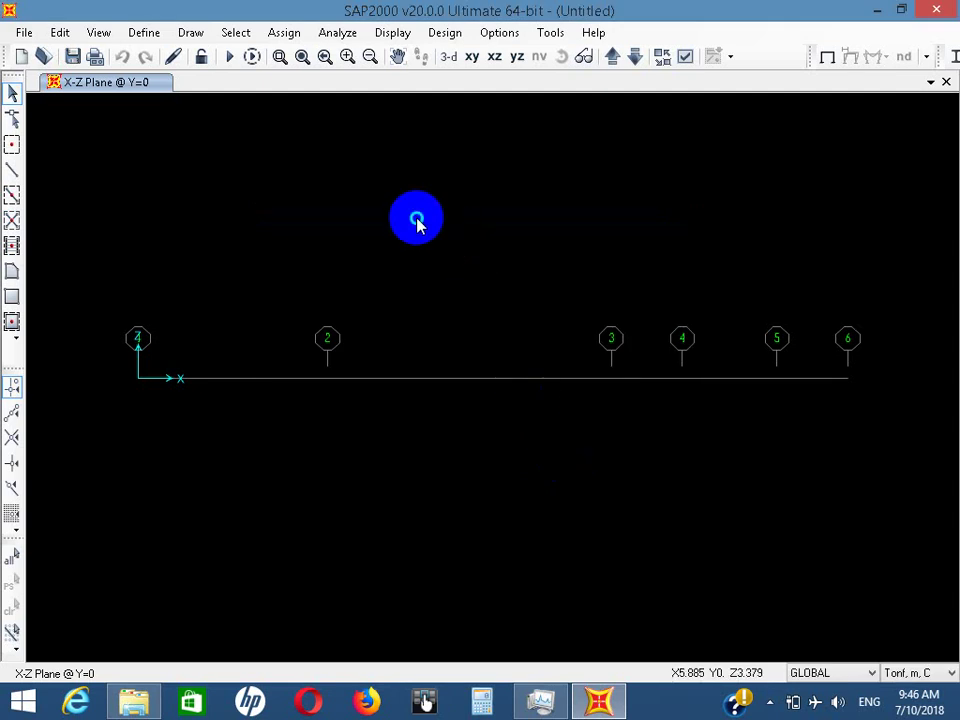
pyautogui.rightClick(418, 226)
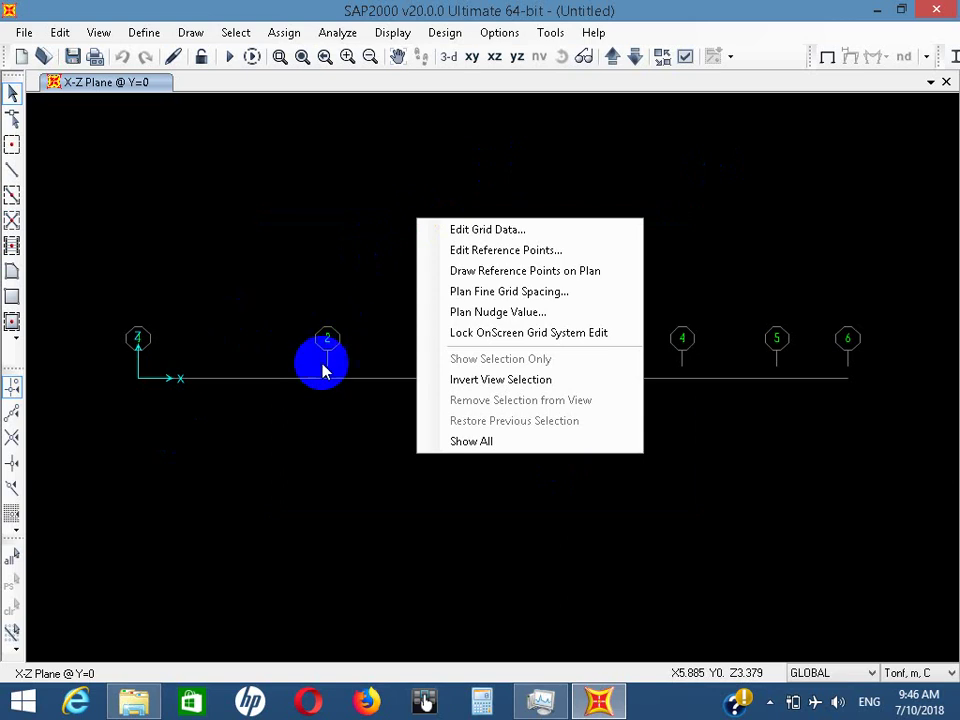
pyautogui.click(338, 317)
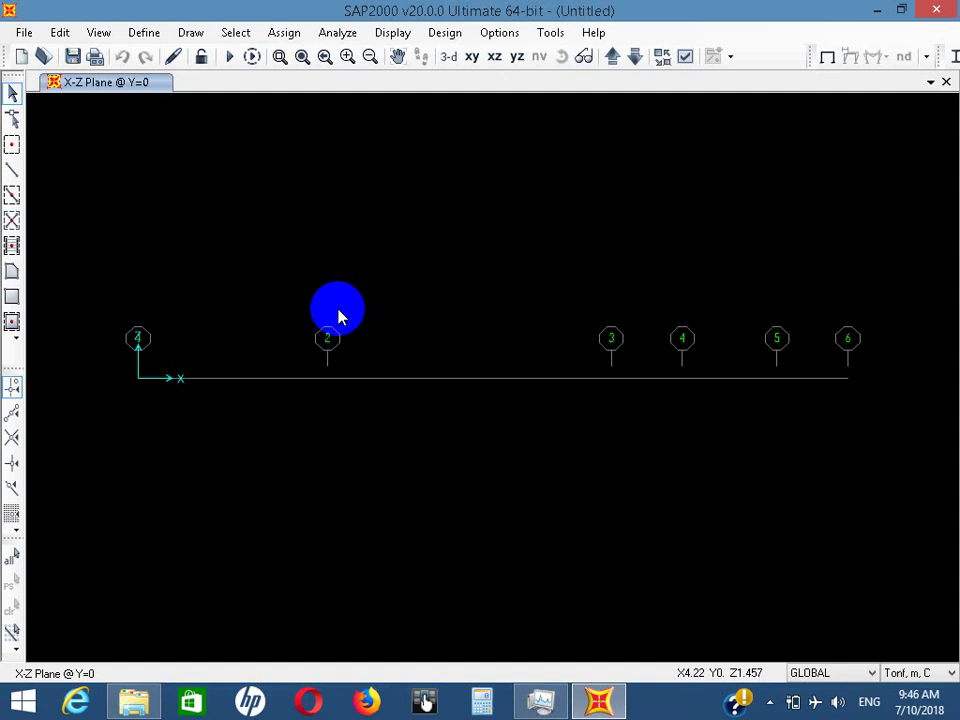
pyautogui.click(684, 56)
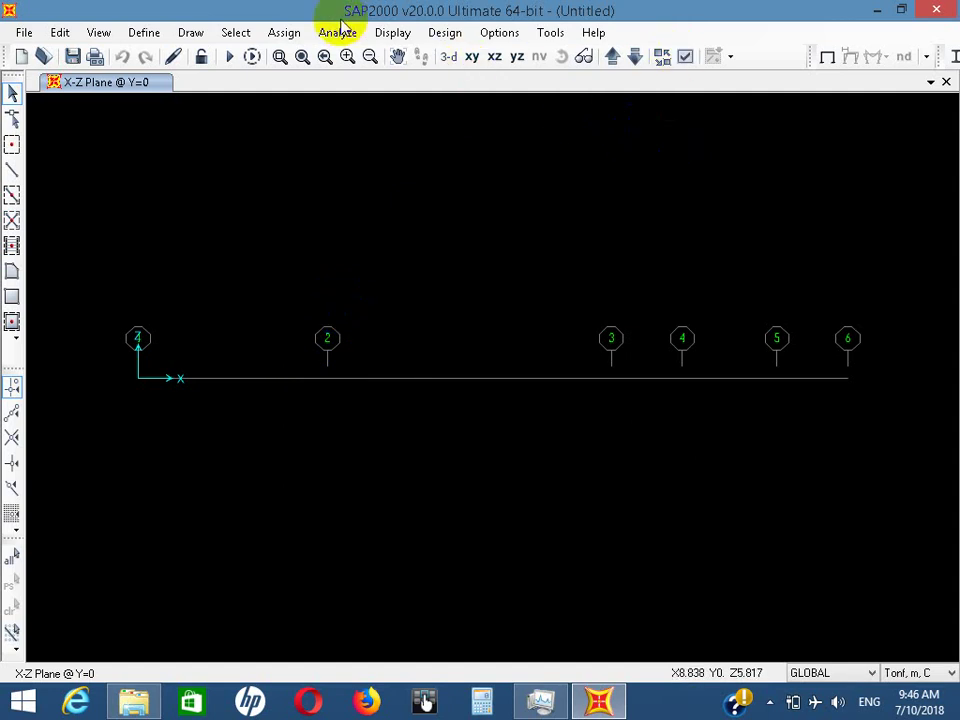
# Open the properties of the 4000Psi concrete material and rename it CON
pyautogui.click(140, 33)
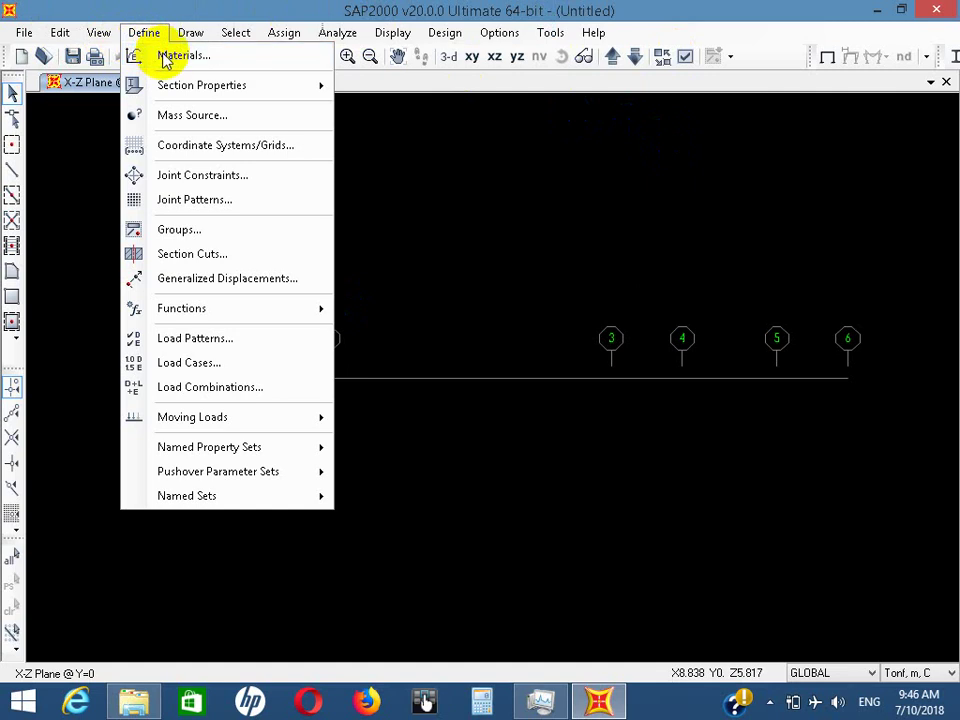
pyautogui.click(163, 55)
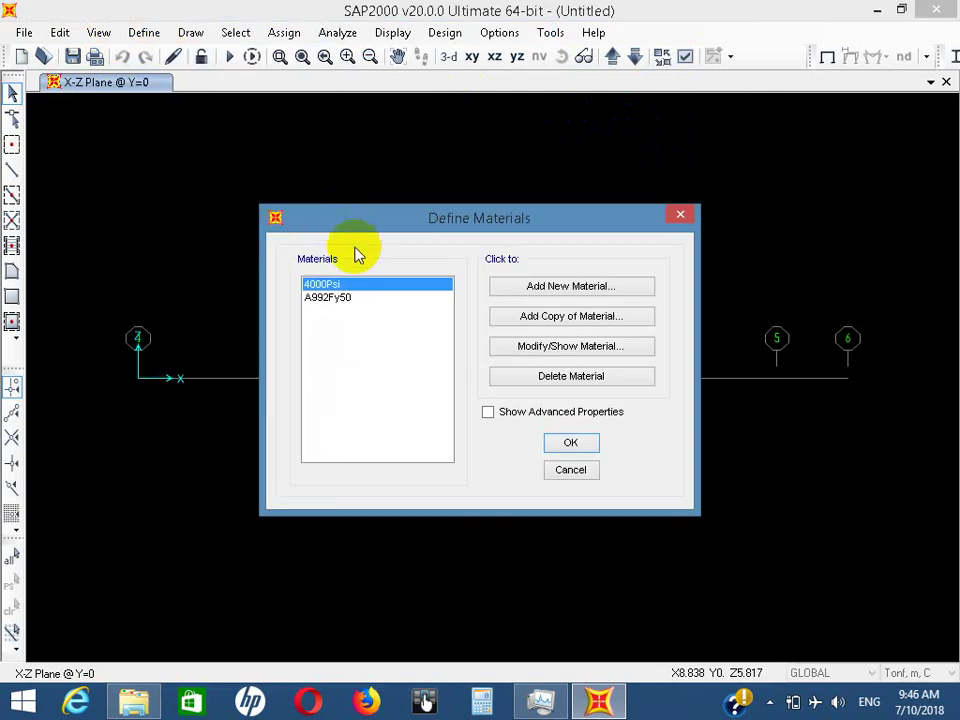
pyautogui.click(336, 300)
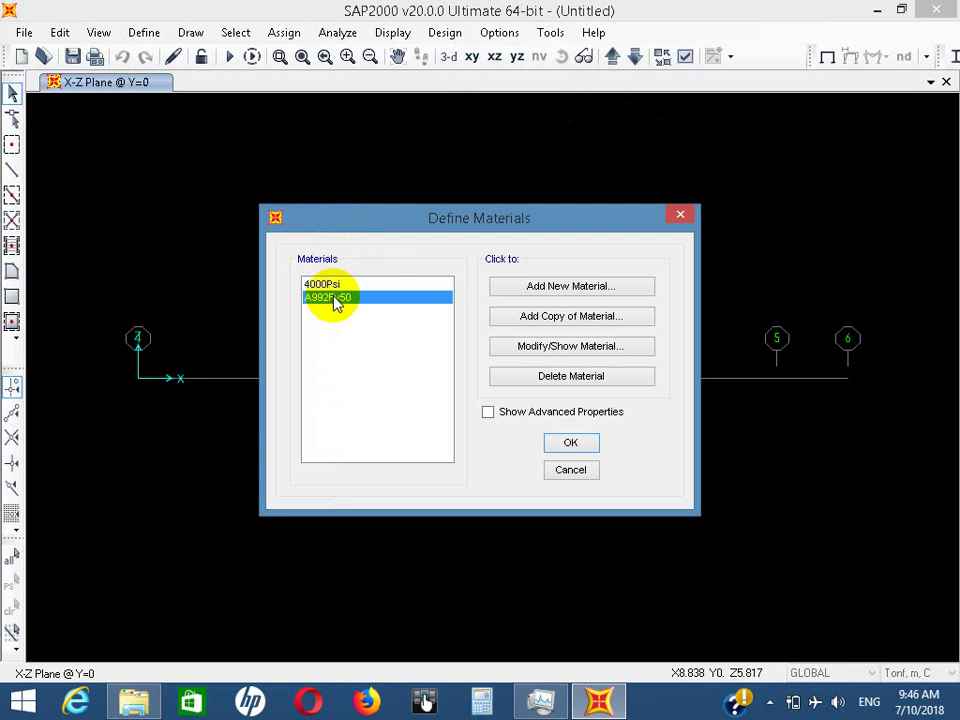
pyautogui.click(336, 285)
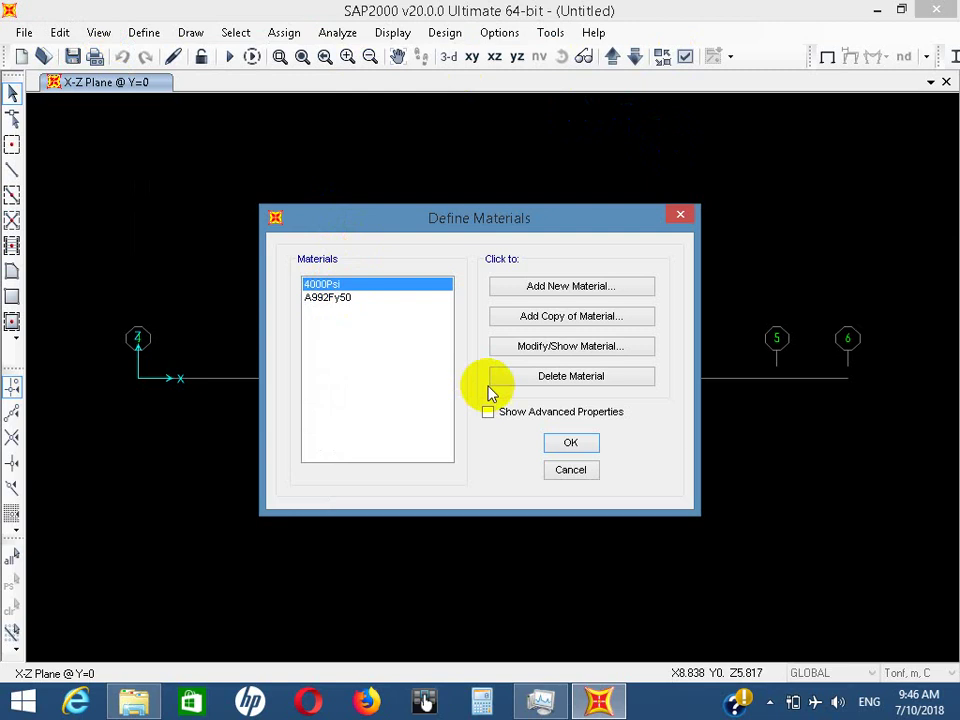
pyautogui.click(566, 348)
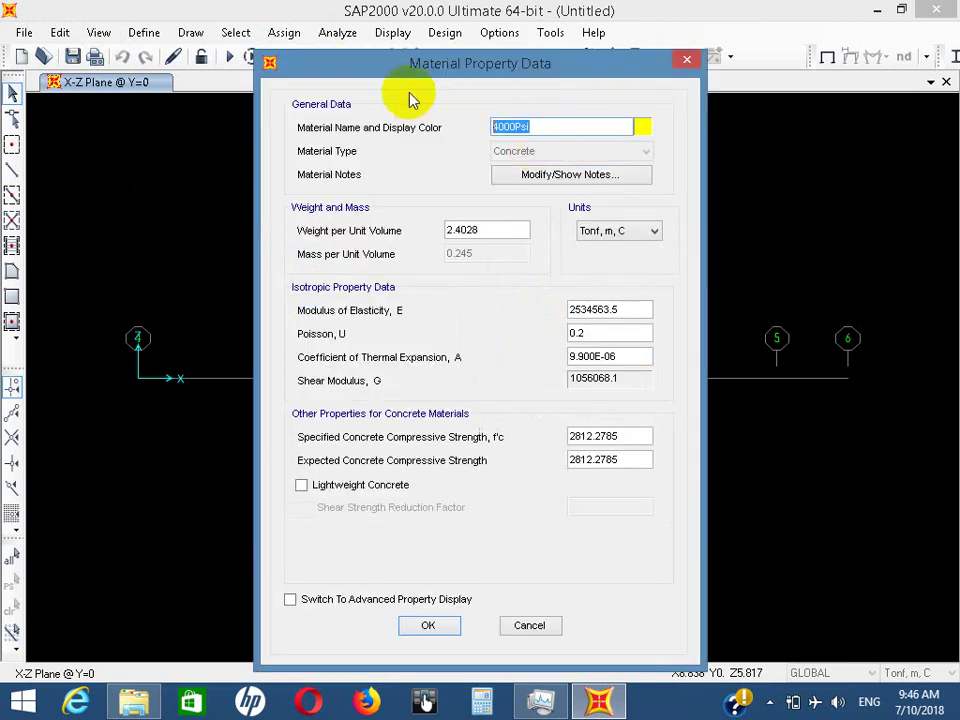
pyautogui.write('CON')
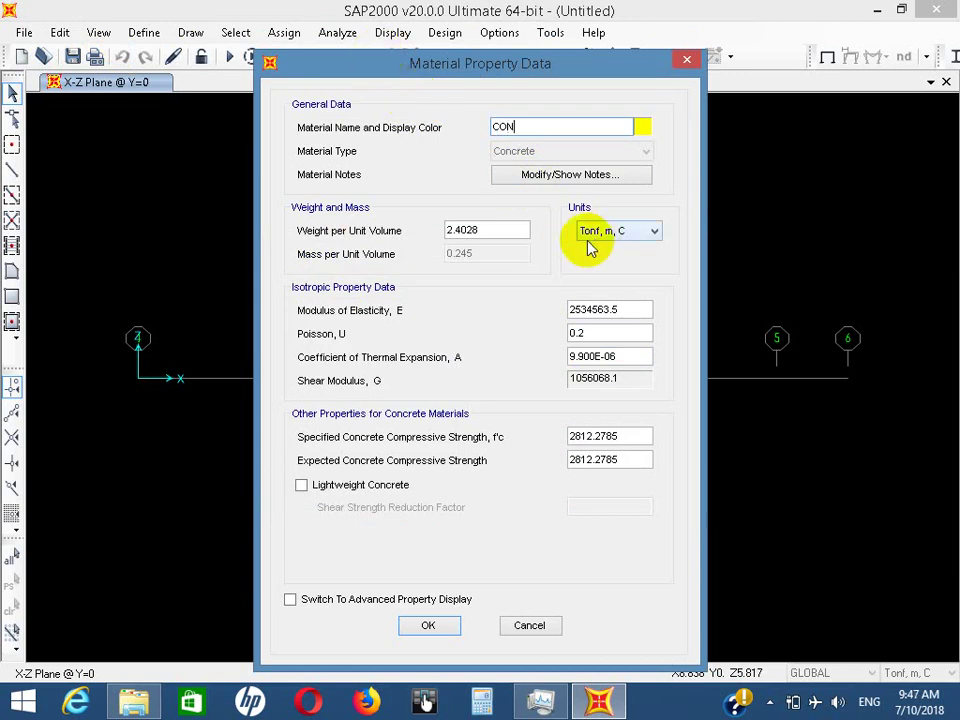
# Set the CON material's weight per unit volume to 2.5 and its modulus of elasticity to 2200000
pyautogui.moveTo(514, 230); pyautogui.dragTo(422, 232)
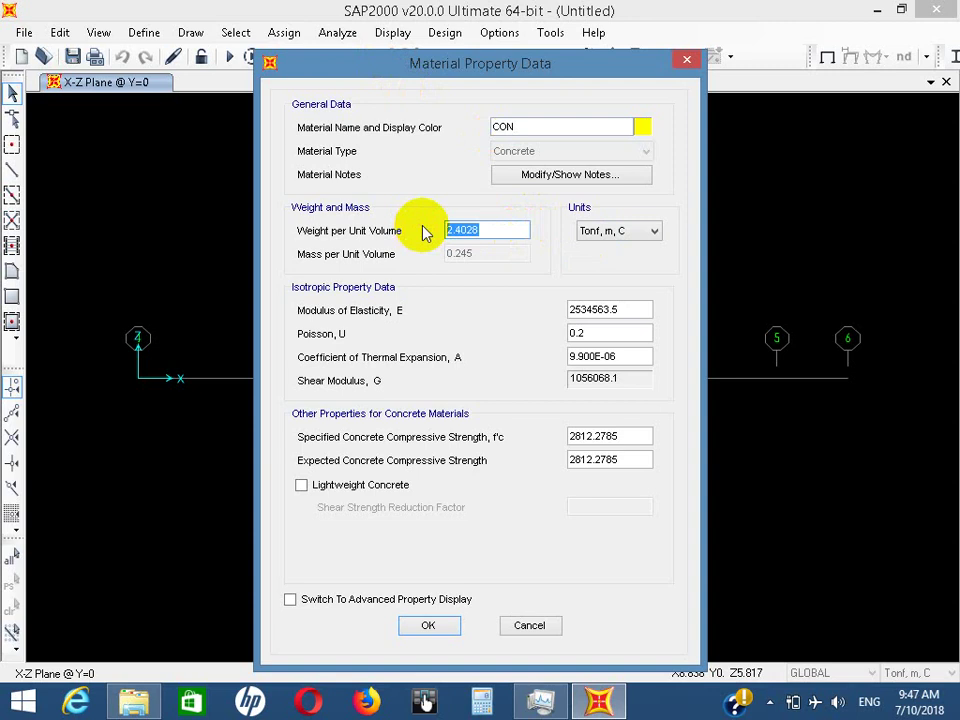
pyautogui.write('2.5')
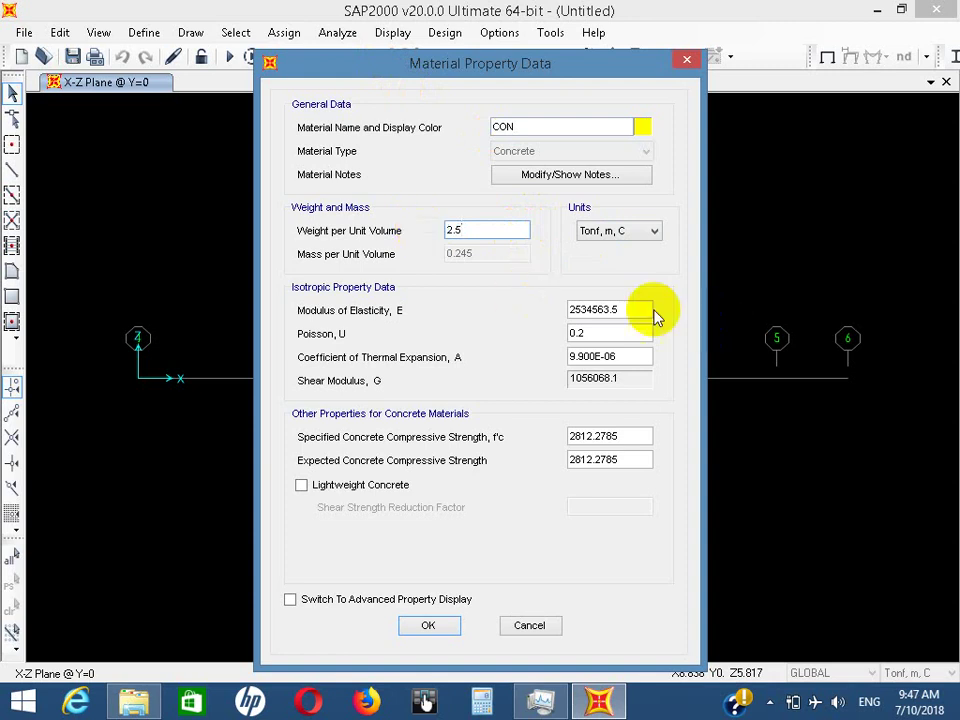
pyautogui.doubleClick(610, 309)
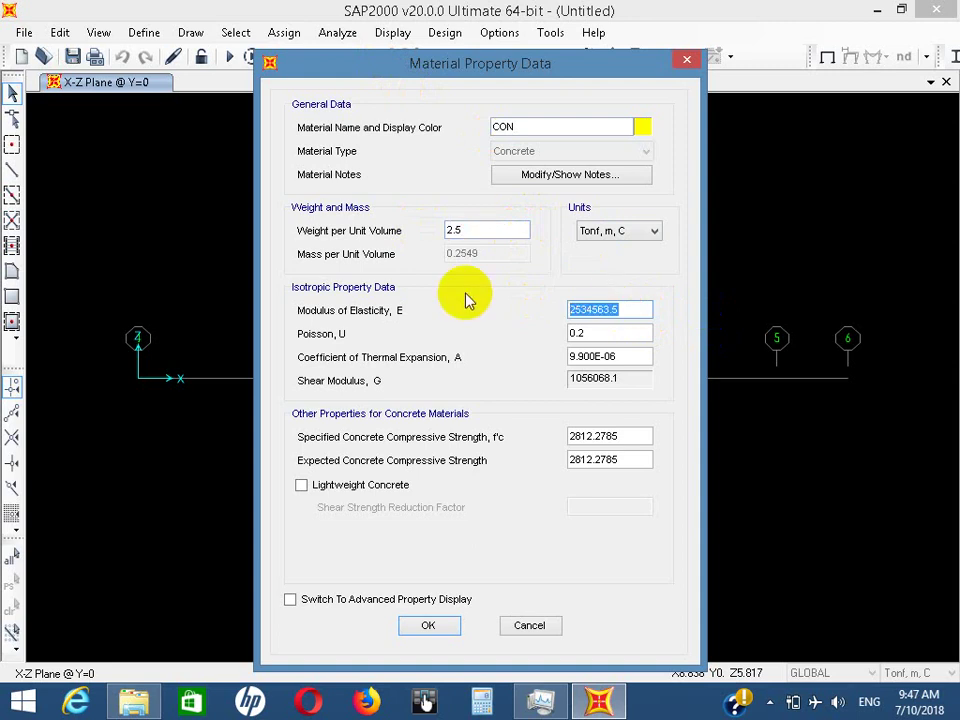
pyautogui.write('2200')
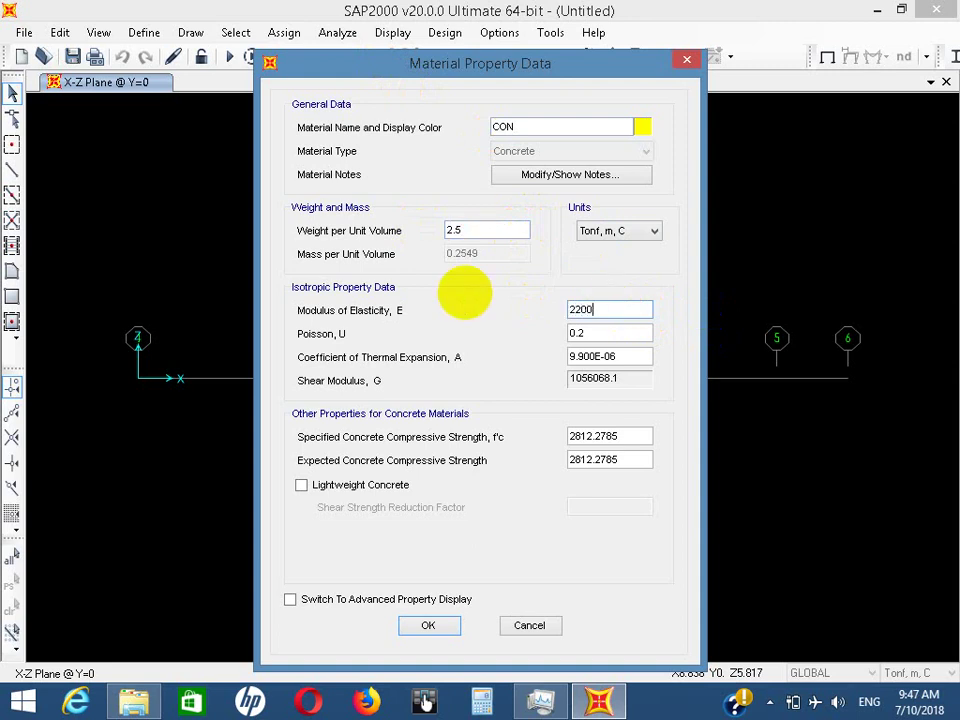
pyautogui.write('000')
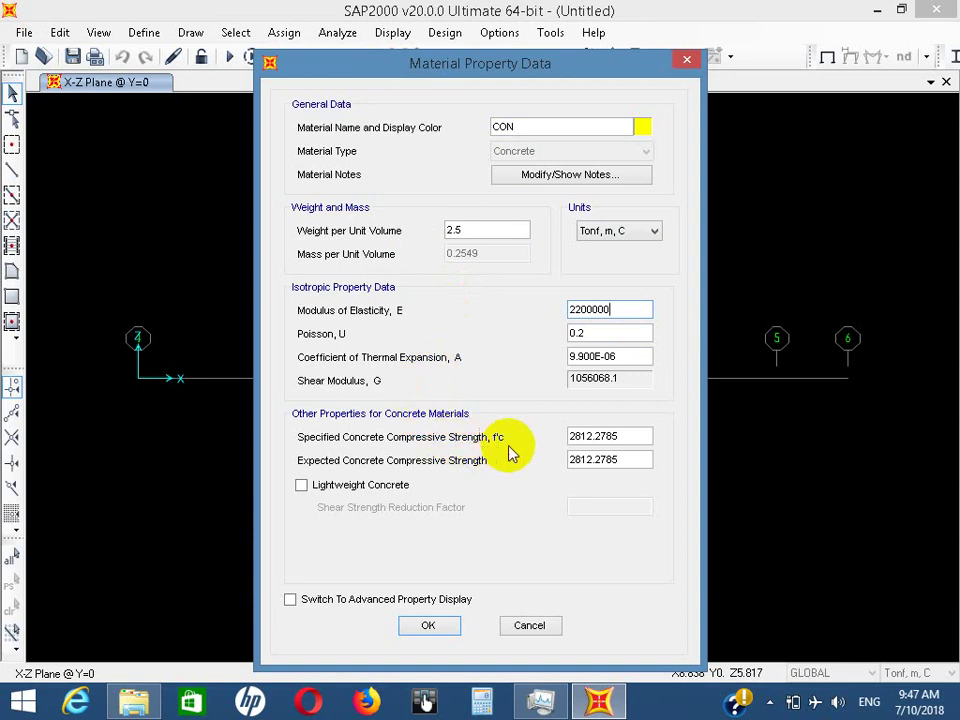
# Set the specified concrete compressive strength f'c to 2000 and accept the material definition
pyautogui.doubleClick(630, 437)
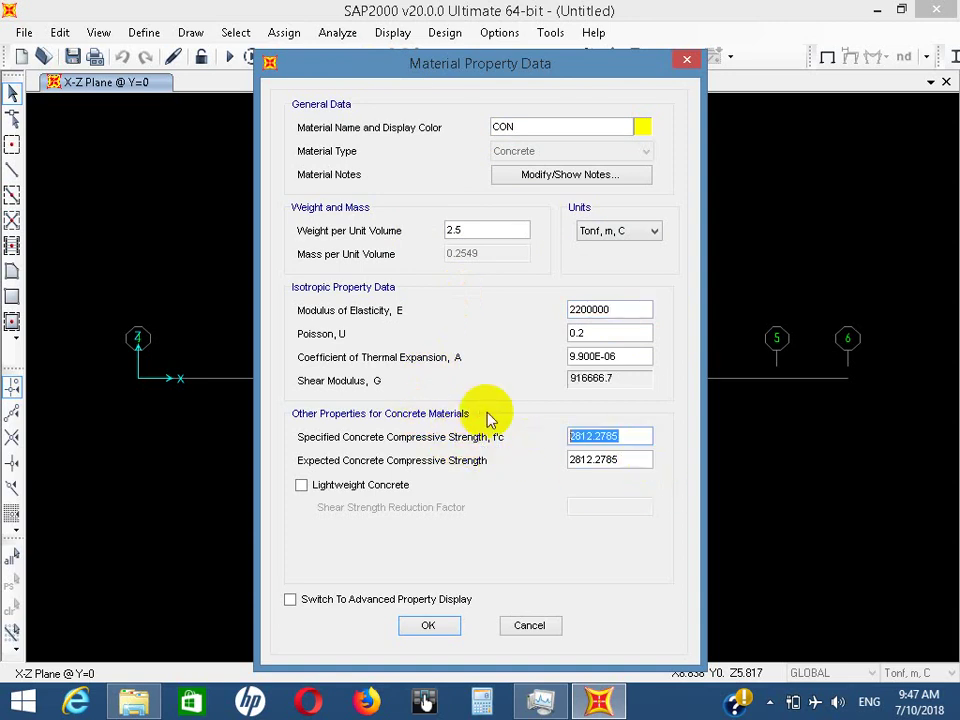
pyautogui.write('2000')
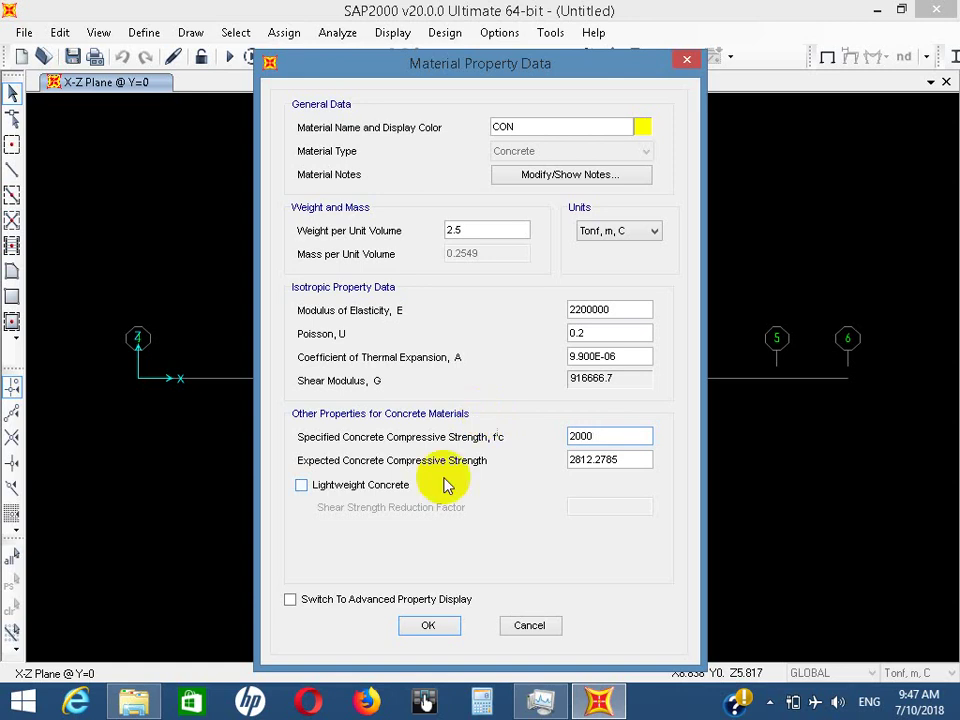
pyautogui.click(452, 622)
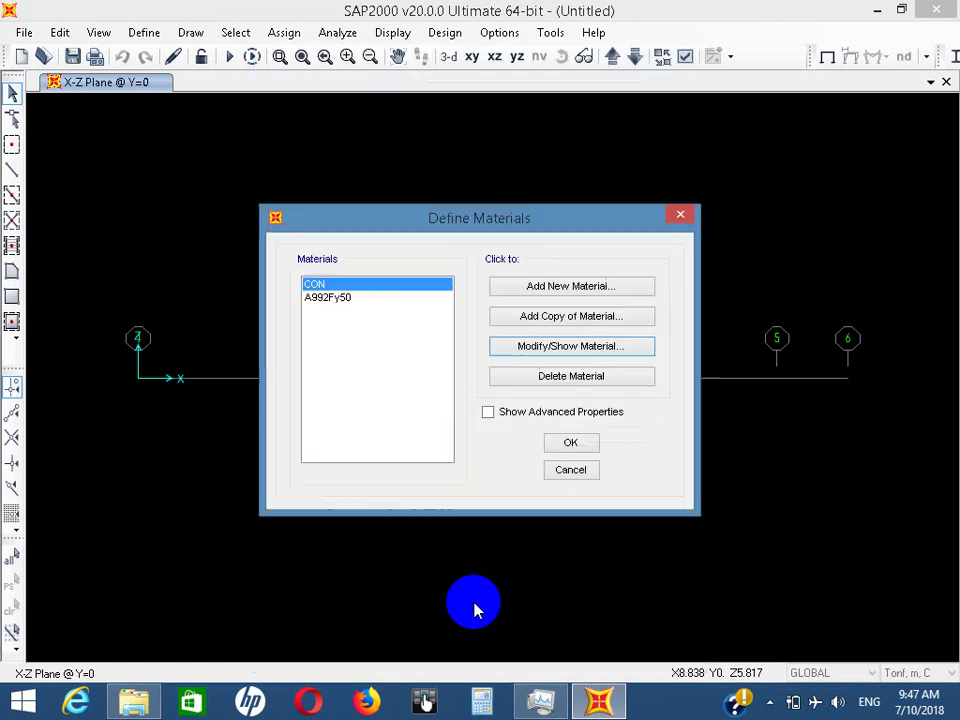
pyautogui.click(568, 445)
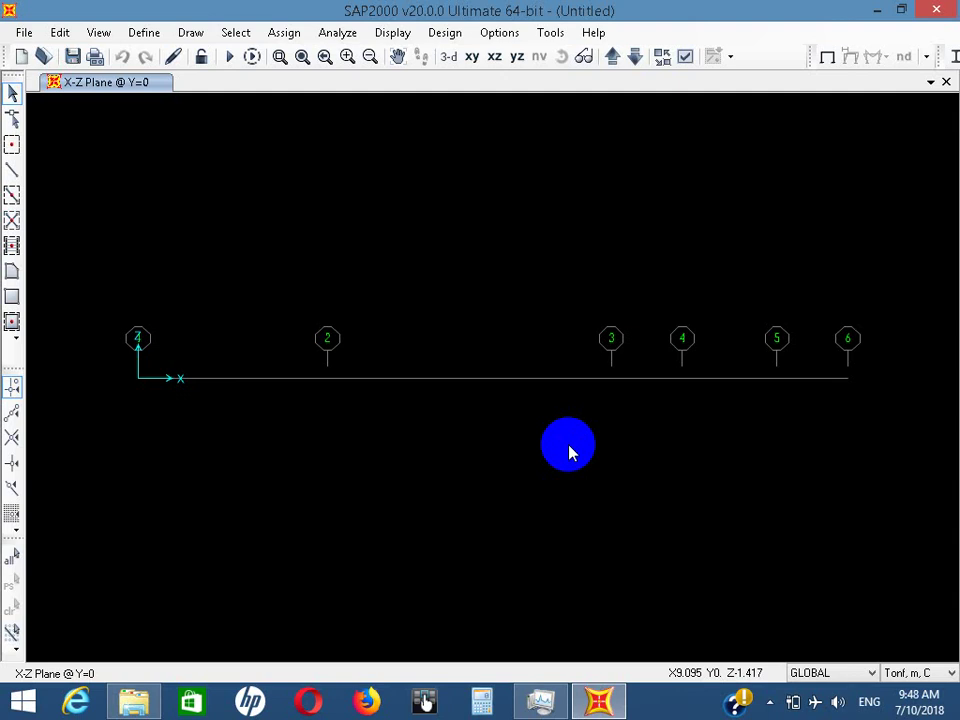
# Start a new frame section property of type Concrete with a rectangular shape
pyautogui.click(140, 34)
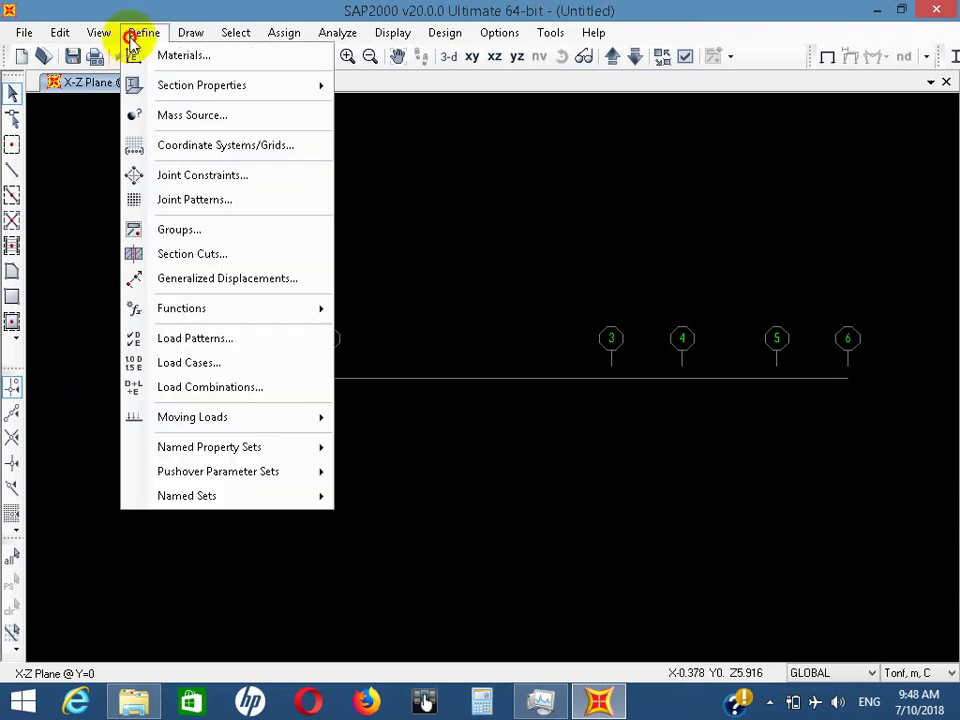
pyautogui.moveTo(199, 100)
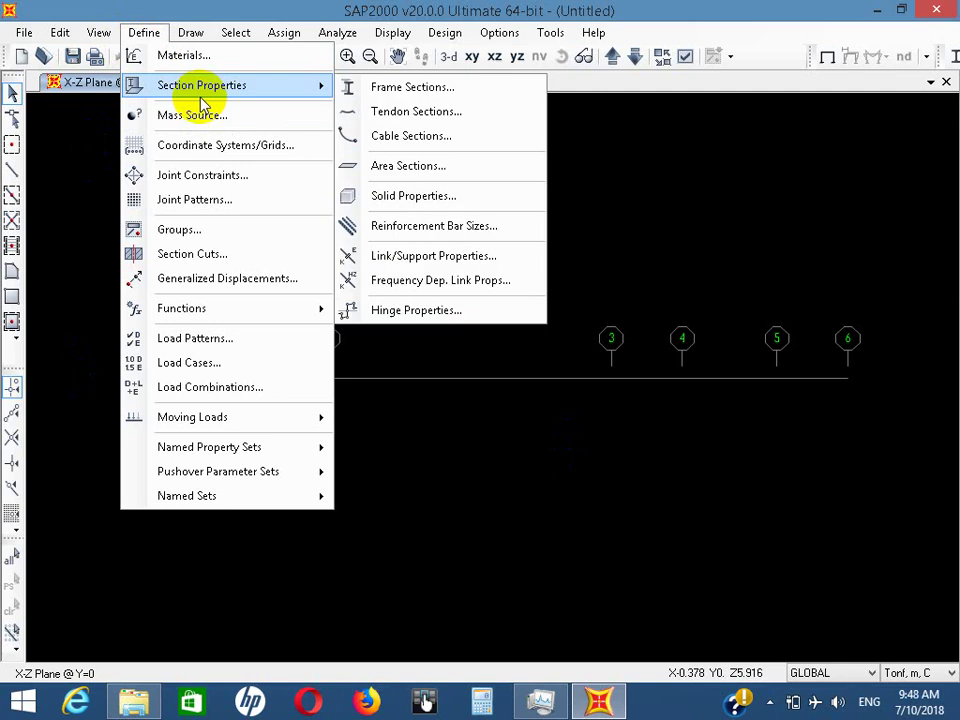
pyautogui.click(414, 93)
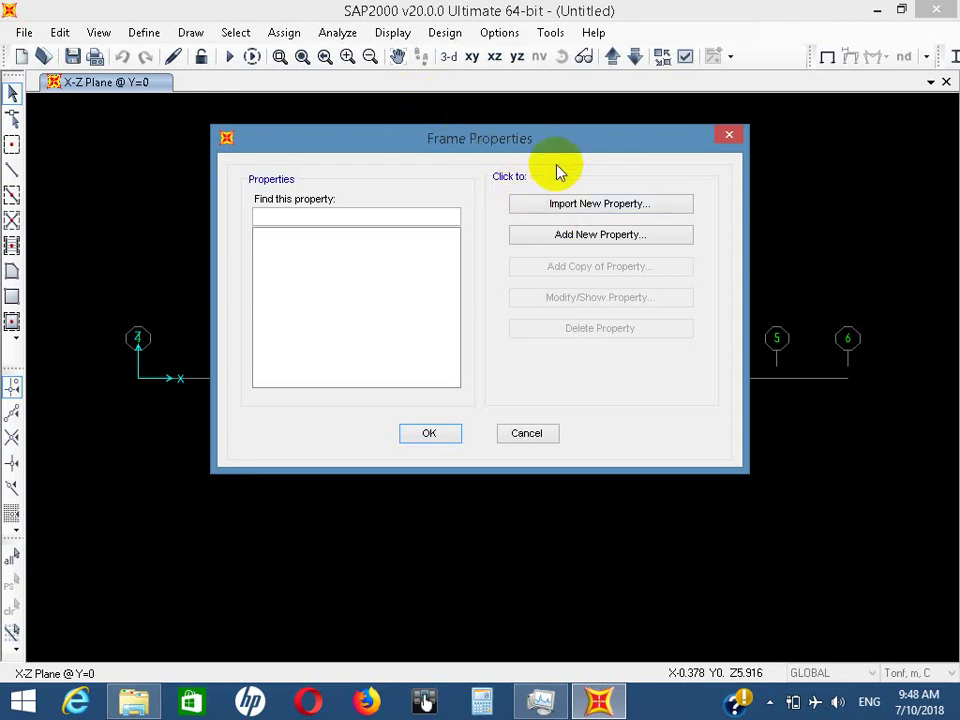
pyautogui.moveTo(553, 145); pyautogui.dragTo(553, 114)
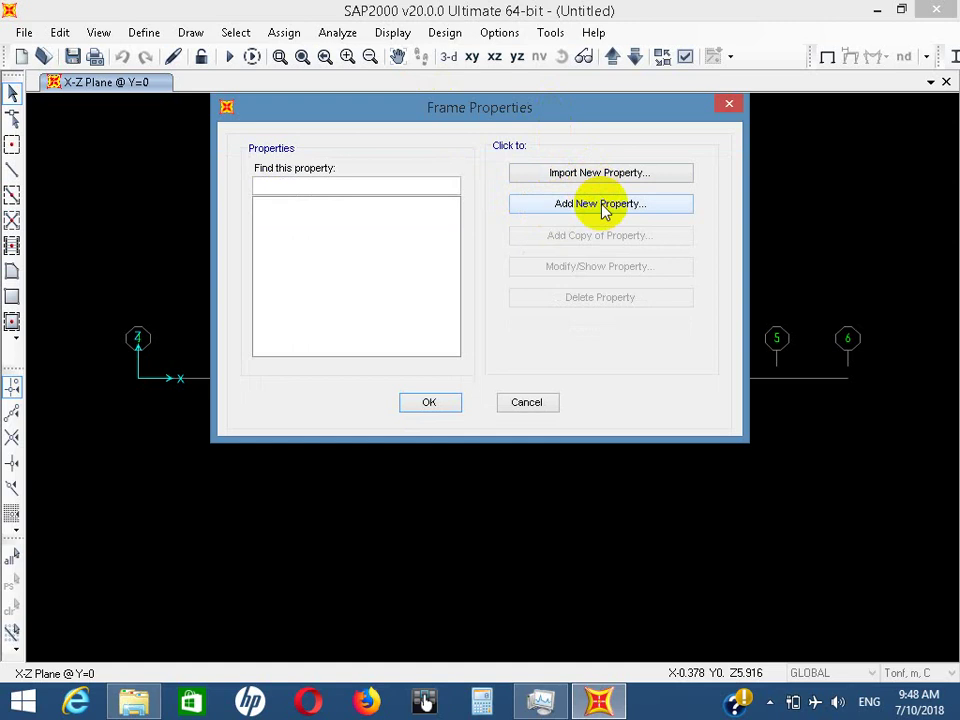
pyautogui.click(619, 208)
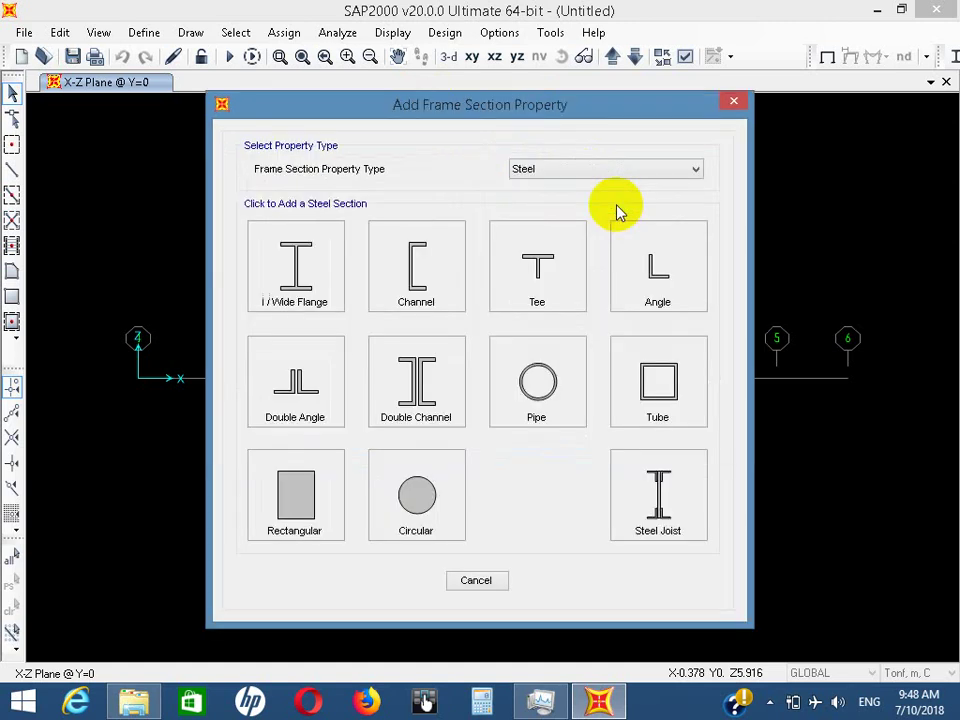
pyautogui.click(605, 171)
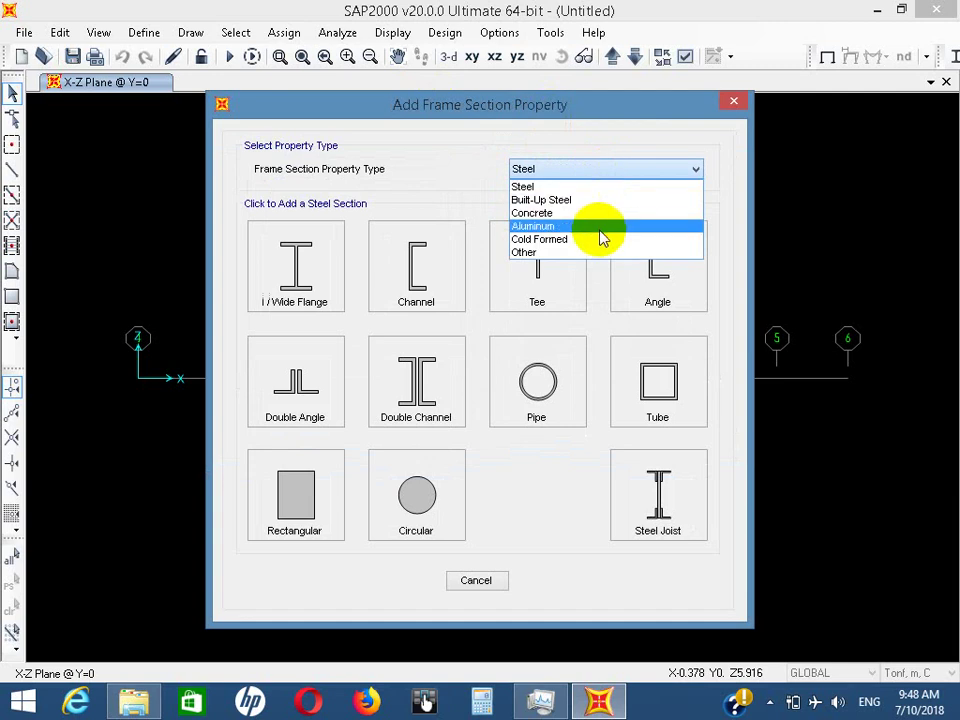
pyautogui.click(601, 214)
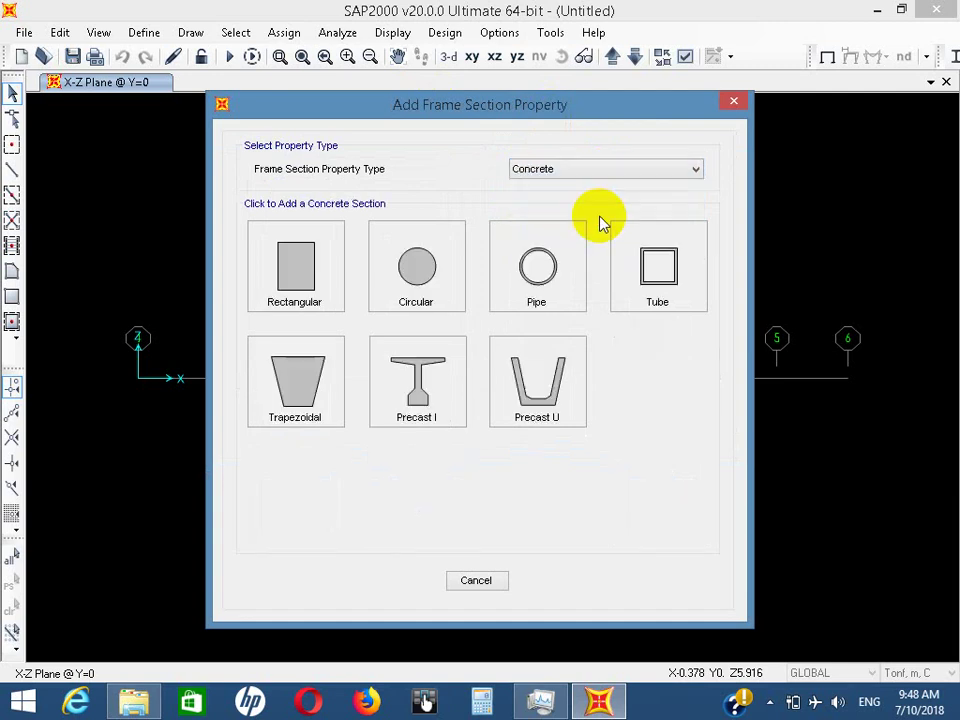
pyautogui.click(851, 349)
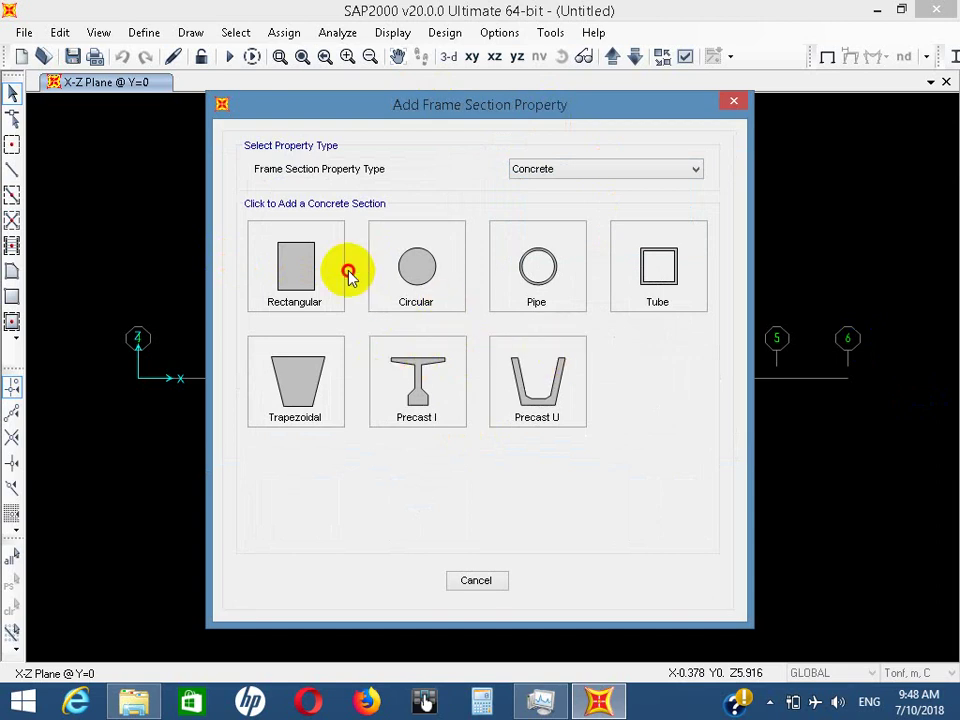
pyautogui.press('Escape')
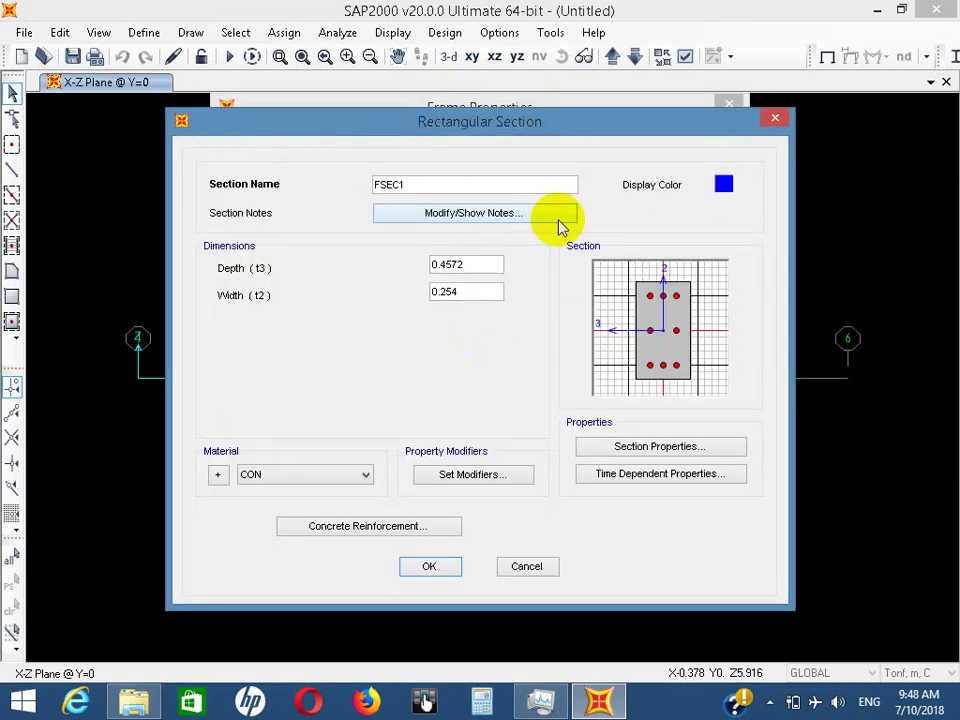
# Name the rectangular section 25*40, set its depth to 0.4 and width to 0.25, and accept the section
pyautogui.moveTo(405, 184); pyautogui.dragTo(352, 188)
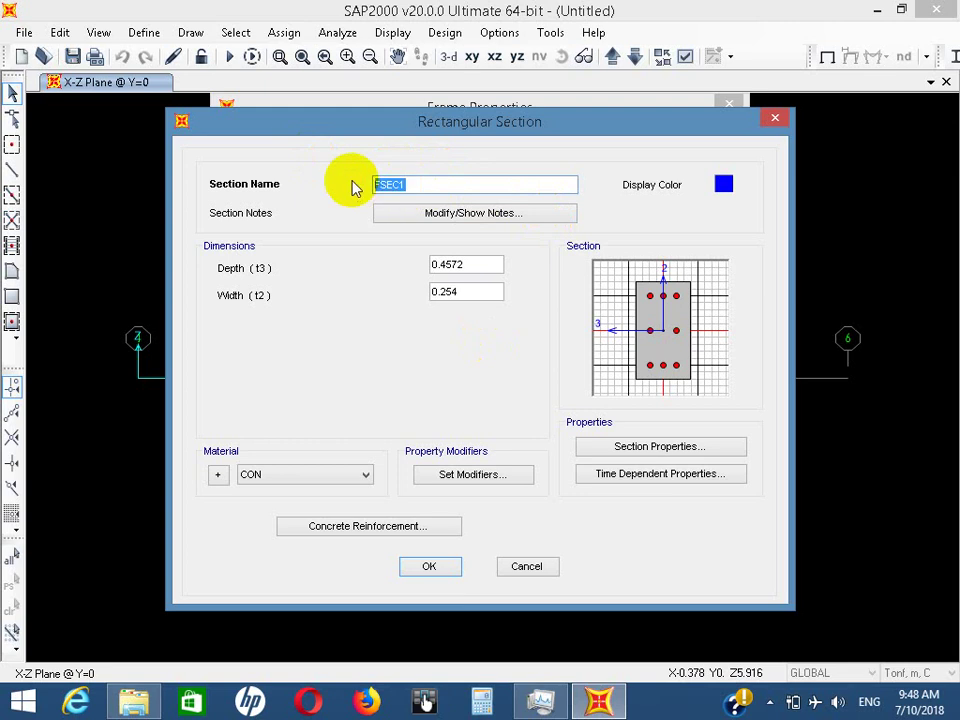
pyautogui.write('25*40')
pyautogui.moveTo(484, 270); pyautogui.dragTo(380, 268)
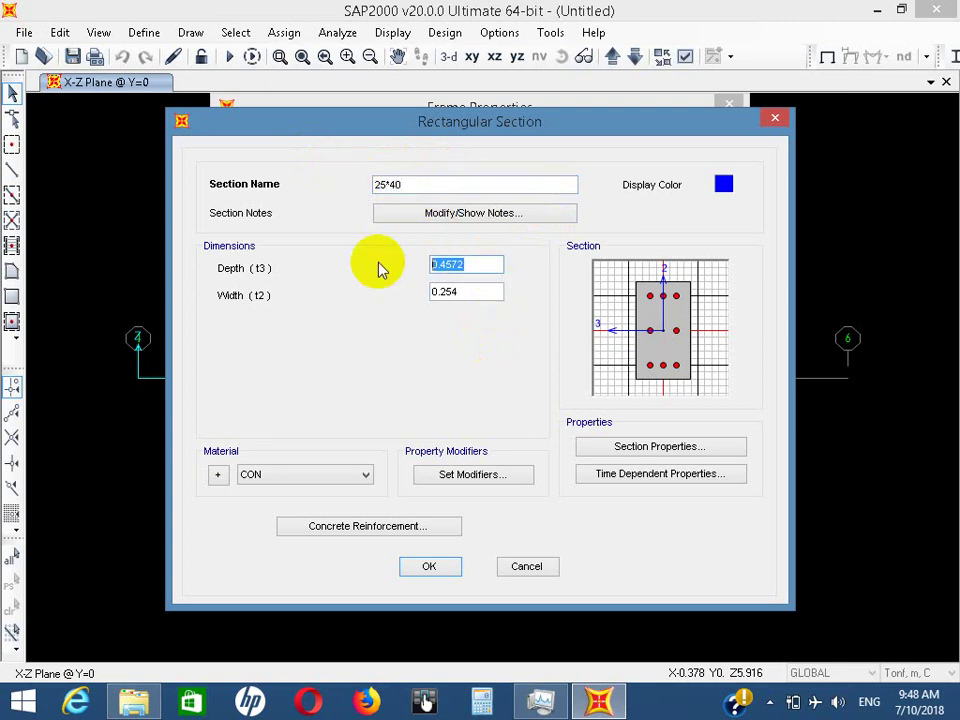
pyautogui.press('BackSpace')
pyautogui.write('.4')
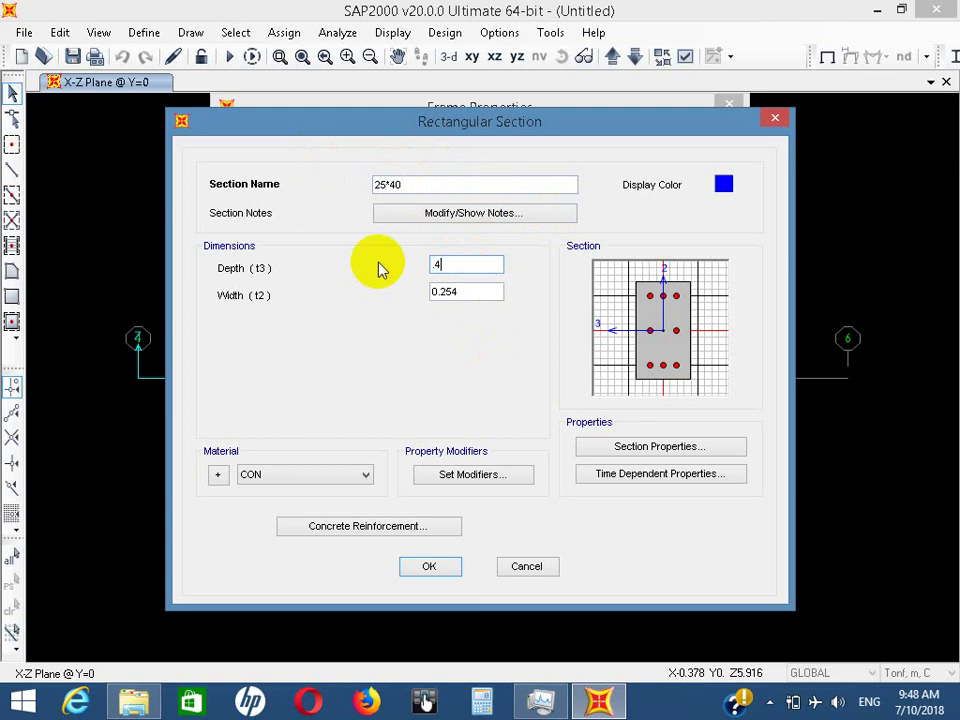
pyautogui.moveTo(484, 289); pyautogui.dragTo(429, 285)
pyautogui.write('25')
pyautogui.click(467, 264)
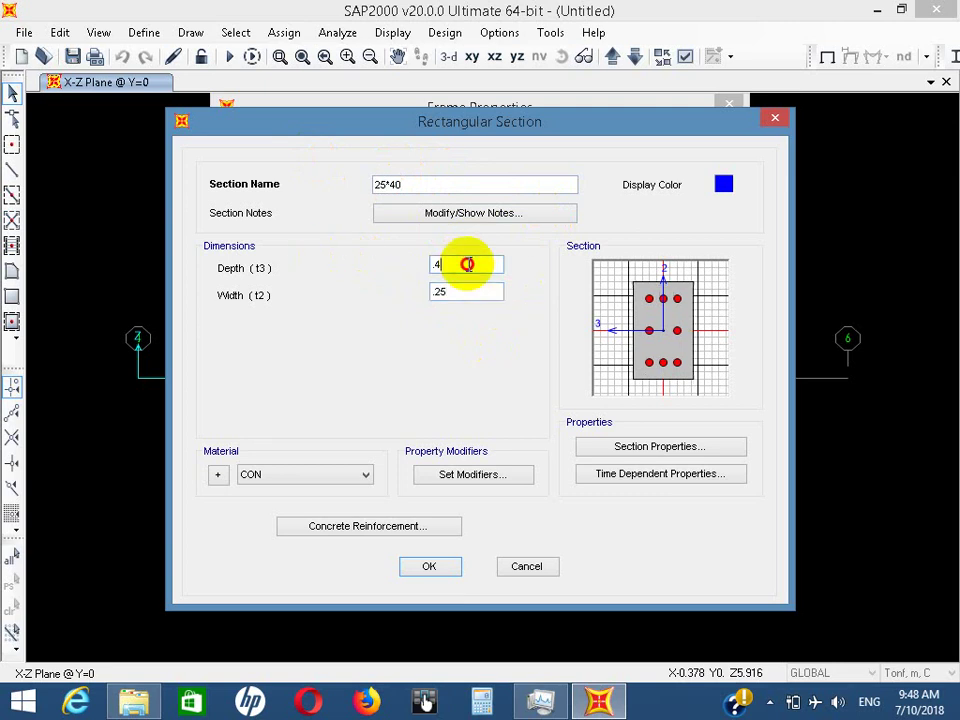
pyautogui.moveTo(470, 291); pyautogui.dragTo(413, 291)
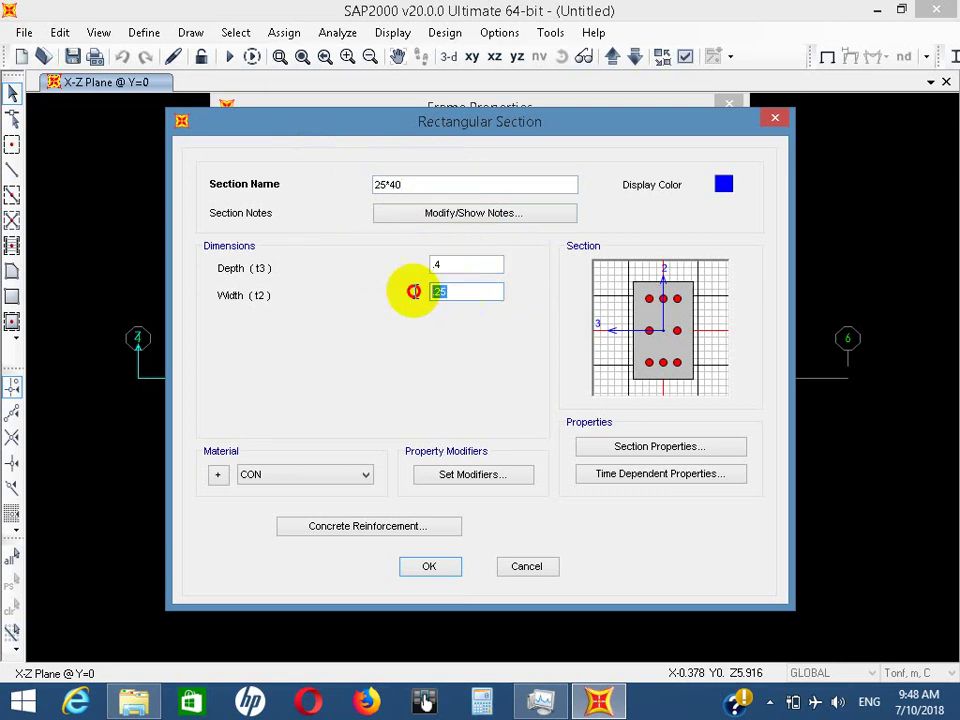
pyautogui.click(440, 566)
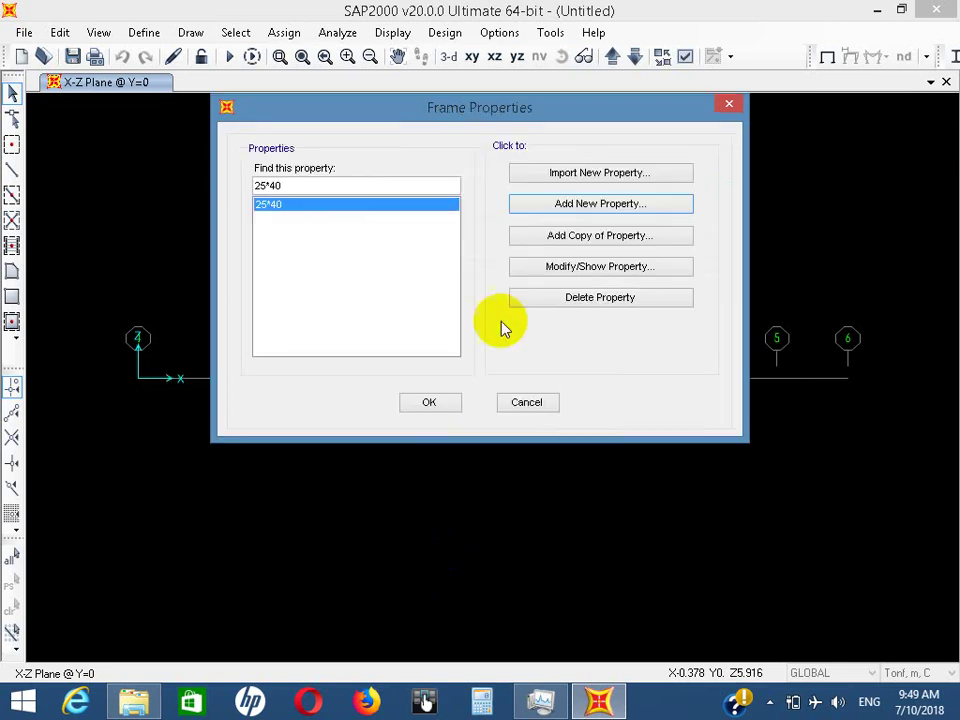
# Add a copy of the 25*40 section named 25*60 with a depth of 0.6, and accept the frame properties
pyautogui.click(538, 242)
pyautogui.write('25*60')
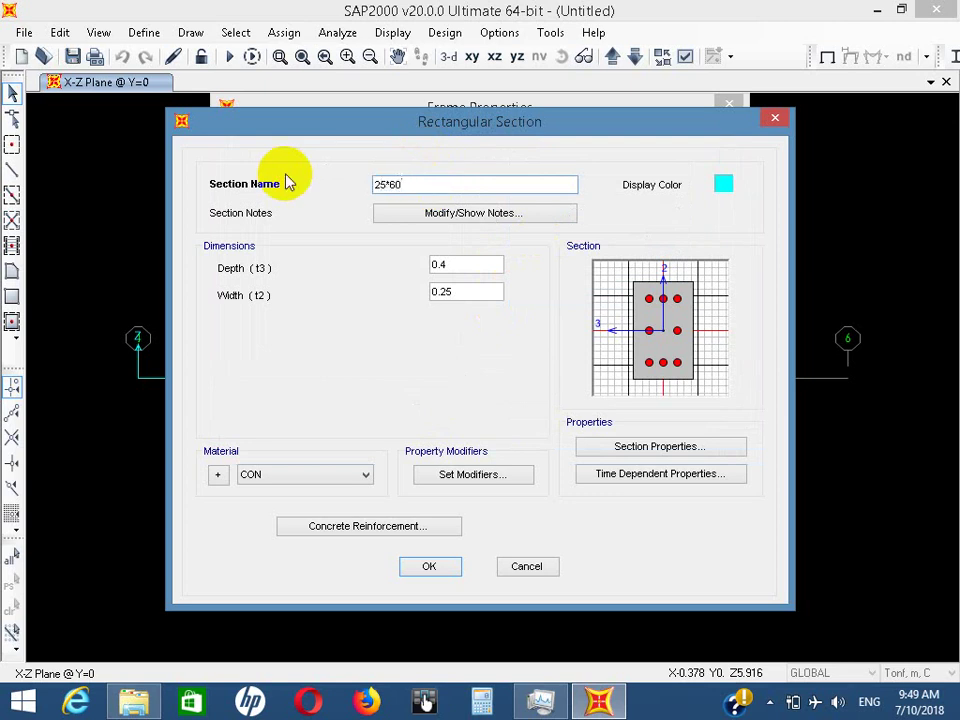
pyautogui.click(468, 267)
pyautogui.press('BackSpace')
pyautogui.write('6')
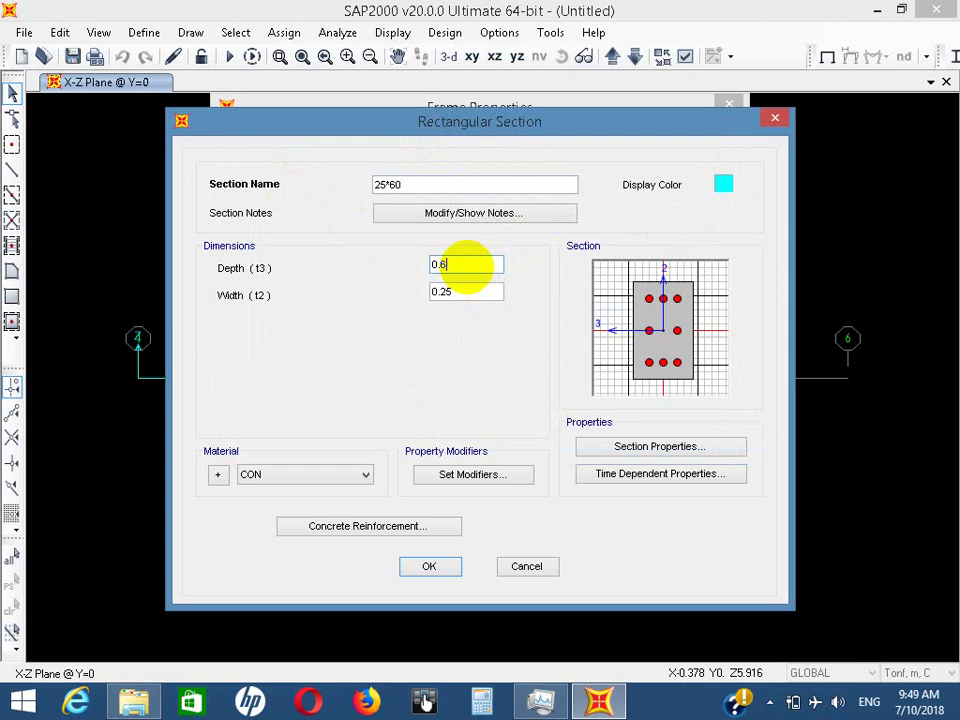
pyautogui.click(446, 570)
pyautogui.click(429, 401)
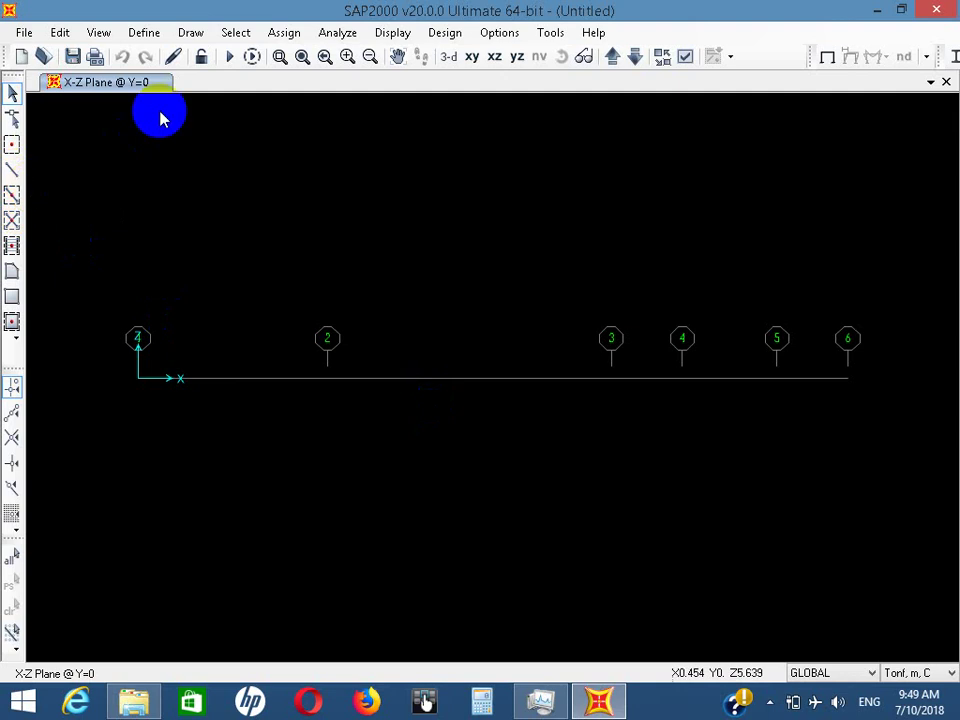
# Draw a straight frame with section 25*40 along the X axis from grid line 1 to grid line 2
pyautogui.click(189, 33)
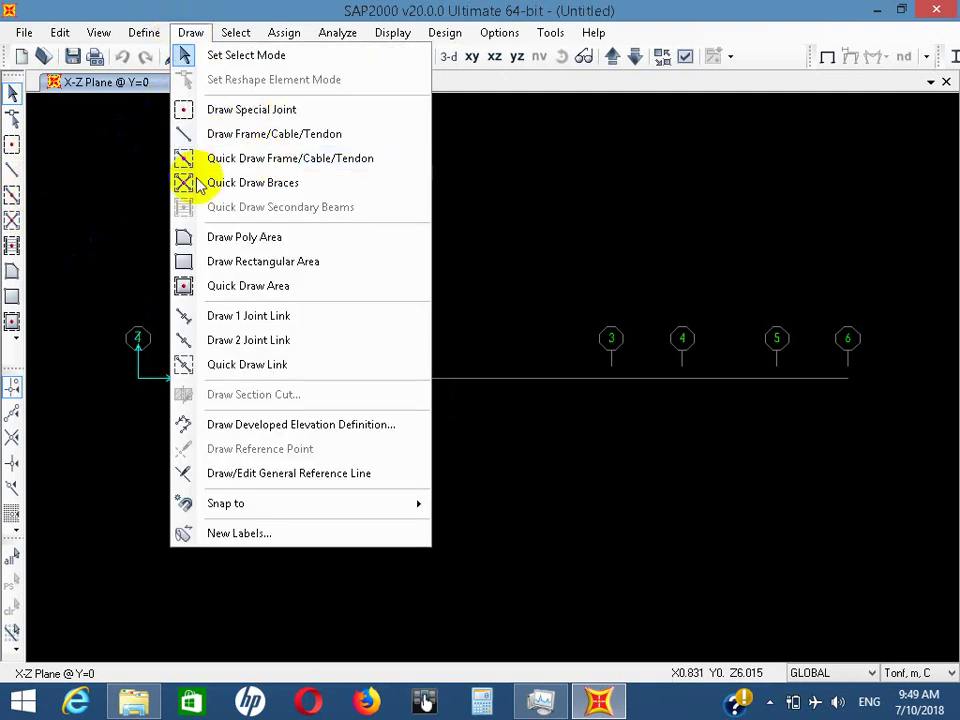
pyautogui.click(129, 182)
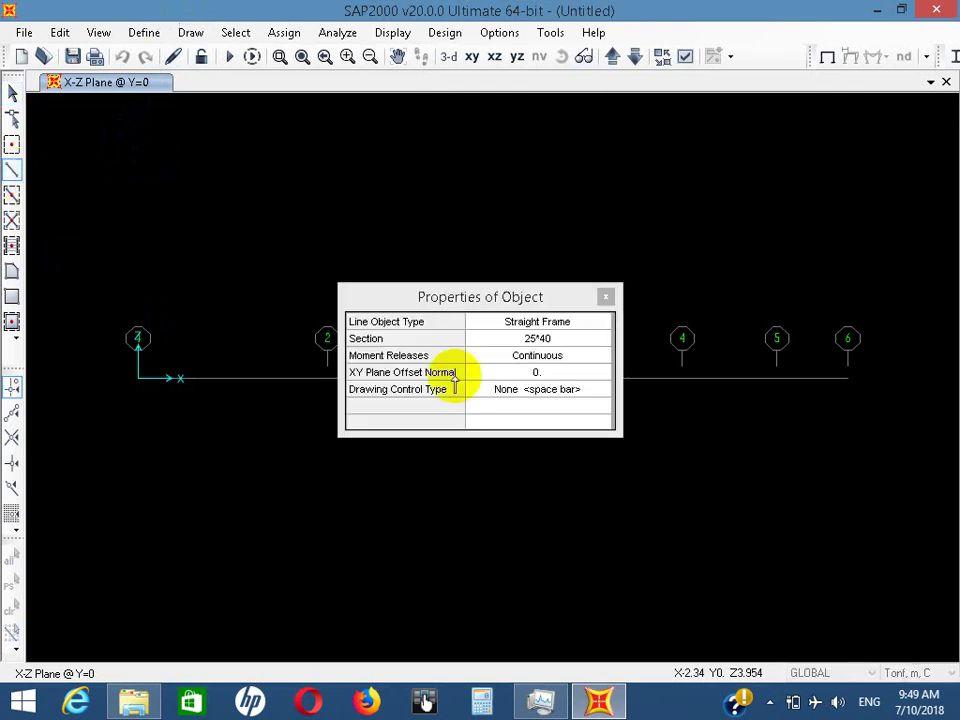
pyautogui.moveTo(482, 313); pyautogui.dragTo(692, 158)
pyautogui.click(776, 199)
pyautogui.click(776, 197)
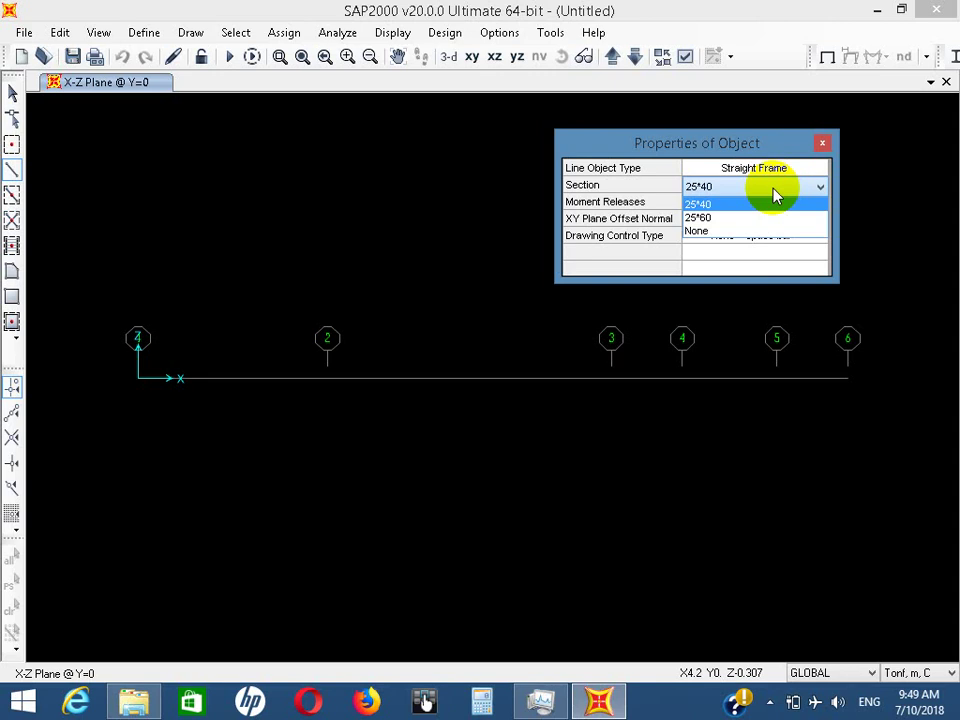
pyautogui.click(757, 208)
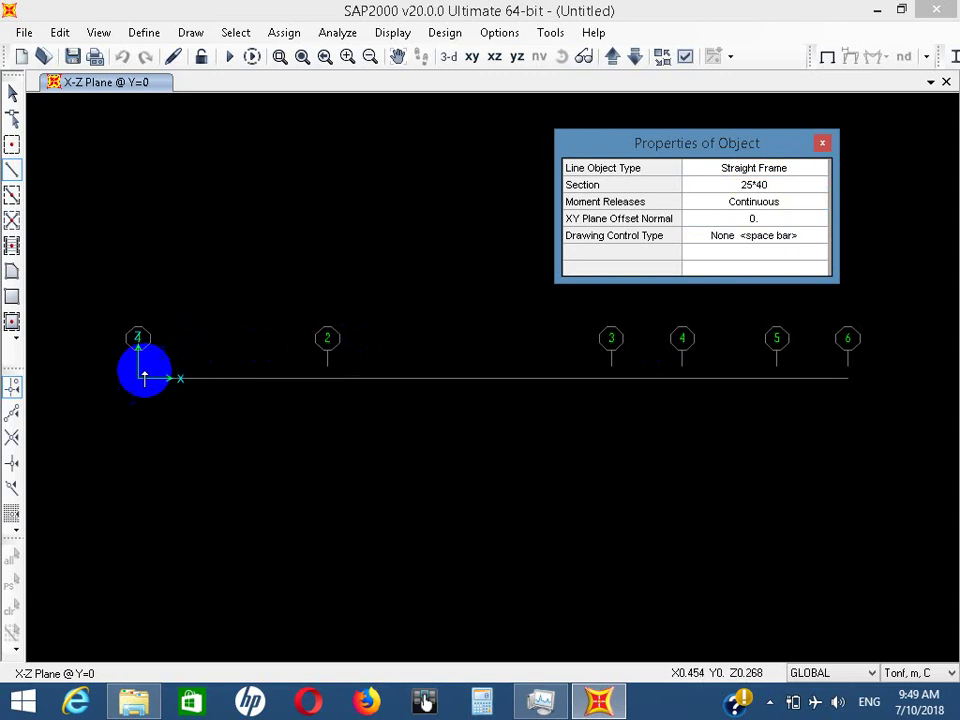
pyautogui.click(138, 380)
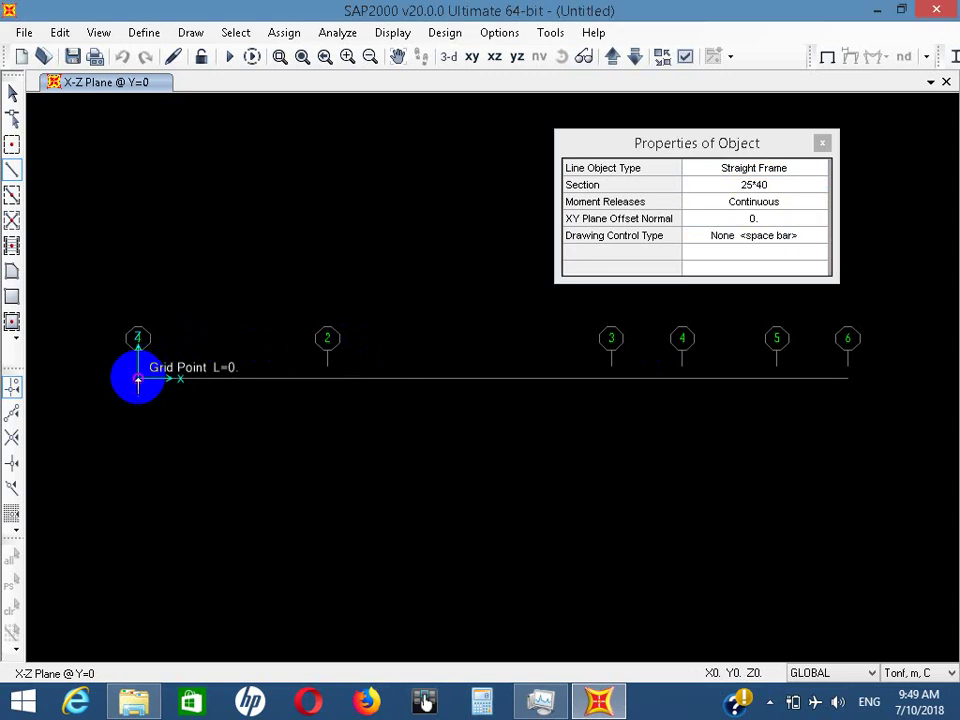
pyautogui.click(328, 380)
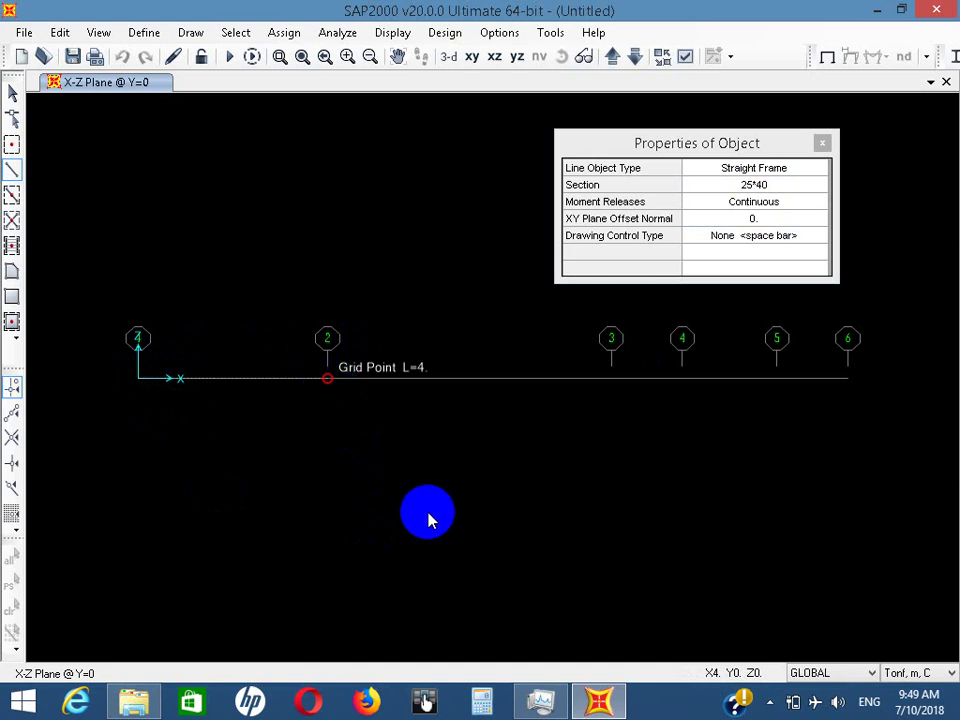
pyautogui.rightClick(428, 520)
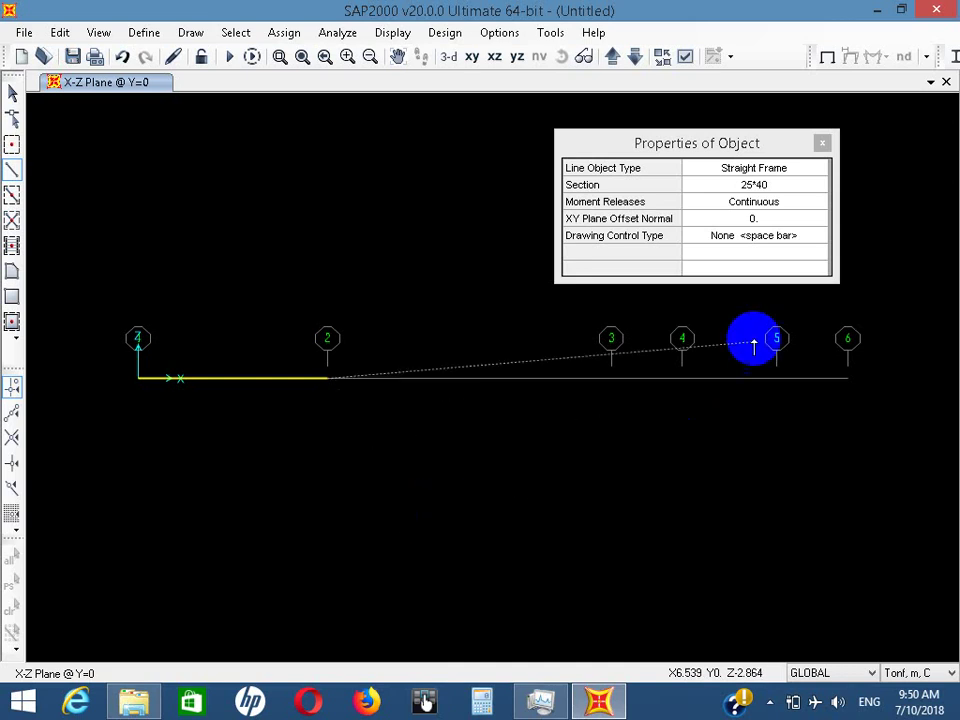
# Draw the following straight frame with section 25*60 from grid line 2 to grid line 3 and end the drawing
pyautogui.click(789, 184)
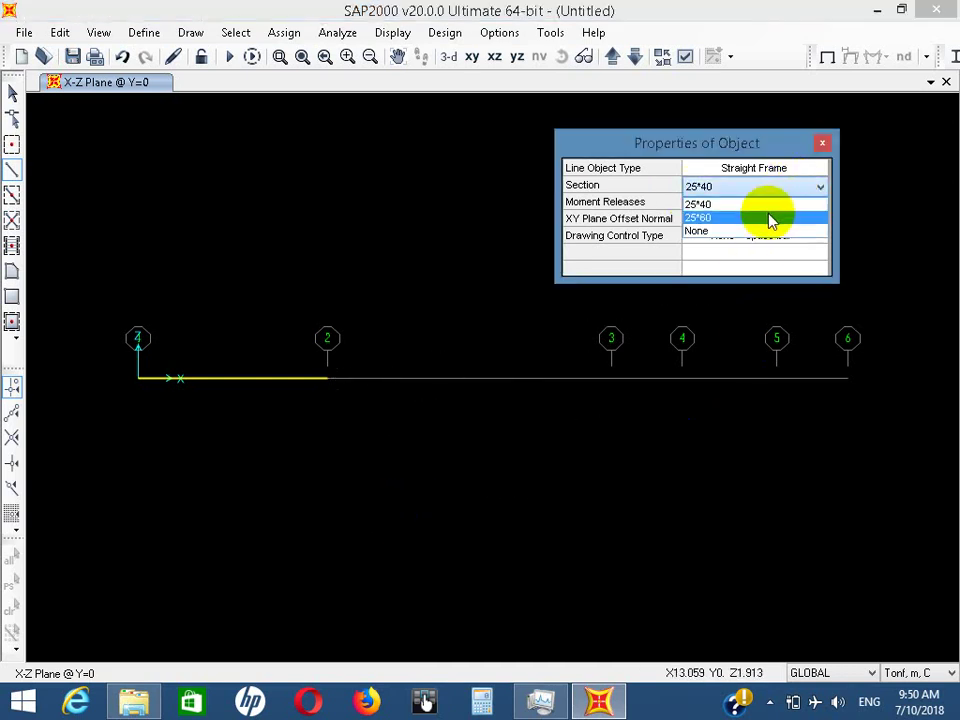
pyautogui.click(771, 216)
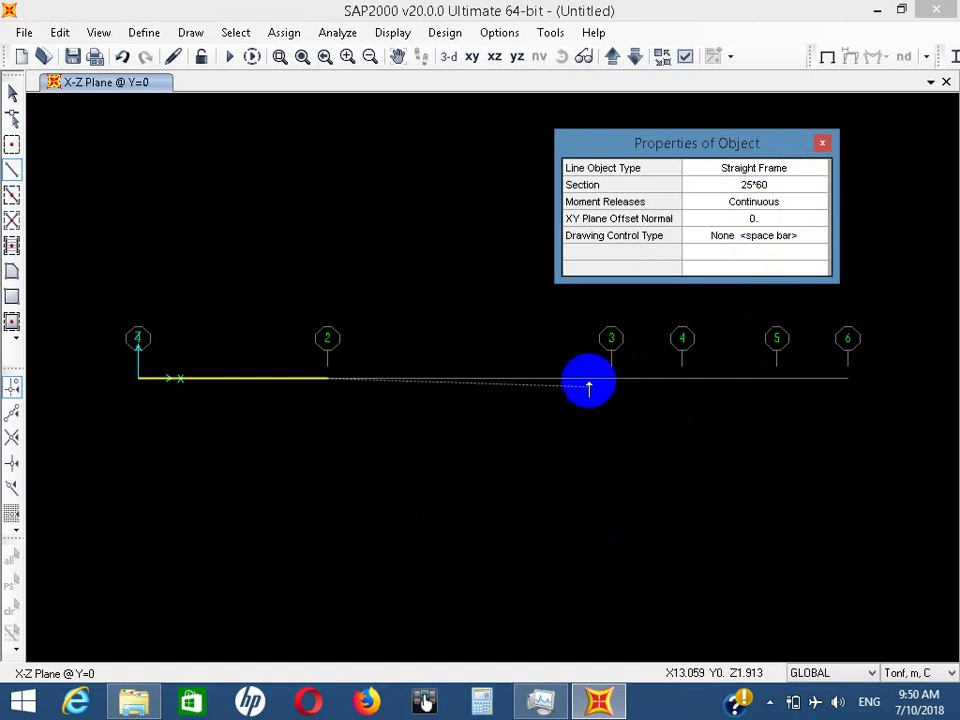
pyautogui.click(609, 378)
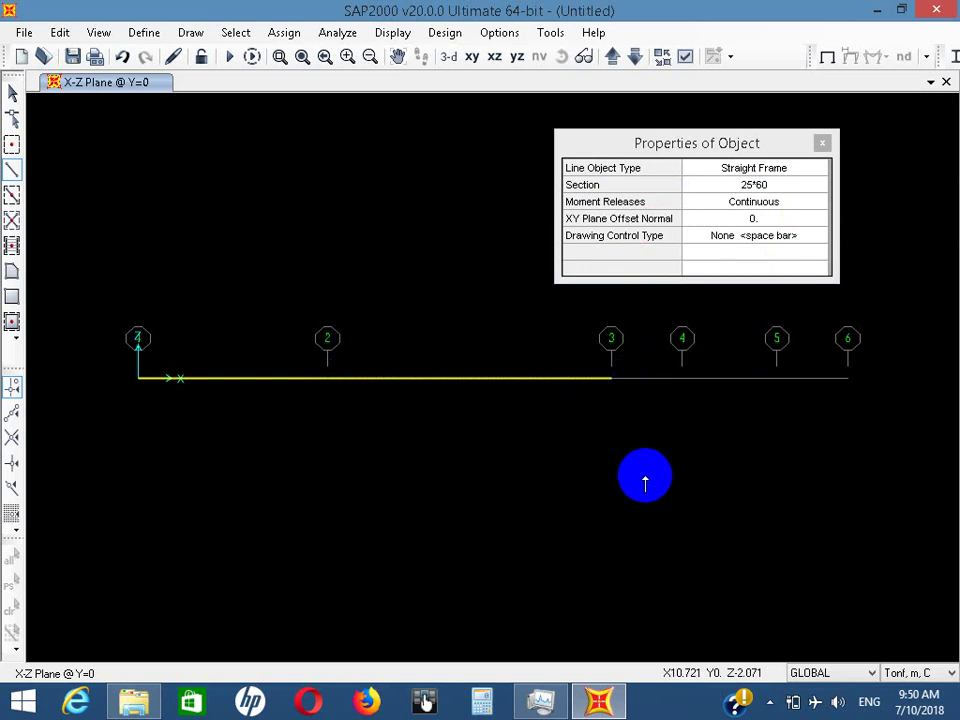
pyautogui.press('Escape')
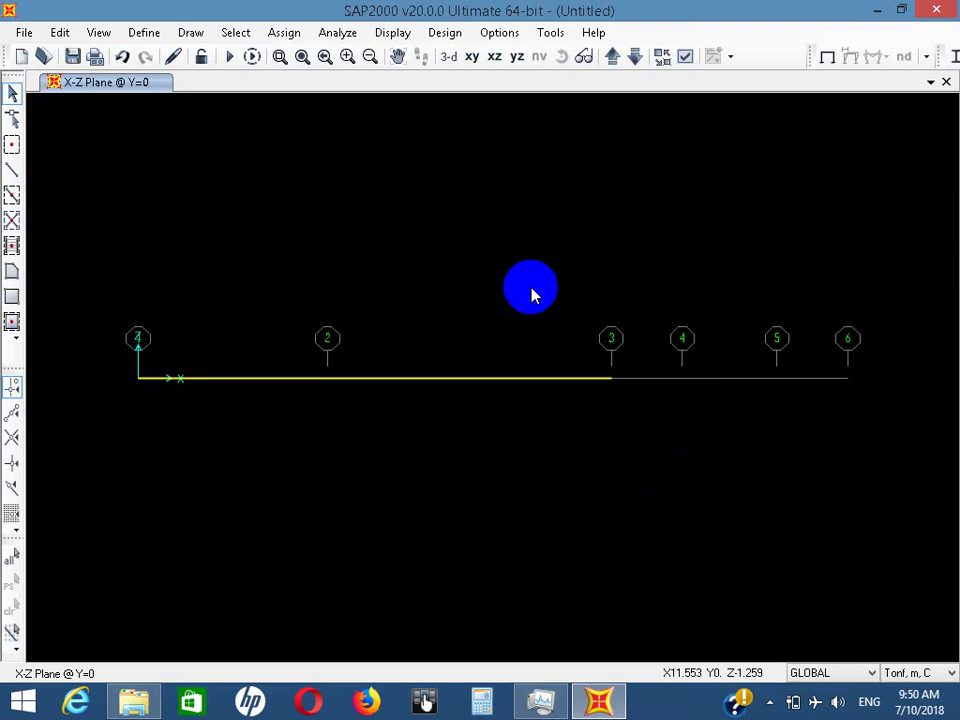
# Draw a straight frame with section 25*40 from grid line 3 to grid line 6 and close the object properties
pyautogui.click(12, 170)
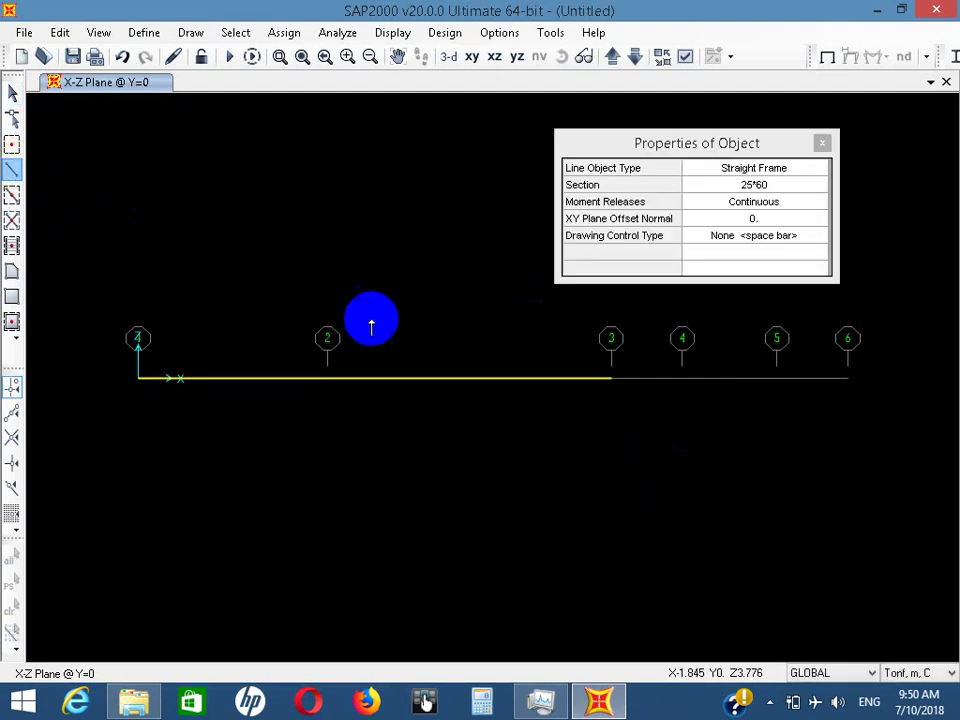
pyautogui.rightClick(620, 400)
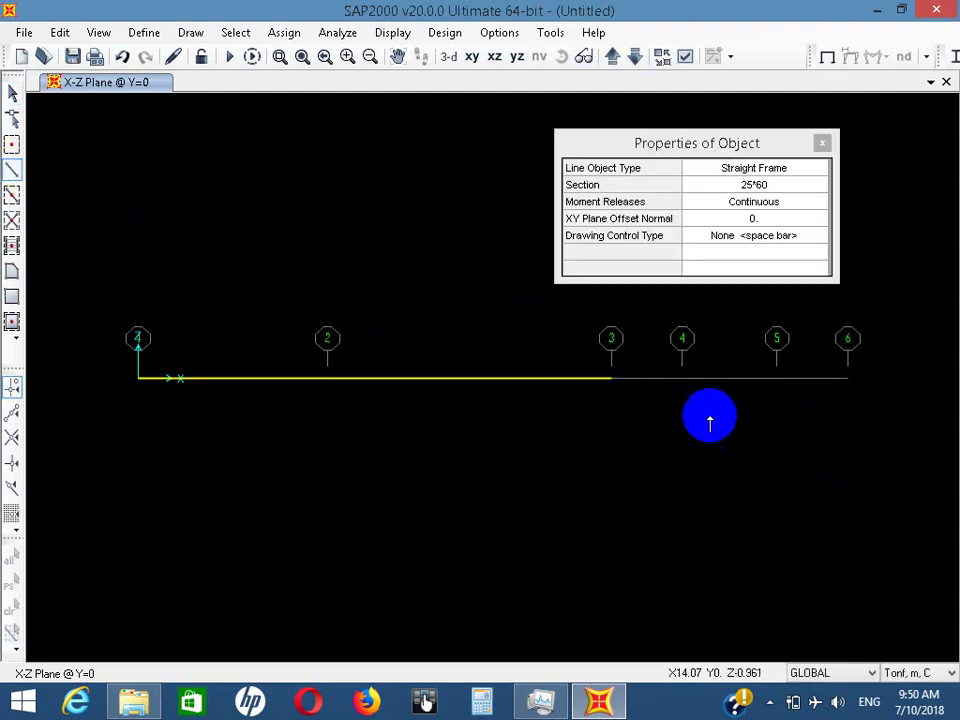
pyautogui.click(778, 190)
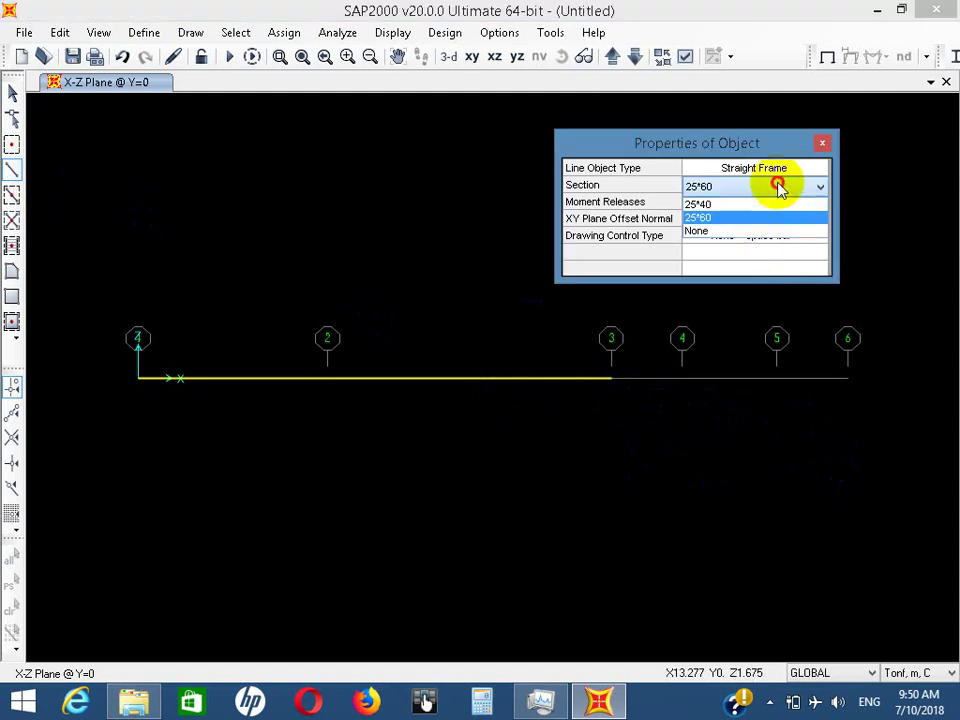
pyautogui.click(765, 201)
pyautogui.click(765, 188)
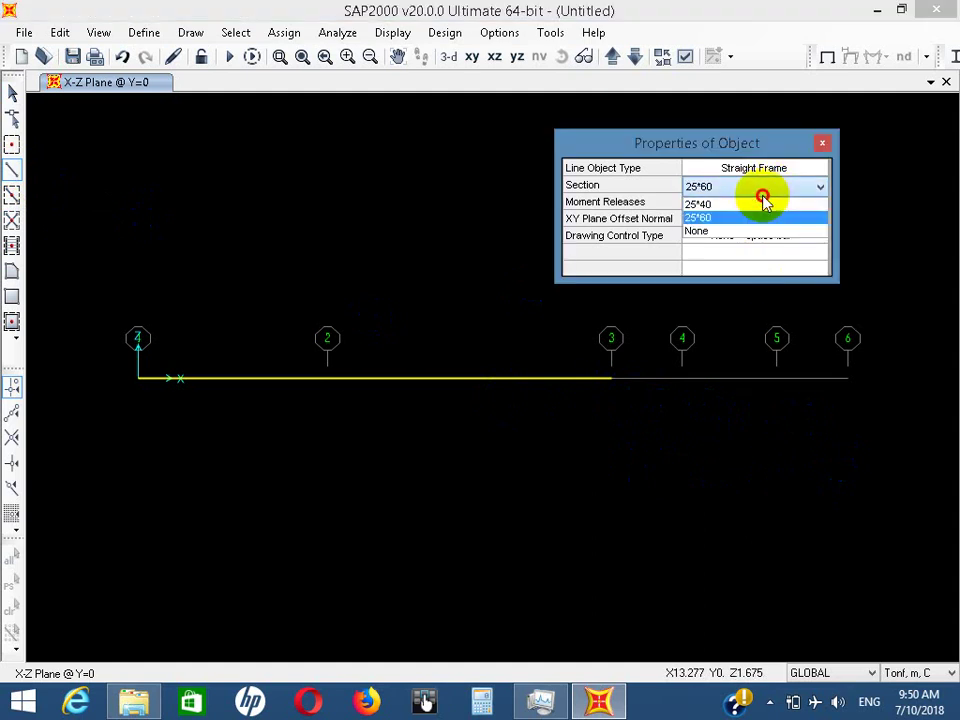
pyautogui.click(765, 216)
pyautogui.click(599, 369)
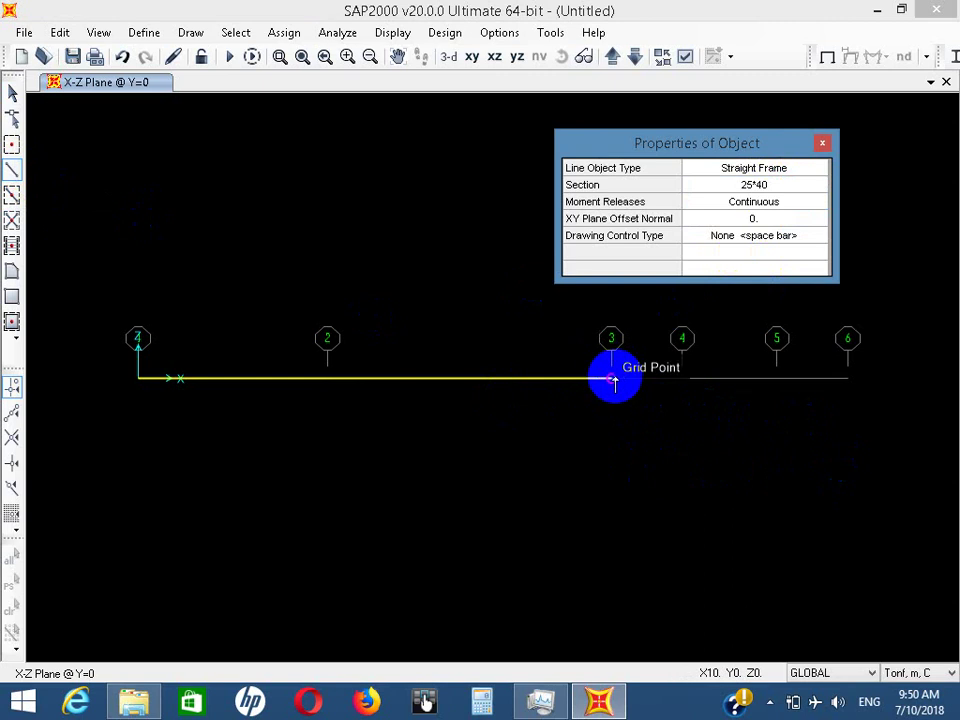
pyautogui.click(850, 382)
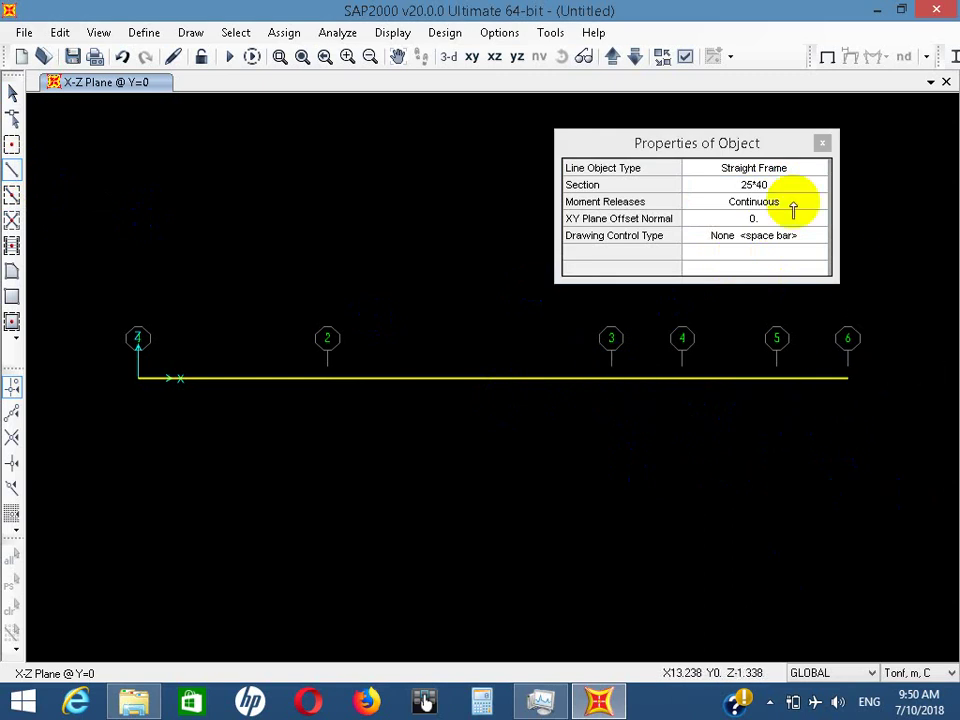
pyautogui.click(822, 143)
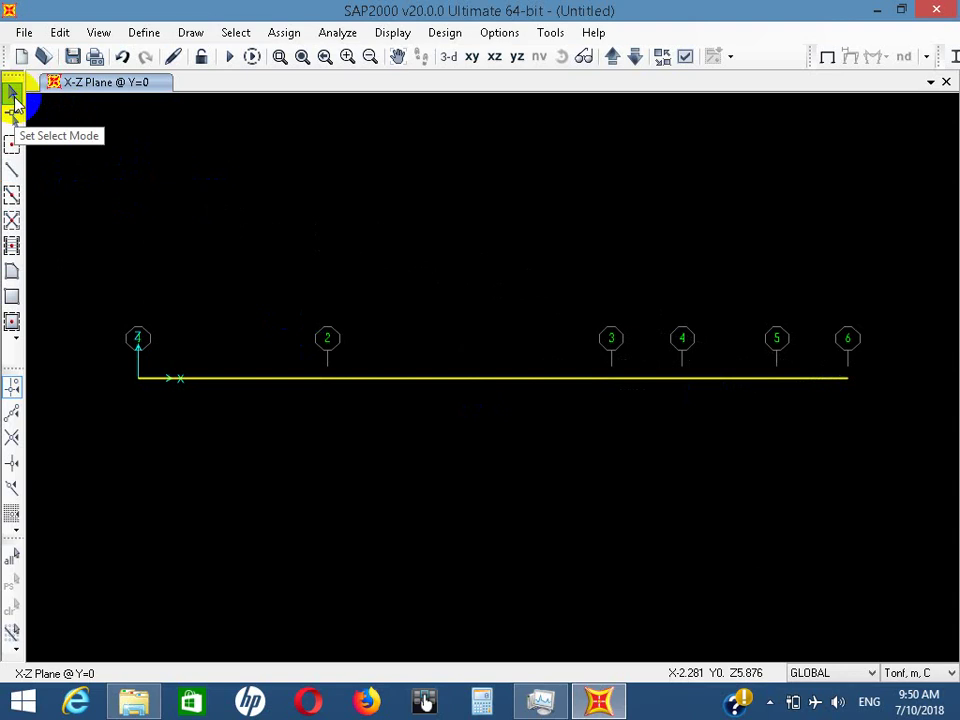
# Select all the drawn beam frames with their joints and delete them
pyautogui.click(13, 97)
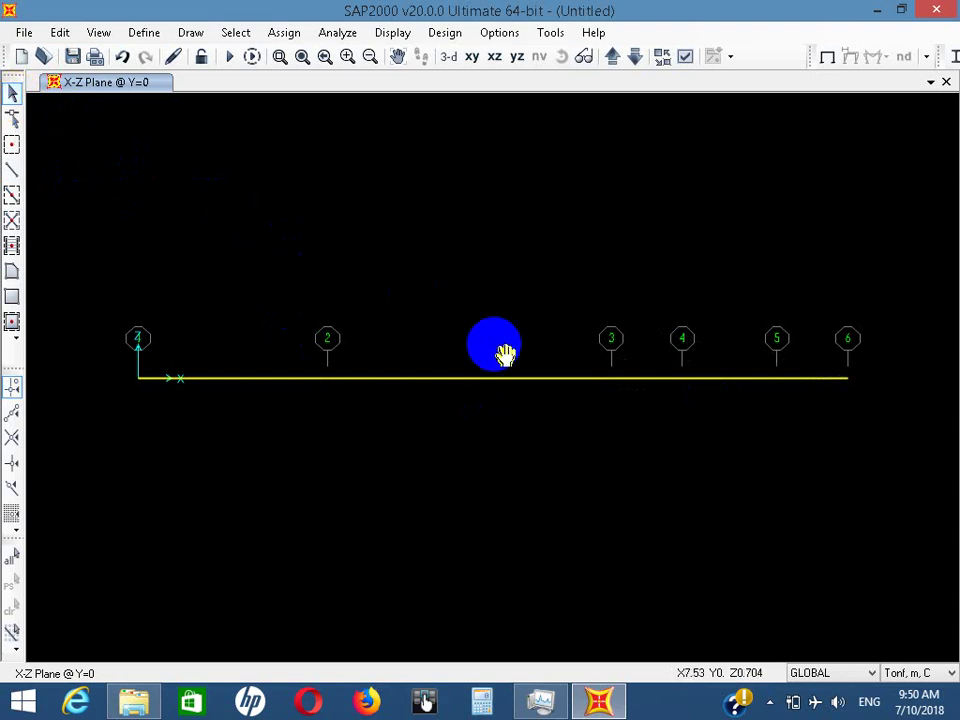
pyautogui.moveTo(134, 422); pyautogui.dragTo(878, 218)
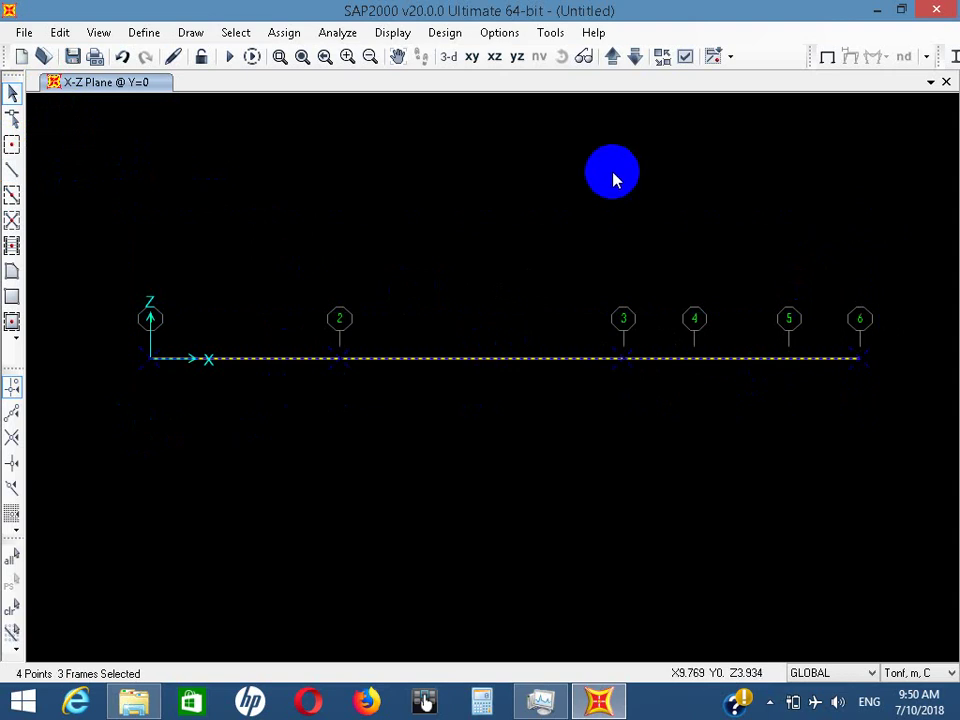
pyautogui.press('Delete')
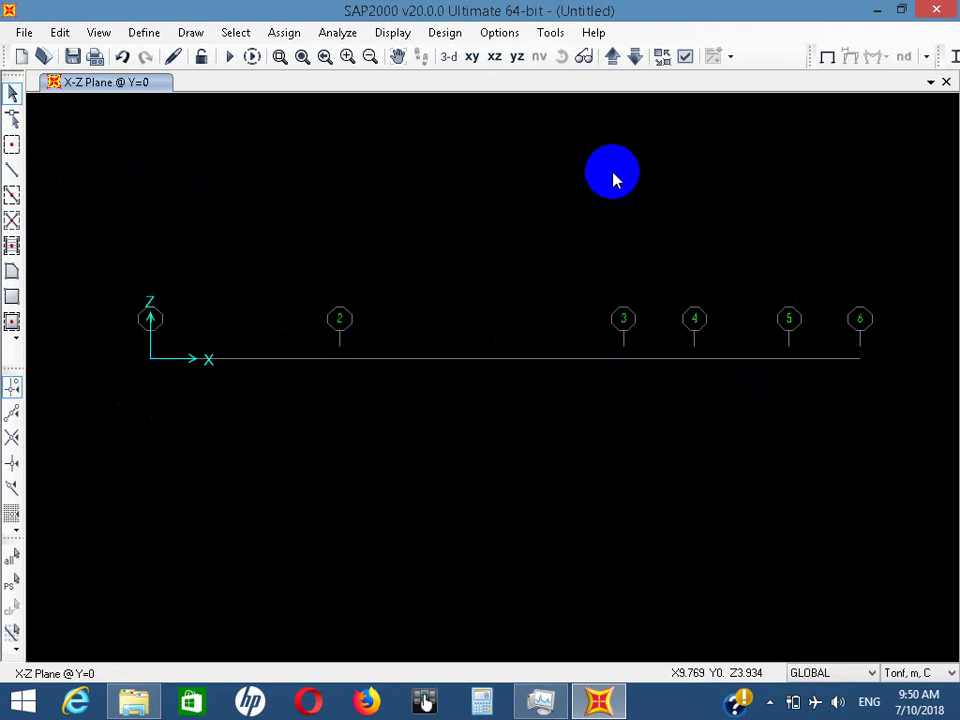
# Quick-draw a straight 25*40 frame between grid lines 1 and 2, removing the windowed attempt and placing it directly on the grid segment
pyautogui.click(12, 194)
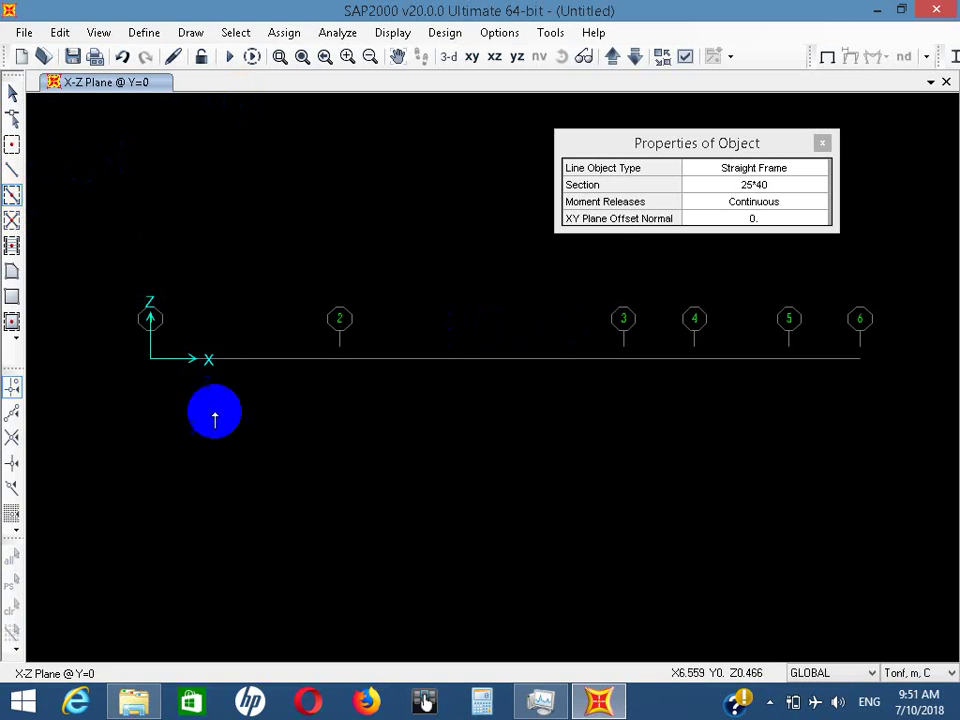
pyautogui.moveTo(96, 437); pyautogui.dragTo(408, 232)
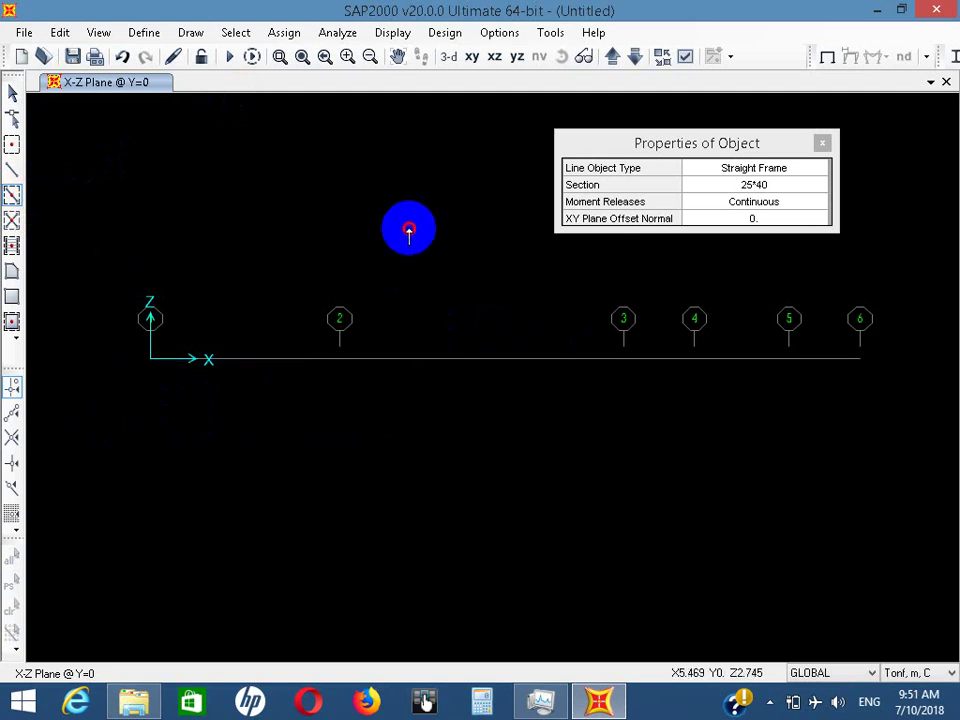
pyautogui.click(403, 262)
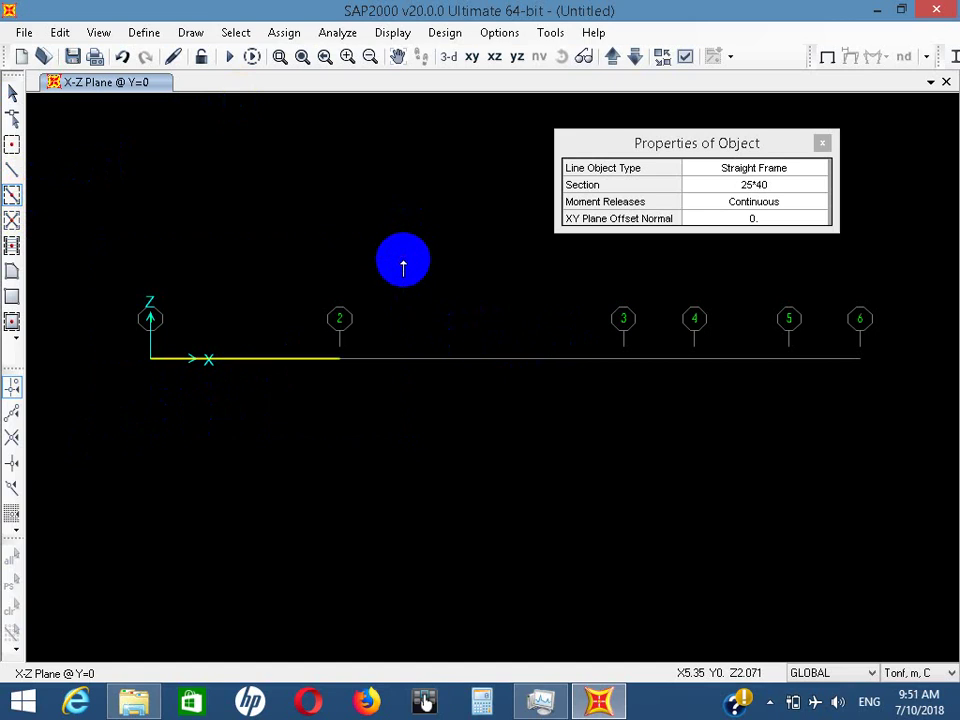
pyautogui.press('Delete')
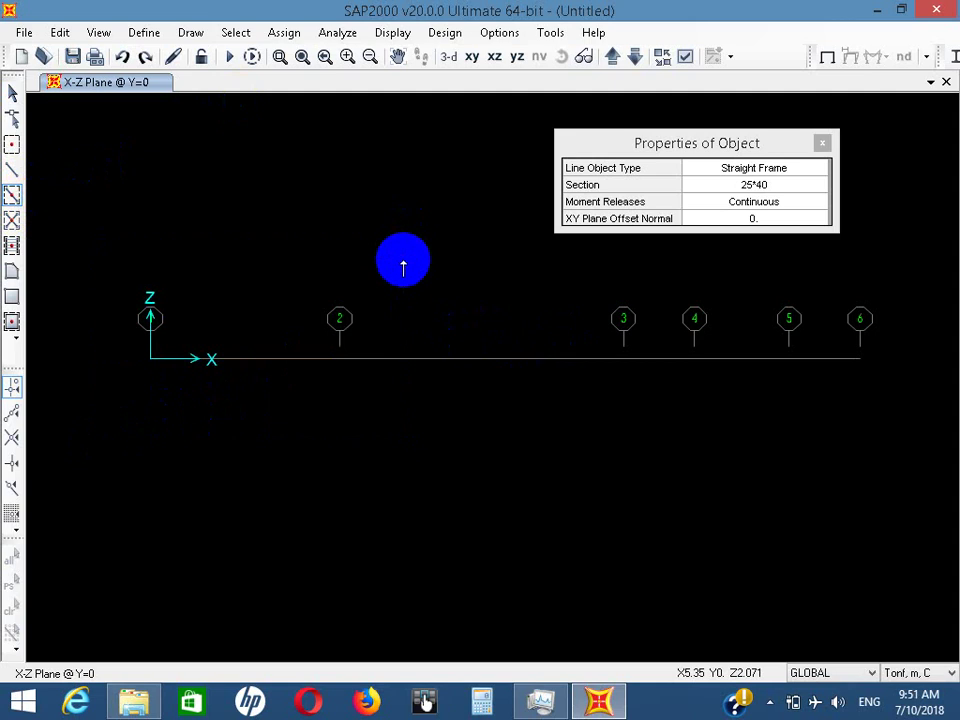
pyautogui.click(255, 360)
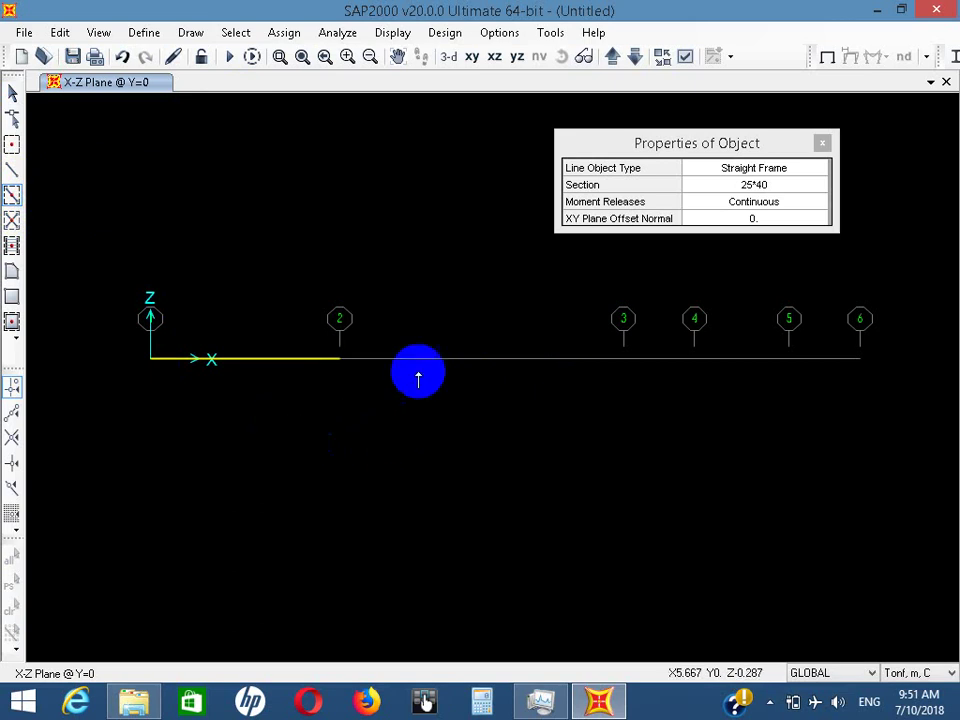
# Quick-draw a straight 25*60 frame between grid lines 2 and 3, and set the drawing section back to 25*40
pyautogui.click(768, 188)
pyautogui.click(762, 217)
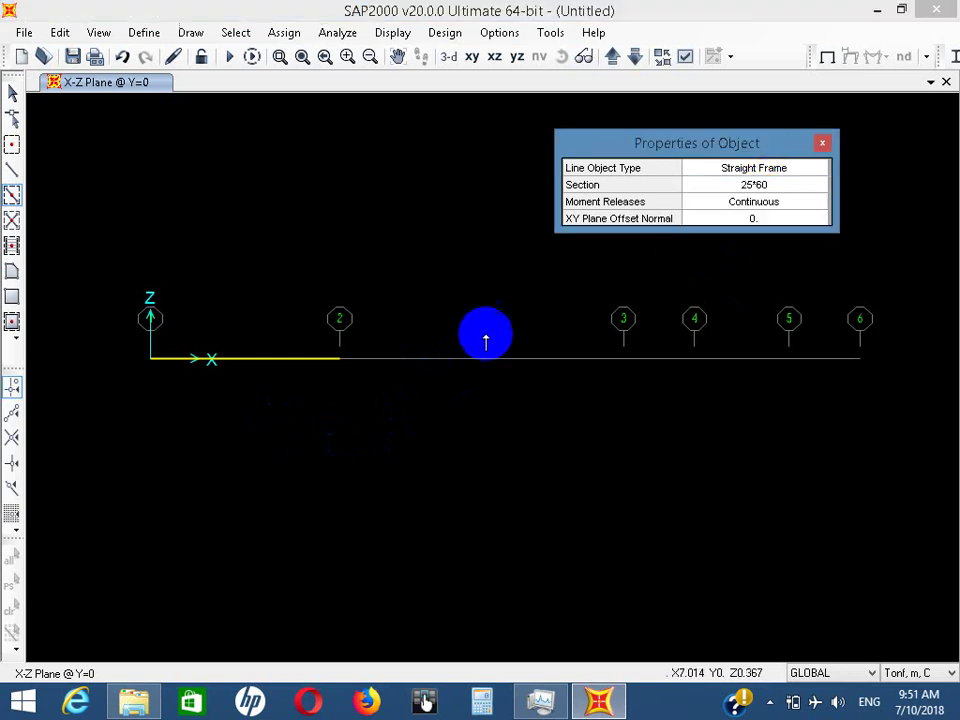
pyautogui.click(497, 360)
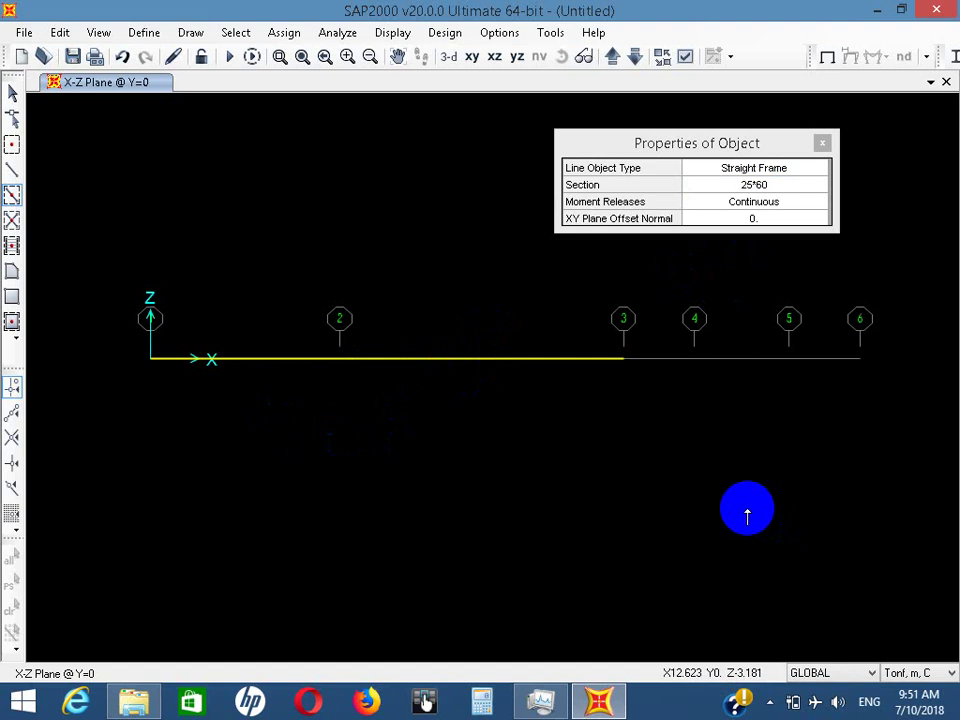
pyautogui.click(740, 188)
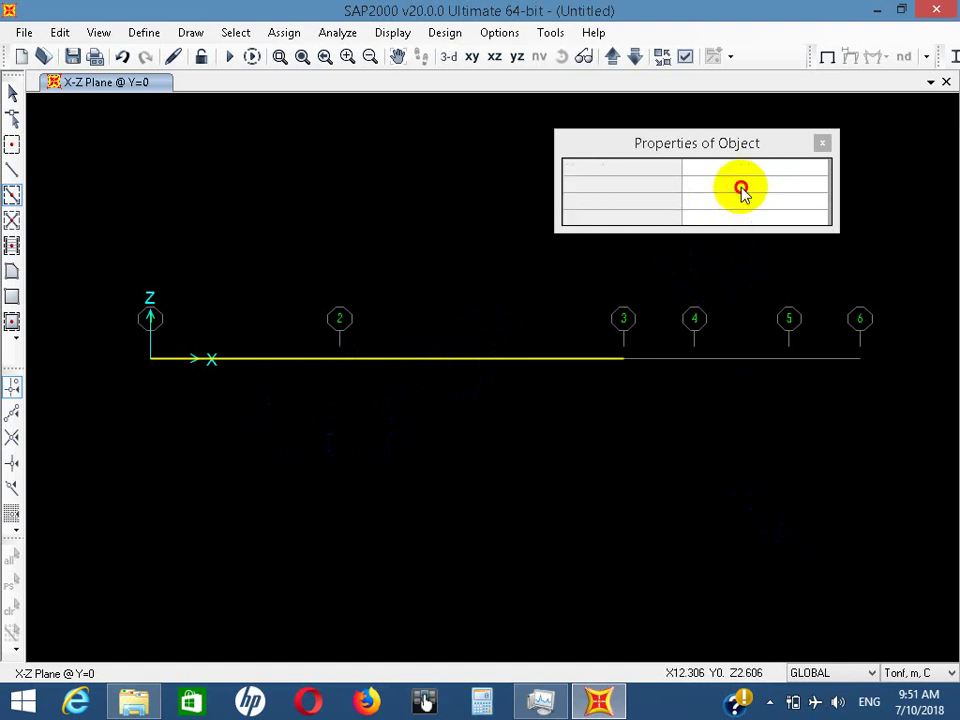
pyautogui.click(746, 204)
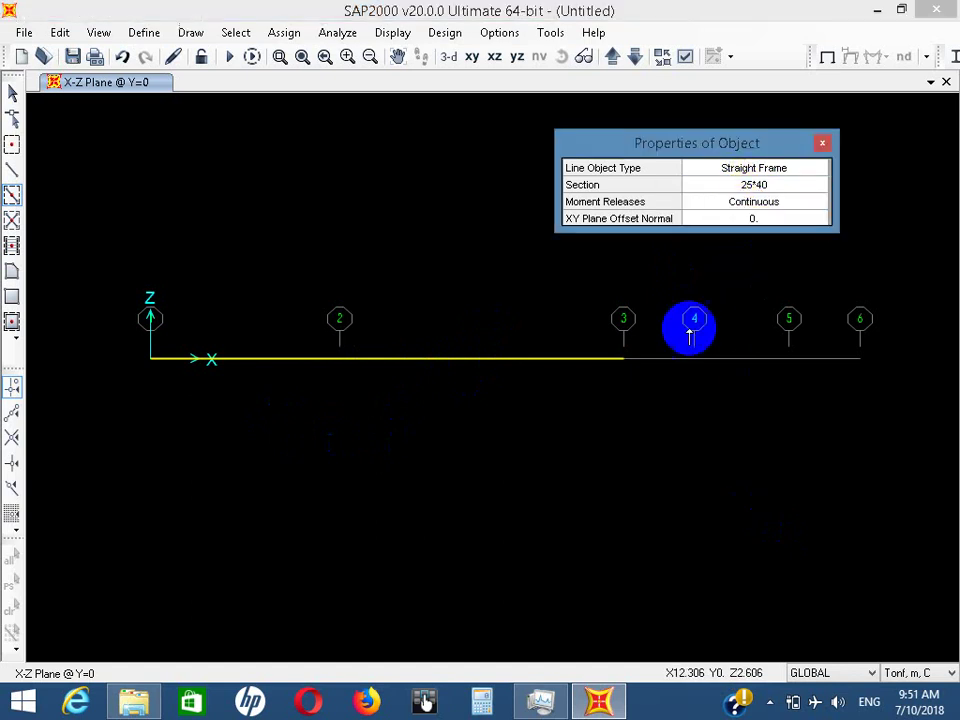
pyautogui.moveTo(592, 474); pyautogui.dragTo(787, 440)
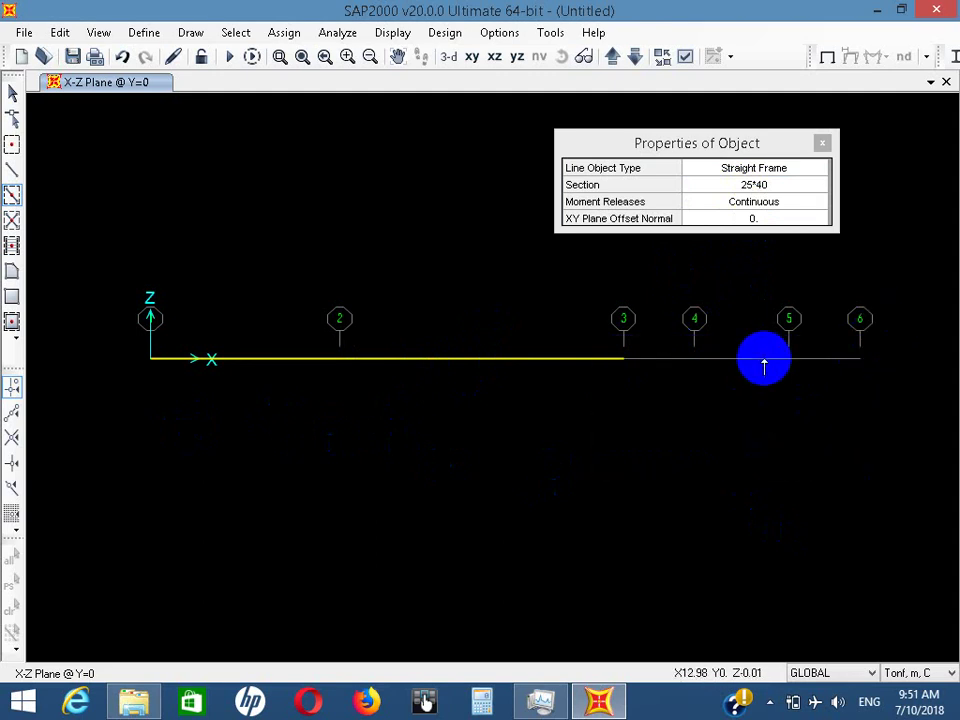
pyautogui.click(764, 362)
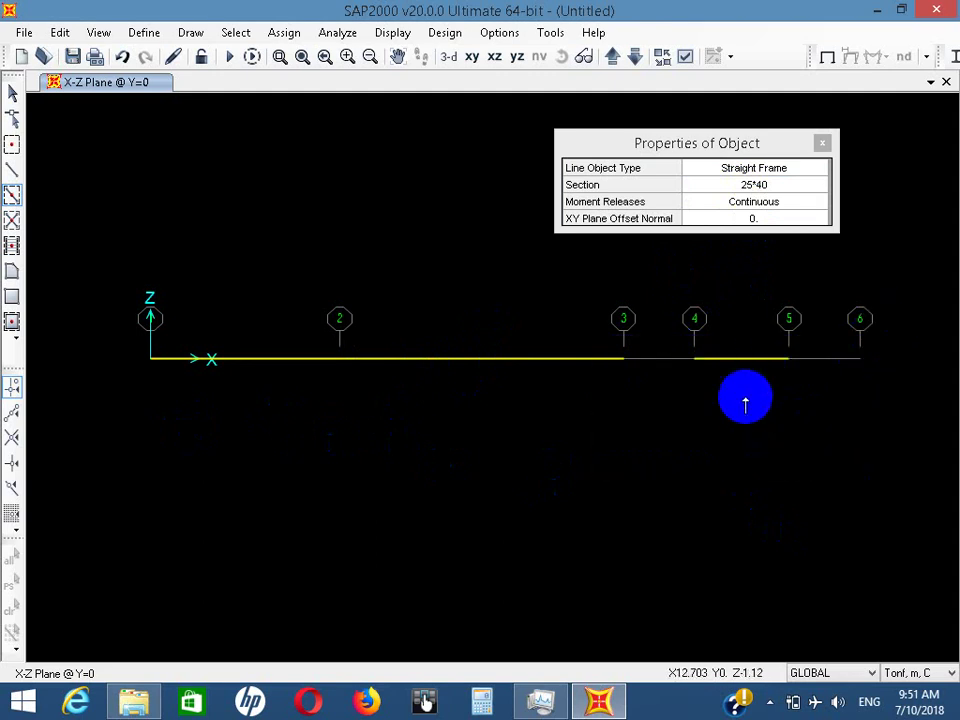
pyautogui.click(669, 360)
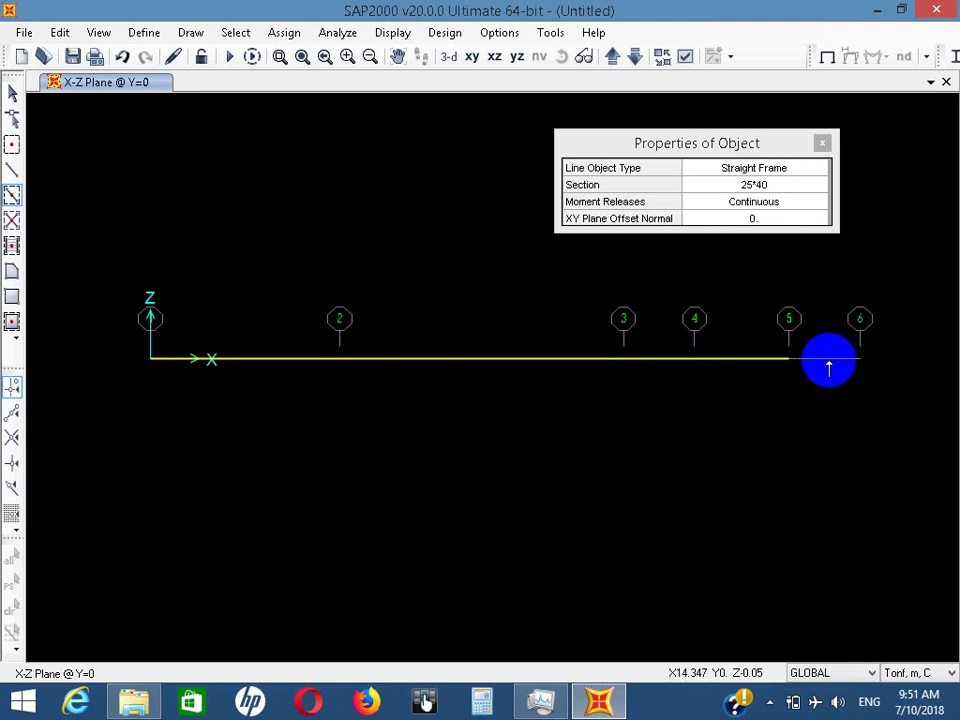
pyautogui.click(829, 362)
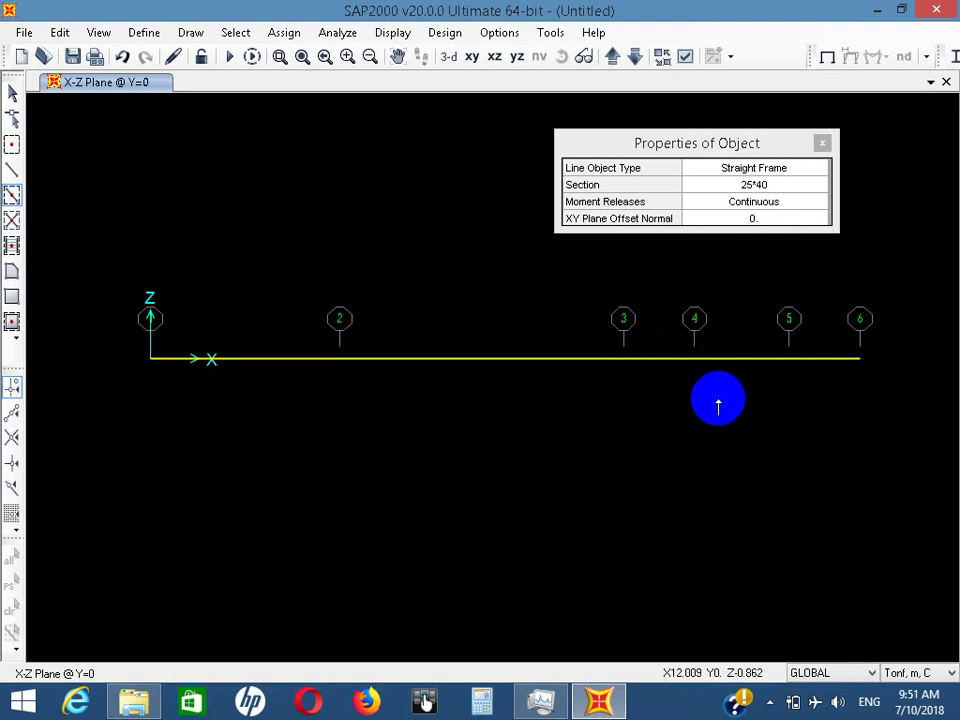
pyautogui.hotkey('ctrl', 'z')
pyautogui.hotkey('ctrl', 'z')
pyautogui.hotkey('ctrl', 'z')
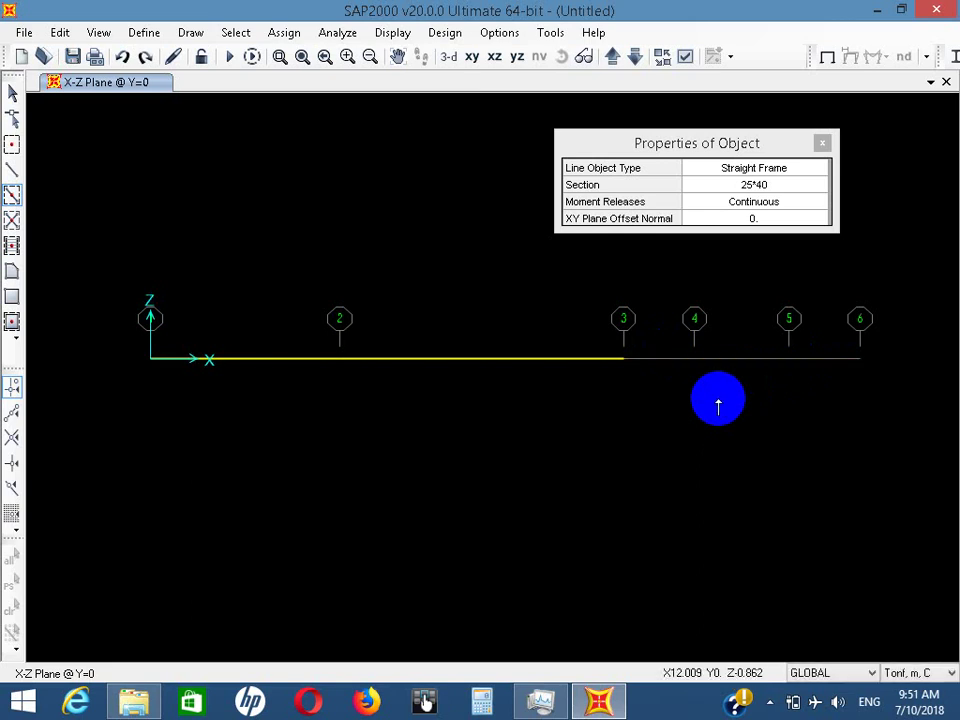
# Quick-draw the 25*40 frames on all grid segments from line 3 to line 6 with one window and return to selection mode
pyautogui.moveTo(531, 424)
pyautogui.mouseDown()
pyautogui.moveTo(804, 369)
pyautogui.moveTo(896, 304)
pyautogui.mouseUp()
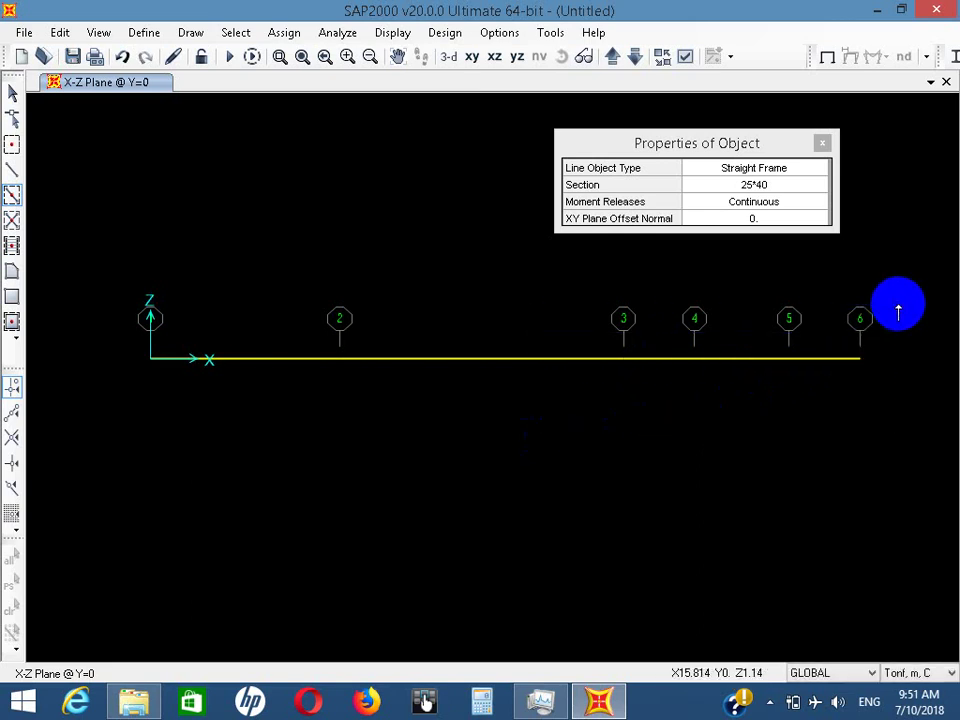
pyautogui.click(12, 92)
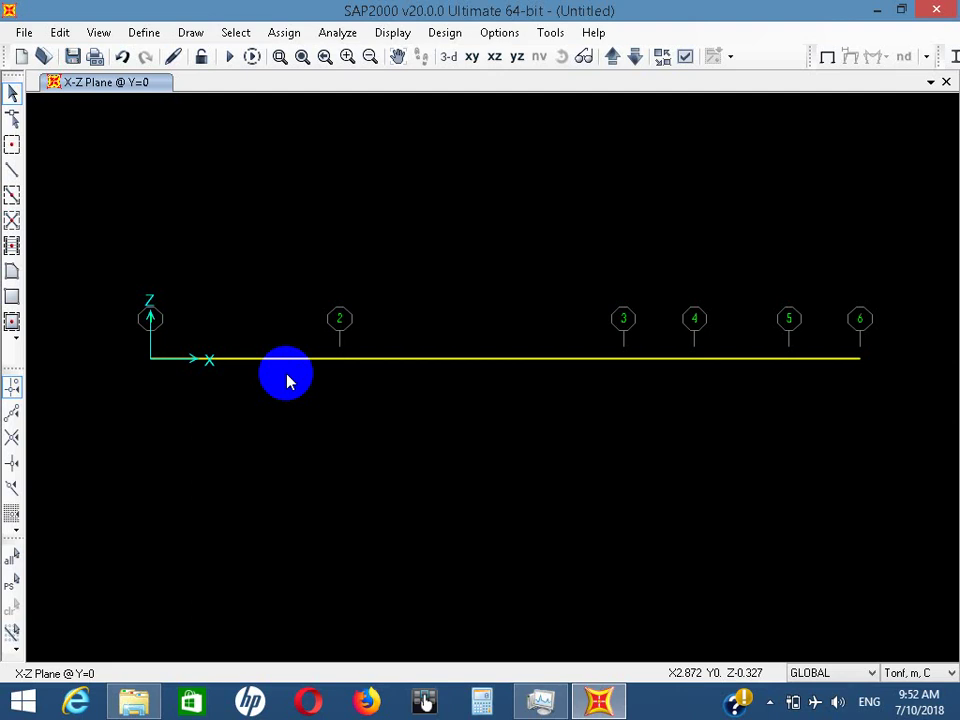
# Assign a pinned support, restraining translations 1, 2 and 3, to the joint at grid line 1
pyautogui.moveTo(79, 462); pyautogui.dragTo(193, 270)
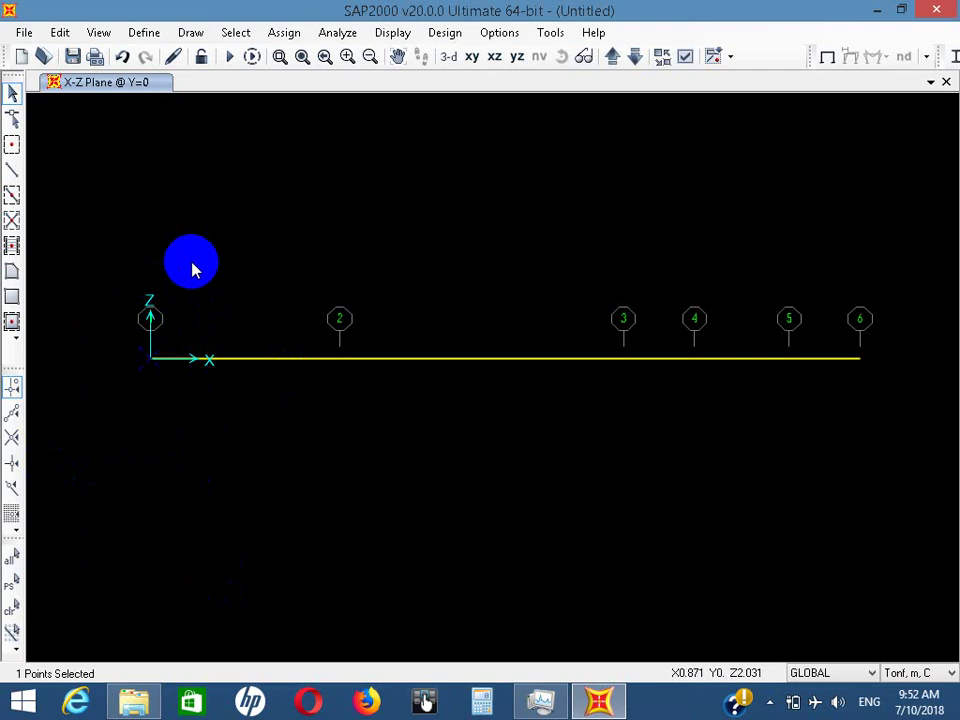
pyautogui.click(275, 33)
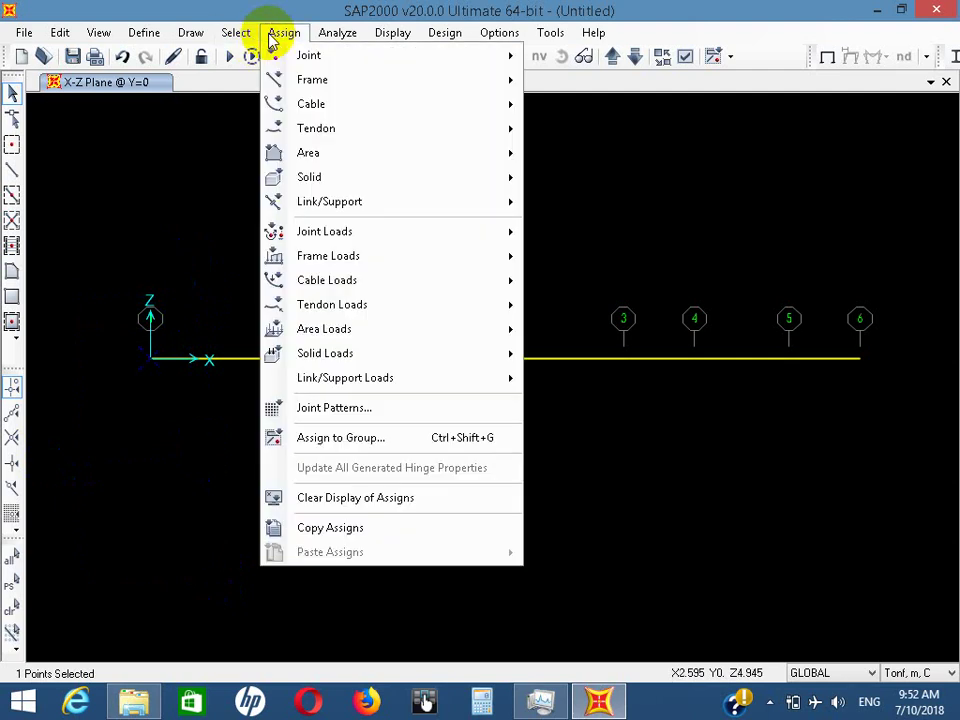
pyautogui.moveTo(322, 61)
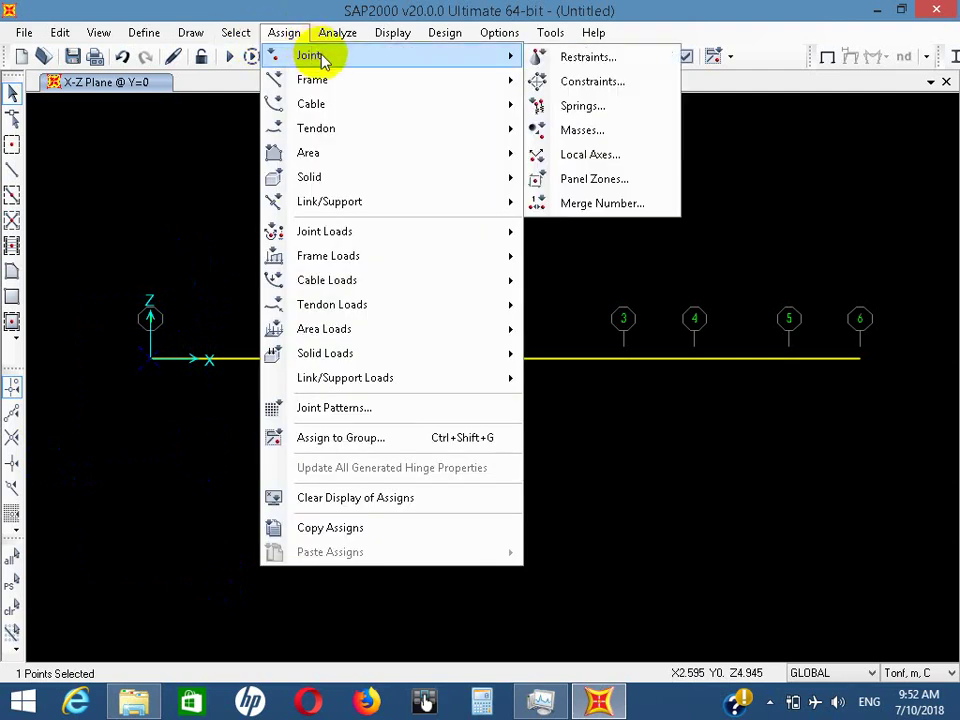
pyautogui.click(585, 57)
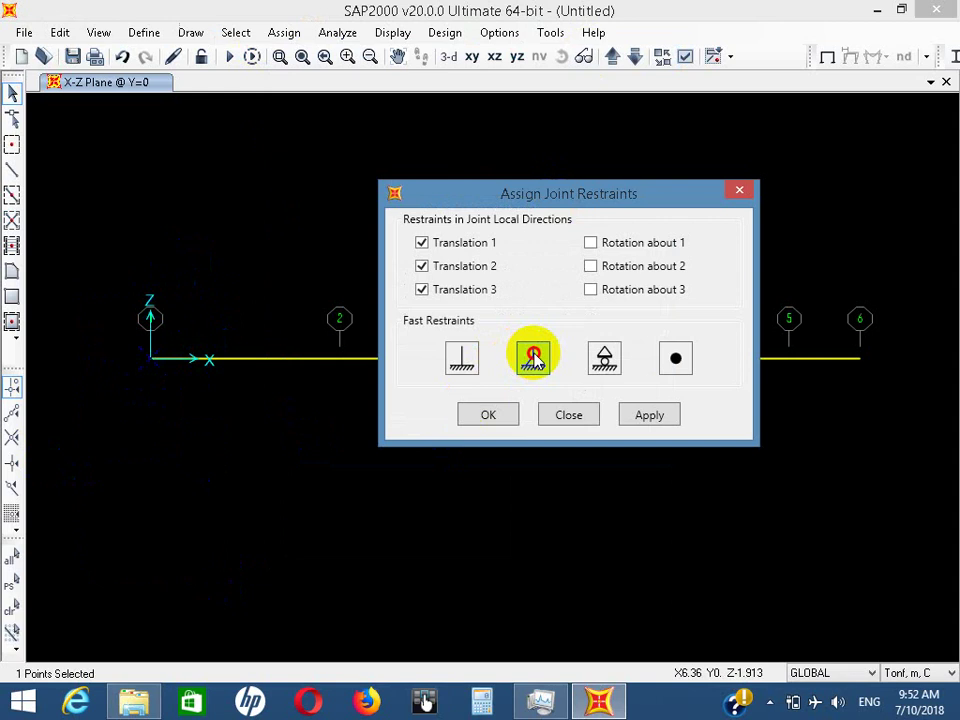
pyautogui.click(491, 420)
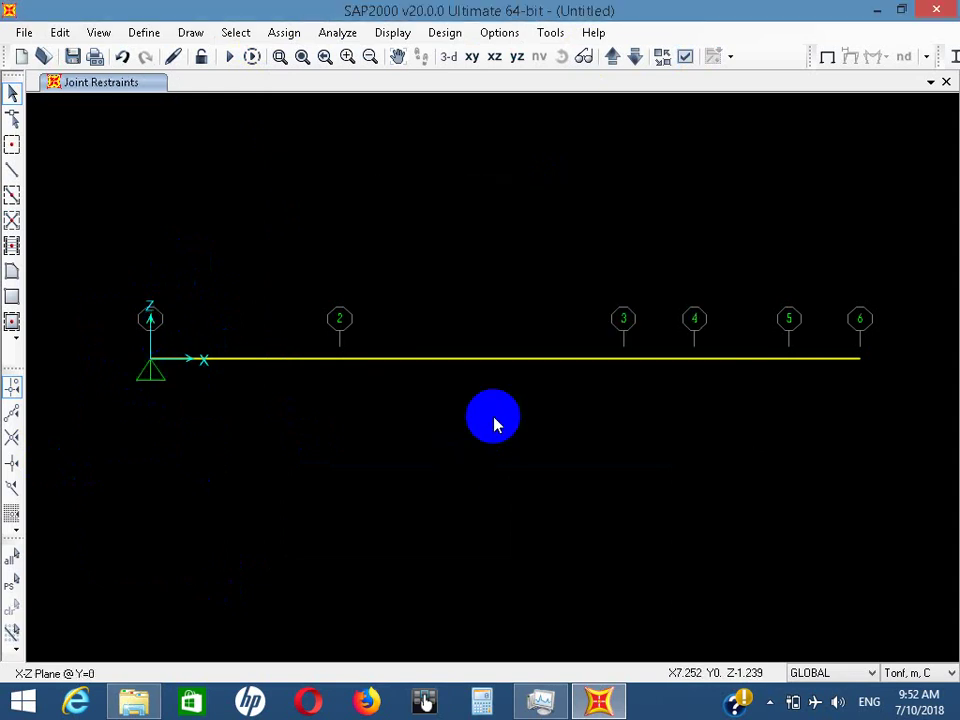
# Apply a pinned support to the joint at grid line 2, keeping the joint restraints dialog open
pyautogui.click(339, 358)
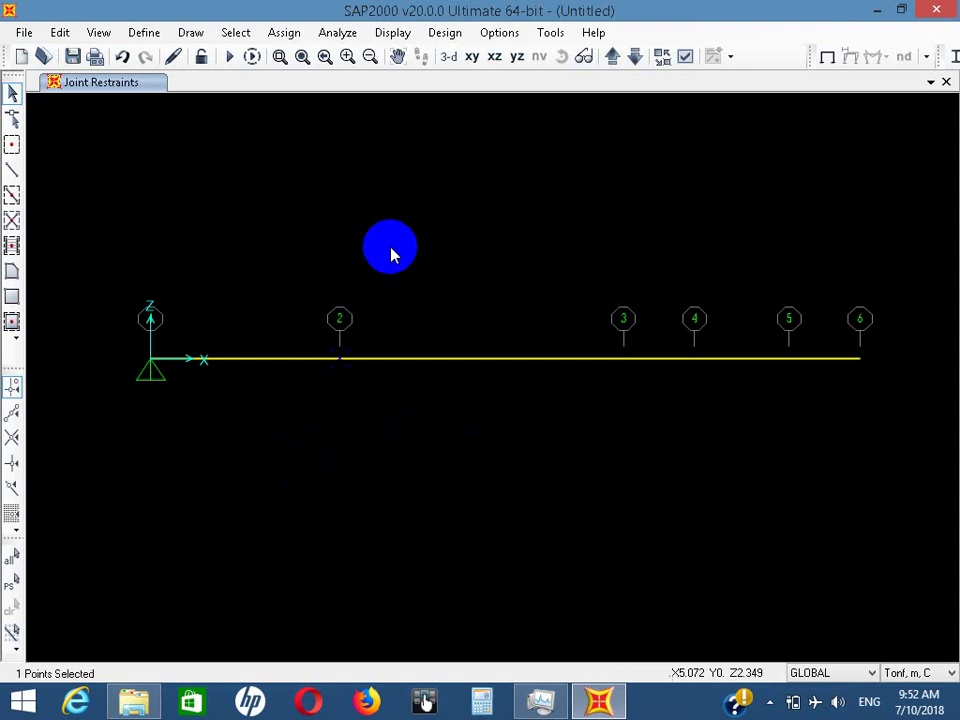
pyautogui.click(281, 32)
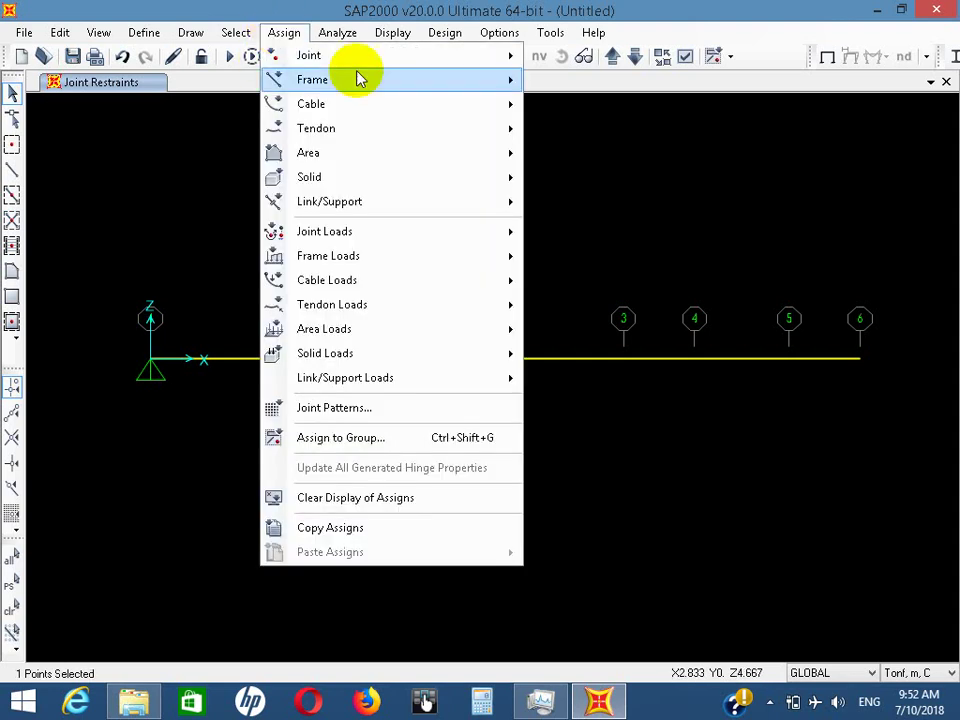
pyautogui.moveTo(369, 58)
pyautogui.click(572, 57)
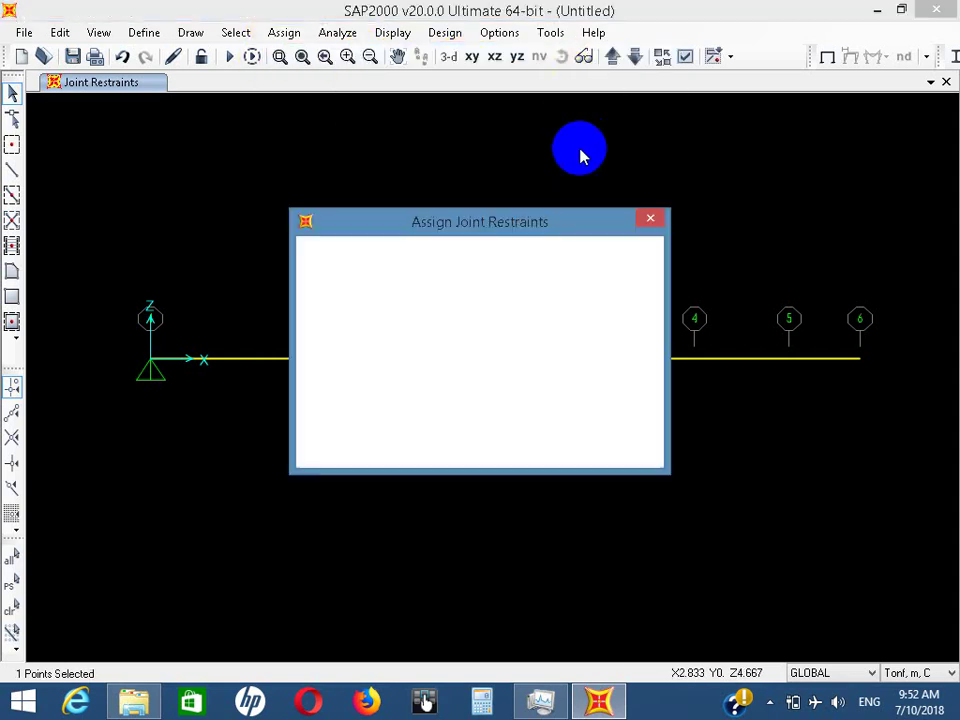
pyautogui.moveTo(512, 222); pyautogui.dragTo(628, 196)
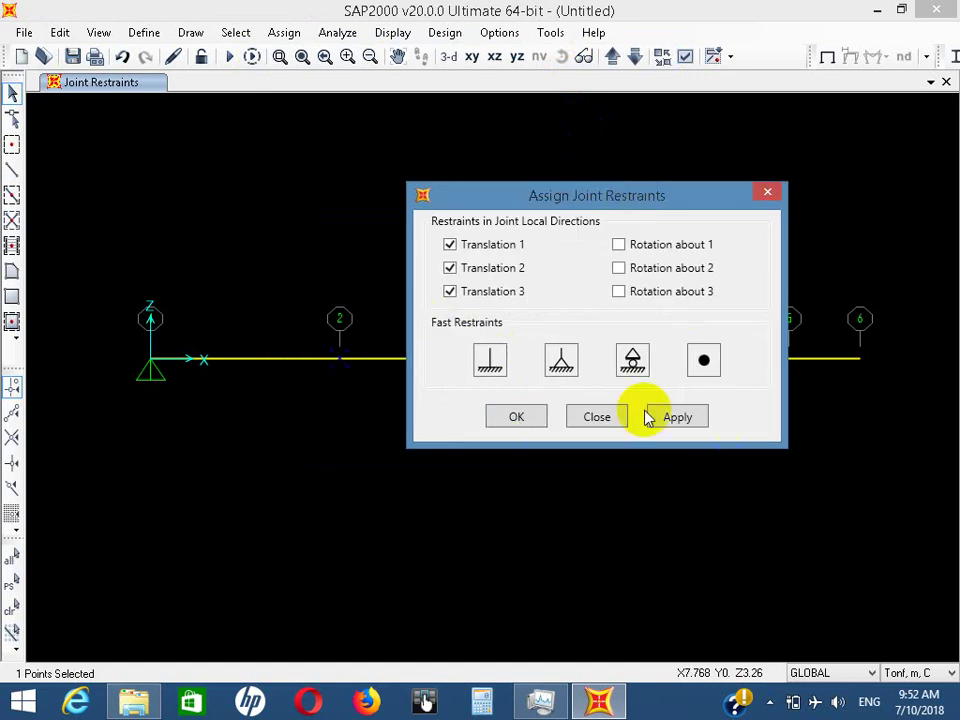
pyautogui.click(711, 454)
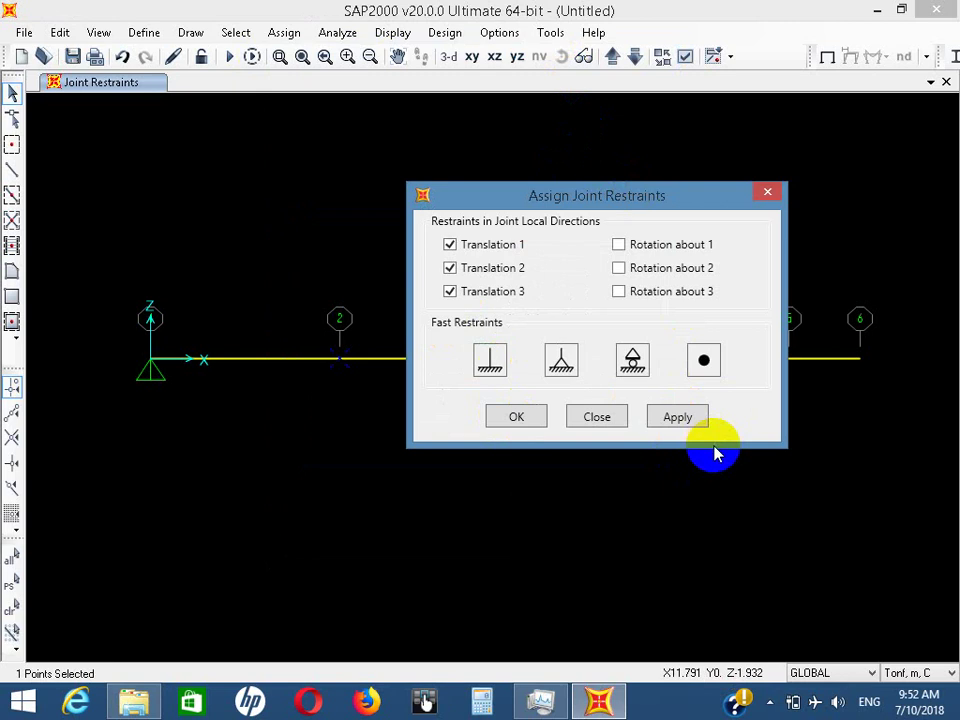
pyautogui.moveTo(298, 433); pyautogui.dragTo(392, 276)
pyautogui.click(574, 357)
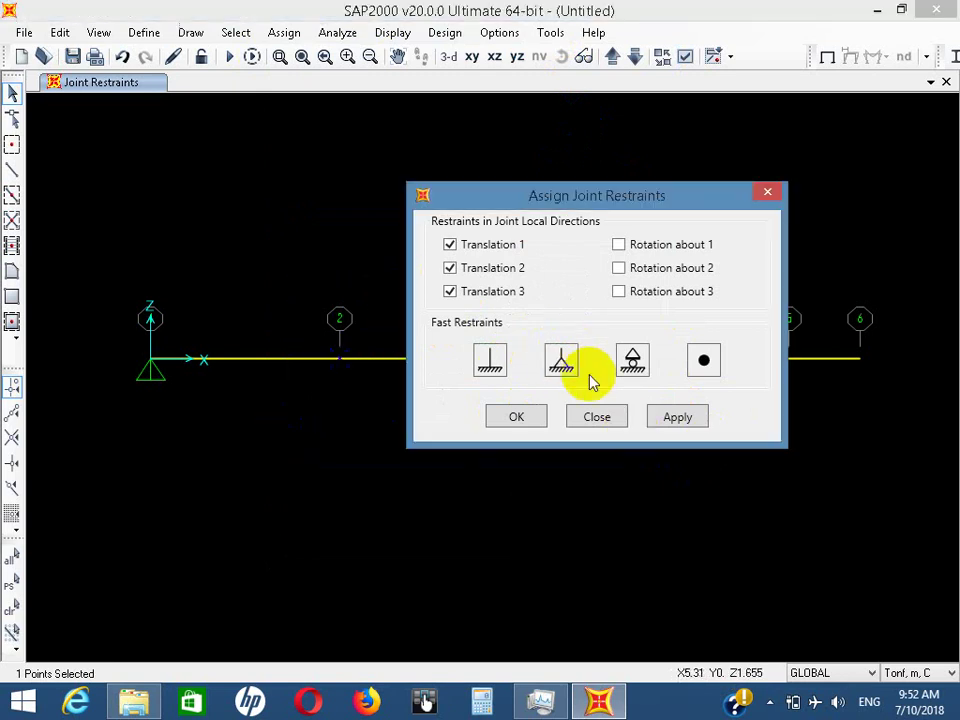
pyautogui.click(675, 418)
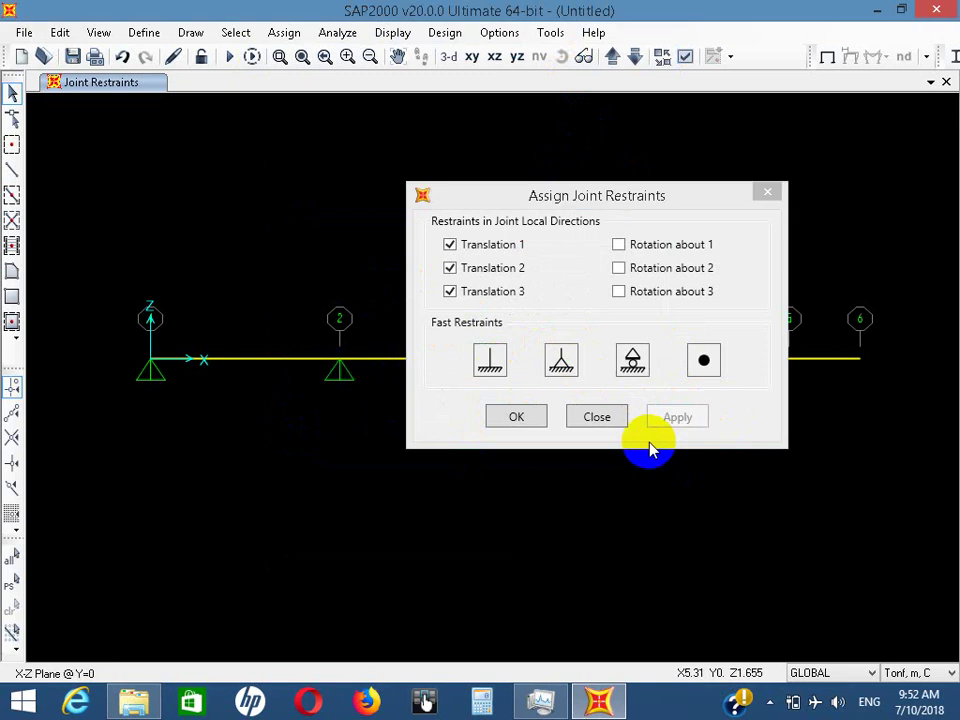
# Replace the support at grid line 2 with a roller restraining only translation 3
pyautogui.moveTo(290, 429); pyautogui.dragTo(390, 236)
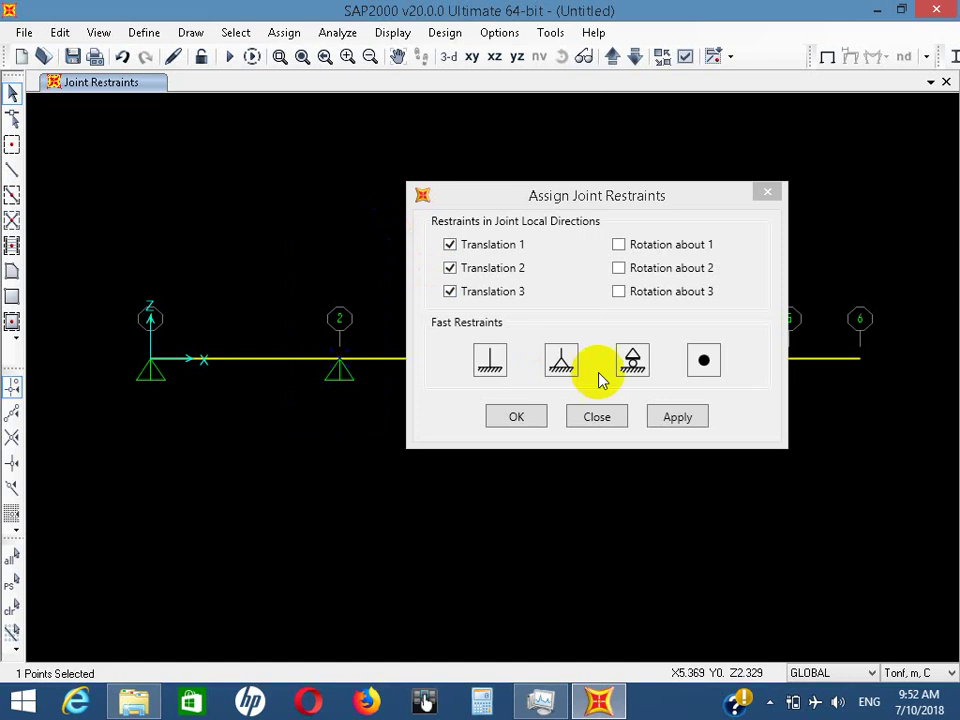
pyautogui.click(632, 360)
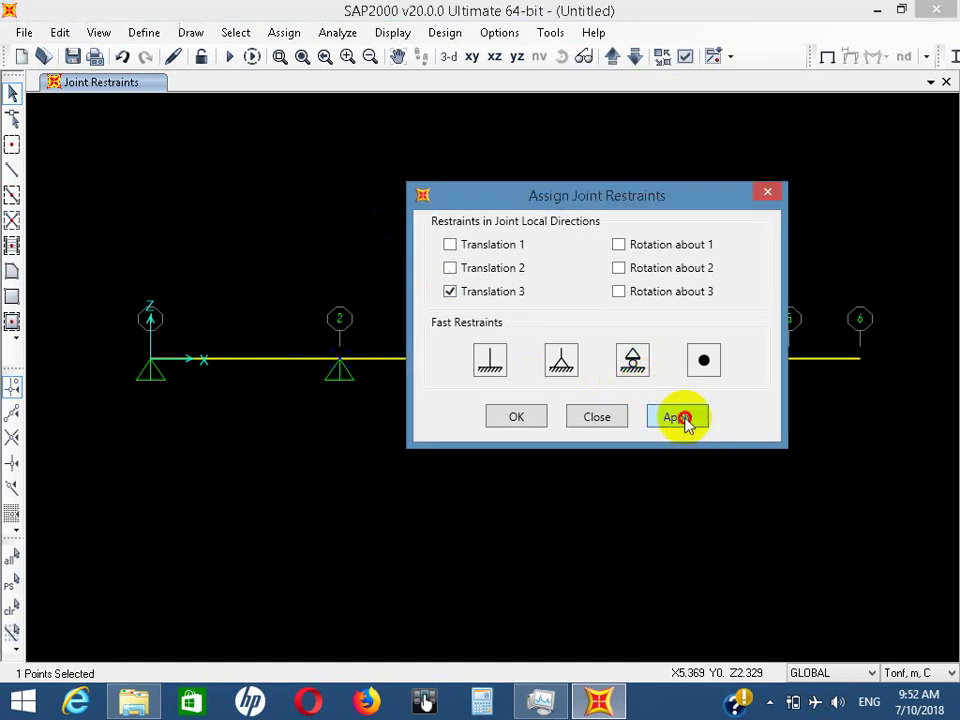
pyautogui.click(680, 417)
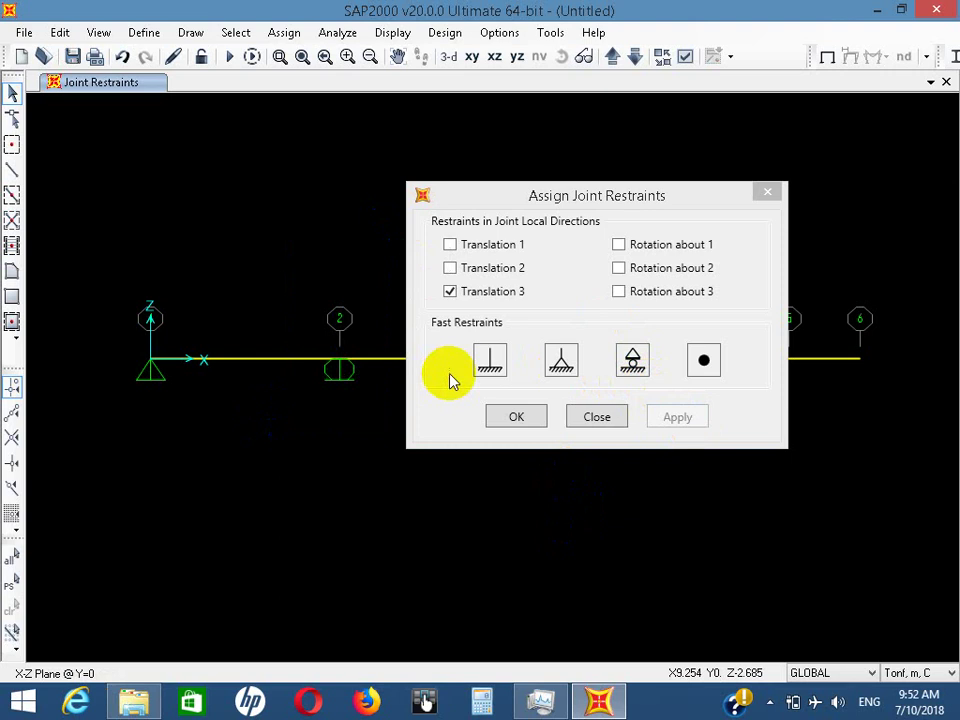
# Uncover the joint at grid line 3 and apply a roller support restraining only translation 3 to it
pyautogui.moveTo(600, 197)
pyautogui.mouseDown()
pyautogui.moveTo(249, 167)
pyautogui.moveTo(241, 185)
pyautogui.mouseUp()
pyautogui.click(630, 462)
pyautogui.moveTo(574, 441); pyautogui.dragTo(645, 212)
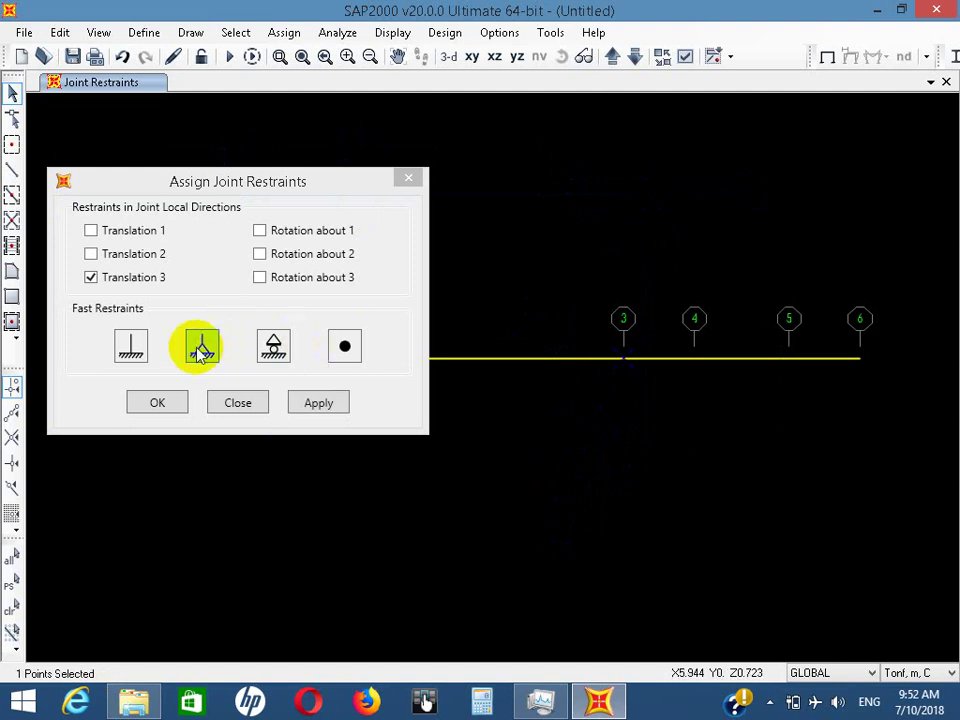
pyautogui.click(272, 347)
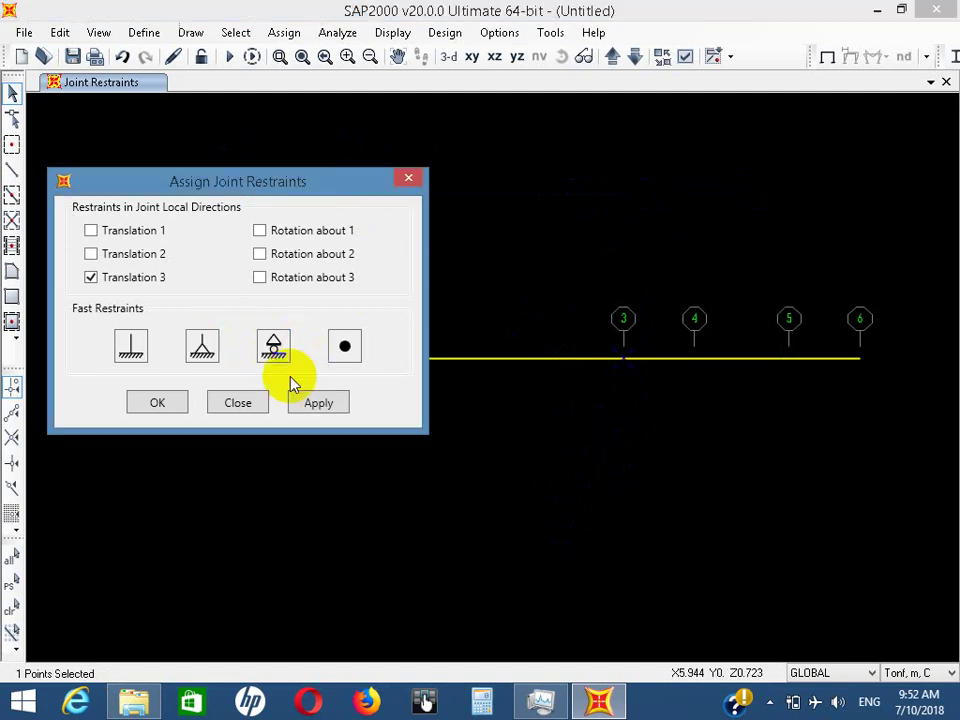
pyautogui.click(320, 403)
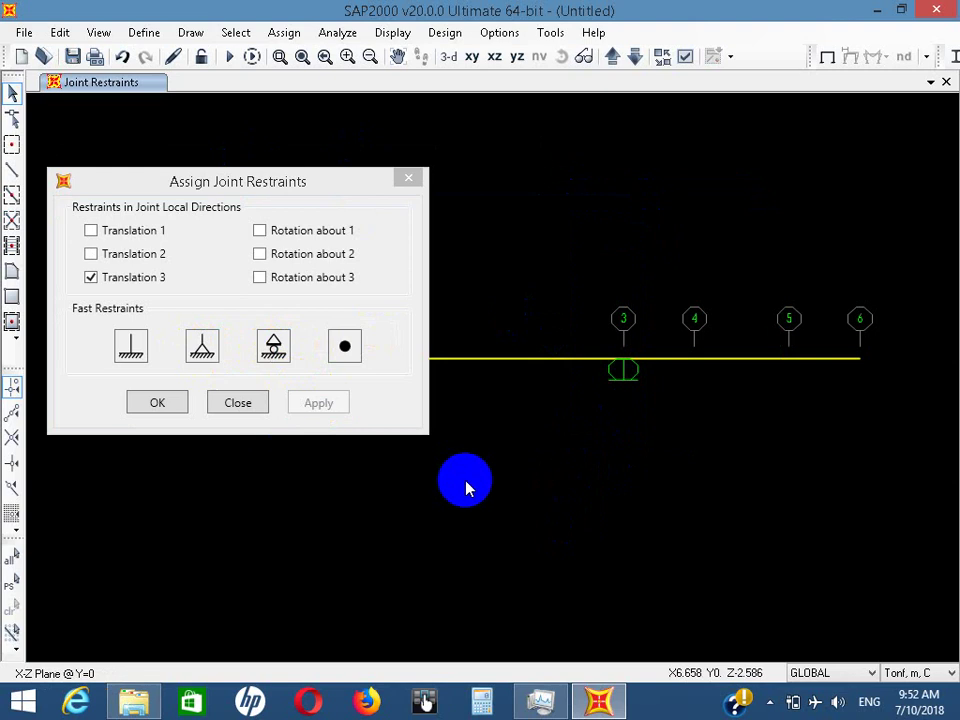
# Apply a roller support to the end joint at grid line 6 and close the joint restraints dialog
pyautogui.moveTo(818, 396); pyautogui.dragTo(903, 305)
pyautogui.click(273, 347)
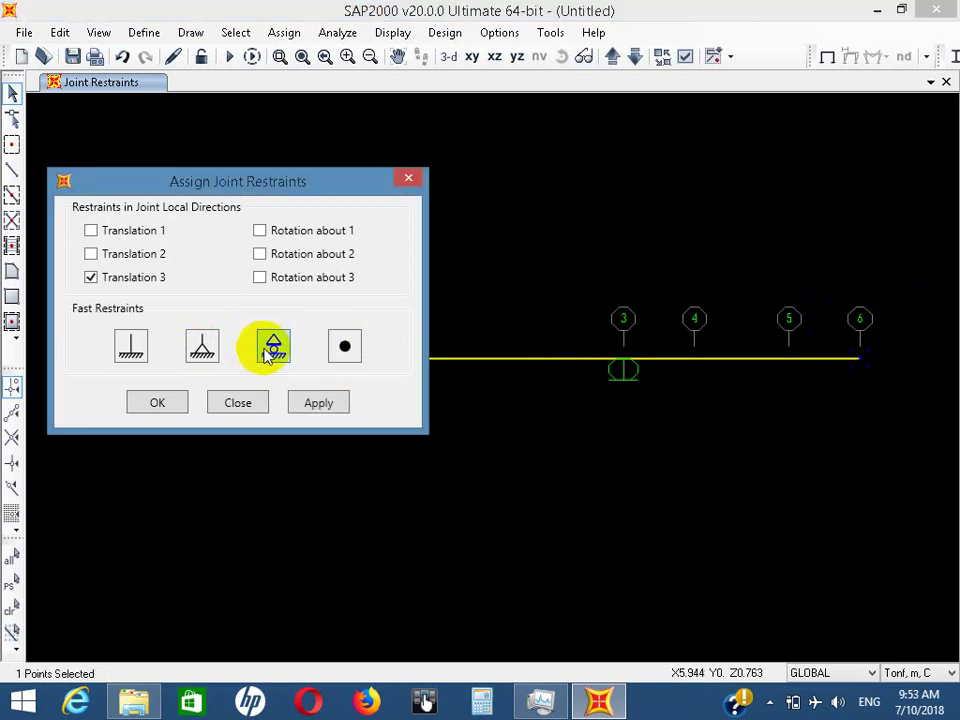
pyautogui.click(340, 404)
pyautogui.click(160, 402)
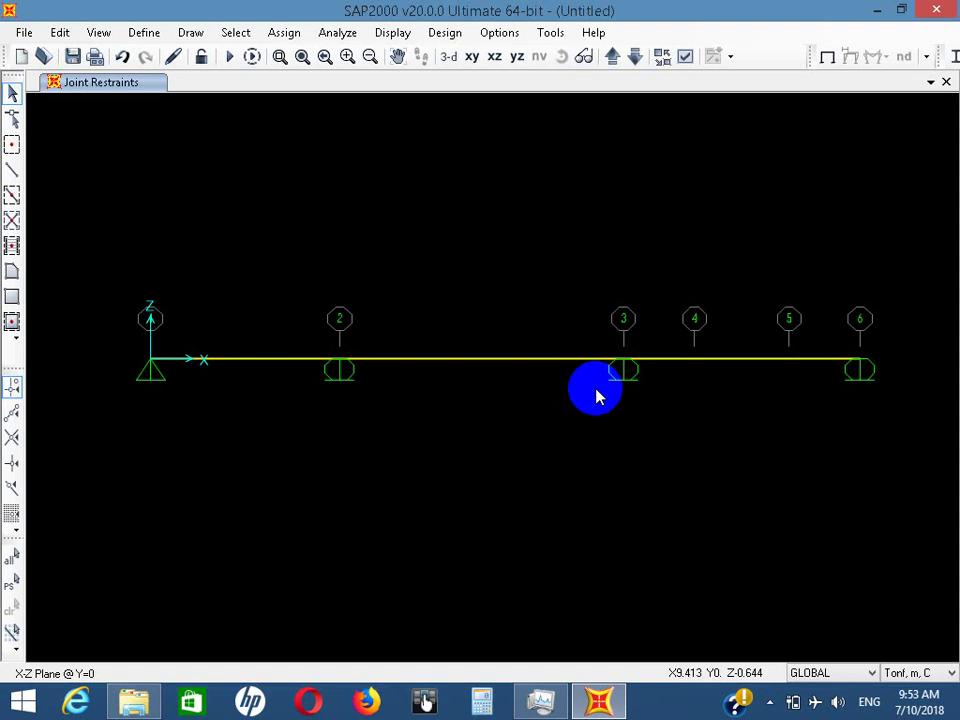
pyautogui.click(143, 33)
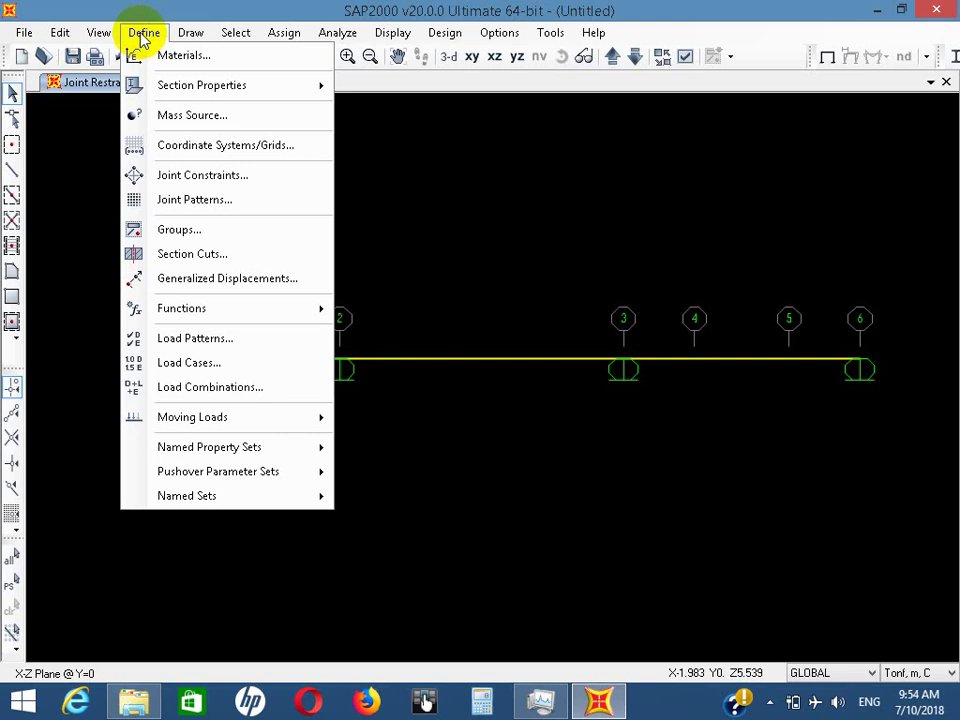
pyautogui.moveTo(270, 36)
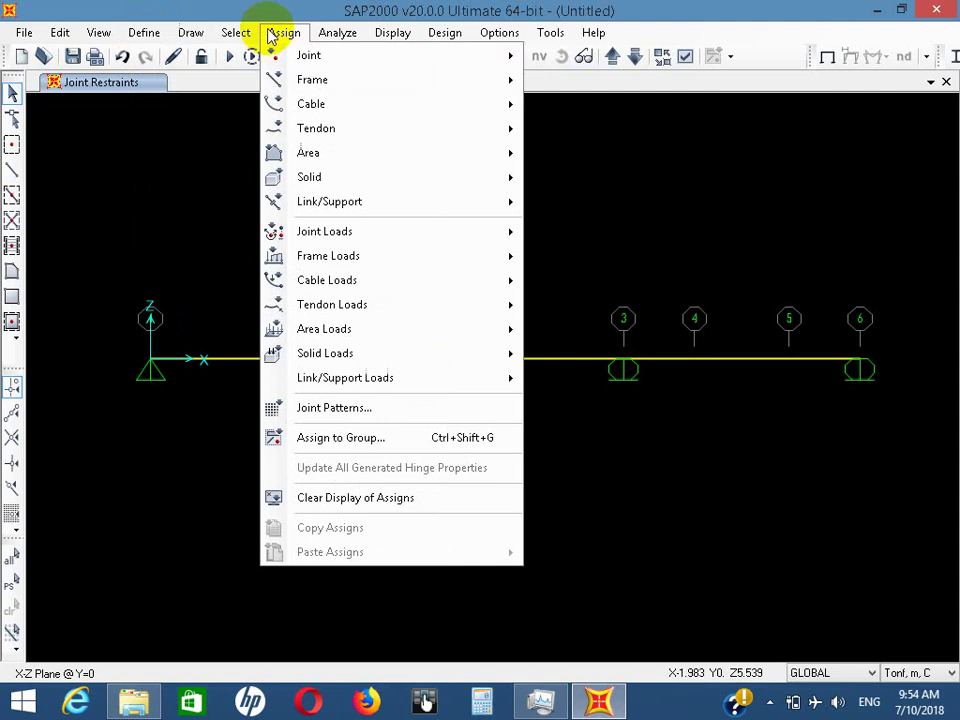
pyautogui.moveTo(402, 40)
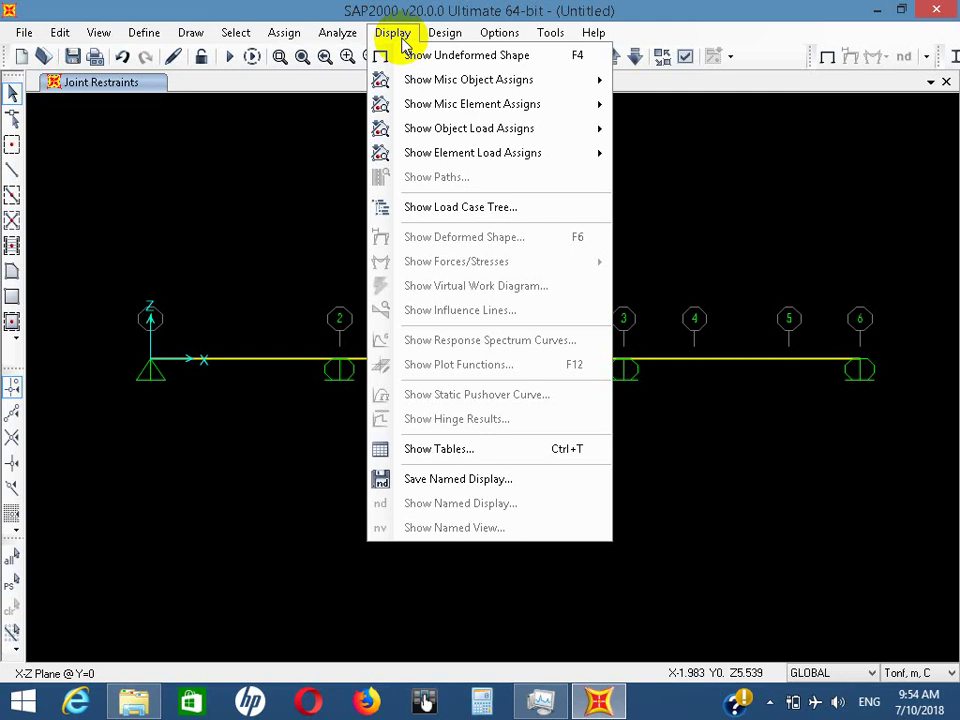
pyautogui.click(402, 38)
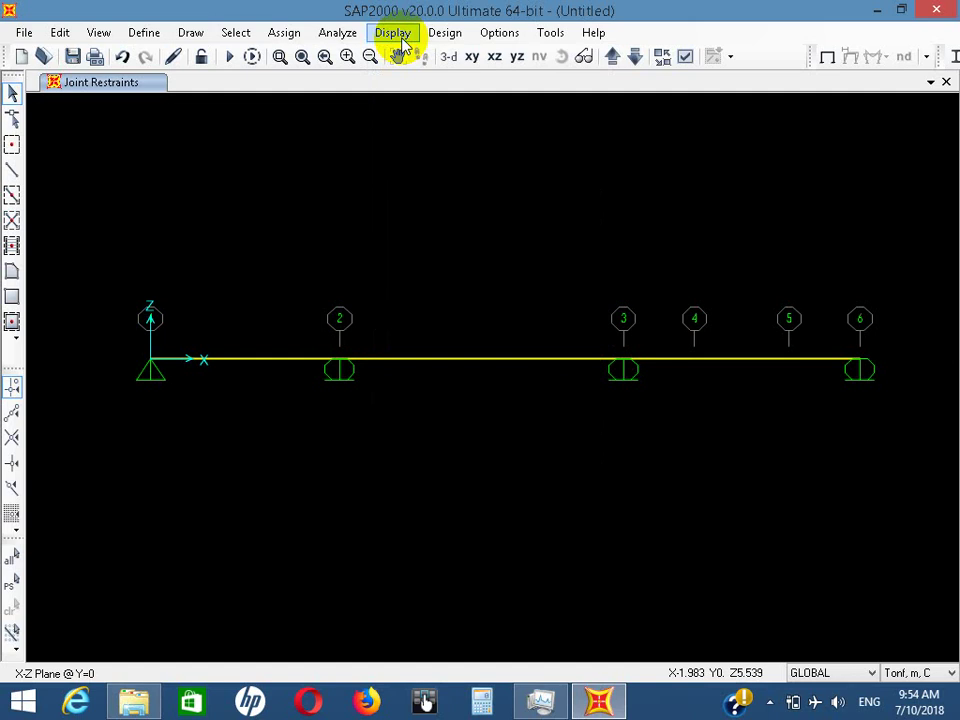
# Start assigning frame point loads to the span between grid lines 1 and 2, using load pattern DEAD and coordinate system GLOBAL
pyautogui.moveTo(249, 266); pyautogui.dragTo(250, 405)
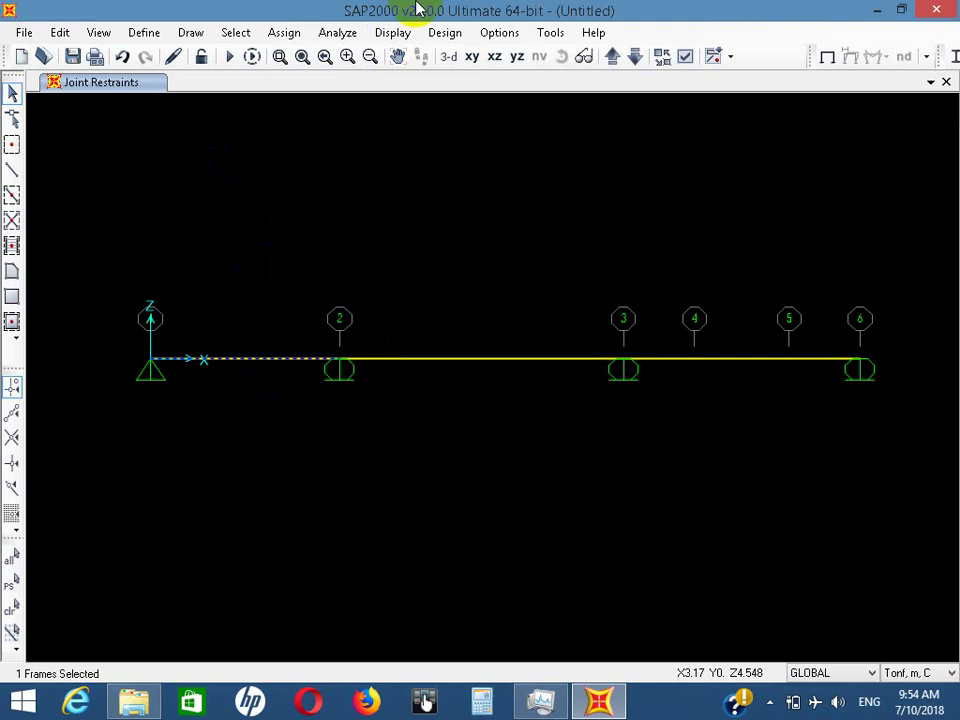
pyautogui.click(285, 33)
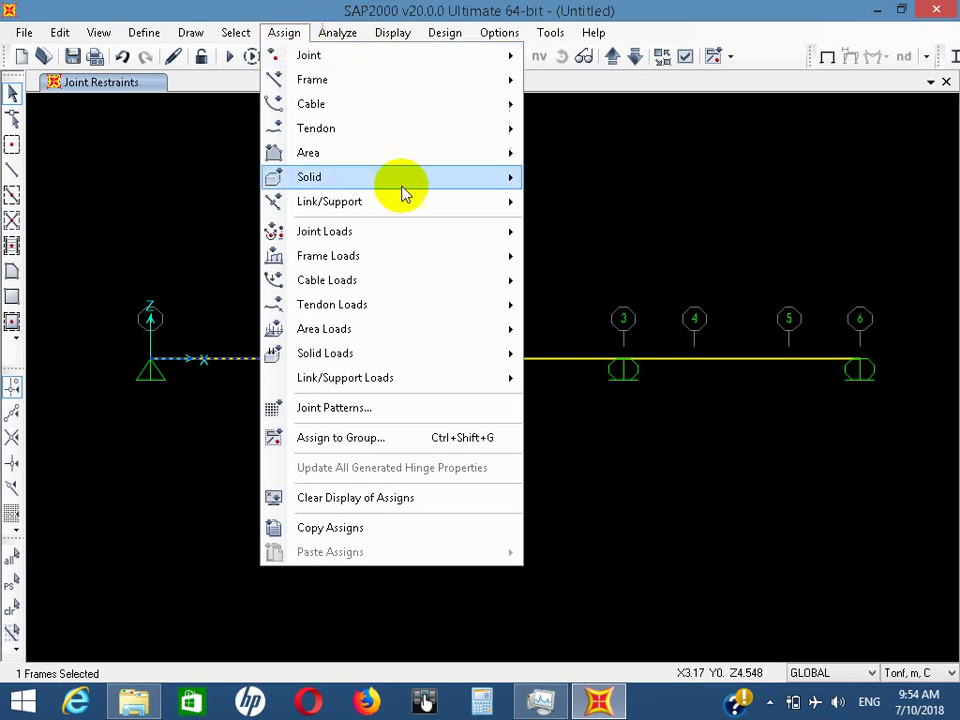
pyautogui.moveTo(408, 259)
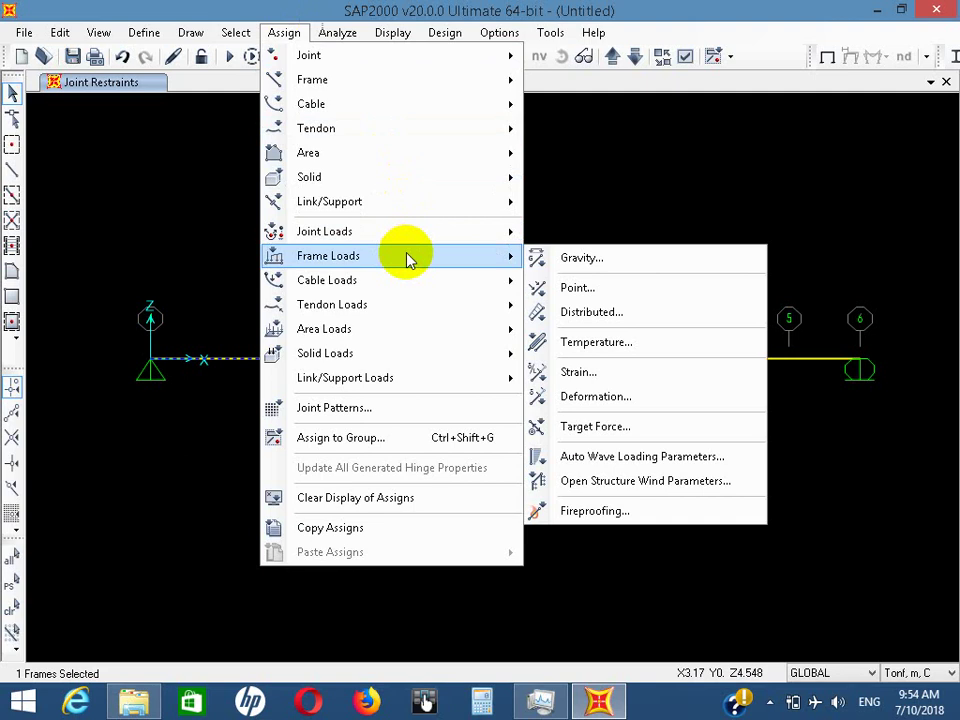
pyautogui.click(673, 300)
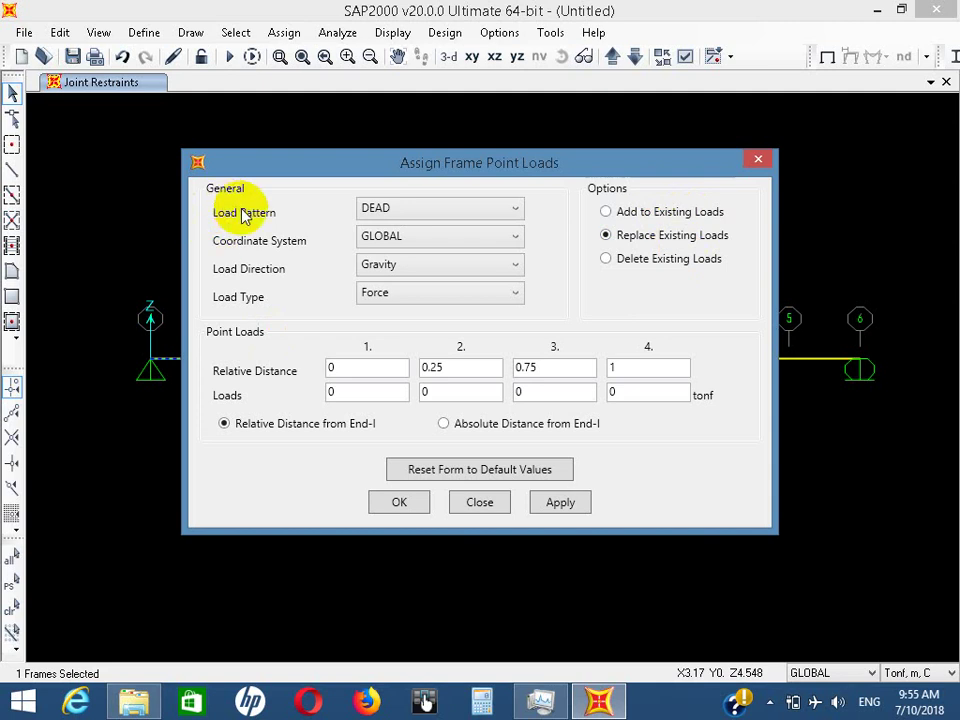
pyautogui.click(401, 203)
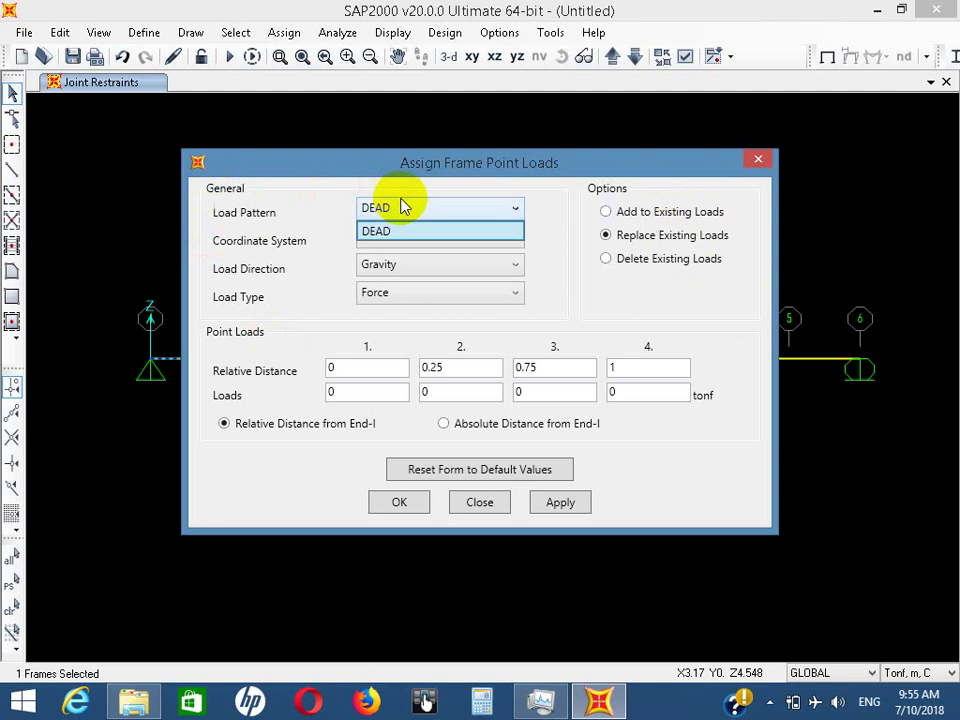
pyautogui.click(406, 209)
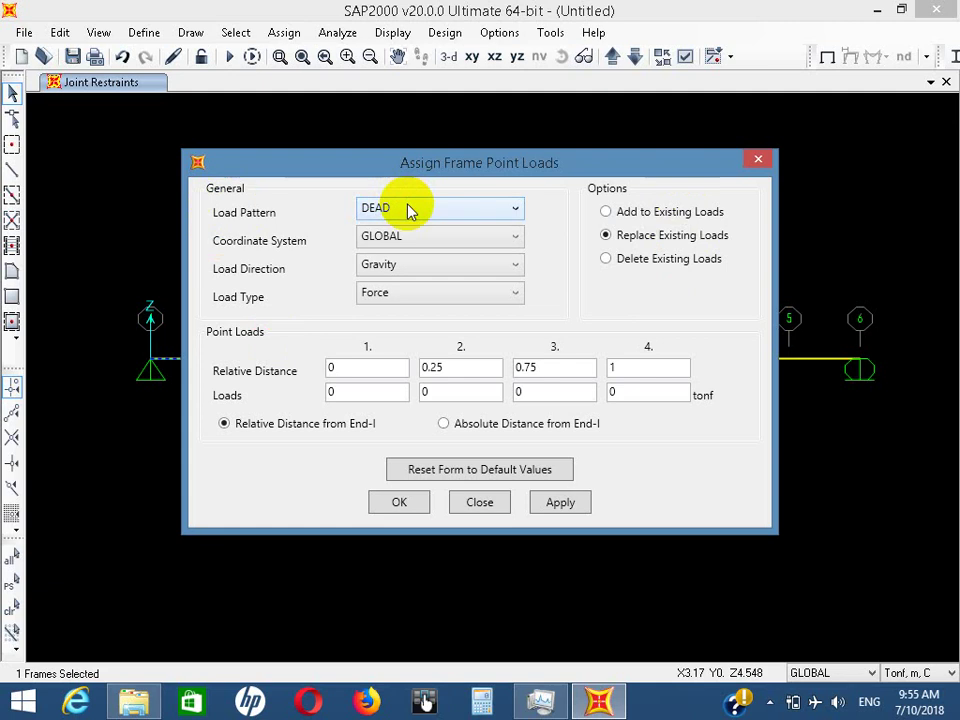
pyautogui.click(408, 206)
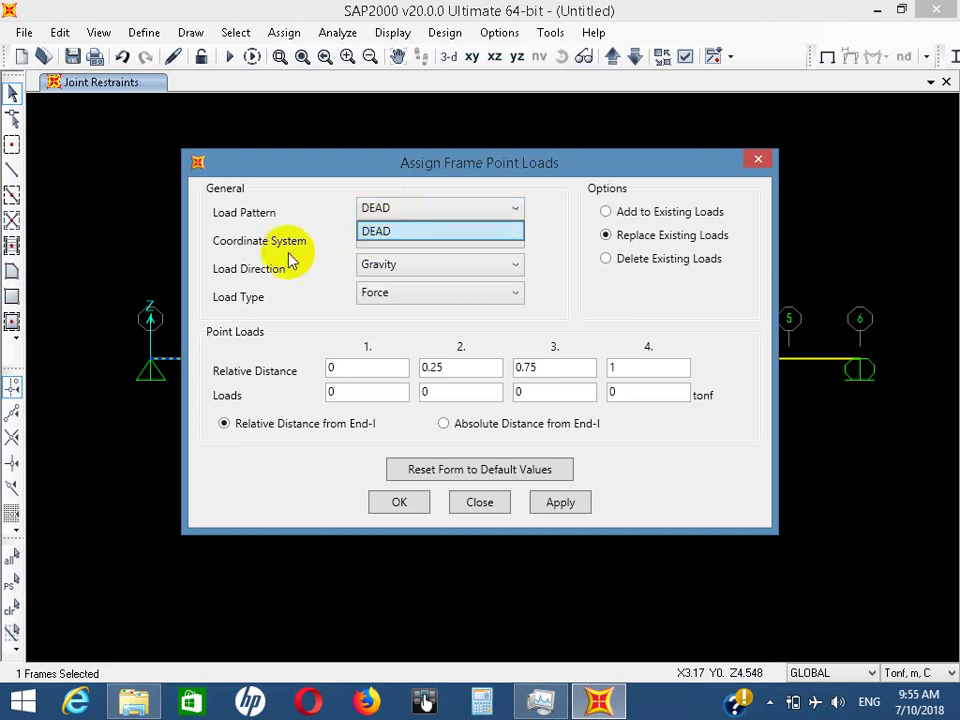
pyautogui.click(373, 238)
pyautogui.click(371, 241)
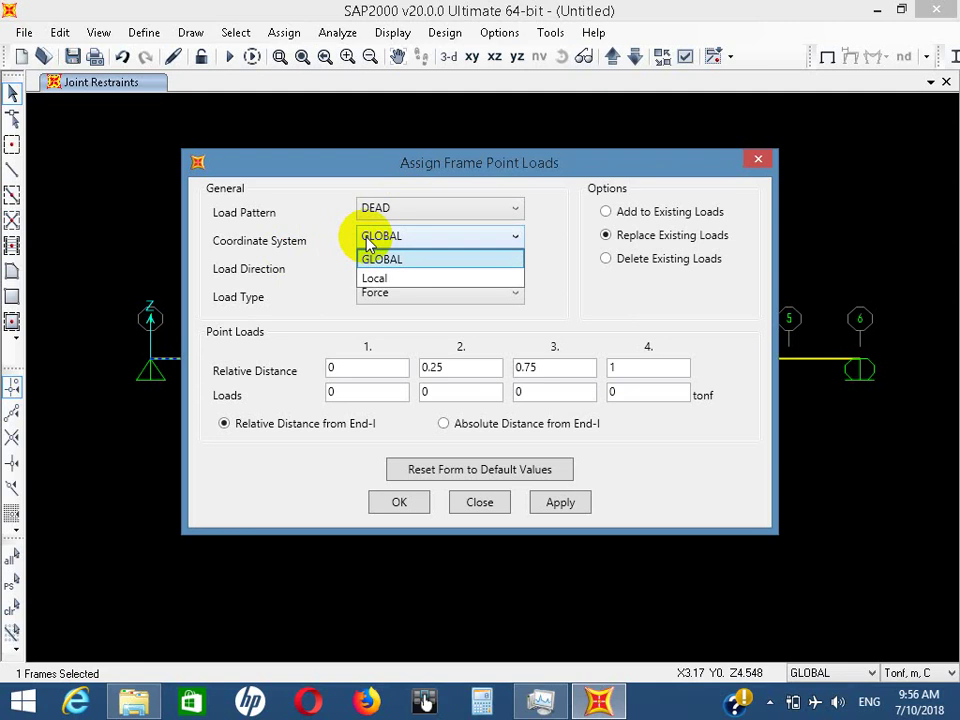
pyautogui.click(393, 261)
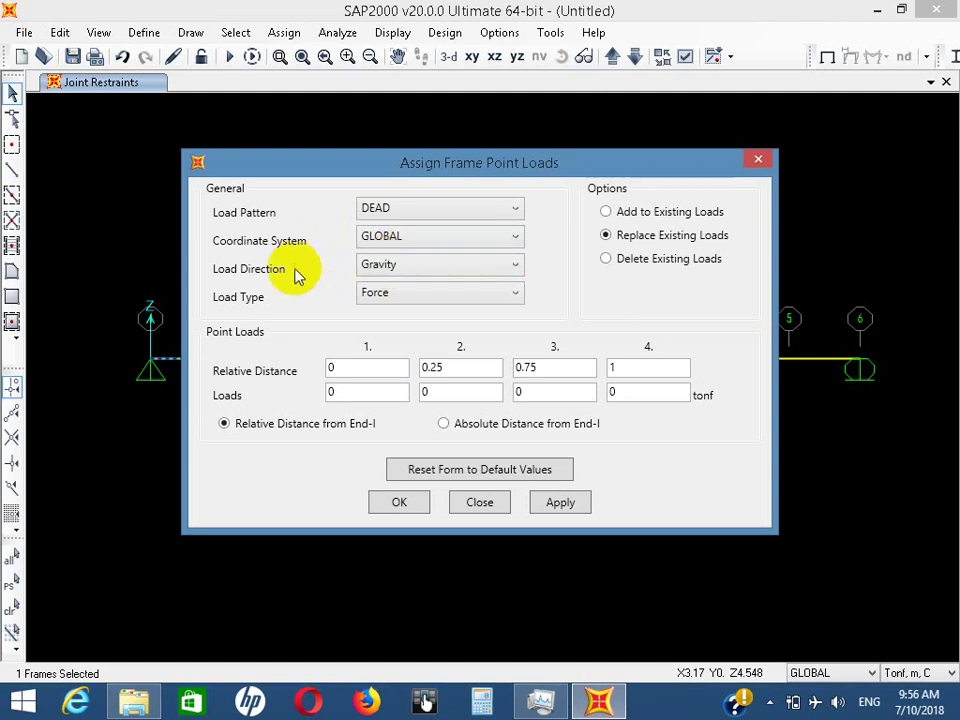
# Set the point load direction to Gravity and the load type to Force
pyautogui.click(429, 266)
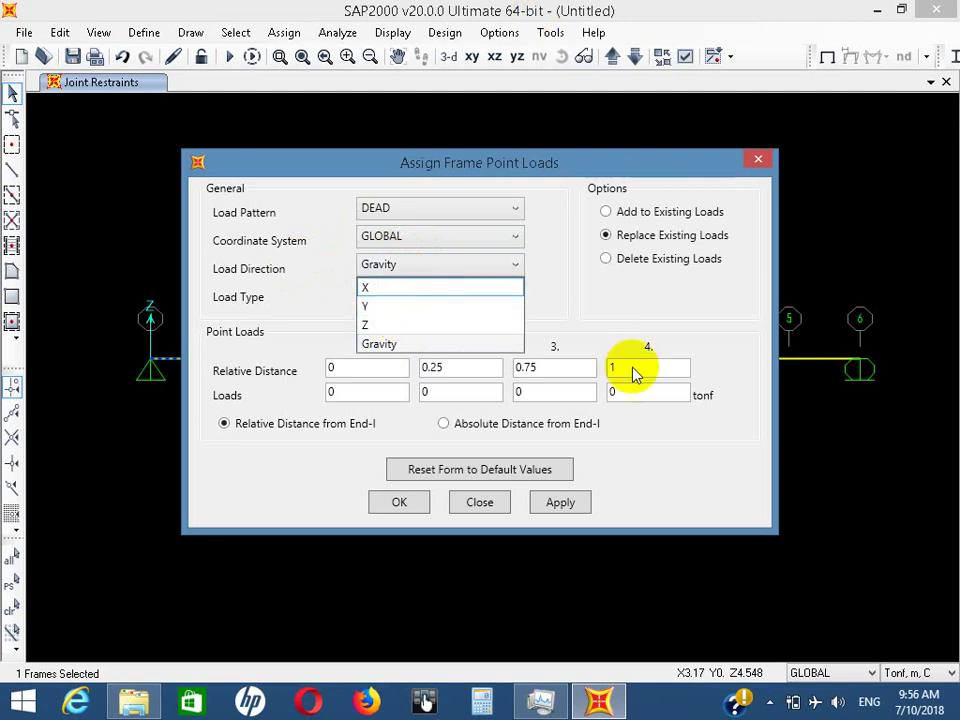
pyautogui.click(398, 325)
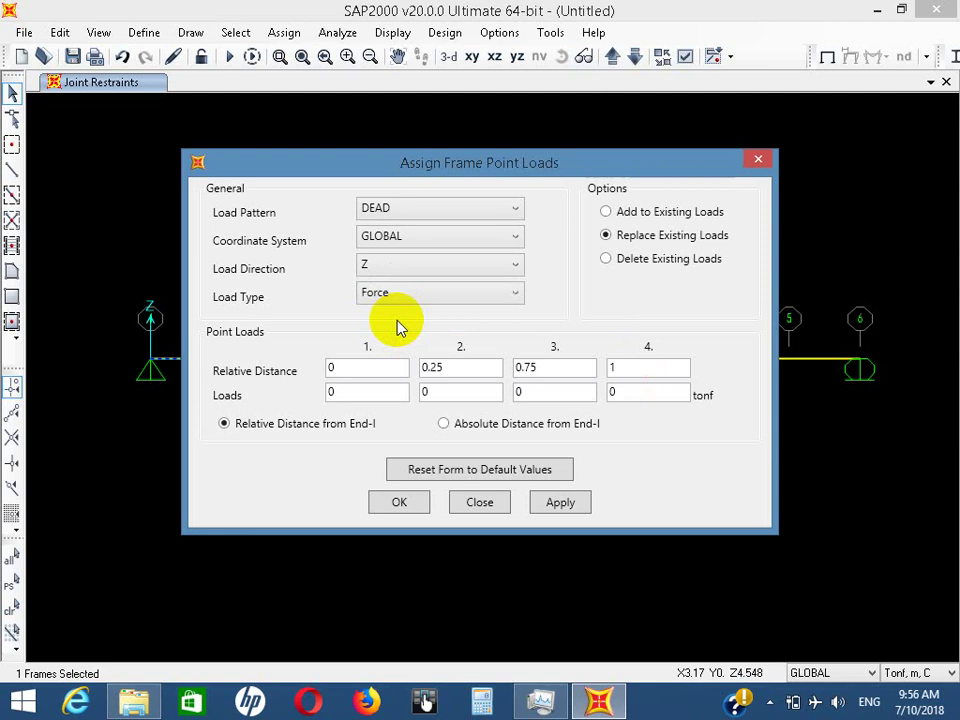
pyautogui.click(424, 266)
pyautogui.click(386, 341)
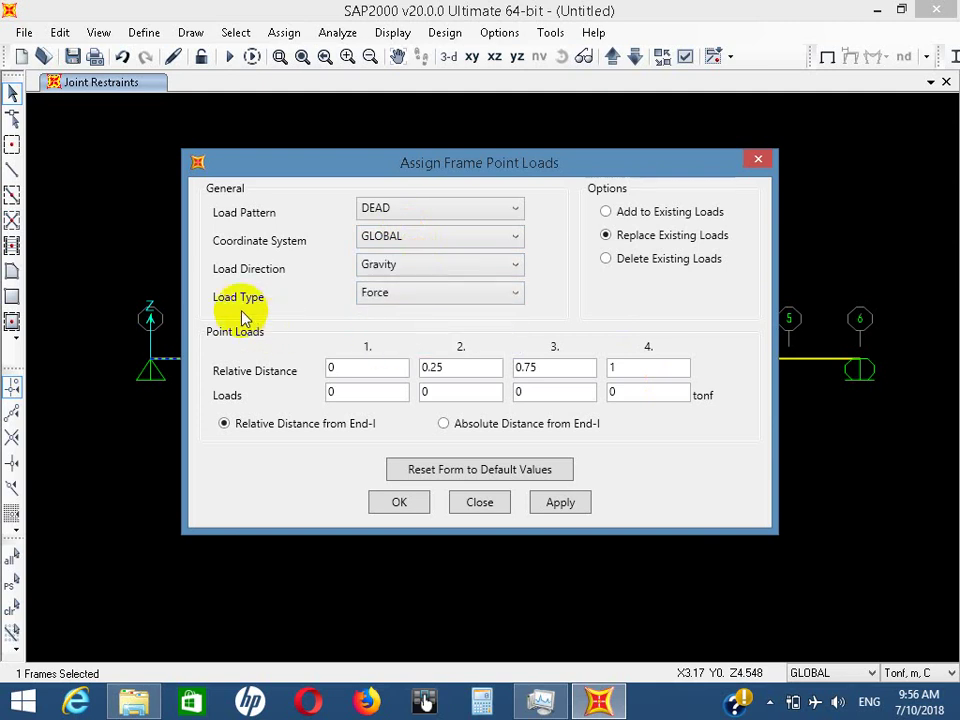
pyautogui.click(400, 295)
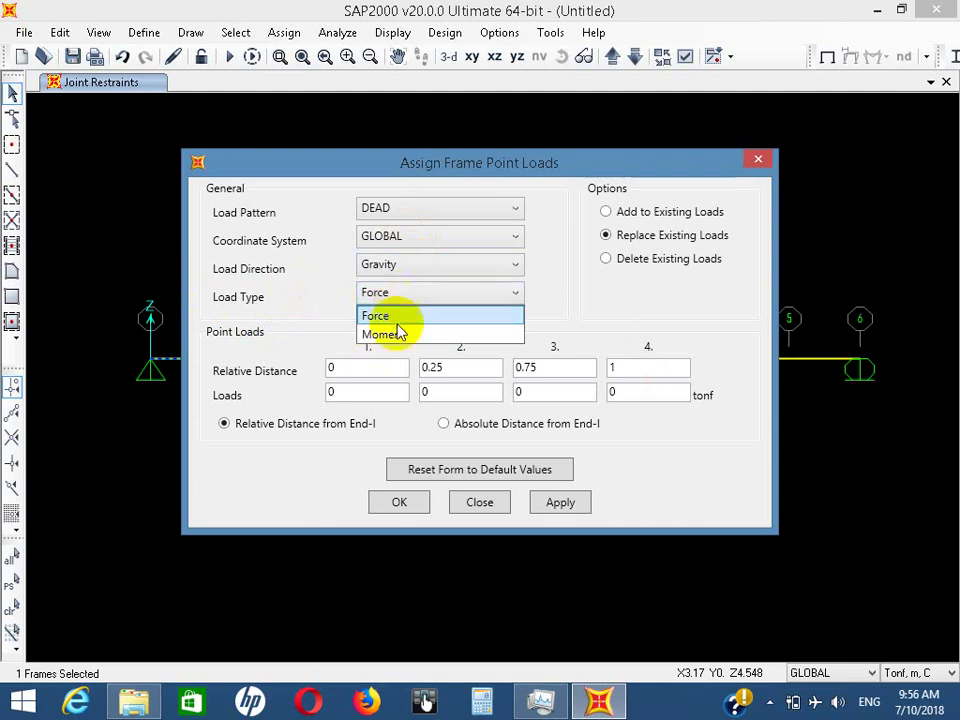
pyautogui.click(396, 320)
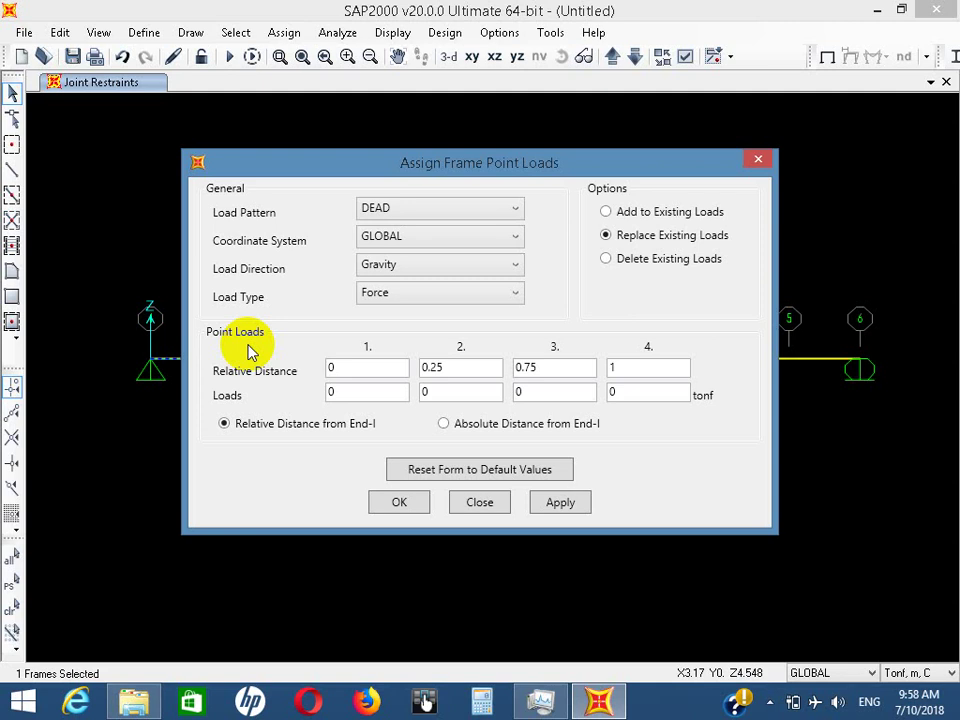
# Enter a zero load at relative distance 0 and a 6 tonf load at relative distance 0.5
pyautogui.doubleClick(364, 371)
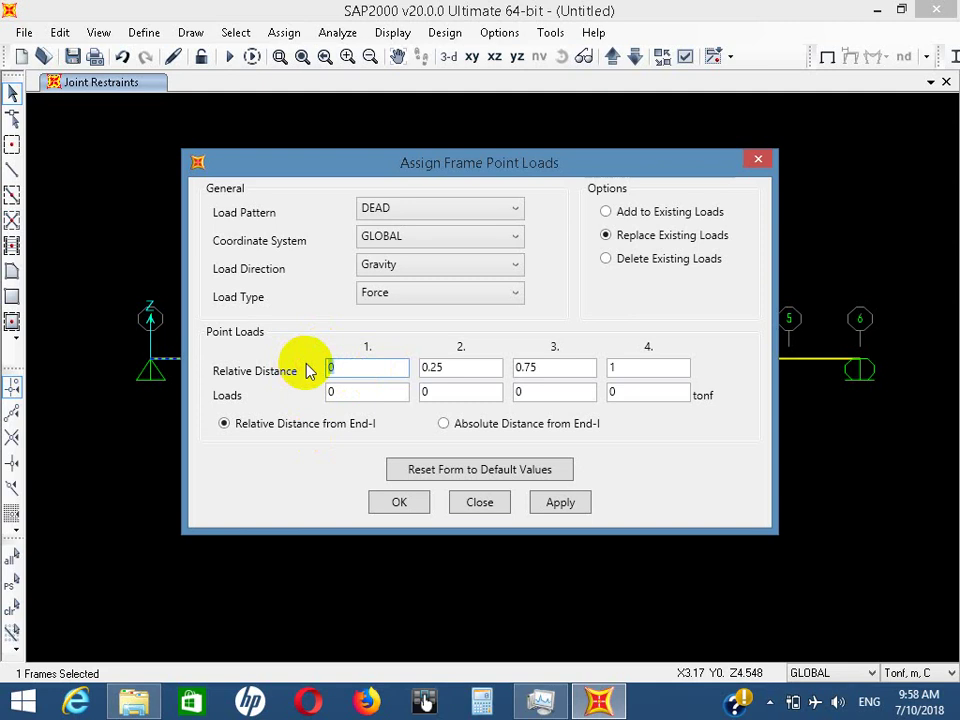
pyautogui.moveTo(238, 160); pyautogui.dragTo(354, 166)
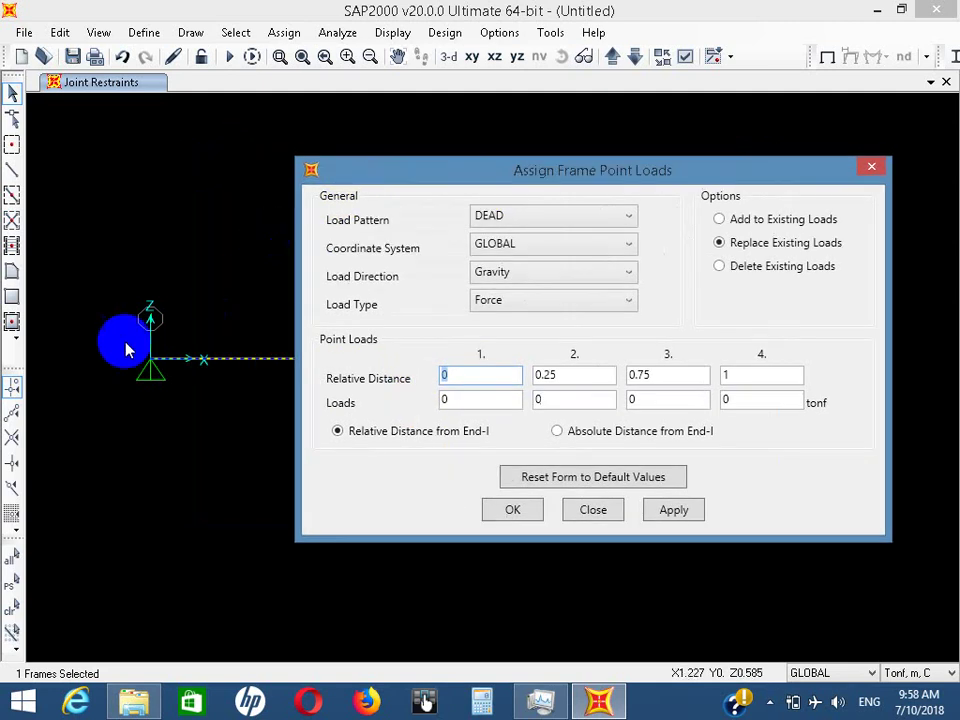
pyautogui.click(446, 372)
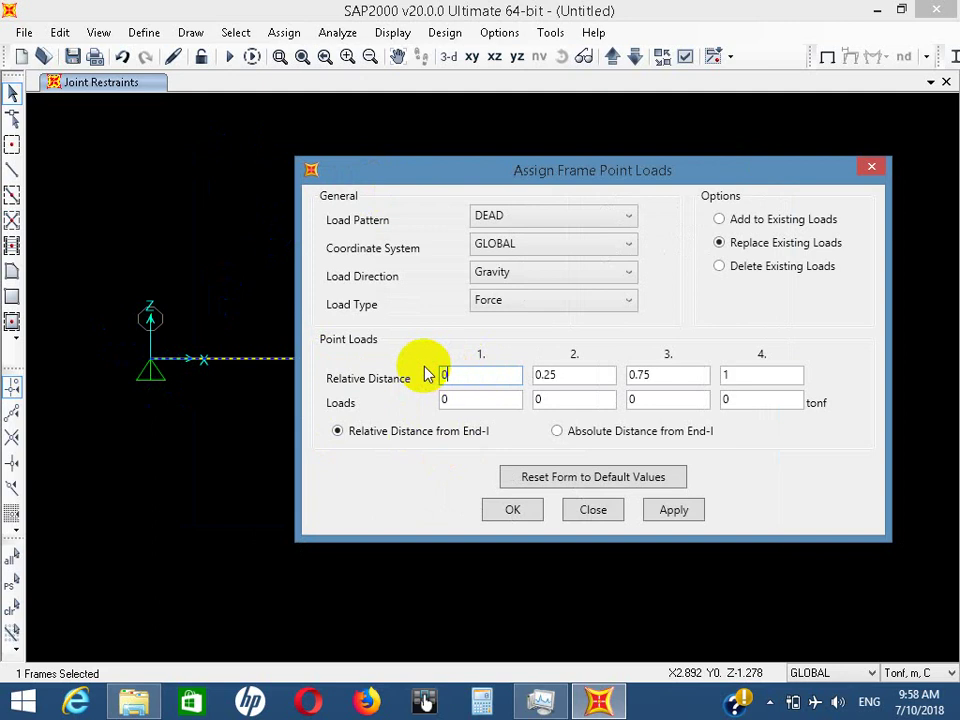
pyautogui.click(482, 399)
pyautogui.write('0')
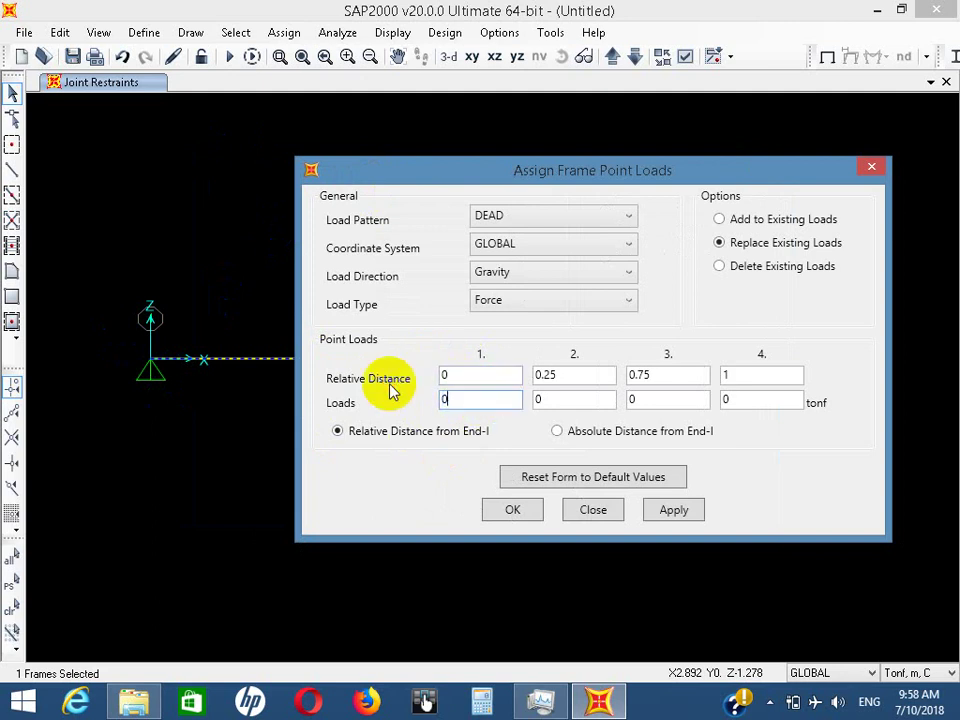
pyautogui.click(590, 376)
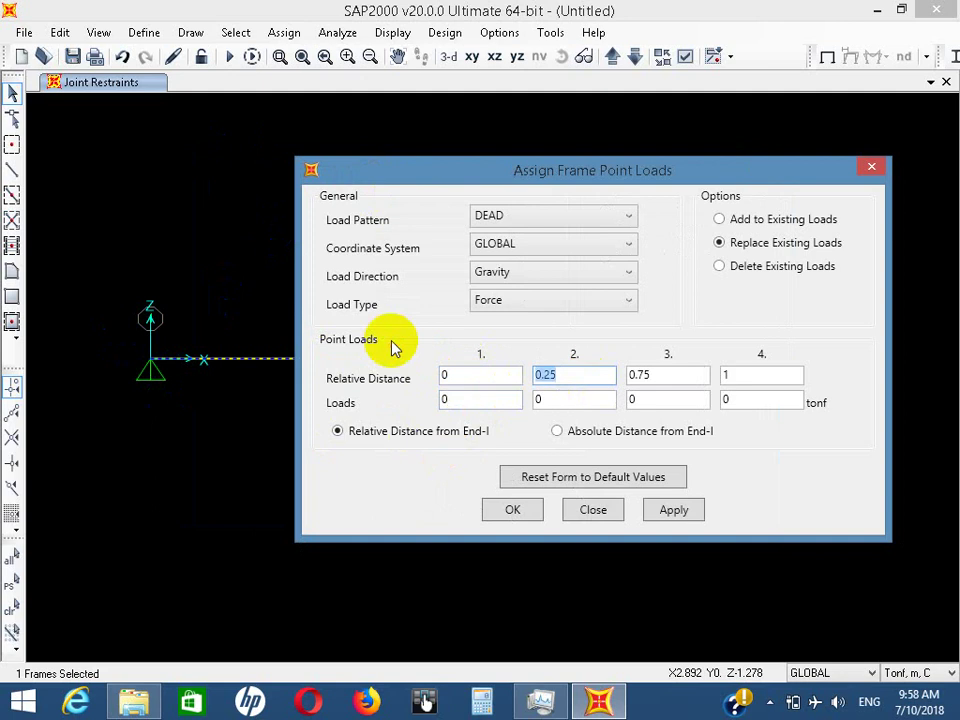
pyautogui.write('.5')
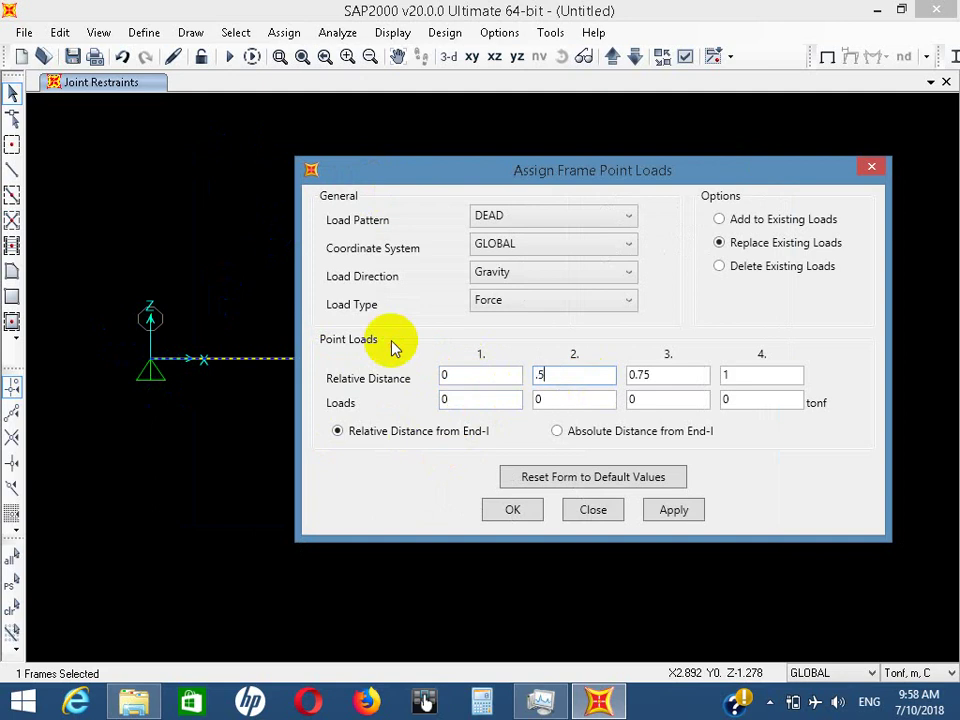
pyautogui.click(575, 402)
pyautogui.write('6')
# Set the third relative distance to 1 and the fourth load to 0, and assign the point loads to the first span
pyautogui.click(680, 376)
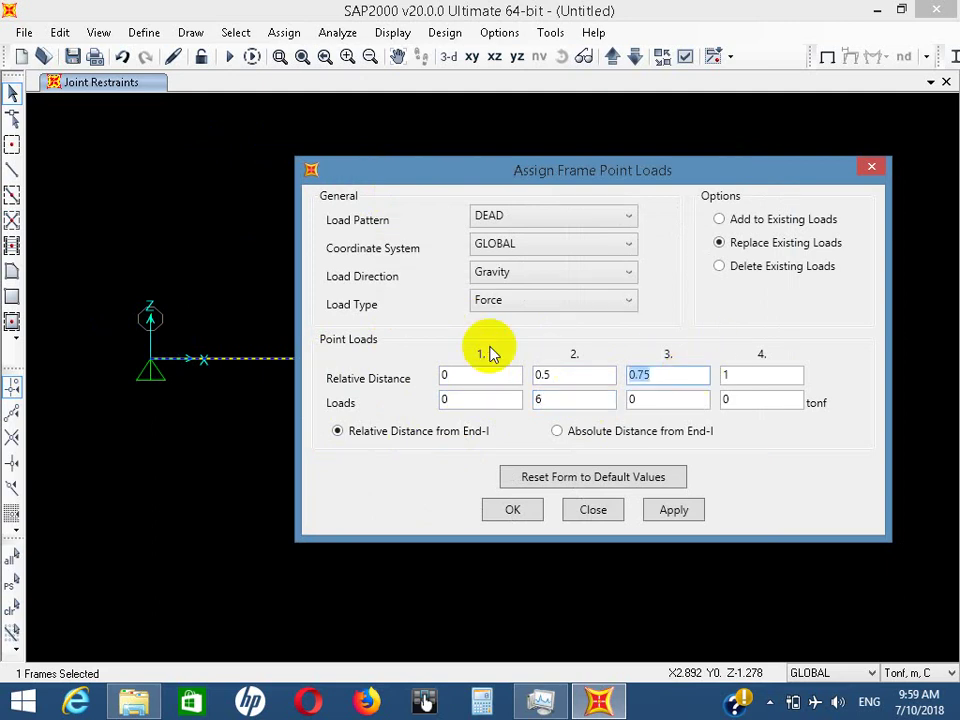
pyautogui.write('1')
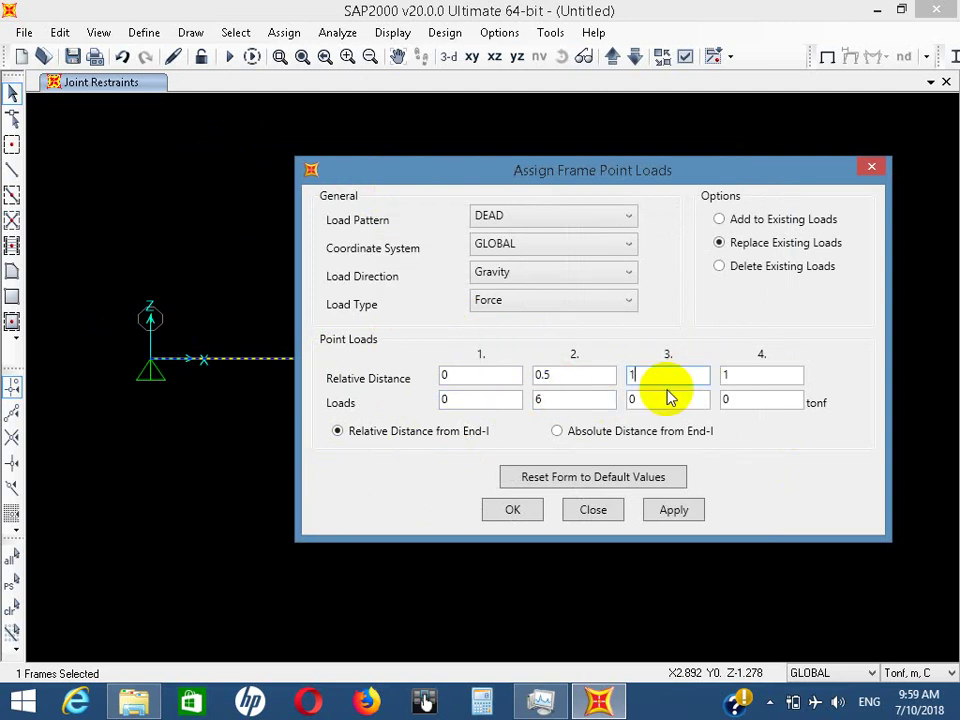
pyautogui.click(746, 400)
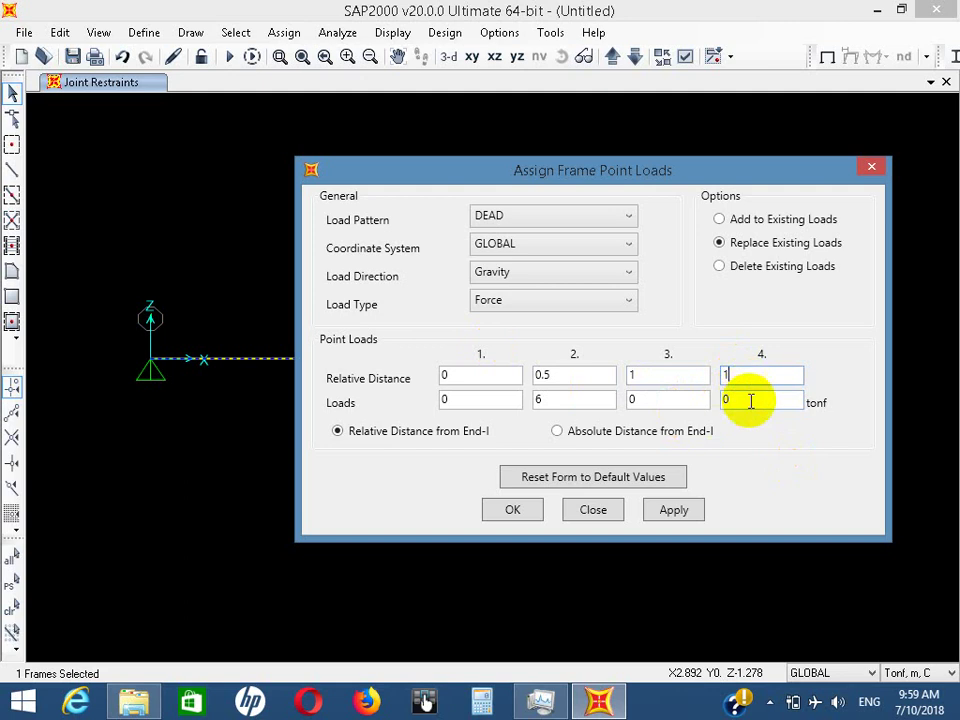
pyautogui.write('0')
pyautogui.moveTo(434, 170); pyautogui.dragTo(526, 177)
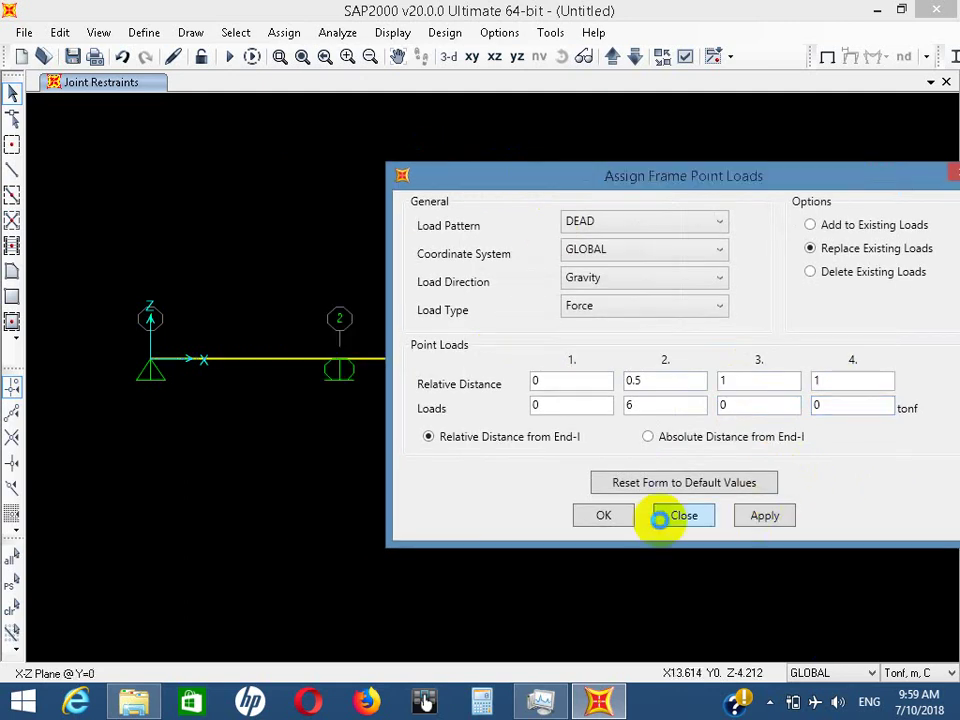
pyautogui.click(603, 517)
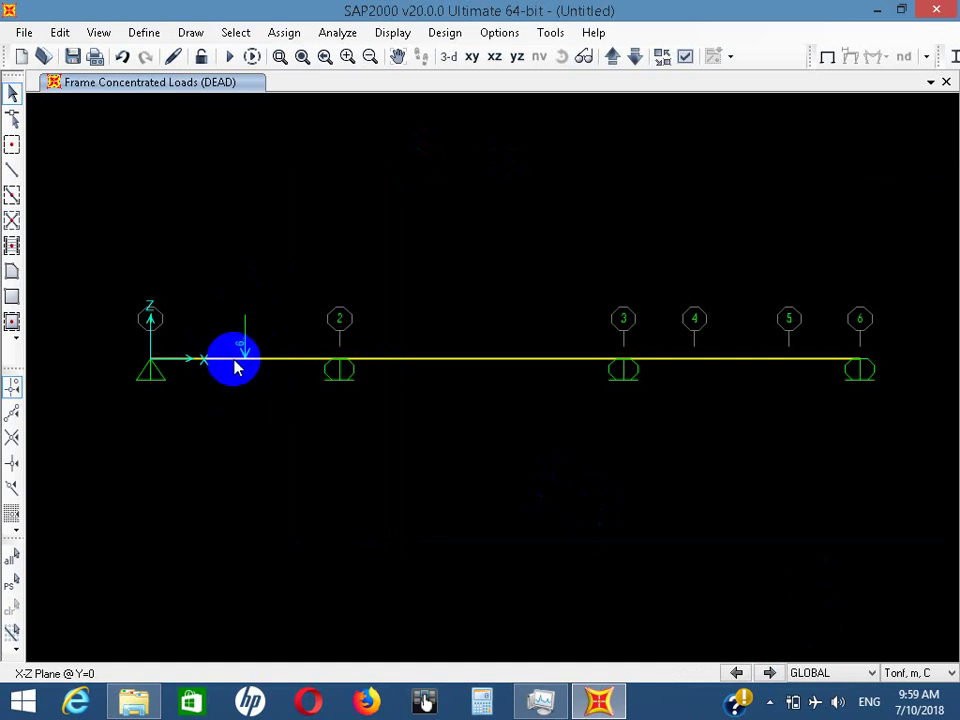
pyautogui.scroll(3, 239, 376)
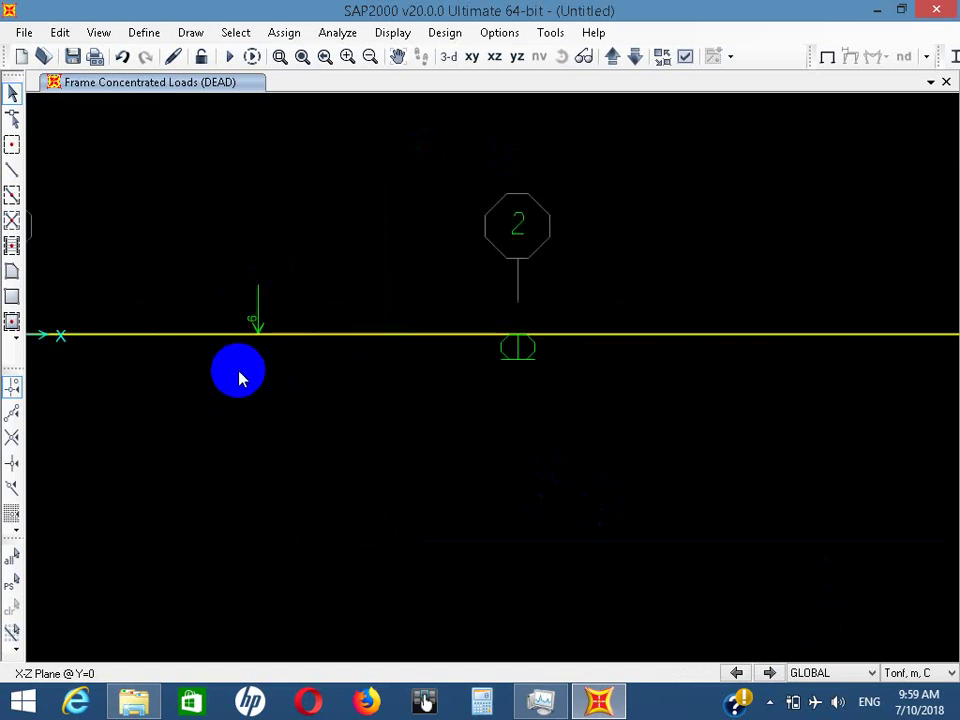
pyautogui.scroll(-1, 239, 376)
pyautogui.scroll(-1, 239, 376)
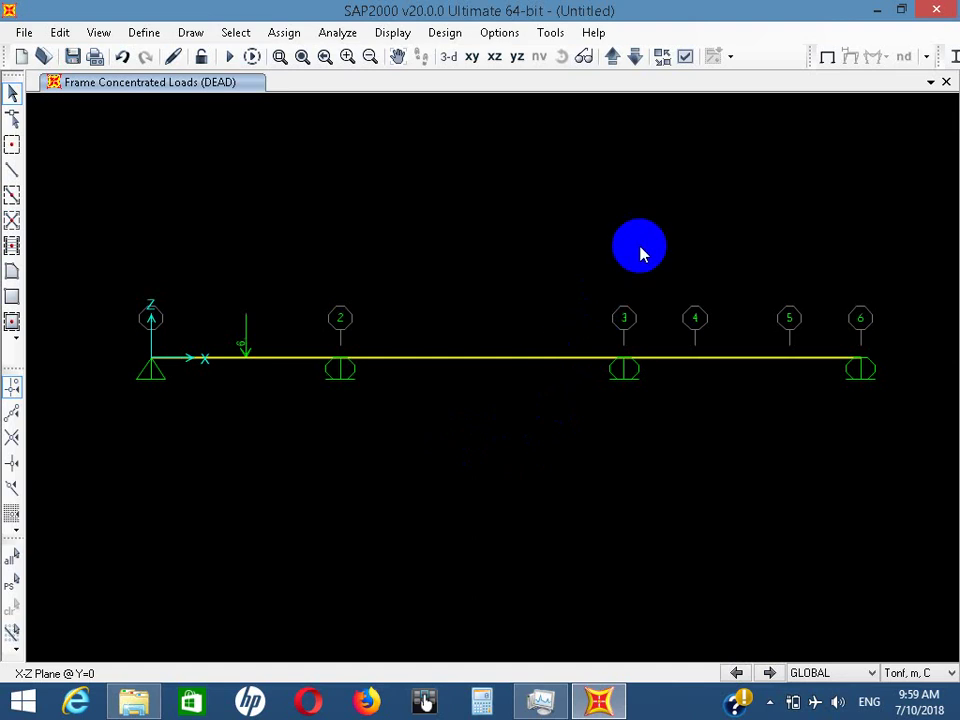
# In the display colour settings, confirm bright green as the text colour and set the background to white
pyautogui.click(517, 34)
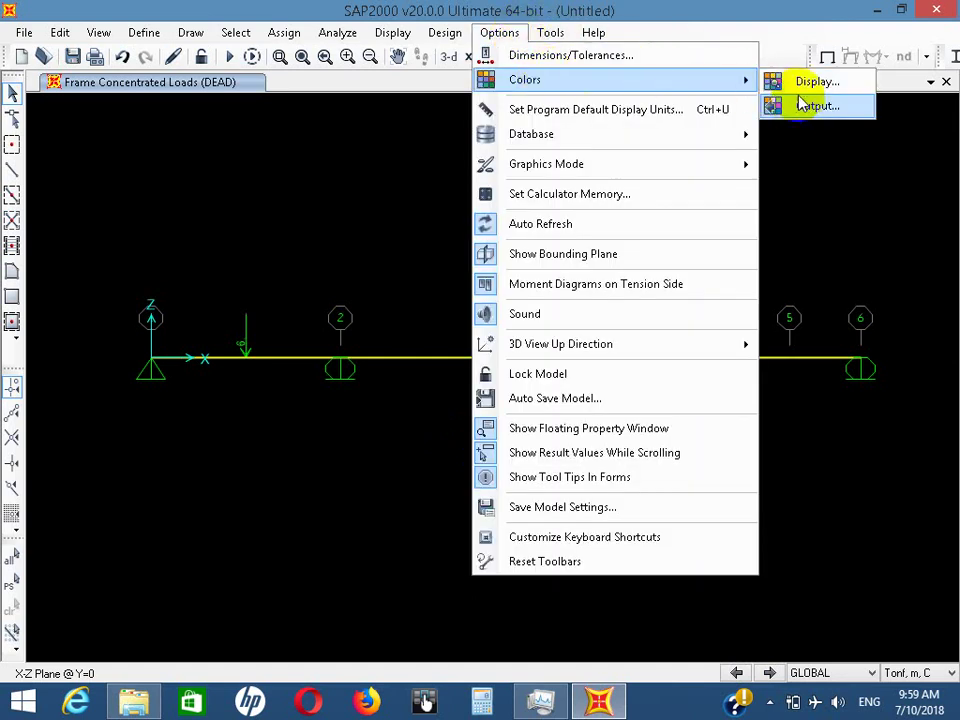
pyautogui.click(686, 275)
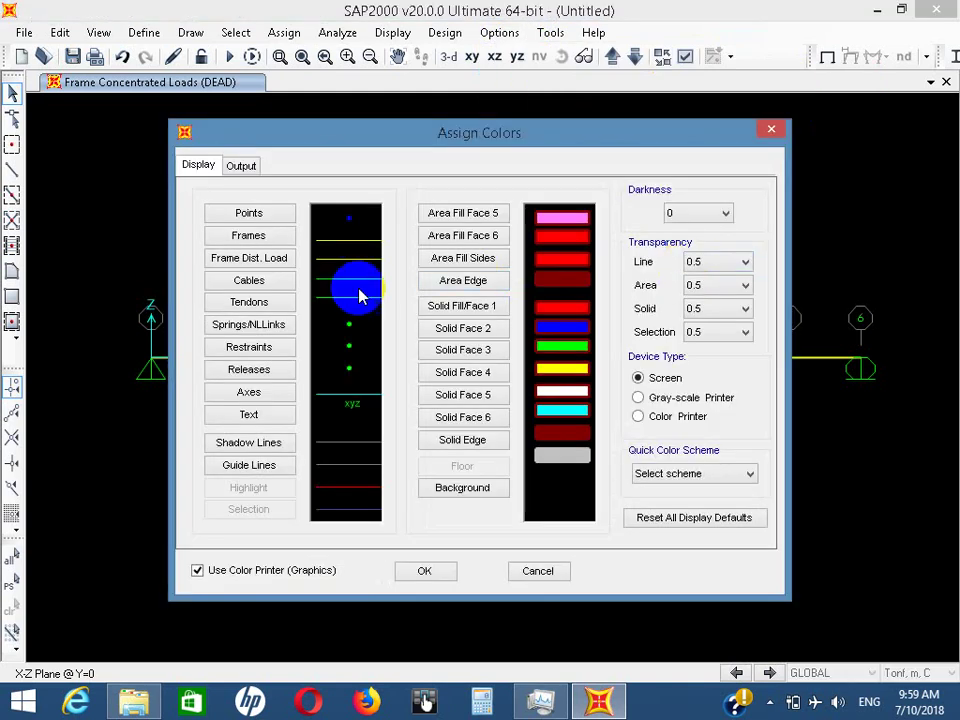
pyautogui.click(267, 418)
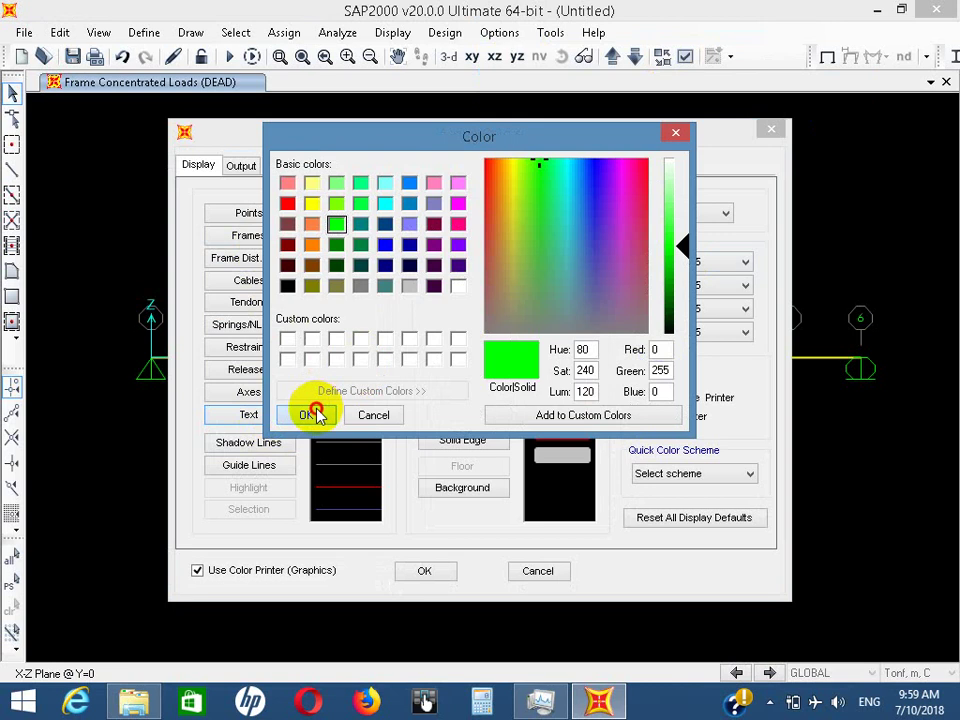
pyautogui.click(316, 413)
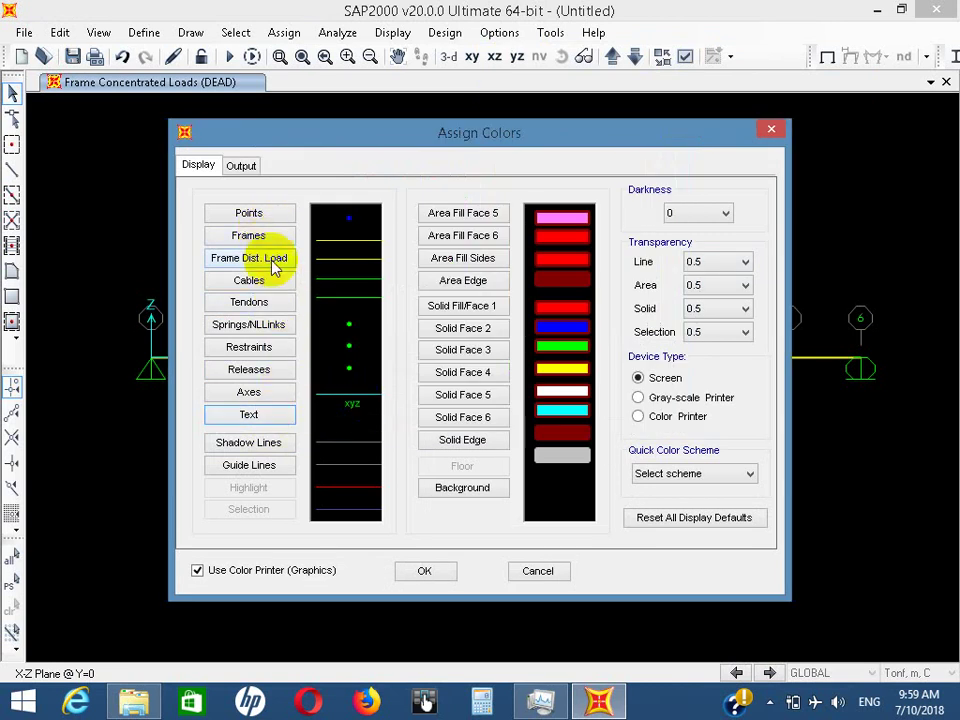
pyautogui.click(292, 324)
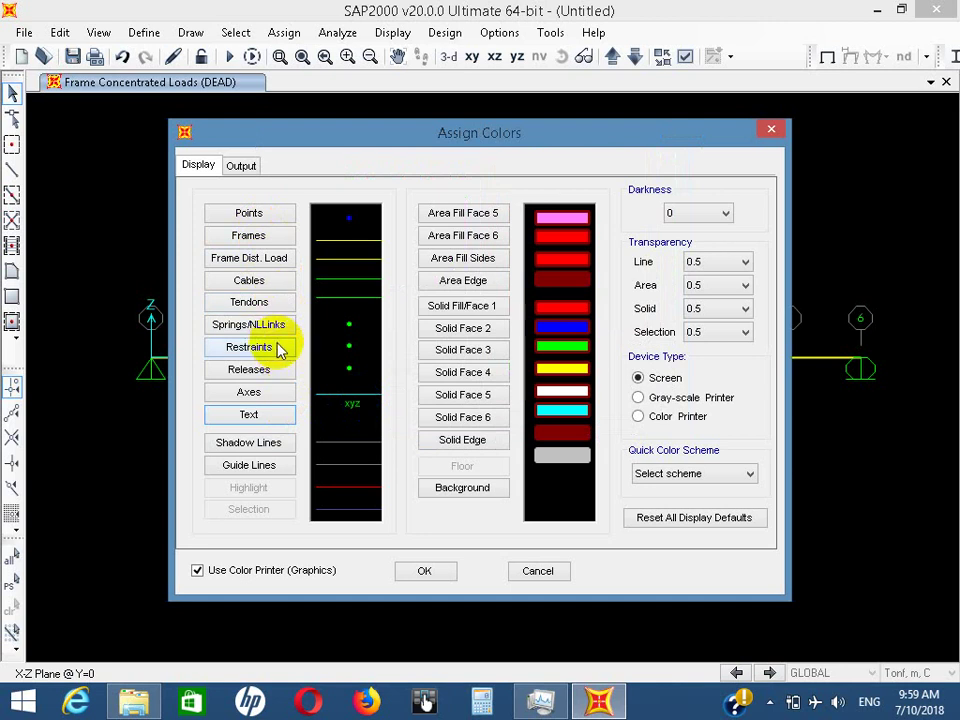
pyautogui.click(462, 490)
pyautogui.click(288, 339)
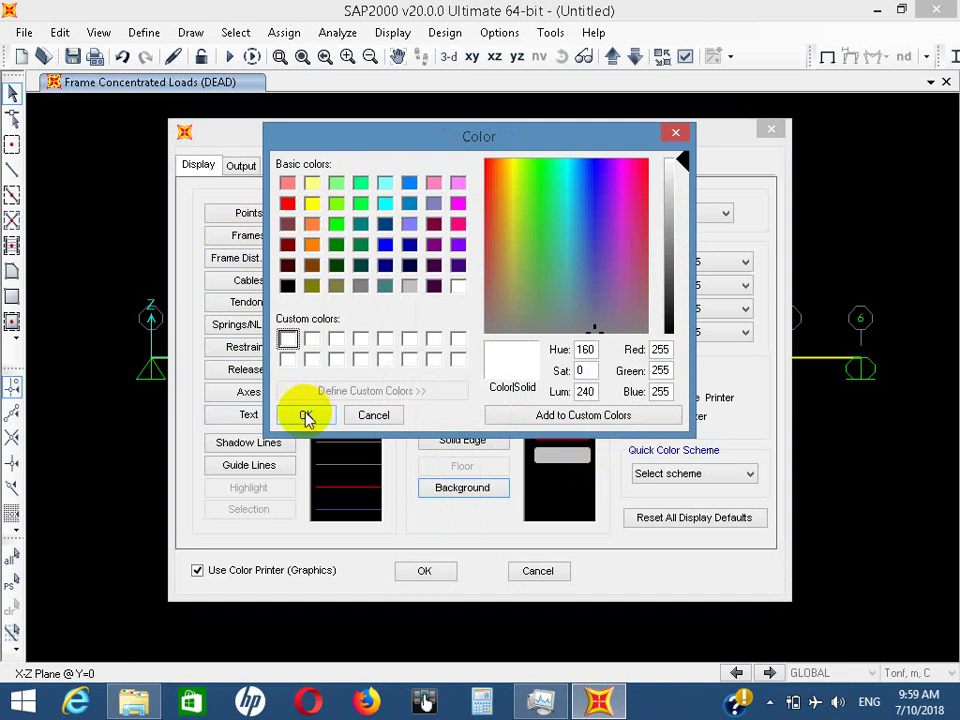
pyautogui.click(306, 414)
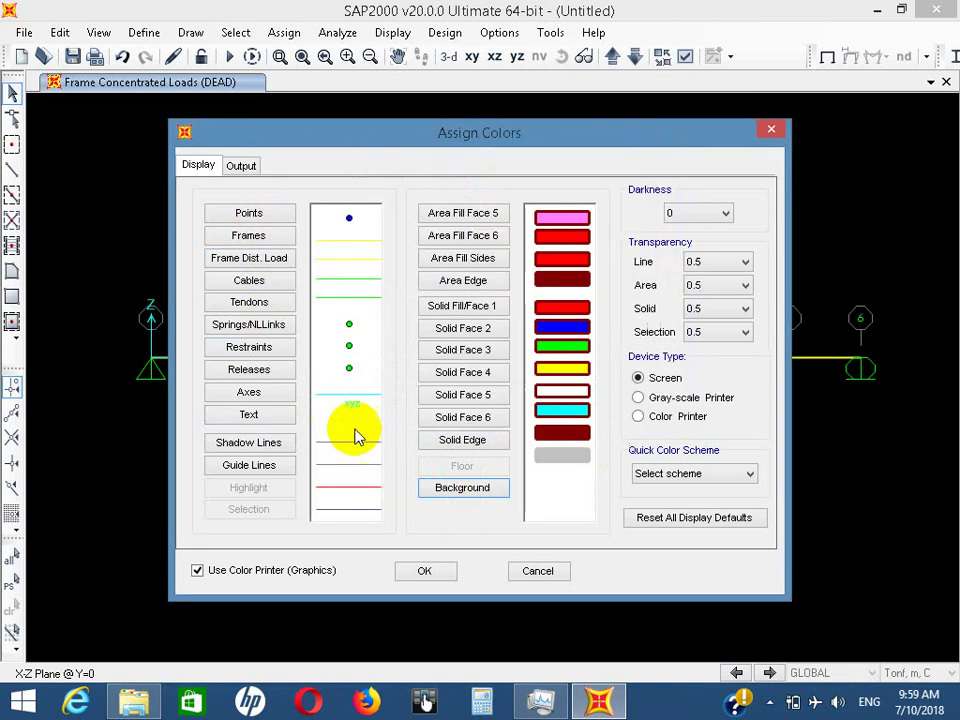
pyautogui.click(433, 577)
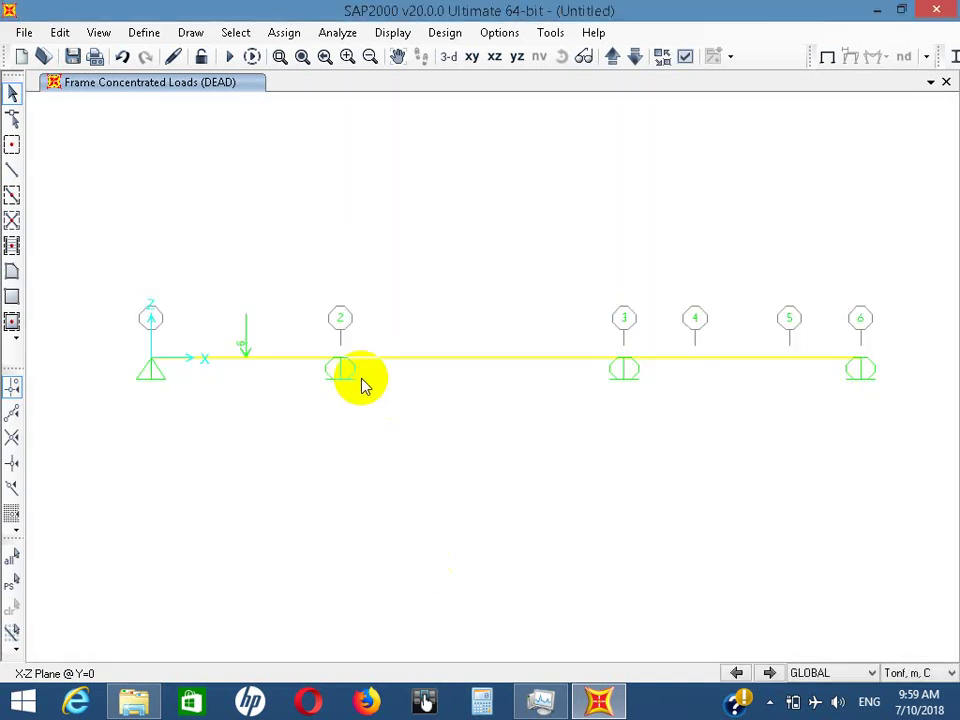
# In the display colour settings, set the colour of points to black
pyautogui.click(499, 32)
pyautogui.moveTo(640, 80)
pyautogui.click(773, 86)
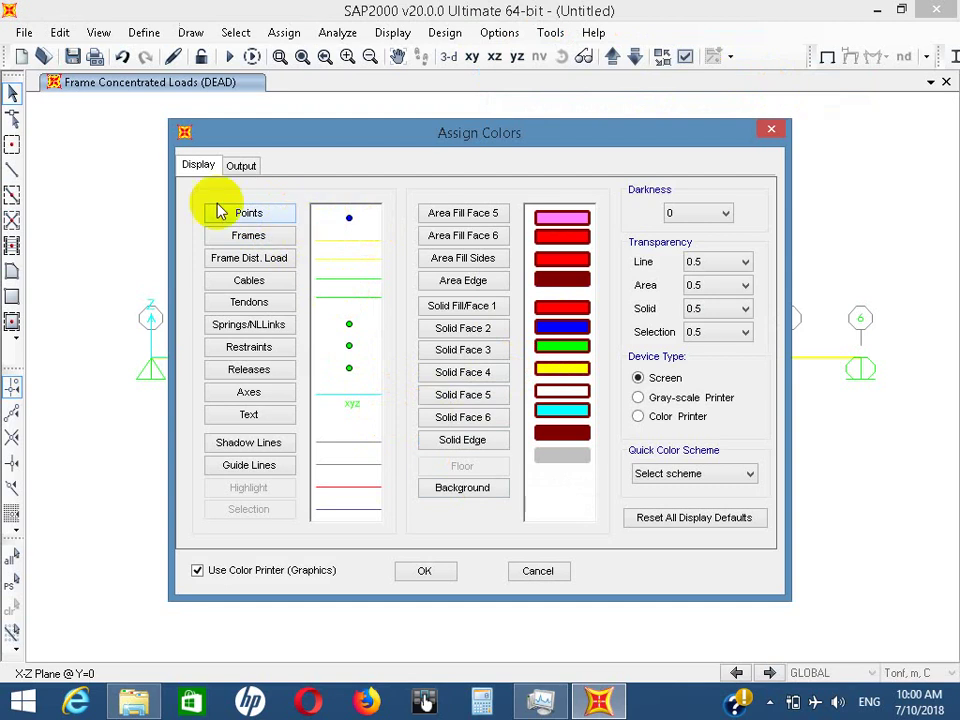
pyautogui.click(247, 213)
pyautogui.click(287, 286)
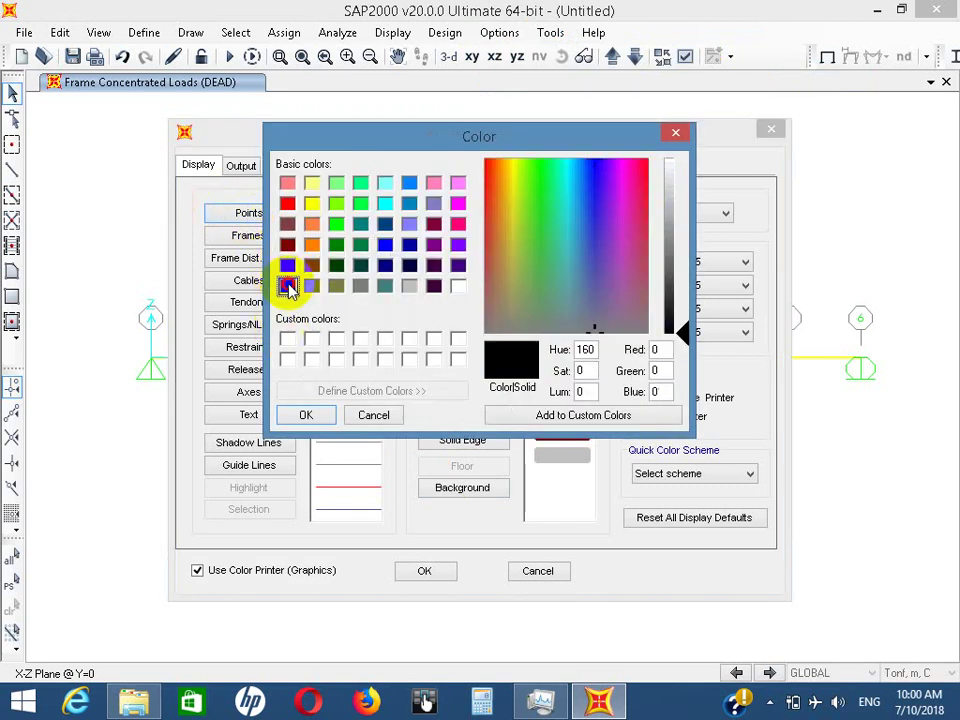
pyautogui.click(310, 414)
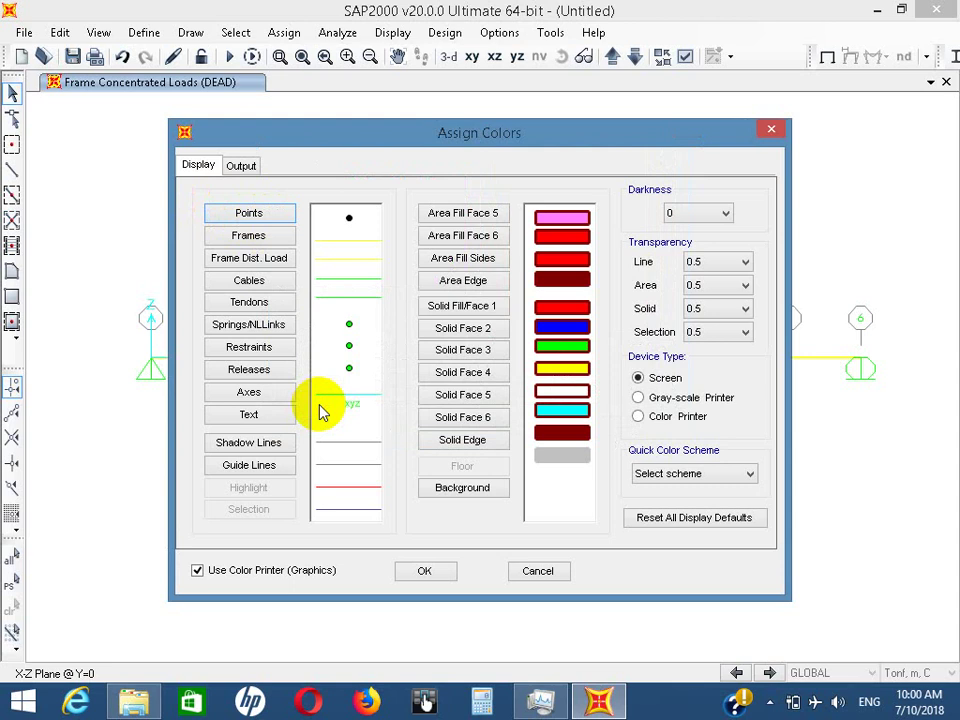
# Keep the text colour as it is, set the background to black and apply the display colours
pyautogui.click(266, 418)
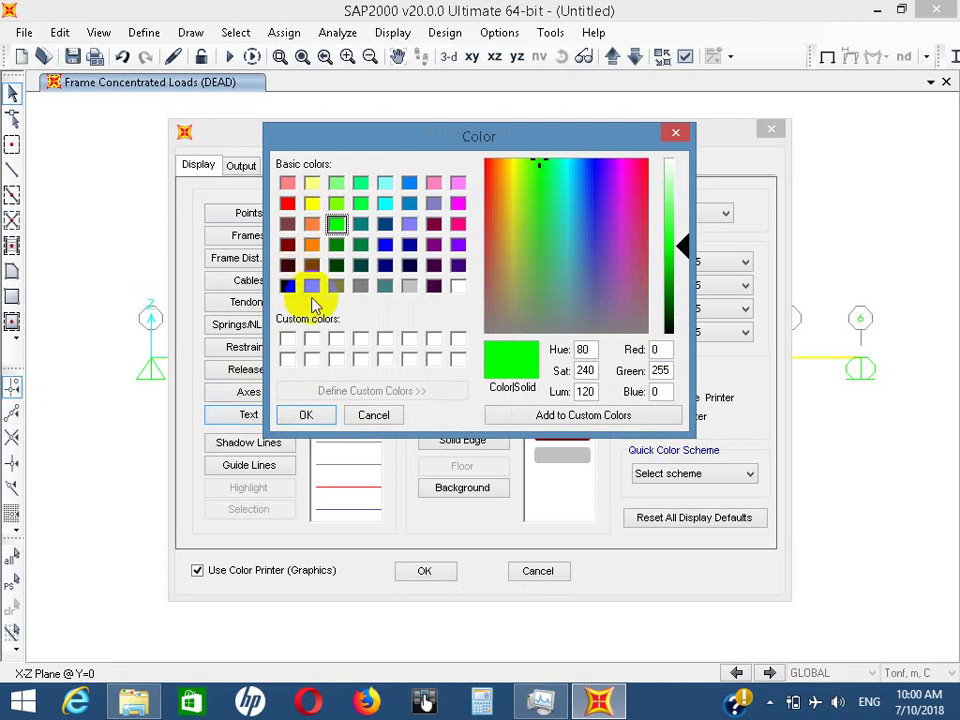
pyautogui.click(373, 414)
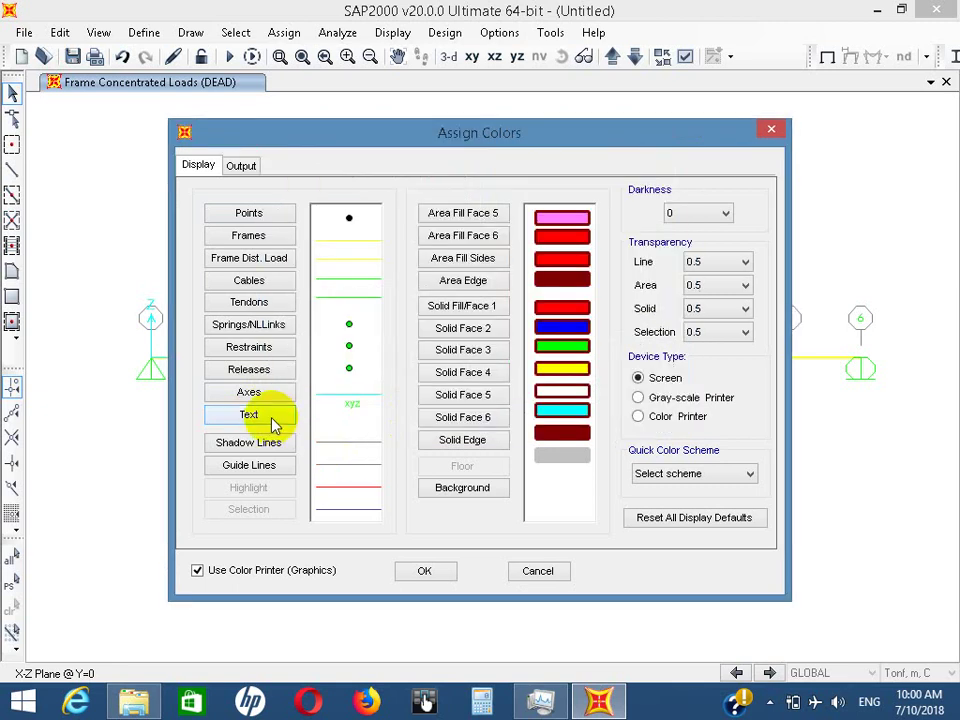
pyautogui.click(470, 488)
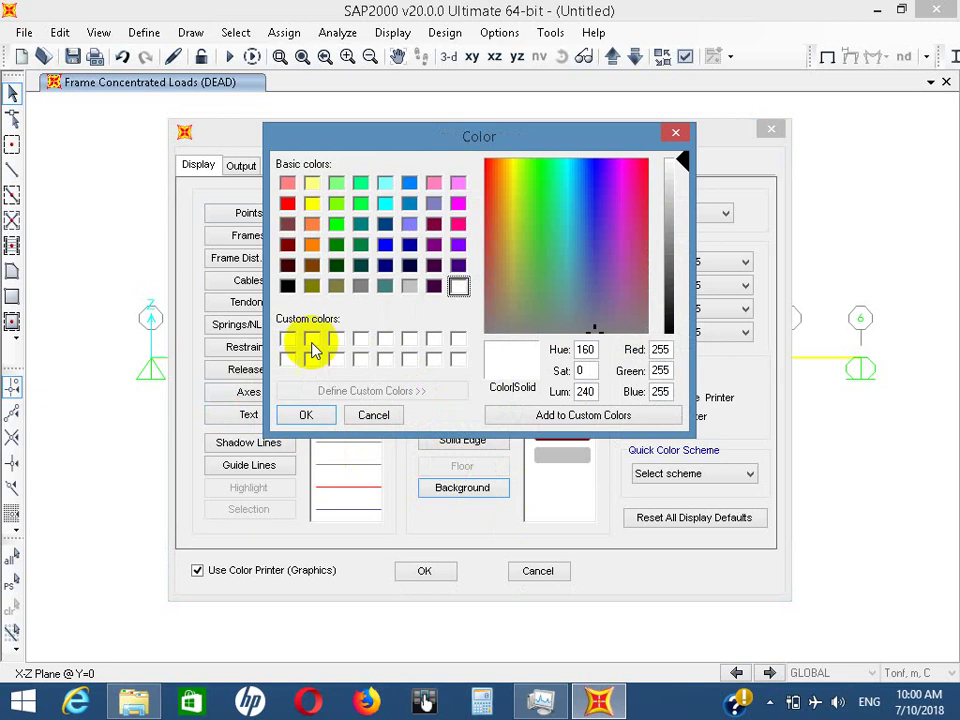
pyautogui.click(287, 286)
pyautogui.click(306, 414)
pyautogui.click(447, 566)
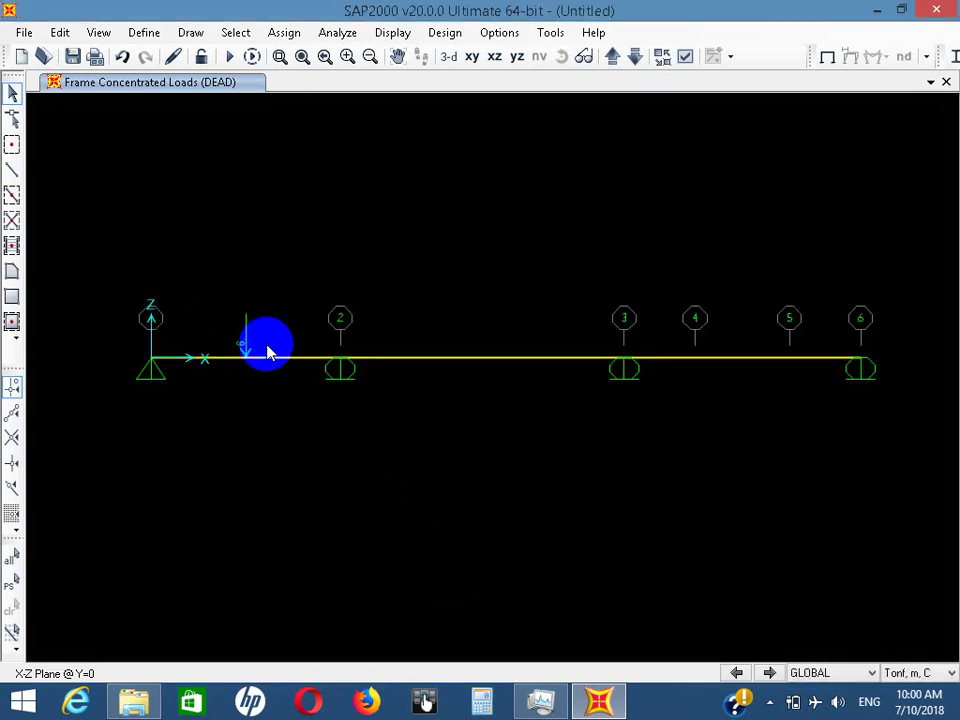
# Delete the existing DEAD point loads from the first span
pyautogui.moveTo(324, 312); pyautogui.dragTo(238, 411)
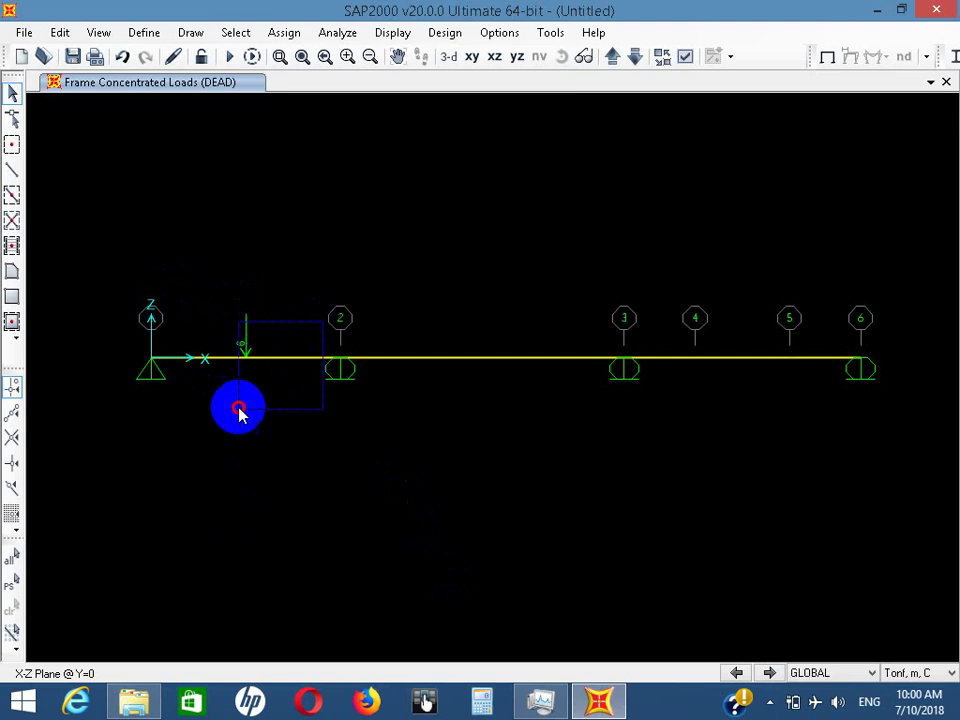
pyautogui.click(283, 33)
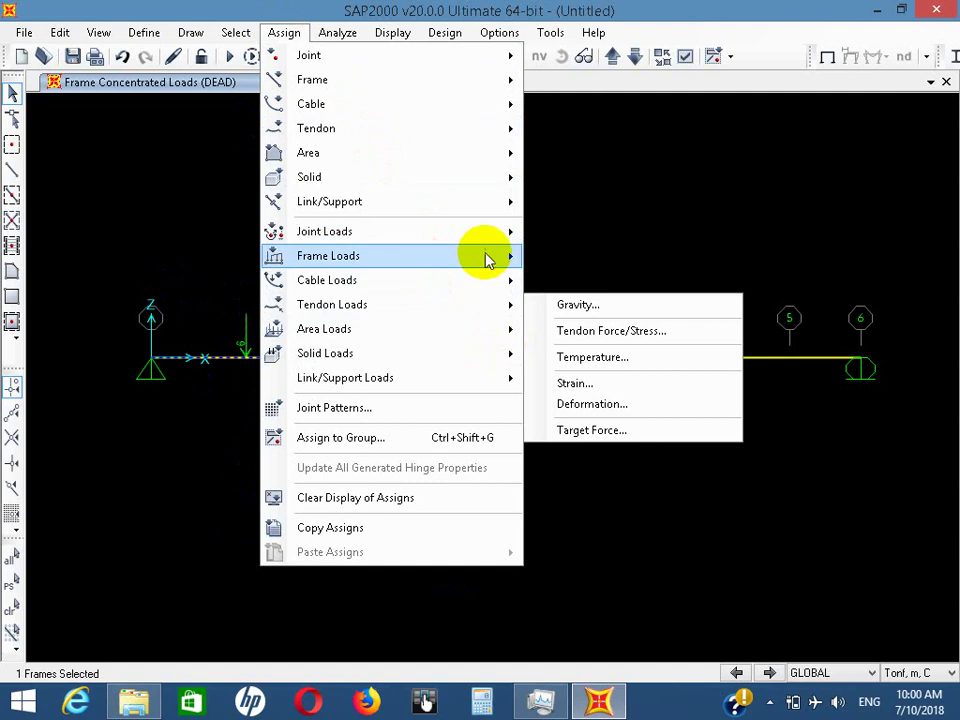
pyautogui.moveTo(489, 257)
pyautogui.click(605, 288)
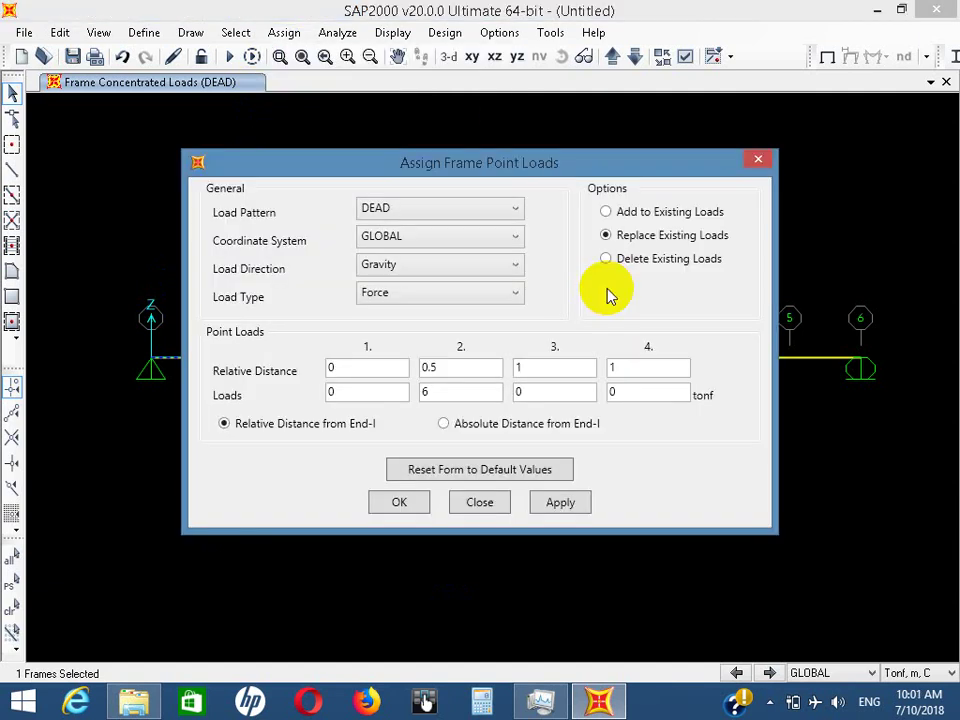
pyautogui.moveTo(456, 168); pyautogui.dragTo(515, 175)
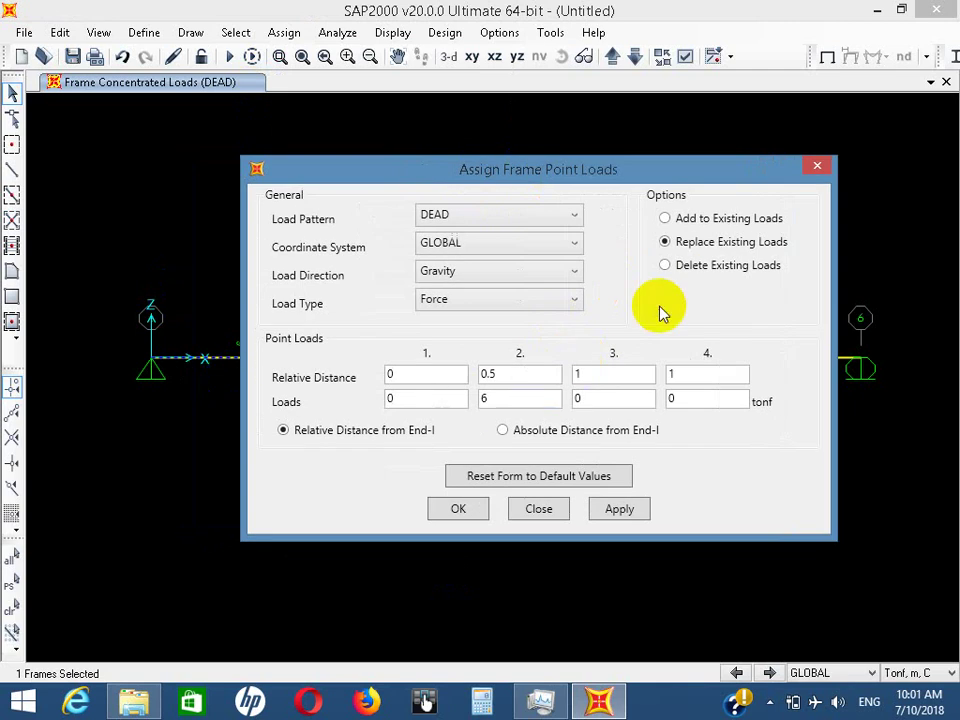
pyautogui.click(700, 265)
pyautogui.click(625, 509)
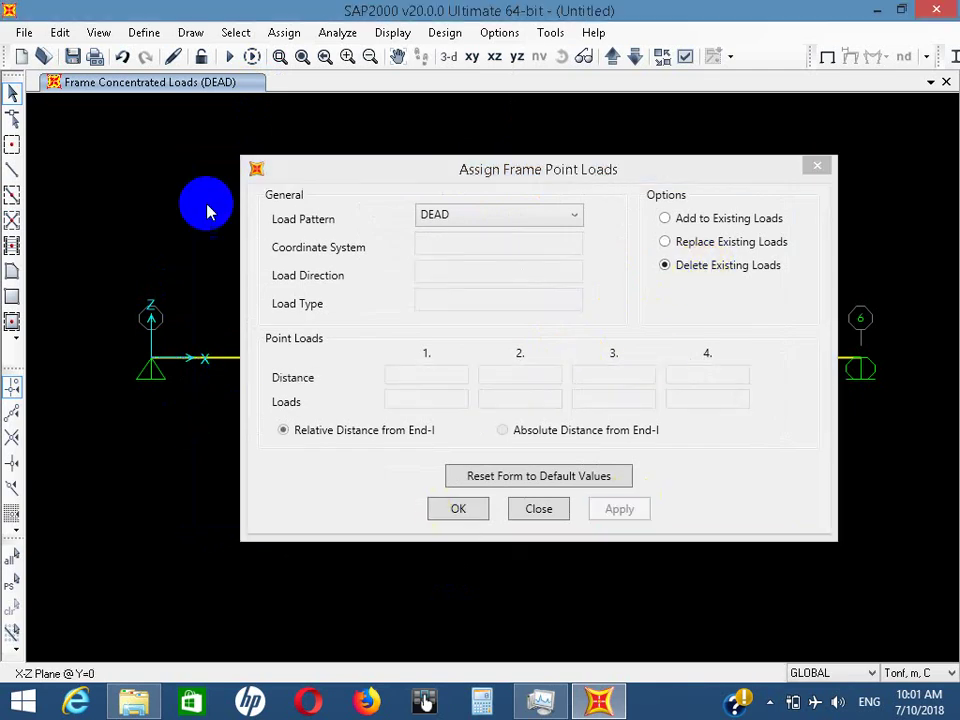
# Reselect the first span and set its point loads to replace existing loads, using absolute distances from End-I
pyautogui.moveTo(304, 166); pyautogui.dragTo(375, 165)
pyautogui.moveTo(290, 404); pyautogui.dragTo(236, 270)
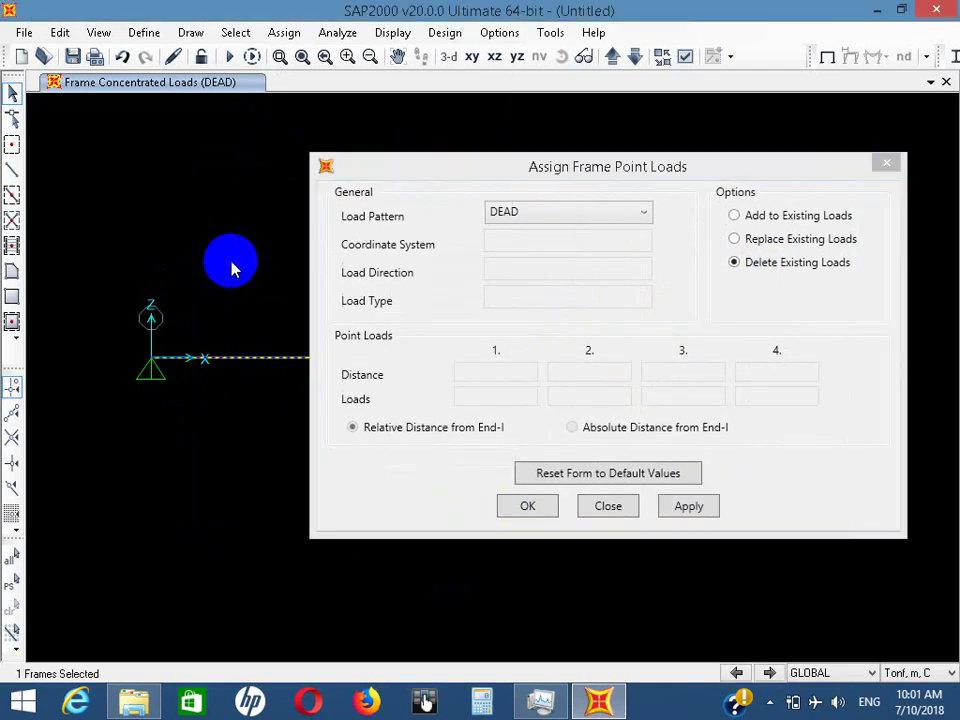
pyautogui.click(783, 241)
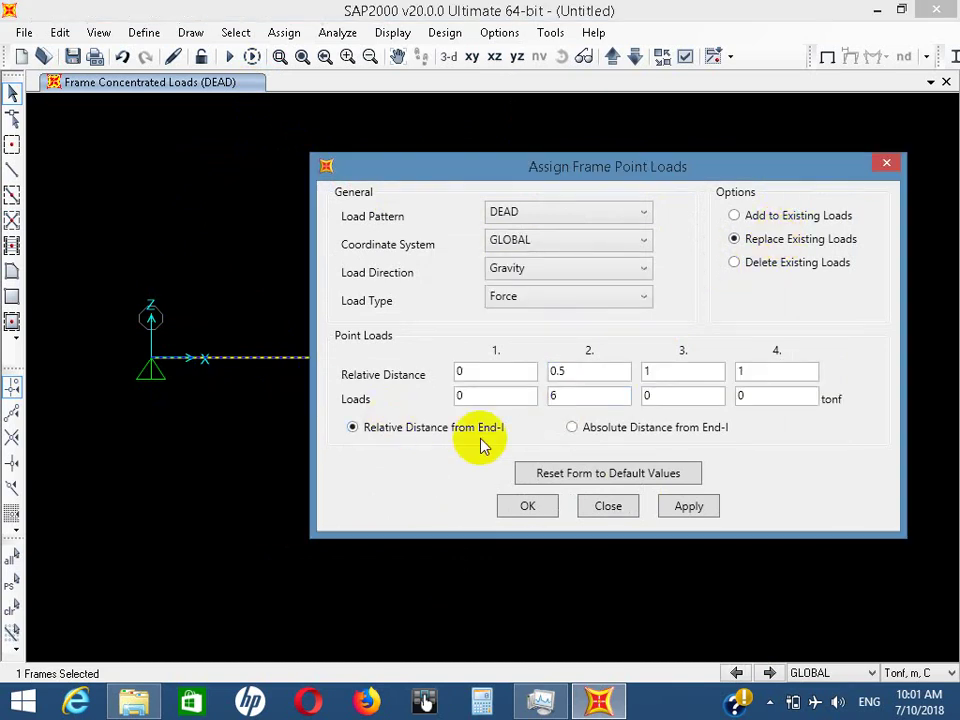
pyautogui.click(655, 432)
# Set the second absolute distance to 3 m and the third and fourth to 6 m, and assign the point loads to the first span
pyautogui.click(461, 373)
pyautogui.press('Tab')
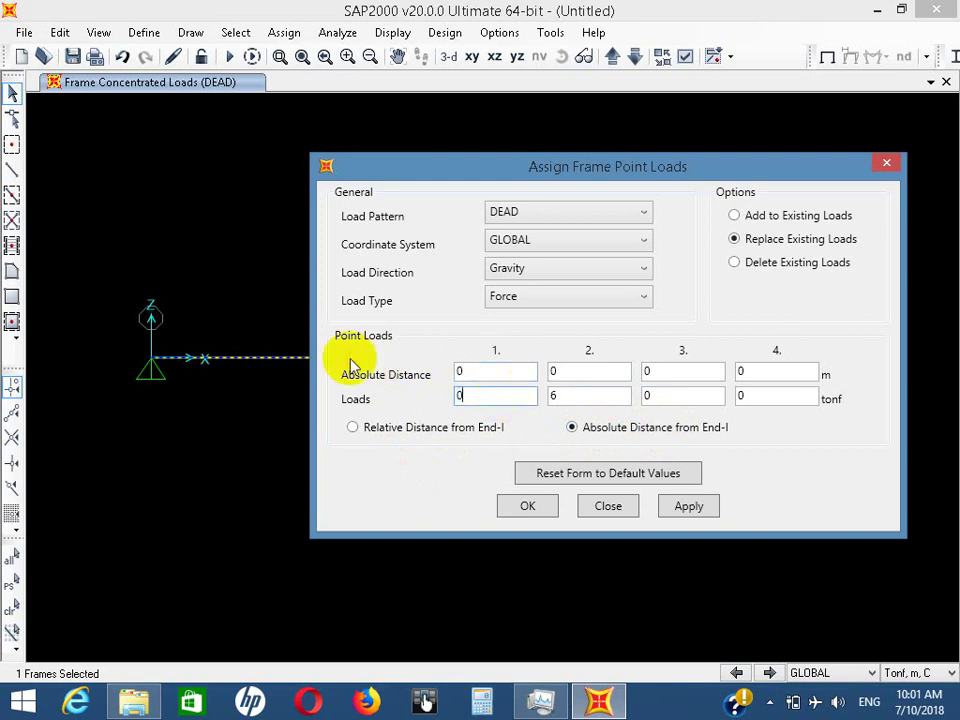
pyautogui.press('Tab')
pyautogui.write('36')
pyautogui.press('Tab')
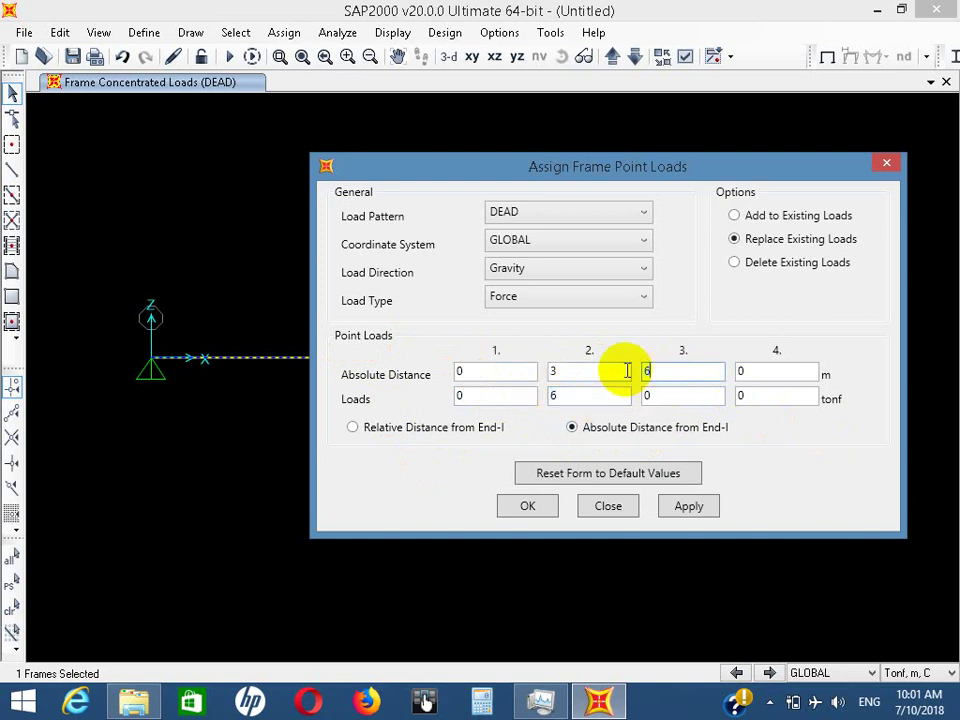
pyautogui.write('6')
pyautogui.click(733, 371)
pyautogui.write('6')
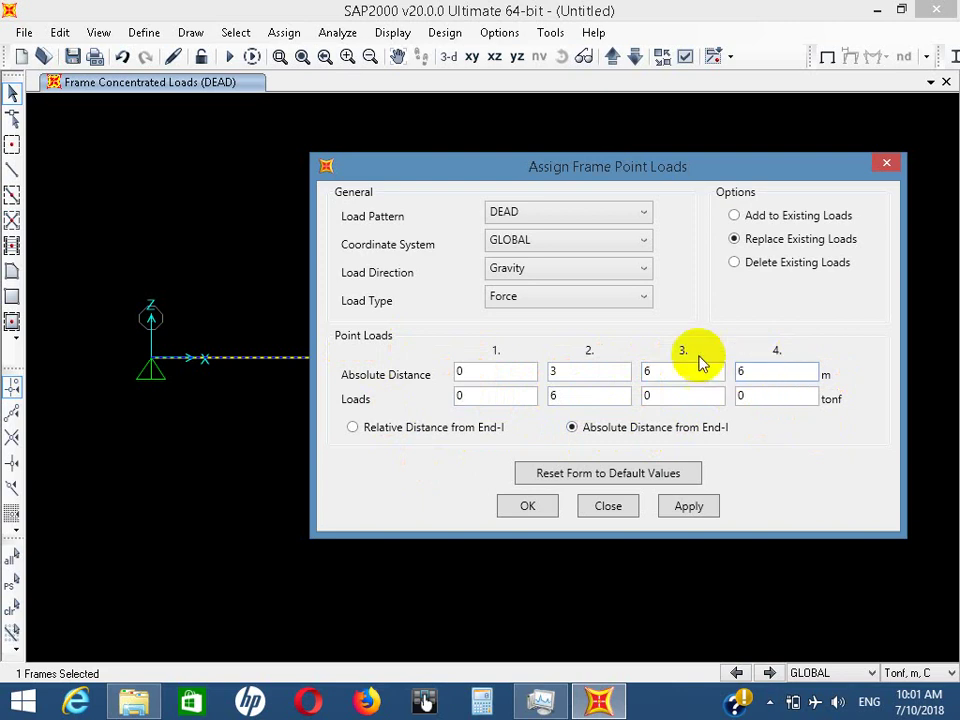
pyautogui.click(690, 508)
pyautogui.click(520, 507)
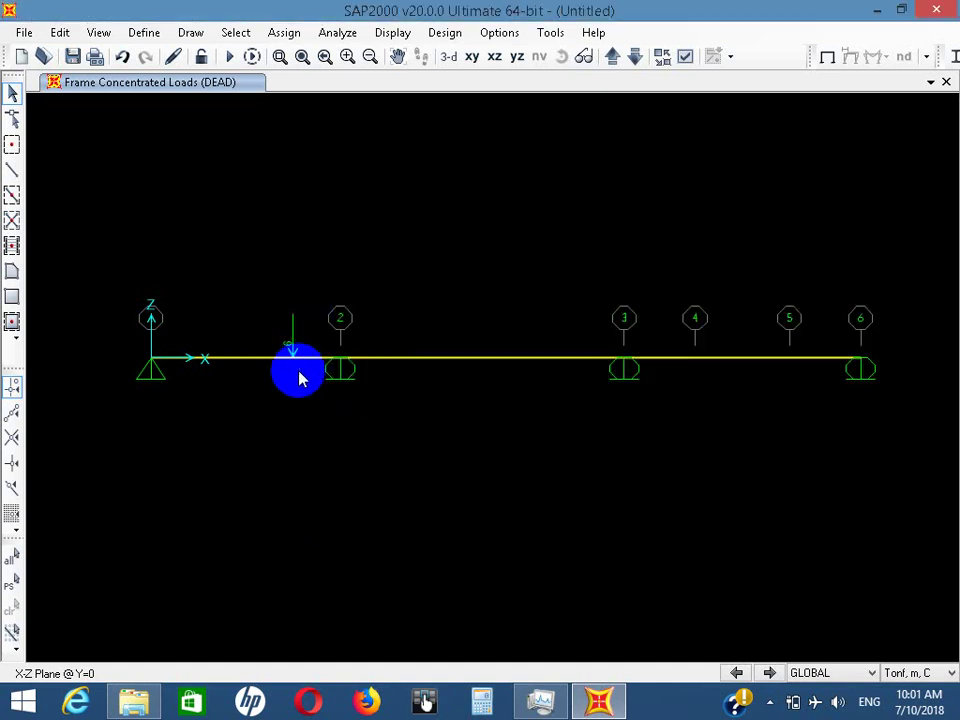
# Reopen the point load assignment for the first span and set the second absolute distance to 2 m
pyautogui.moveTo(298, 378); pyautogui.dragTo(274, 223)
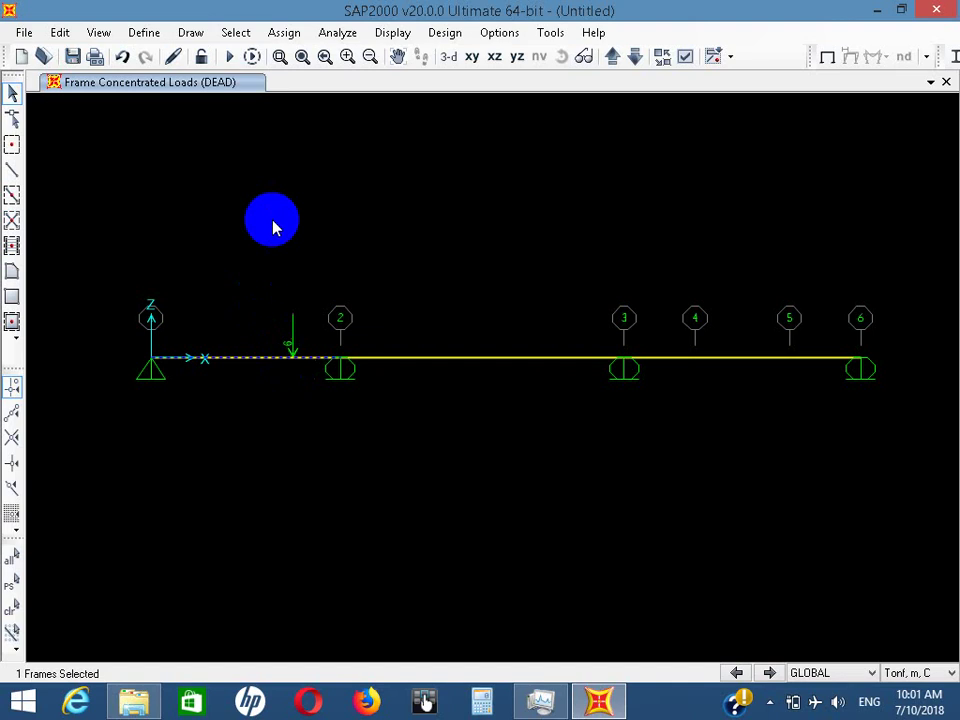
pyautogui.click(288, 33)
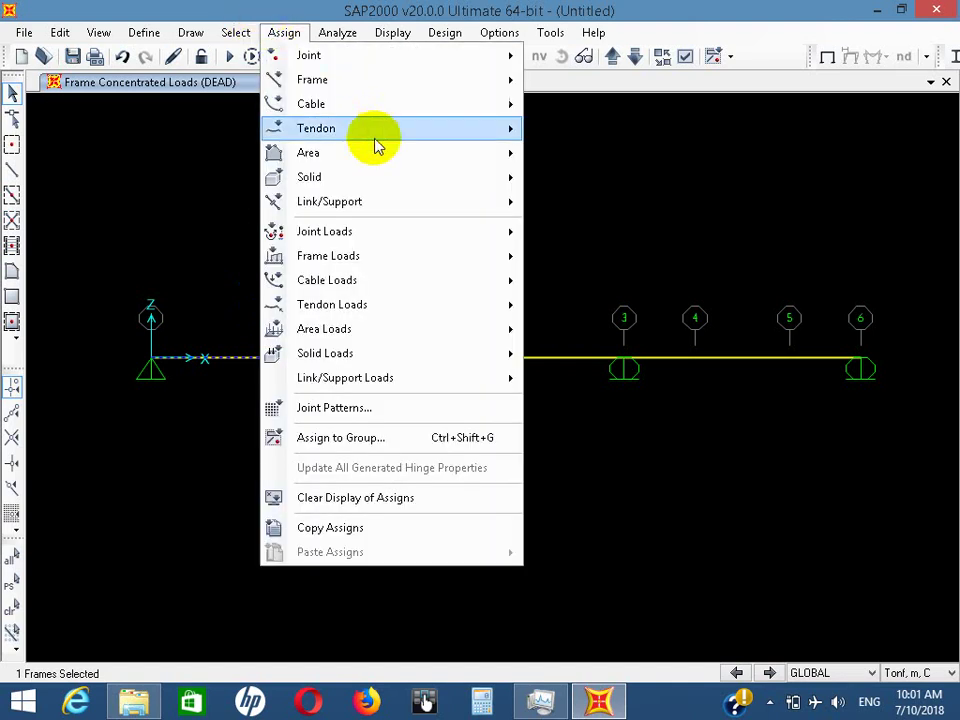
pyautogui.moveTo(414, 255)
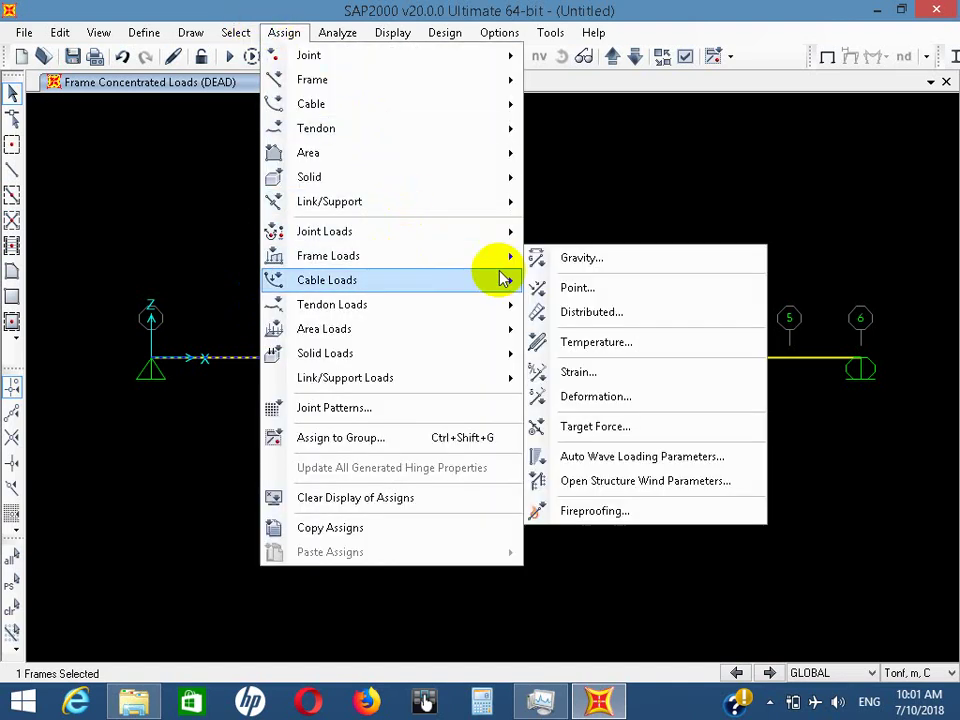
pyautogui.click(603, 289)
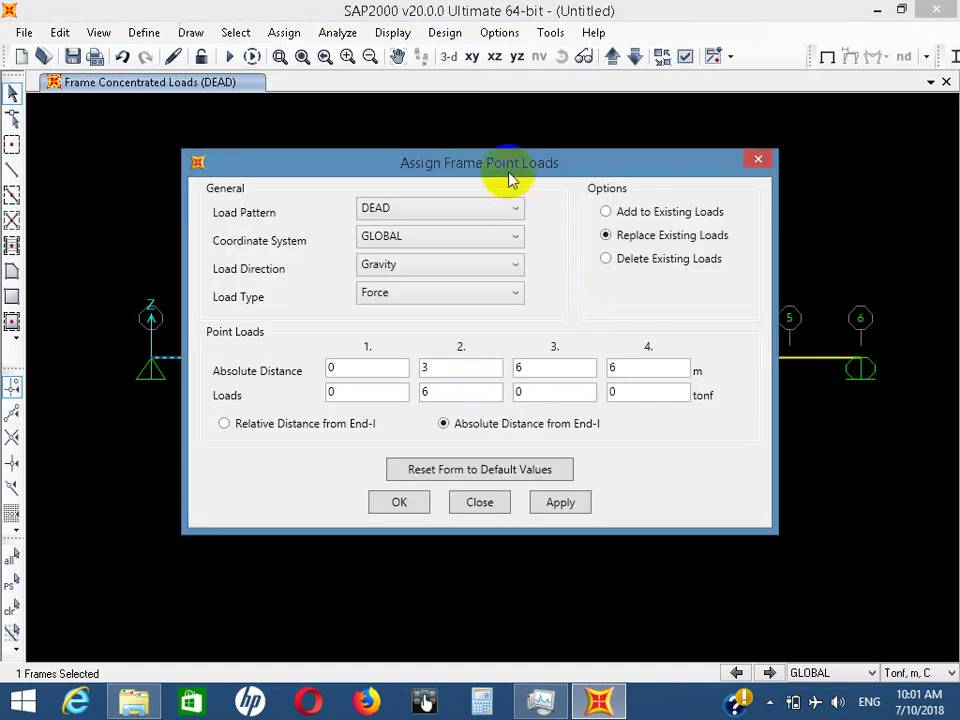
pyautogui.moveTo(508, 170); pyautogui.dragTo(658, 187)
pyautogui.click(570, 385)
pyautogui.write('3')
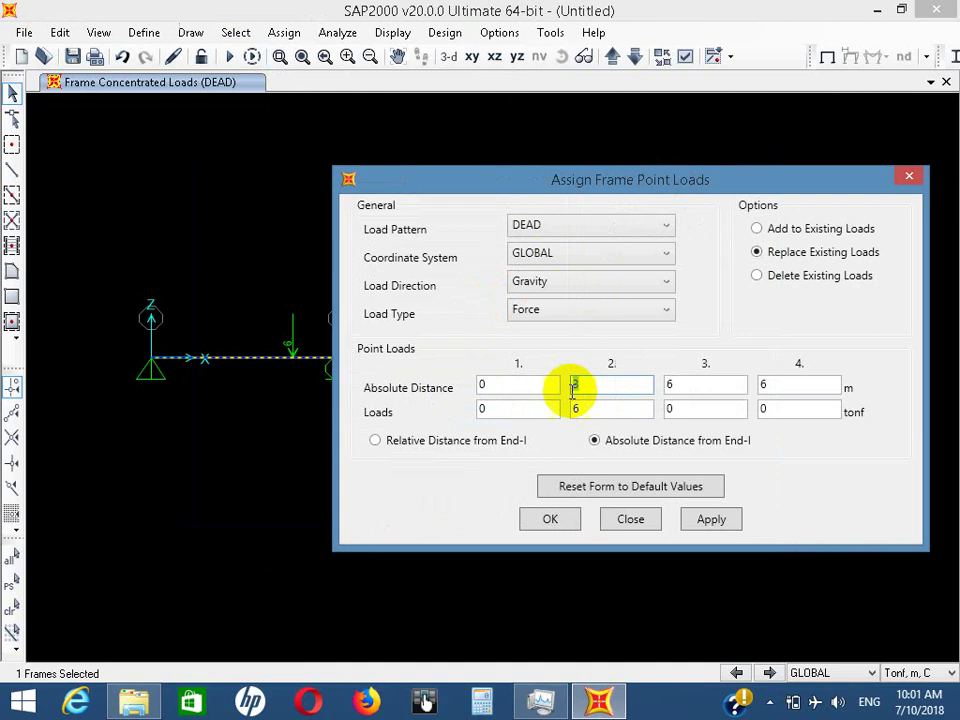
pyautogui.doubleClick(574, 387)
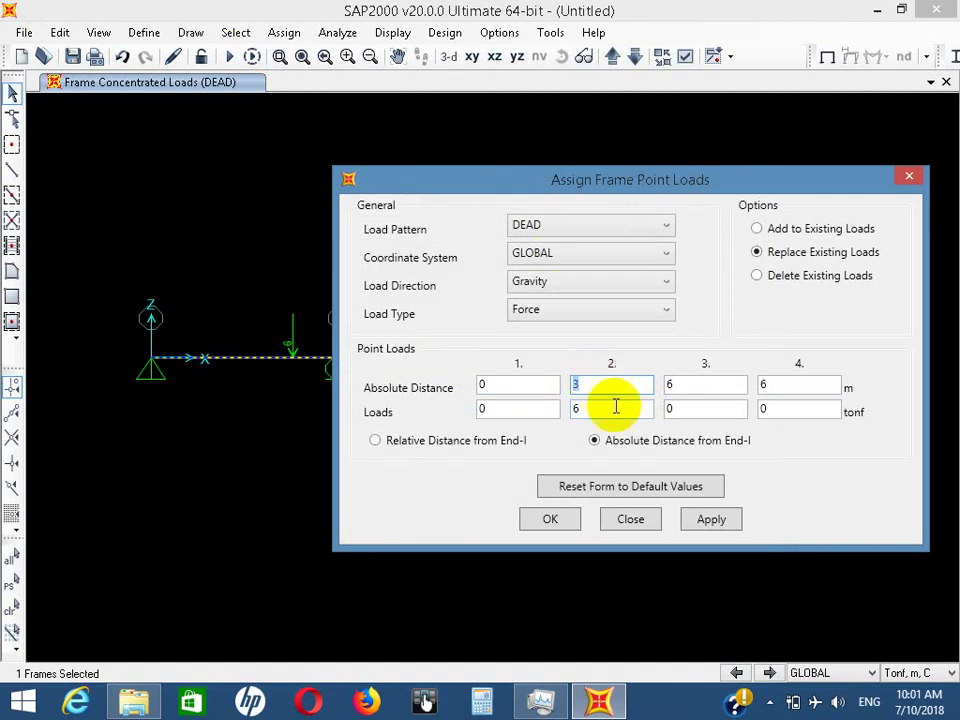
pyautogui.write('2')
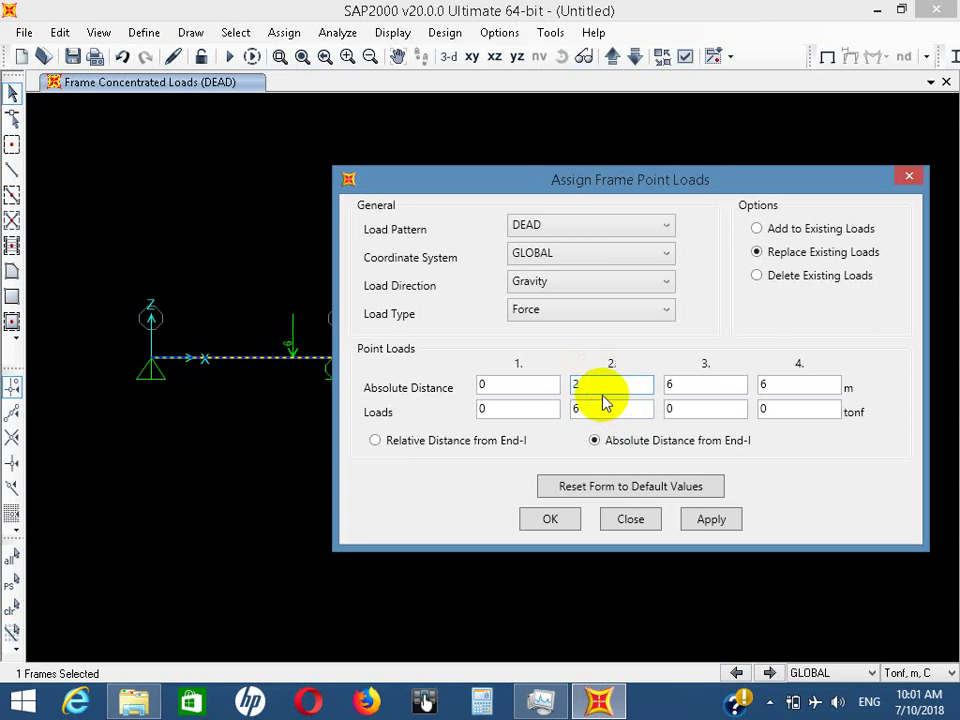
# Set the third and fourth absolute distances to 4 m and assign the point loads to the first span
pyautogui.click(655, 382)
pyautogui.write('4')
pyautogui.click(763, 384)
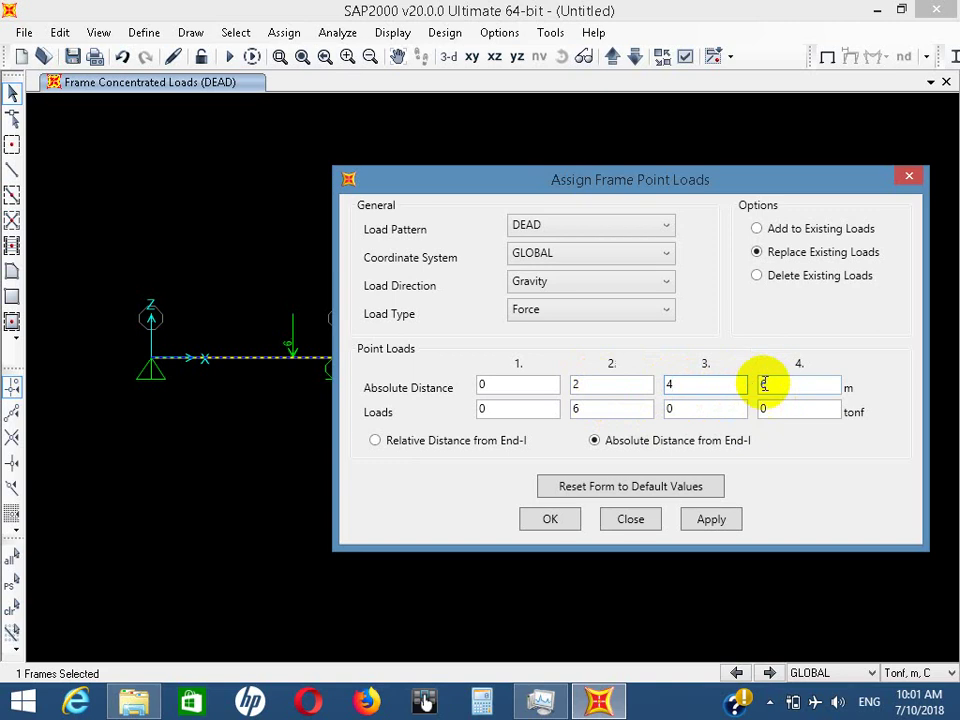
pyautogui.write('4')
pyautogui.click(707, 516)
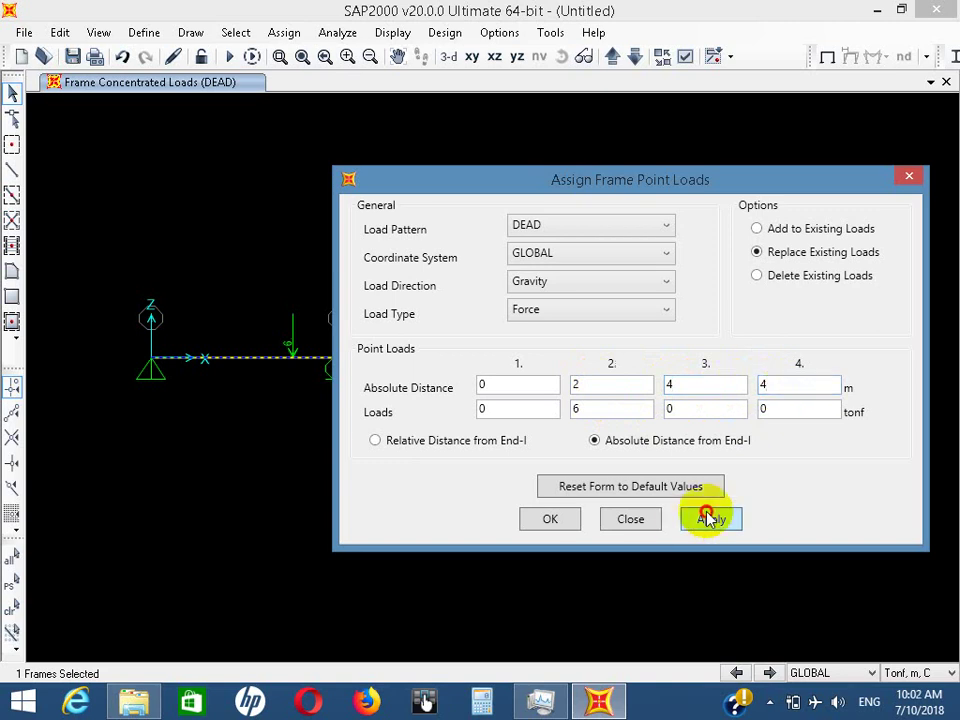
pyautogui.click(552, 516)
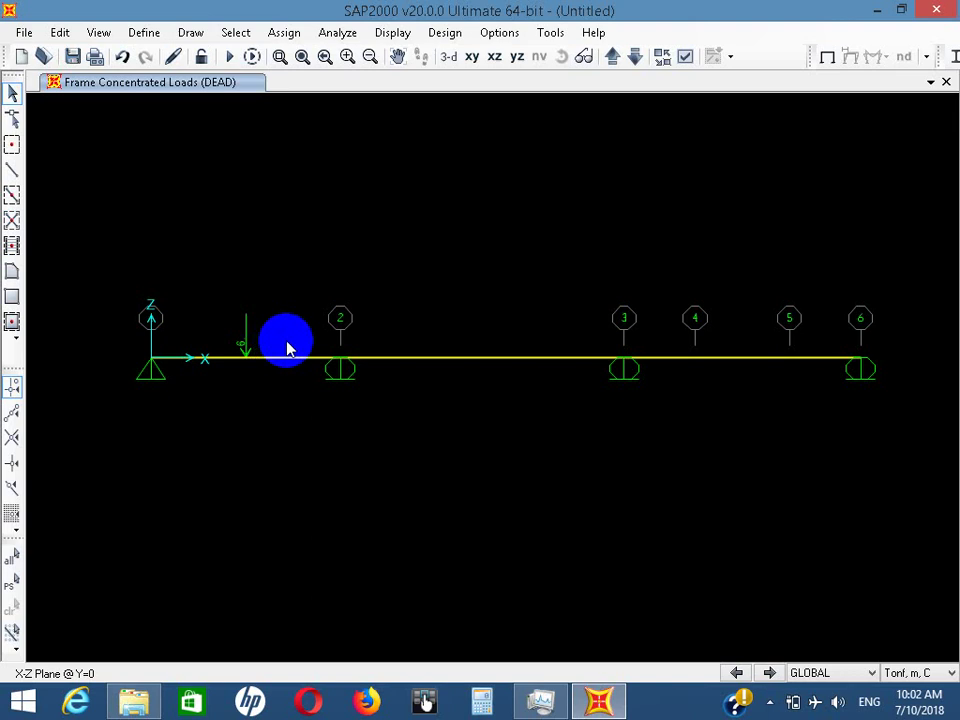
# Assign a 2 tonf/m uniform DEAD gravity load to the middle span between grids 2 and 3, replacing existing loads
pyautogui.moveTo(354, 360); pyautogui.dragTo(485, 397, button='middle')
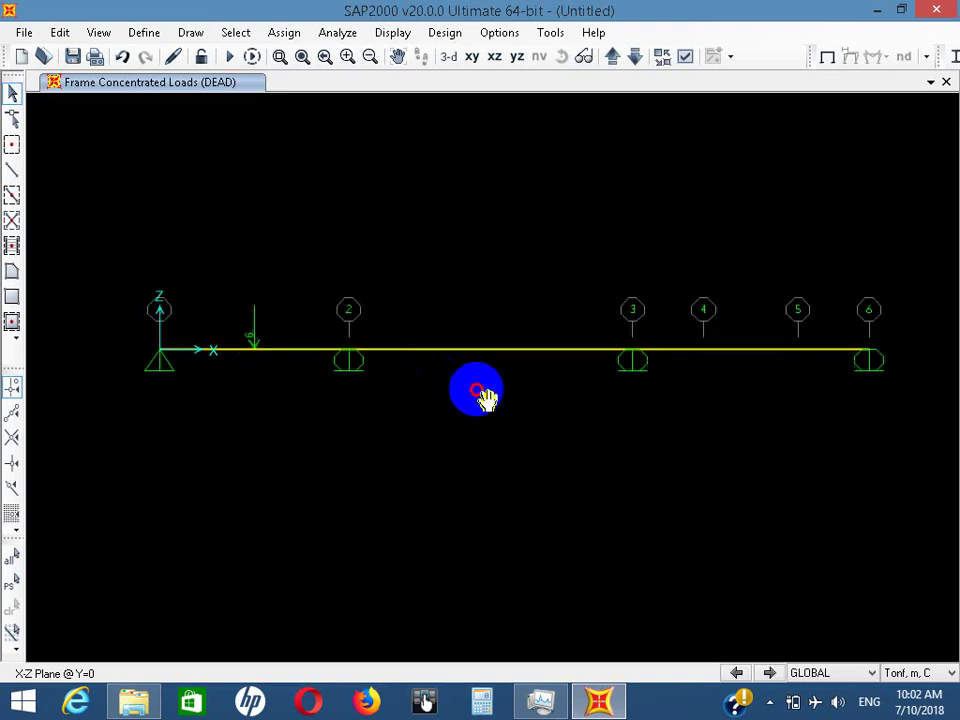
pyautogui.click(455, 349)
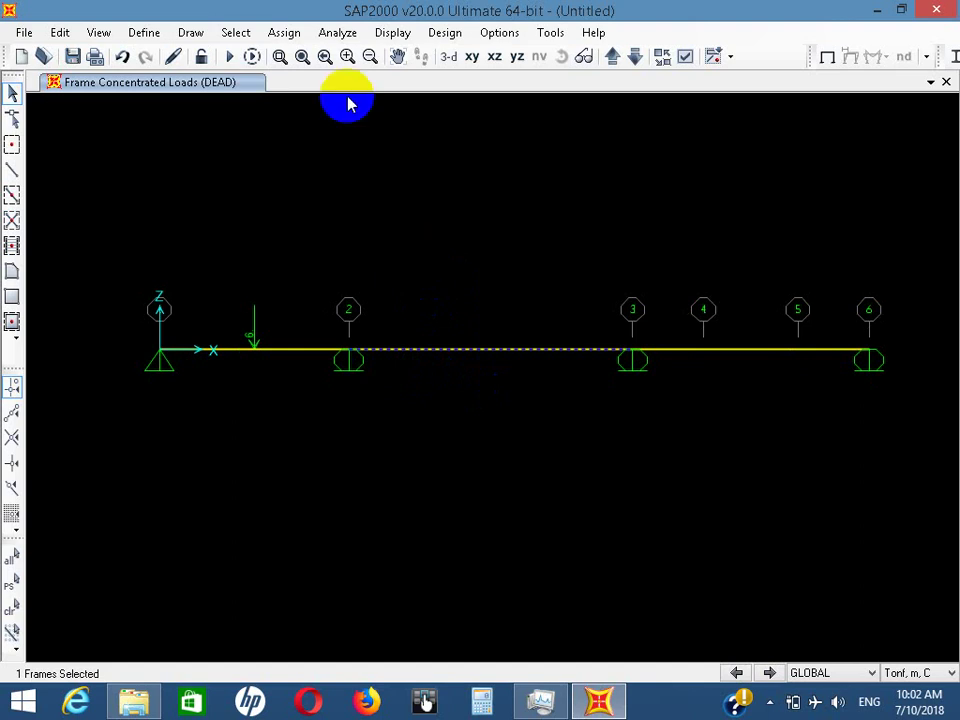
pyautogui.click(283, 33)
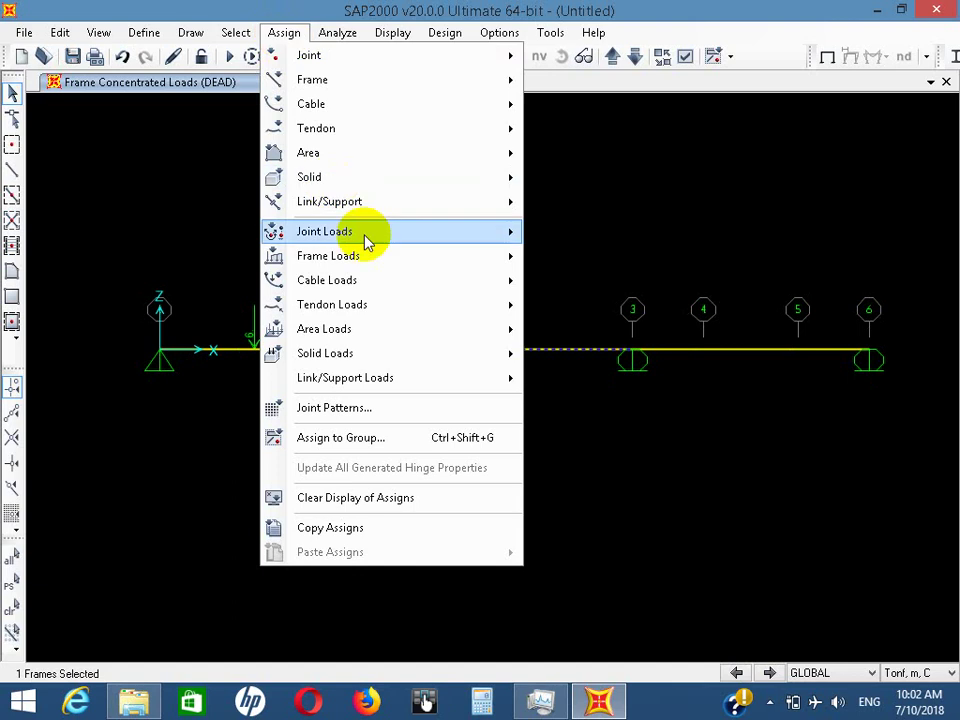
pyautogui.moveTo(420, 272)
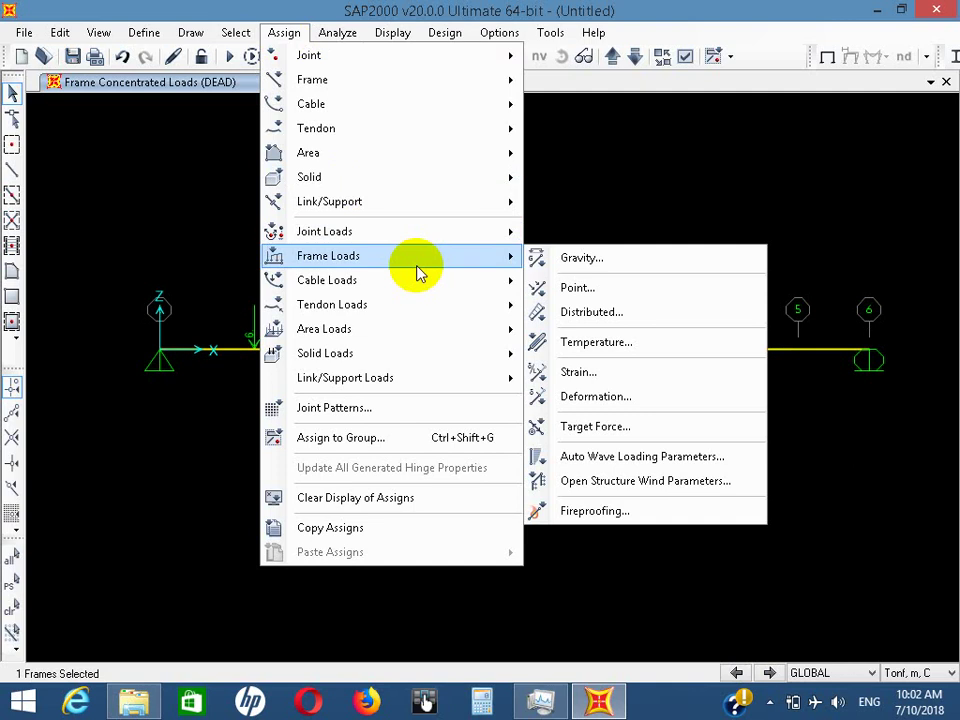
pyautogui.click(627, 318)
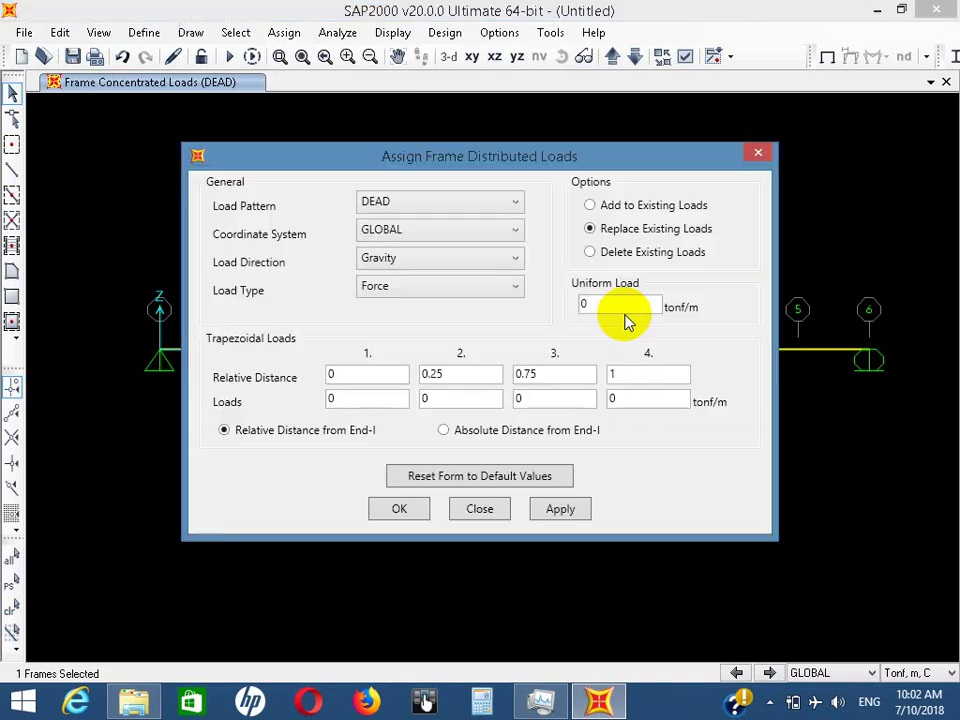
pyautogui.moveTo(477, 173); pyautogui.dragTo(495, 168)
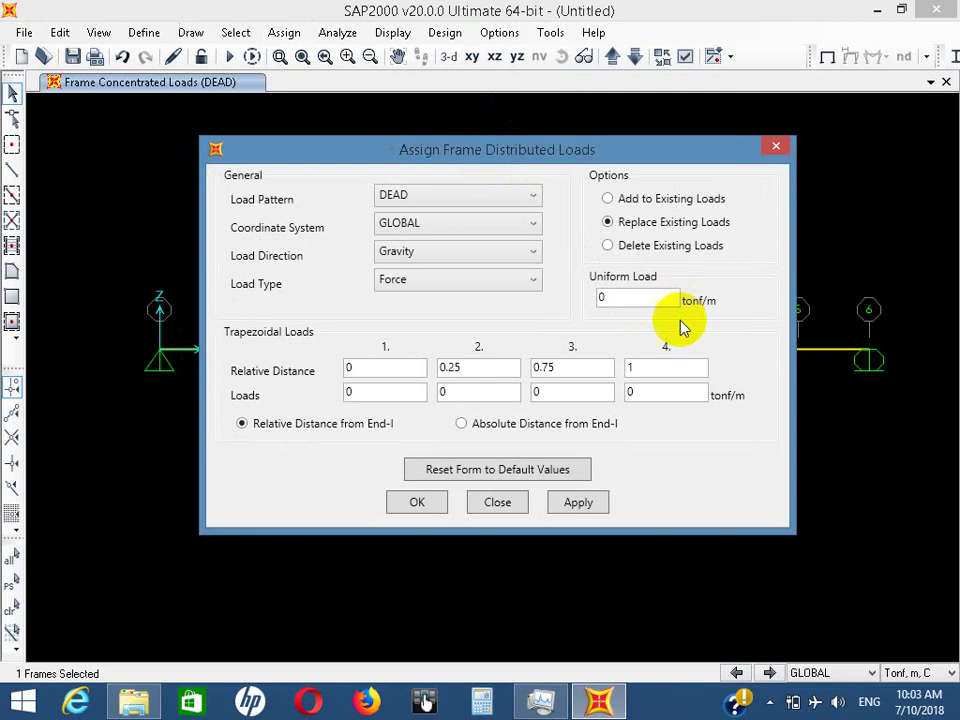
pyautogui.click(648, 298)
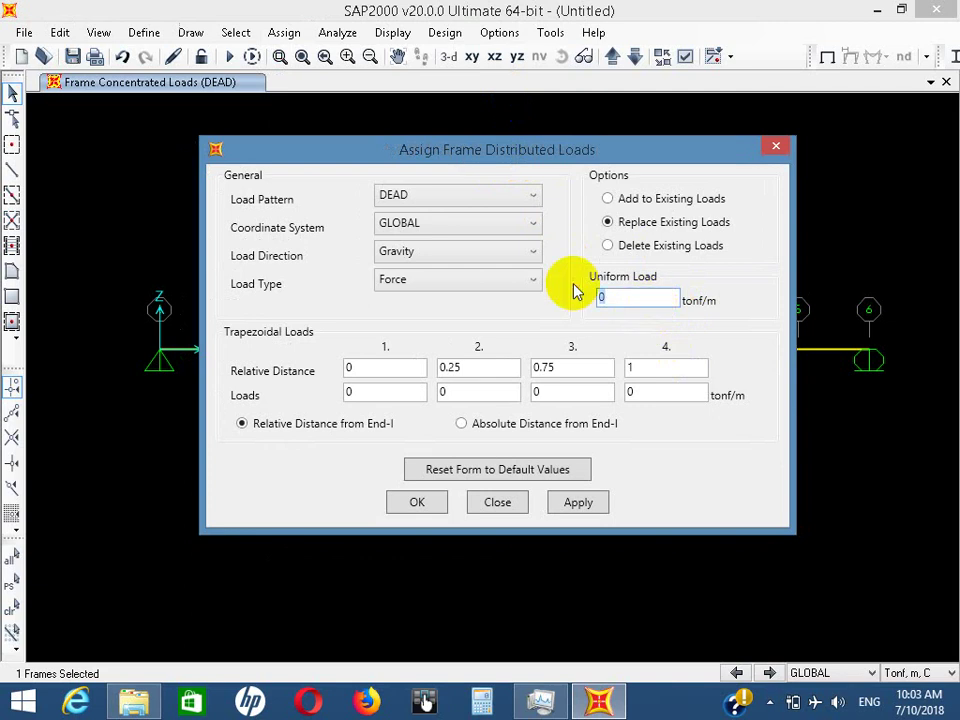
pyautogui.write('2')
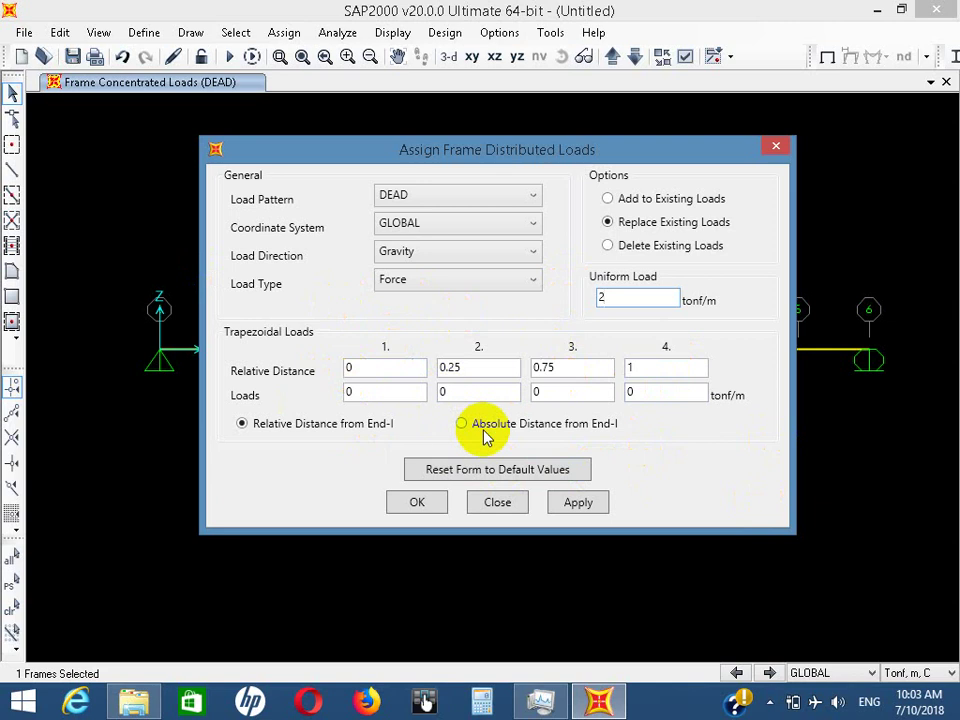
pyautogui.click(562, 496)
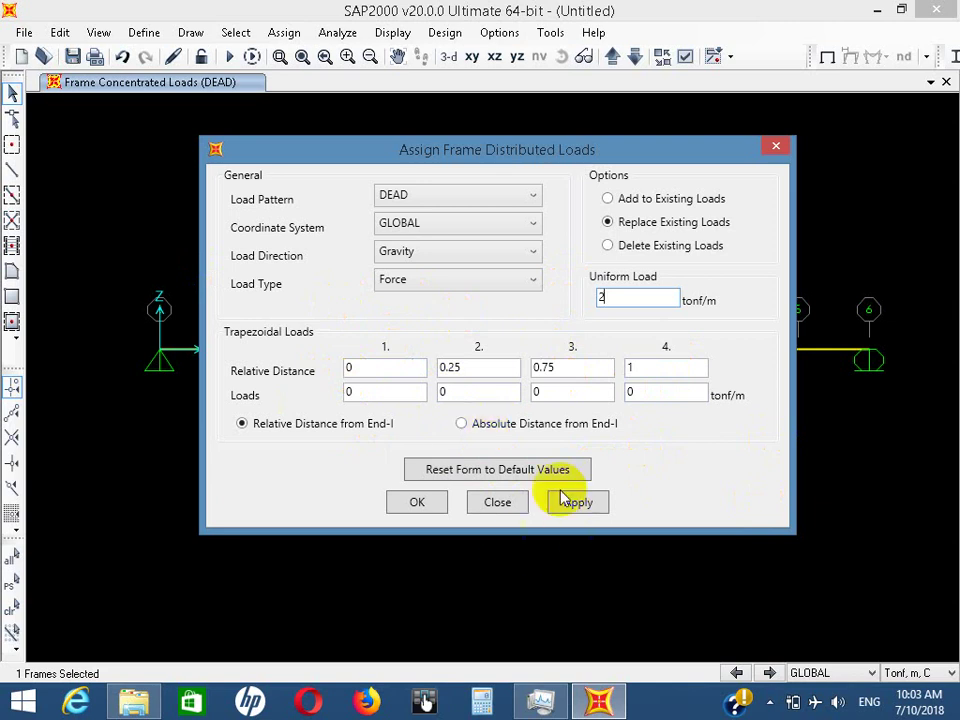
pyautogui.click(417, 505)
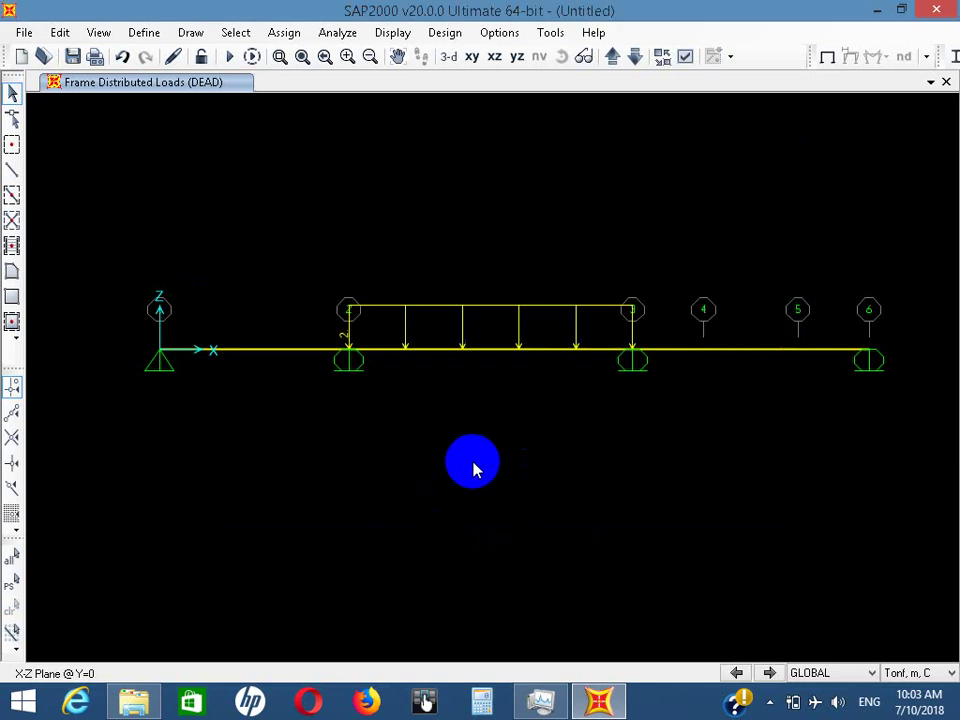
# Delete the three frame segments and their two intermediate joints at grids 4 and 5 between grids 3 and 6
pyautogui.click(742, 348)
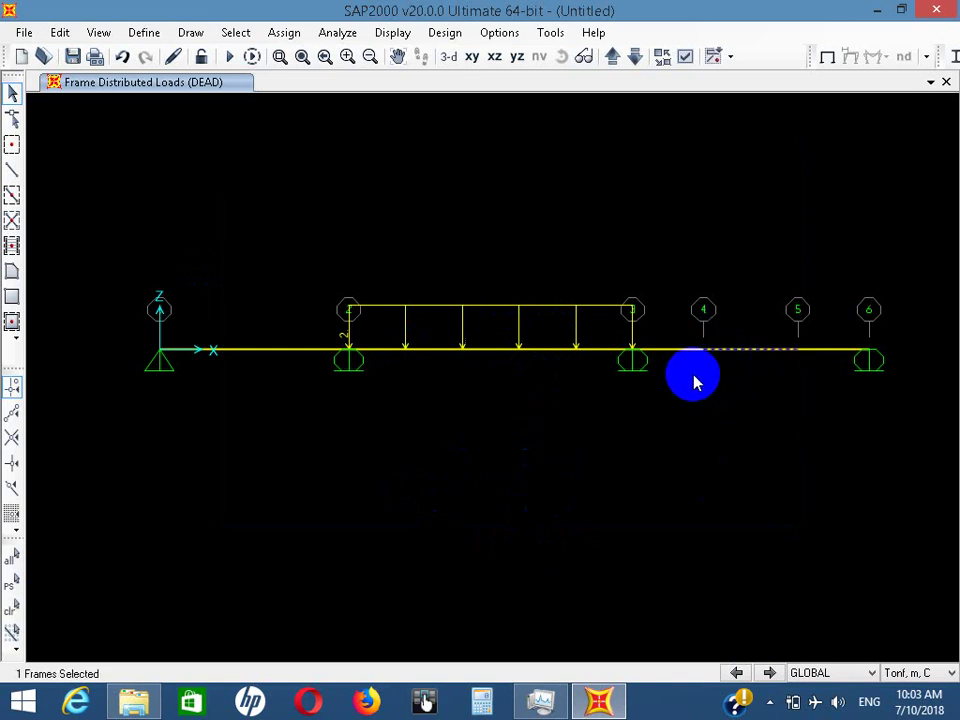
pyautogui.moveTo(681, 386); pyautogui.dragTo(720, 298)
pyautogui.moveTo(788, 408); pyautogui.dragTo(810, 282)
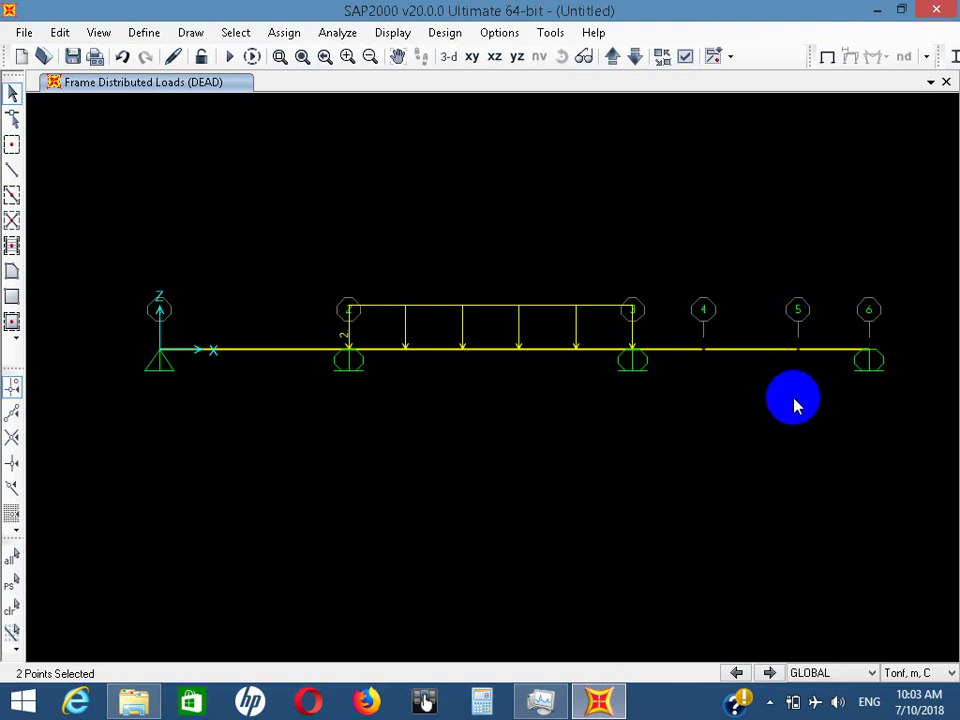
pyautogui.moveTo(835, 383); pyautogui.dragTo(675, 274)
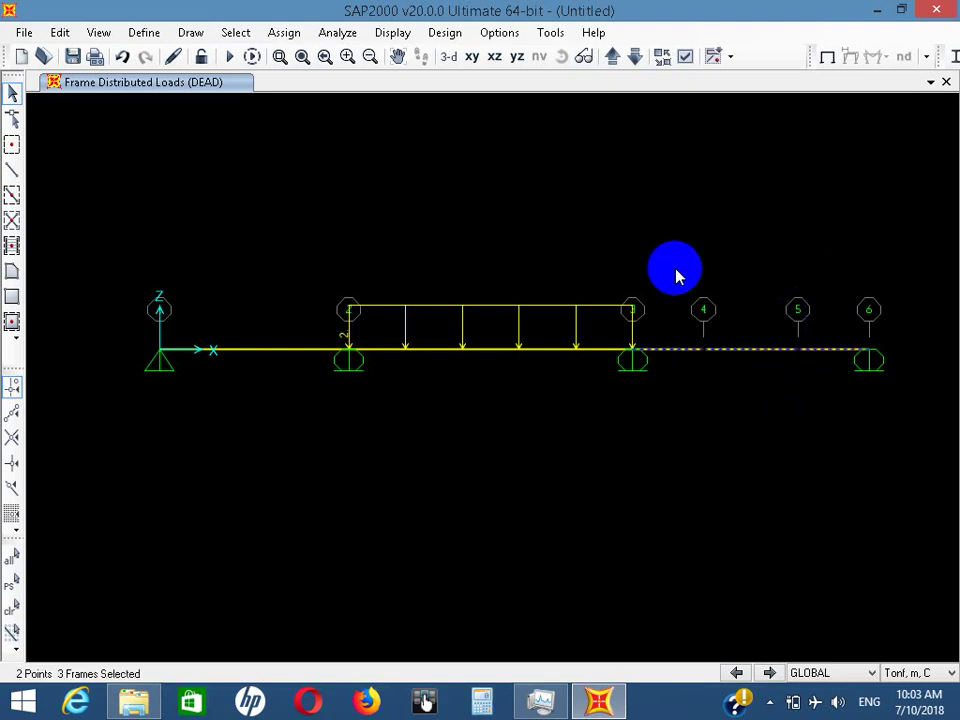
pyautogui.press('Delete')
# Draw a single continuous straight frame with section 25*40 from the joint at grid 3 to grid 6
pyautogui.click(12, 170)
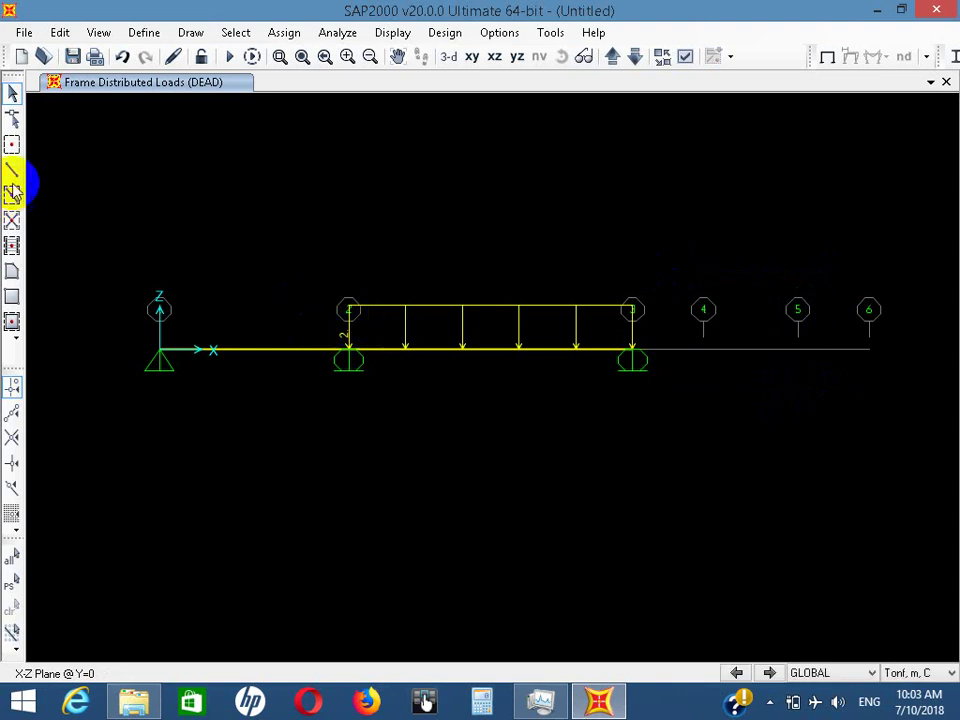
pyautogui.click(632, 350)
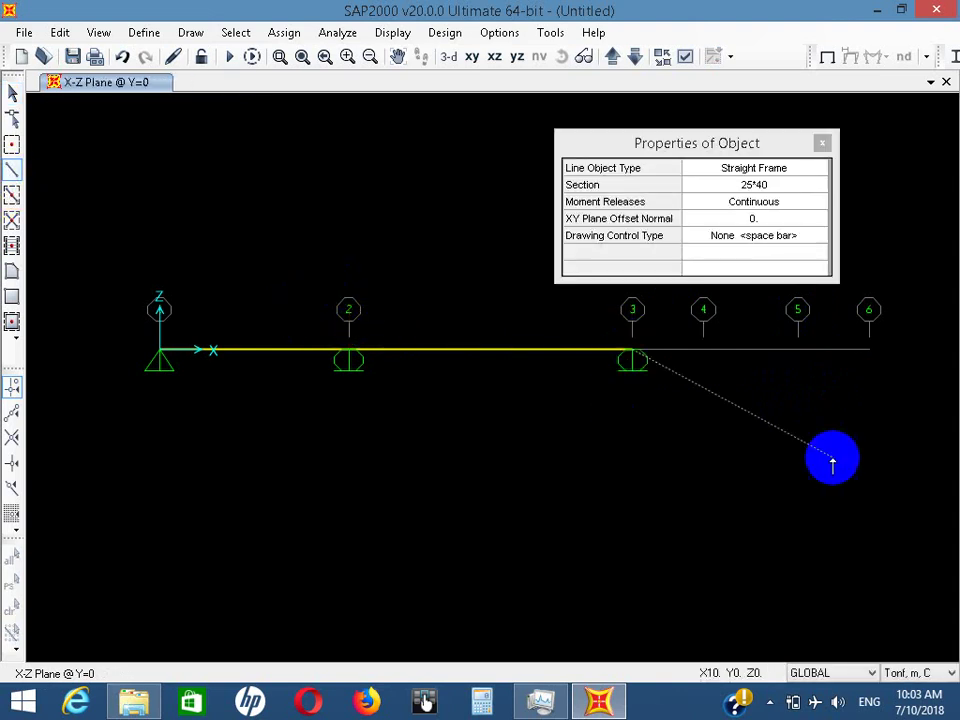
pyautogui.click(868, 349)
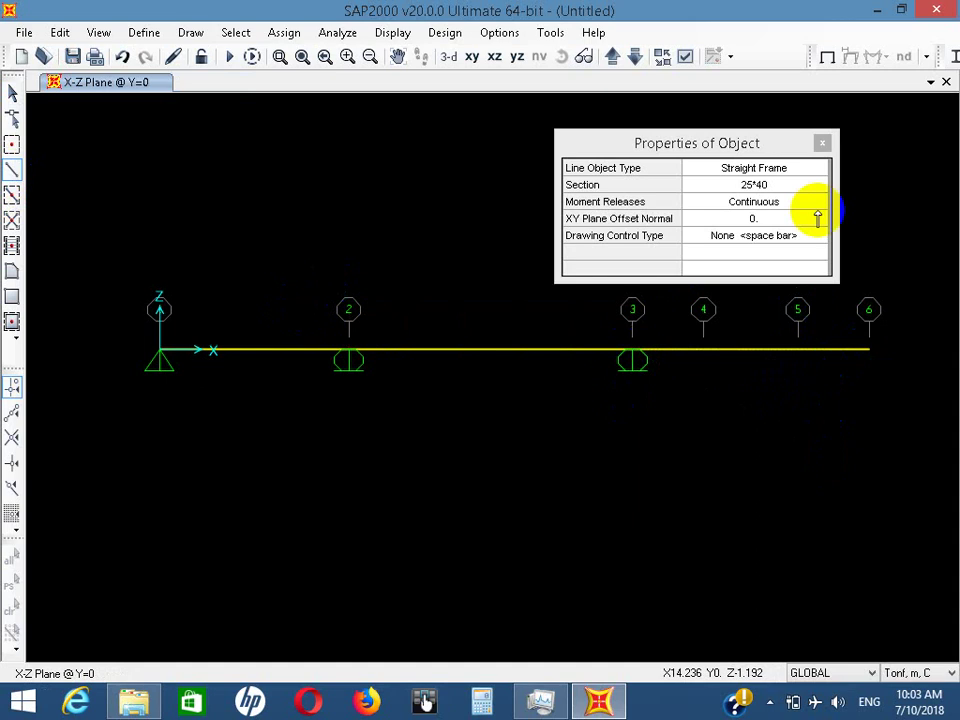
pyautogui.click(822, 143)
pyautogui.click(12, 92)
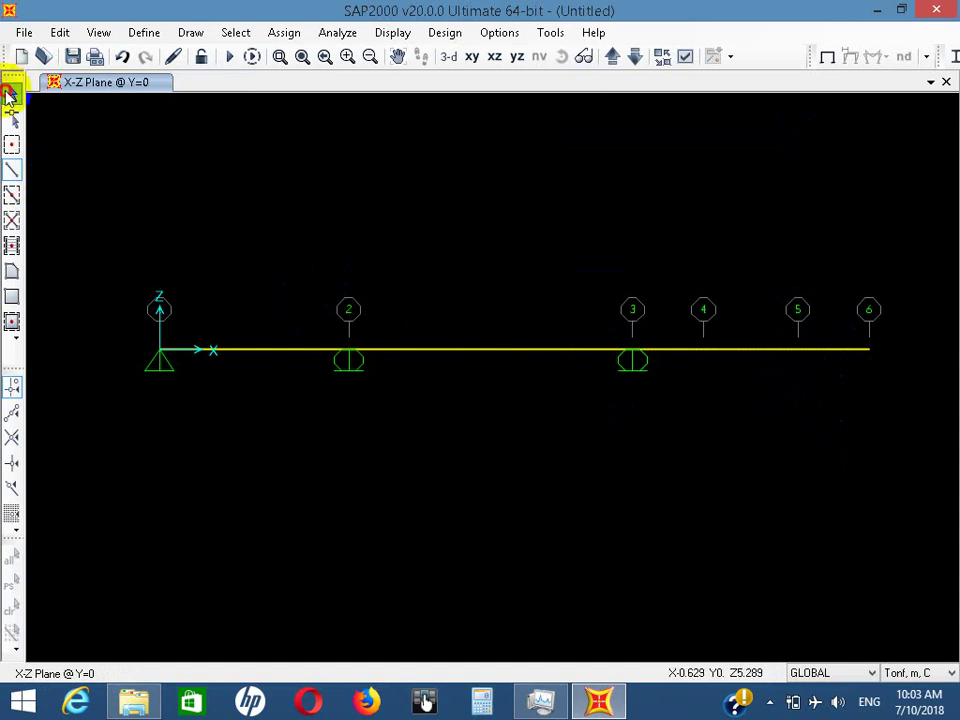
# Assign a roller support restraining only Translation 3 to the end joint at grid 6
pyautogui.moveTo(848, 422); pyautogui.dragTo(915, 300)
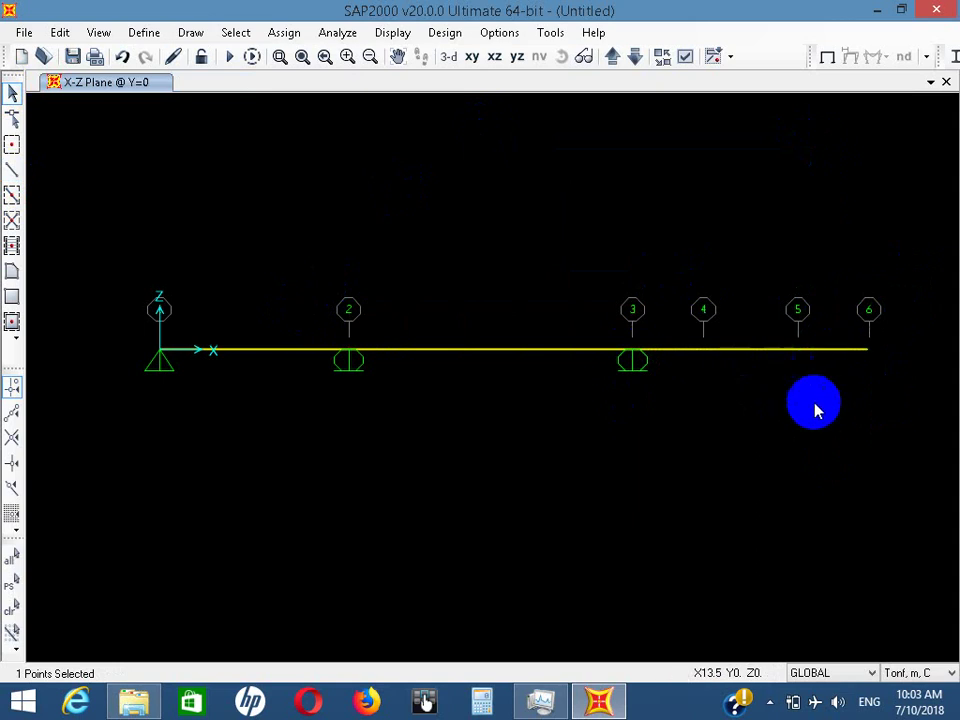
pyautogui.moveTo(838, 429); pyautogui.dragTo(915, 248)
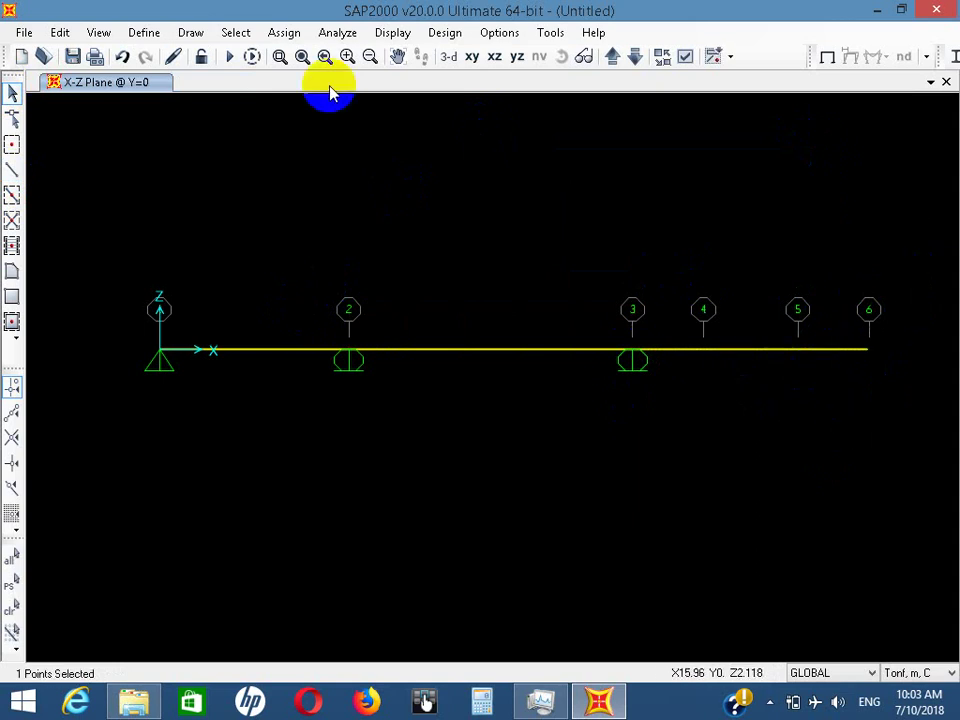
pyautogui.click(283, 32)
pyautogui.moveTo(320, 55)
pyautogui.click(562, 62)
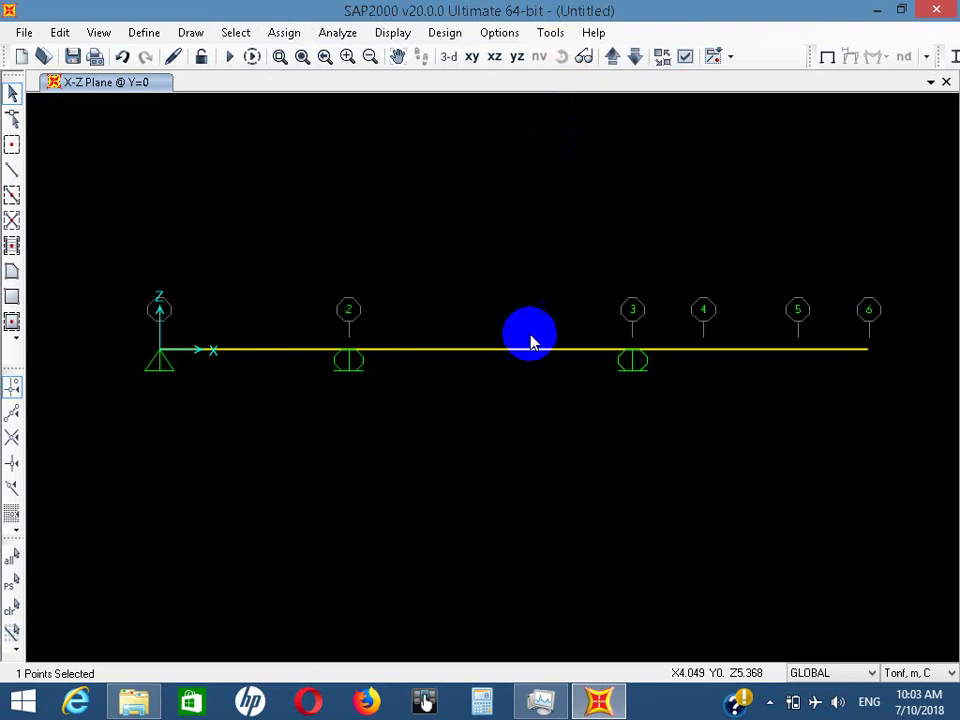
pyautogui.click(399, 443)
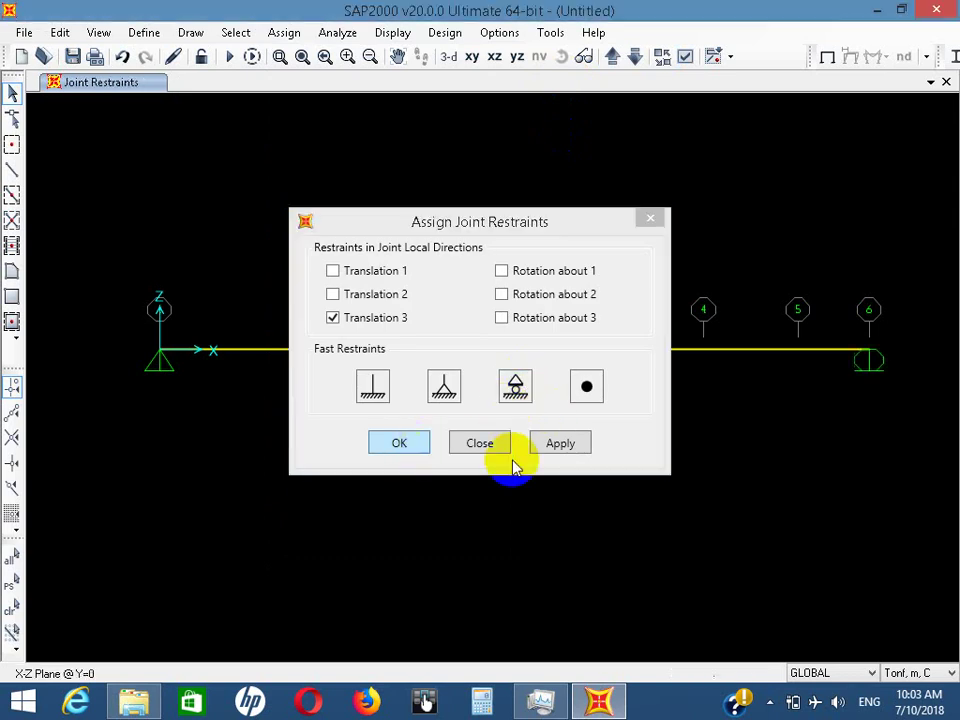
# Select the last span between grids 3 and 6 and open the frame point load assignment for it
pyautogui.moveTo(805, 402); pyautogui.dragTo(756, 343)
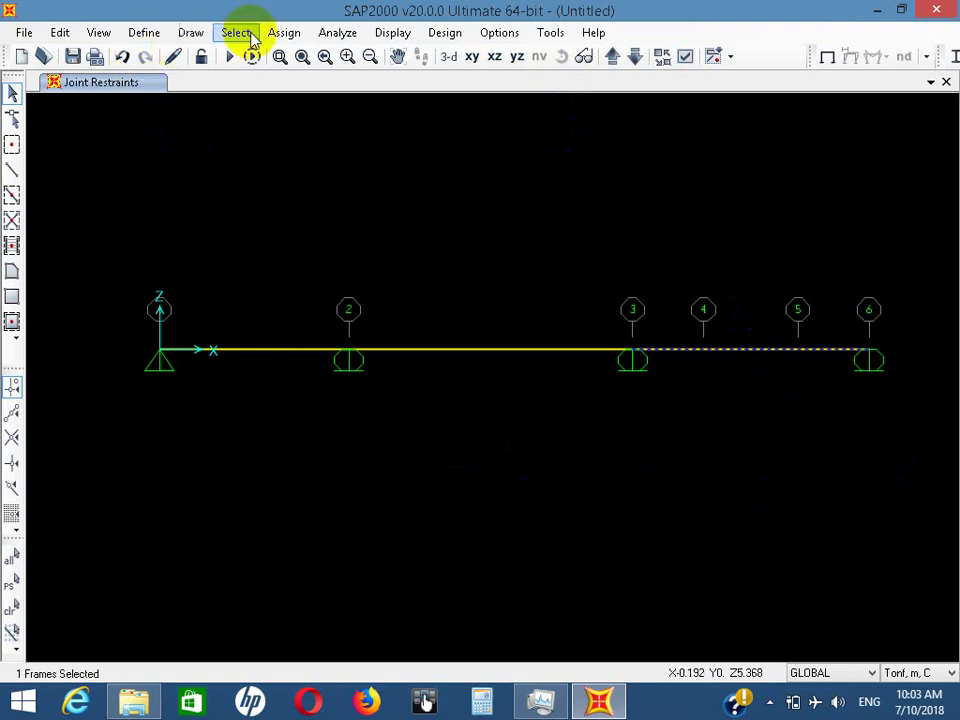
pyautogui.click(285, 33)
pyautogui.moveTo(452, 270)
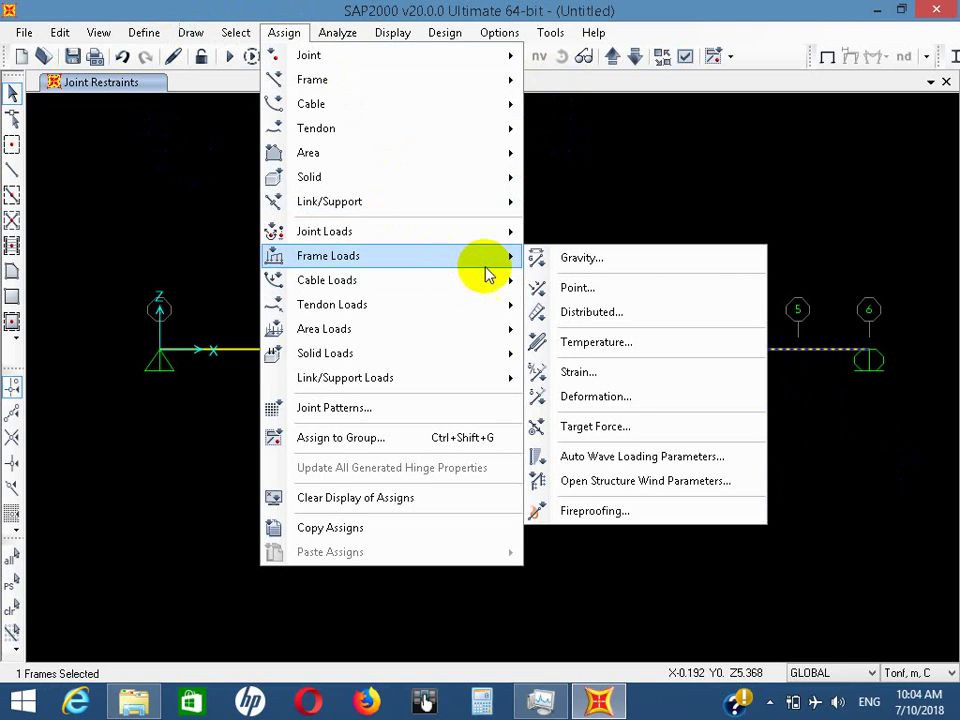
pyautogui.click(579, 287)
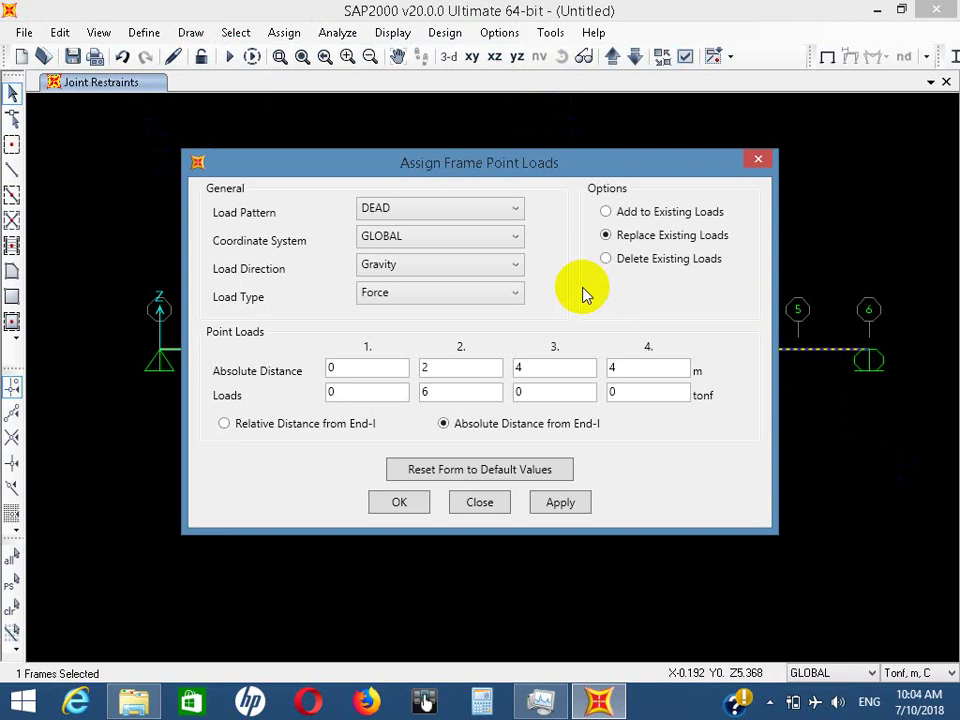
pyautogui.click(487, 505)
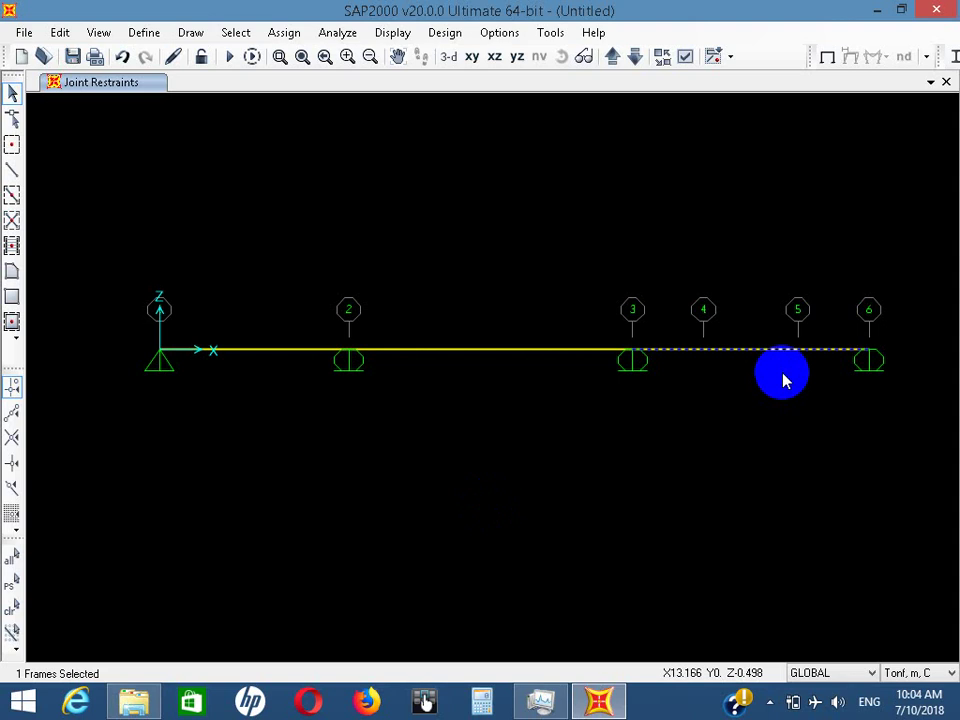
pyautogui.click(284, 32)
pyautogui.moveTo(430, 257)
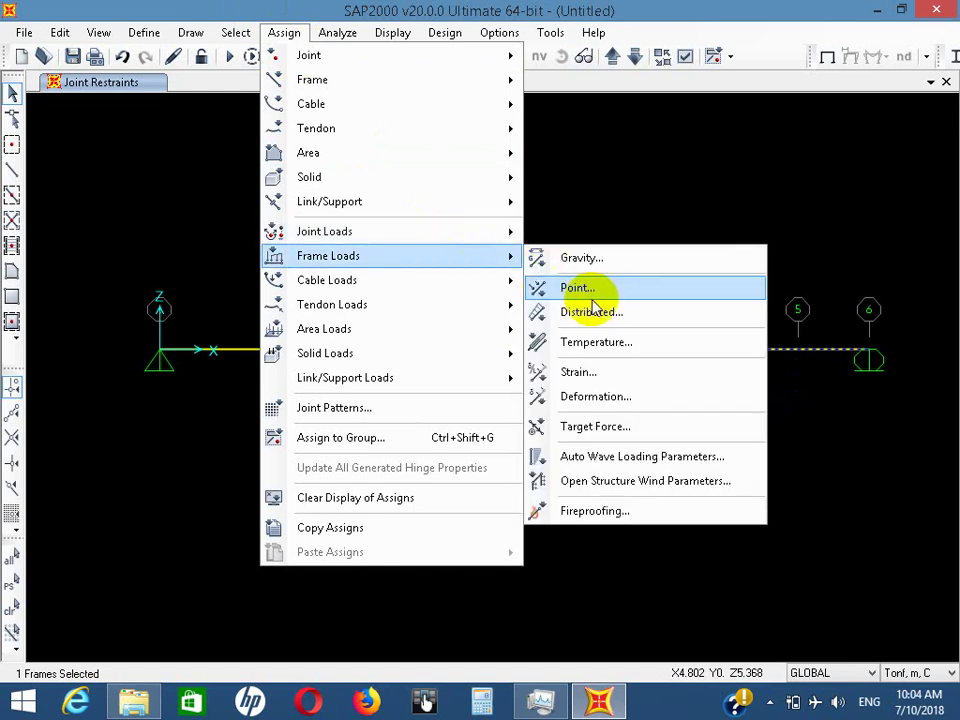
pyautogui.click(600, 298)
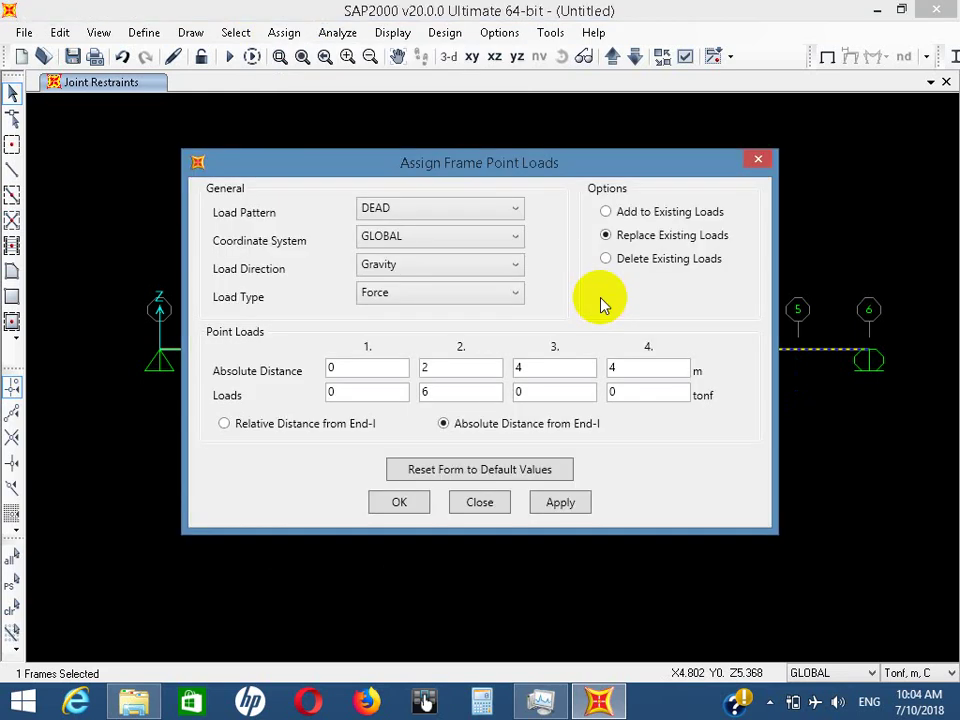
pyautogui.moveTo(477, 160); pyautogui.dragTo(481, 148)
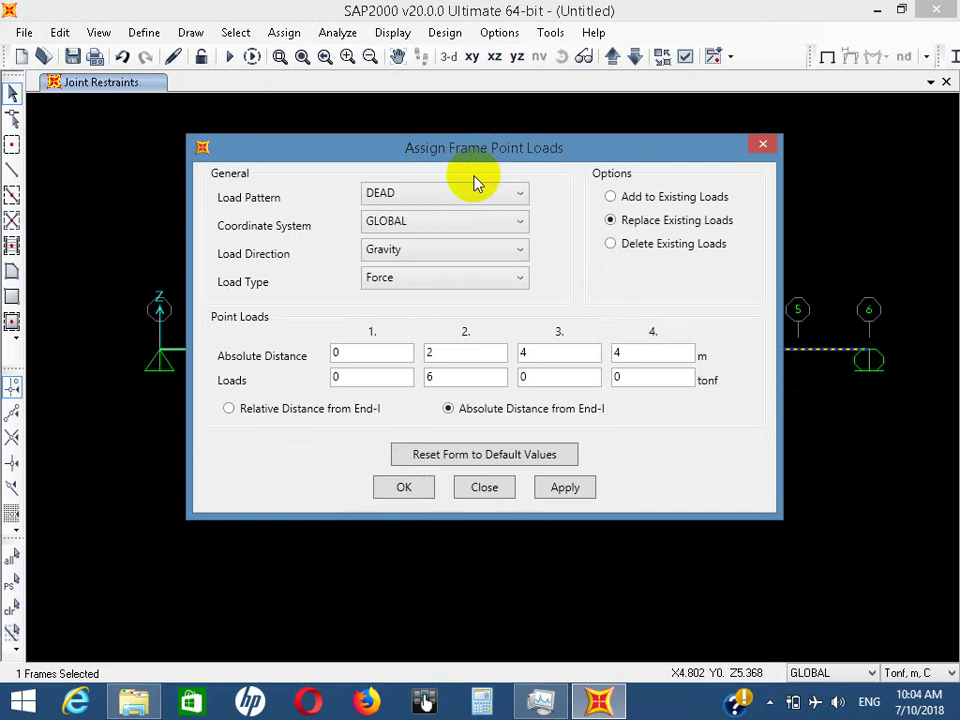
# Set the last span's second point load to 4 tonf at an absolute distance of 1.5 m
pyautogui.click(338, 352)
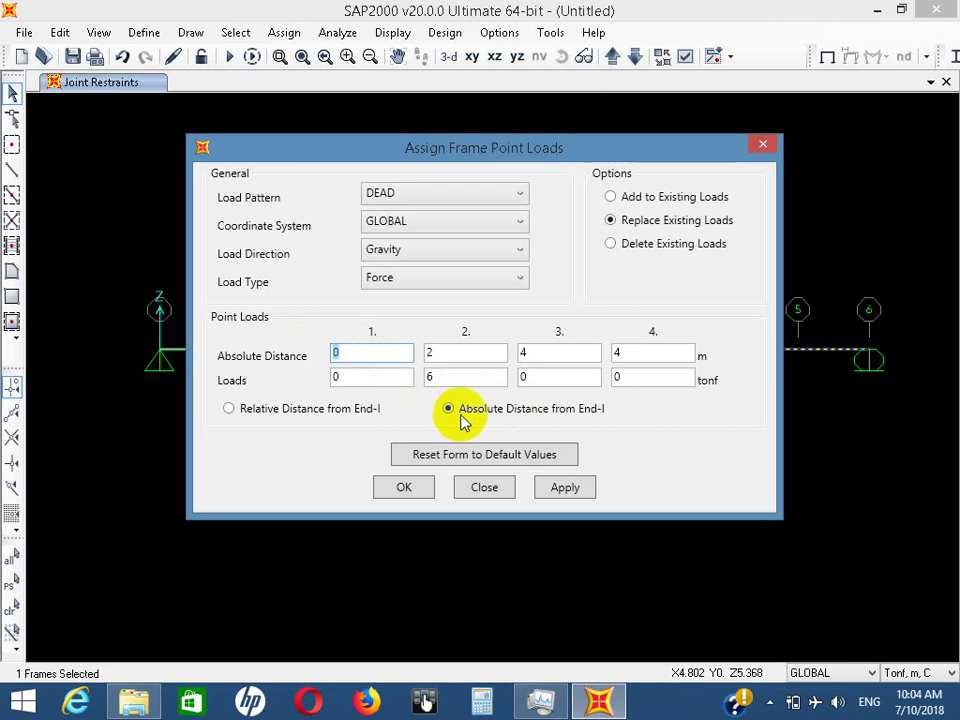
pyautogui.click(299, 338)
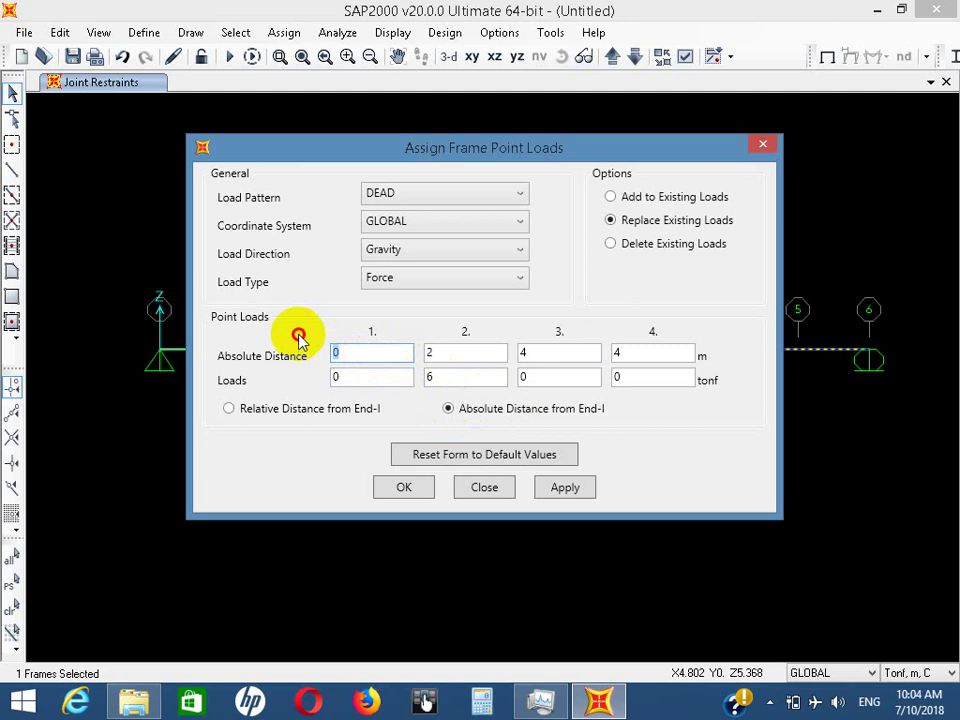
pyautogui.click(443, 355)
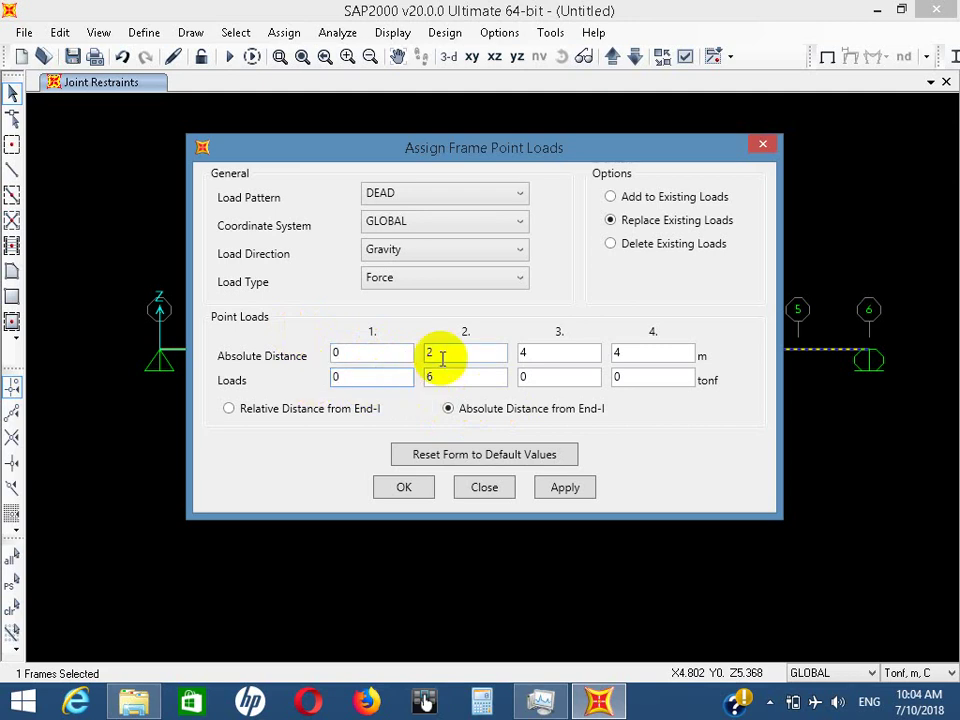
pyautogui.moveTo(443, 357); pyautogui.dragTo(414, 358)
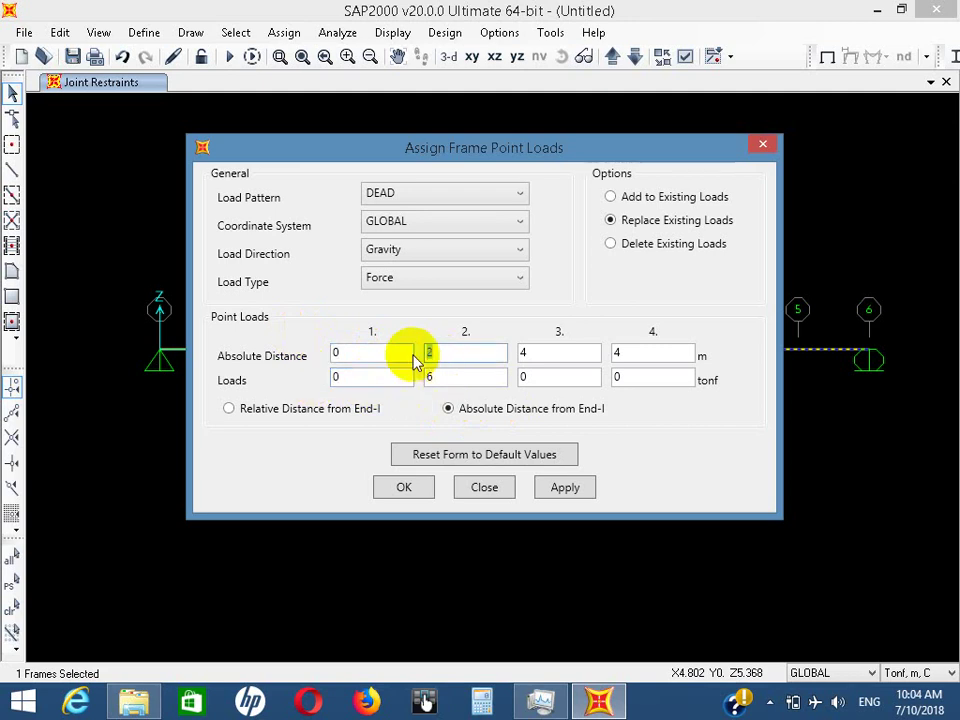
pyautogui.write('1.5')
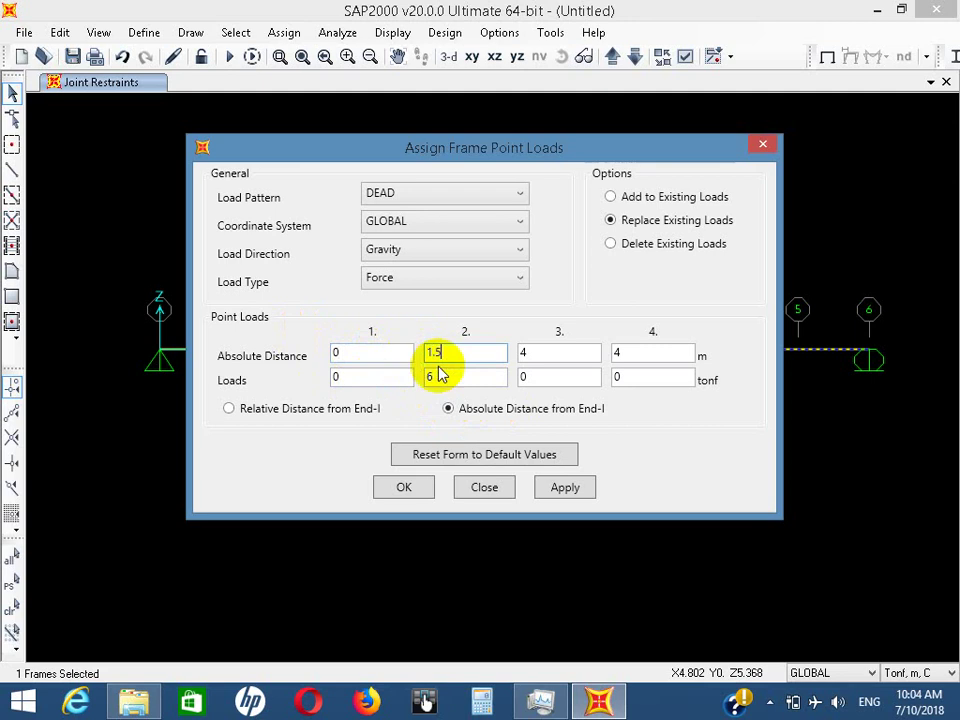
pyautogui.doubleClick(424, 373)
pyautogui.write('4')
# Set the last span's third point load to 4 tonf at an absolute distance of 3.5 m
pyautogui.moveTo(549, 350); pyautogui.dragTo(522, 356)
pyautogui.write('3.05')
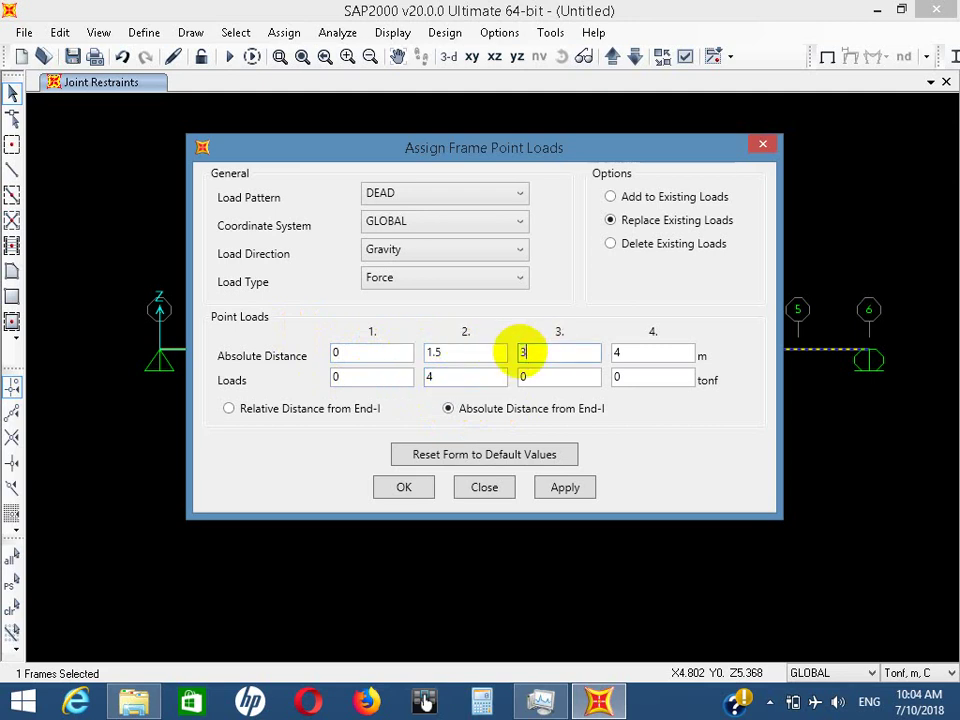
pyautogui.doubleClick(524, 376)
pyautogui.moveTo(588, 352); pyautogui.dragTo(493, 350)
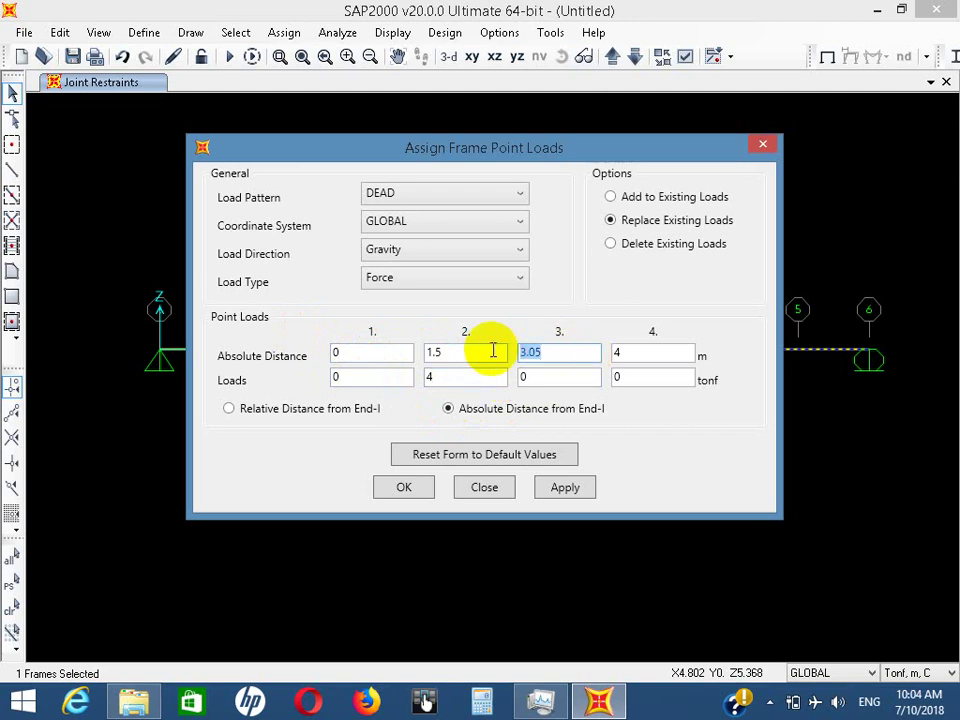
pyautogui.write('3.5')
pyautogui.doubleClick(546, 376)
pyautogui.write('4')
# Set the fourth point load distance to 5 m and apply the point loads to the last span
pyautogui.doubleClick(612, 354)
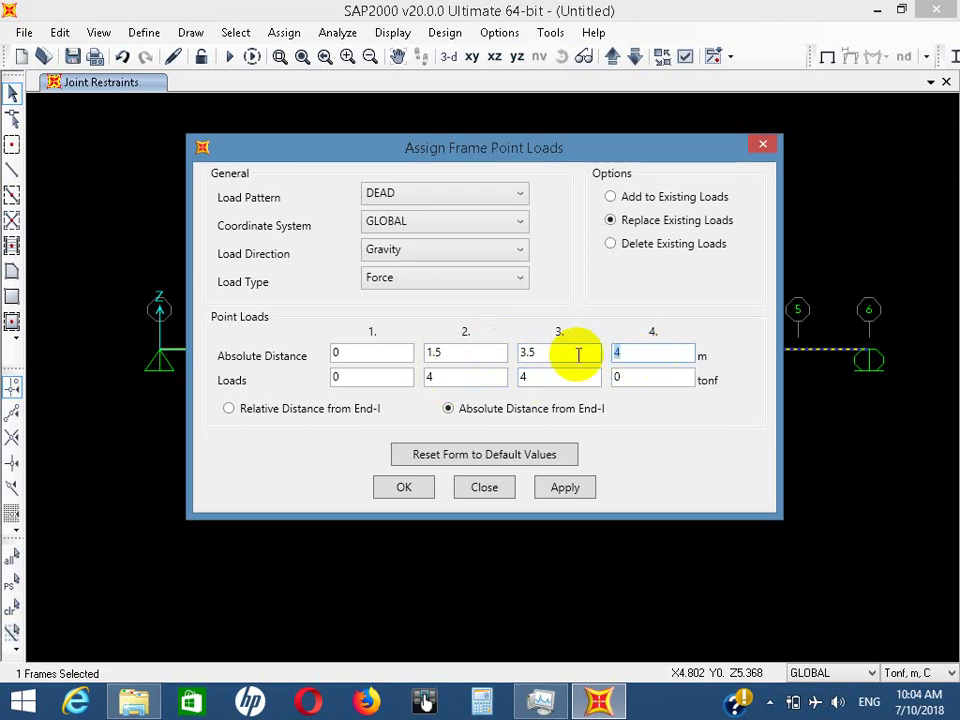
pyautogui.write('5')
pyautogui.click(656, 380)
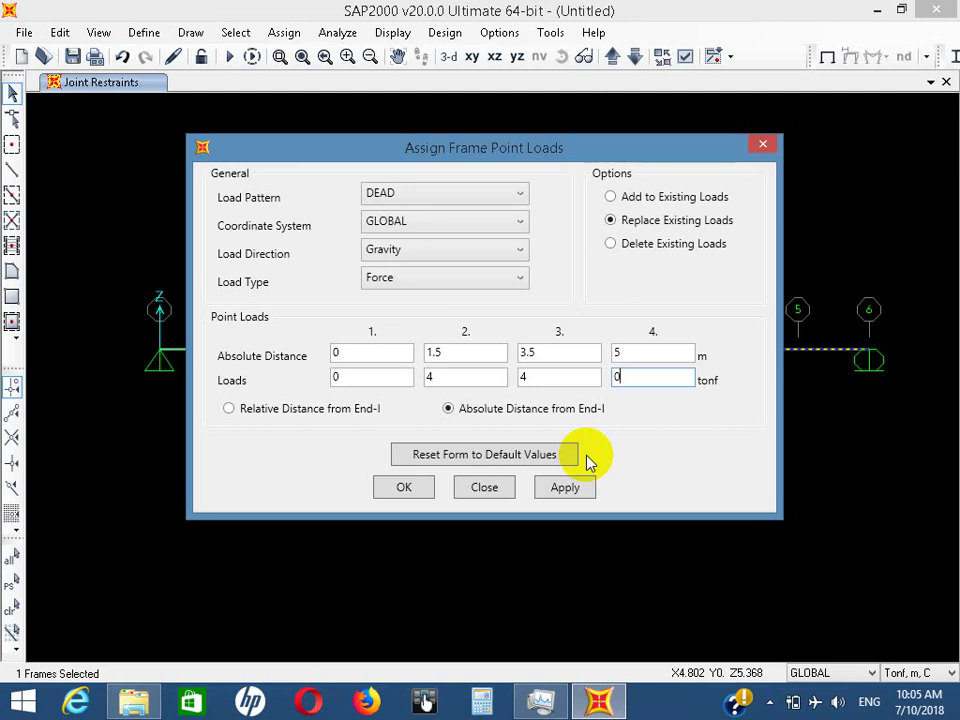
pyautogui.click(810, 542)
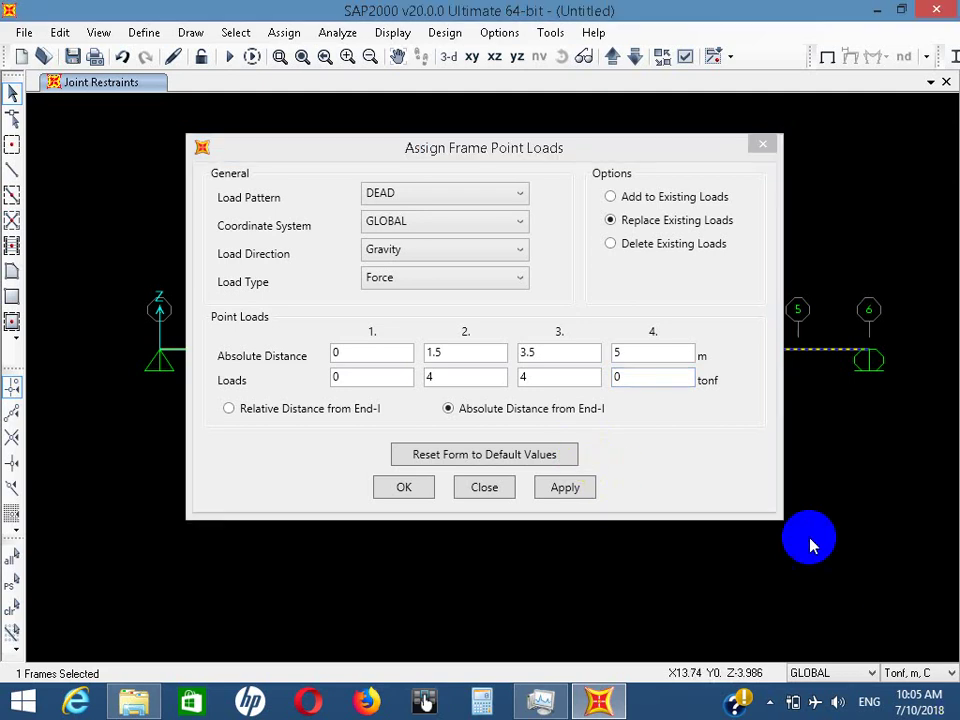
pyautogui.click(568, 486)
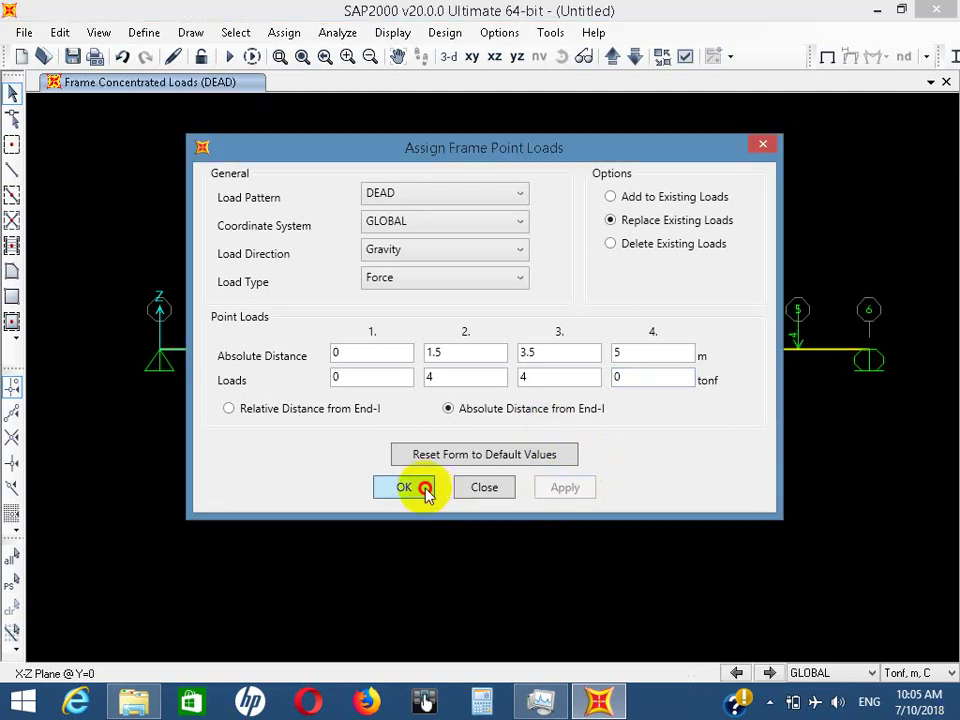
pyautogui.click(422, 489)
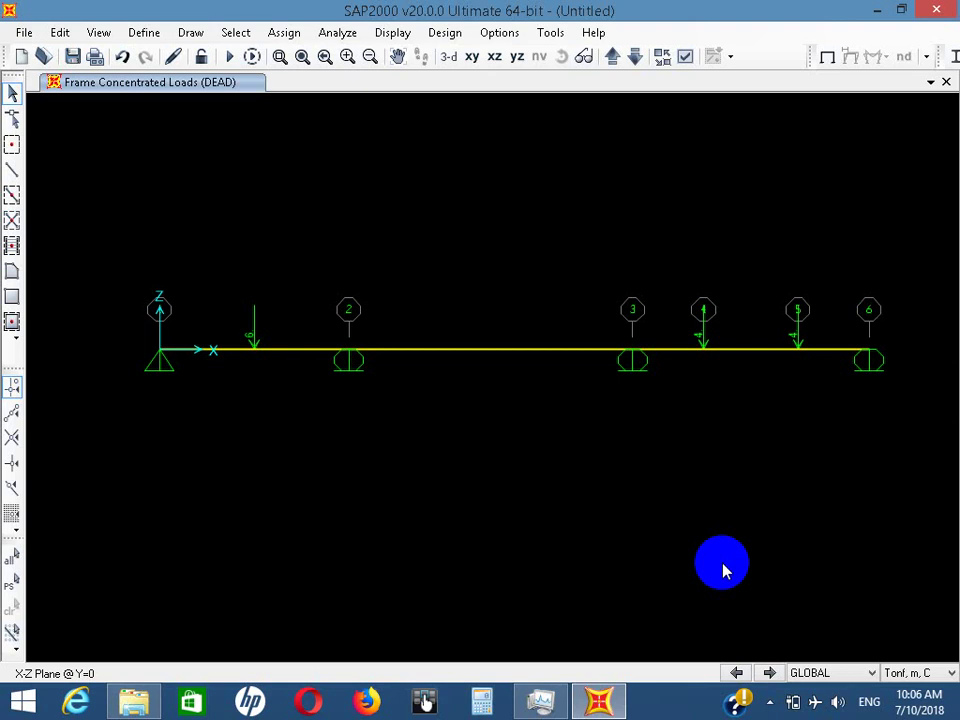
# Clear the selection of the last span and select the first span, ending at grid 2, instead
pyautogui.click(718, 350)
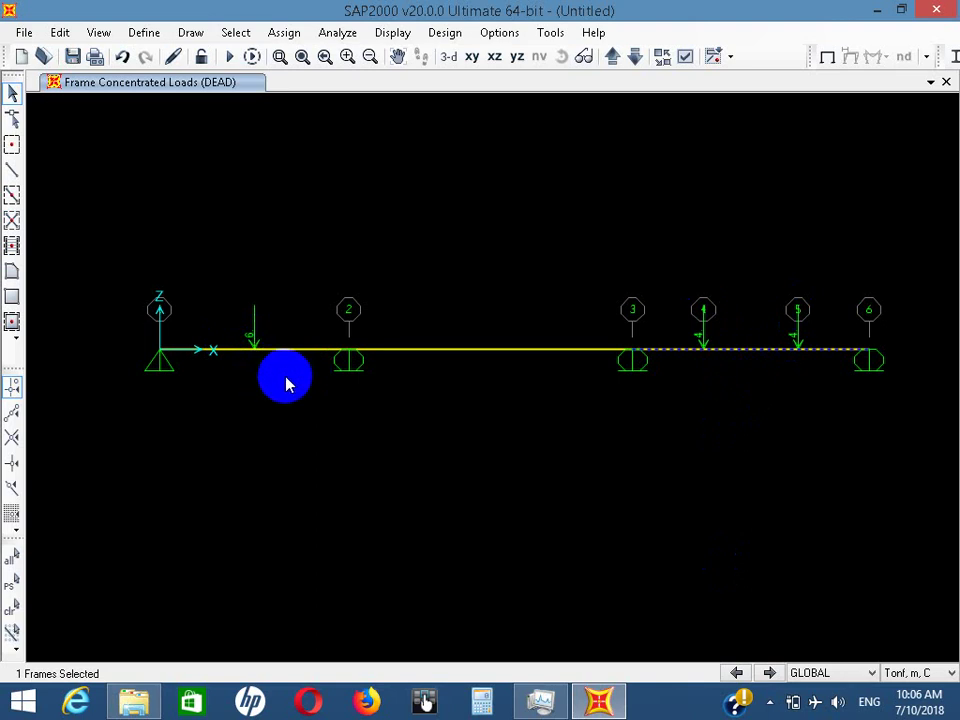
pyautogui.hotkey('ctrl', 'q')
pyautogui.moveTo(293, 388); pyautogui.dragTo(266, 236)
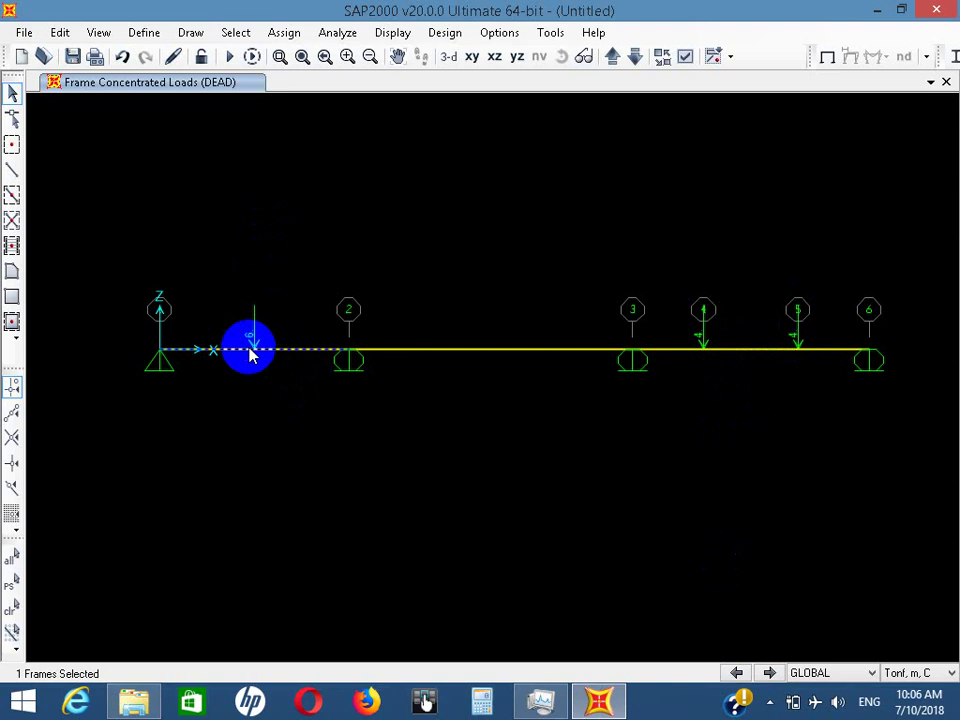
pyautogui.click(285, 33)
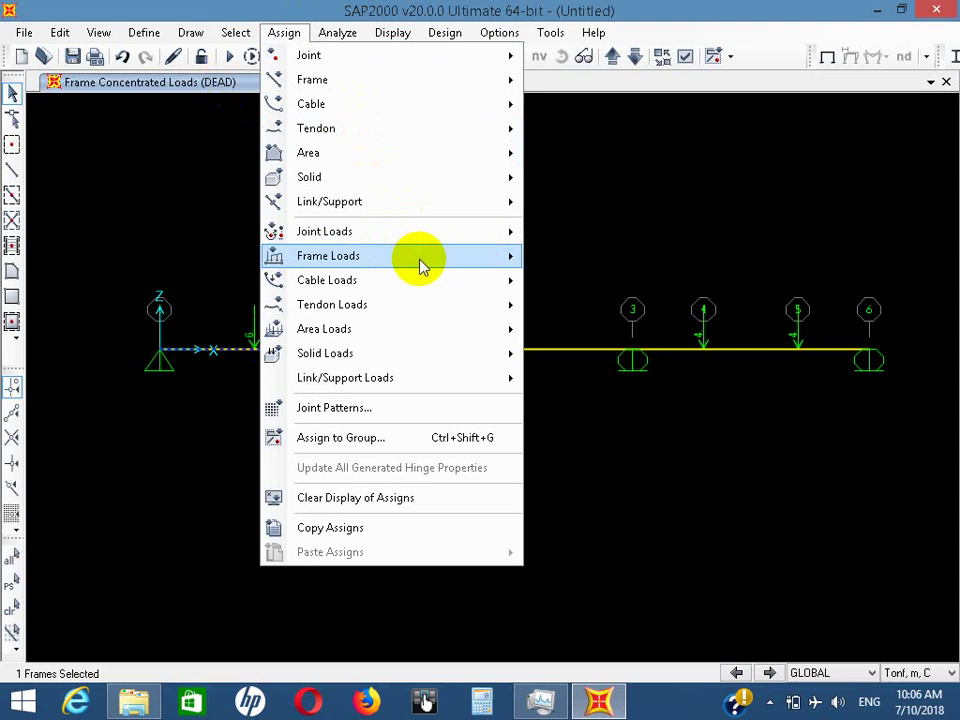
pyautogui.moveTo(482, 261)
pyautogui.click(598, 311)
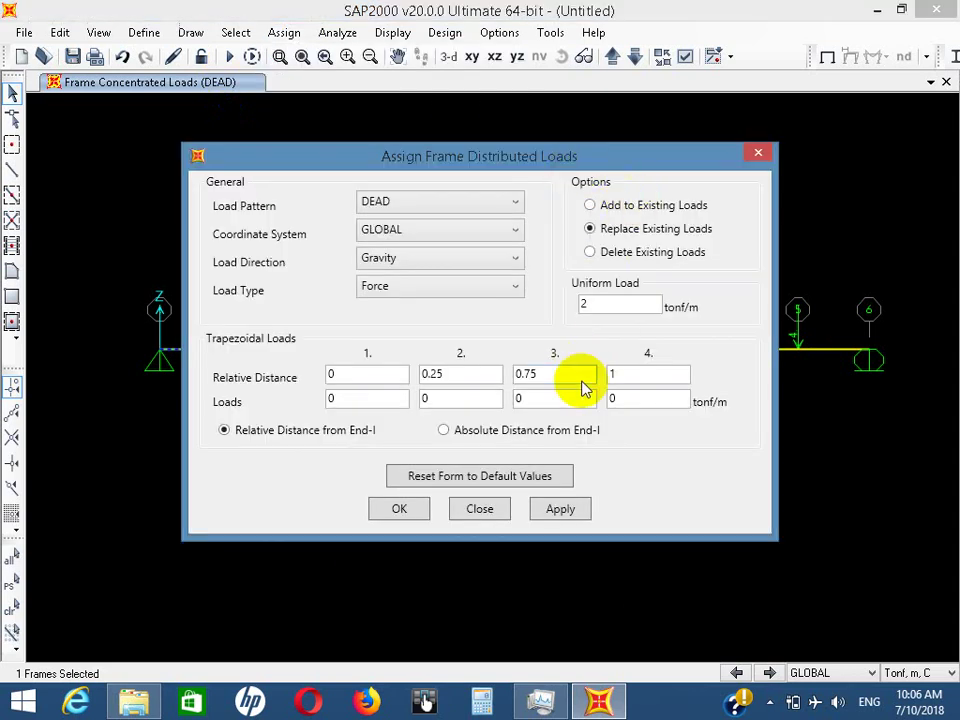
pyautogui.click(479, 509)
# Open the frame point load assignment for the first span and set its second load to 8 tonf at 2 m
pyautogui.click(284, 33)
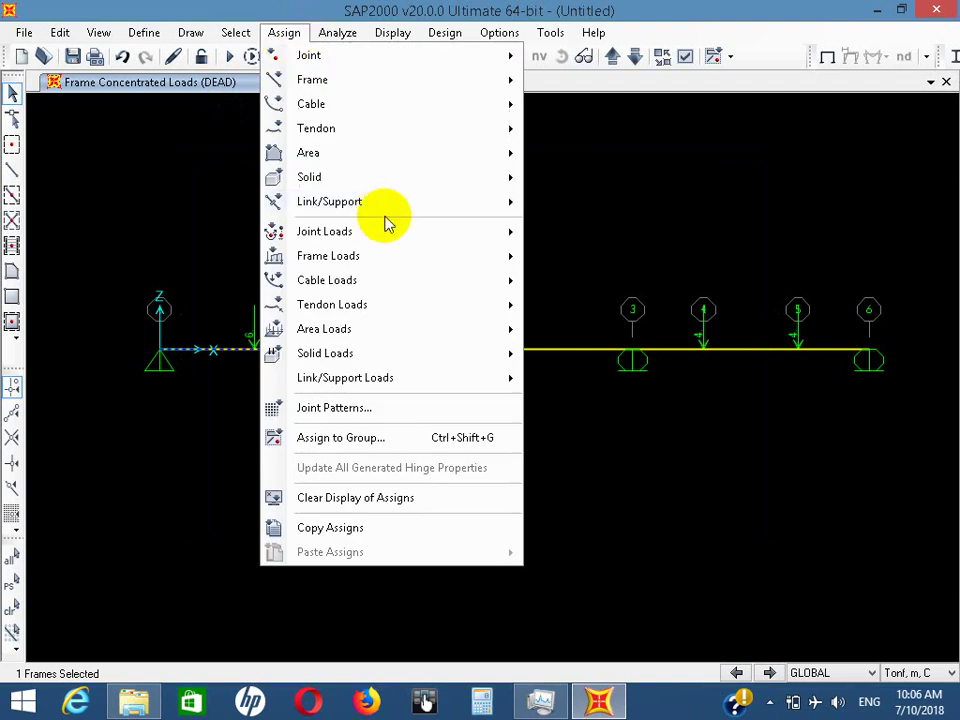
pyautogui.moveTo(392, 257)
pyautogui.click(594, 288)
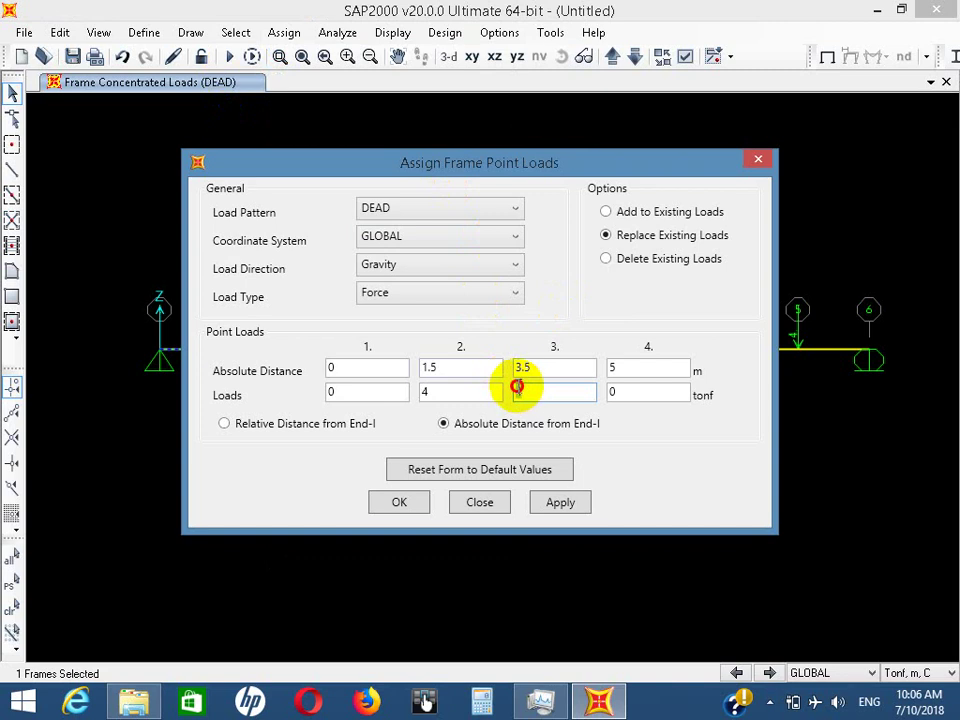
pyautogui.doubleClick(518, 389)
pyautogui.moveTo(428, 163); pyautogui.dragTo(520, 181)
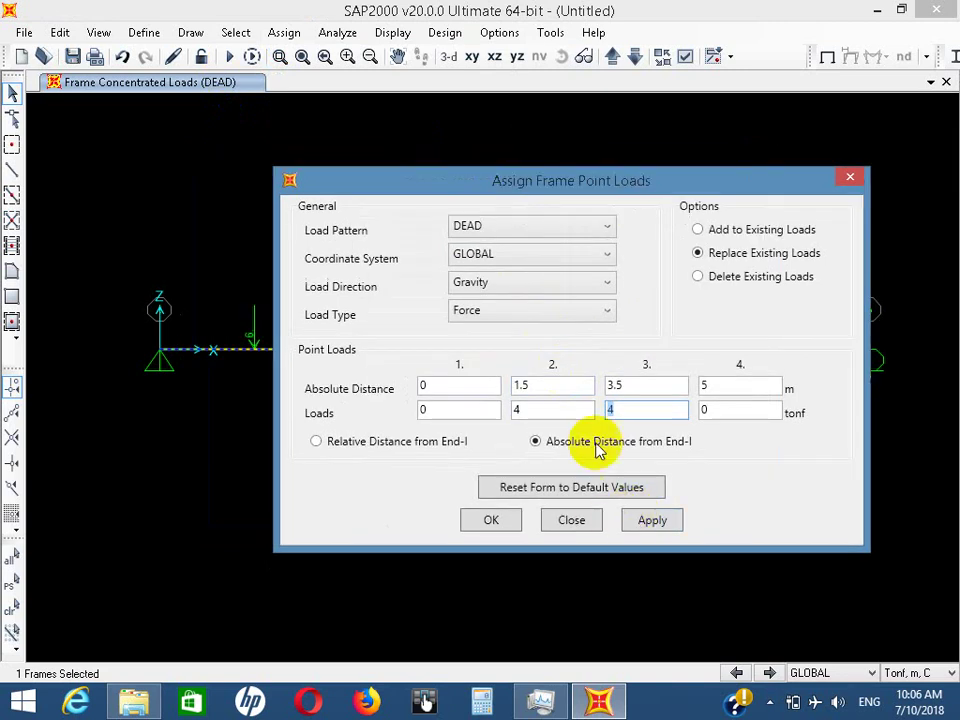
pyautogui.doubleClick(545, 387)
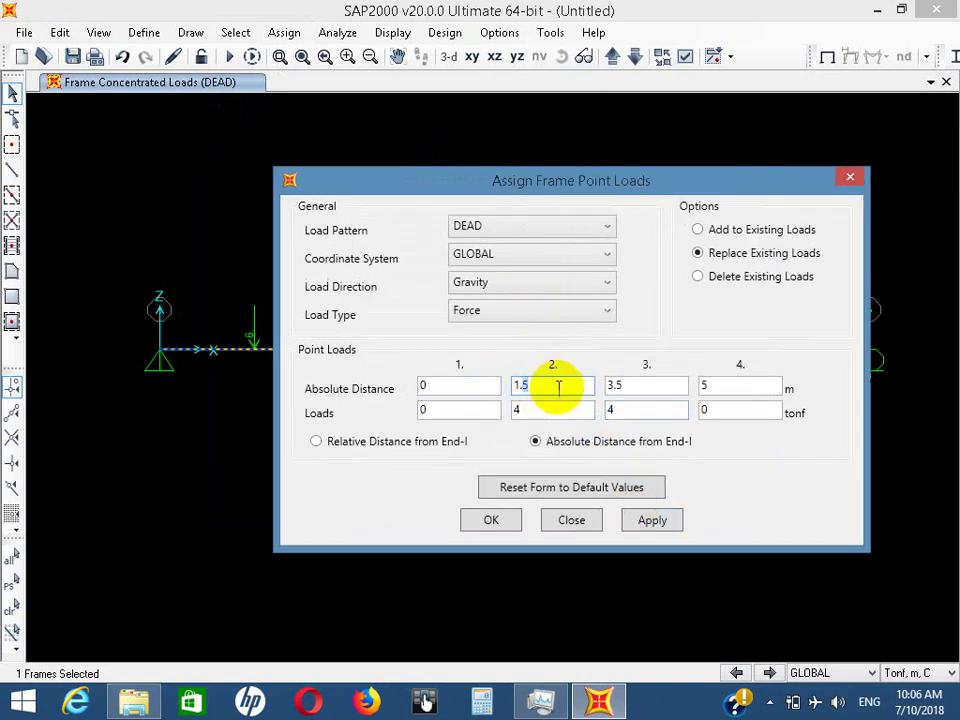
pyautogui.write('2')
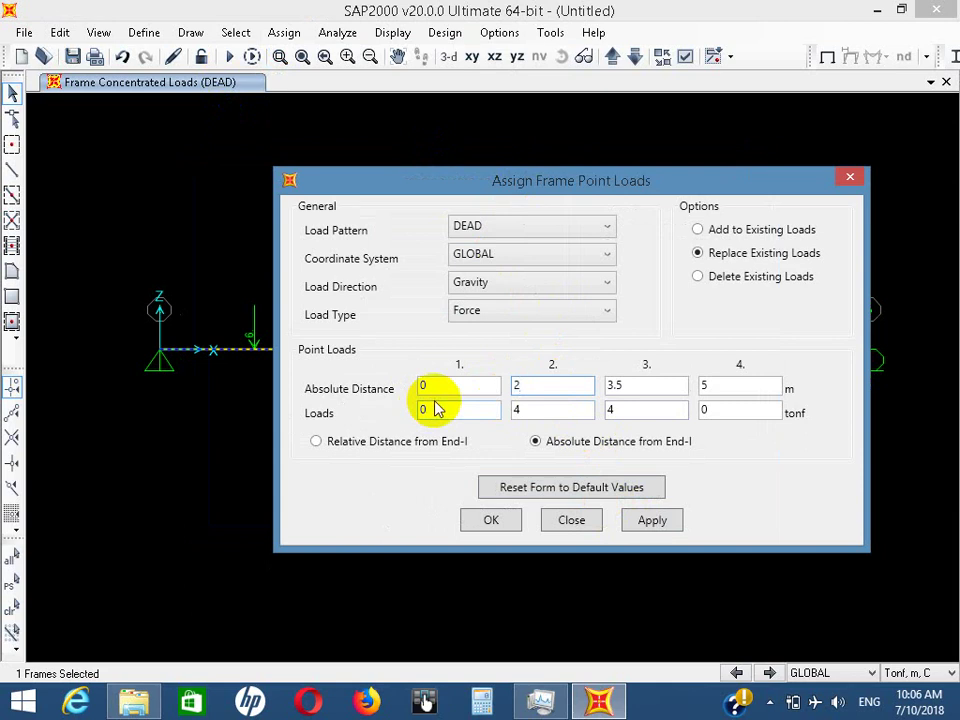
pyautogui.click(467, 403)
pyautogui.moveTo(547, 404); pyautogui.dragTo(499, 413)
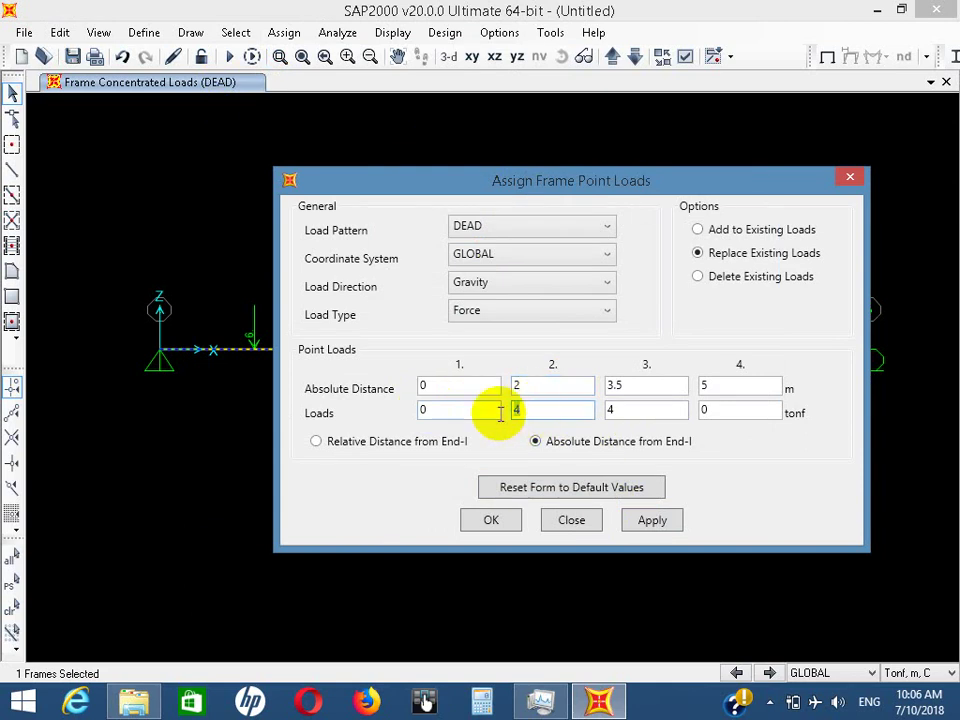
pyautogui.write('8')
# Set the third point load to 0 tonf at 4 m and the fourth point load distance to 4 m
pyautogui.moveTo(655, 386); pyautogui.dragTo(561, 377)
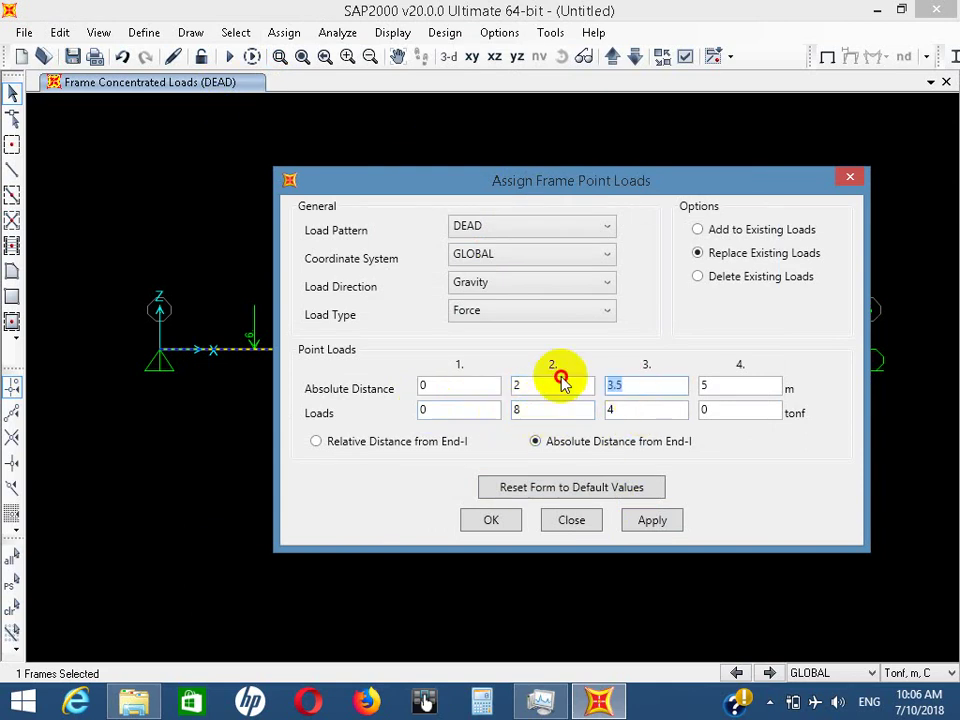
pyautogui.write('4')
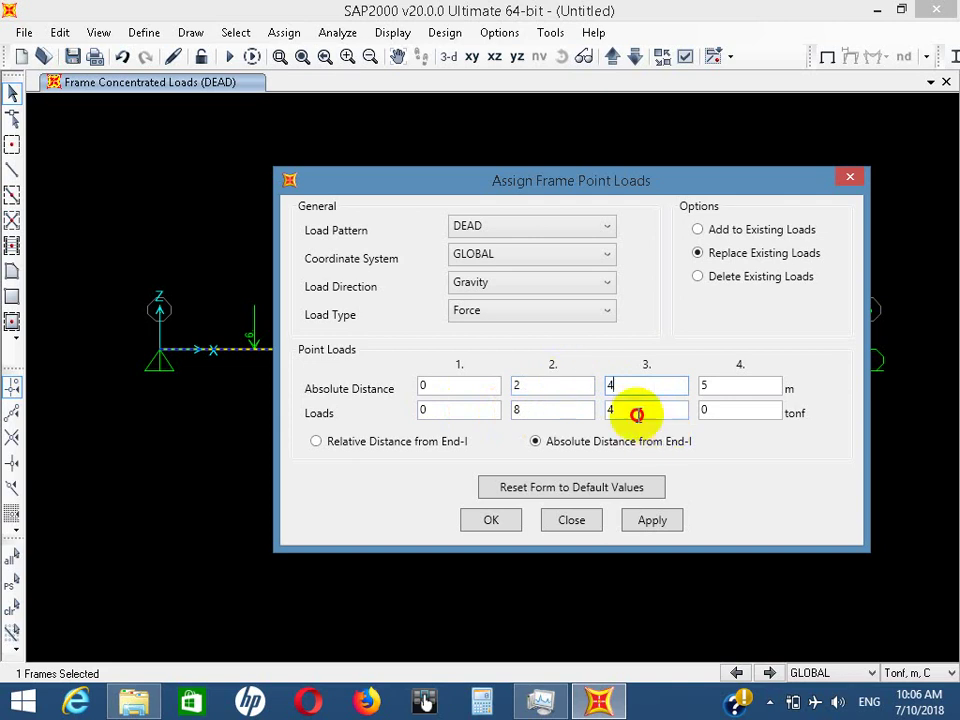
pyautogui.moveTo(652, 410); pyautogui.dragTo(540, 388)
pyautogui.write('0')
pyautogui.moveTo(707, 384); pyautogui.dragTo(677, 383)
pyautogui.write('4')
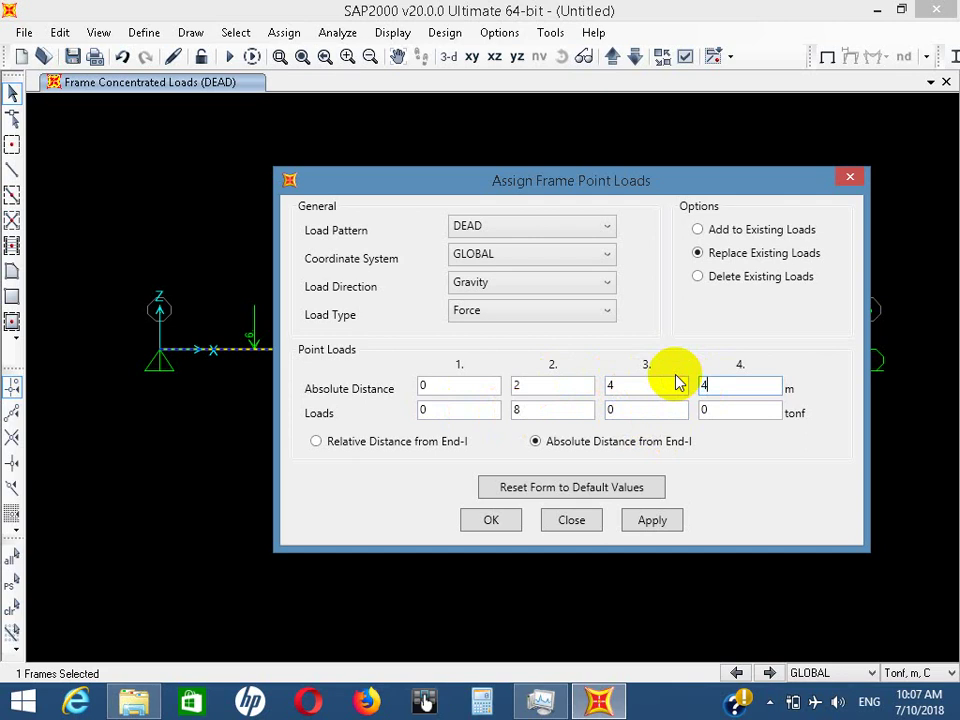
pyautogui.click(739, 409)
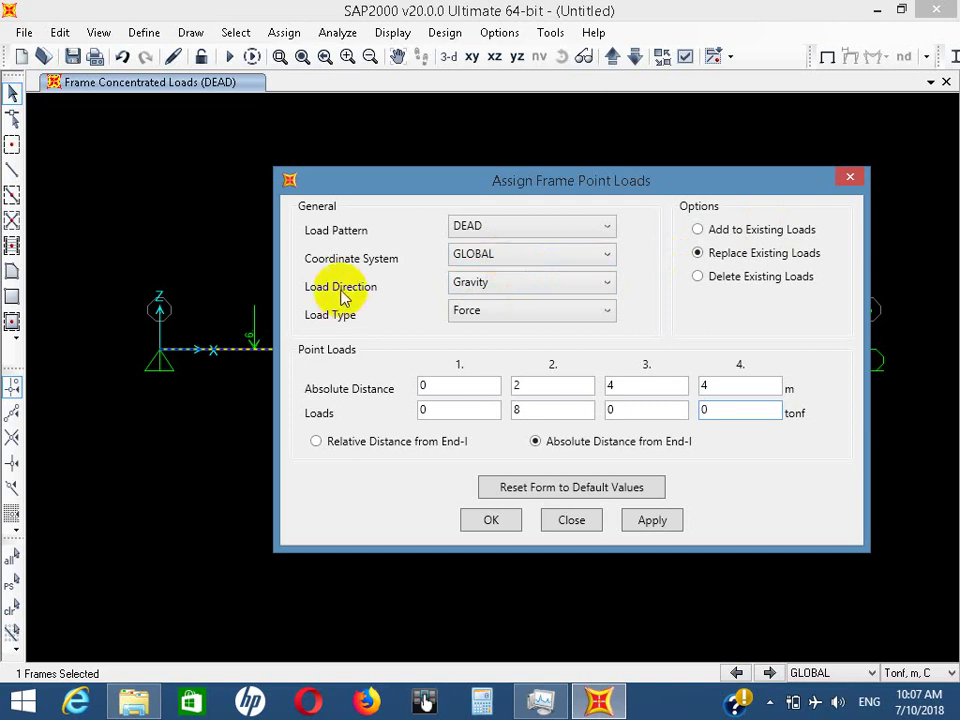
pyautogui.click(501, 284)
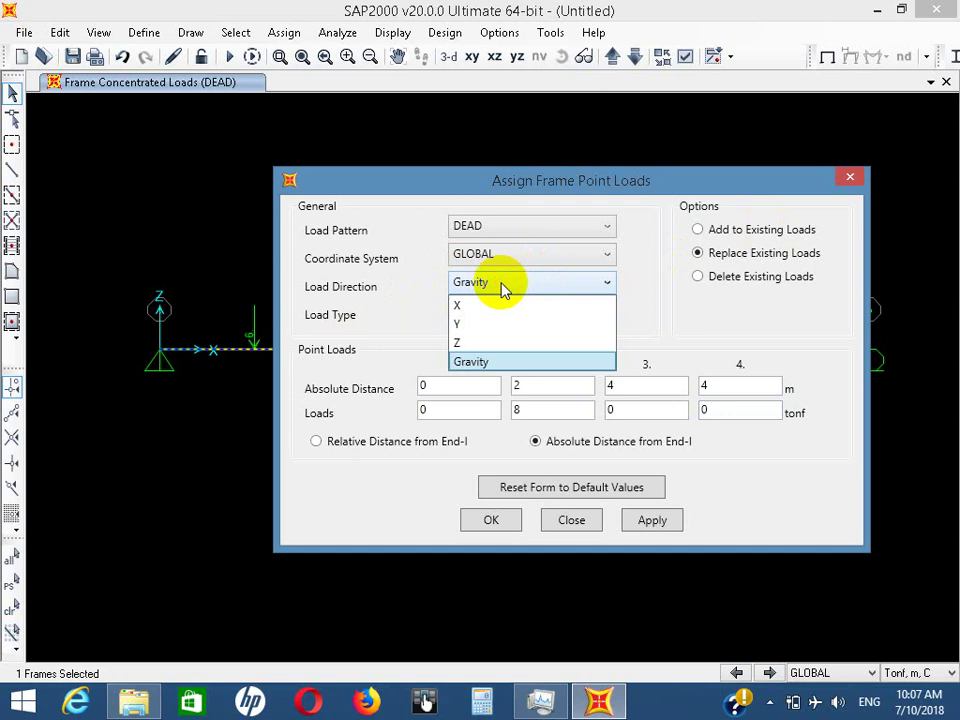
pyautogui.click(505, 343)
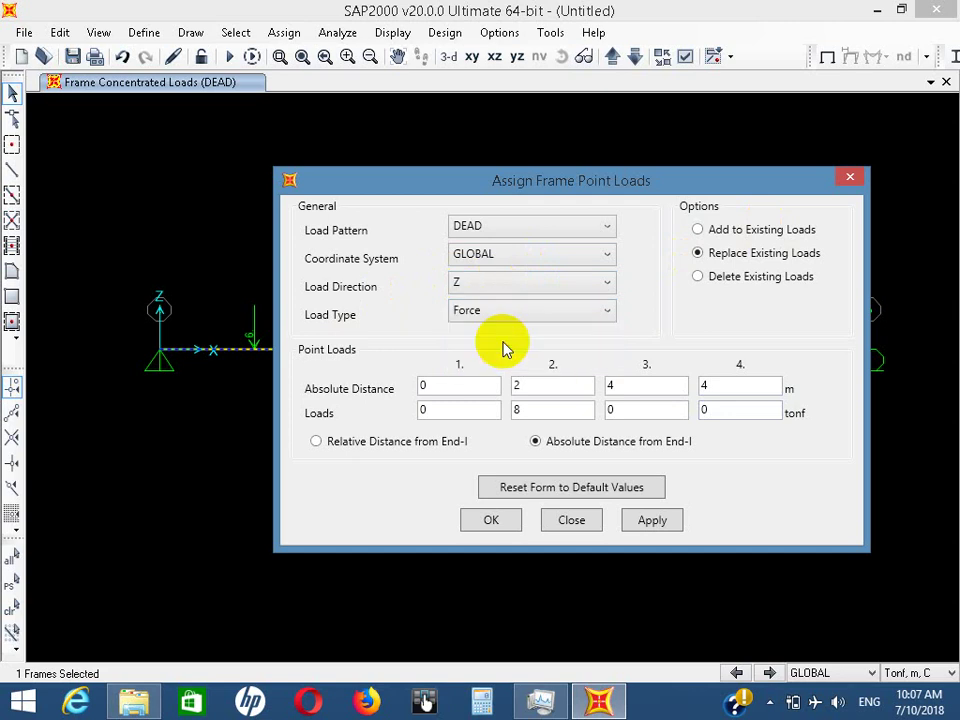
pyautogui.click(512, 410)
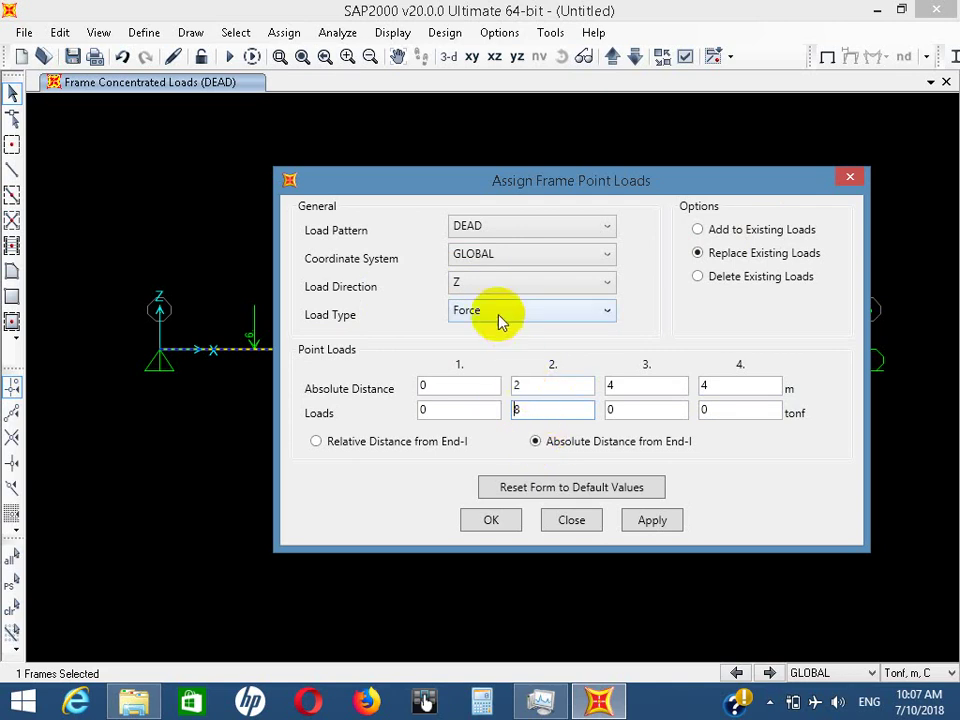
pyautogui.click(495, 282)
pyautogui.click(492, 361)
# Apply the DEAD gravity point loads to the first span and close the assignment
pyautogui.click(650, 520)
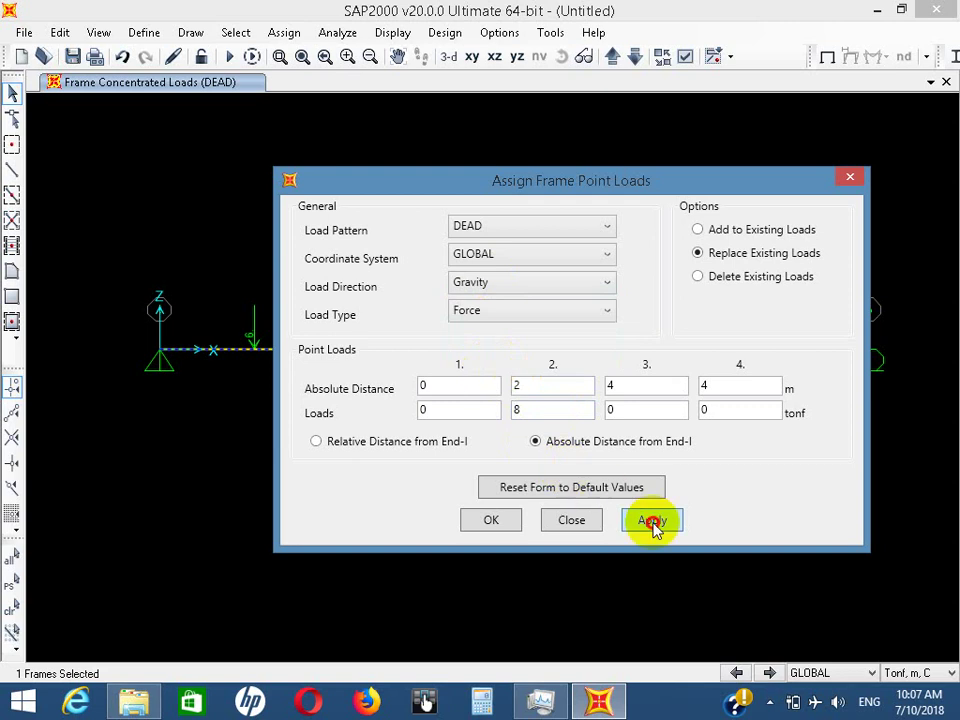
pyautogui.click(551, 519)
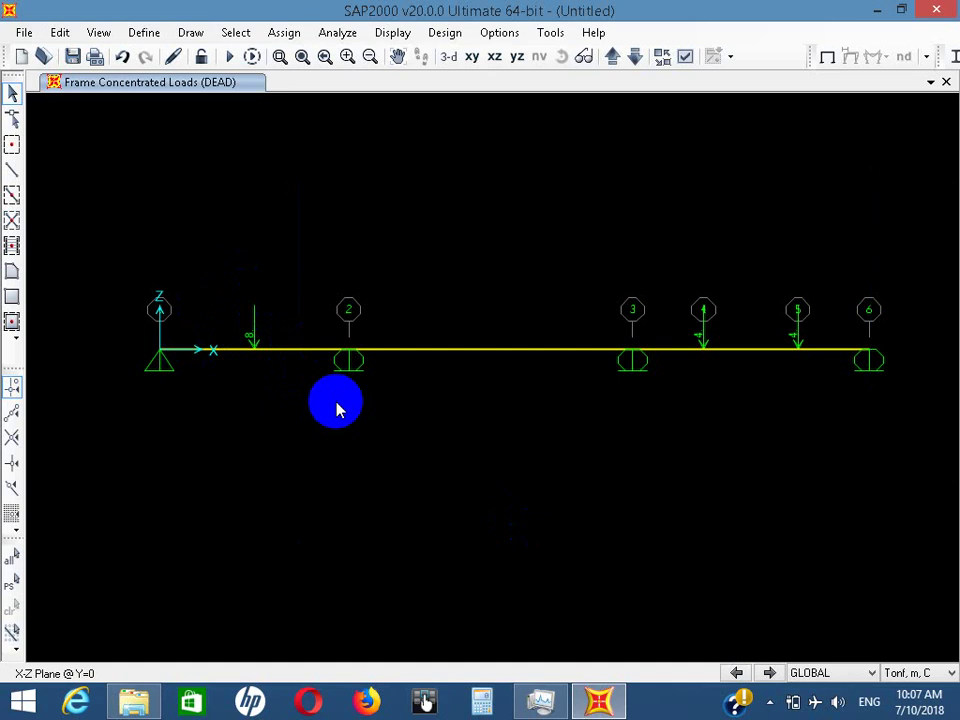
# Display the DEAD span loading forces on the frame objects, with joint loads and loading values shown
pyautogui.click(390, 34)
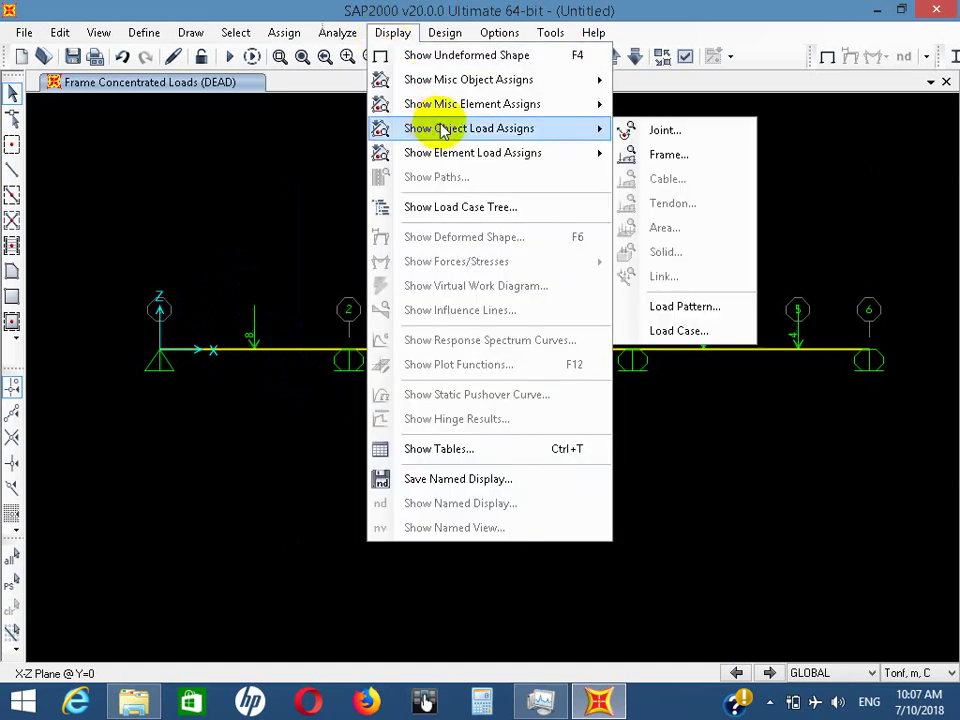
pyautogui.moveTo(544, 131)
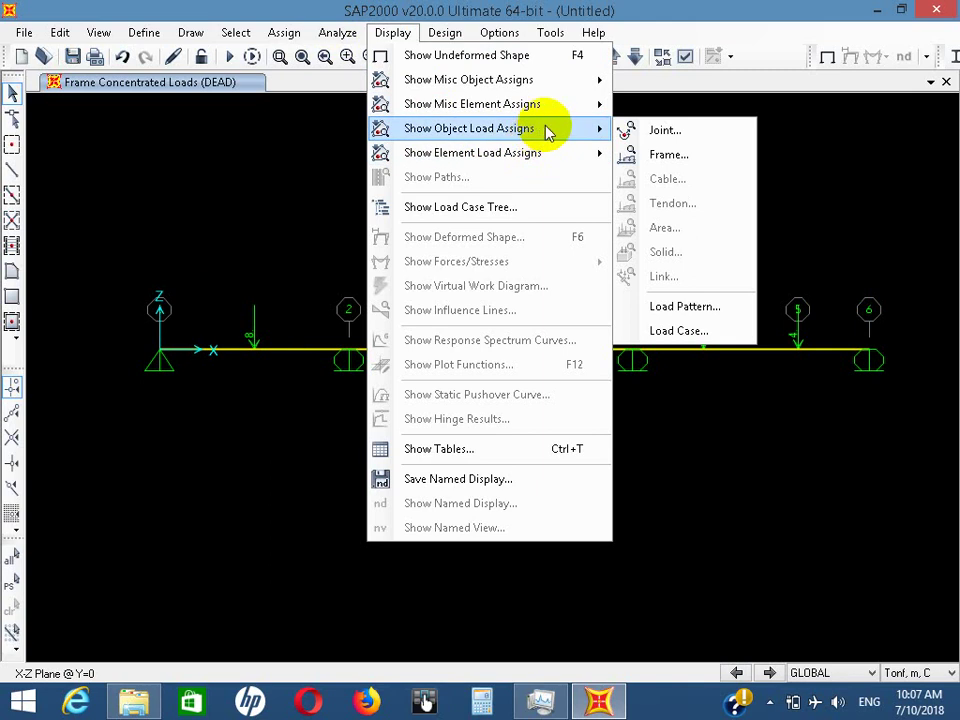
pyautogui.click(668, 155)
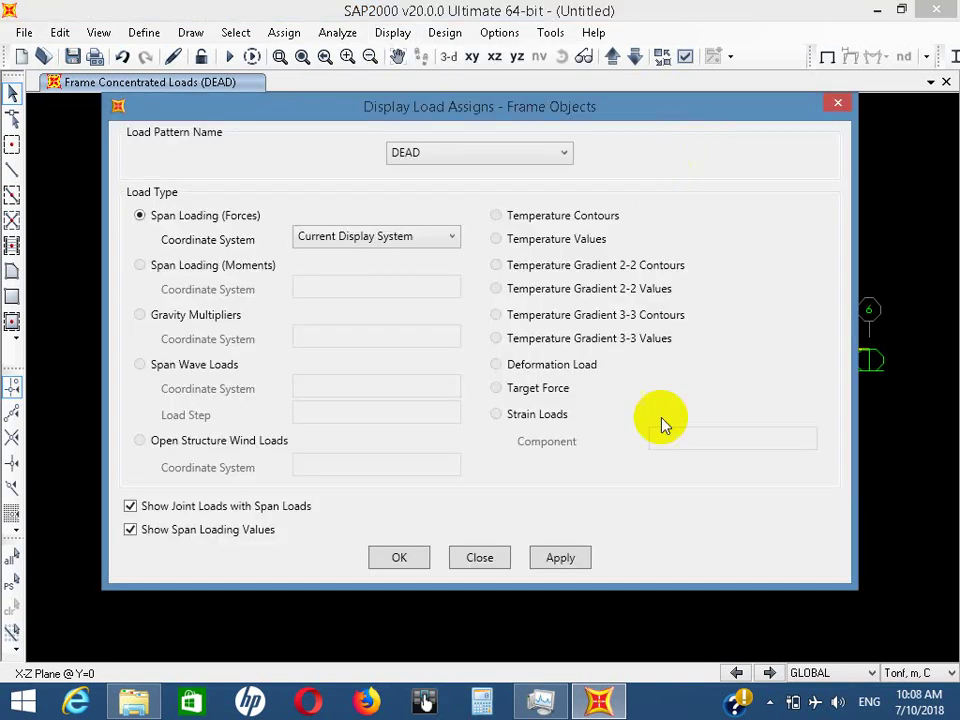
pyautogui.click(568, 560)
pyautogui.click(410, 560)
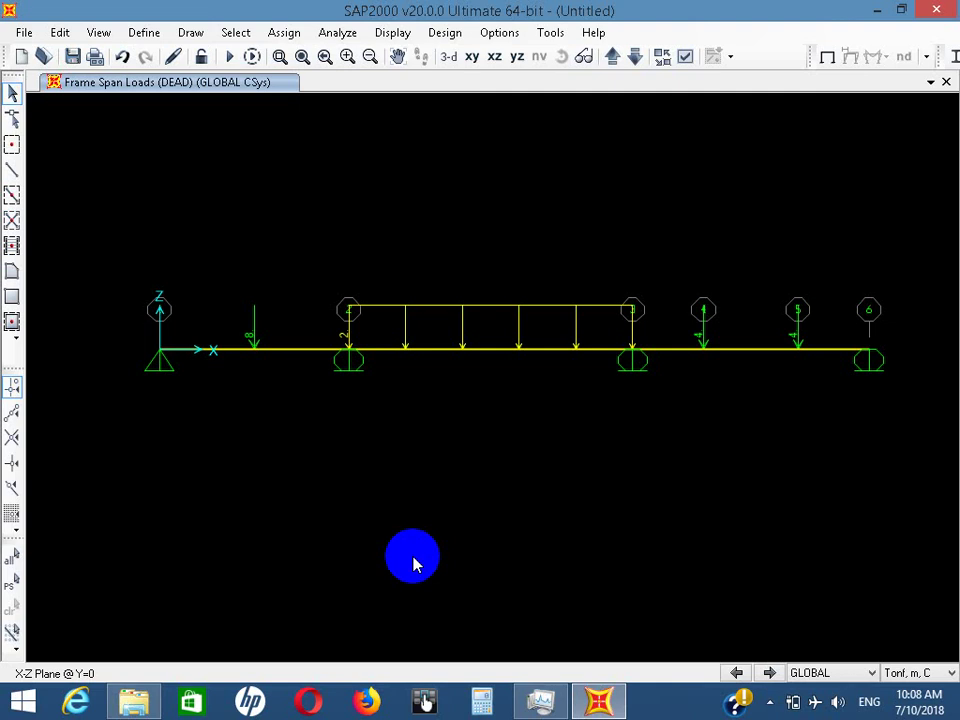
# Reopen the frame load display settings and reapply the DEAD span loading forces view
pyautogui.click(390, 32)
pyautogui.moveTo(490, 128)
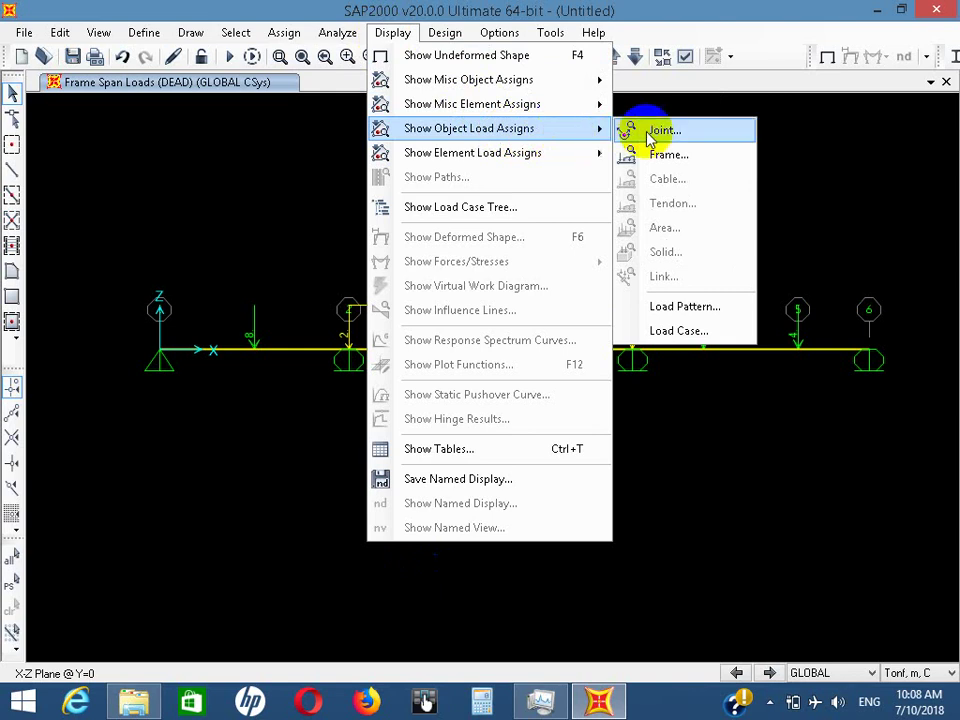
pyautogui.click(675, 157)
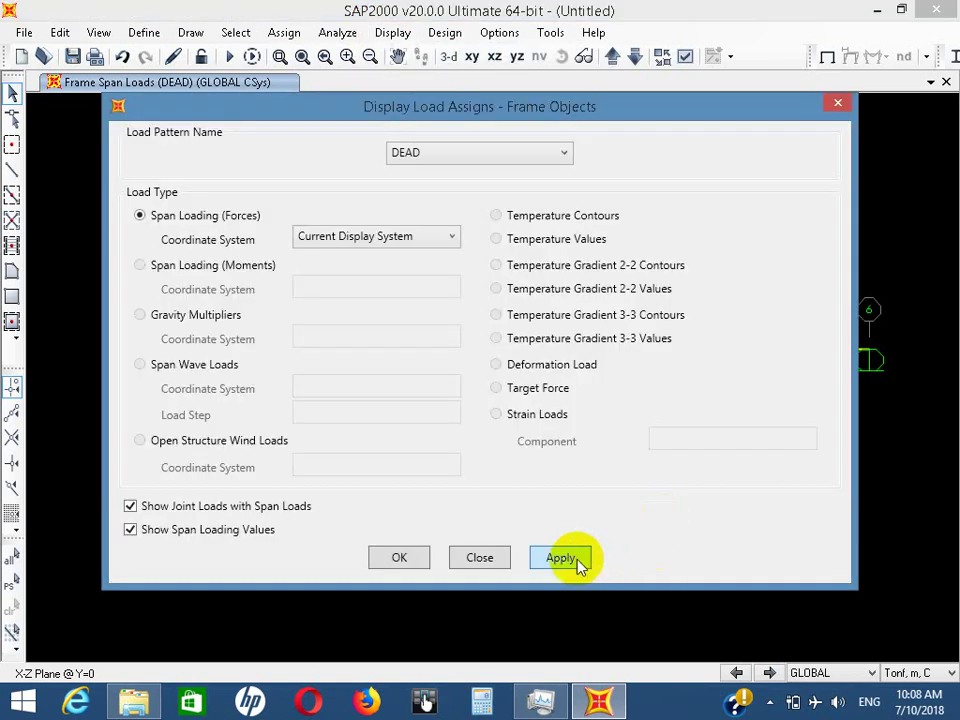
pyautogui.click(578, 563)
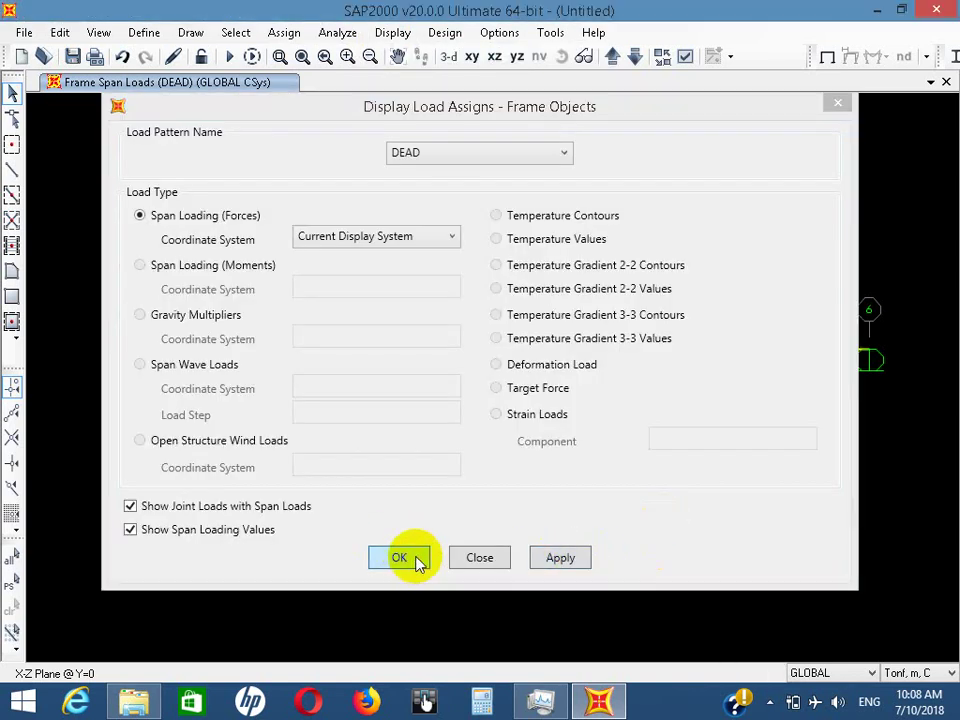
pyautogui.click(400, 558)
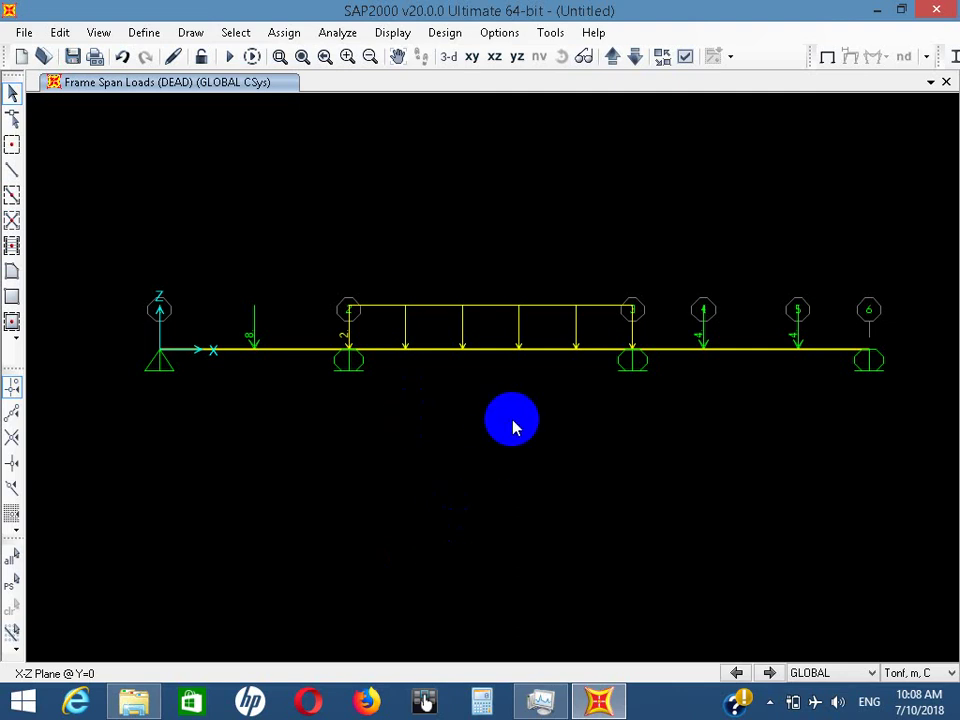
# Inspect the first span's location, assignments, loads and design information and close it without changes
pyautogui.rightClick(265, 355)
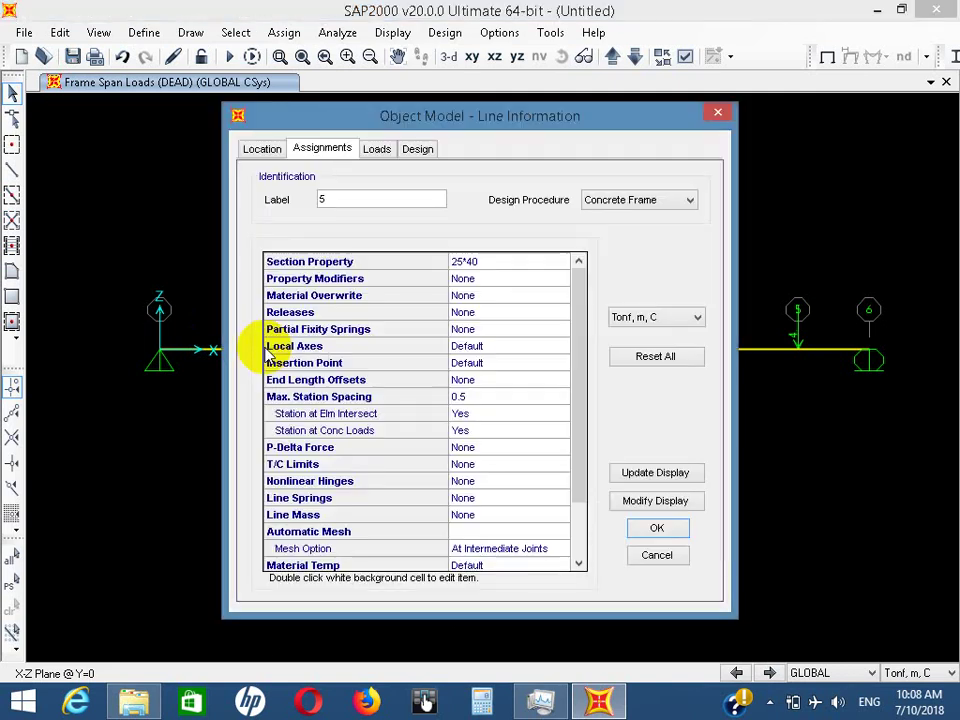
pyautogui.click(263, 152)
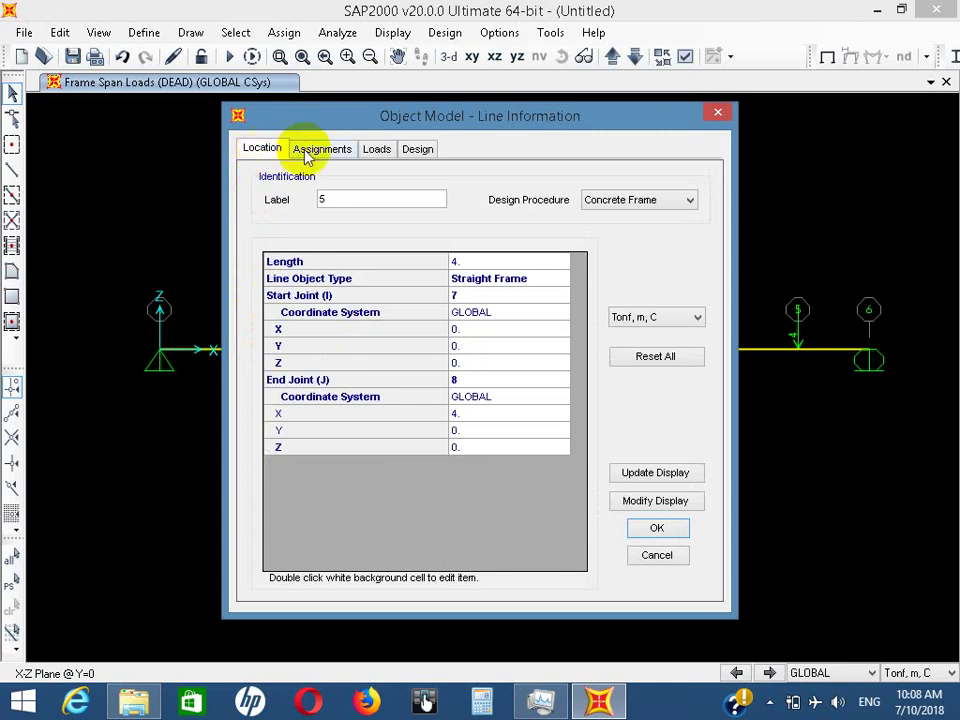
pyautogui.click(309, 155)
pyautogui.click(375, 152)
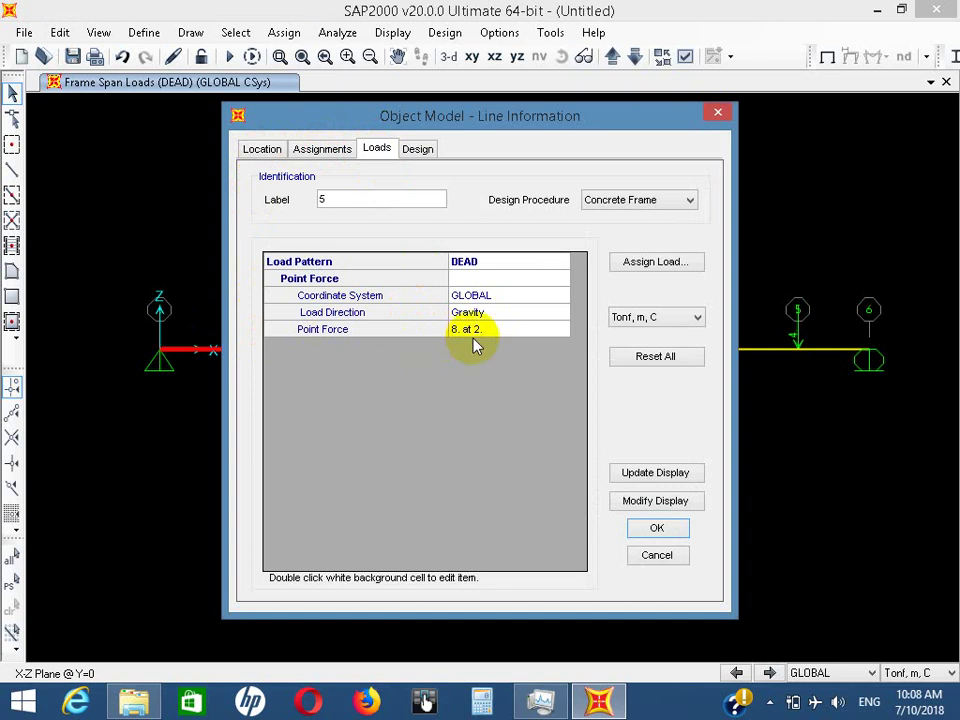
pyautogui.click(412, 155)
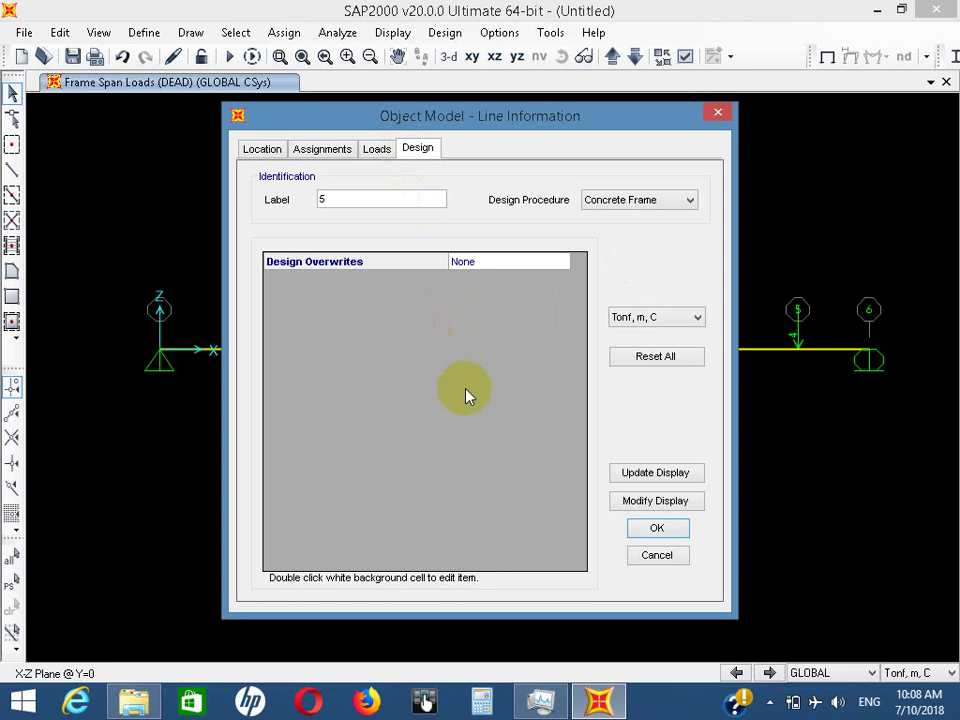
pyautogui.click(670, 557)
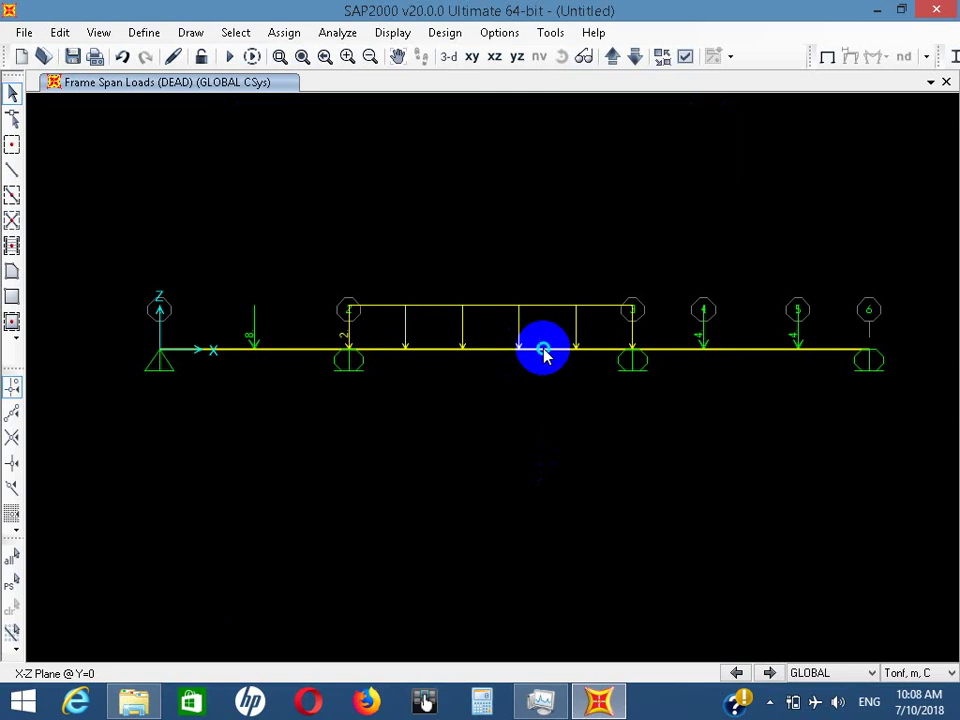
# Check the middle span's section assignments and DEAD loads in its line information and close it without changes
pyautogui.rightClick(543, 350)
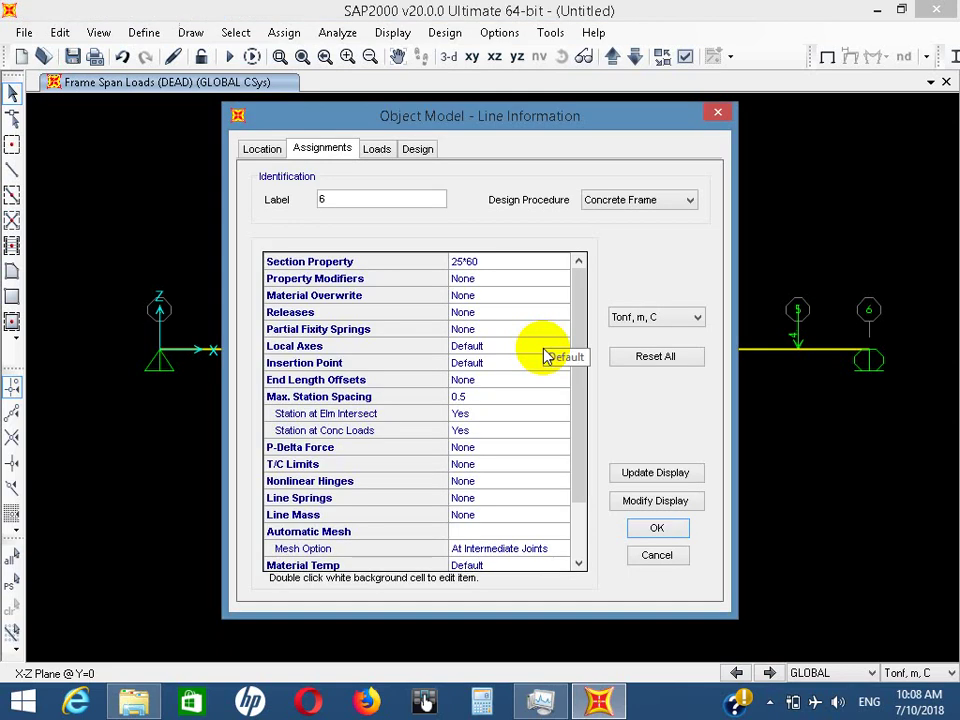
pyautogui.click(376, 148)
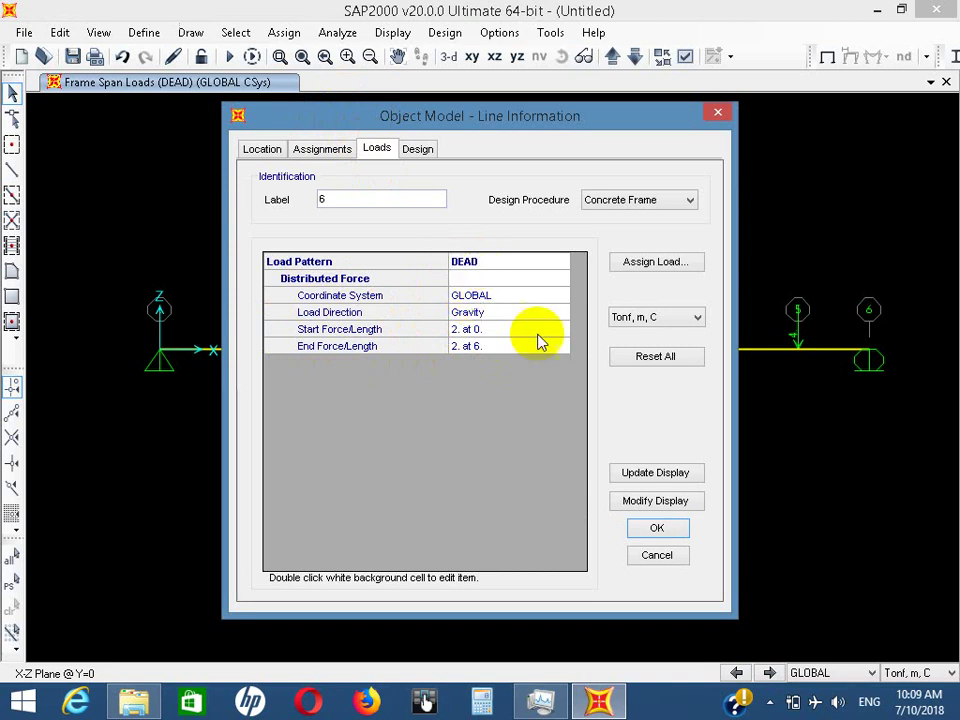
pyautogui.click(657, 555)
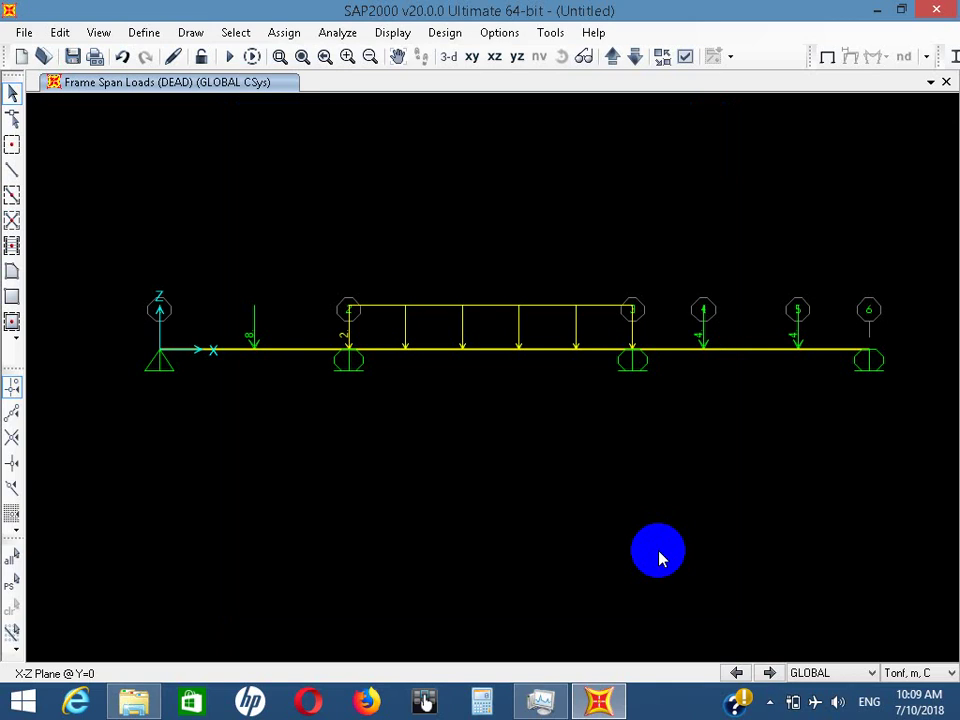
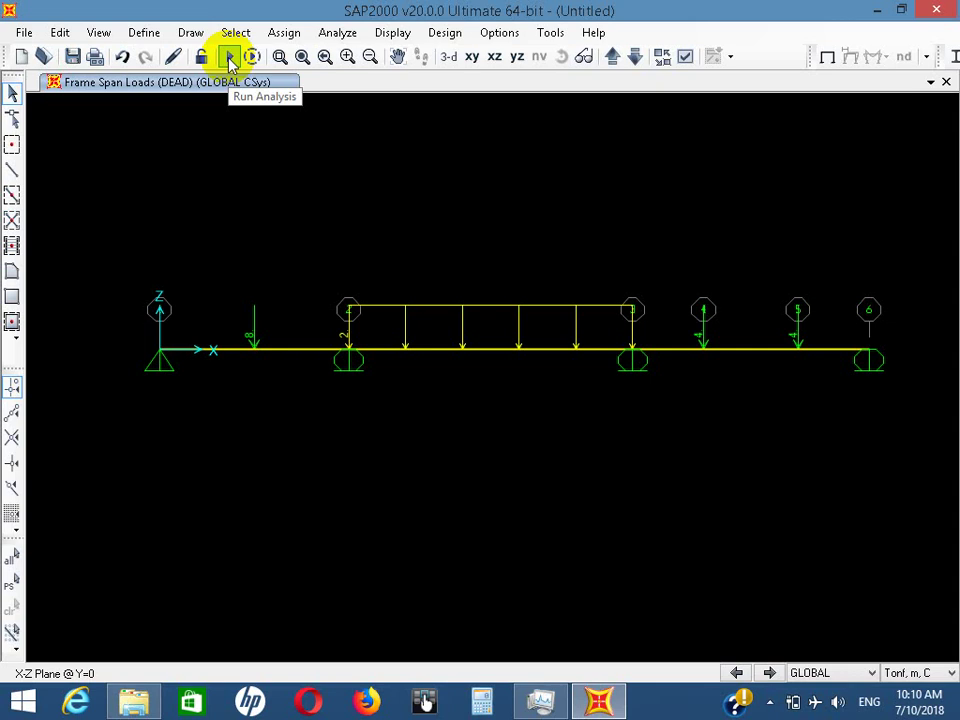
pyautogui.click(337, 32)
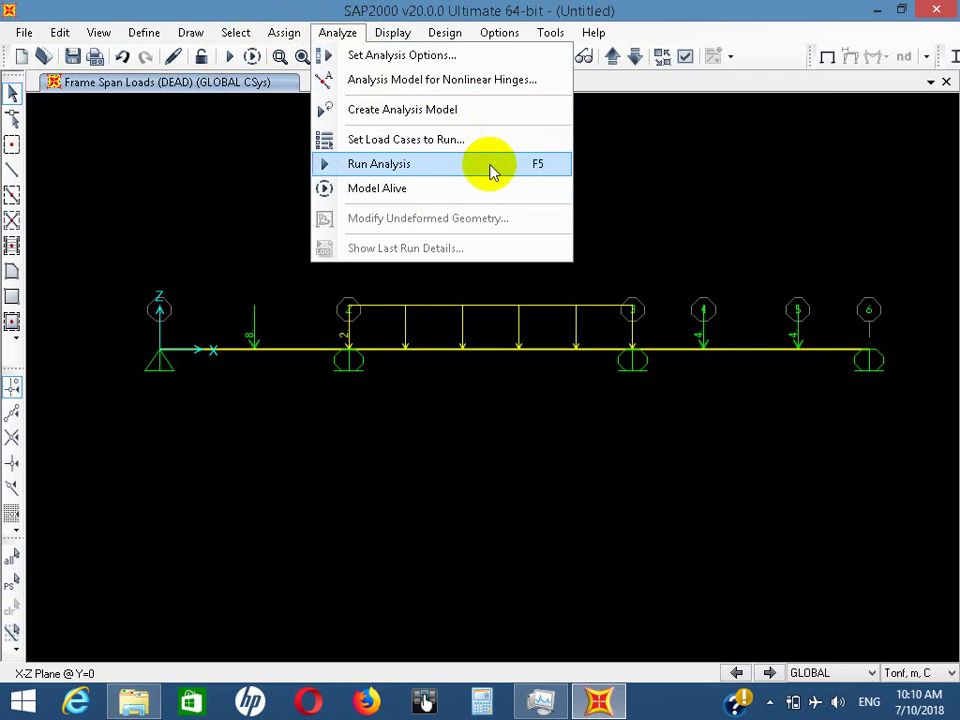
pyautogui.click(243, 97)
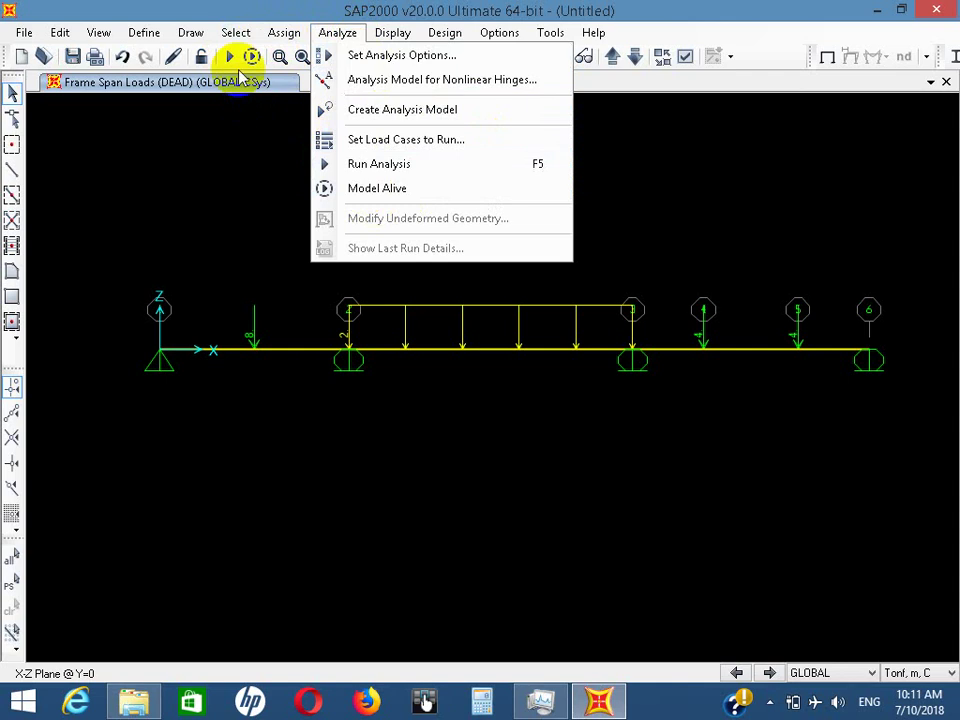
pyautogui.click(231, 58)
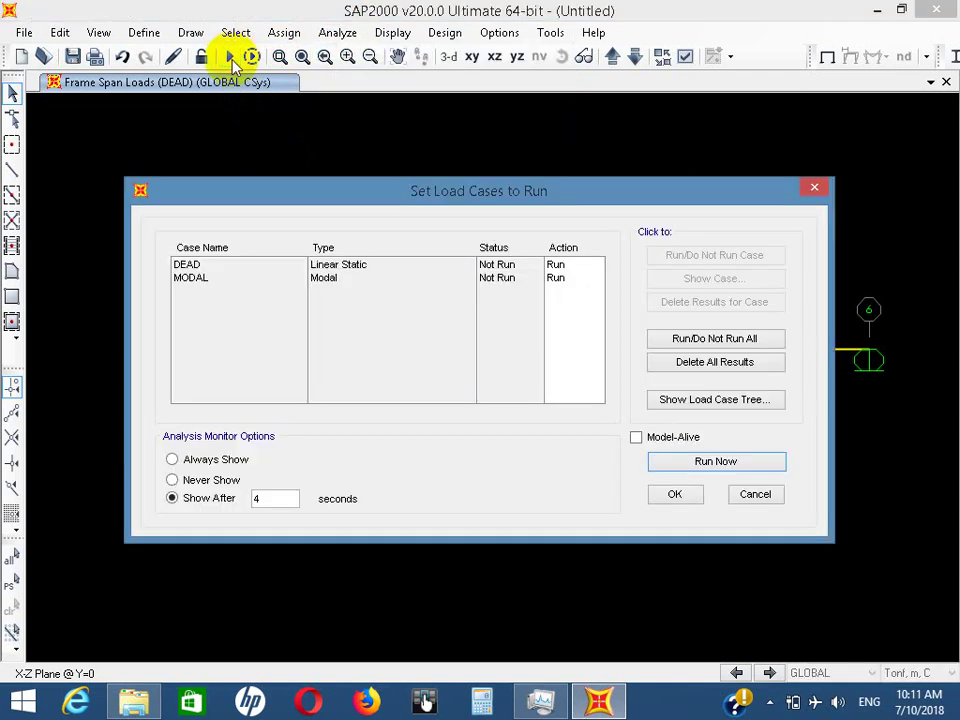
pyautogui.click(226, 266)
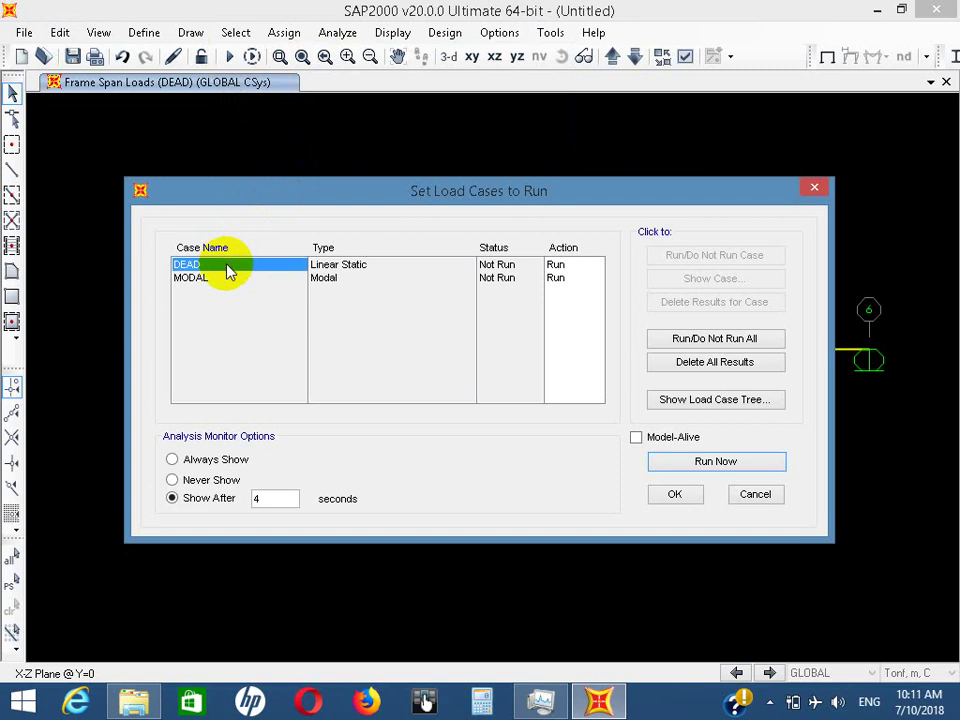
pyautogui.click(238, 278)
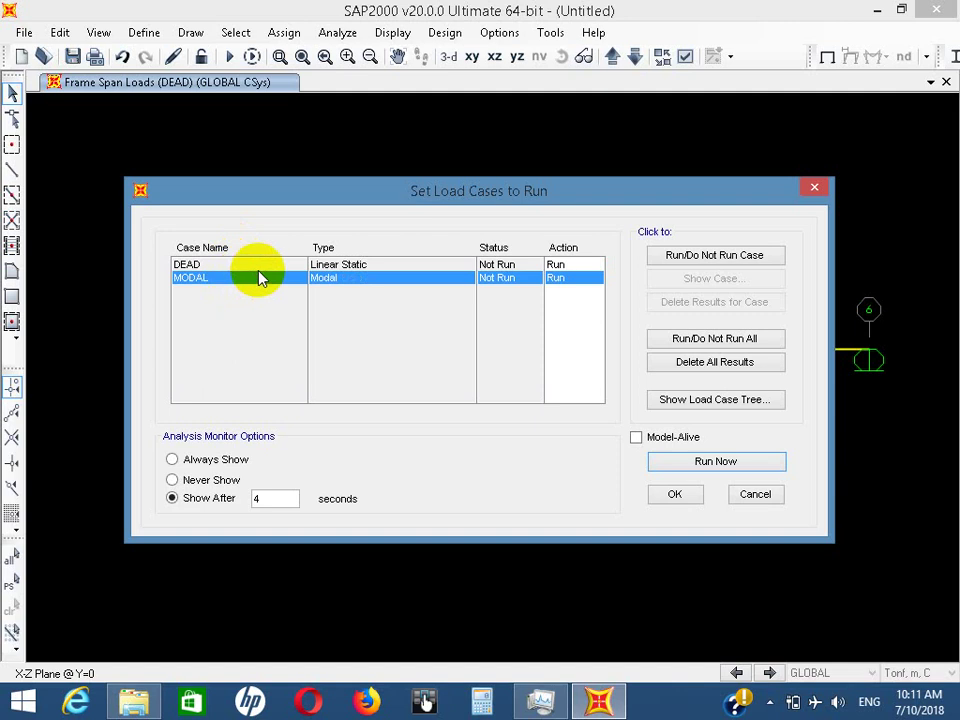
pyautogui.click(736, 262)
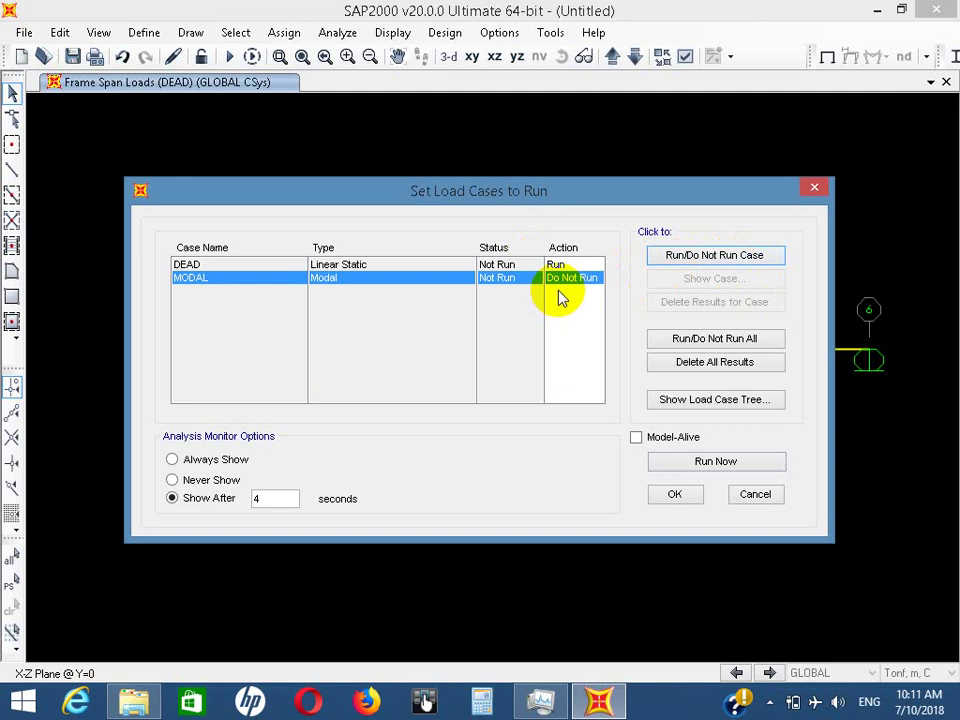
pyautogui.click(754, 493)
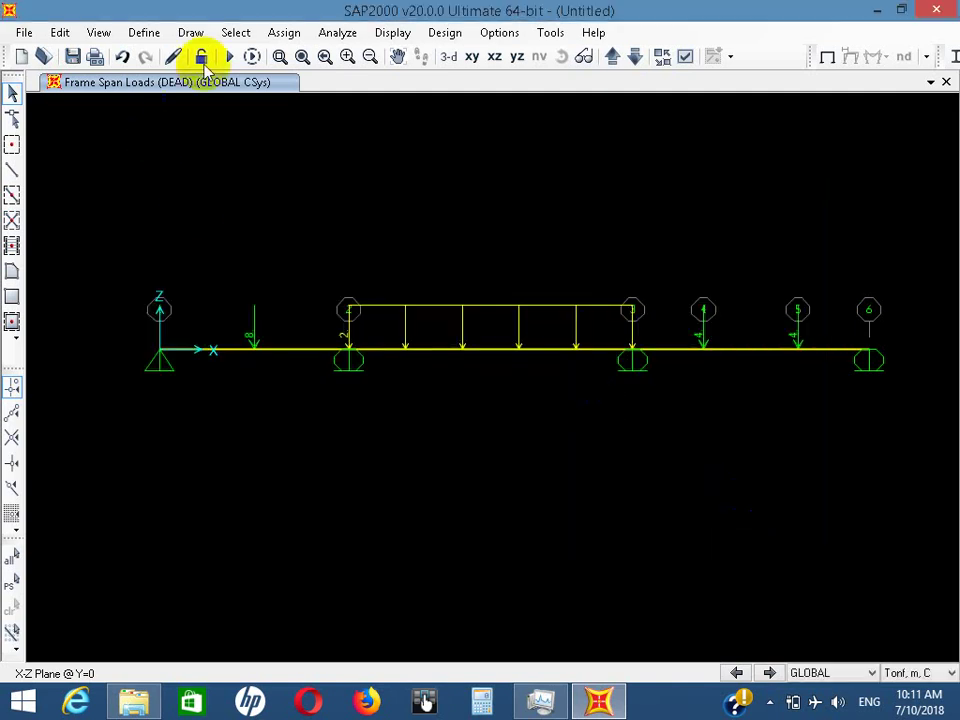
# Set the MODAL load case to Do Not Run and start the analysis for the DEAD case only
pyautogui.click(228, 57)
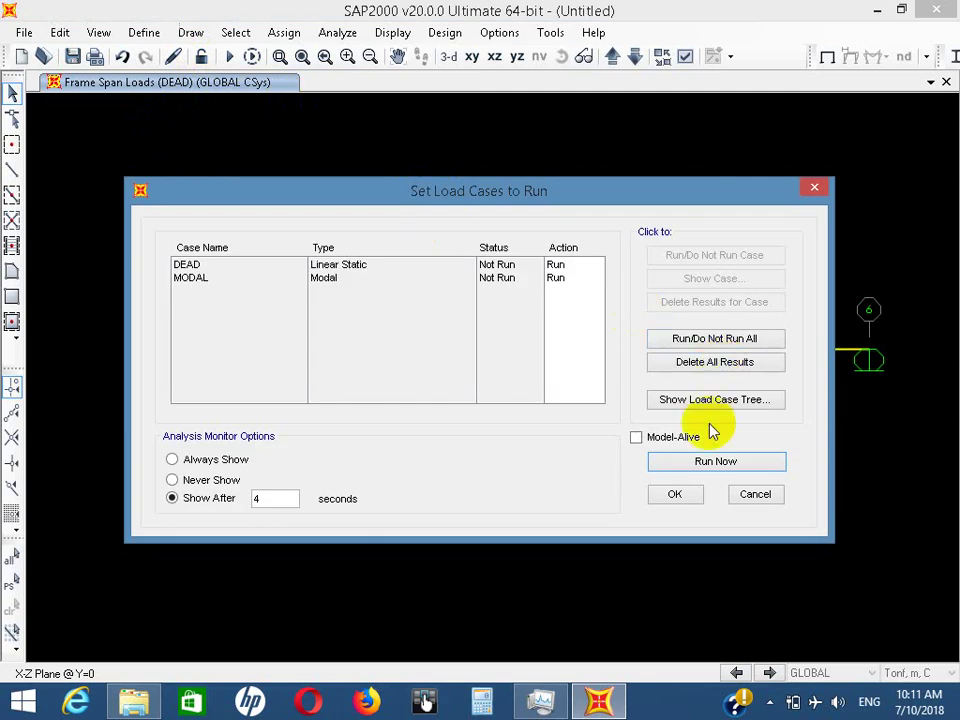
pyautogui.click(516, 279)
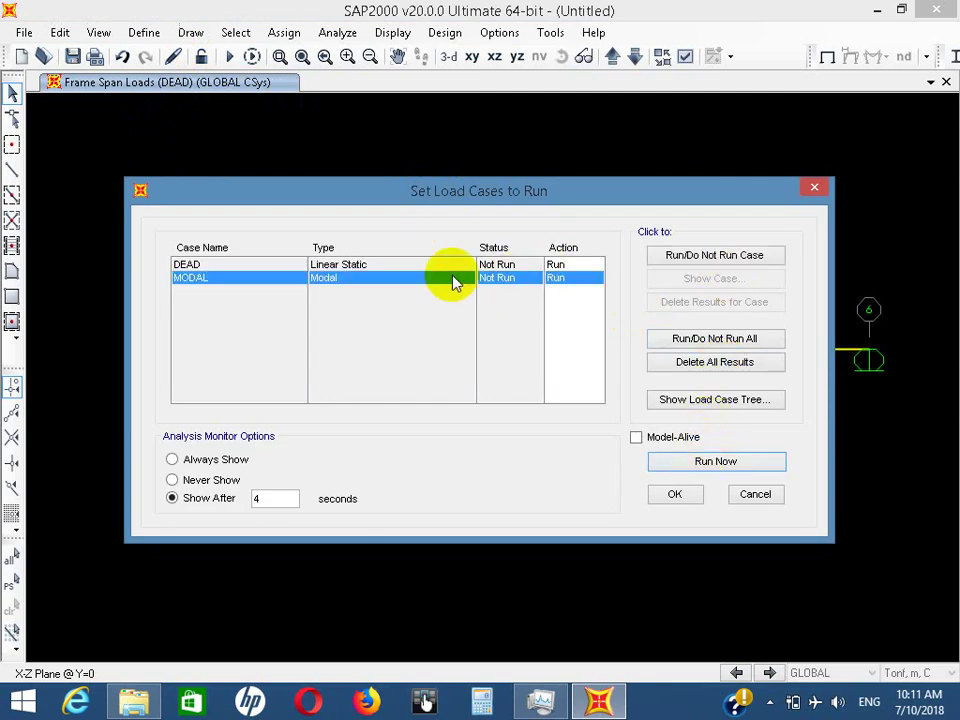
pyautogui.click(709, 256)
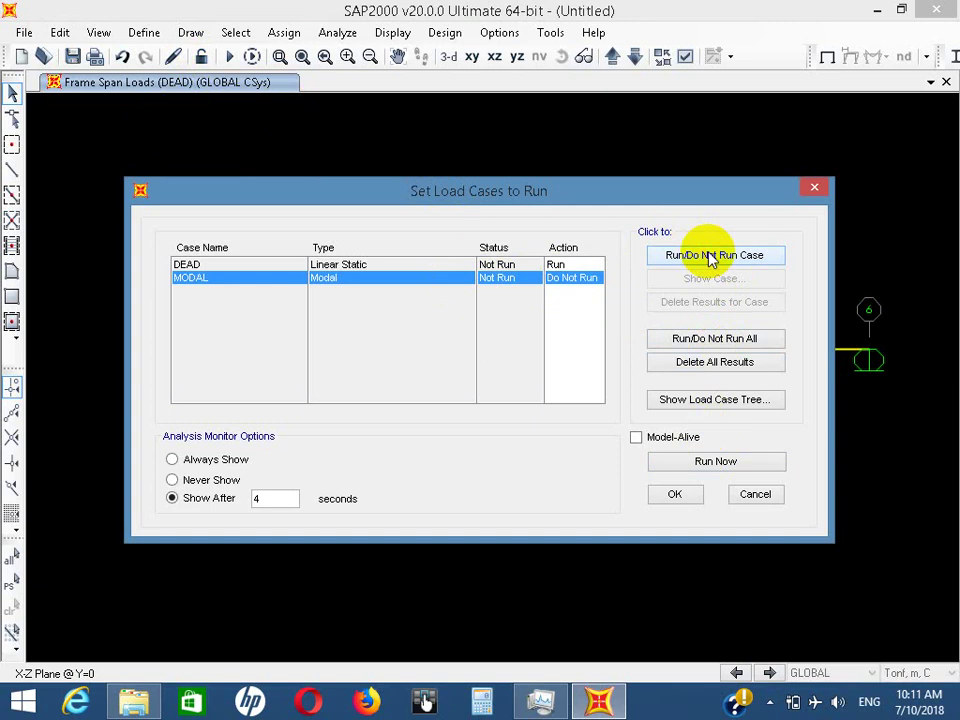
pyautogui.click(672, 497)
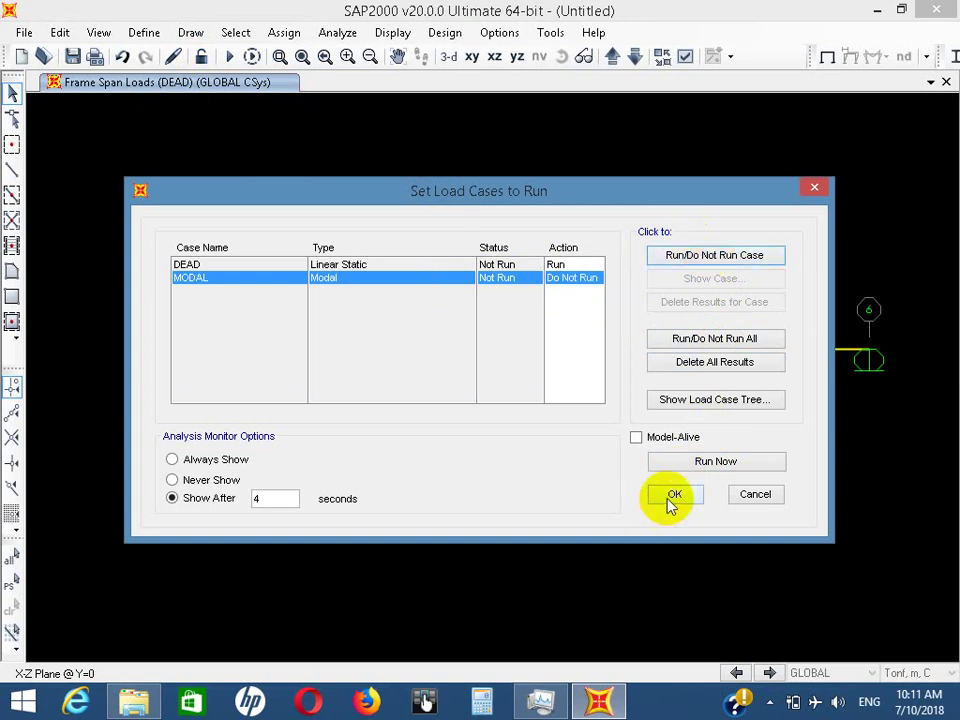
pyautogui.click(708, 465)
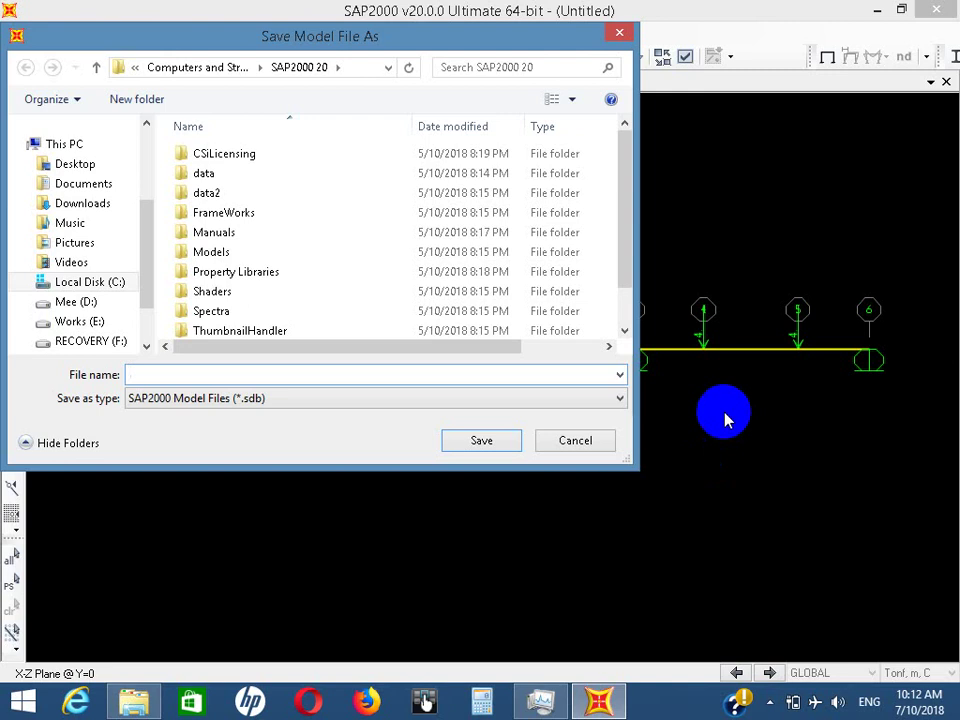
# Create a folder named Beams on the Desktop and save the model in it as Beams so the analysis runs
pyautogui.scroll(3, 143, 128)
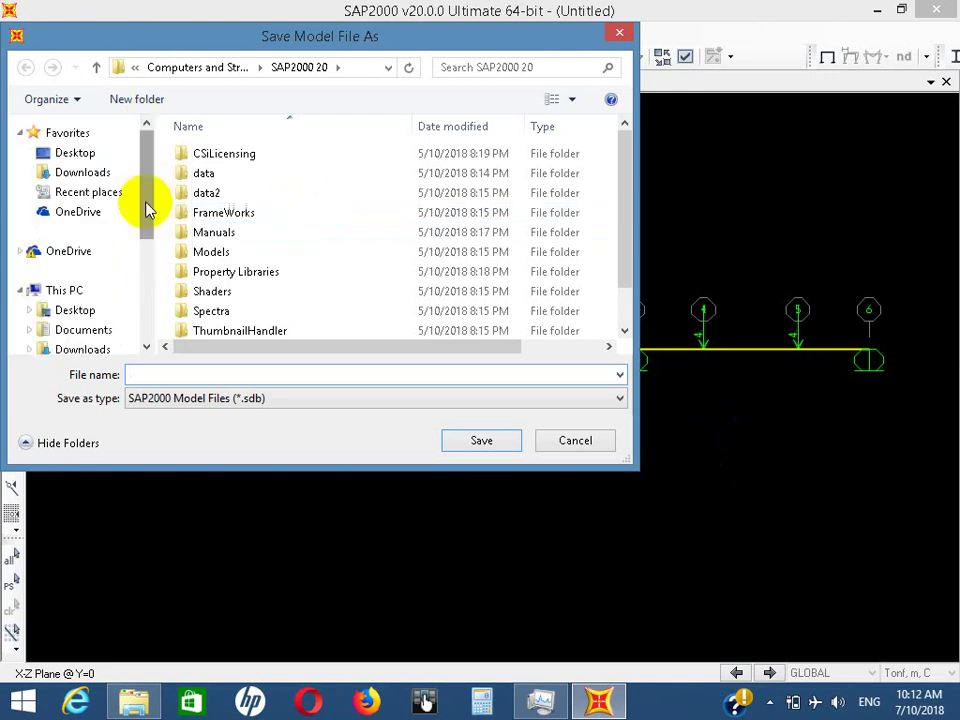
pyautogui.click(45, 152)
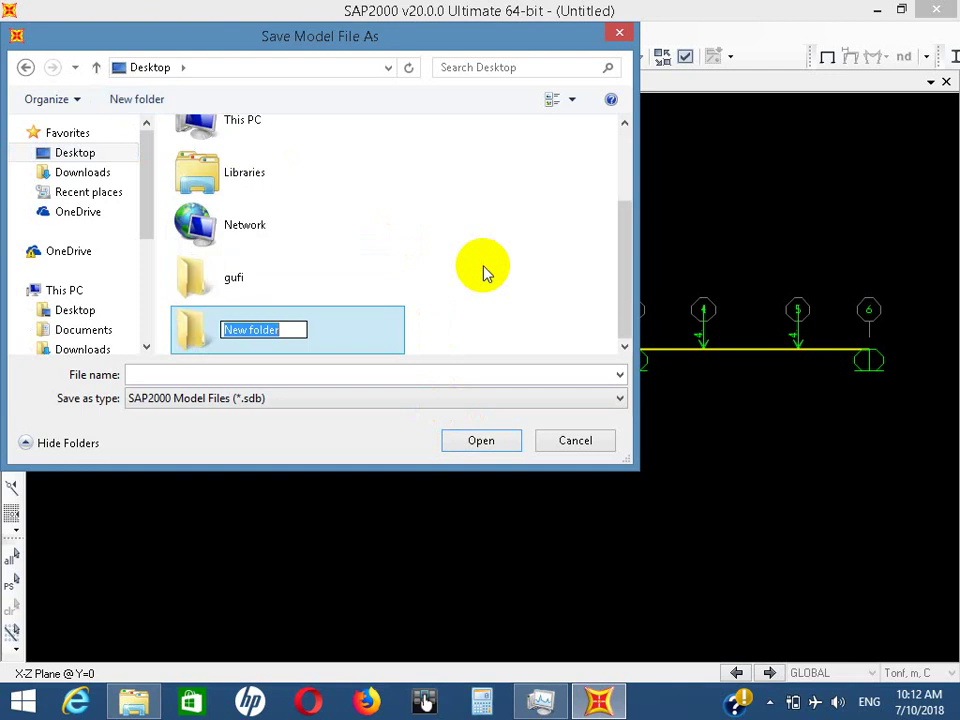
pyautogui.write('Beams')
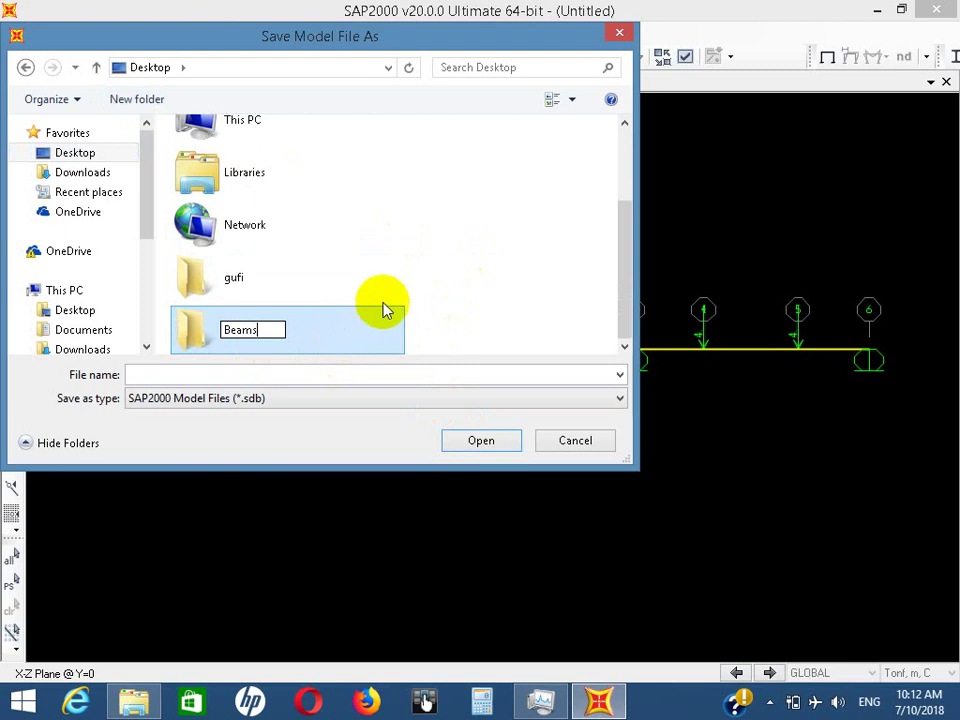
pyautogui.click(441, 259)
pyautogui.doubleClick(364, 317)
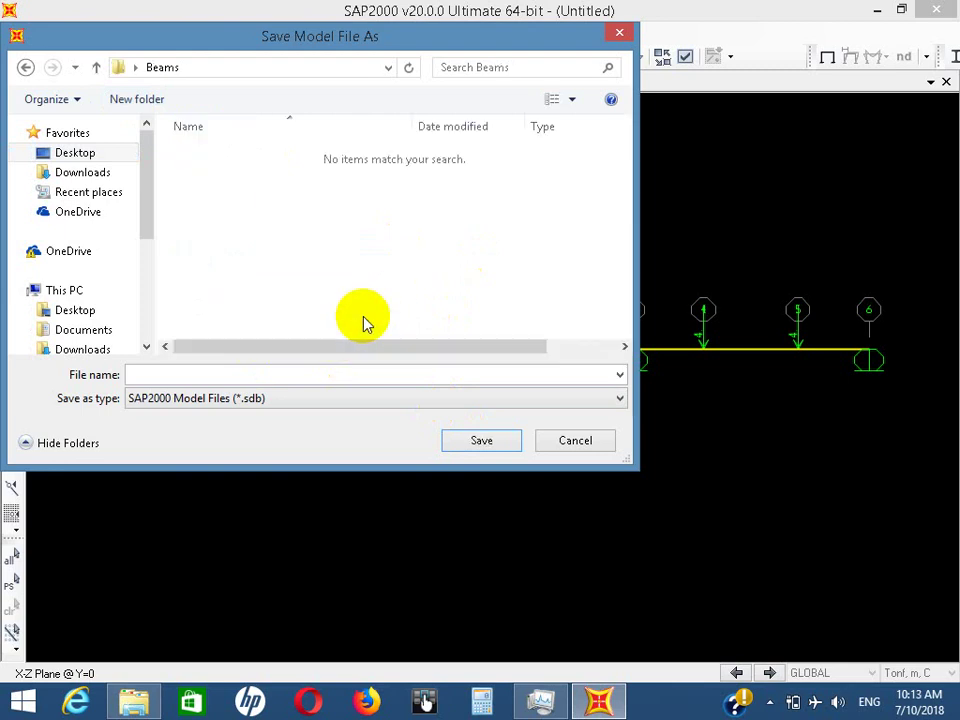
pyautogui.click(360, 378)
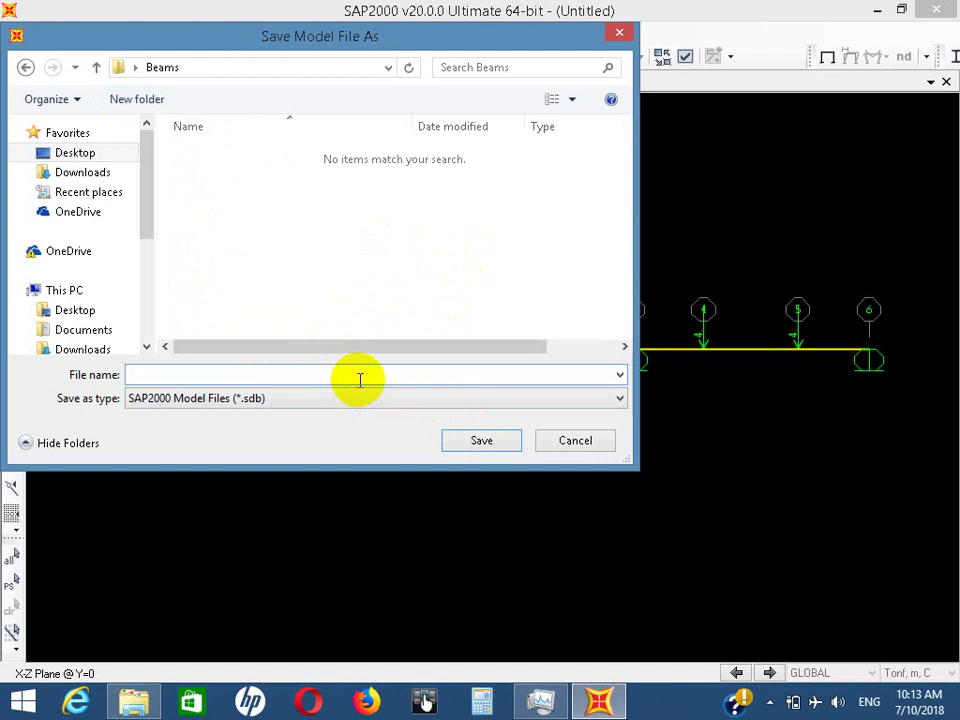
pyautogui.write('Beams')
pyautogui.click(453, 442)
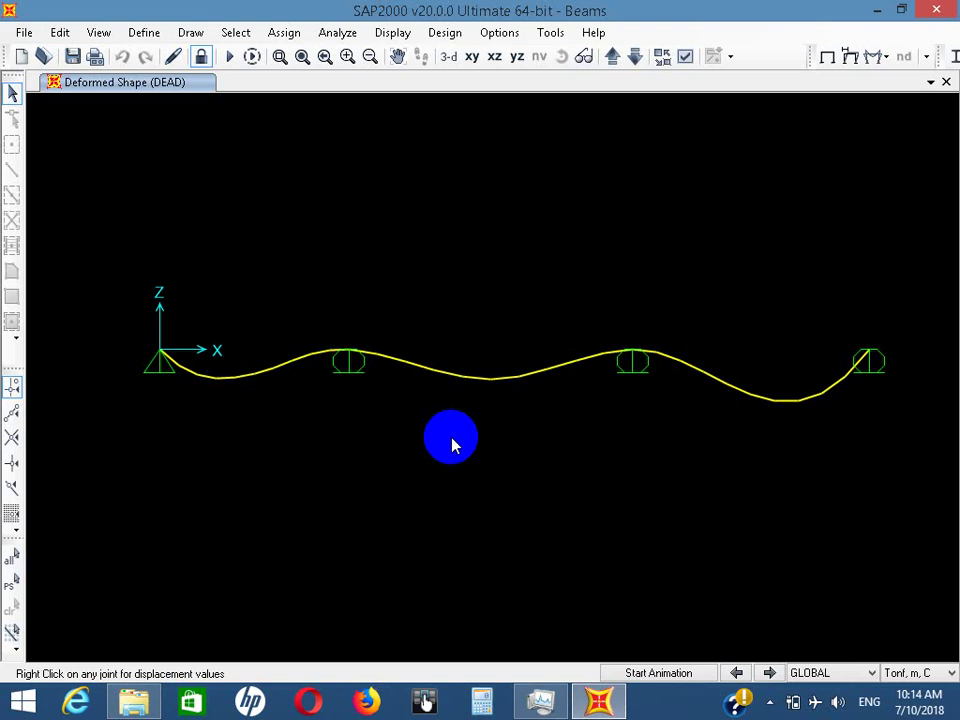
# Animate the DEAD deformed shape of the beam and return to the undeformed shape
pyautogui.click(690, 673)
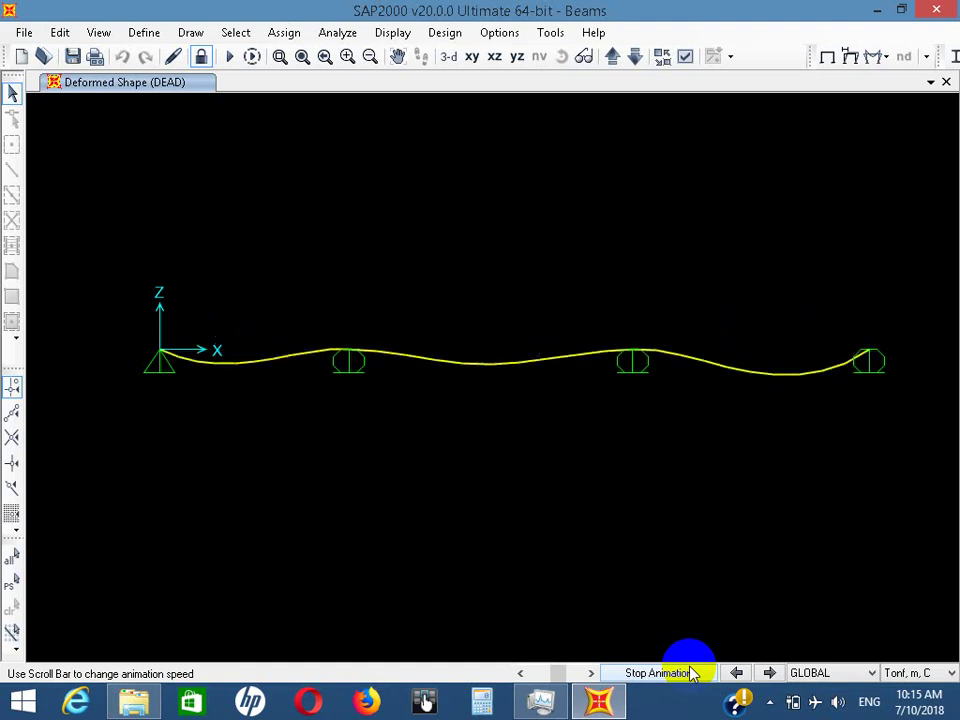
pyautogui.click(826, 57)
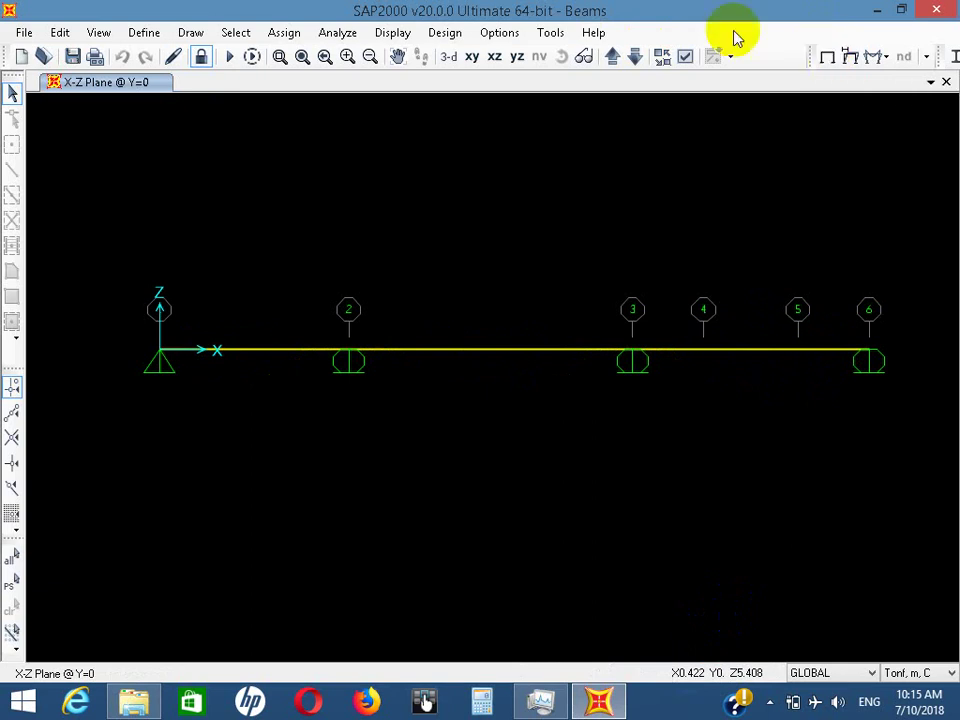
# Display the deformed shape for the DEAD case with automatic scaling and Cubic Curve enabled
pyautogui.click(850, 57)
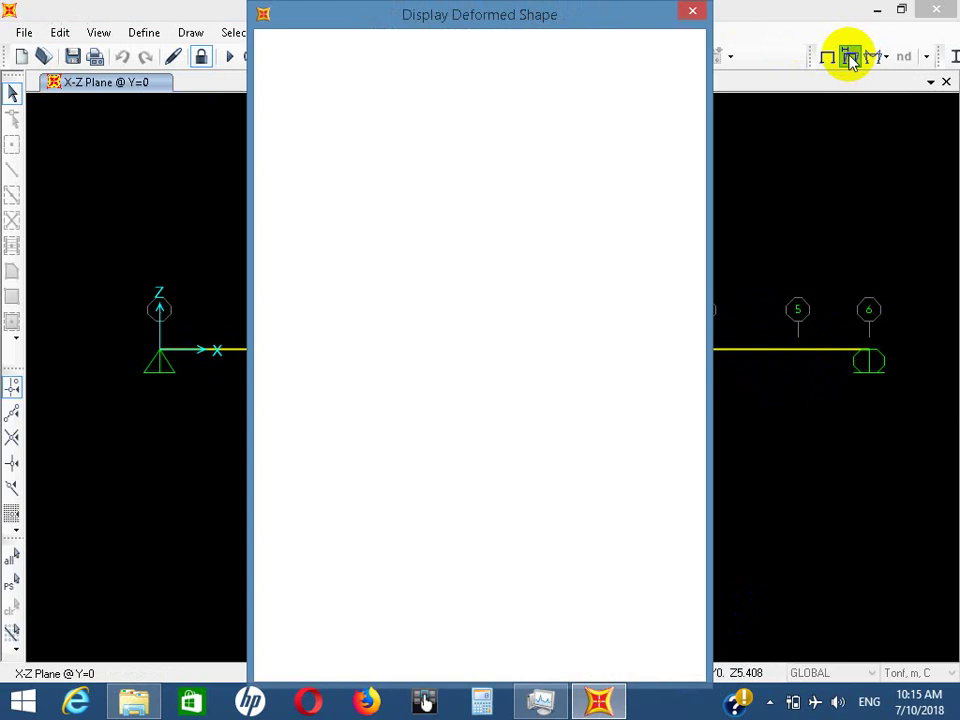
pyautogui.click(558, 606)
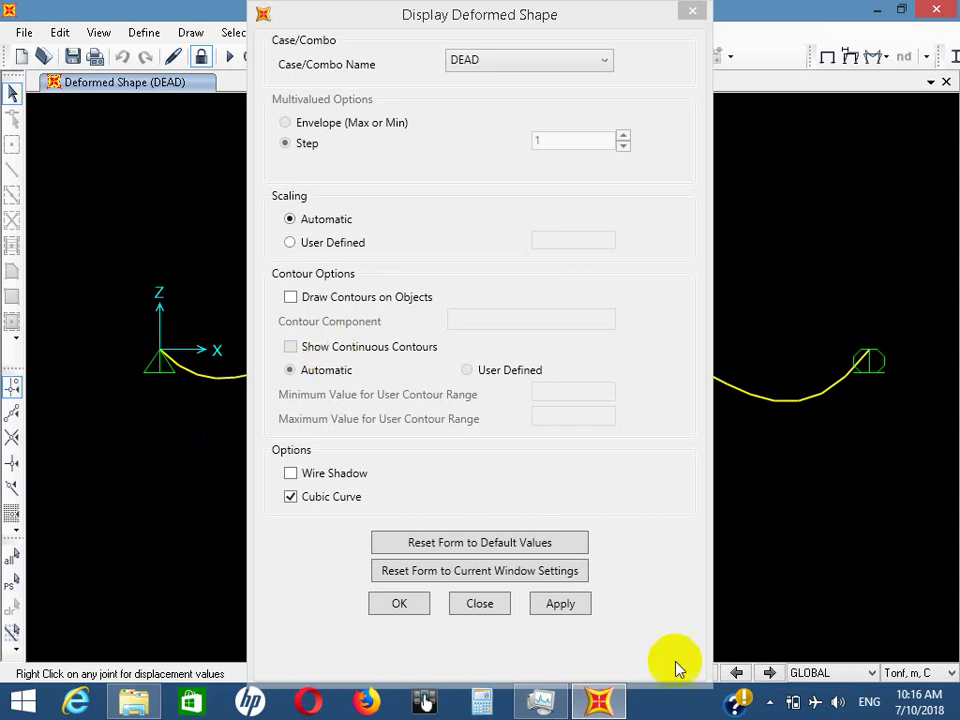
pyautogui.click(396, 602)
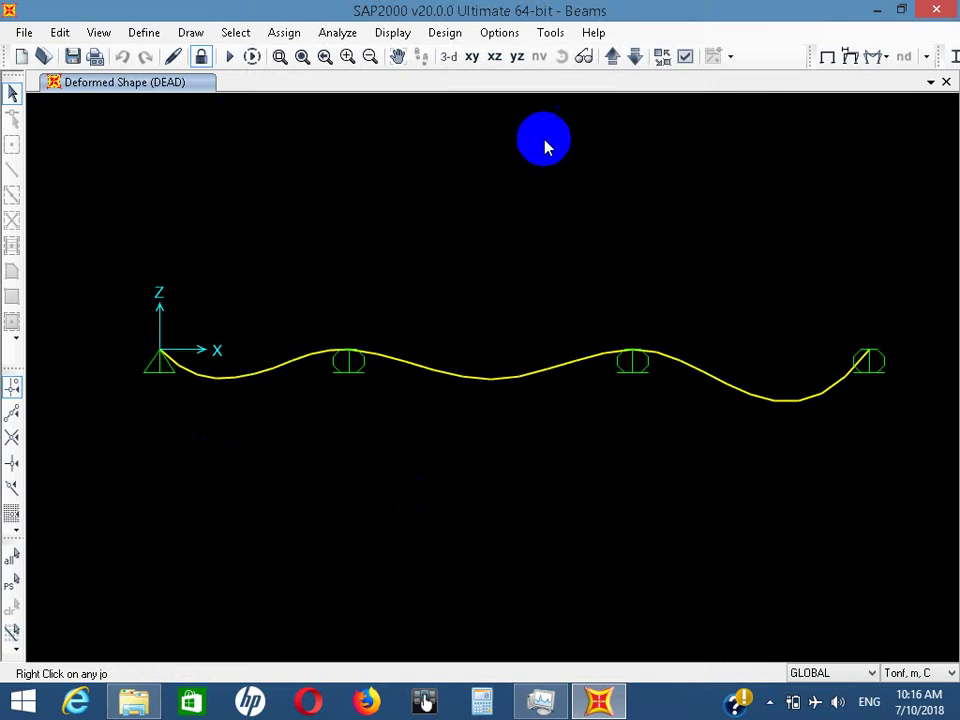
# Show the undeformed wire shadow together with the deformed shape for the DEAD case
pyautogui.click(852, 60)
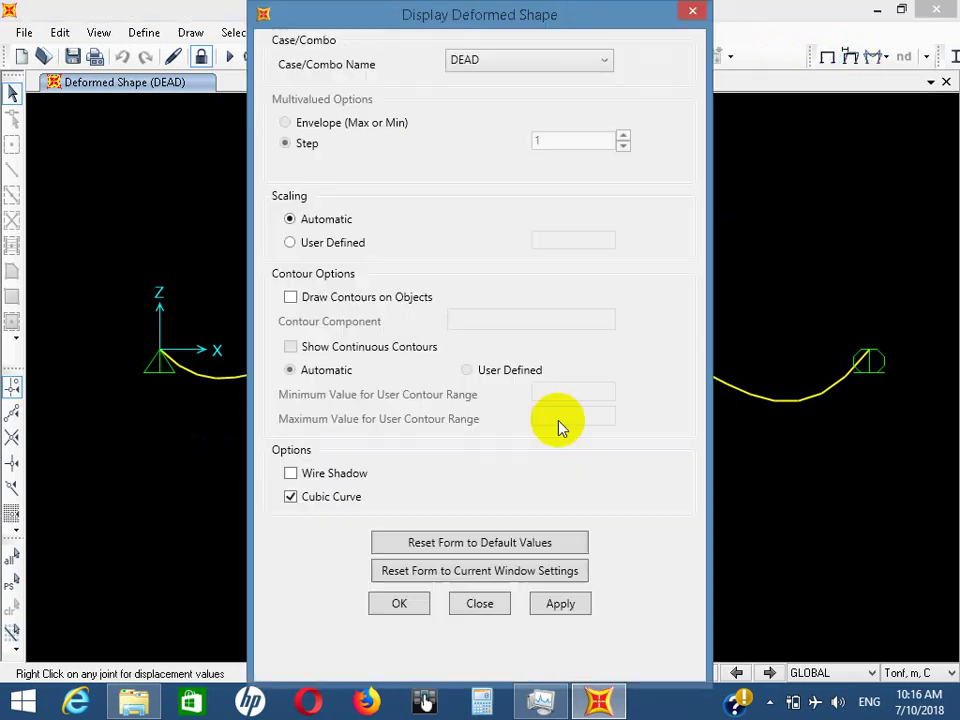
pyautogui.click(317, 475)
pyautogui.click(410, 605)
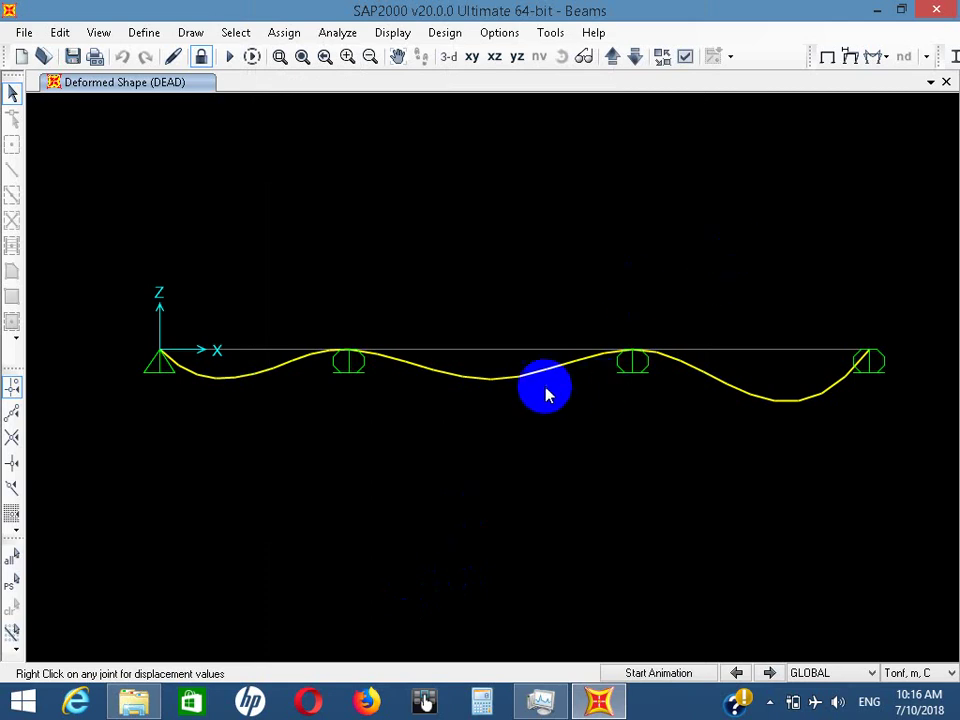
pyautogui.moveTo(530, 397); pyautogui.dragTo(525, 381, button='middle')
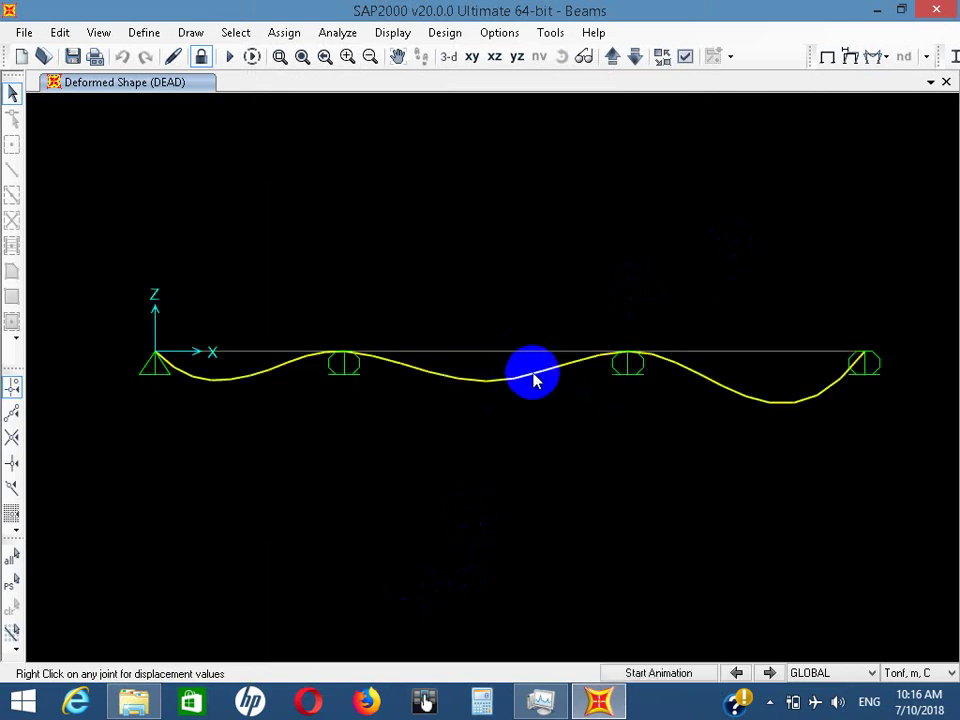
pyautogui.rightClick(533, 374)
pyautogui.click(608, 283)
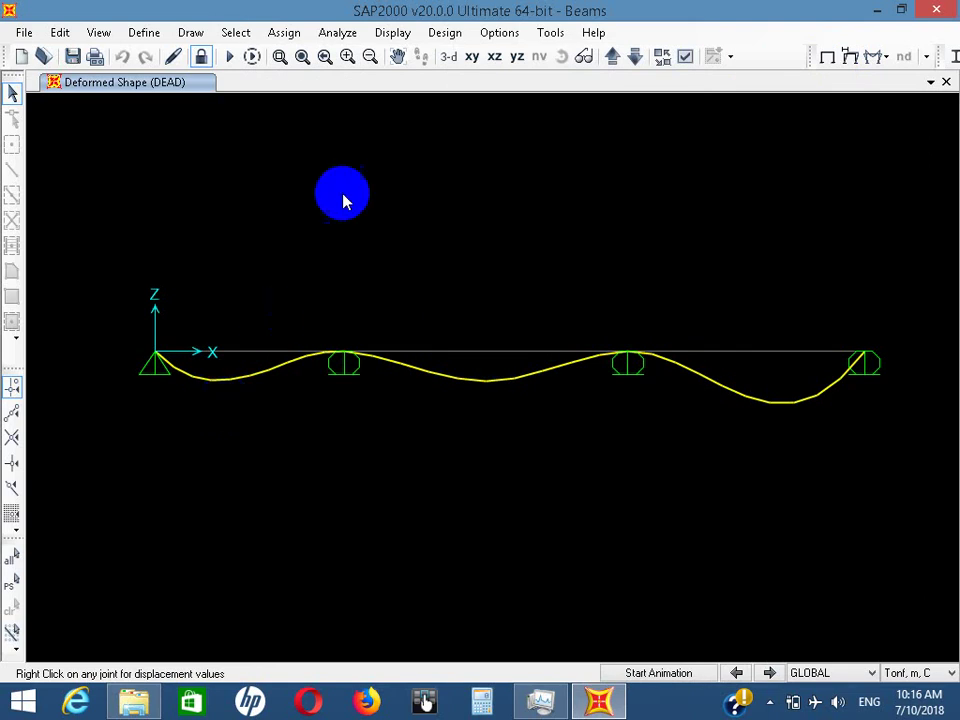
# Display the joint reactions of the beam for the DEAD case as arrows
pyautogui.click(878, 57)
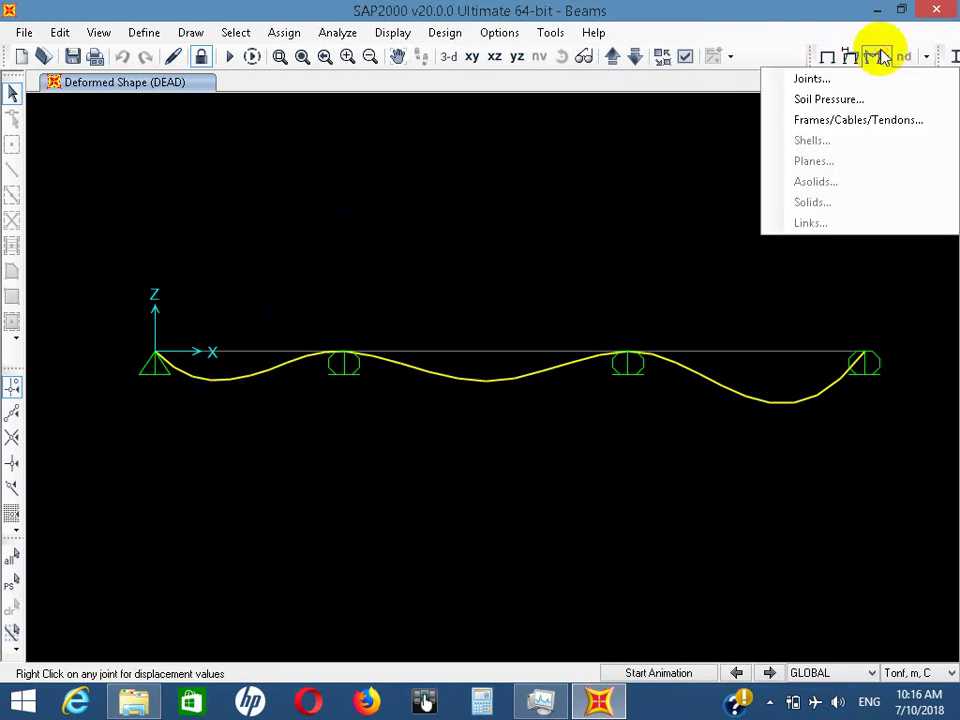
pyautogui.click(874, 52)
pyautogui.click(886, 57)
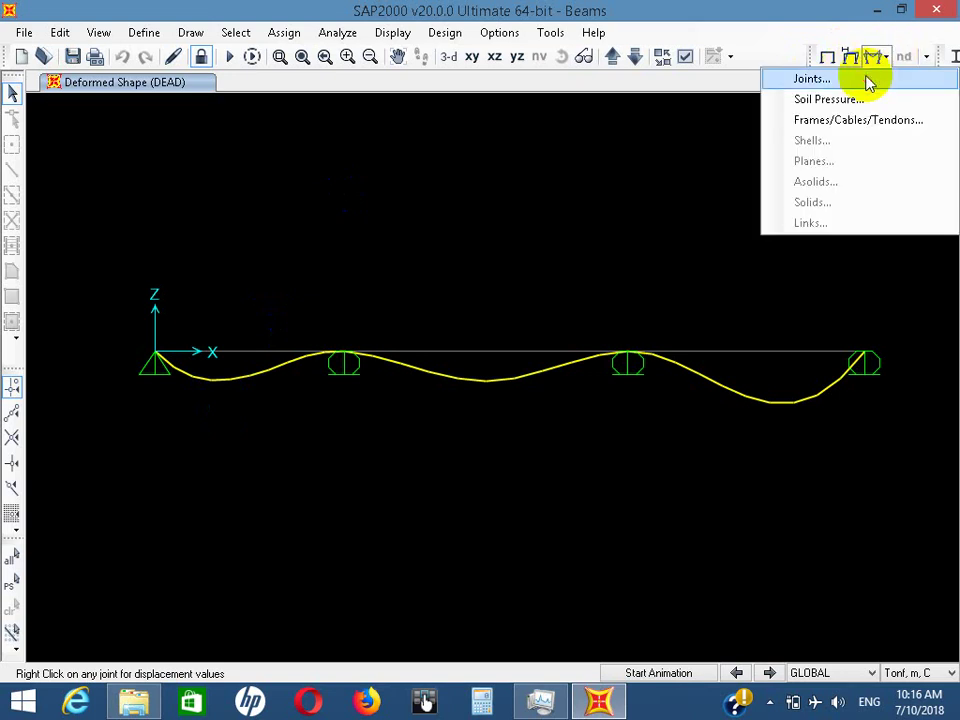
pyautogui.click(866, 80)
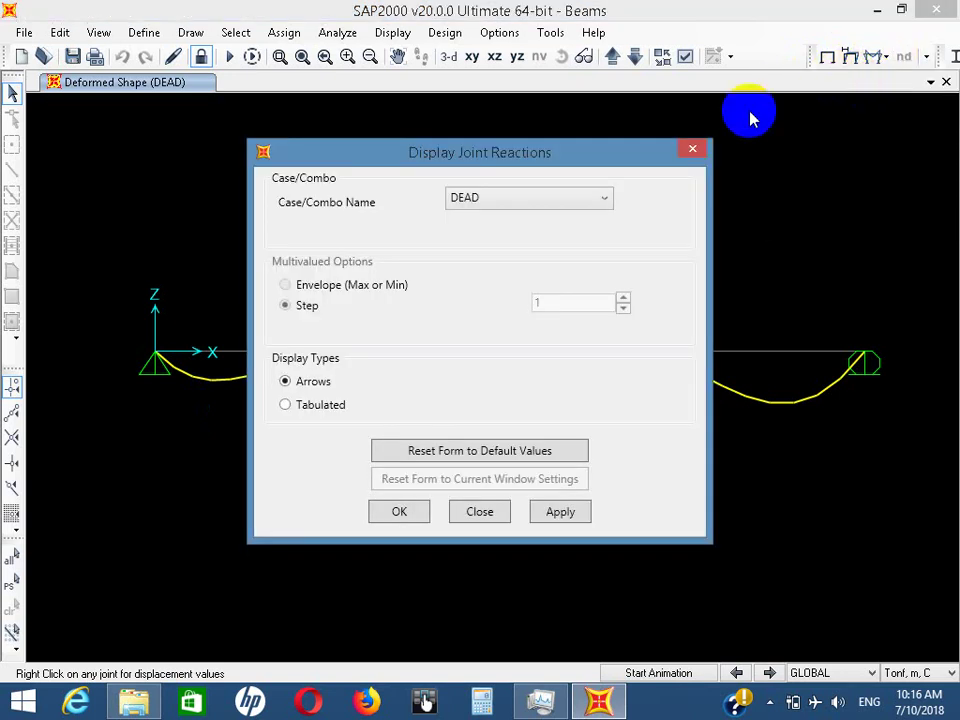
pyautogui.click(594, 197)
pyautogui.click(594, 199)
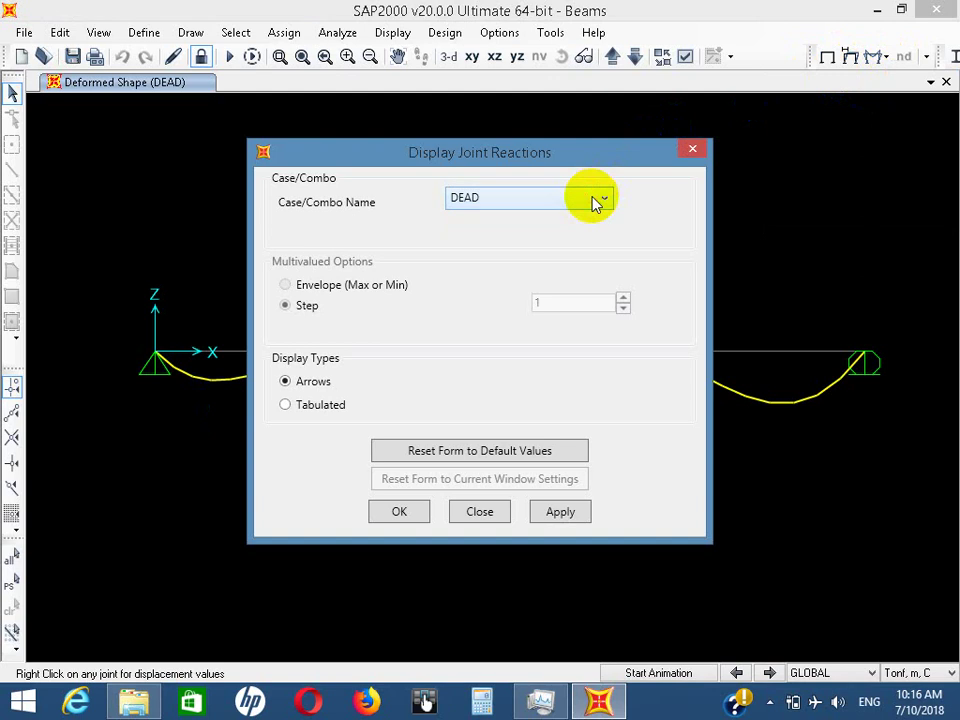
pyautogui.click(557, 511)
pyautogui.click(401, 512)
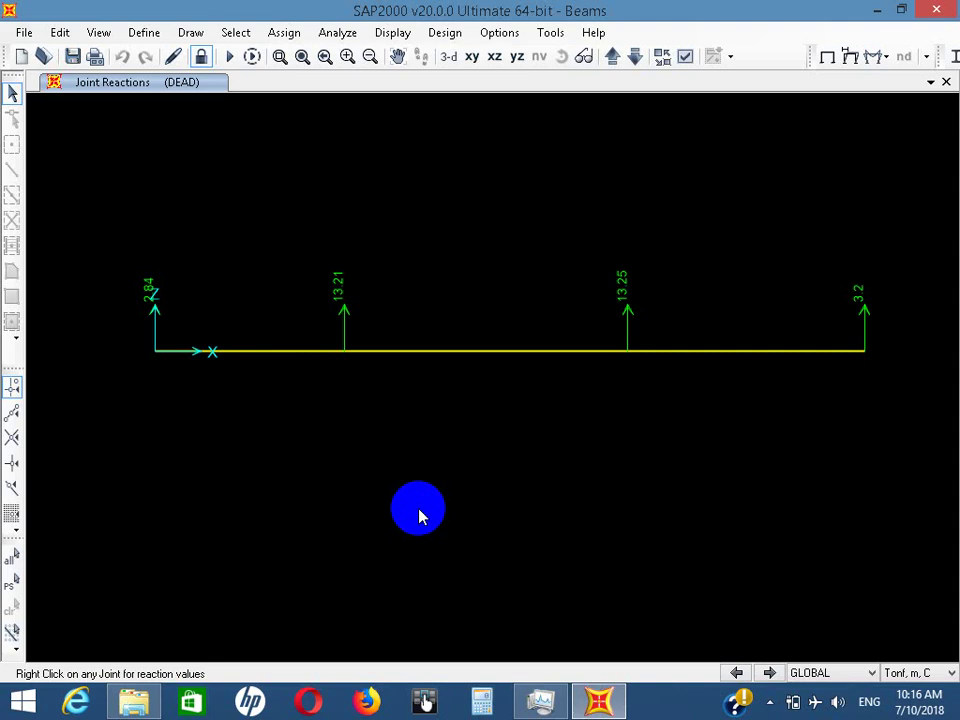
# Set the maximum graphic font size to 12 points and the minimum to 8 points in the dimension and tolerance preferences
pyautogui.click(510, 38)
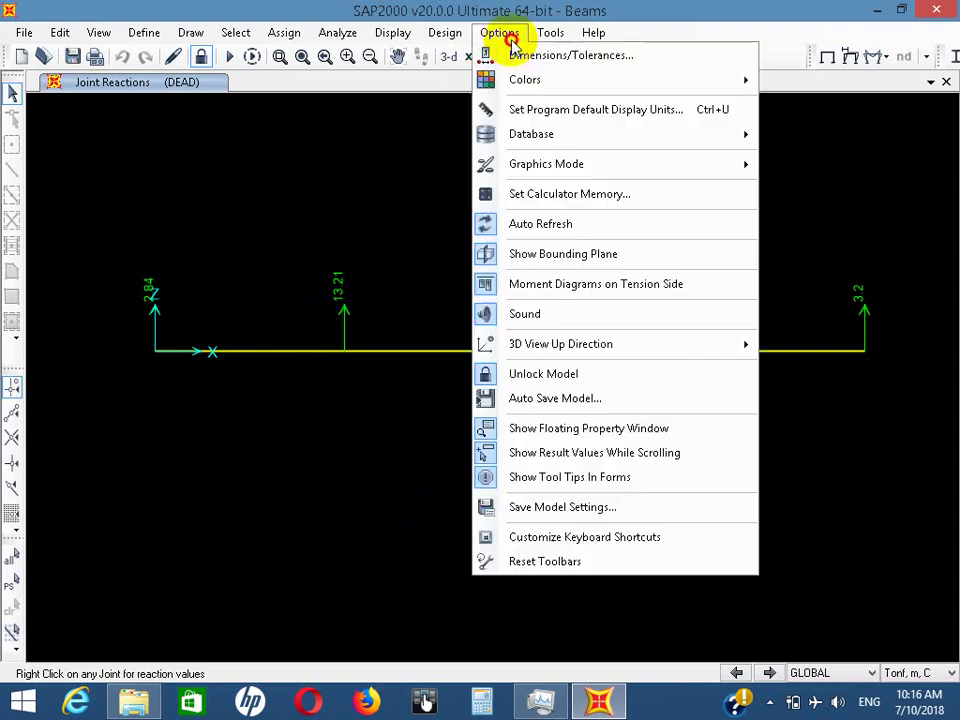
pyautogui.click(579, 56)
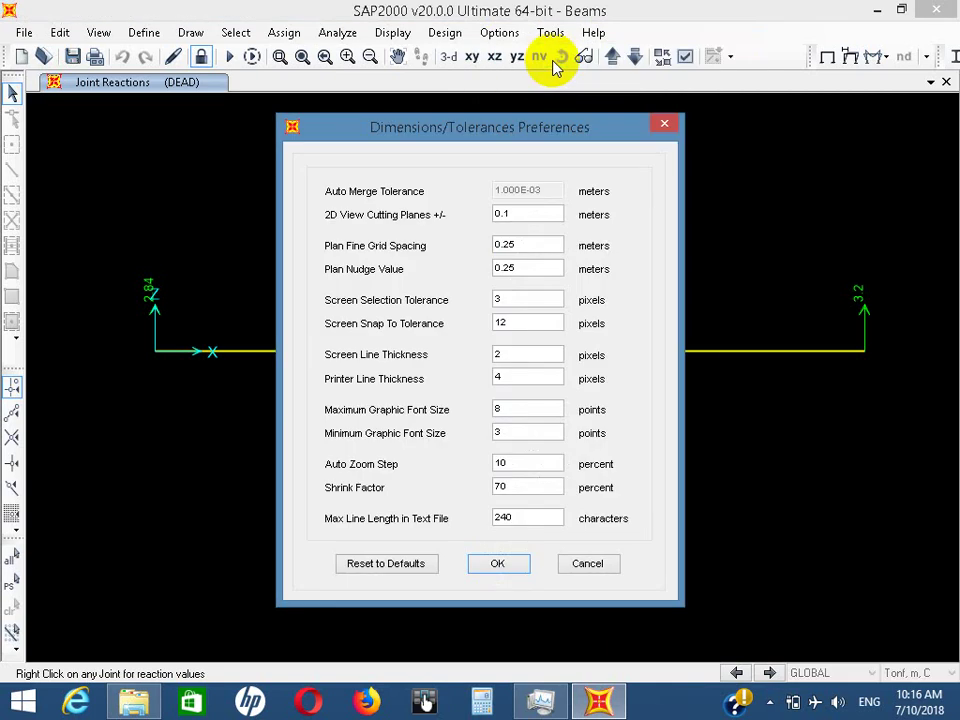
pyautogui.click(491, 404)
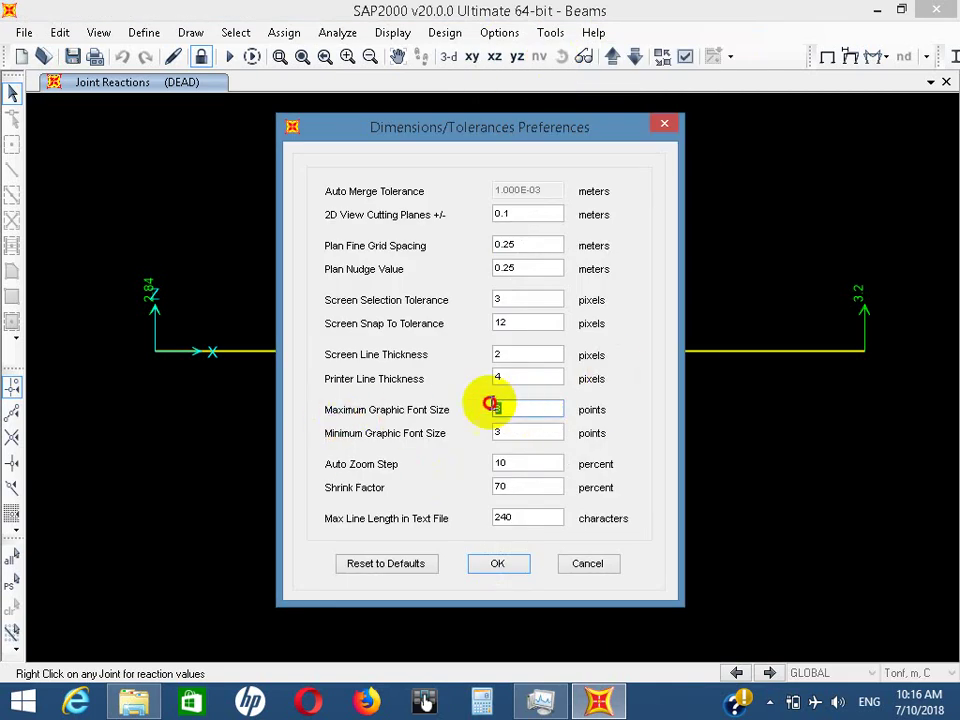
pyautogui.write('12')
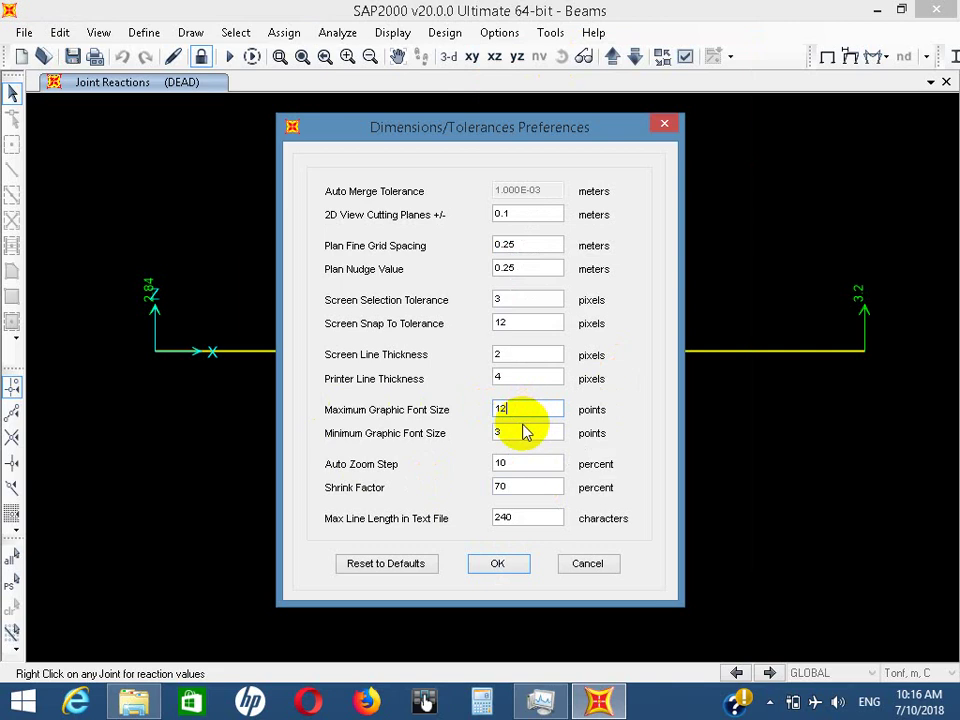
pyautogui.click(521, 434)
pyautogui.write('6')
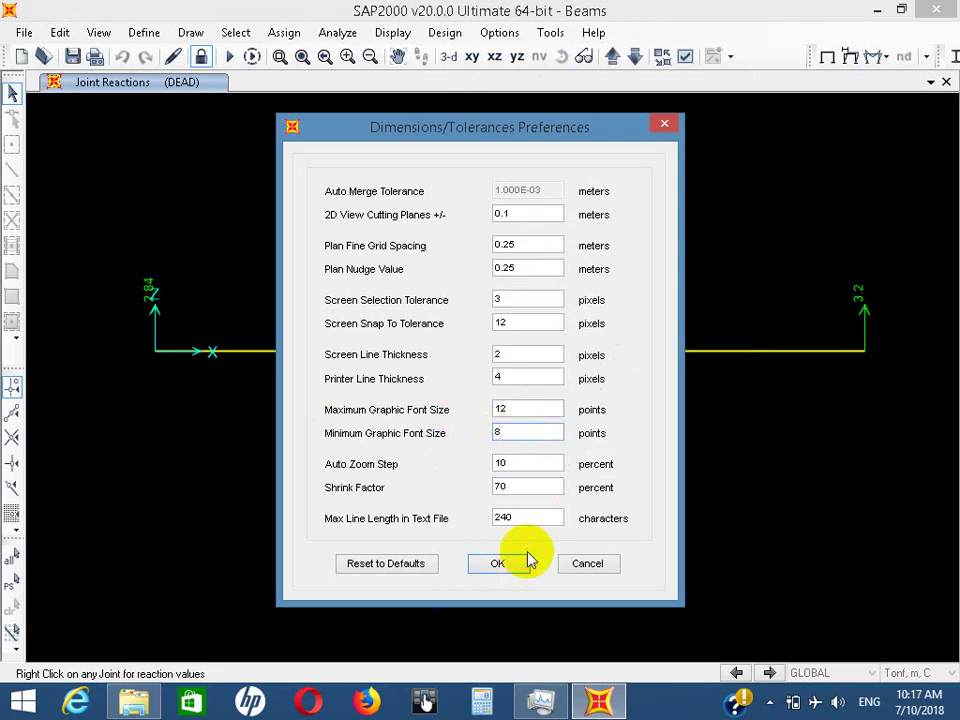
pyautogui.click(523, 568)
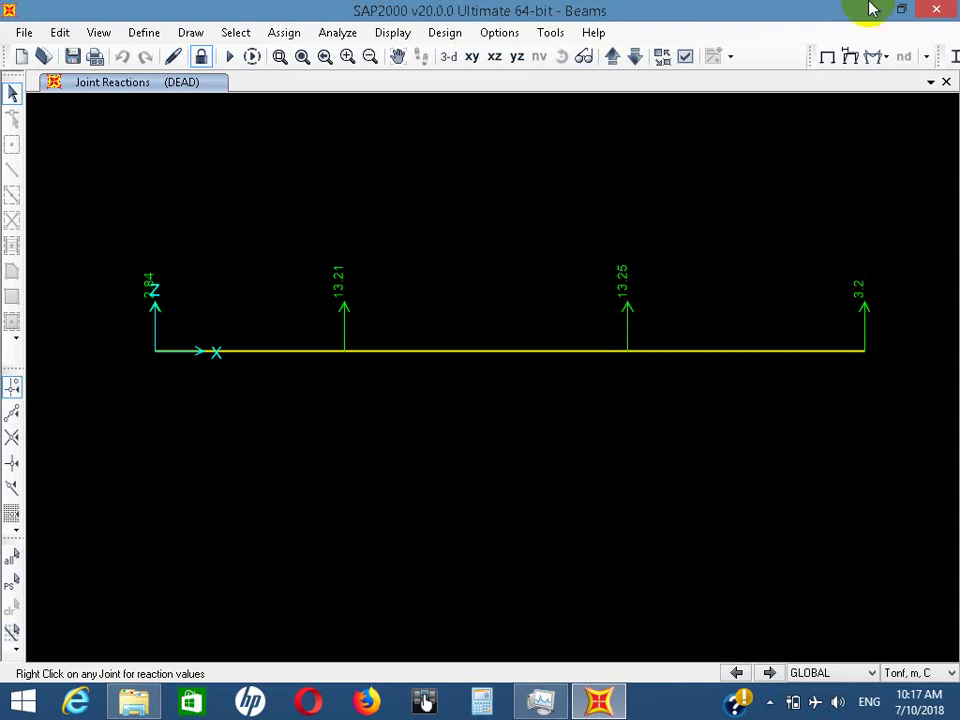
# Display the filled axial force diagram of the beam frames for the DEAD case
pyautogui.click(885, 55)
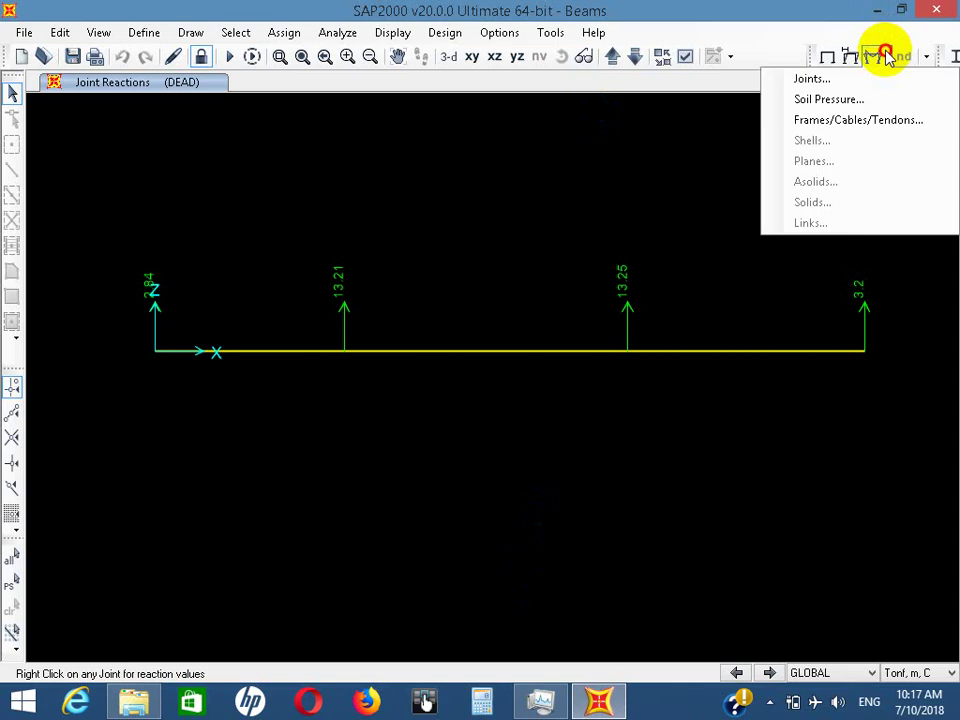
pyautogui.click(852, 121)
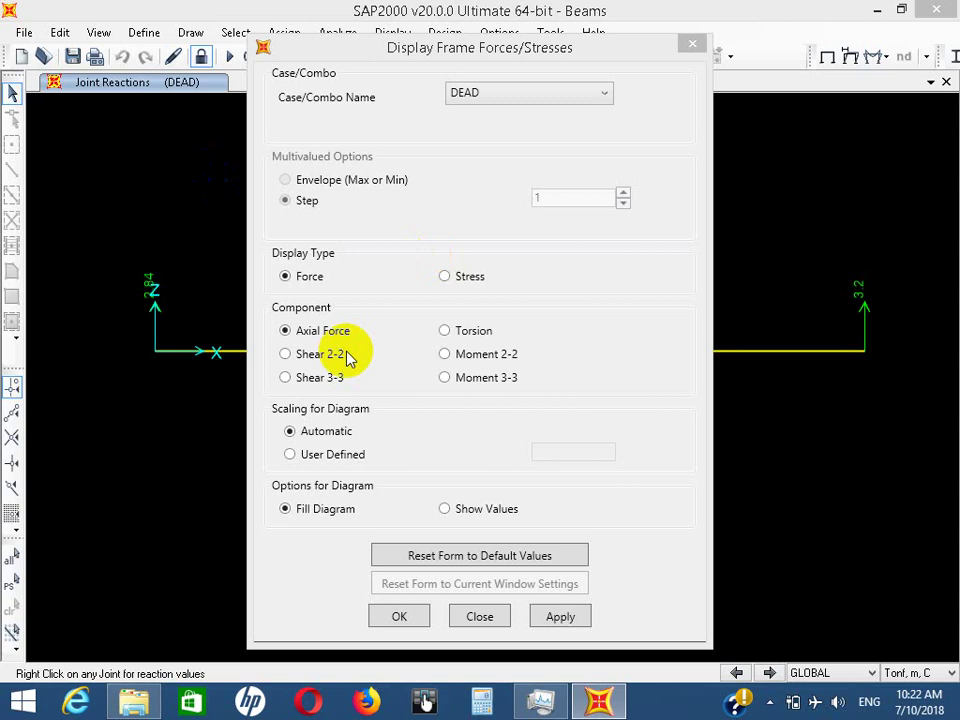
pyautogui.click(553, 617)
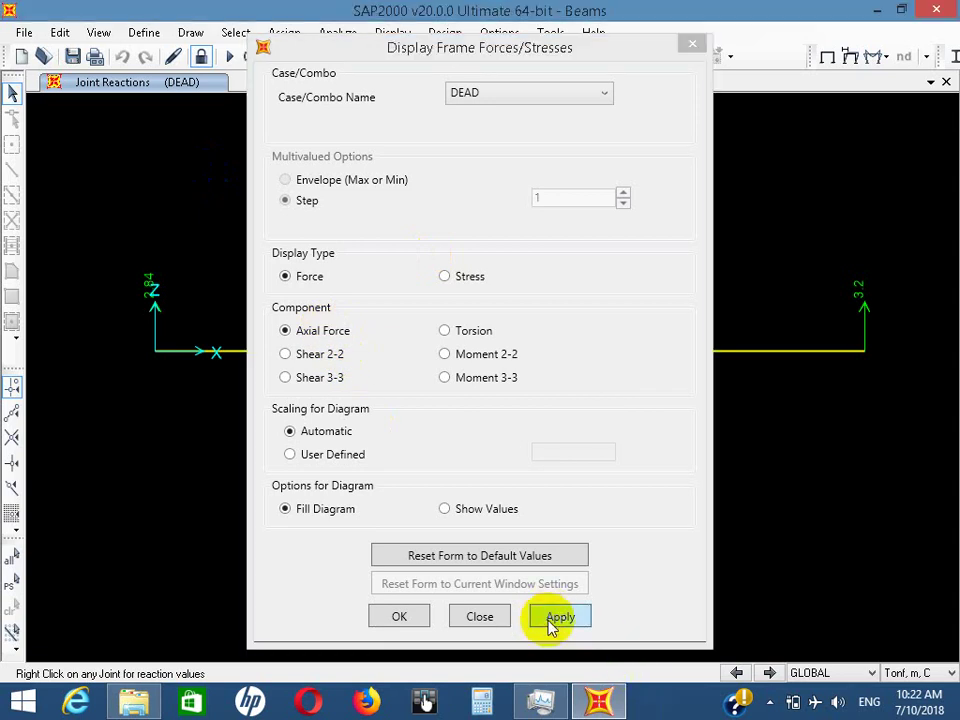
pyautogui.moveTo(514, 47); pyautogui.dragTo(396, 13)
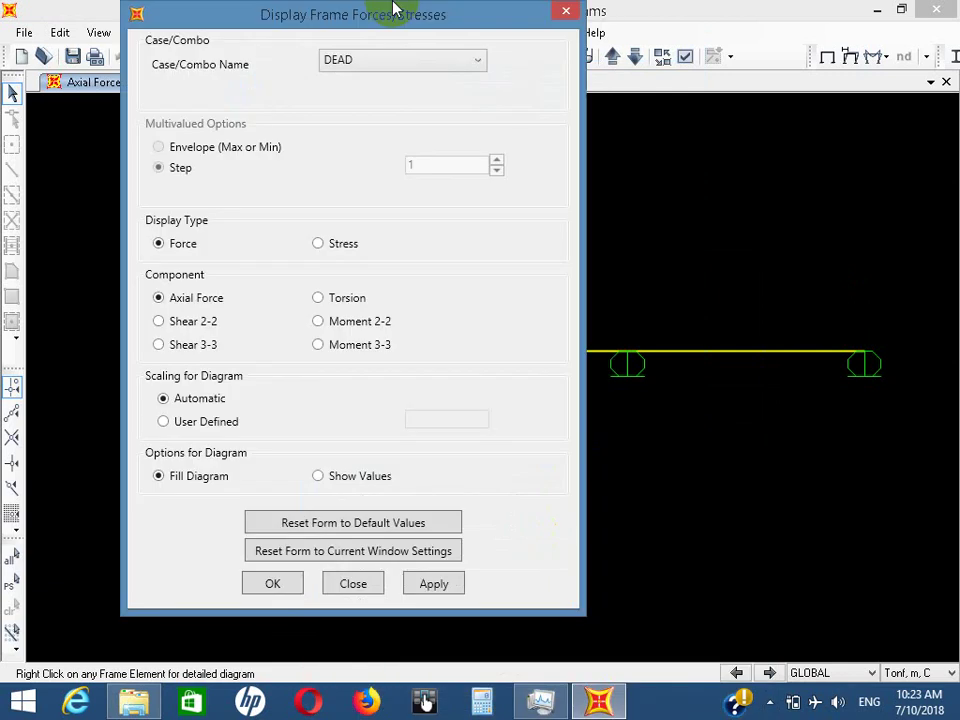
# Display the filled Shear 2-2 diagram of the beam frames for the DEAD case
pyautogui.click(186, 321)
pyautogui.click(435, 583)
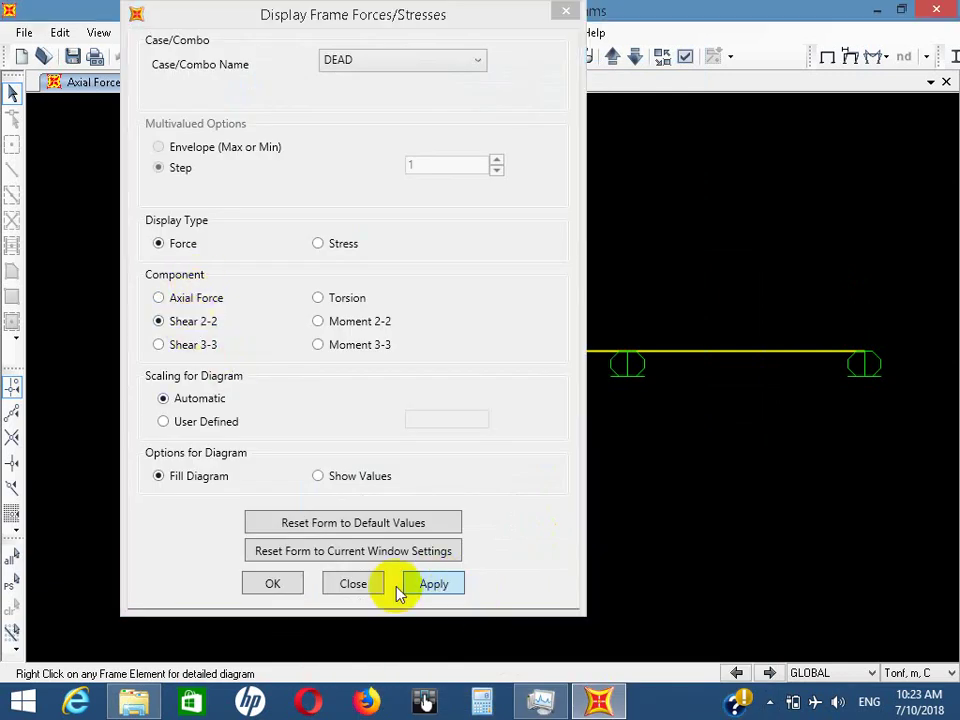
pyautogui.click(353, 583)
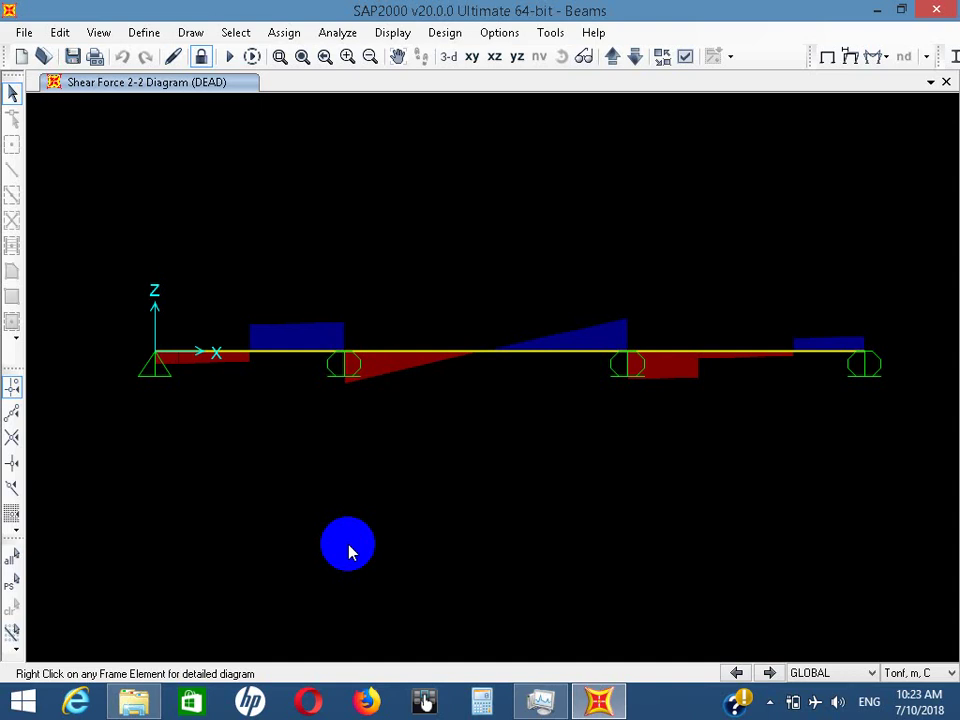
# Apply user-defined scaling of -1 to the Shear 2-2 diagram
pyautogui.click(886, 59)
pyautogui.click(879, 121)
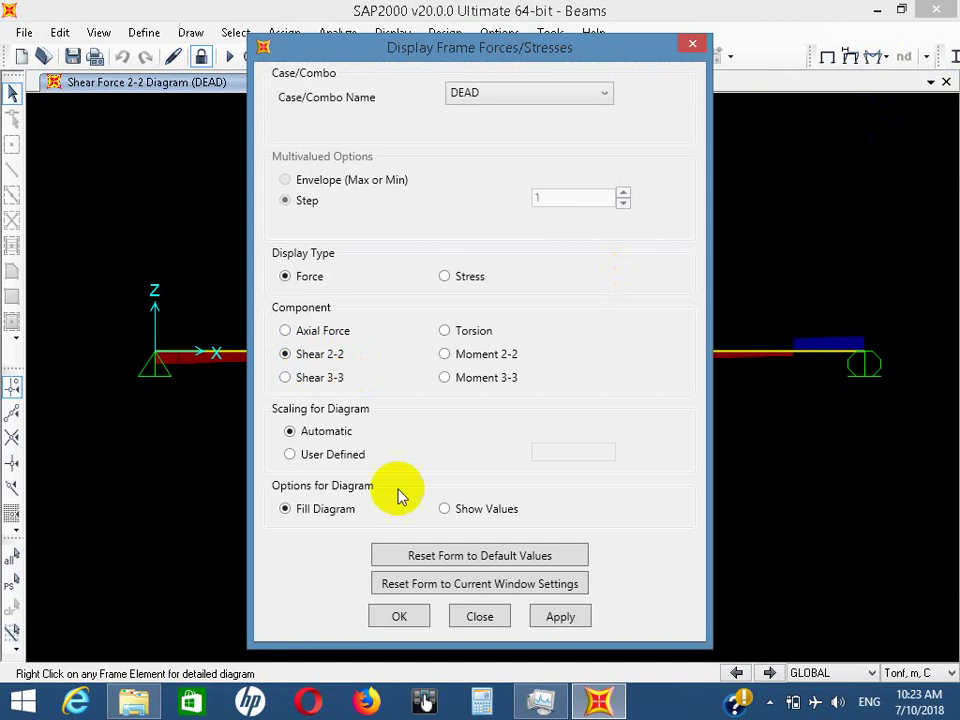
pyautogui.click(303, 458)
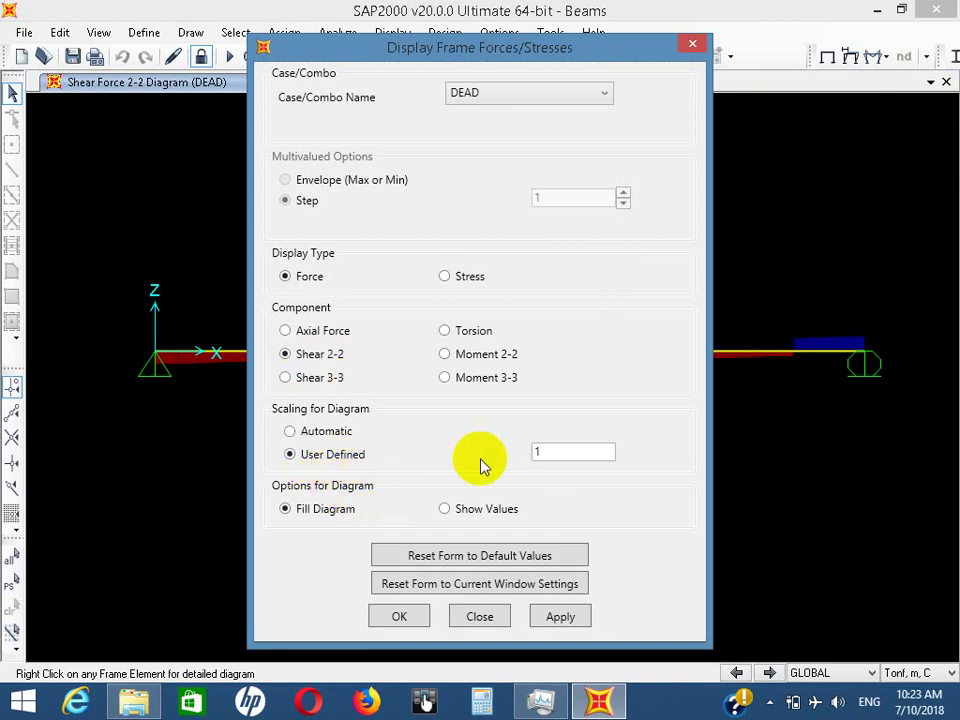
pyautogui.moveTo(567, 453); pyautogui.dragTo(532, 452)
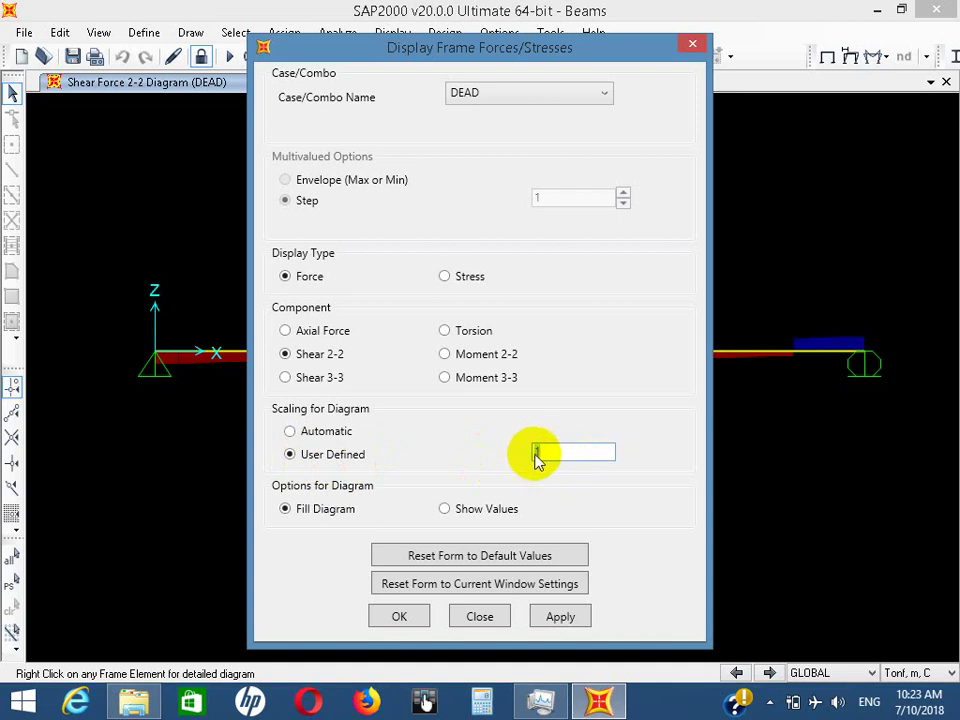
pyautogui.write('-1')
pyautogui.click(557, 615)
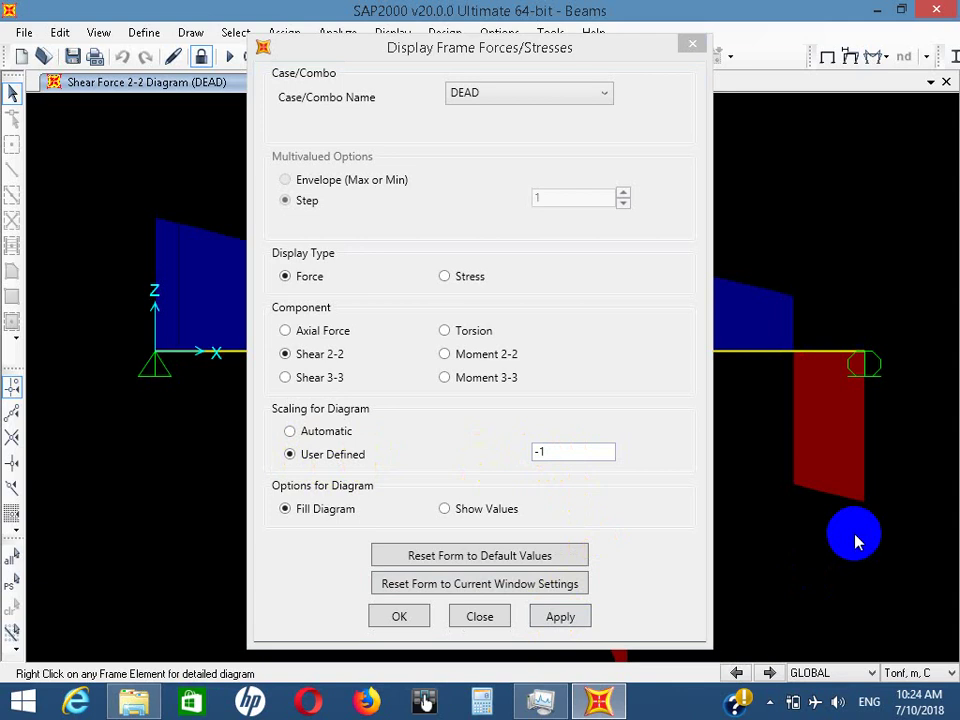
# Set the Shear 2-2 diagram's user-defined scale to -0.3 and inspect the detailed diagrams of the middle-span beam
pyautogui.click(553, 456)
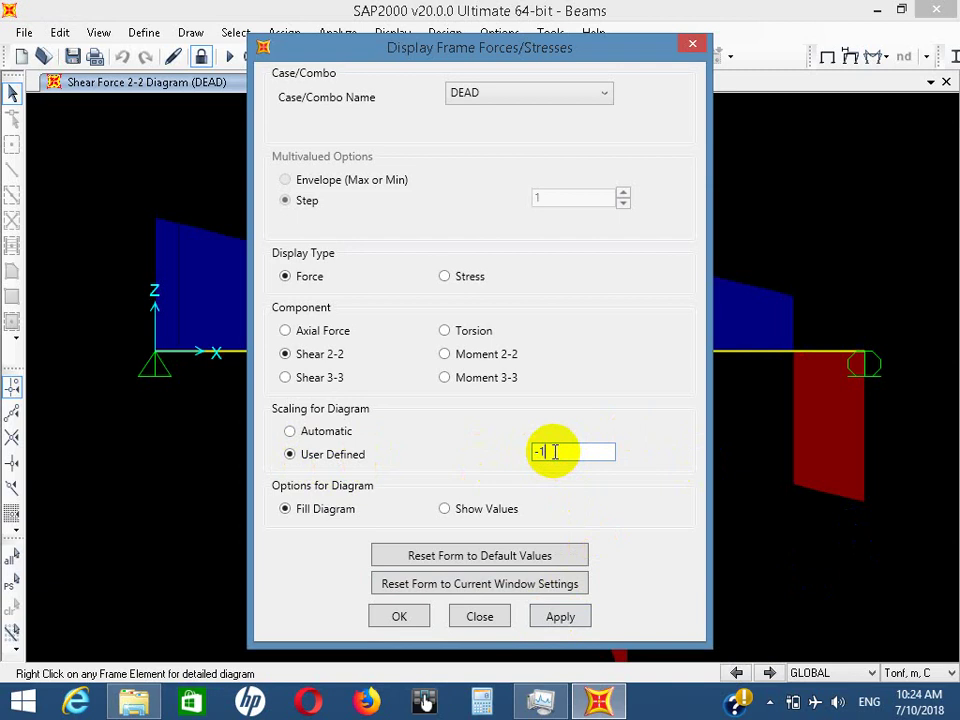
pyautogui.click(552, 454)
pyautogui.write('-2')
pyautogui.press('BackSpace')
pyautogui.press('BackSpace')
pyautogui.press('BackSpace')
pyautogui.write('.3')
pyautogui.click(561, 615)
pyautogui.click(397, 614)
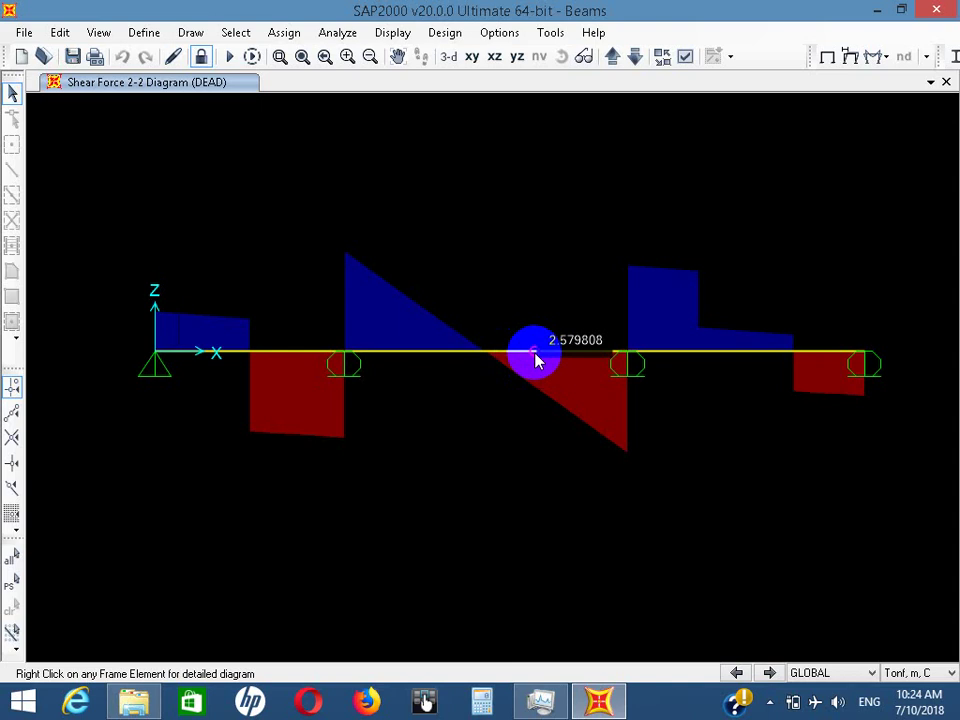
pyautogui.rightClick(535, 360)
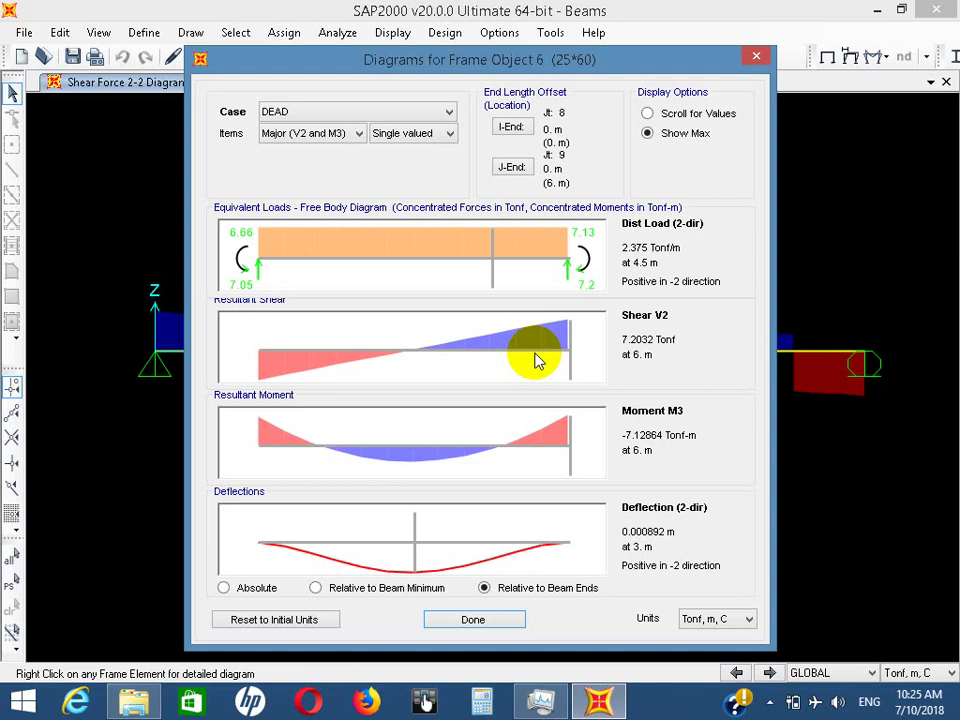
pyautogui.click(497, 621)
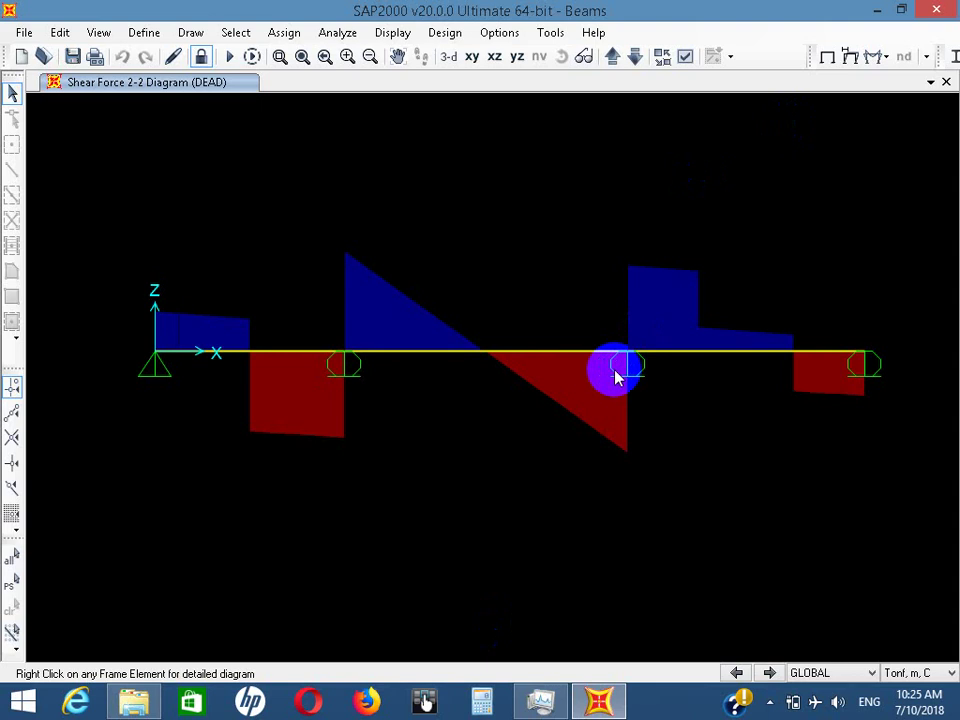
# Display the Shear 2-2 diagram with the Show Values option instead of the filled diagram
pyautogui.click(876, 57)
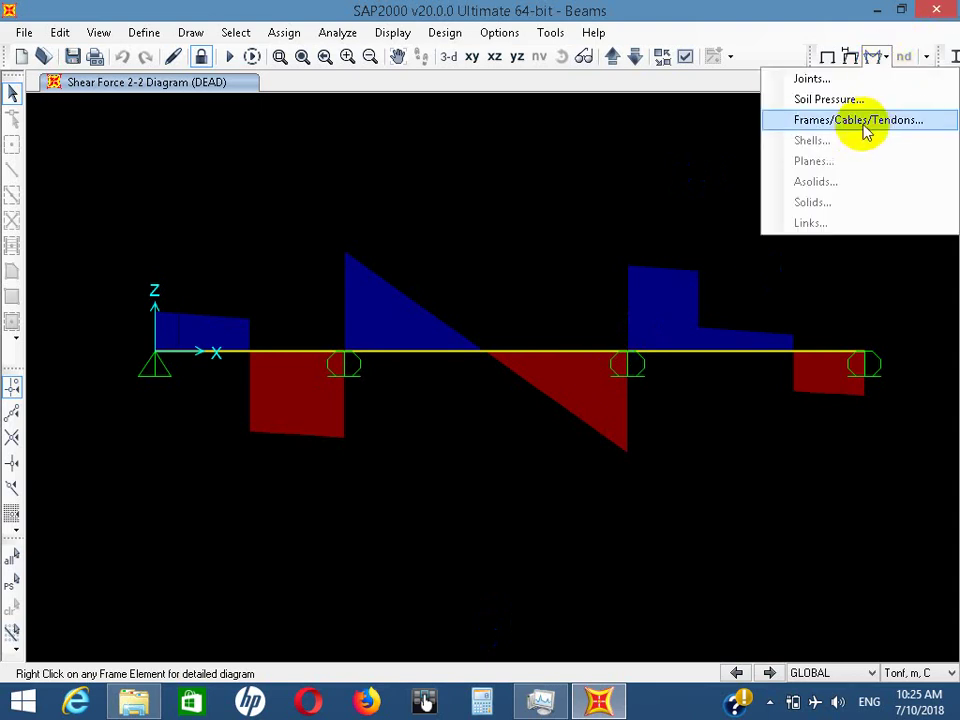
pyautogui.click(864, 127)
pyautogui.click(446, 377)
pyautogui.click(322, 356)
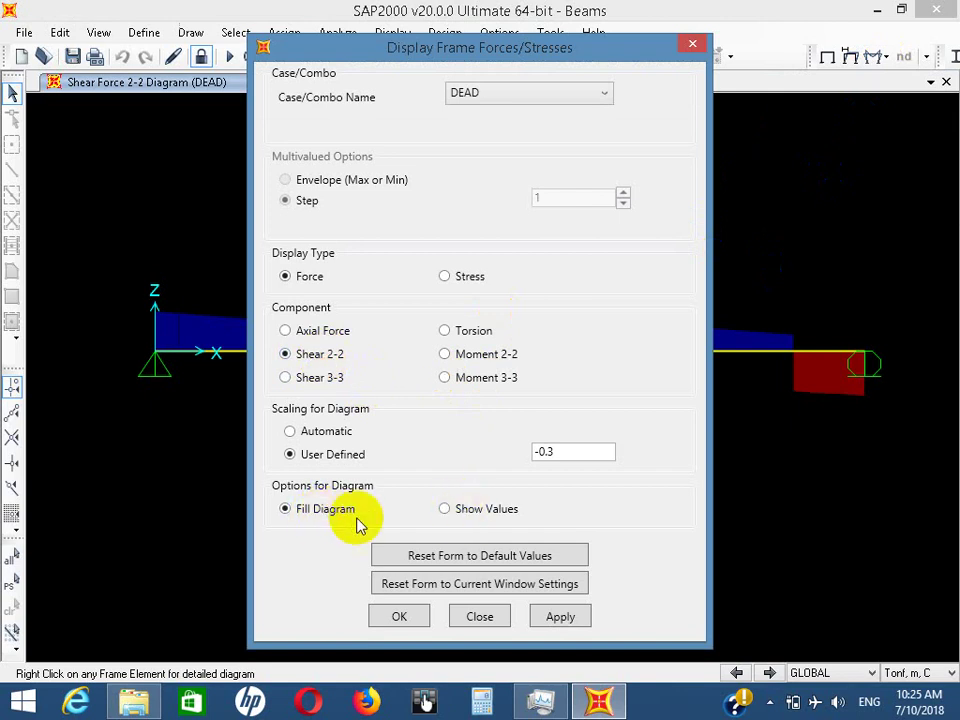
pyautogui.click(471, 512)
pyautogui.click(564, 619)
pyautogui.click(404, 618)
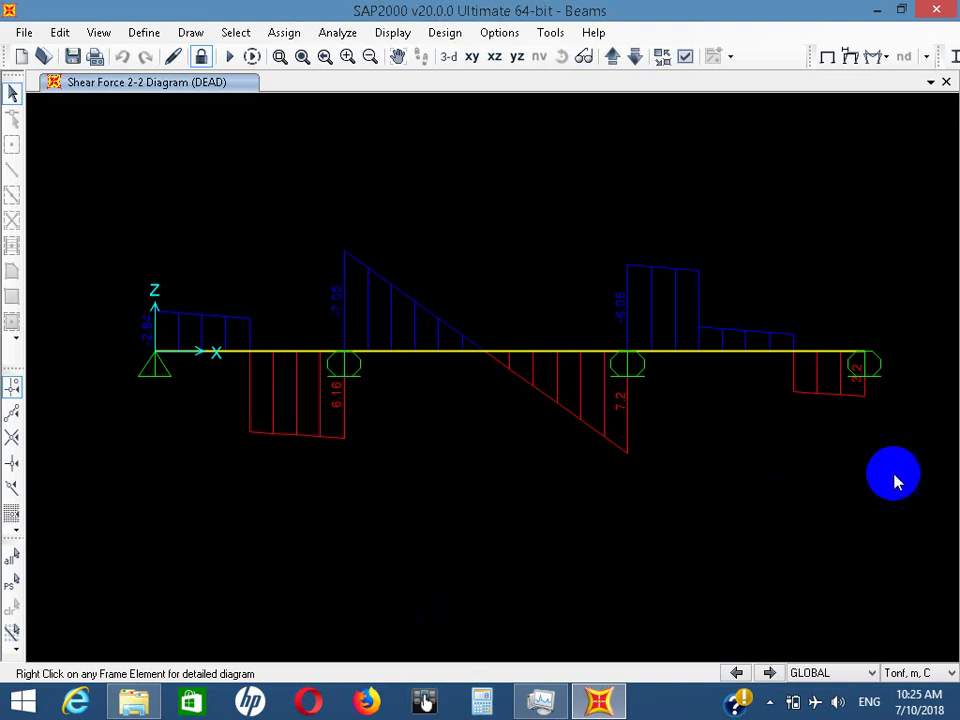
# Switch the Shear 2-2 diagram back to the Fill Diagram option
pyautogui.click(871, 57)
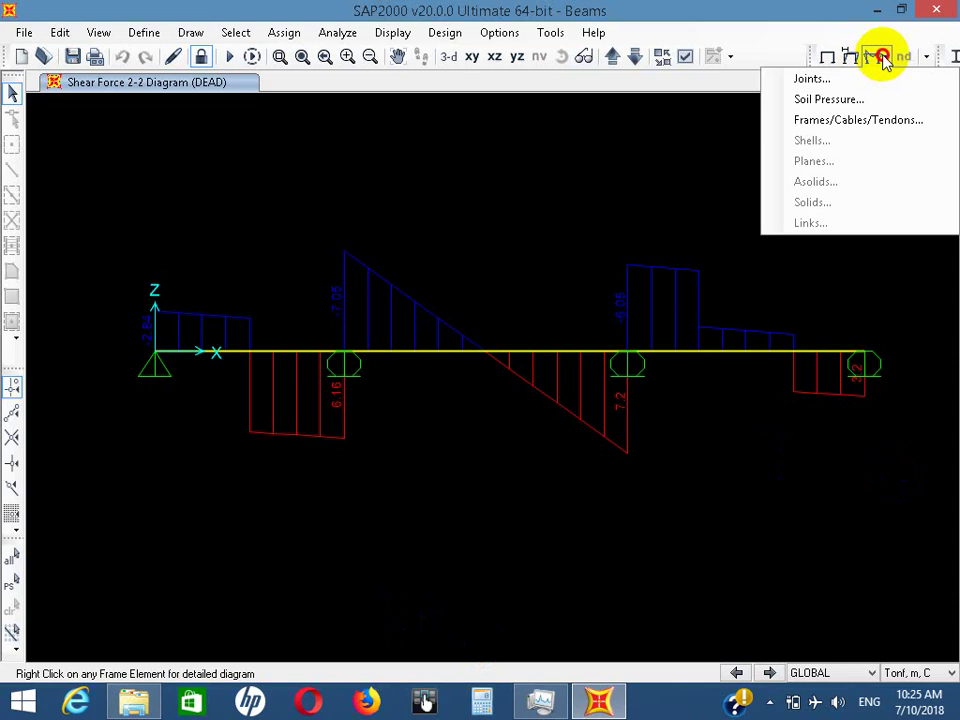
pyautogui.click(881, 119)
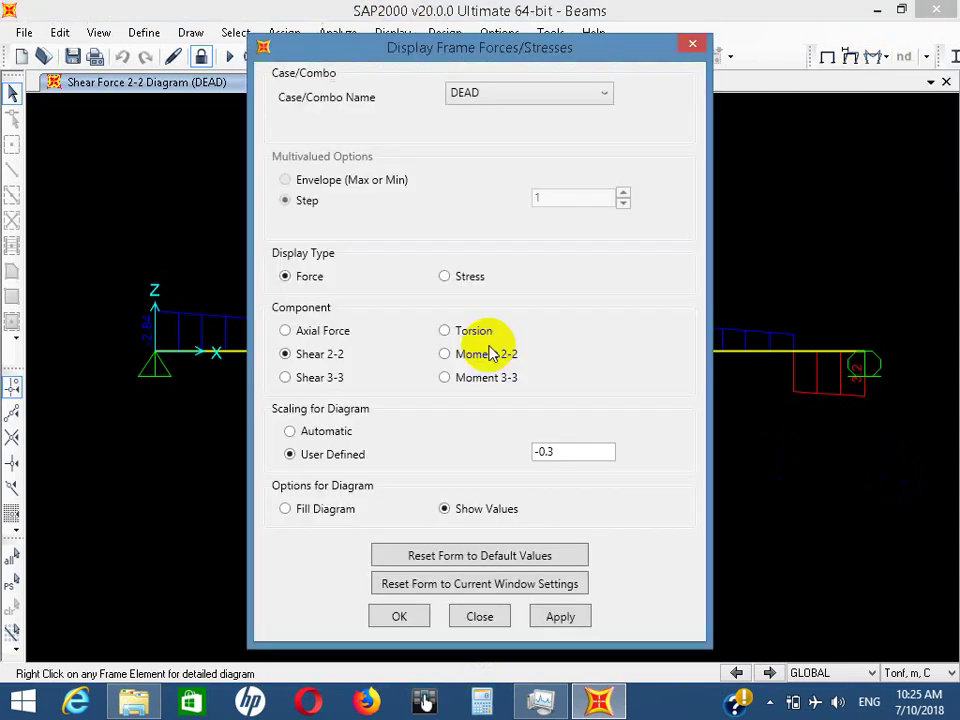
pyautogui.click(303, 510)
pyautogui.click(397, 617)
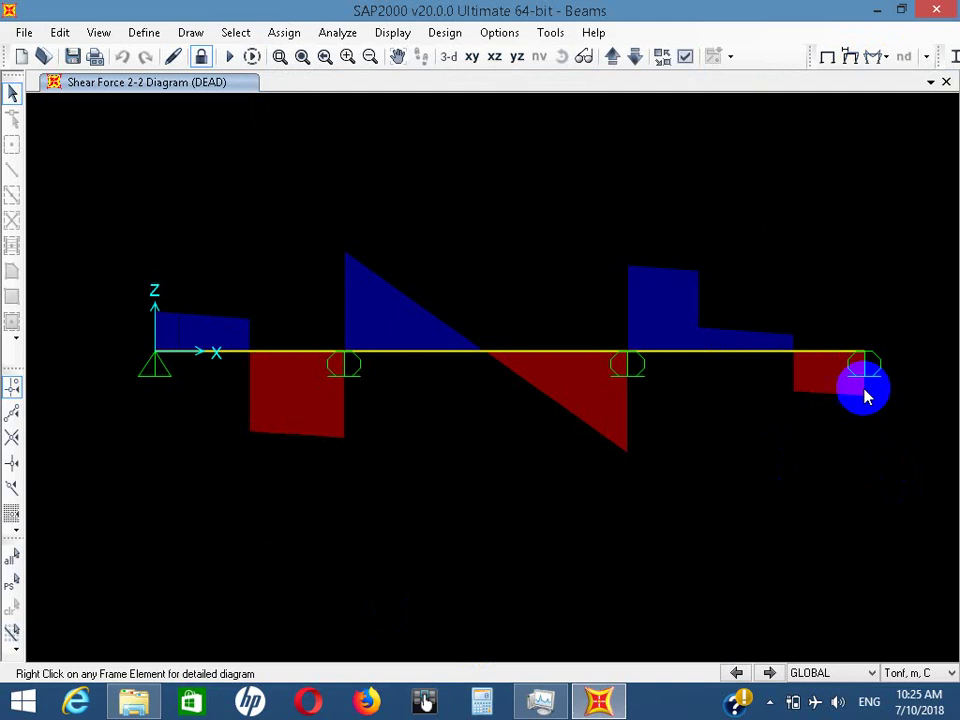
# Open the middle-span beam's detailed diagrams and read the shear, moment and deflection at about 2.87 m along it
pyautogui.moveTo(345, 360)
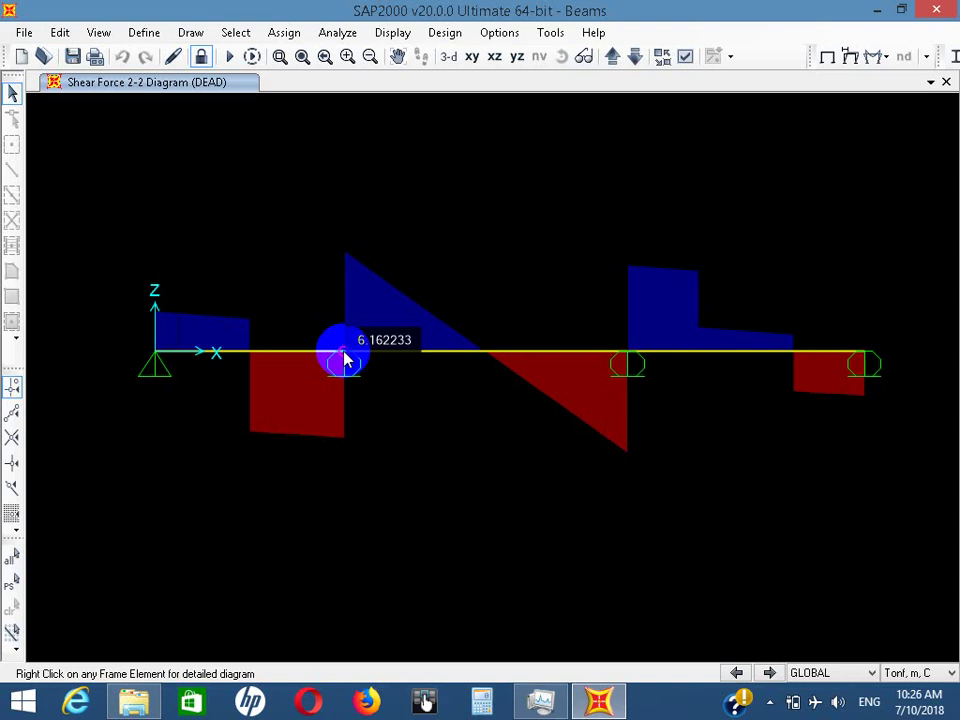
pyautogui.rightClick(549, 357)
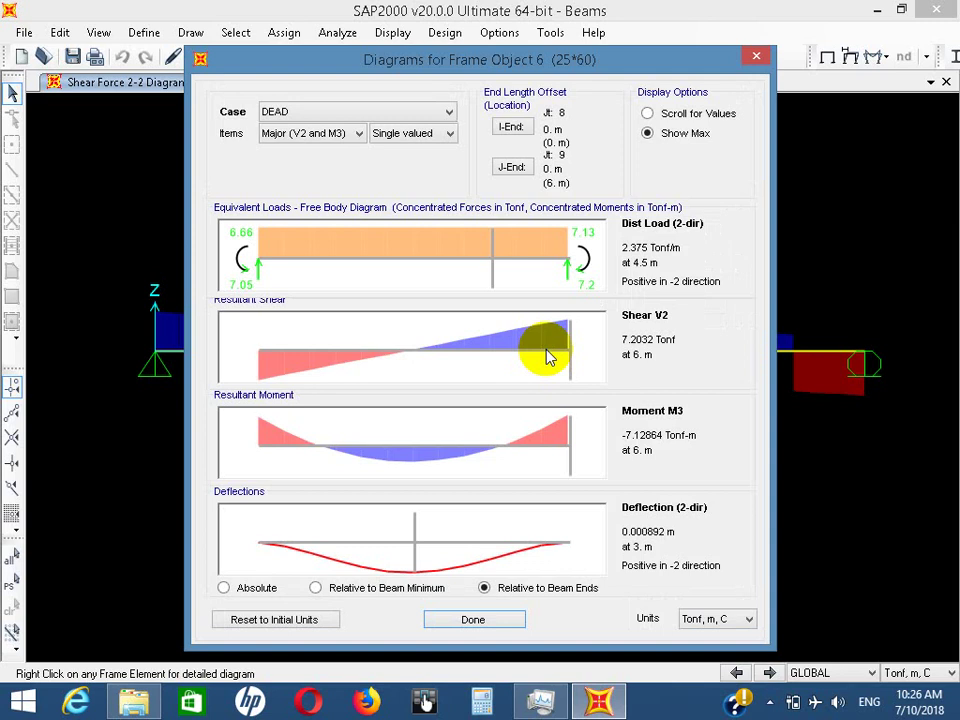
pyautogui.moveTo(493, 262)
pyautogui.mouseDown()
pyautogui.moveTo(326, 262)
pyautogui.moveTo(515, 265)
pyautogui.moveTo(409, 263)
pyautogui.mouseUp()
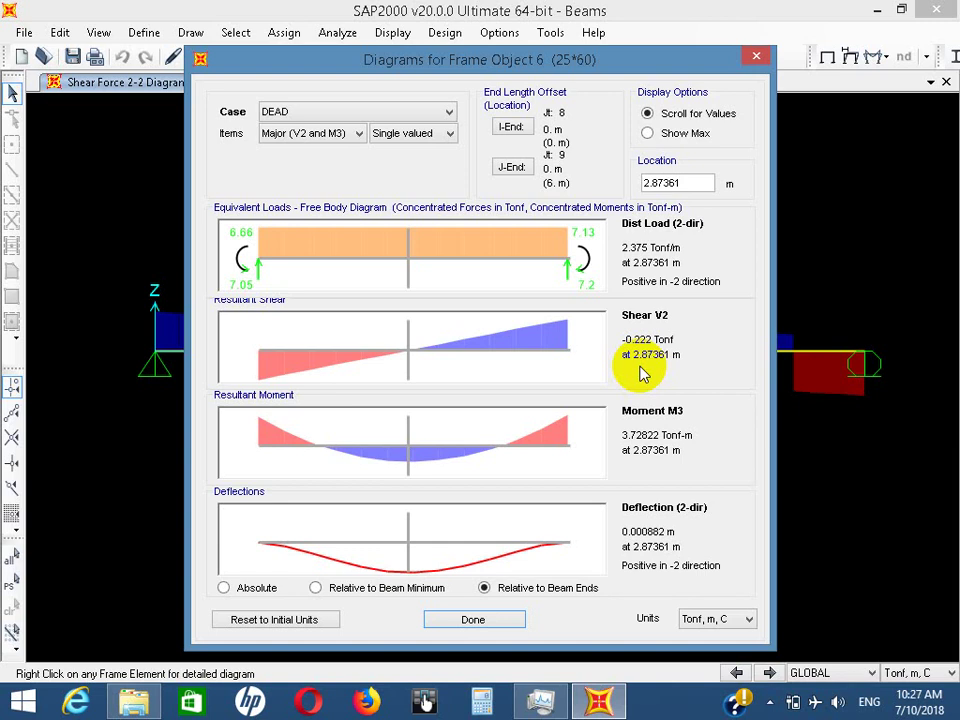
pyautogui.click(515, 622)
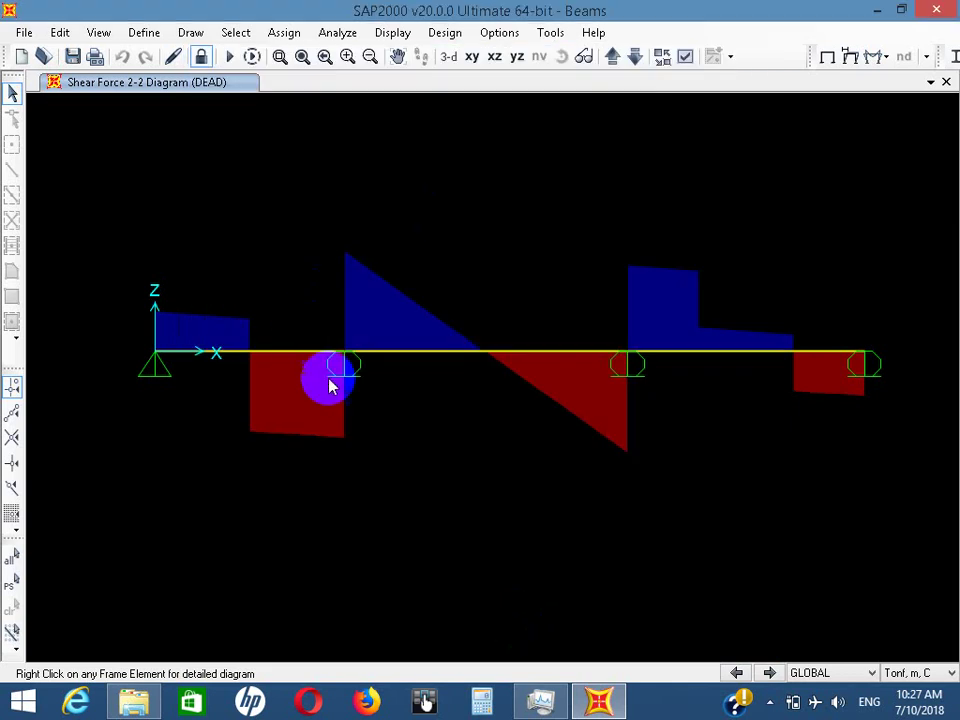
# Reopen the middle-span beam's detailed diagrams from the Shear 2-2 view and read the values at its 0 m end
pyautogui.moveTo(343, 357)
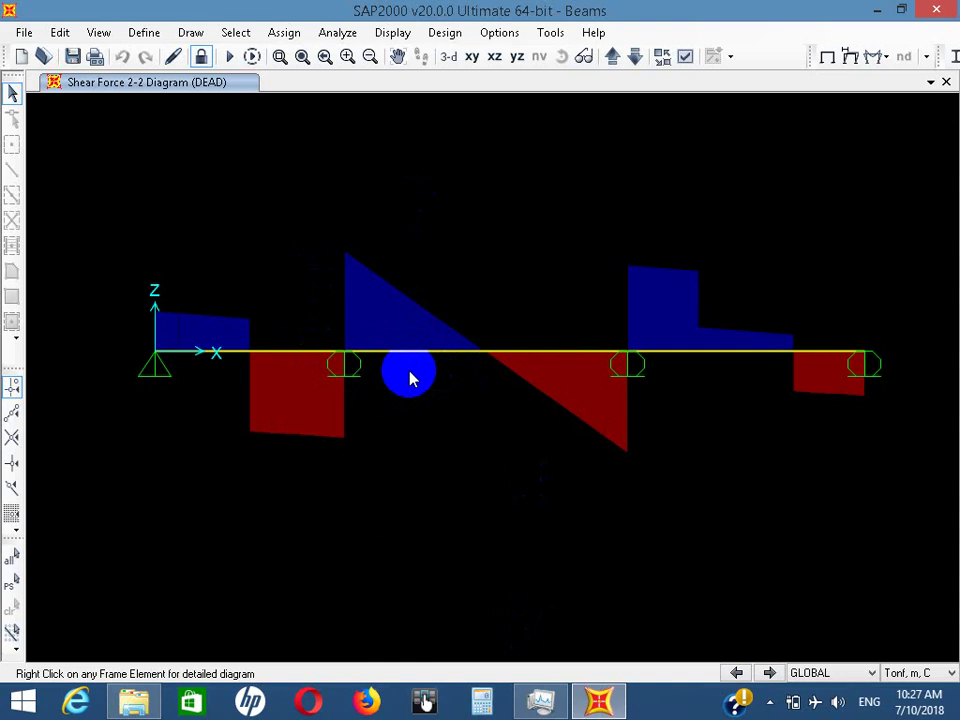
pyautogui.rightClick(476, 356)
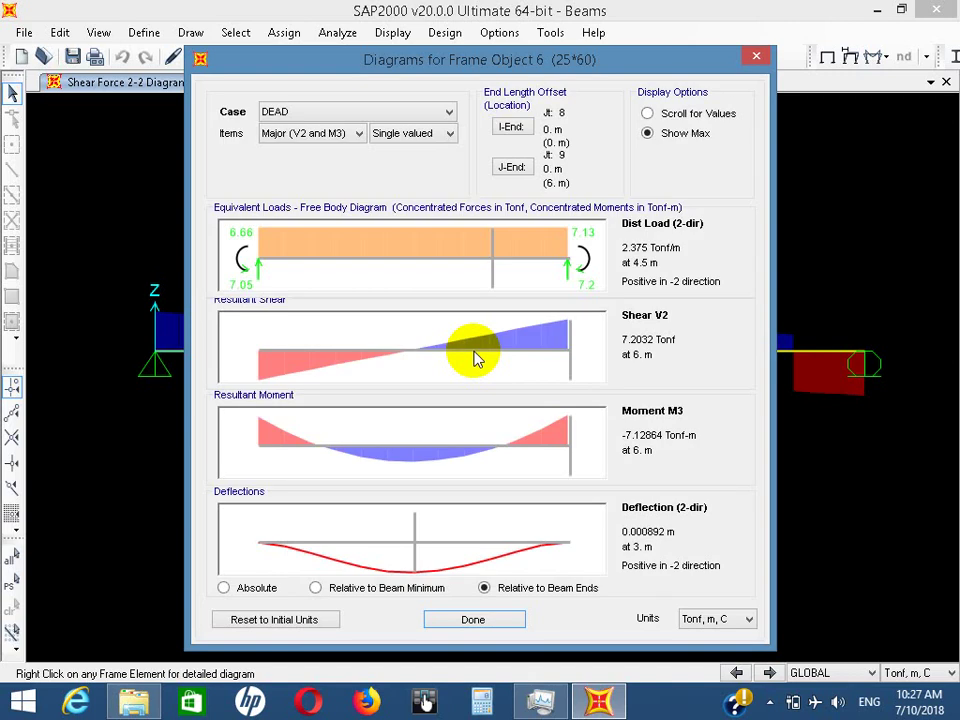
pyautogui.moveTo(495, 262); pyautogui.dragTo(214, 222)
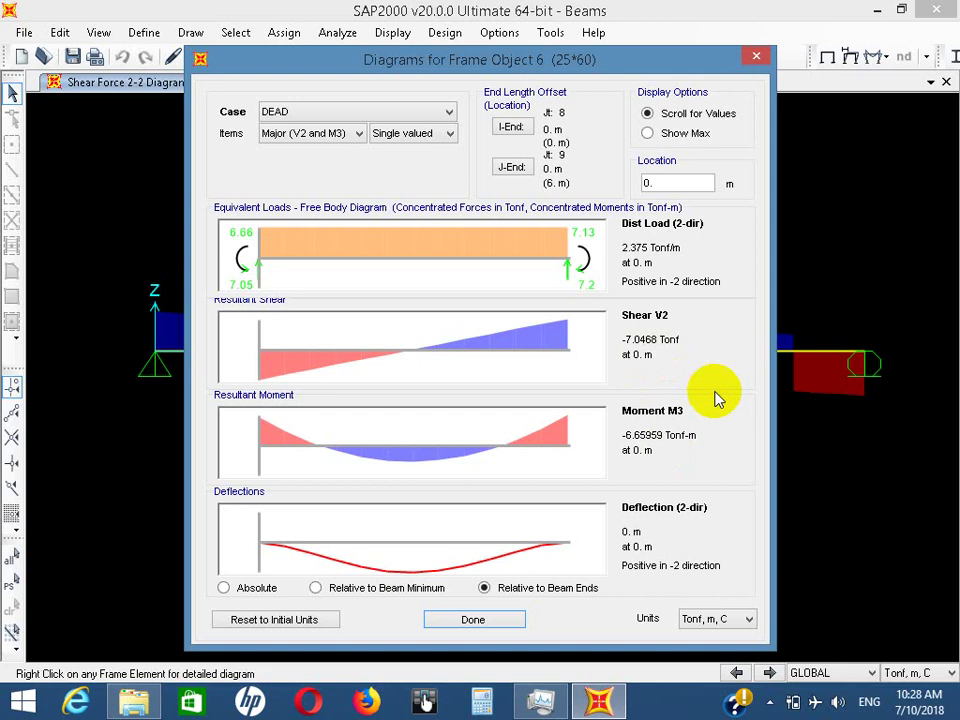
pyautogui.click(506, 620)
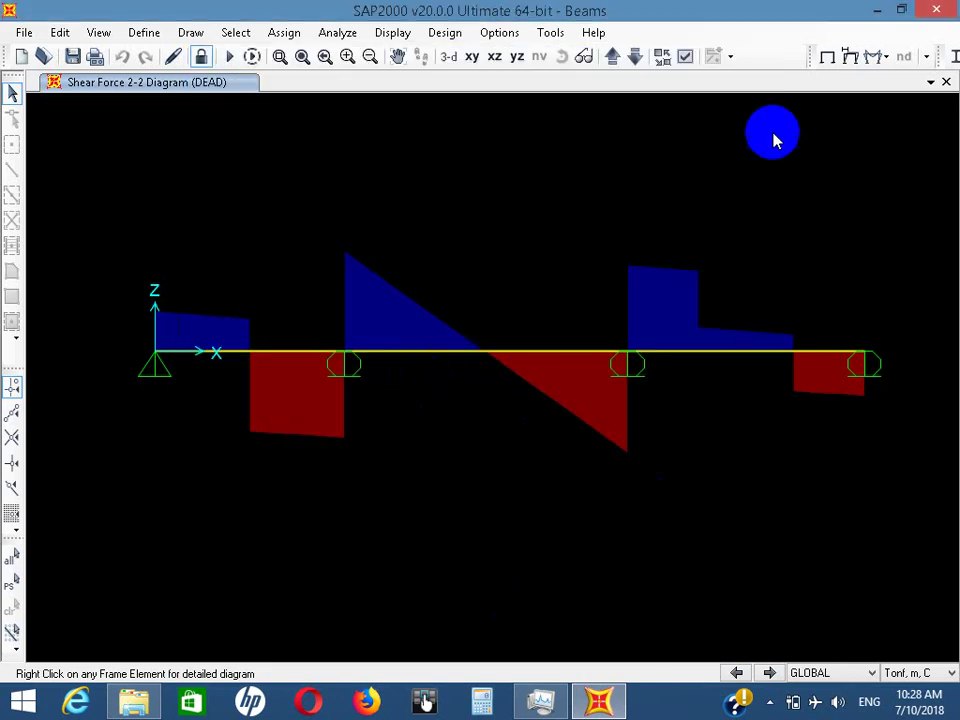
# Display the filled Moment 3-3 diagram for the DEAD case with a user-defined scale of 0.3
pyautogui.click(887, 58)
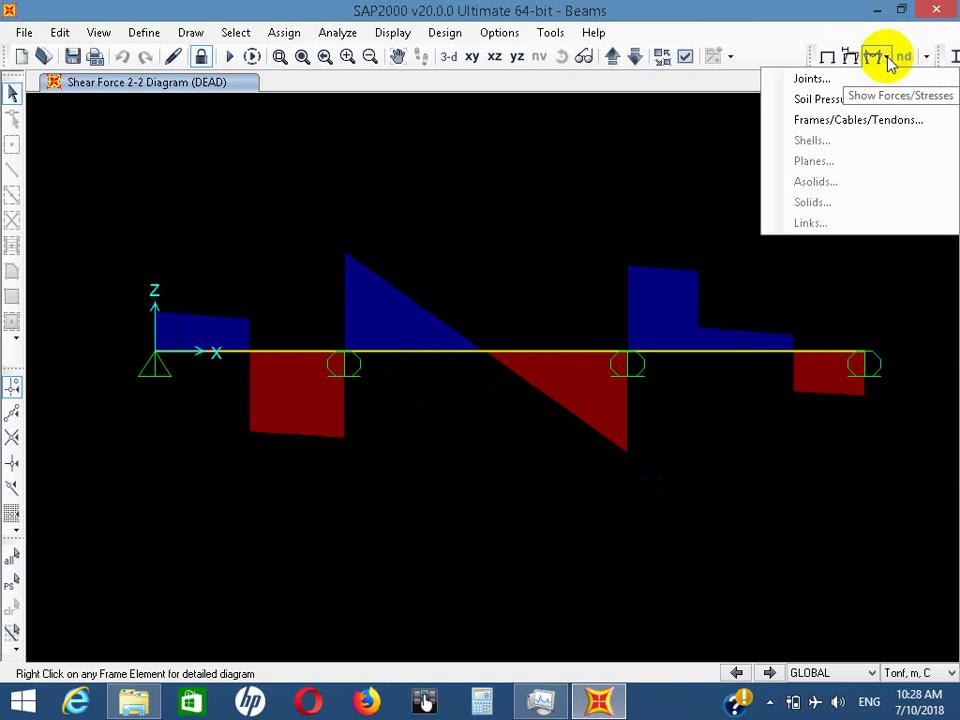
pyautogui.click(863, 128)
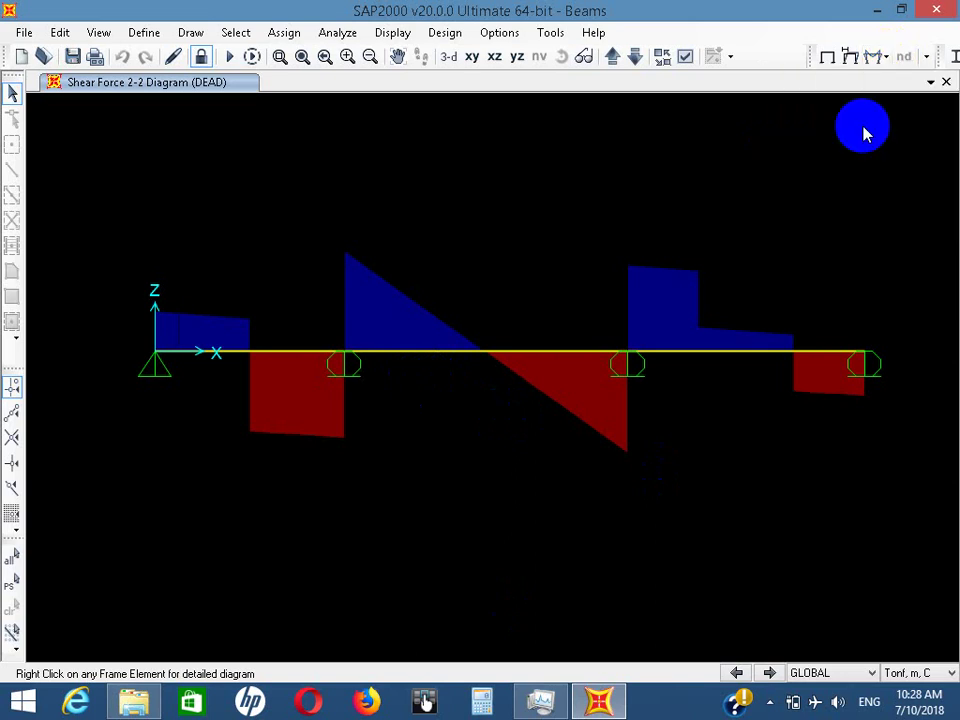
pyautogui.click(497, 379)
pyautogui.click(568, 617)
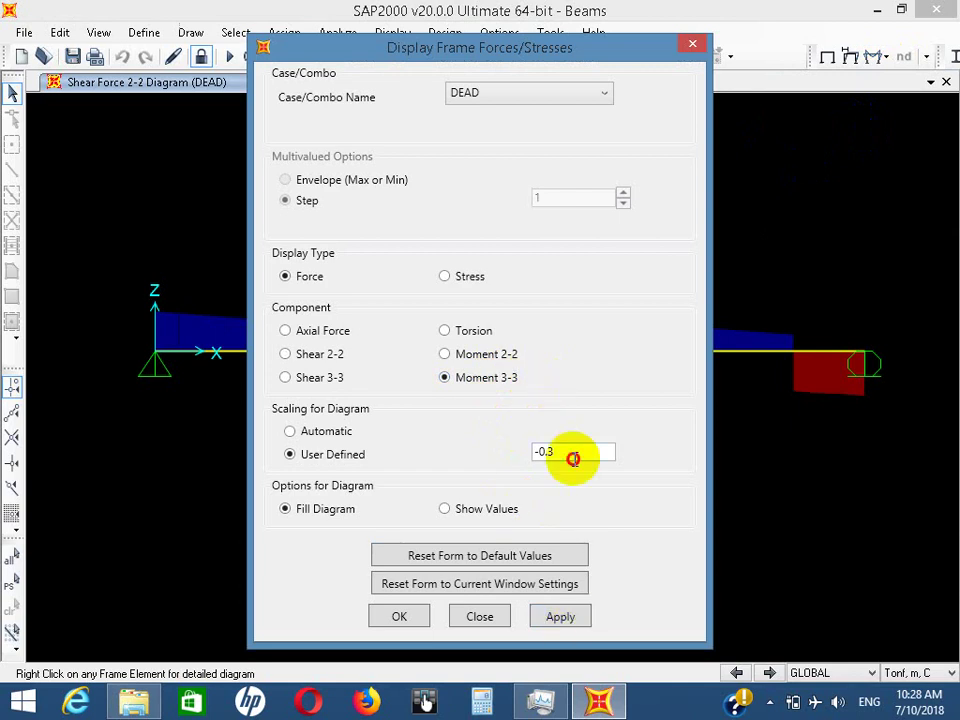
pyautogui.moveTo(574, 456); pyautogui.dragTo(497, 462)
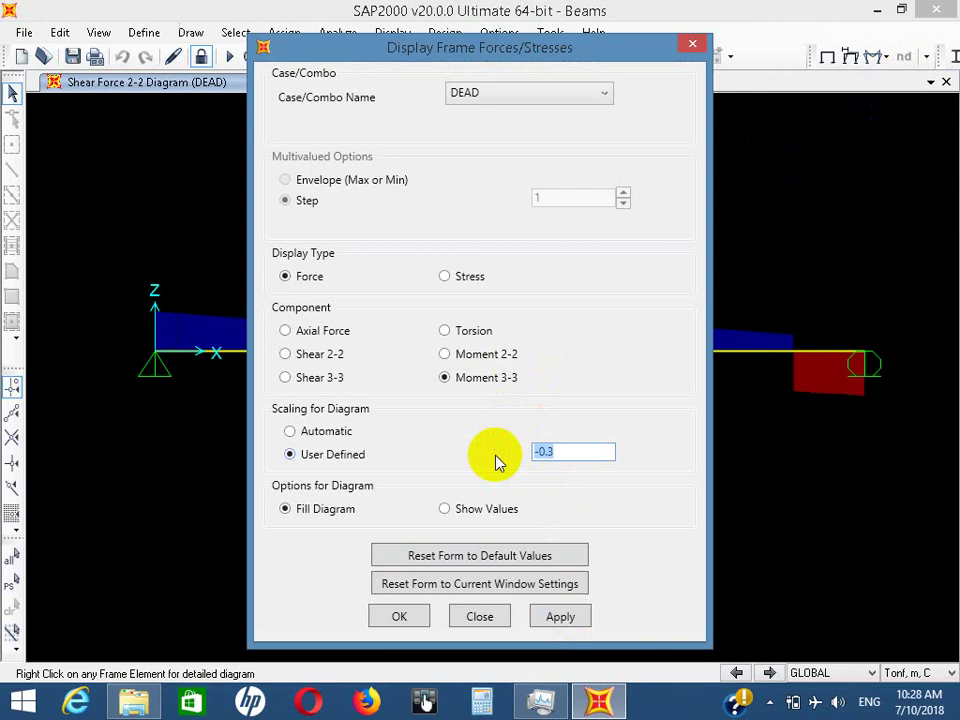
pyautogui.press('BackSpace')
pyautogui.write('.3')
pyautogui.click(555, 620)
pyautogui.click(401, 617)
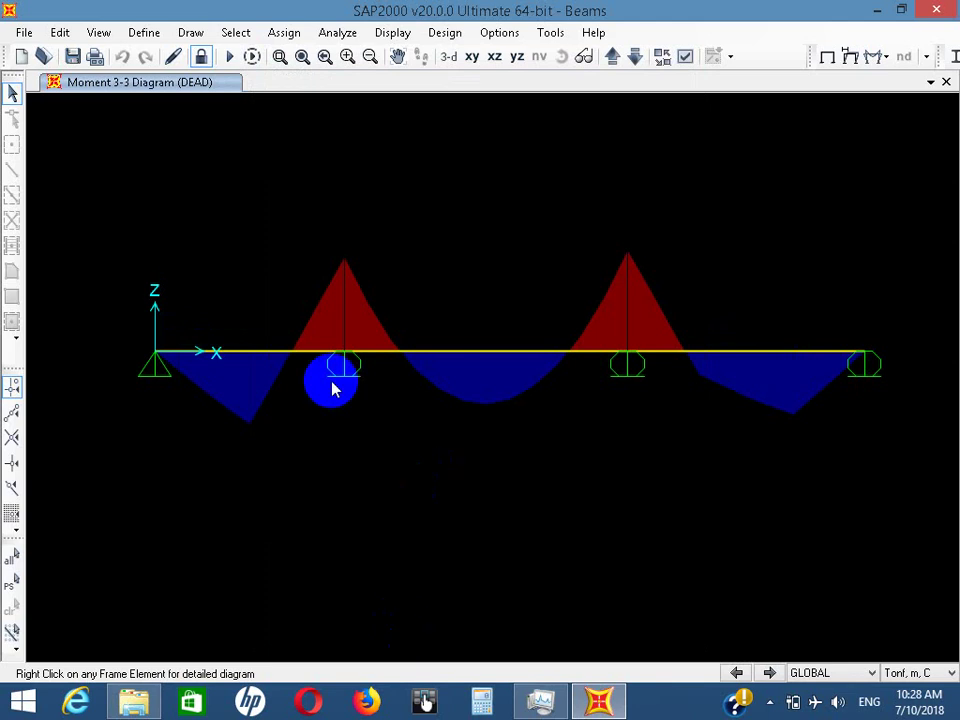
# From the Moment 3-3 diagram, inspect the middle-span beam's detailed results at location 0 m
pyautogui.moveTo(512, 356)
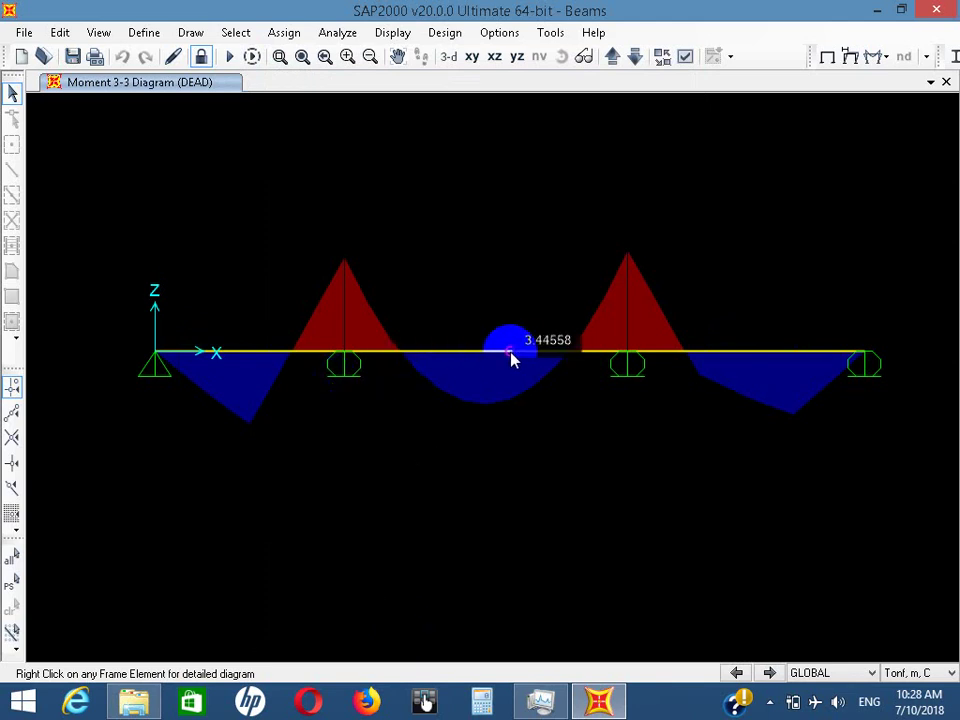
pyautogui.rightClick(511, 358)
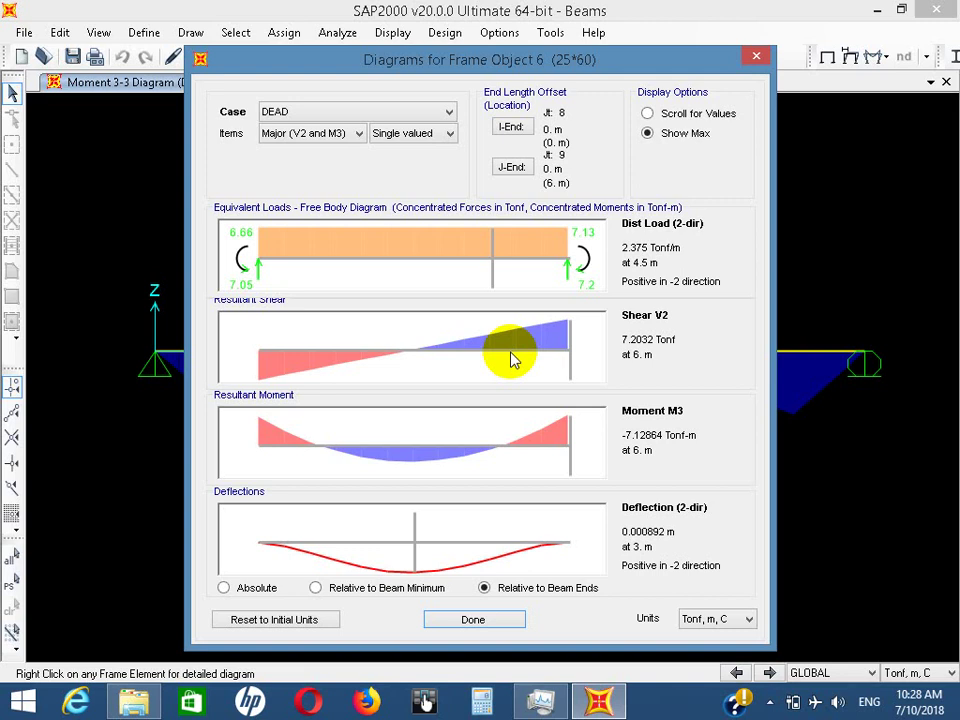
pyautogui.moveTo(497, 257)
pyautogui.mouseDown()
pyautogui.moveTo(456, 272)
pyautogui.moveTo(386, 347)
pyautogui.moveTo(414, 469)
pyautogui.moveTo(258, 500)
pyautogui.mouseUp()
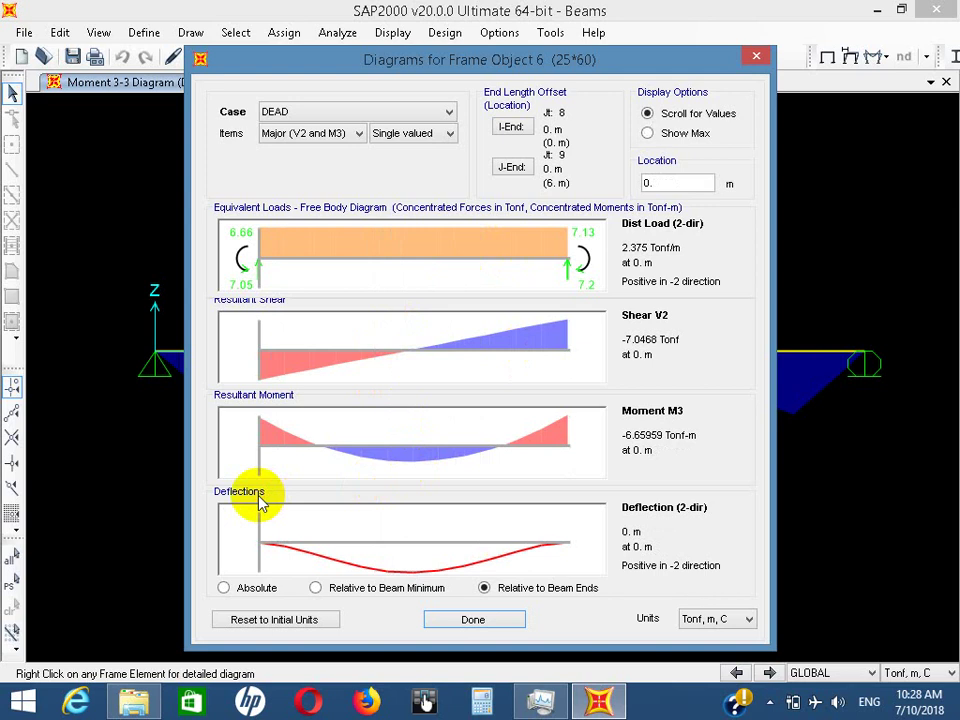
pyautogui.click(450, 628)
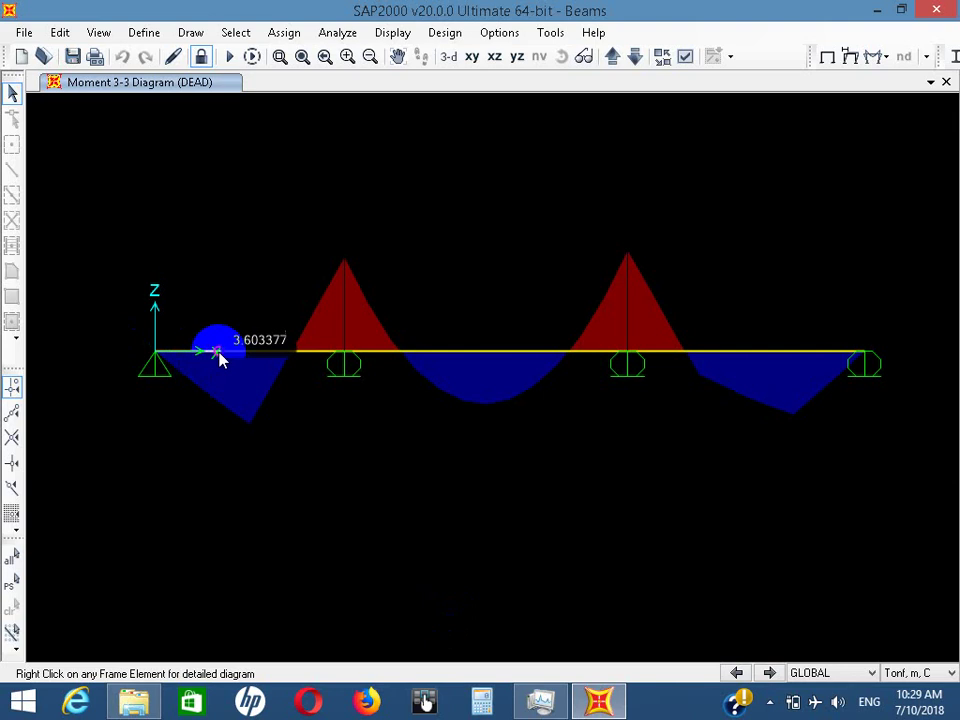
# Inspect the first-span beam's detailed diagrams, reading values at about 2.61 m and at about 1.99 m
pyautogui.rightClick(219, 354)
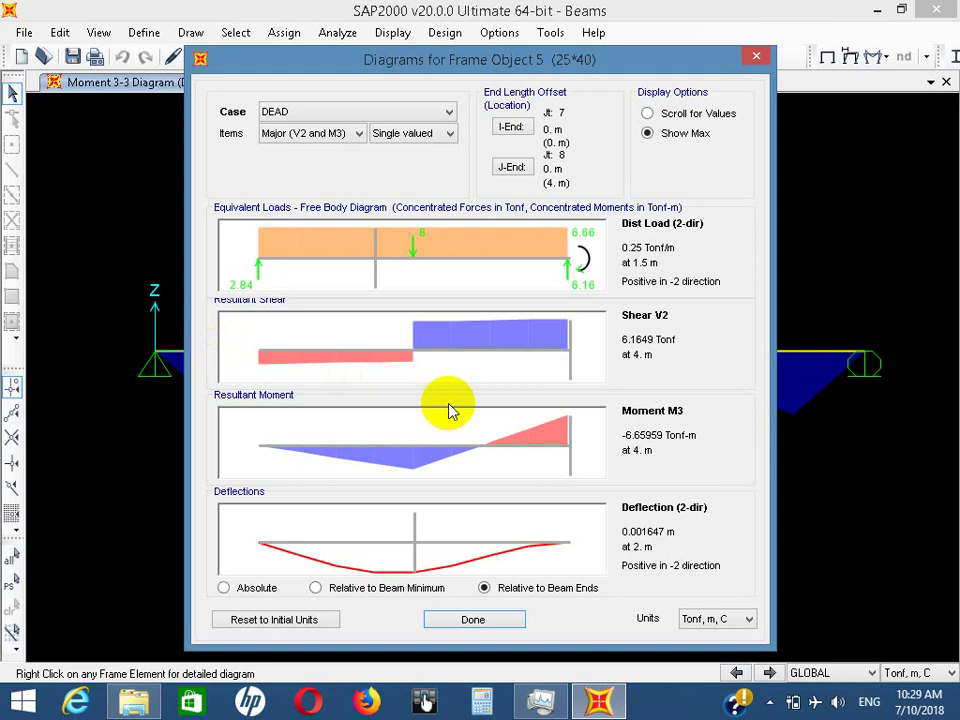
pyautogui.click(387, 272)
pyautogui.click(462, 272)
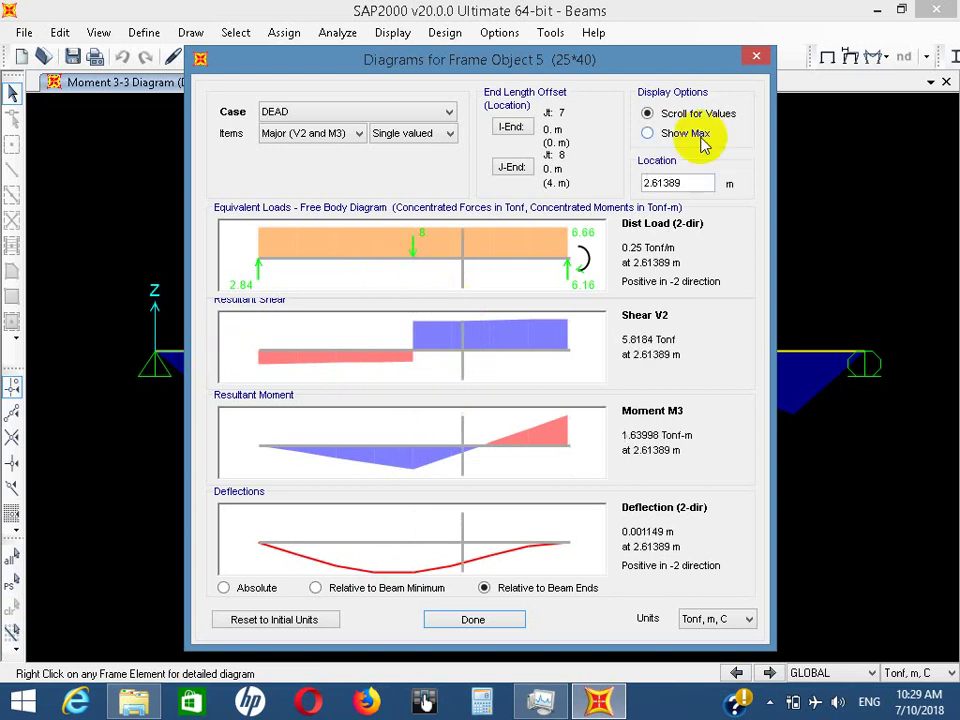
pyautogui.moveTo(700, 184); pyautogui.dragTo(643, 180)
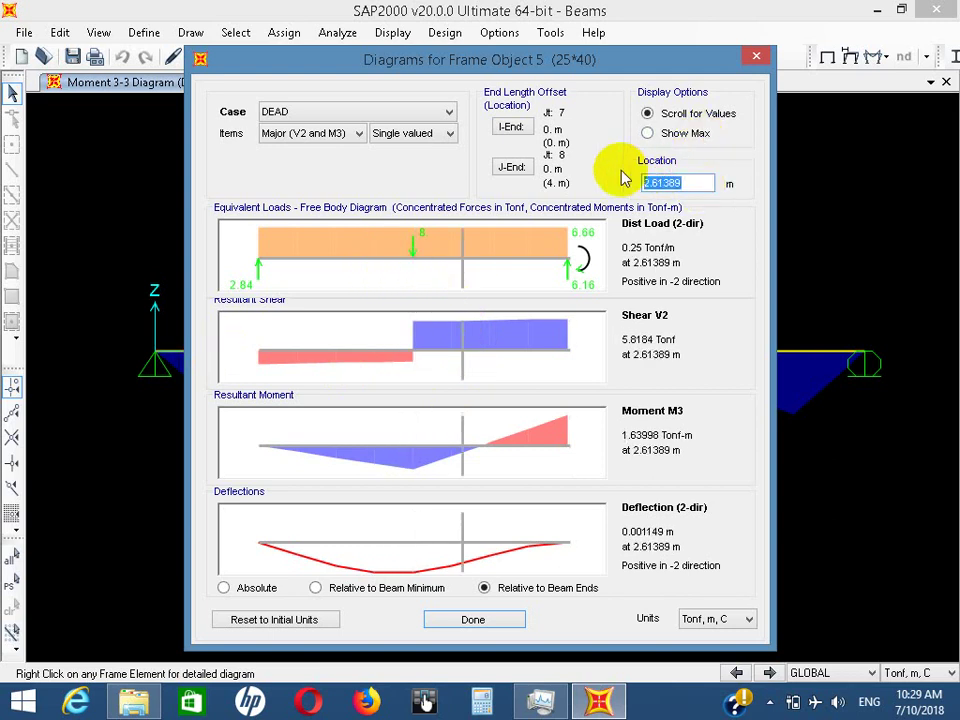
pyautogui.moveTo(458, 362); pyautogui.dragTo(415, 493)
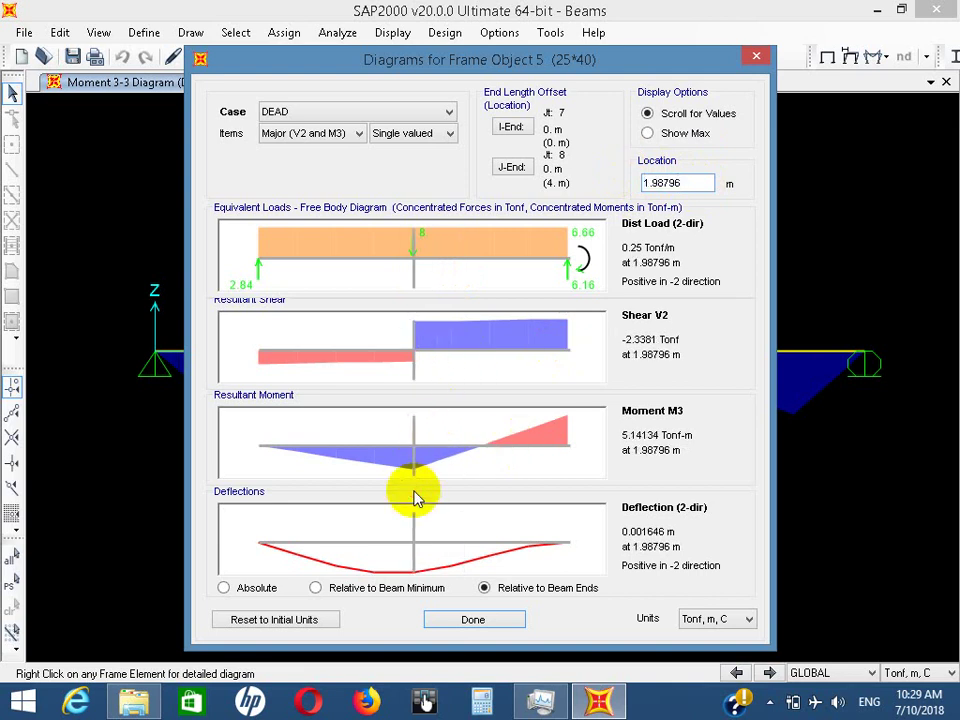
pyautogui.click(502, 622)
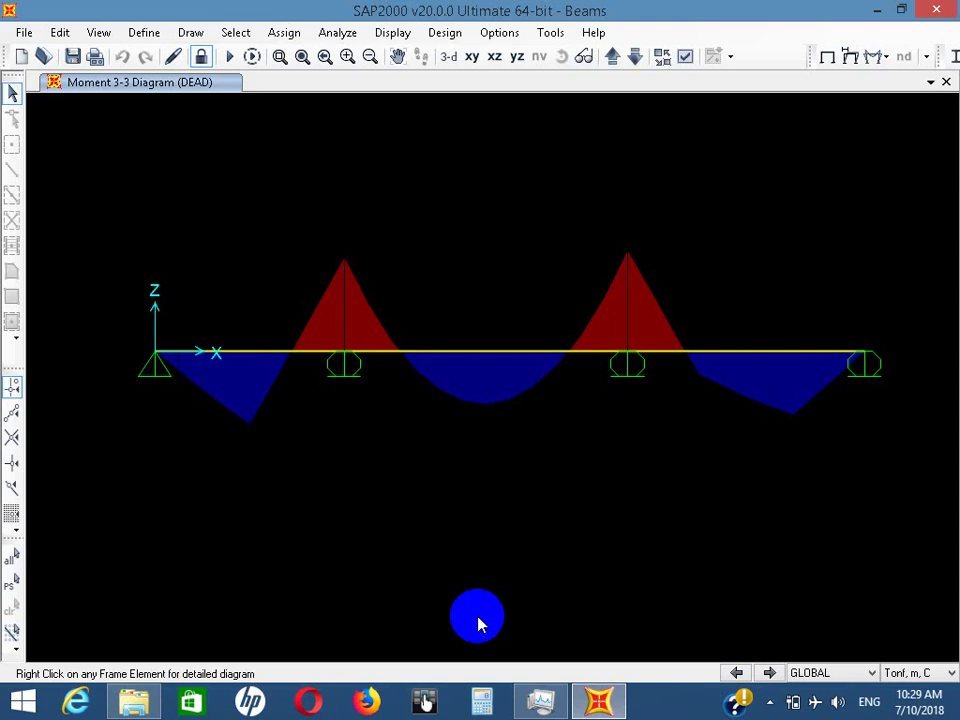
pyautogui.click(770, 702)
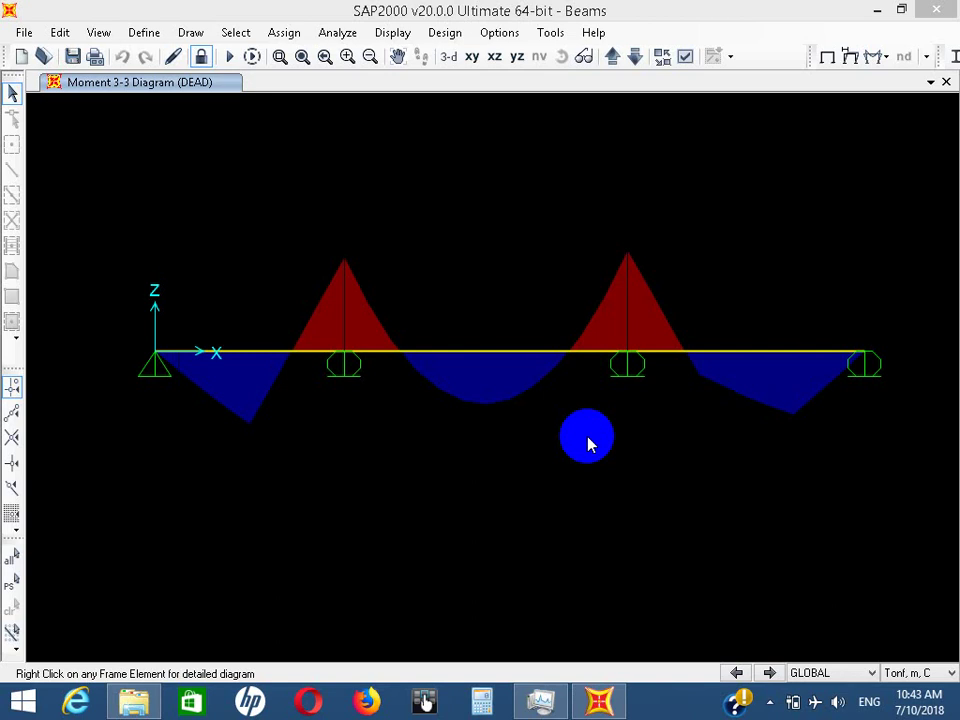
# Unlock the model and accept deleting the analysis results
pyautogui.click(203, 58)
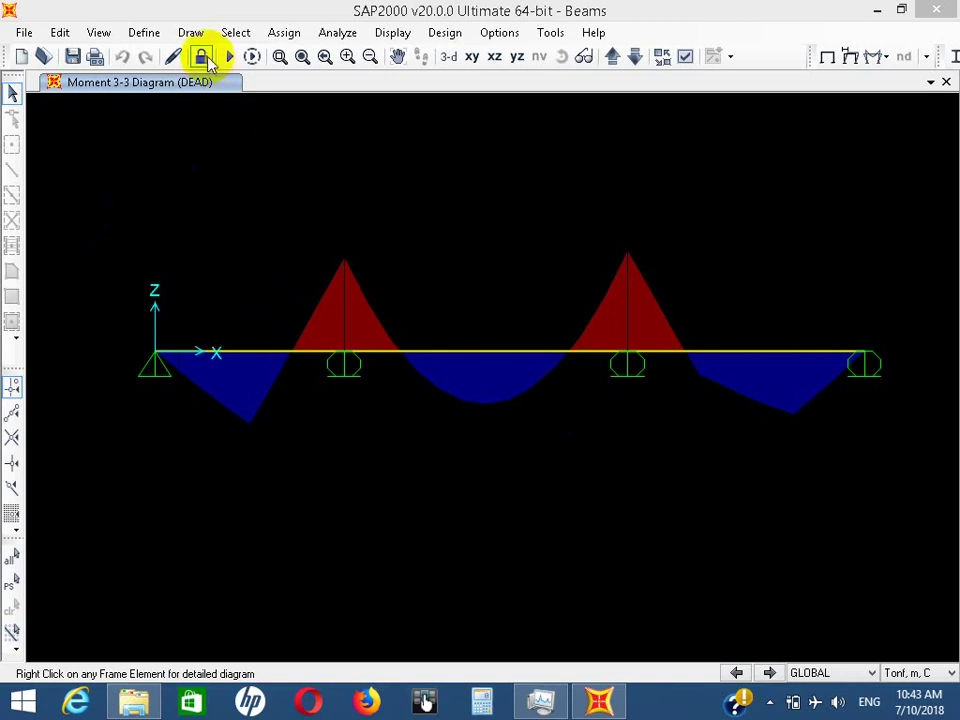
pyautogui.click(204, 58)
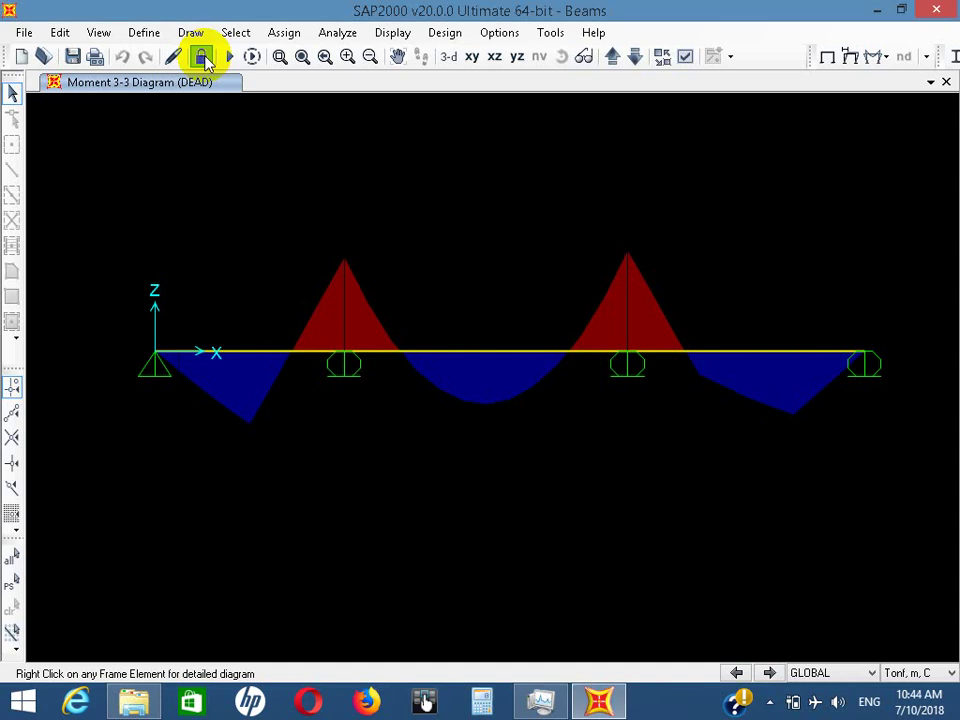
pyautogui.click(202, 57)
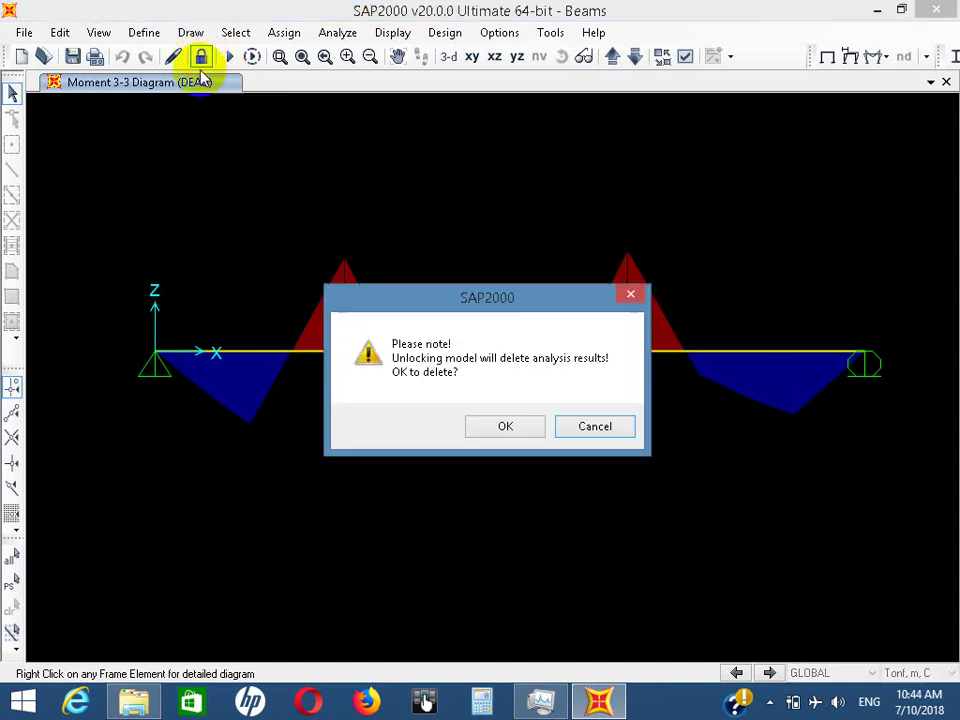
pyautogui.click(496, 425)
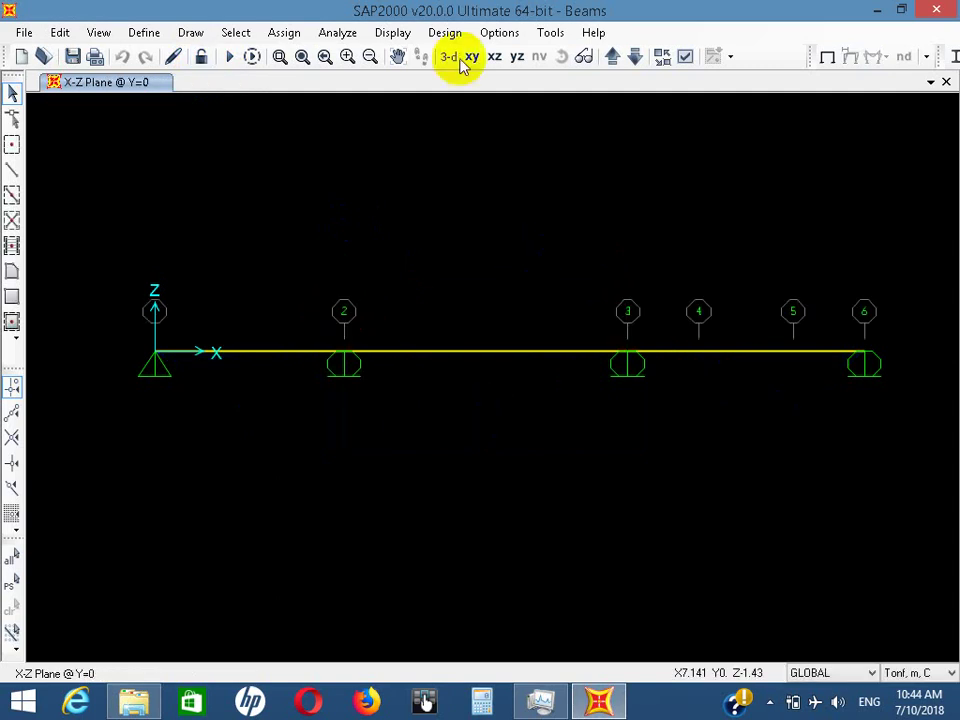
# Display the frame span loads assigned to the beams for the DEAD load pattern
pyautogui.click(396, 32)
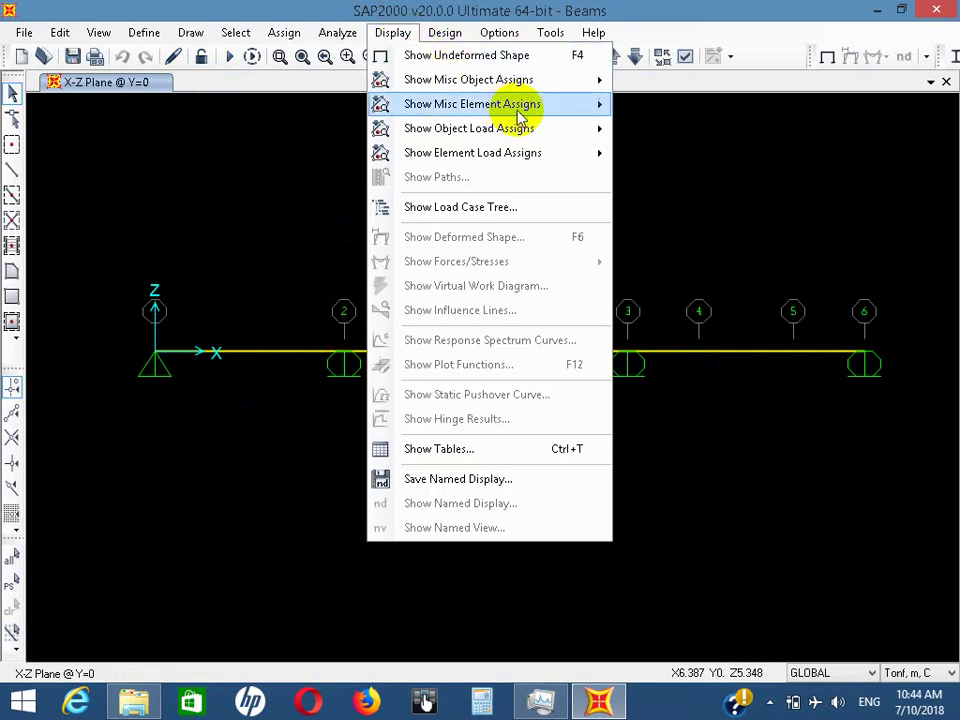
pyautogui.moveTo(527, 128)
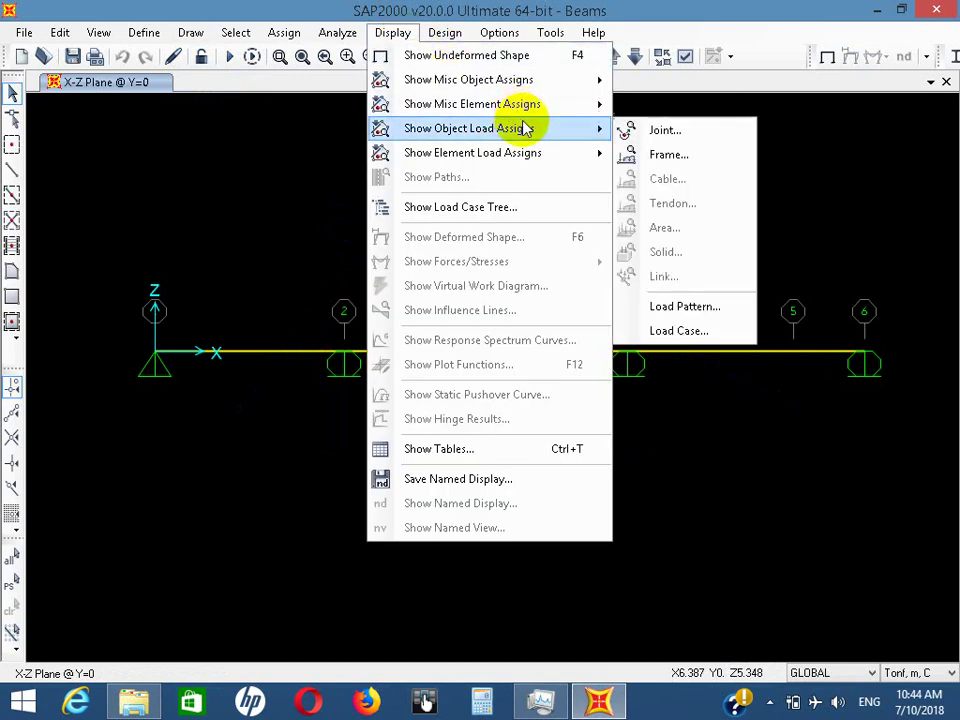
pyautogui.click(669, 154)
pyautogui.click(408, 560)
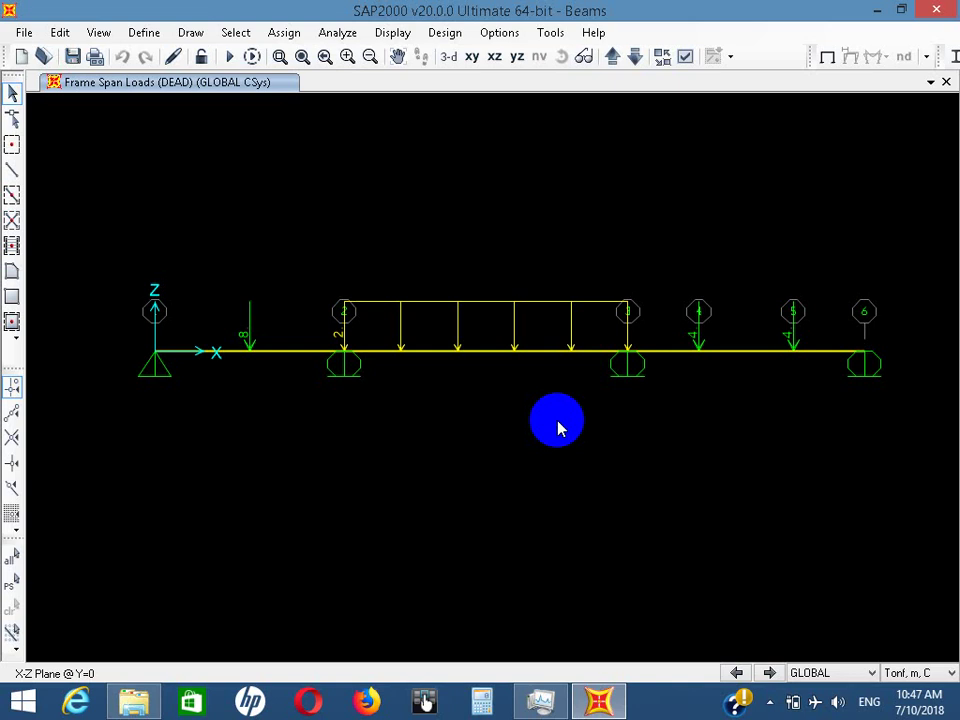
# Begin a distributed load assignment on the middle-span beam for the DEAD pattern, with Replace Existing Loads chosen
pyautogui.click(515, 350)
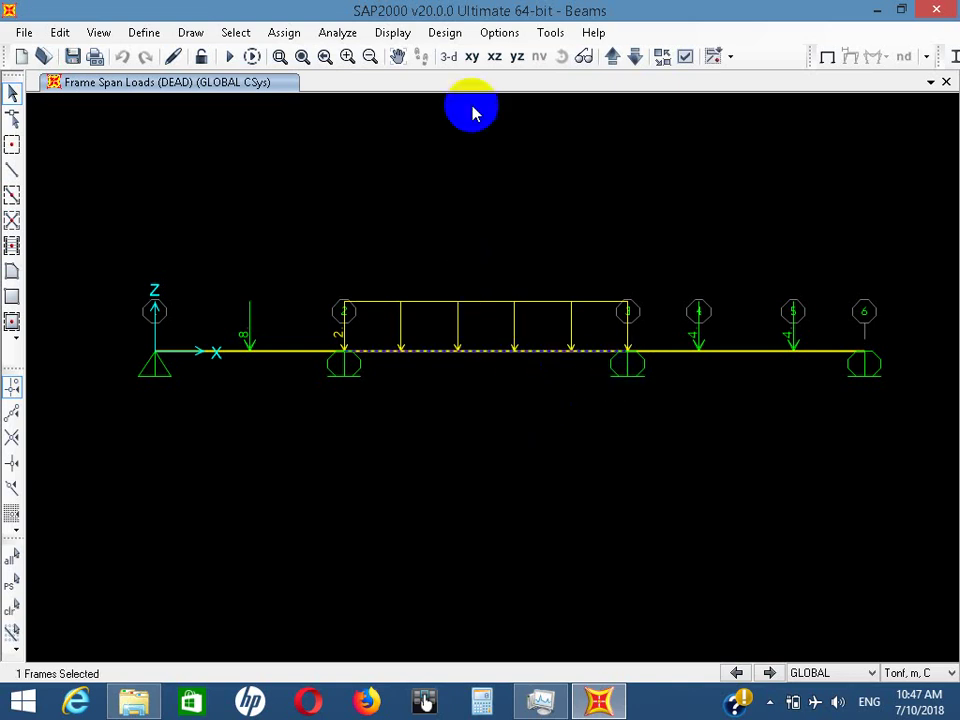
pyautogui.click(292, 33)
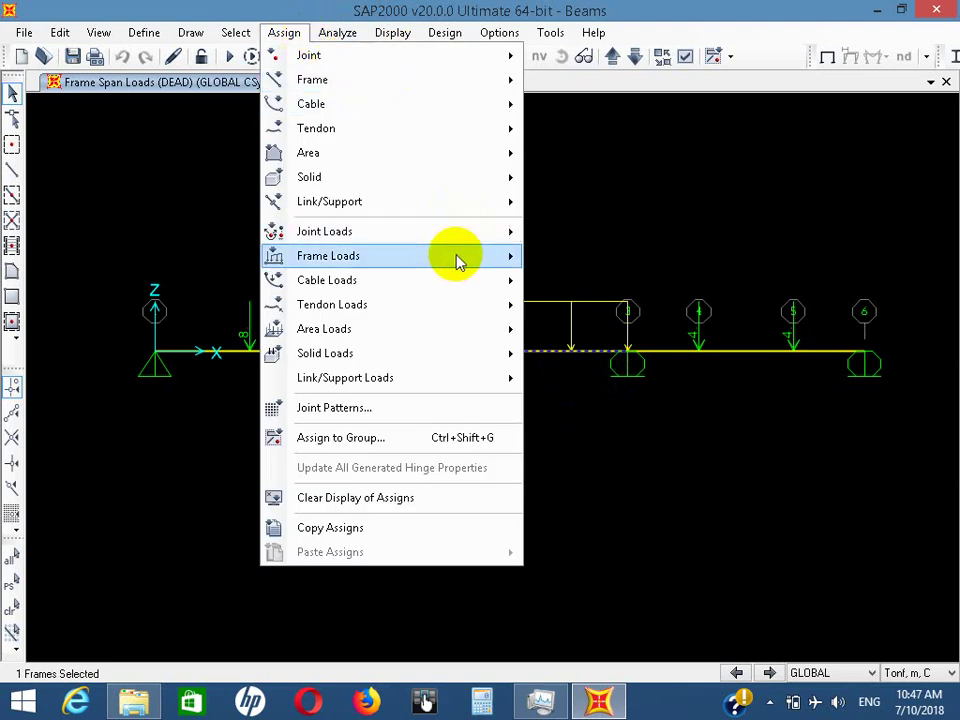
pyautogui.moveTo(405, 93)
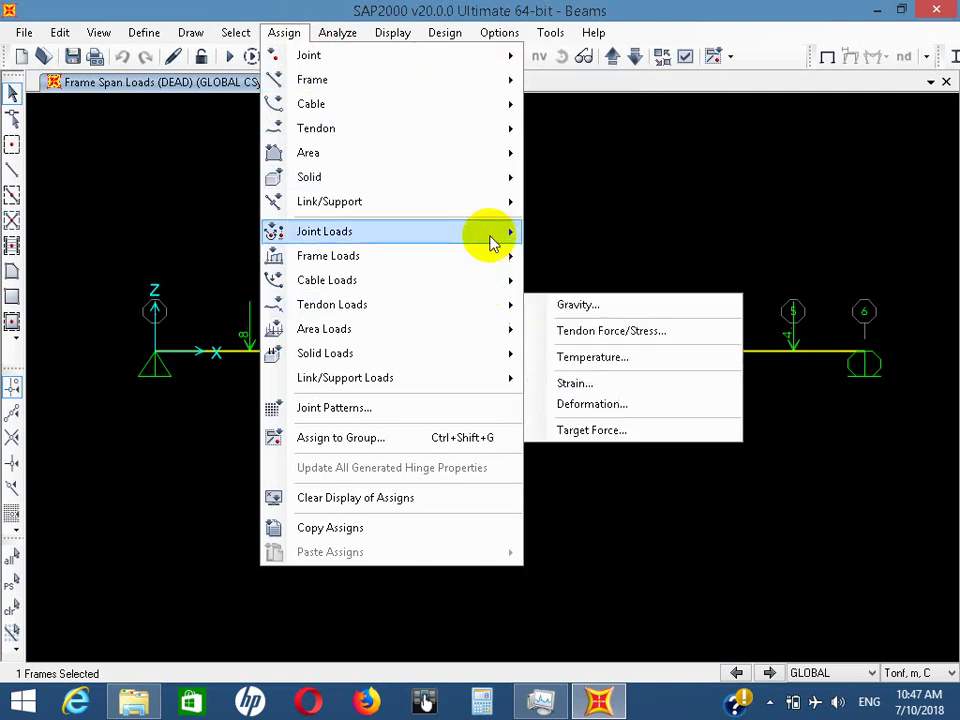
pyautogui.moveTo(487, 253)
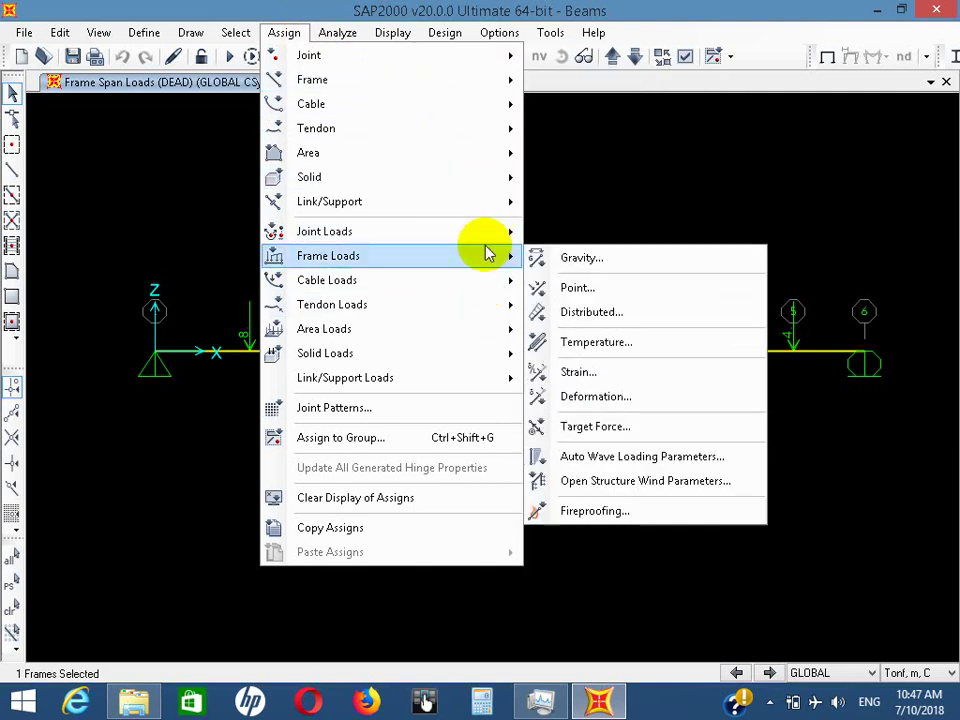
pyautogui.click(614, 313)
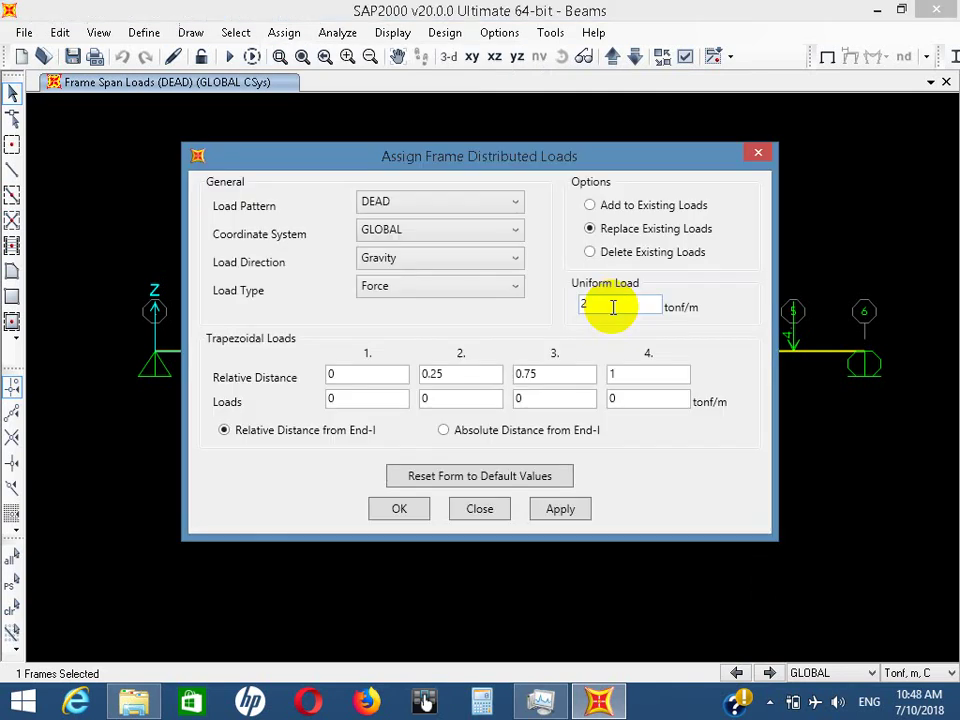
pyautogui.click(614, 205)
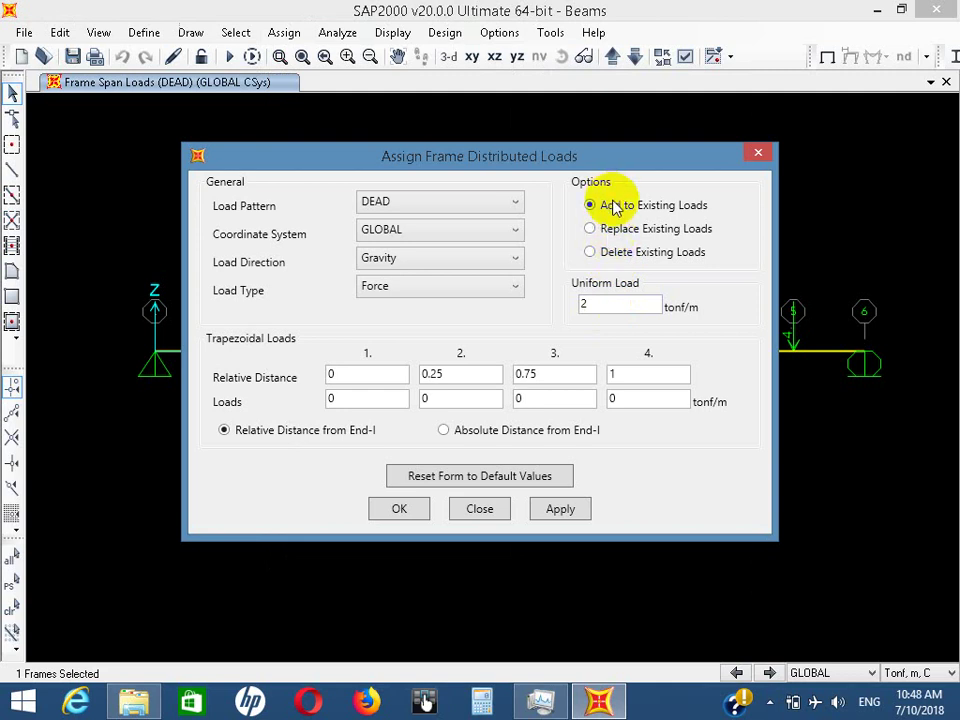
pyautogui.click(628, 230)
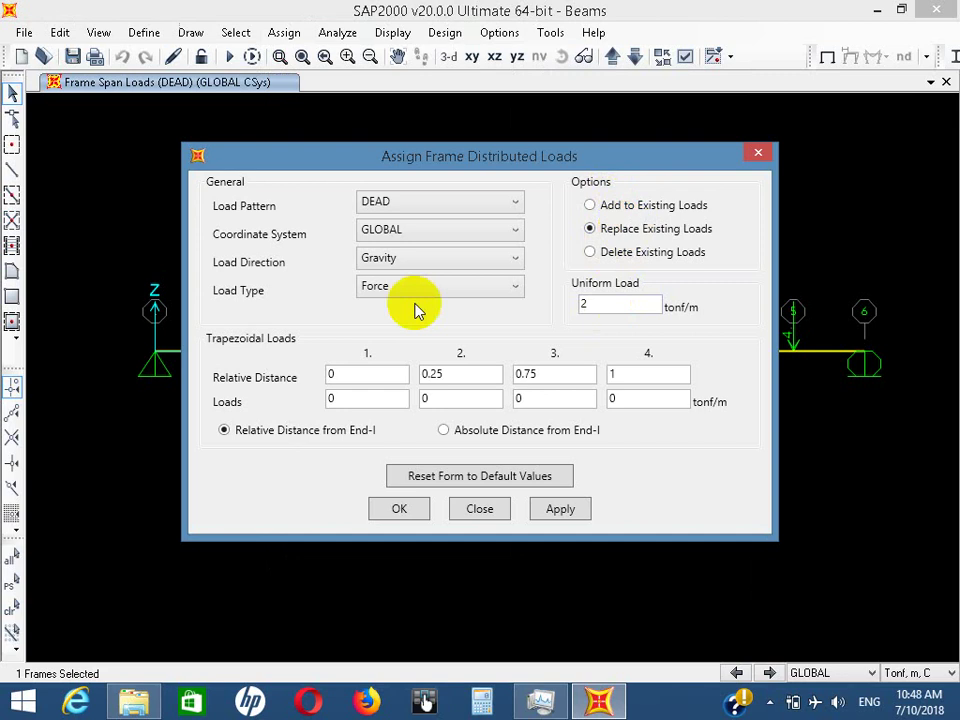
# Set the second trapezoidal load point to relative distance 0.5 with a load of 2 tonf/m
pyautogui.click(379, 375)
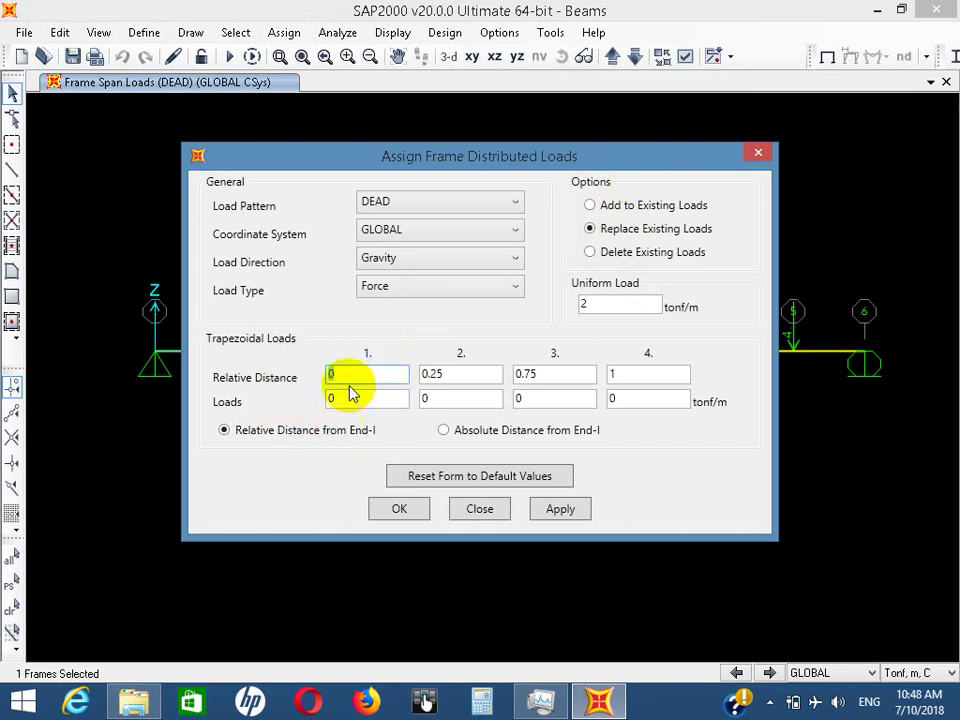
pyautogui.click(375, 403)
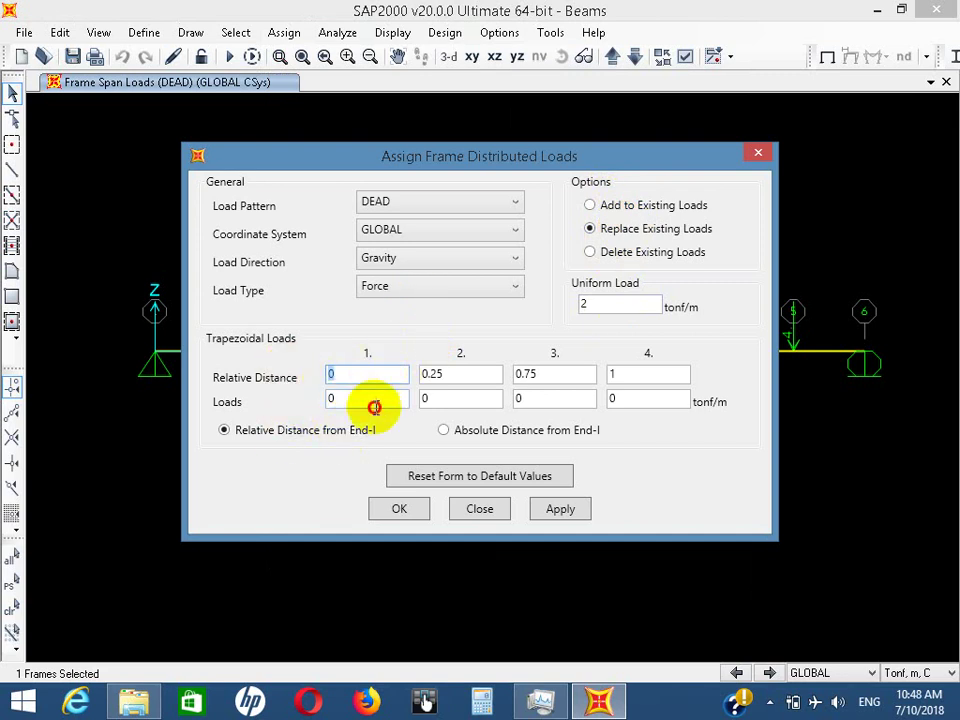
pyautogui.click(460, 372)
pyautogui.moveTo(460, 372); pyautogui.dragTo(401, 375)
pyautogui.press('BackSpace')
pyautogui.write('.5')
pyautogui.click(424, 398)
pyautogui.write('2')
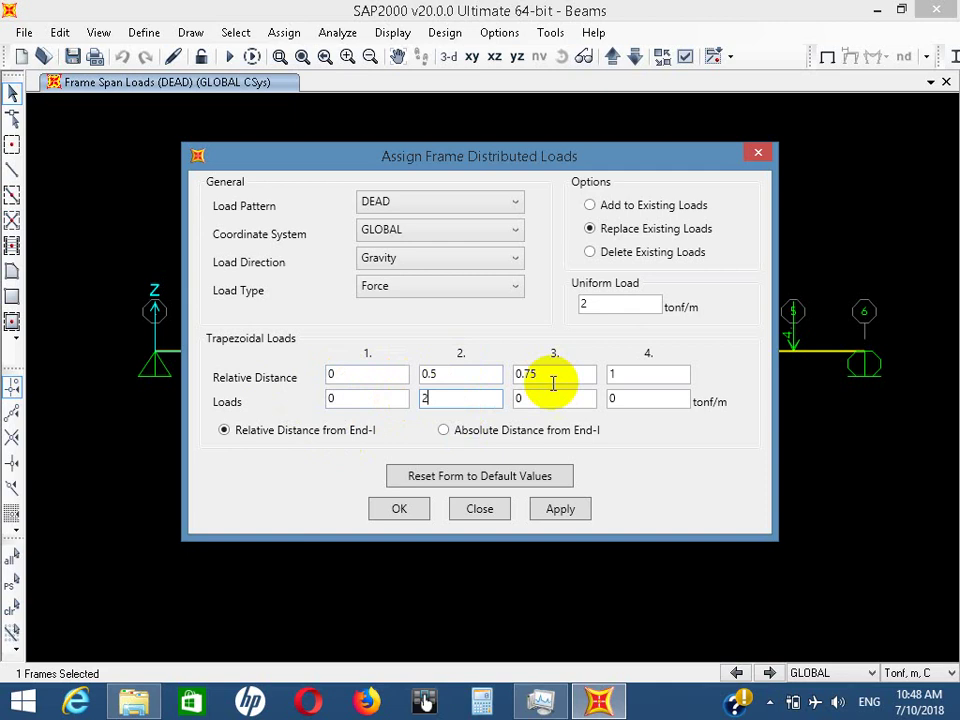
# Set the third trapezoidal point's relative distance to 1 and apply the distributed load to the middle-span beam
pyautogui.moveTo(585, 376); pyautogui.dragTo(502, 376)
pyautogui.write('1')
pyautogui.press('Tab')
pyautogui.press('Tab')
pyautogui.press('Tab')
pyautogui.click(553, 510)
pyautogui.click(392, 510)
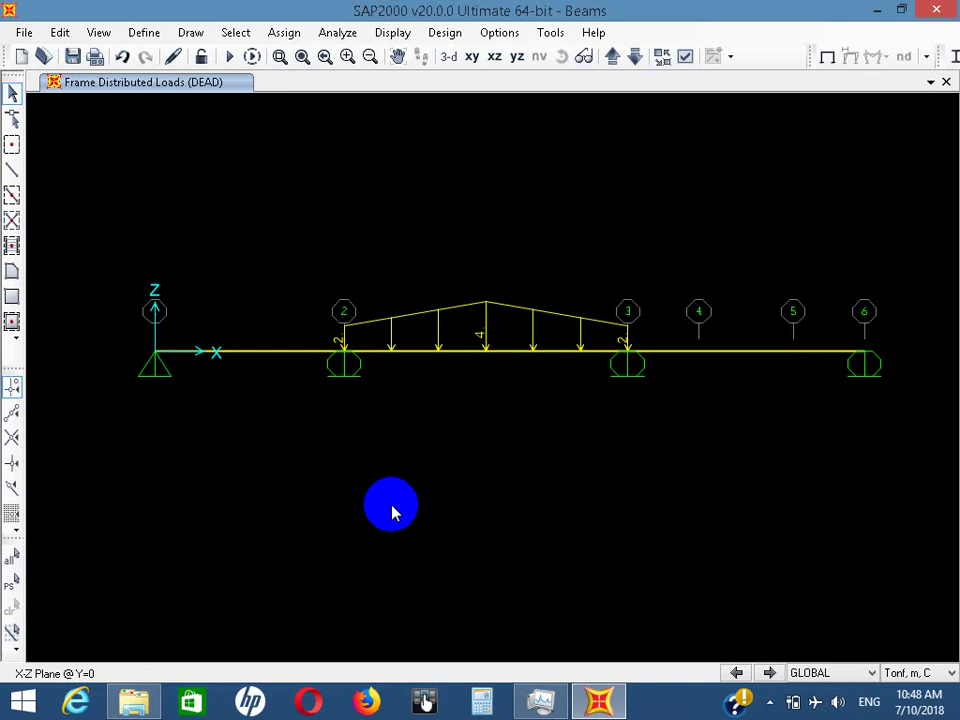
# Reassign the middle-span beam's distributed load with the uniform load set to 0, leaving only the triangular load
pyautogui.click(545, 352)
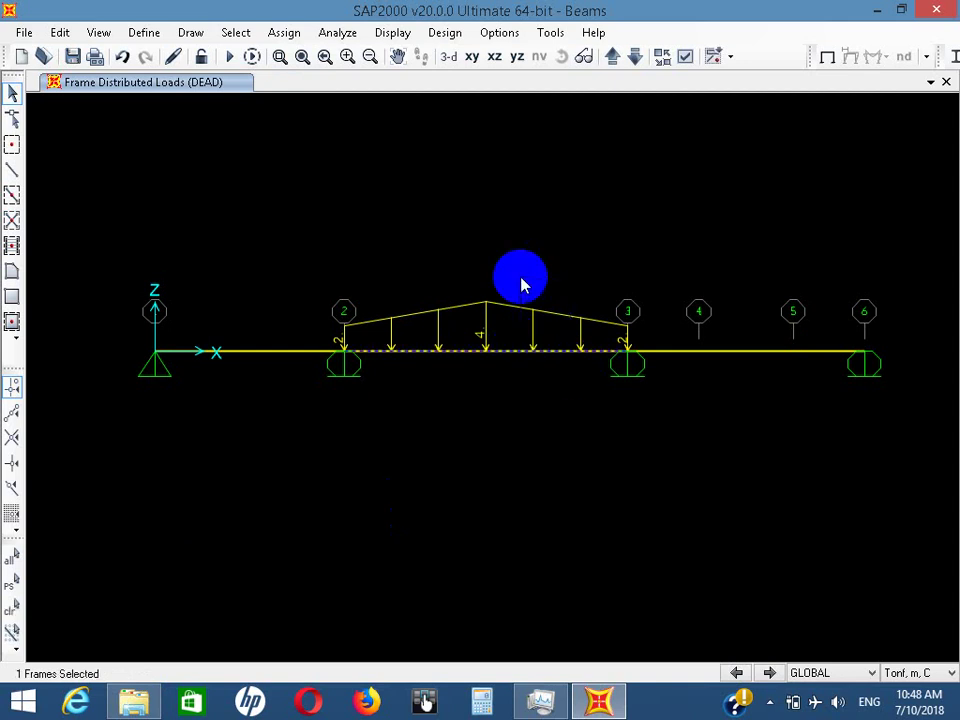
pyautogui.click(283, 32)
pyautogui.moveTo(471, 261)
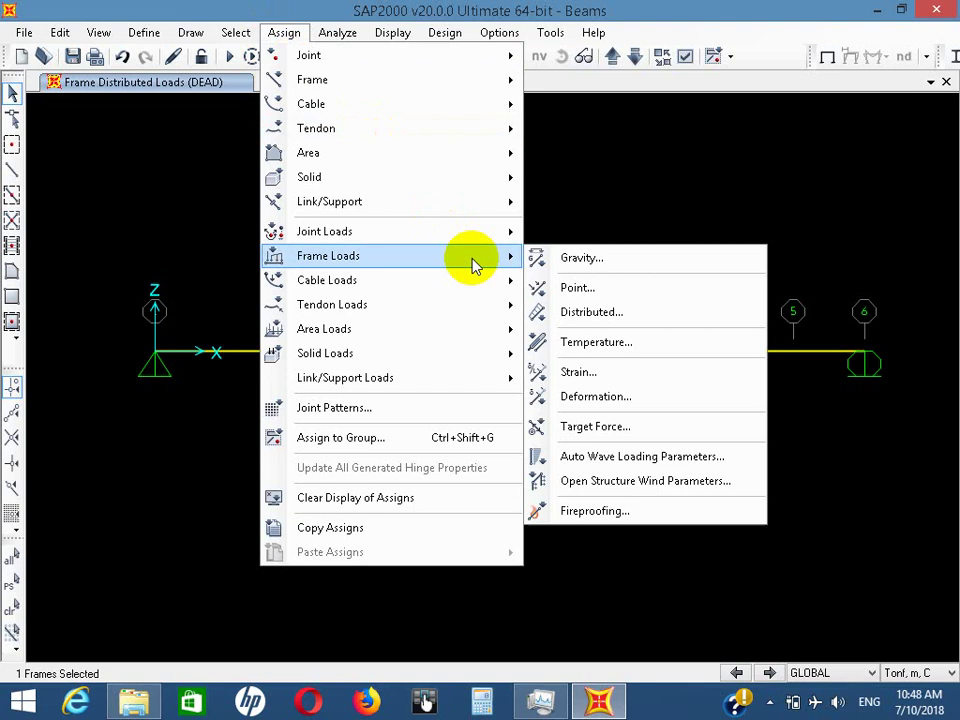
pyautogui.click(649, 311)
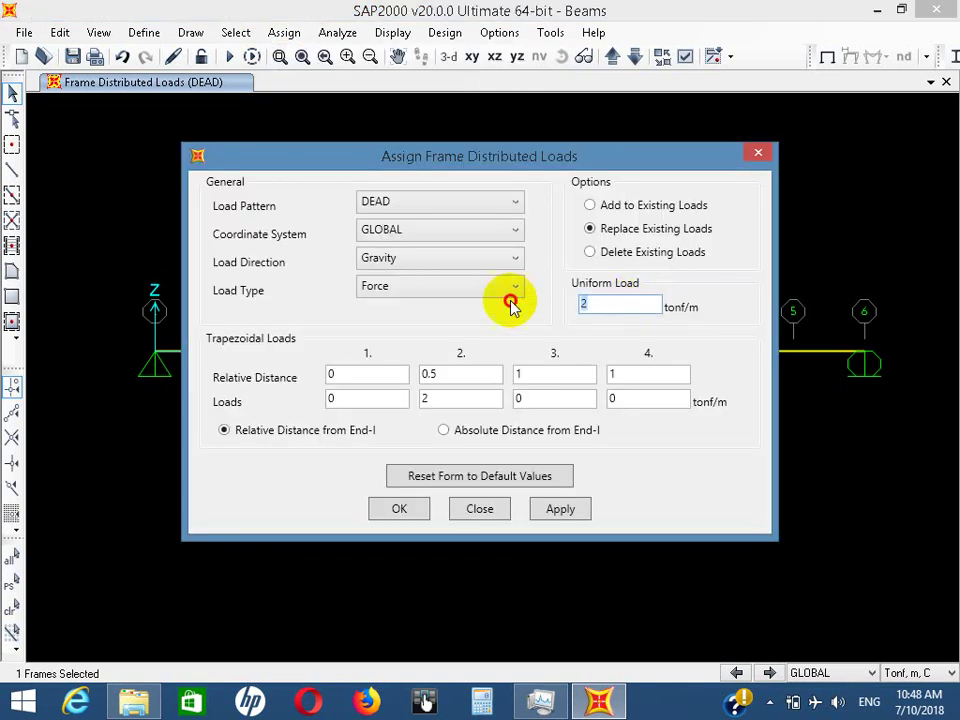
pyautogui.write('0')
pyautogui.click(570, 509)
pyautogui.click(400, 509)
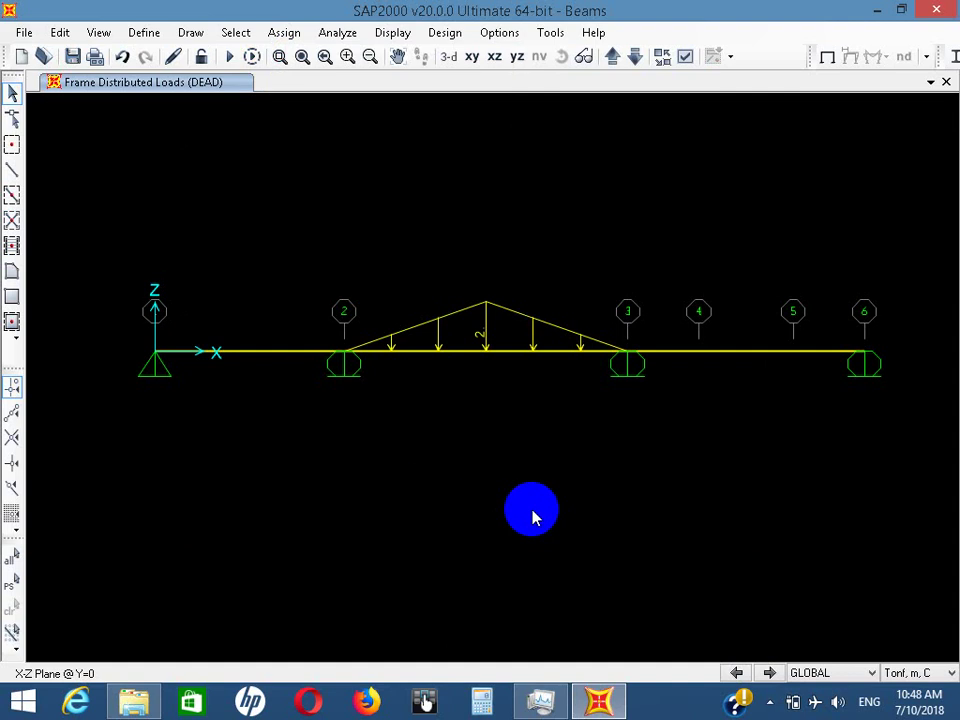
# Reopen the middle-span beam's distributed load assignment and switch the trapezoidal points to absolute distances from End-I
pyautogui.click(386, 350)
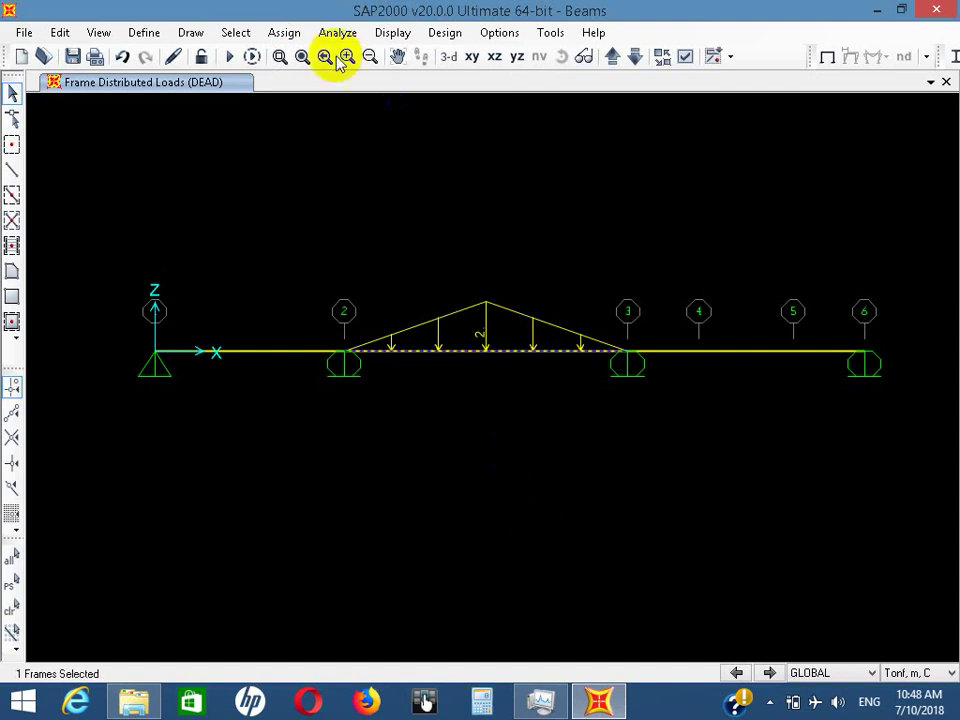
pyautogui.click(284, 32)
pyautogui.moveTo(410, 255)
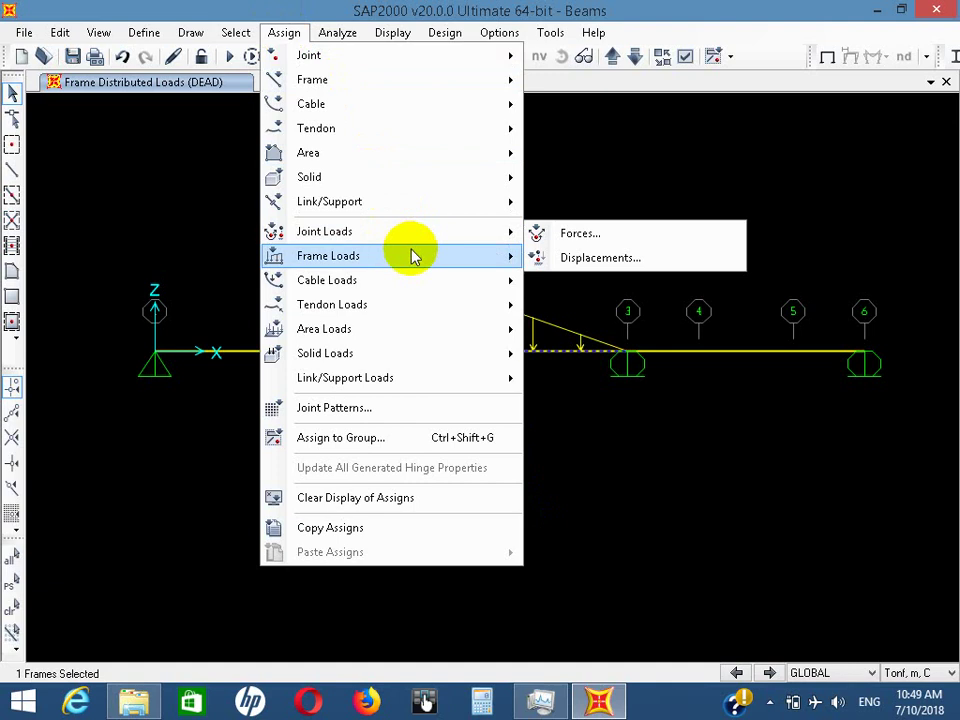
pyautogui.click(639, 311)
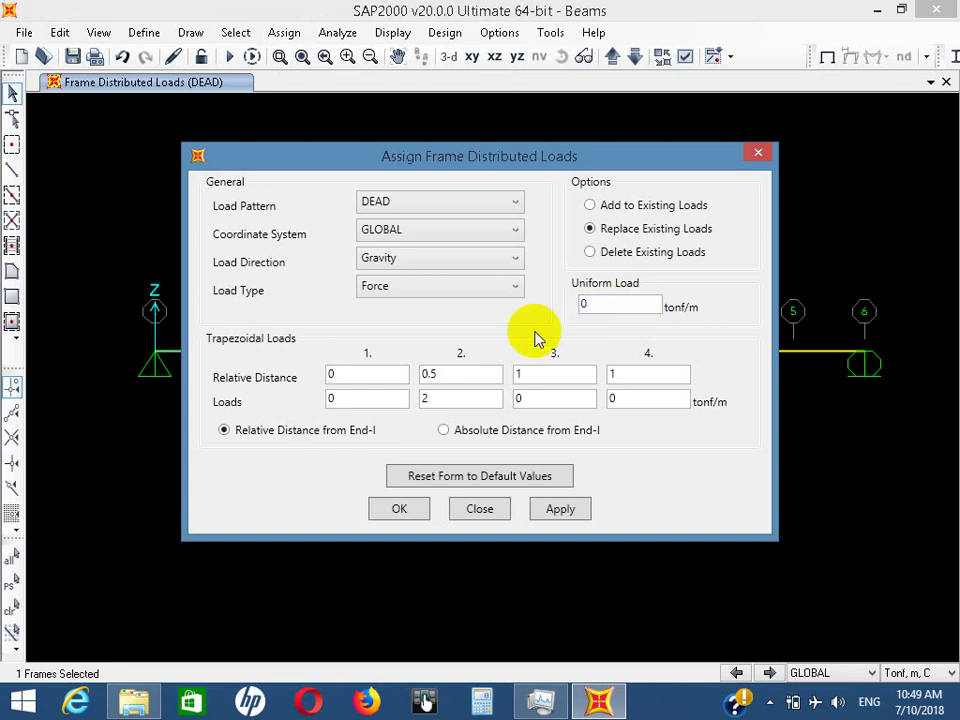
pyautogui.click(392, 373)
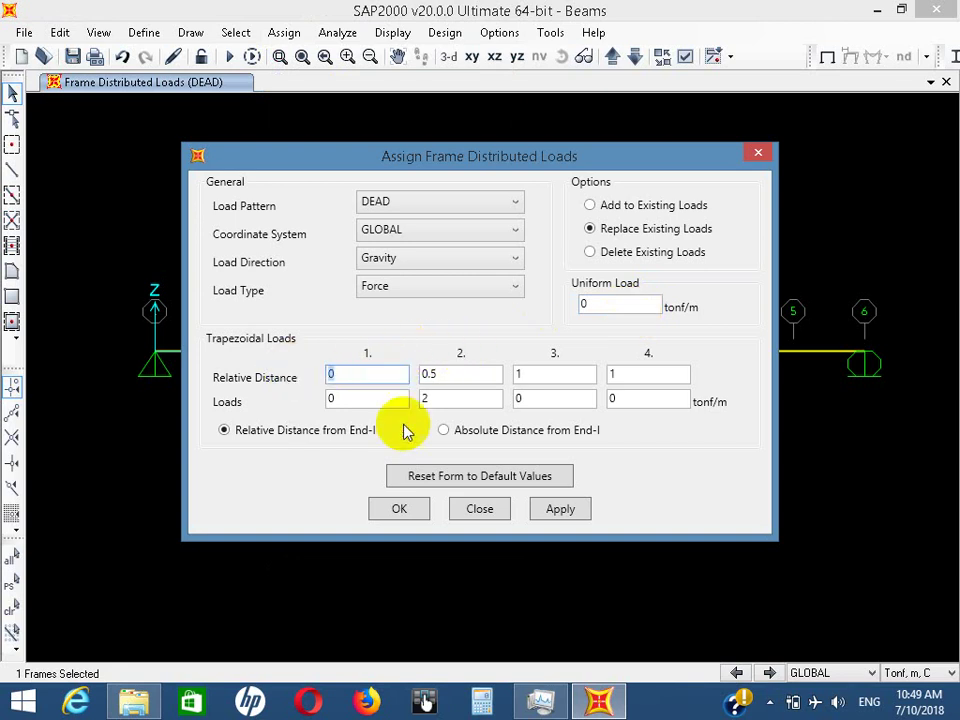
pyautogui.click(366, 399)
pyautogui.click(457, 377)
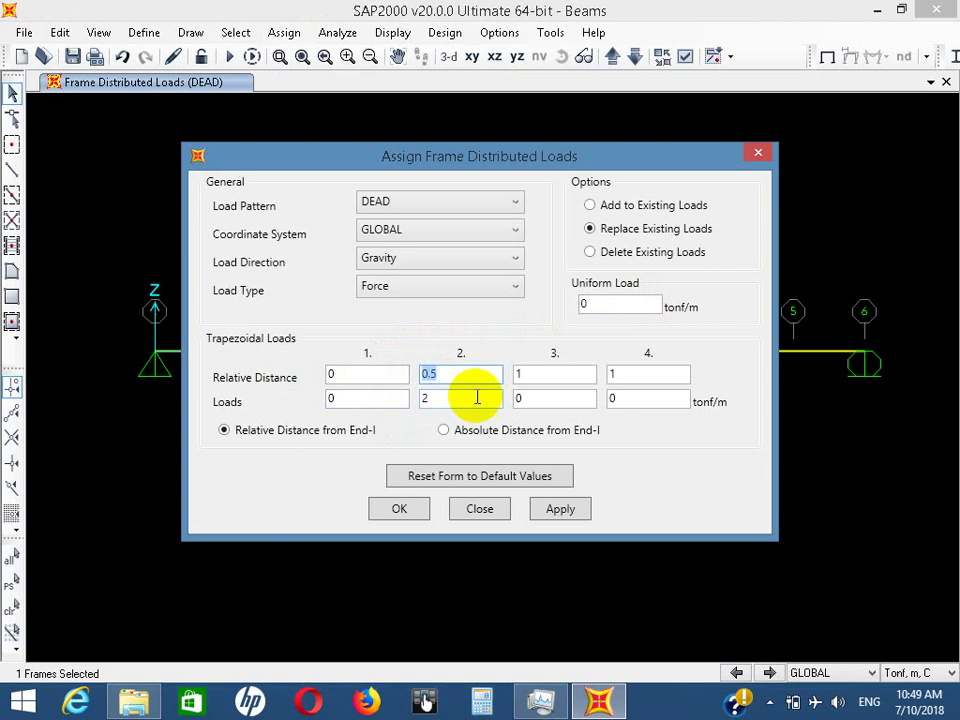
pyautogui.click(482, 429)
pyautogui.click(376, 377)
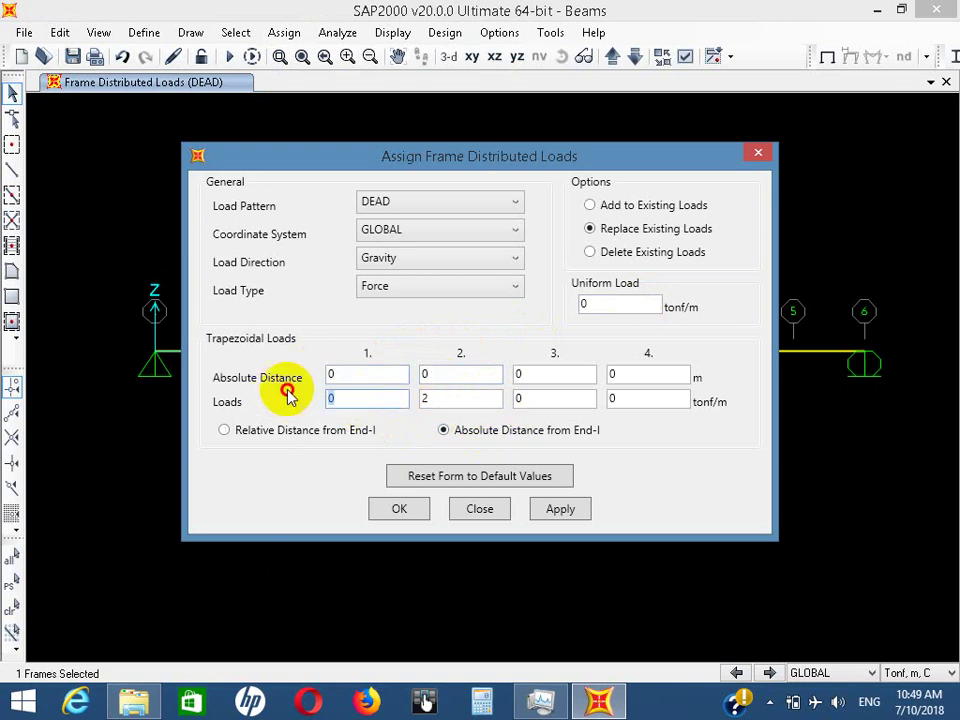
# Set the second trapezoidal load point's absolute distance to 1.5 m
pyautogui.click(491, 375)
pyautogui.write('2')
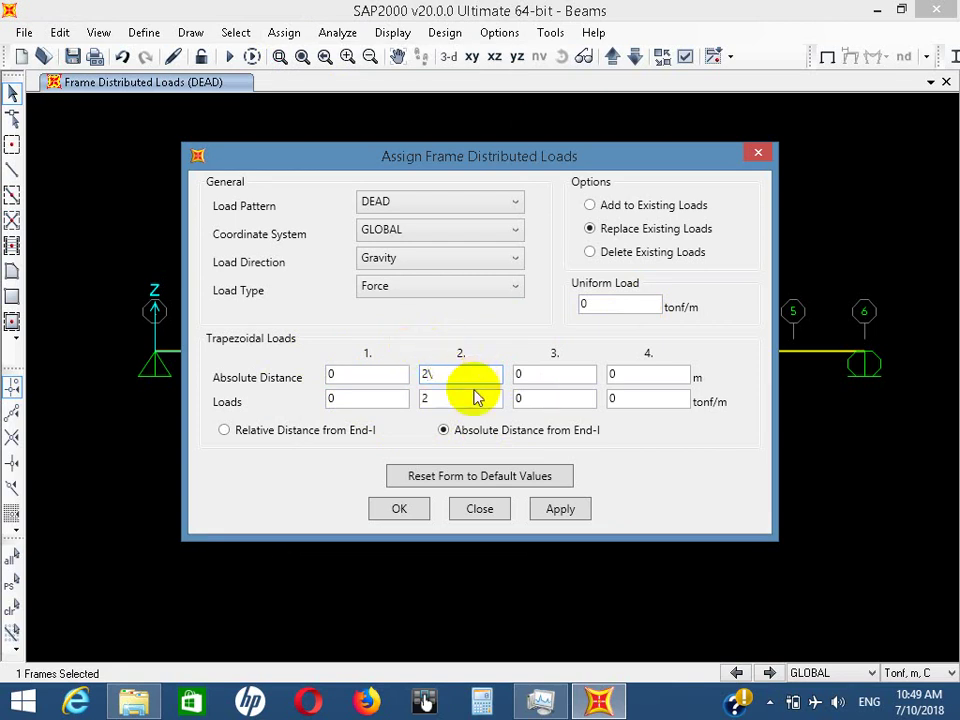
pyautogui.click(405, 398)
pyautogui.click(428, 373)
pyautogui.write('1.5')
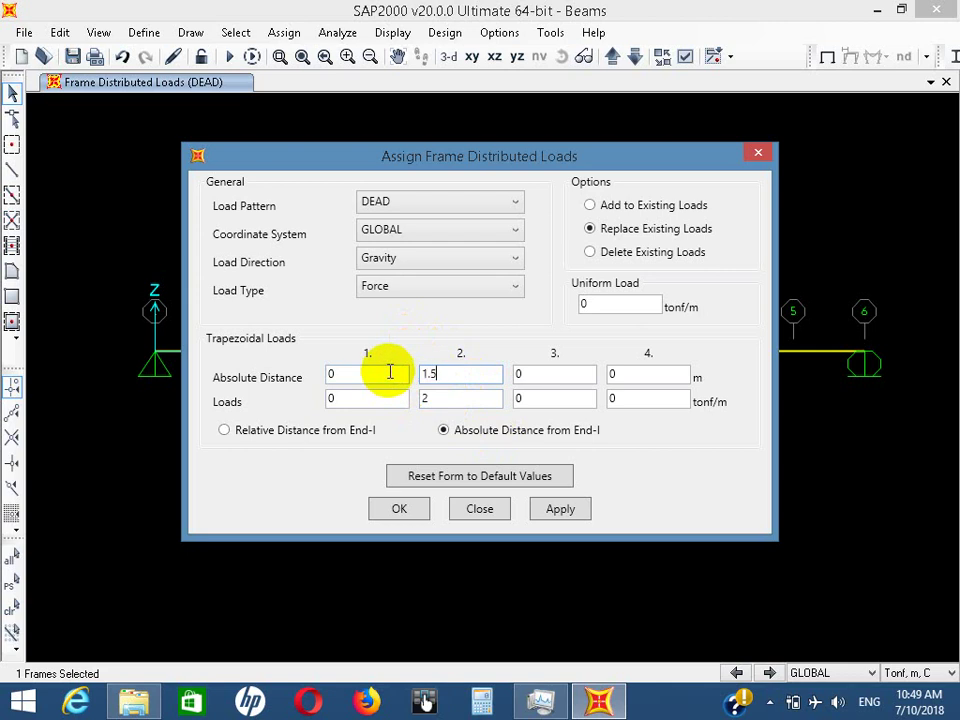
# Set the third trapezoidal point to 4.5 m with 2 tonf/m and the fourth to 6 m, and apply the load
pyautogui.click(548, 372)
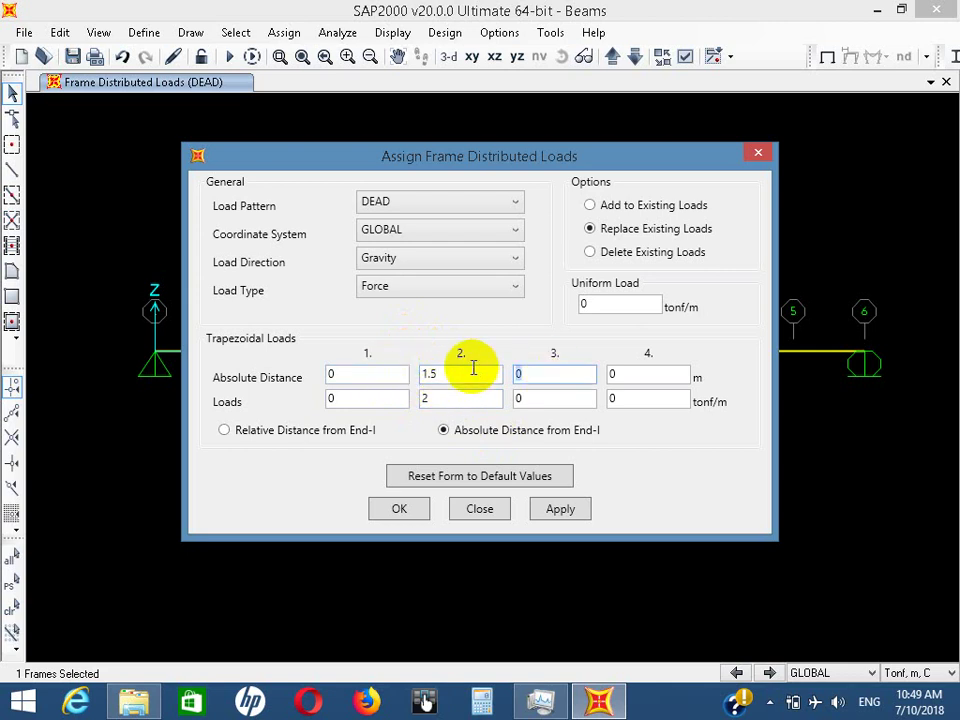
pyautogui.write('4.5')
pyautogui.click(544, 399)
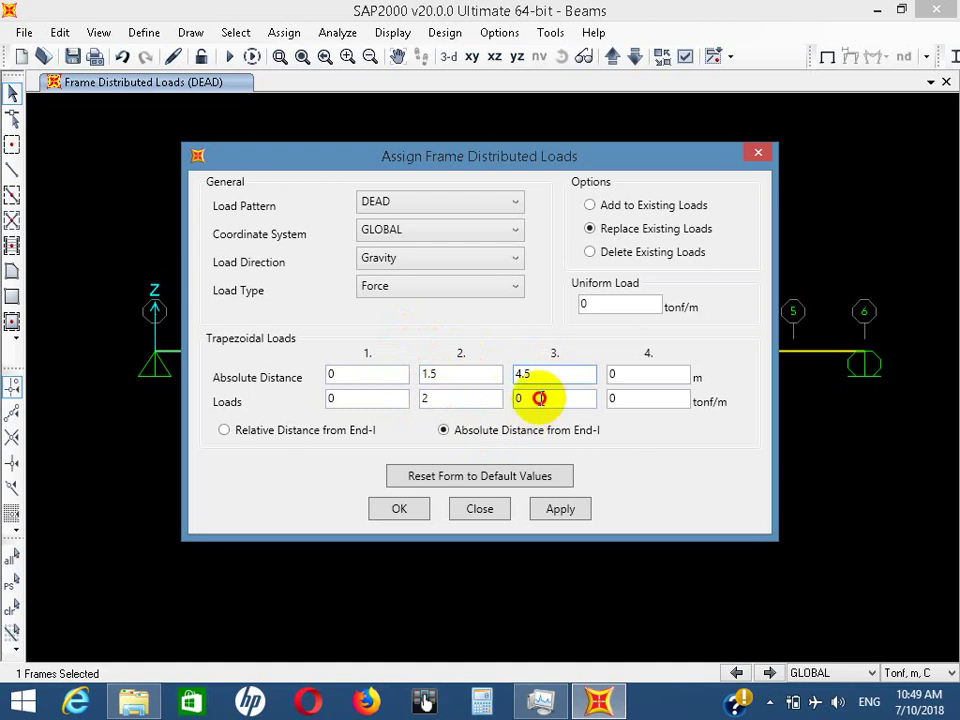
pyautogui.write('2')
pyautogui.click(634, 374)
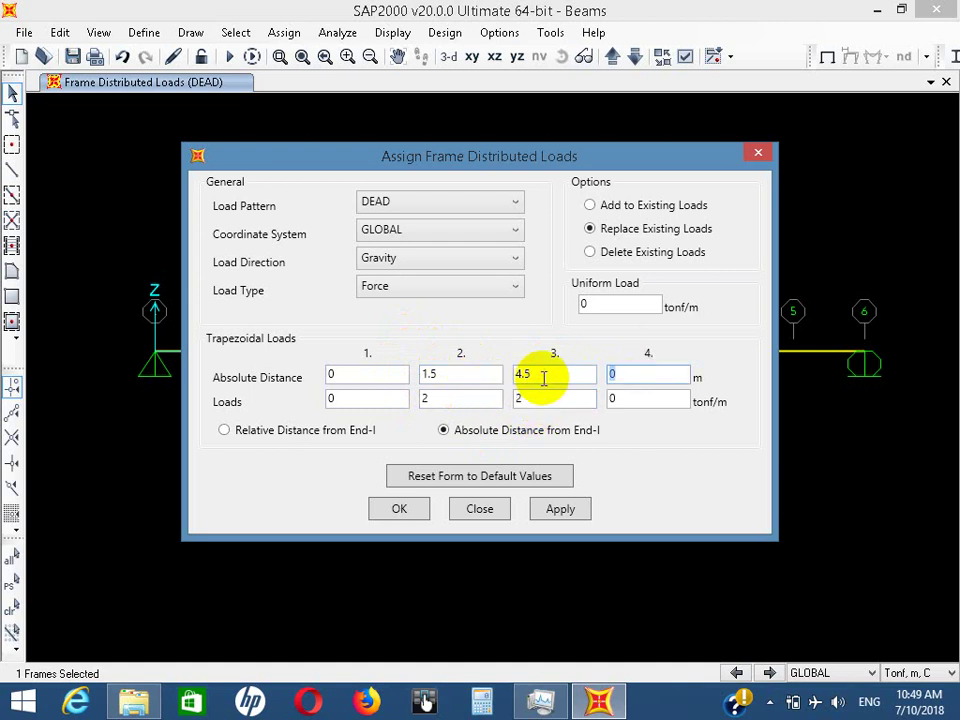
pyautogui.write('6')
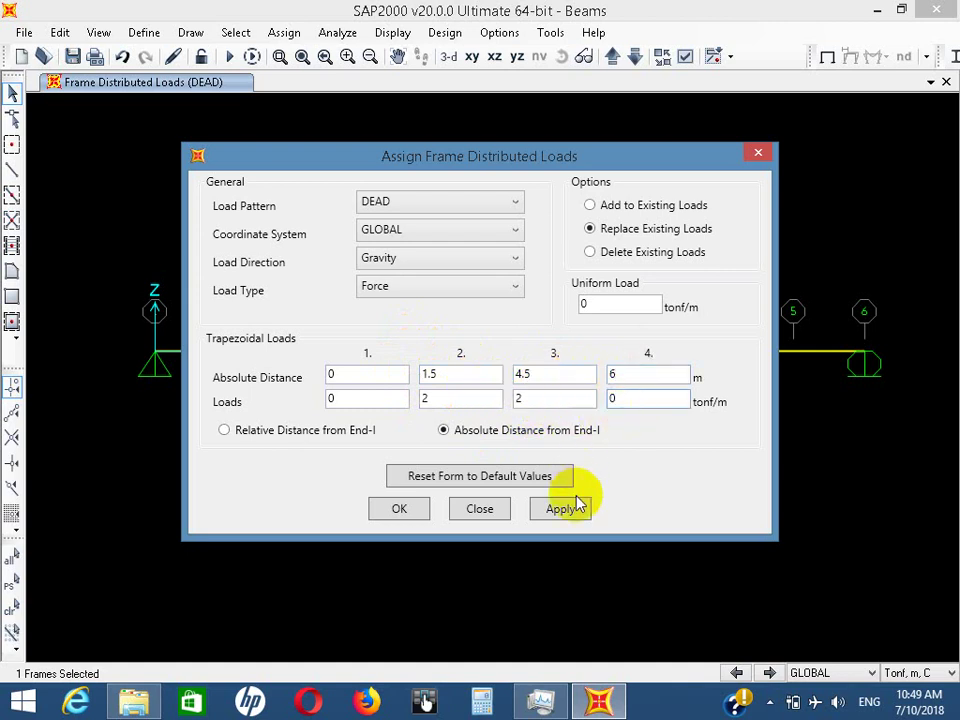
pyautogui.click(570, 508)
pyautogui.click(383, 509)
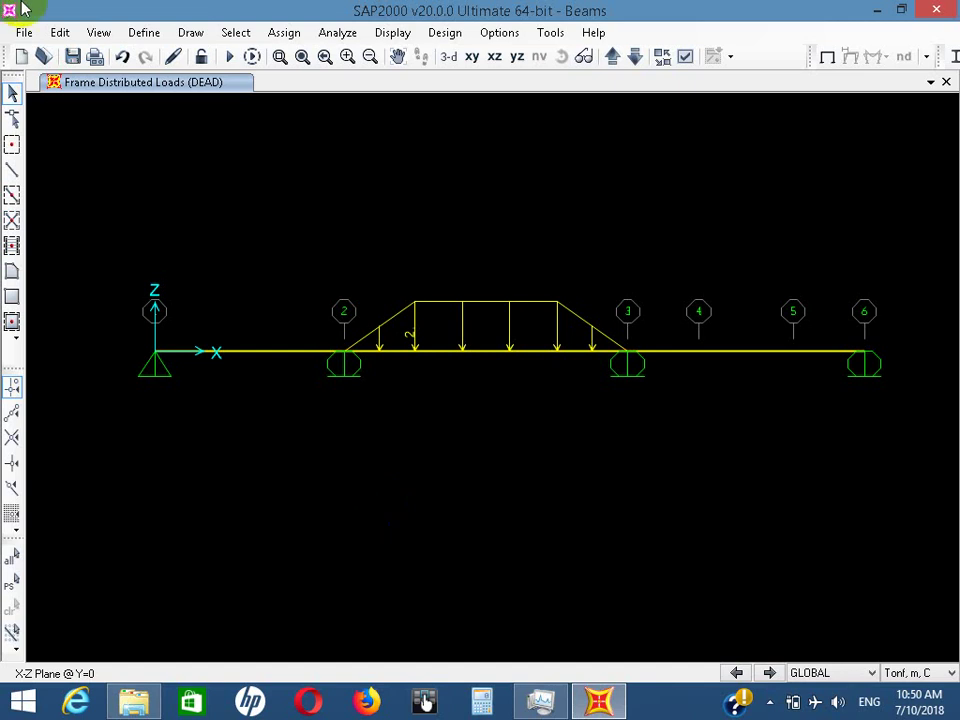
# Create a new blank model in Tonf, m, C without saving the changes to the Beams model
pyautogui.click(18, 35)
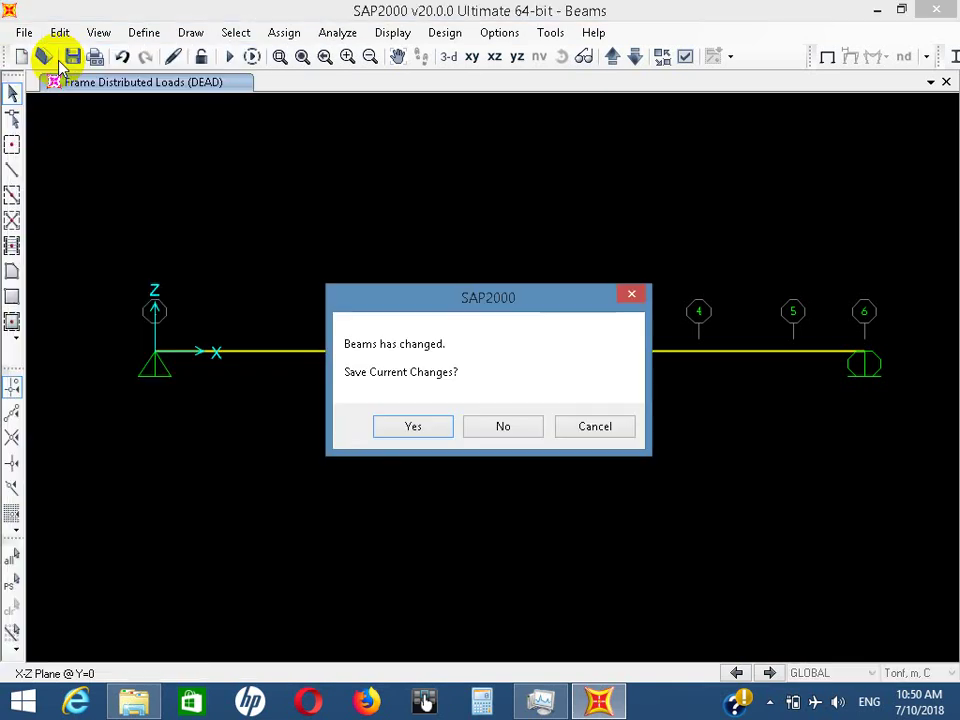
pyautogui.click(530, 425)
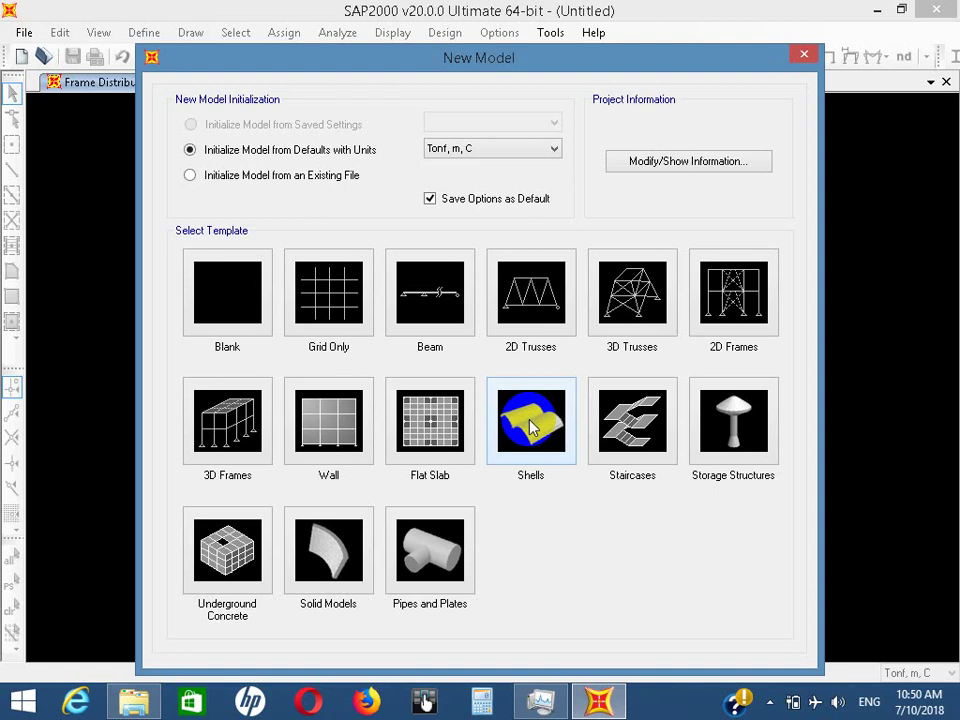
pyautogui.click(222, 306)
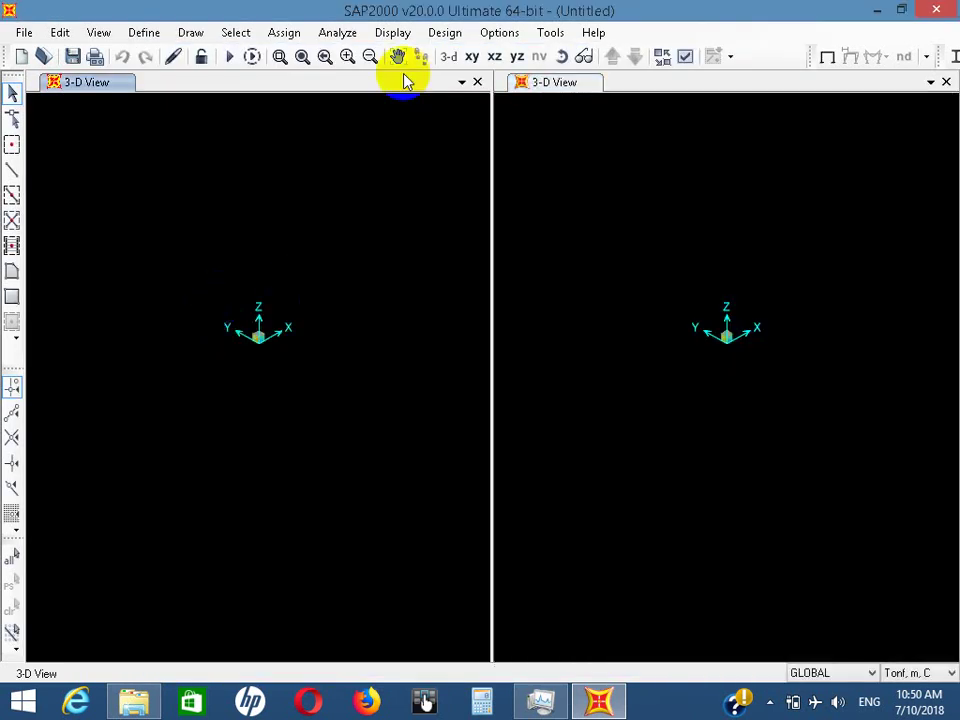
# Keep a single view window set to the X-Z plane and open the GLOBAL grid system for editing
pyautogui.click(477, 82)
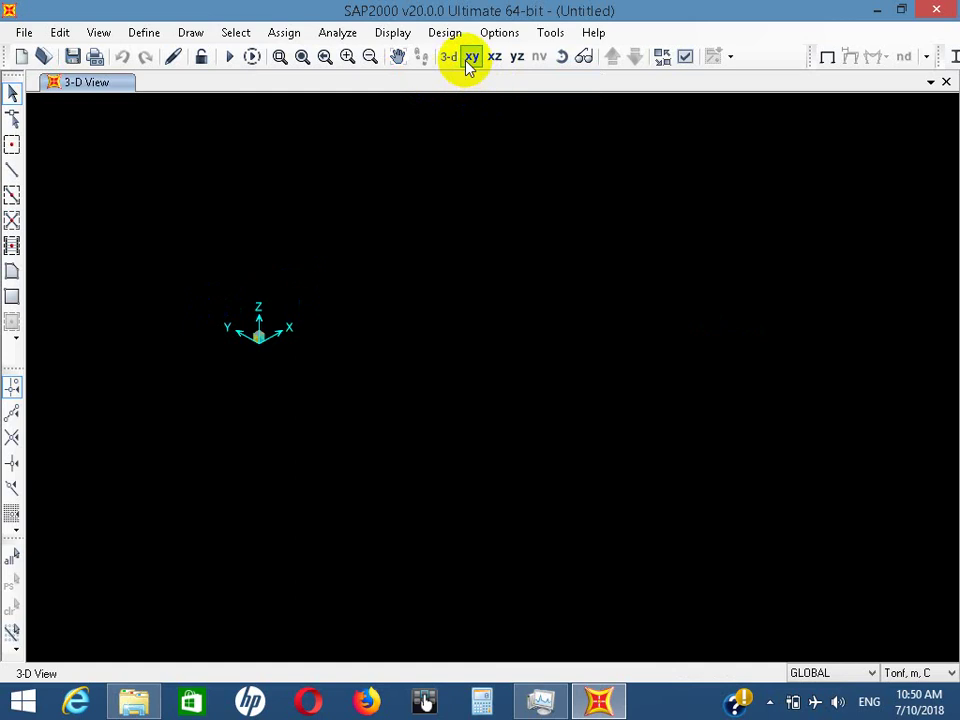
pyautogui.click(494, 57)
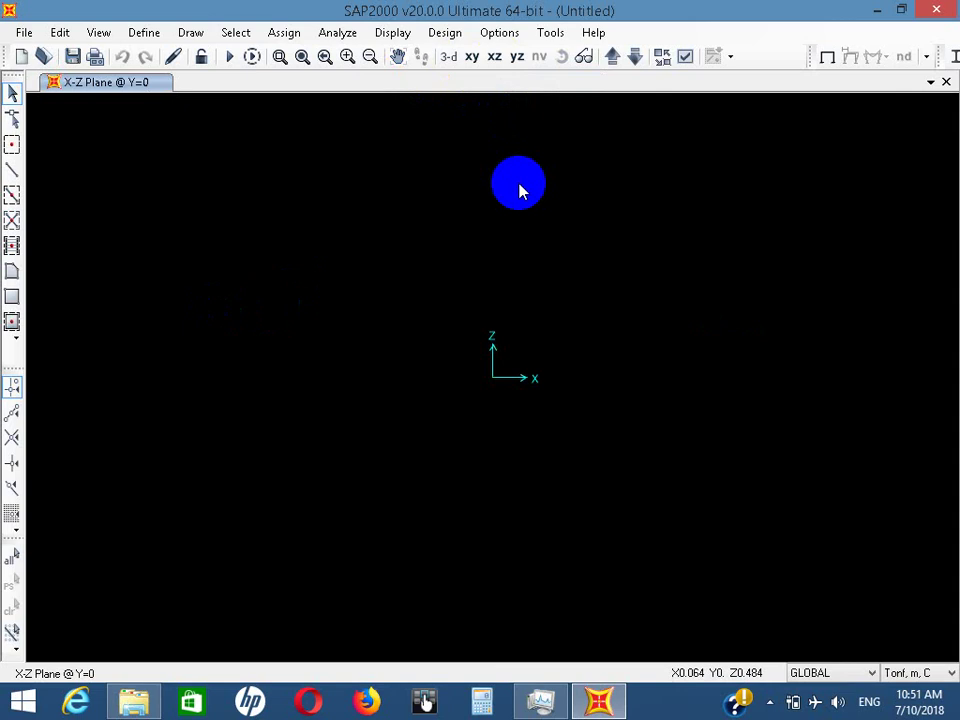
pyautogui.rightClick(520, 189)
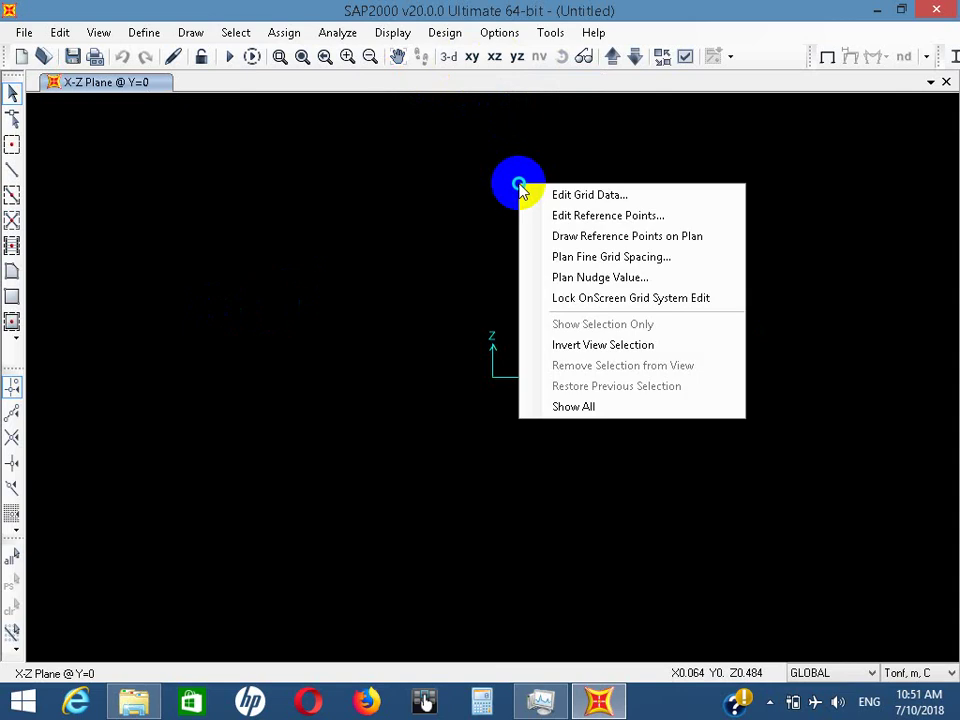
pyautogui.click(552, 198)
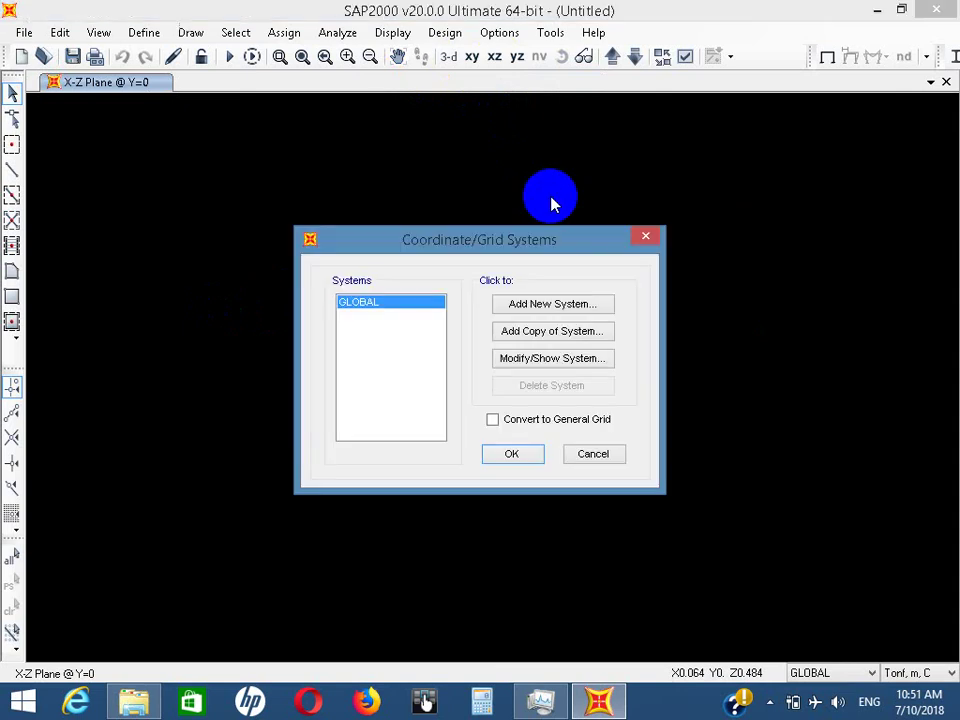
pyautogui.click(555, 358)
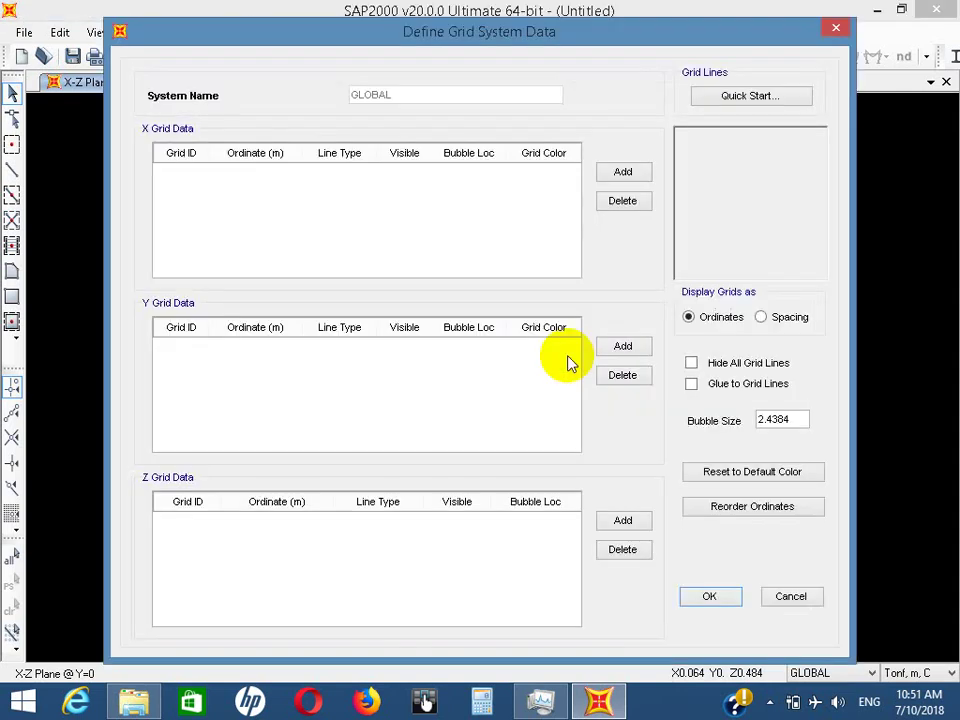
# Add one grid line in each of the X, Y and Z directions and display the grids as spacing
pyautogui.click(641, 176)
pyautogui.click(636, 350)
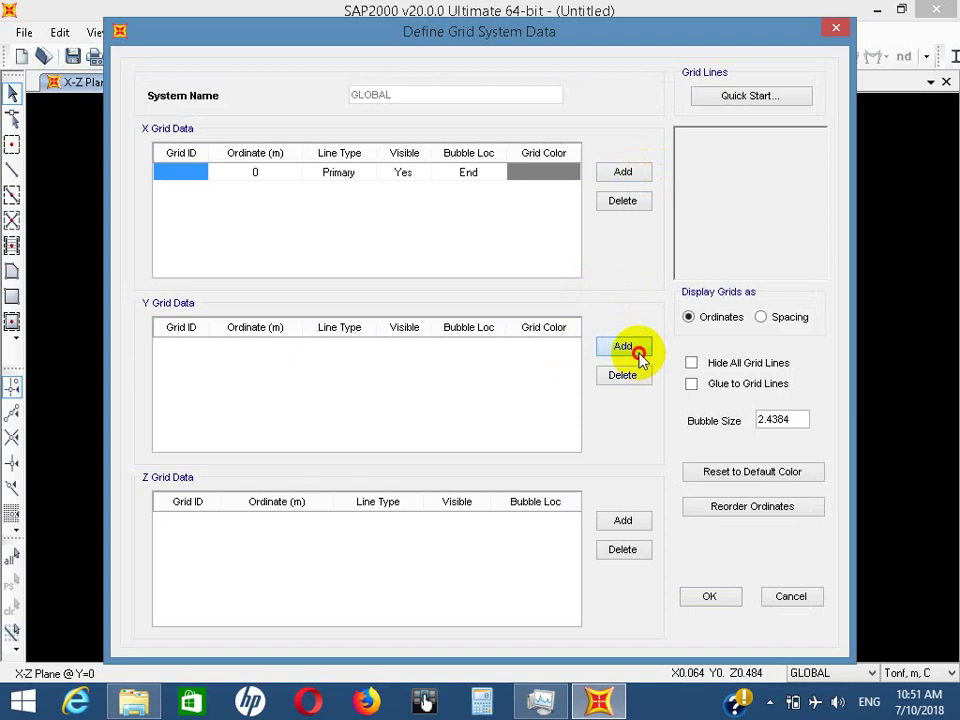
pyautogui.click(634, 525)
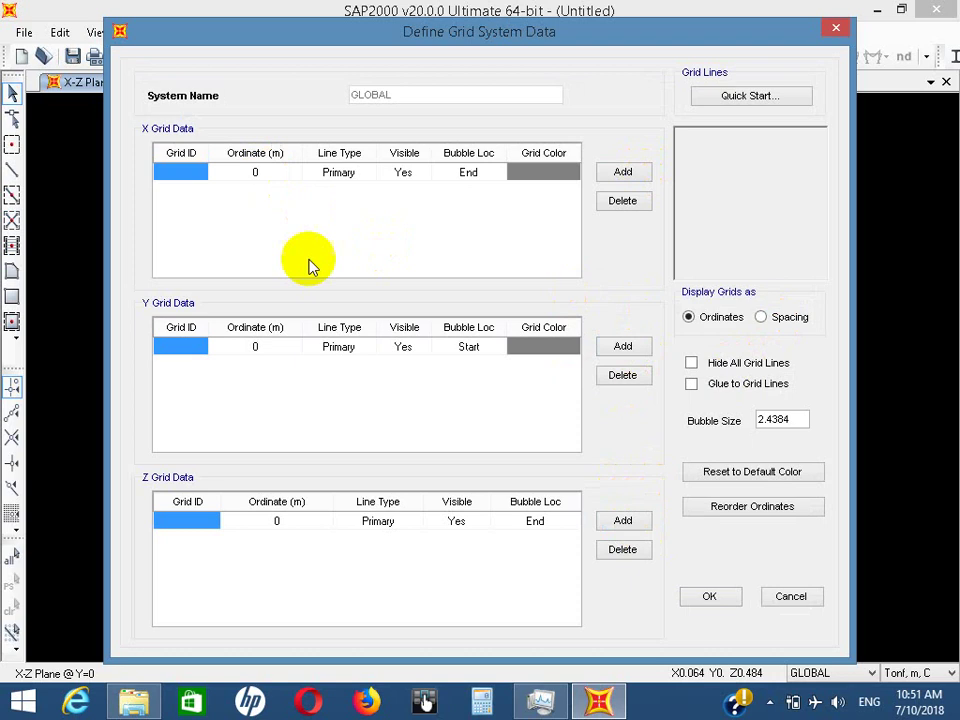
pyautogui.click(761, 318)
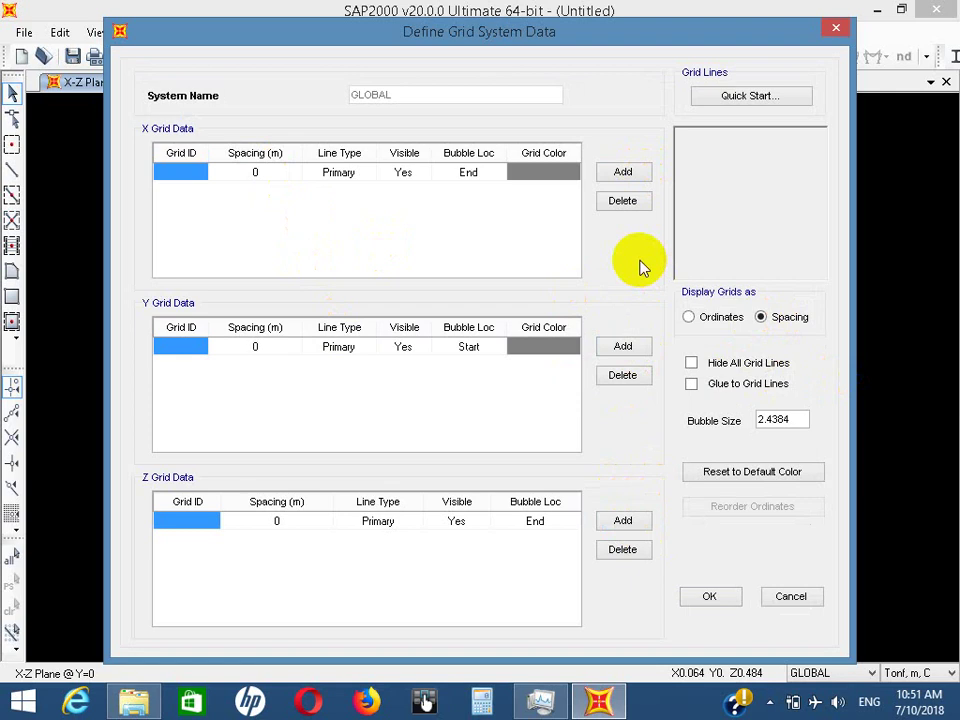
# Add three more X grid lines and set the first three X spacings to 6, 6 and 4 m
pyautogui.click(633, 172)
pyautogui.click(633, 173)
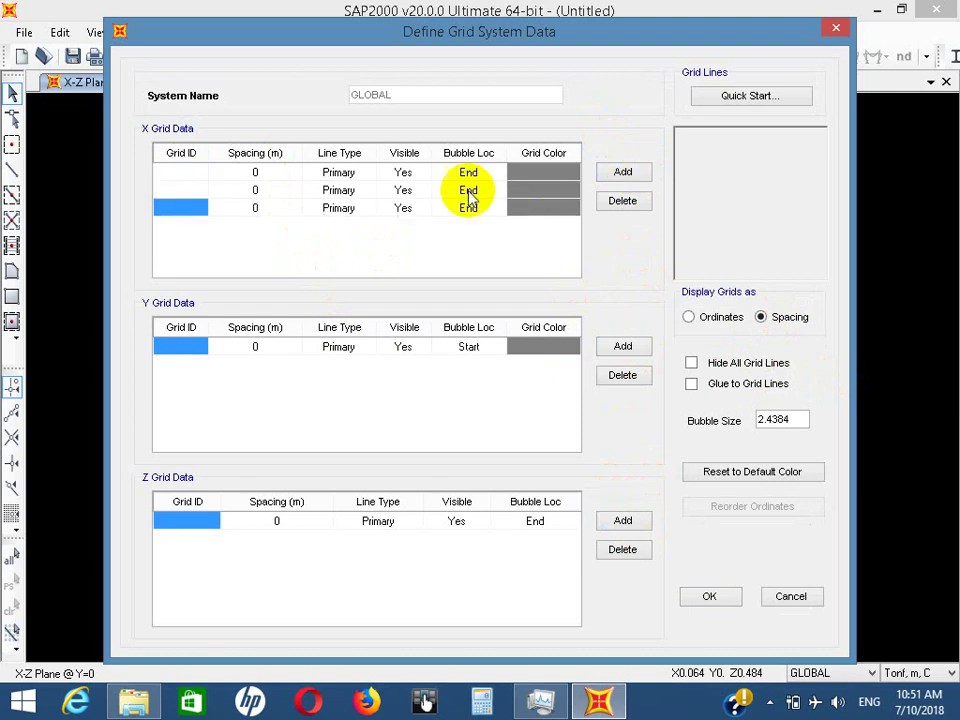
pyautogui.click(613, 173)
pyautogui.click(288, 176)
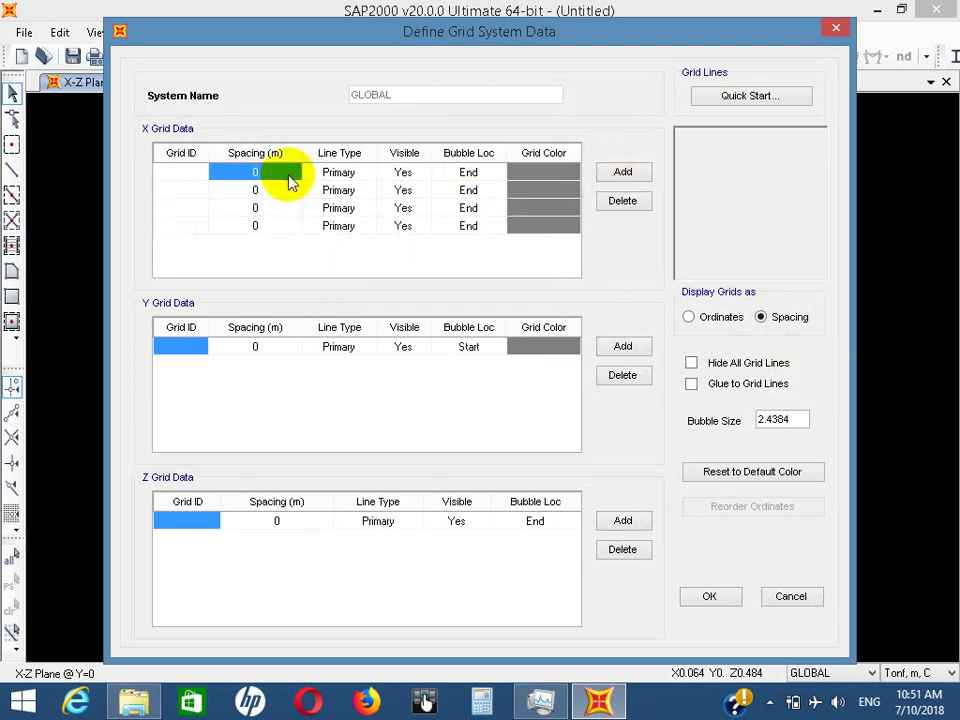
pyautogui.write('6')
pyautogui.press('Return')
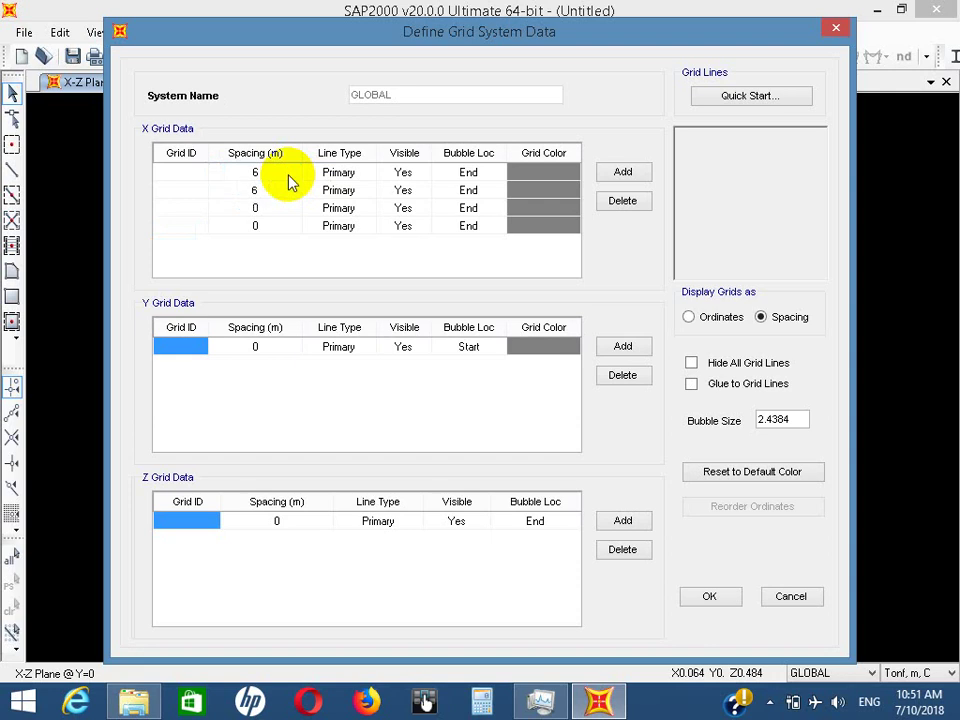
pyautogui.write('6')
pyautogui.press('Return')
pyautogui.write('4')
pyautogui.press('Return')
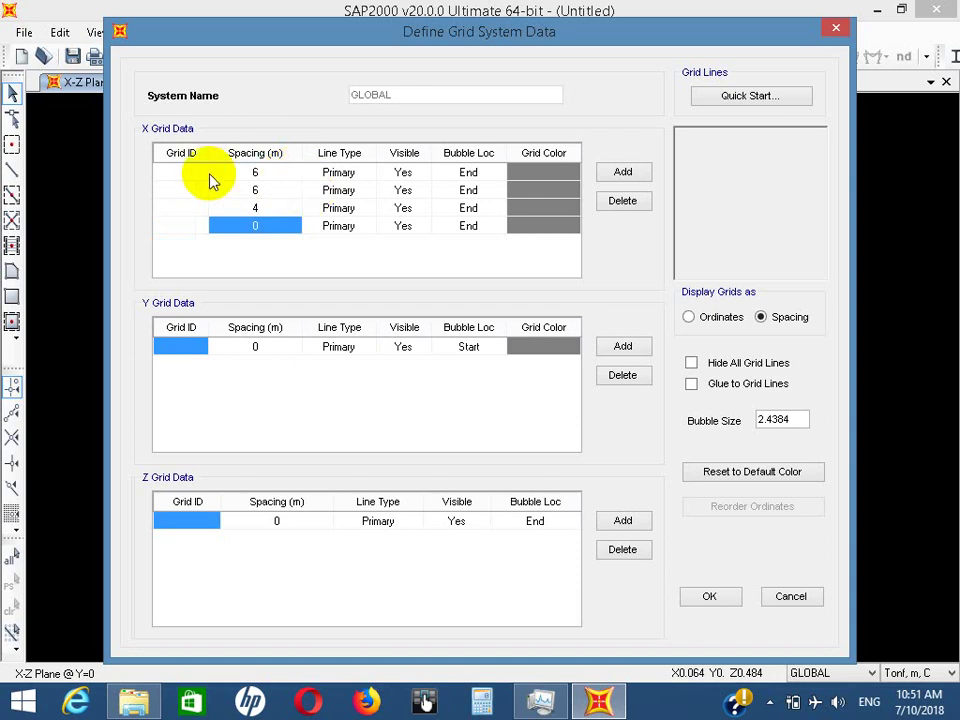
# Label the four X grid lines 1, 2, 3 and 4
pyautogui.click(179, 176)
pyautogui.write('1')
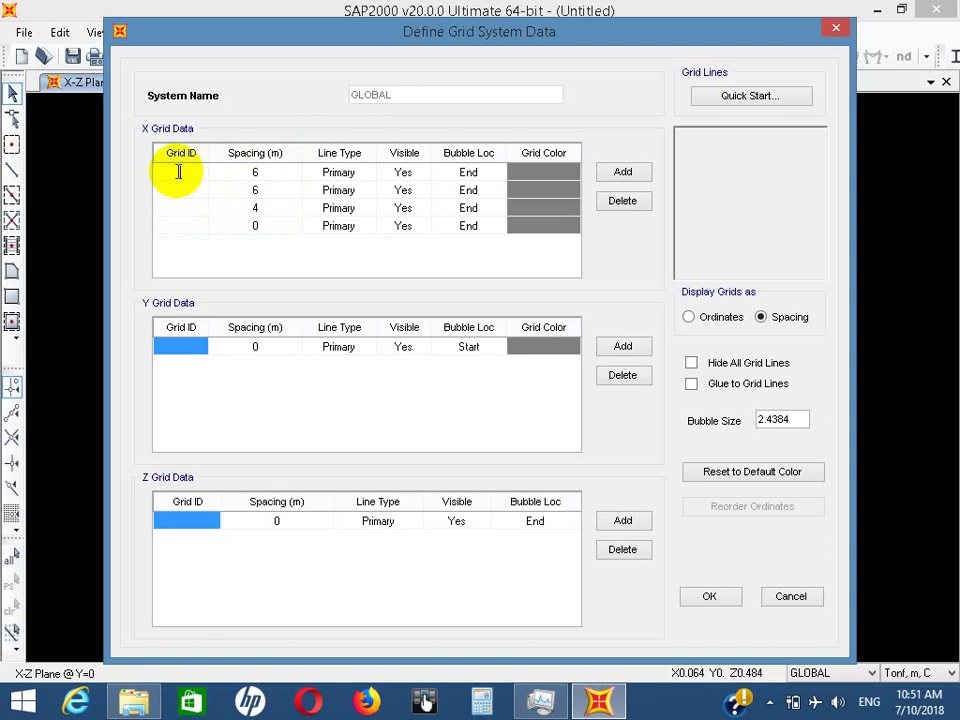
pyautogui.press('Return')
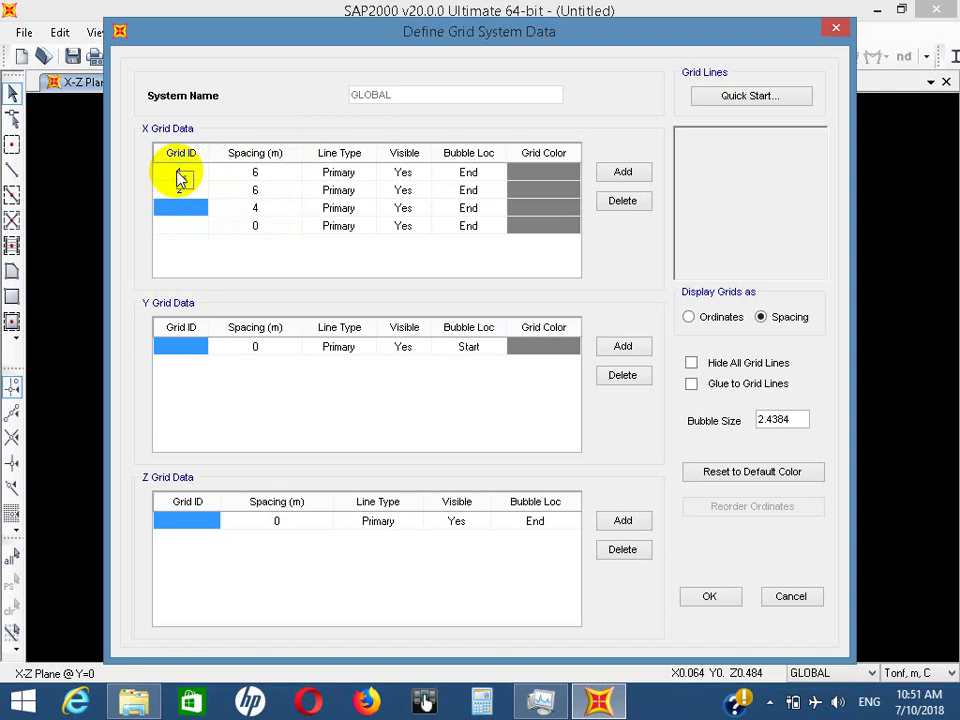
pyautogui.write('3')
pyautogui.press('Return')
pyautogui.write('4')
pyautogui.press('Return')
# Extend the Z grid to three lines and set the first two Z spacings to 4 and 3 m
pyautogui.click(618, 521)
pyautogui.click(618, 521)
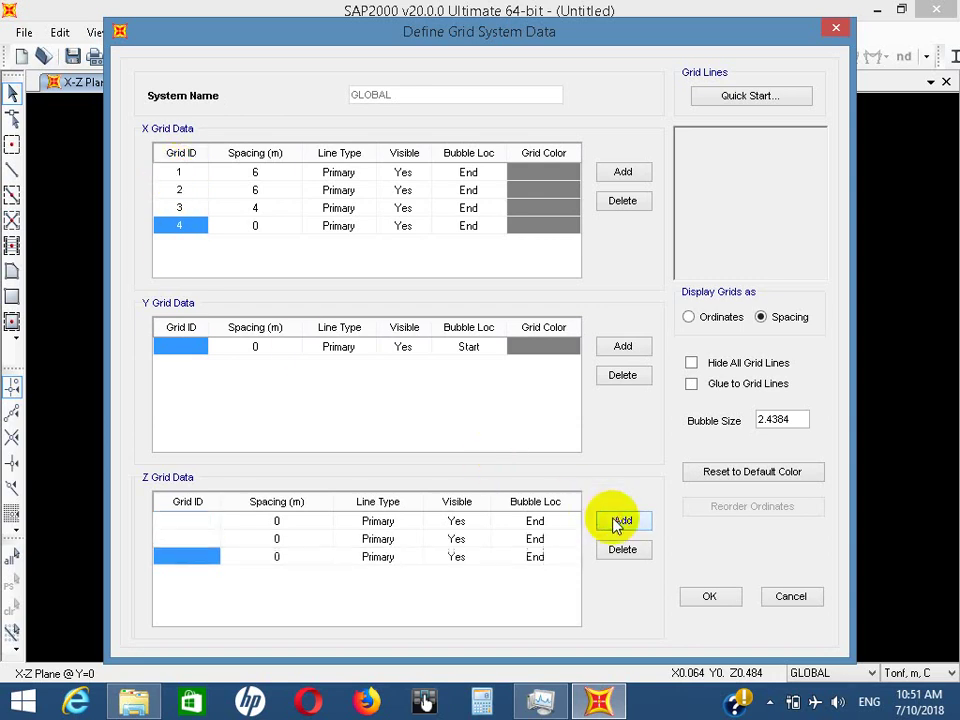
pyautogui.click(618, 524)
pyautogui.click(630, 552)
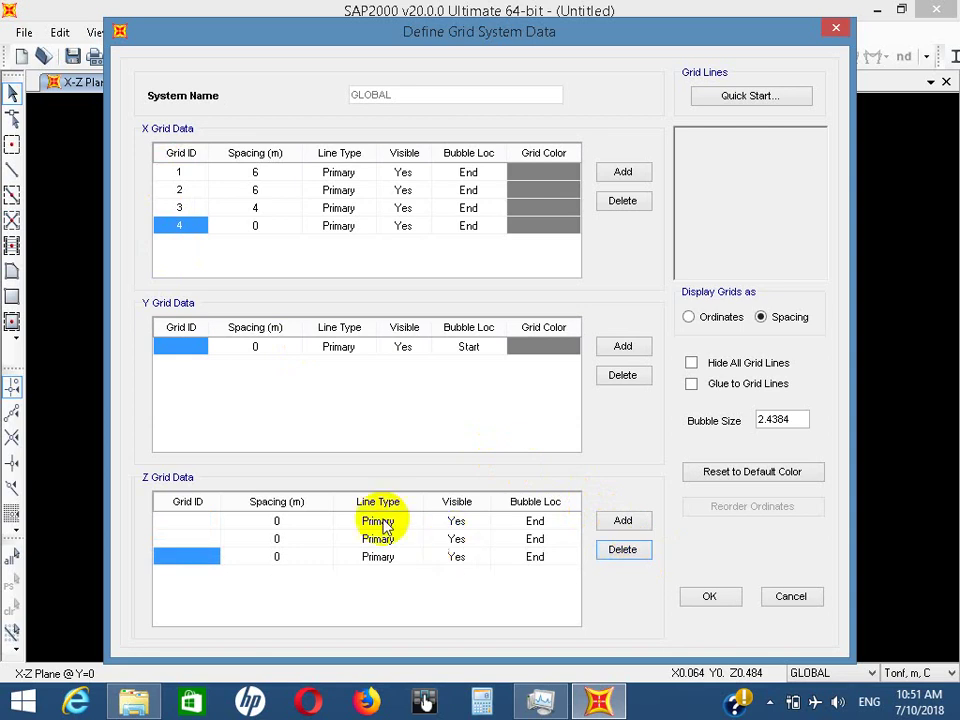
pyautogui.click(285, 519)
pyautogui.write('4')
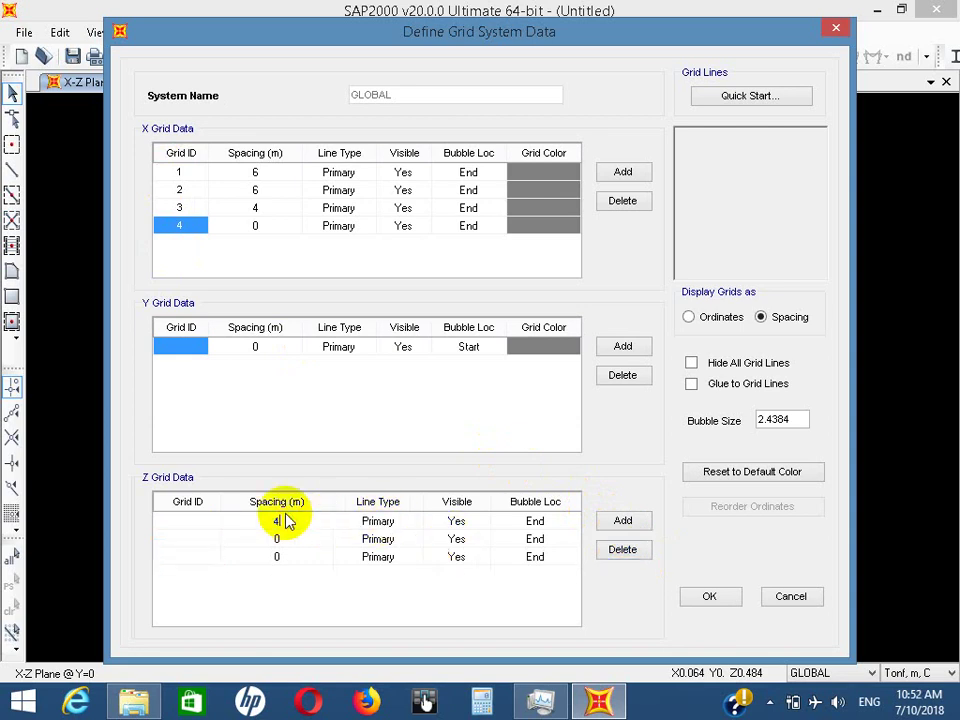
pyautogui.press('Return')
pyautogui.write('3')
pyautogui.press('Return')
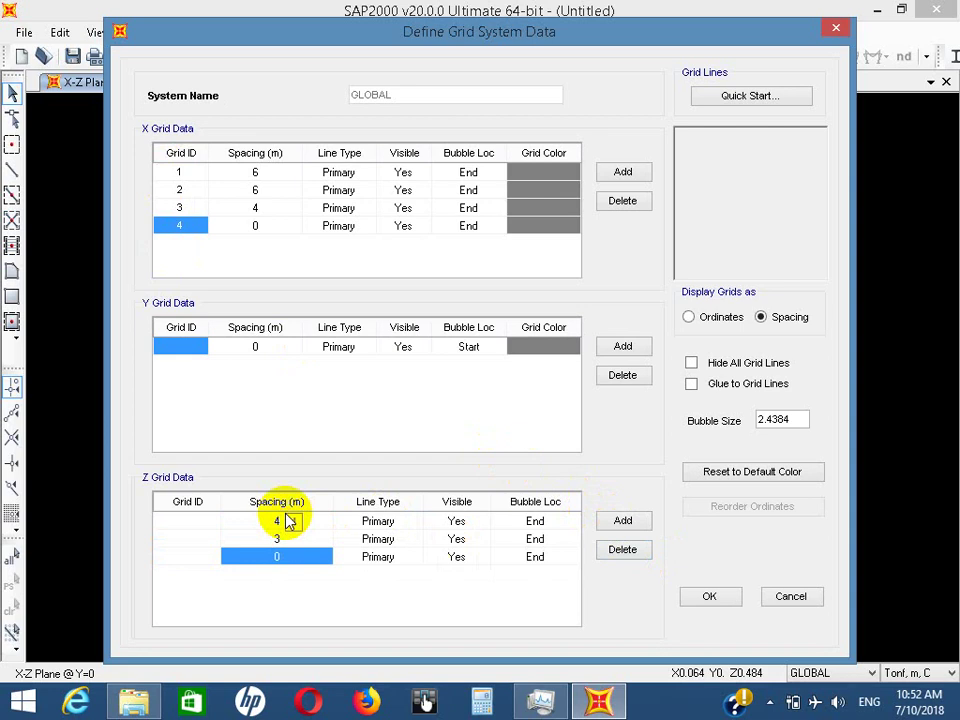
# Label the three Z grid lines A, B and C
pyautogui.click(185, 522)
pyautogui.write('Z1')
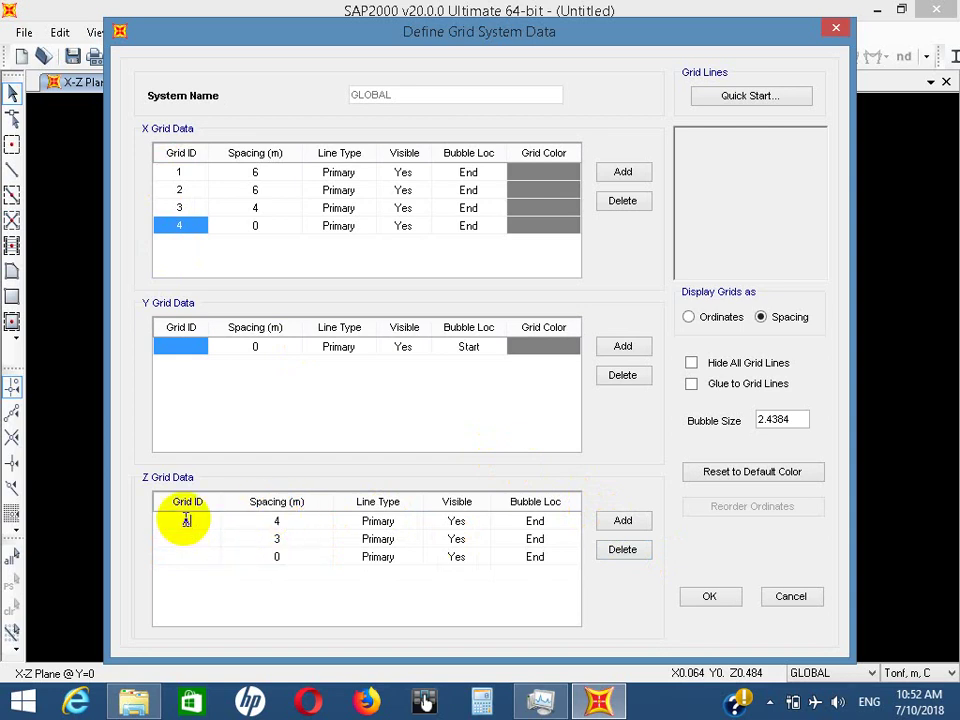
pyautogui.press('Return')
pyautogui.write('B')
pyautogui.press('Return')
pyautogui.write('C')
# Set the grid bubble size to 1, accept the grid system and show the grid in the X-Z plane
pyautogui.moveTo(792, 420); pyautogui.dragTo(733, 417)
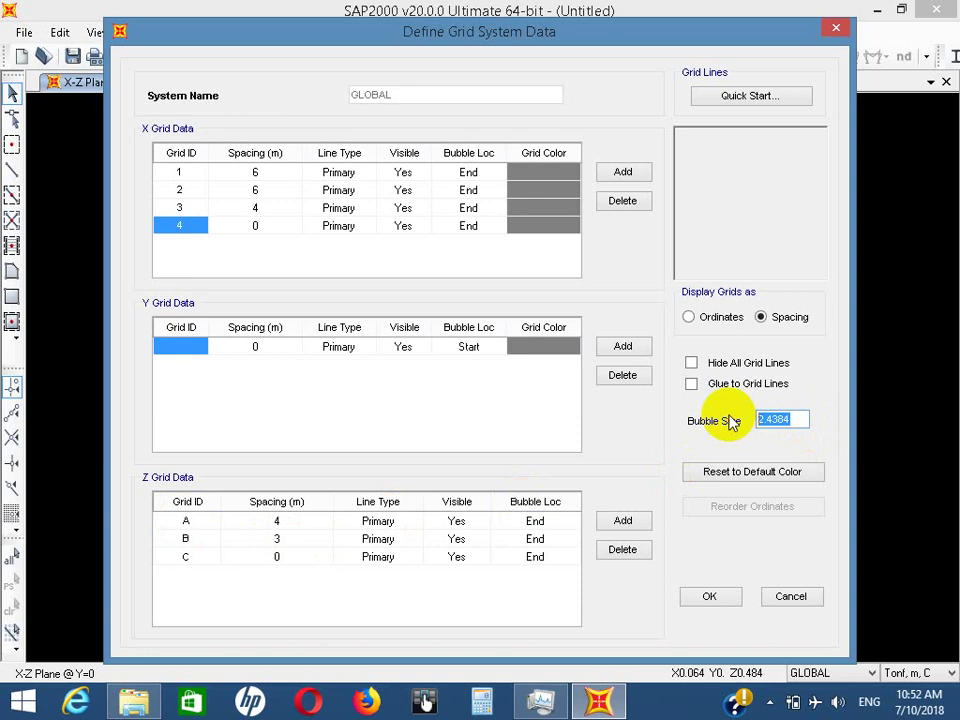
pyautogui.write('1')
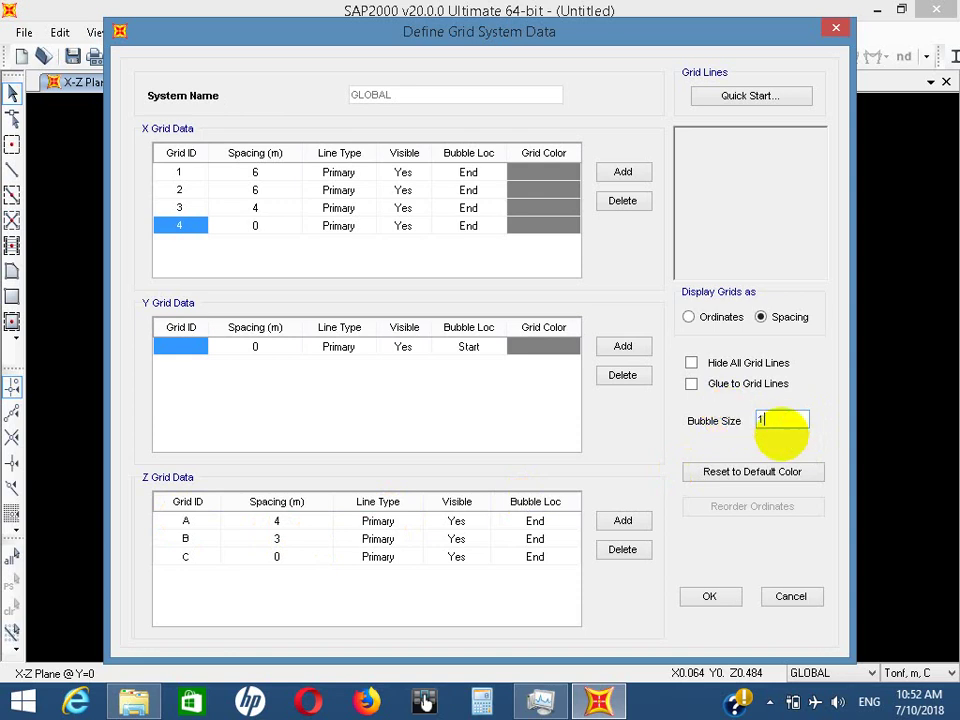
pyautogui.click(731, 599)
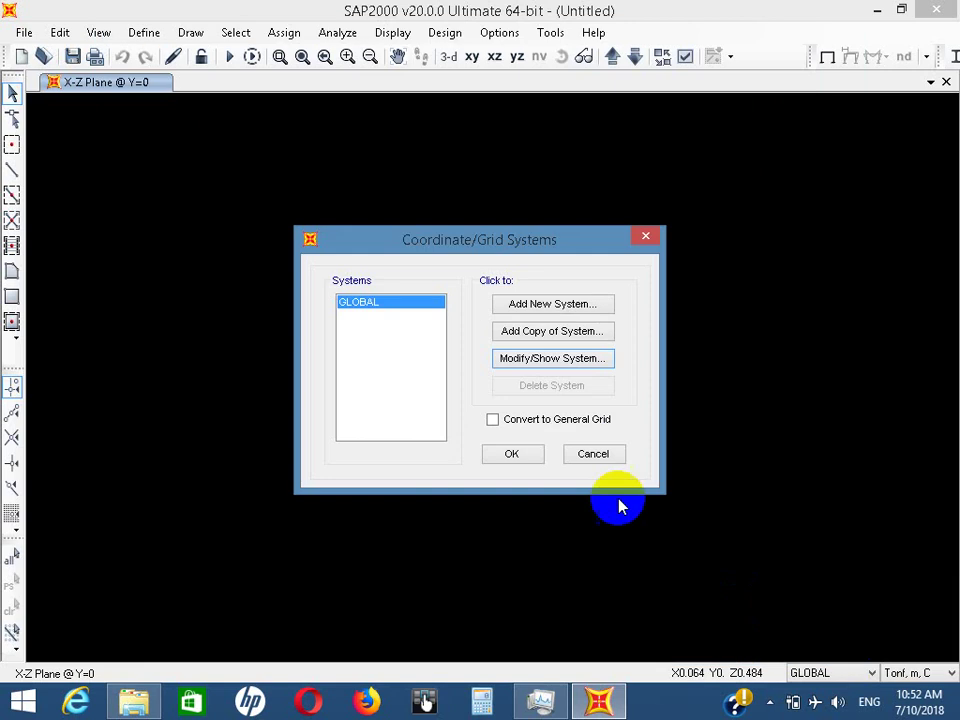
pyautogui.click(511, 456)
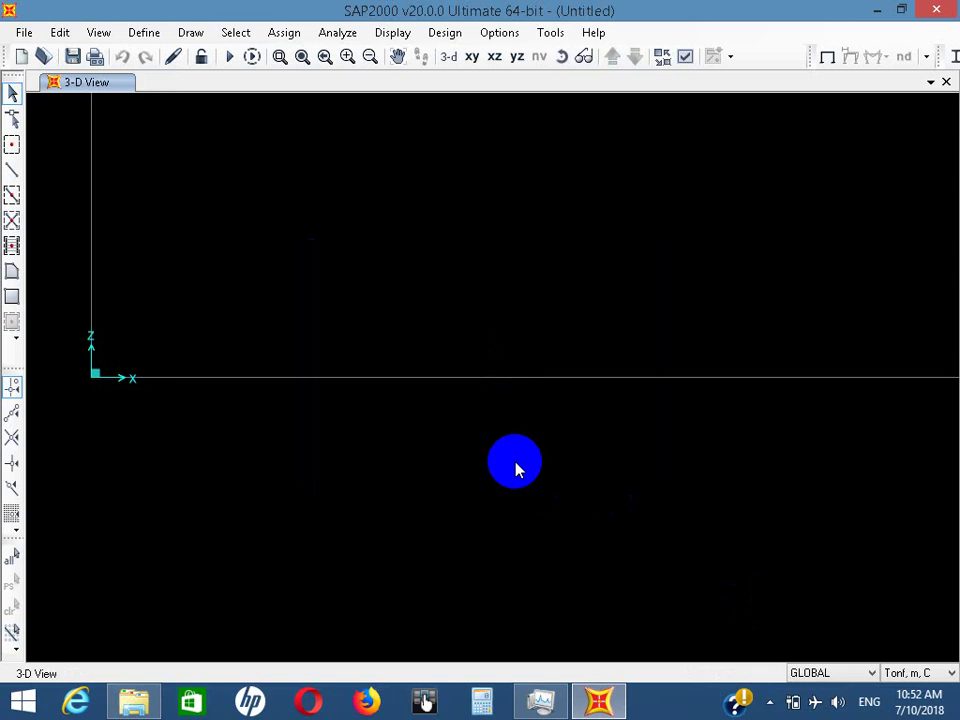
pyautogui.click(494, 58)
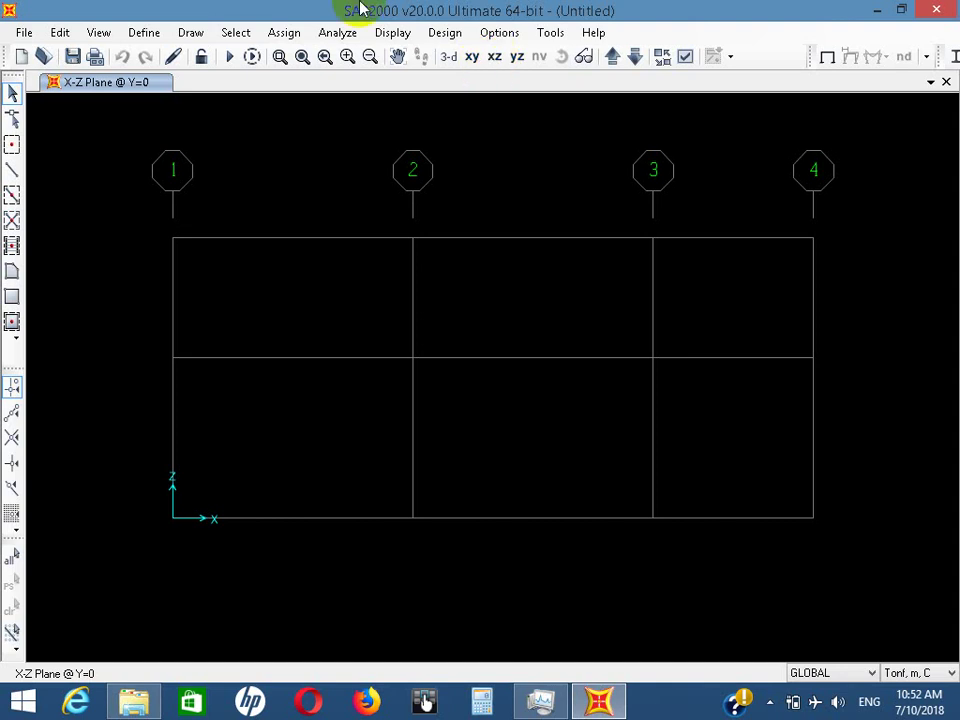
# Rename the 4000Psi concrete material as CON and set its weight per unit volume to 2.5 in Tonf, m units
pyautogui.click(158, 32)
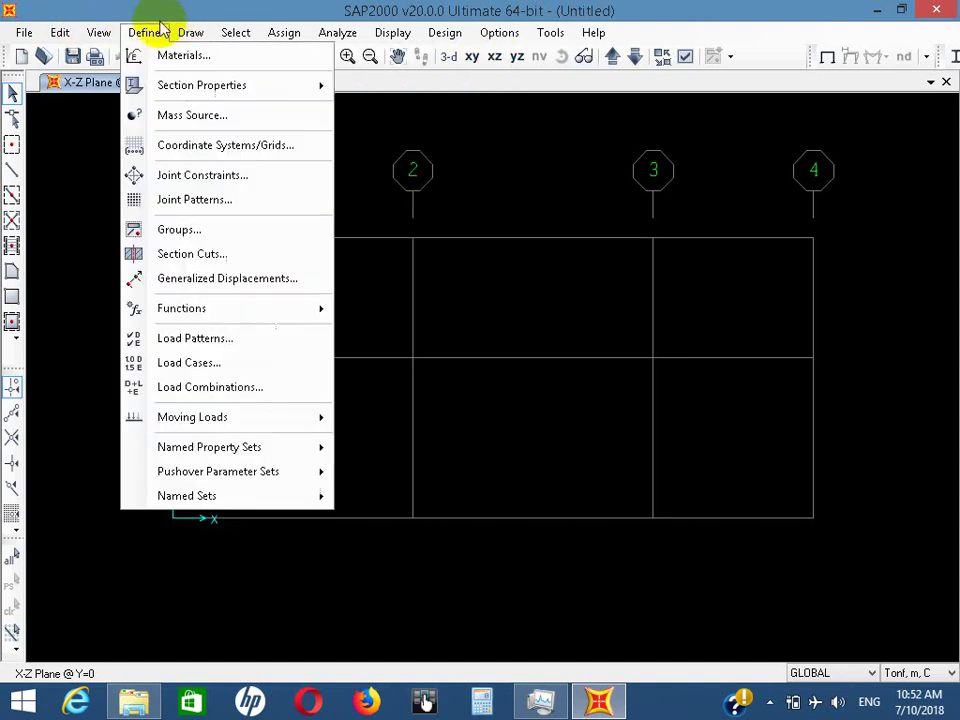
pyautogui.click(214, 55)
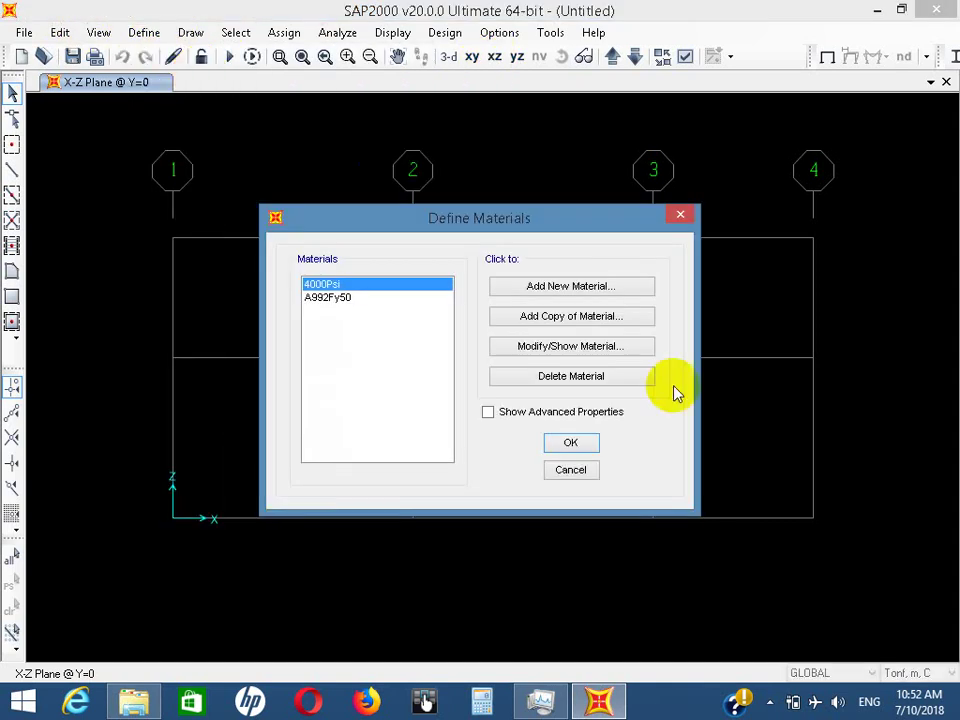
pyautogui.click(606, 345)
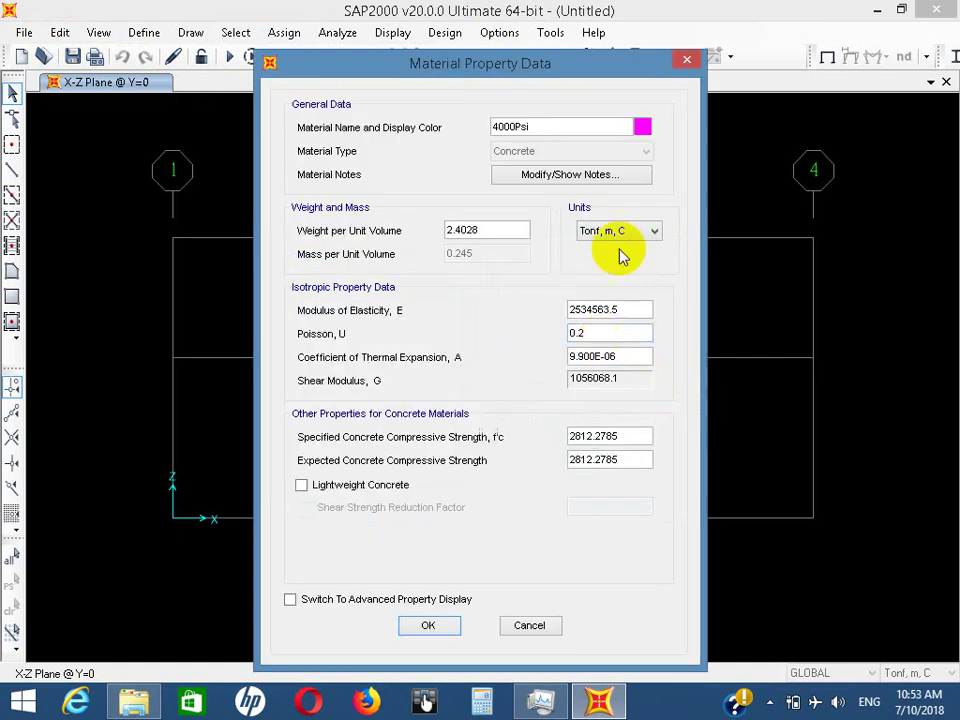
pyautogui.moveTo(531, 126); pyautogui.dragTo(475, 127)
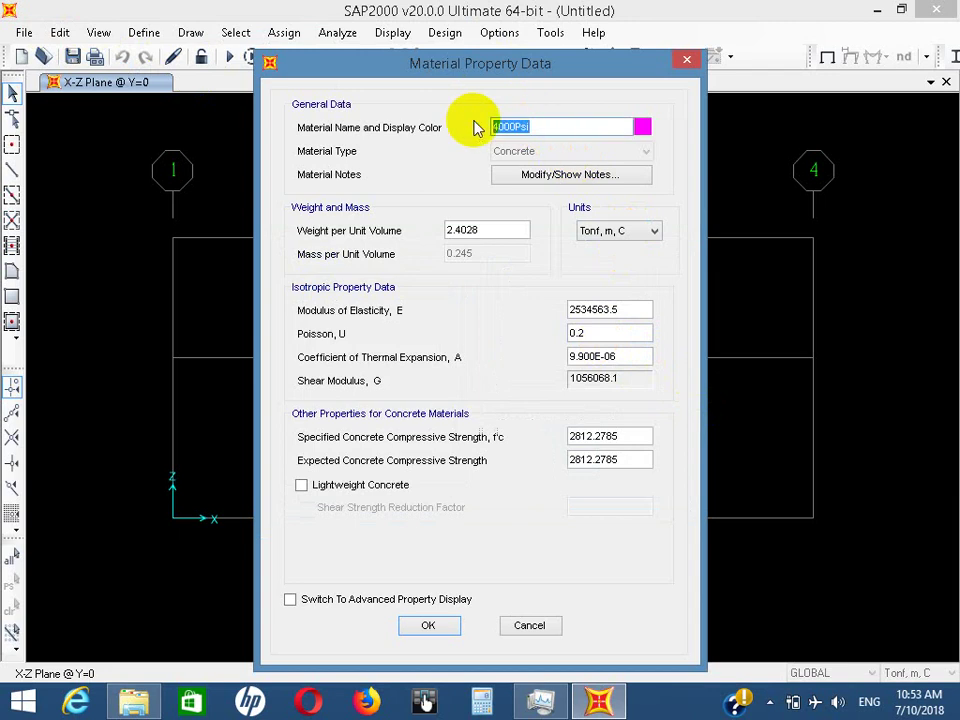
pyautogui.write('CON')
pyautogui.doubleClick(506, 231)
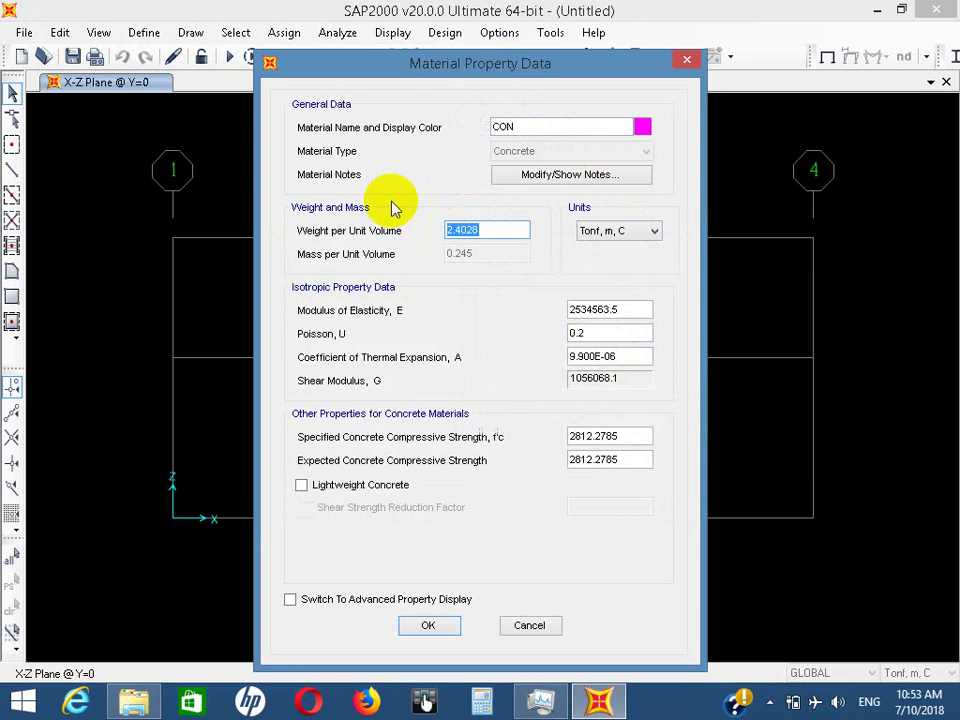
pyautogui.write('2.5')
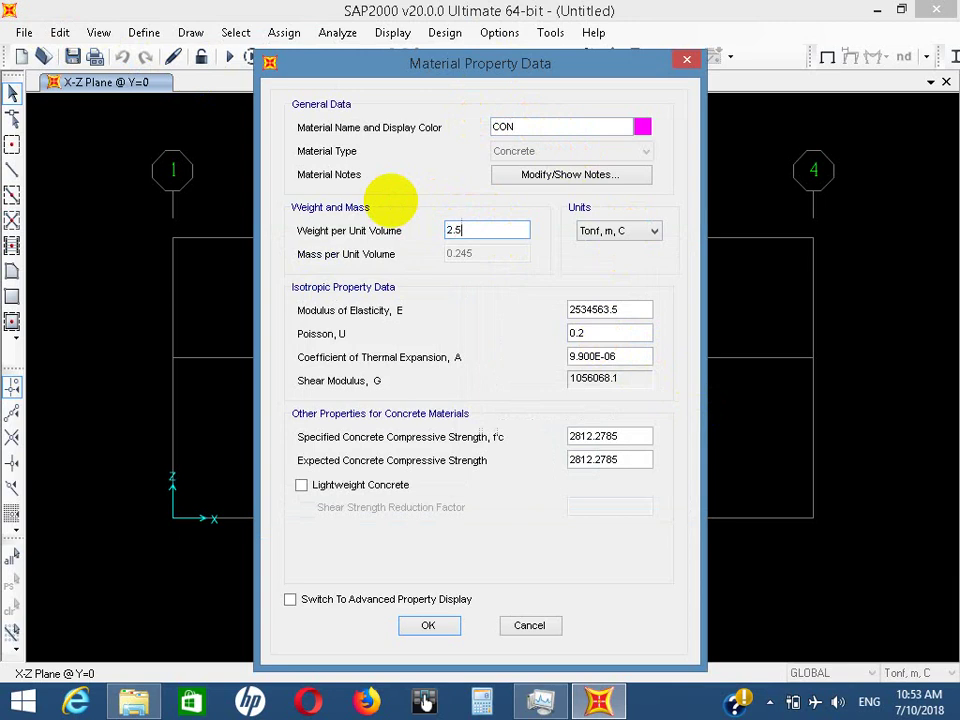
# Set the CON material's modulus of elasticity to 2200000 and specified compressive strength f'c to 2000, and accept the material definitions
pyautogui.doubleClick(638, 314)
pyautogui.write('2200000')
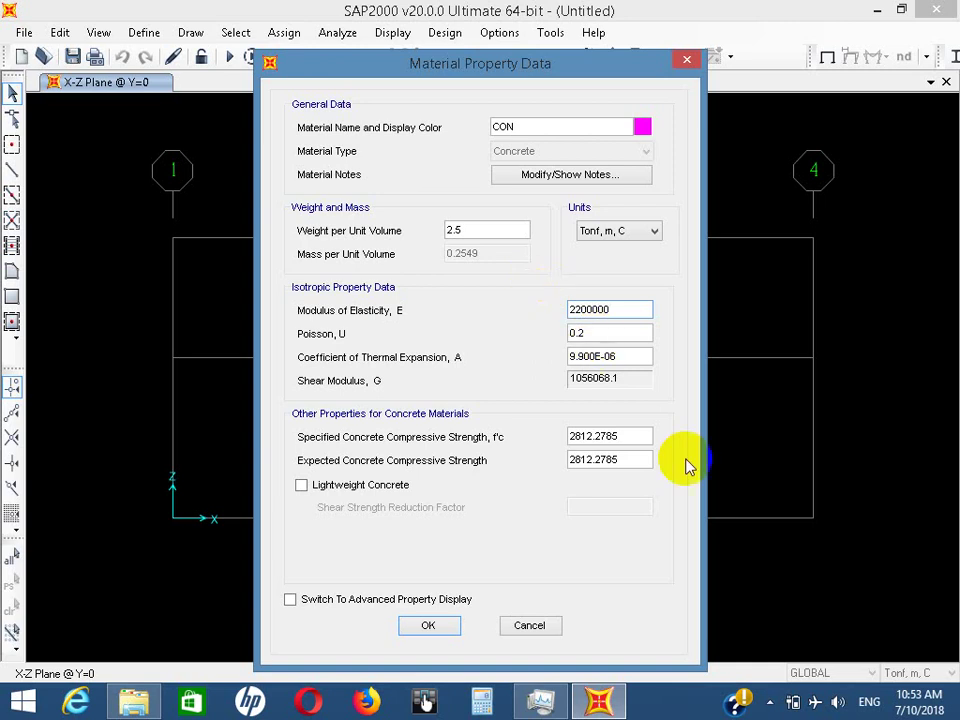
pyautogui.doubleClick(643, 436)
pyautogui.write('2000')
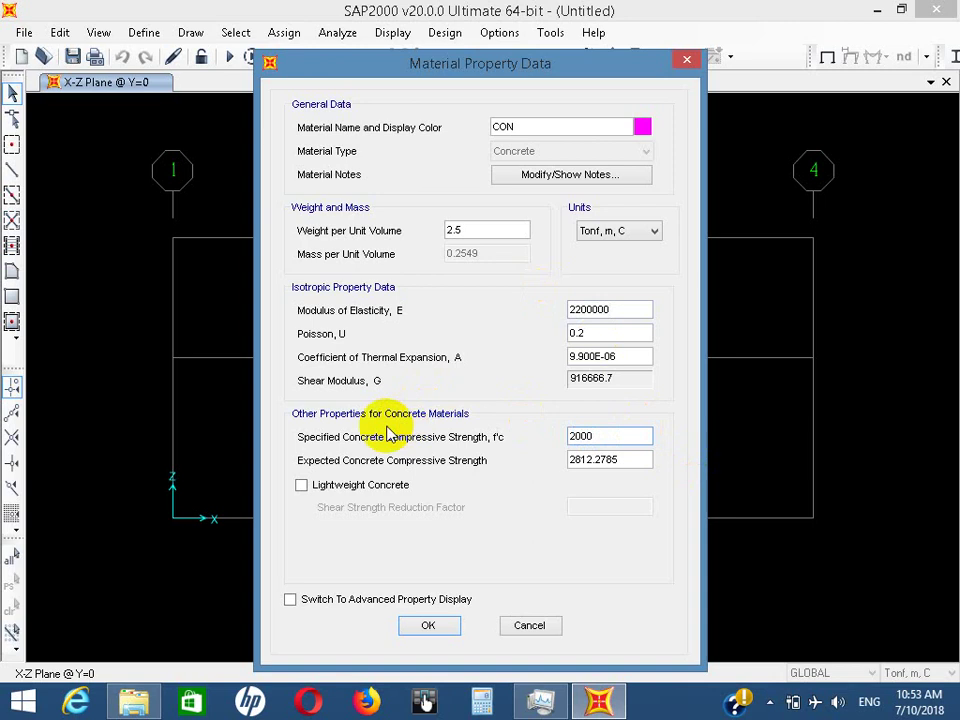
pyautogui.click(429, 627)
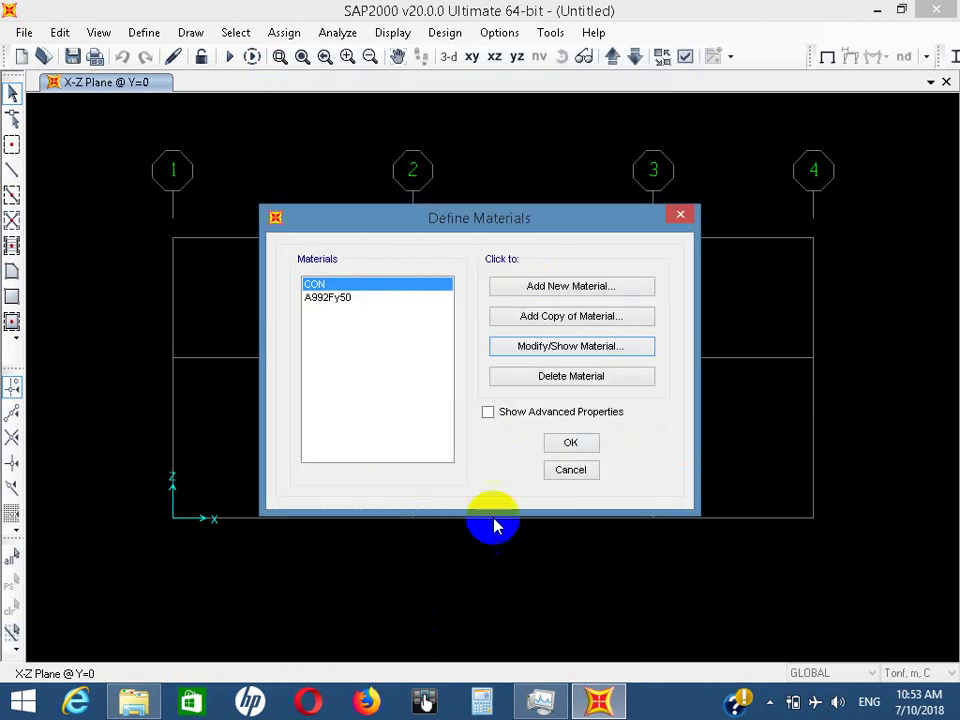
pyautogui.click(570, 442)
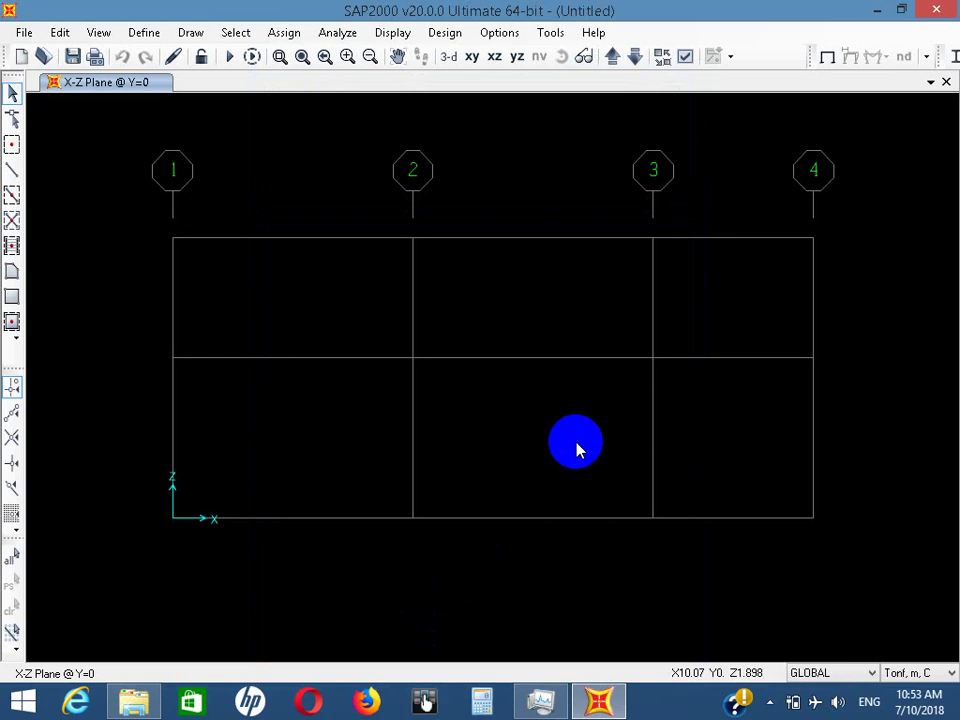
# Start a new rectangular concrete frame section property
pyautogui.click(143, 32)
pyautogui.moveTo(203, 87)
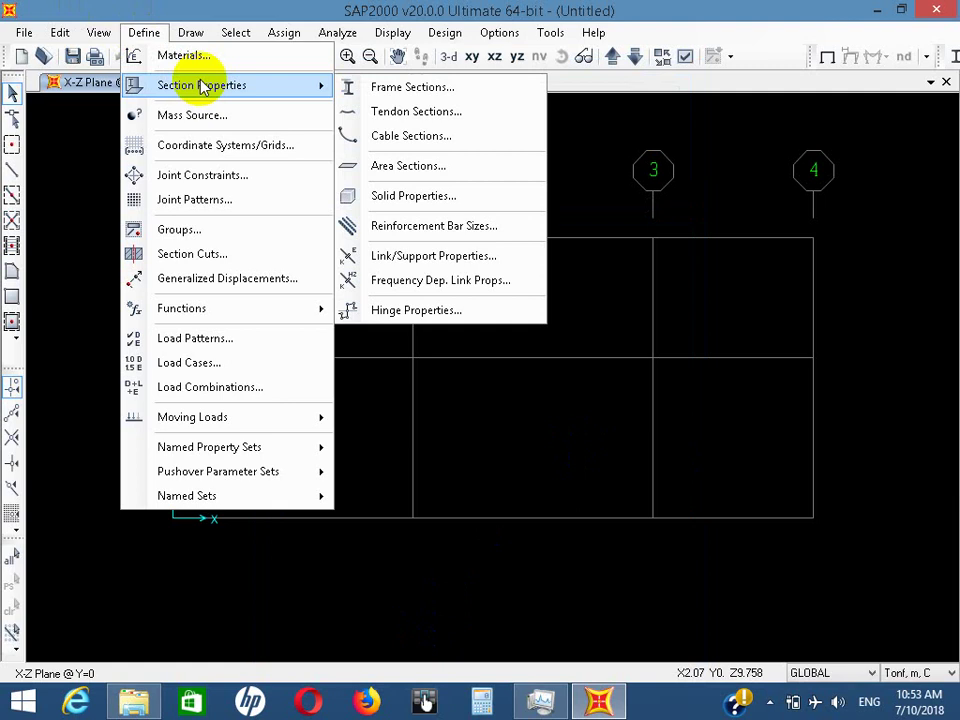
pyautogui.click(381, 89)
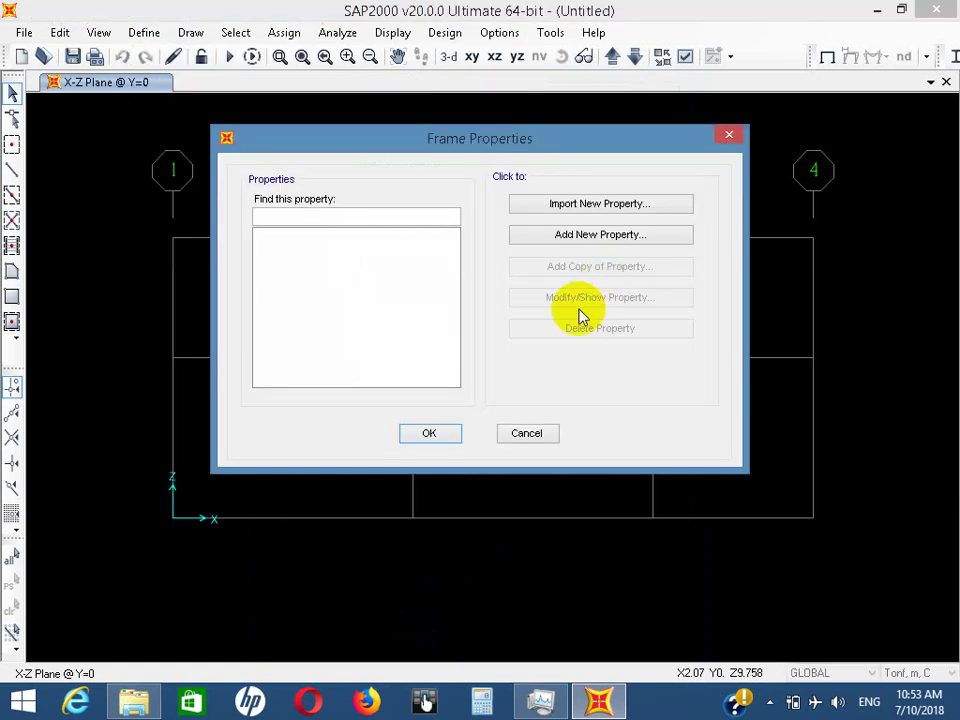
pyautogui.click(568, 236)
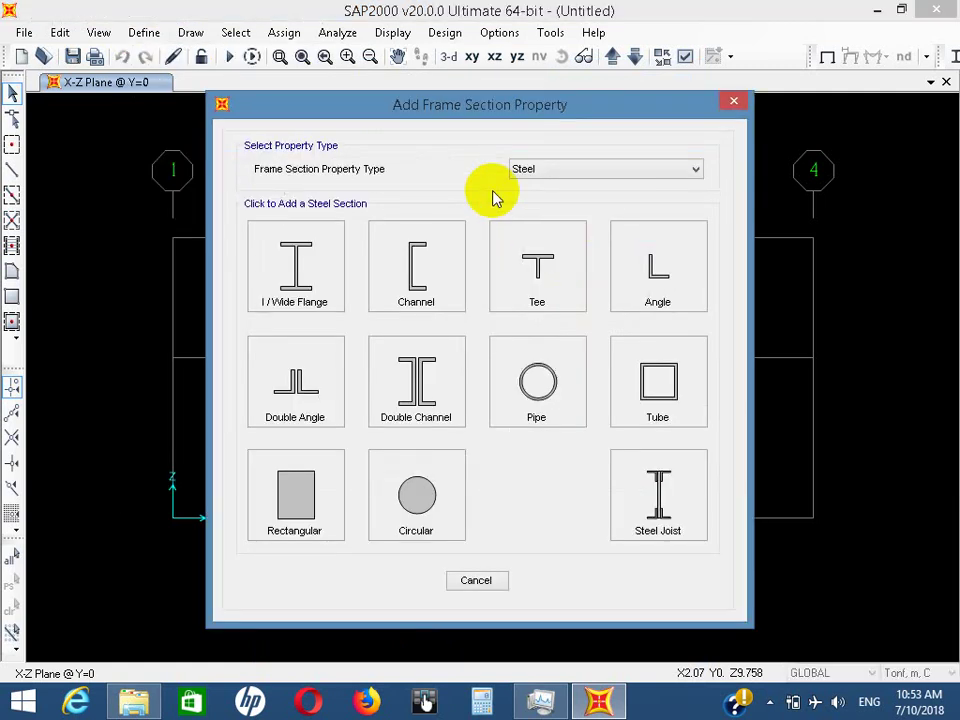
pyautogui.click(521, 174)
pyautogui.click(536, 211)
pyautogui.click(294, 251)
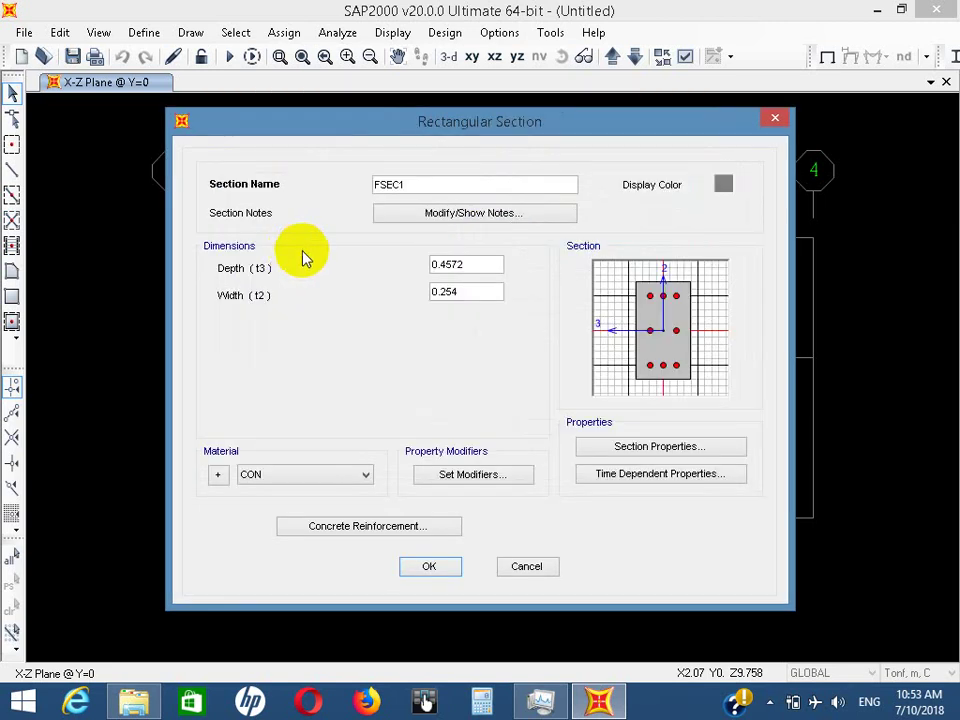
# Name the section 25*60, set its depth to 0.6 and width to 0.25, and accept it with the CON material
pyautogui.moveTo(446, 188); pyautogui.dragTo(308, 184)
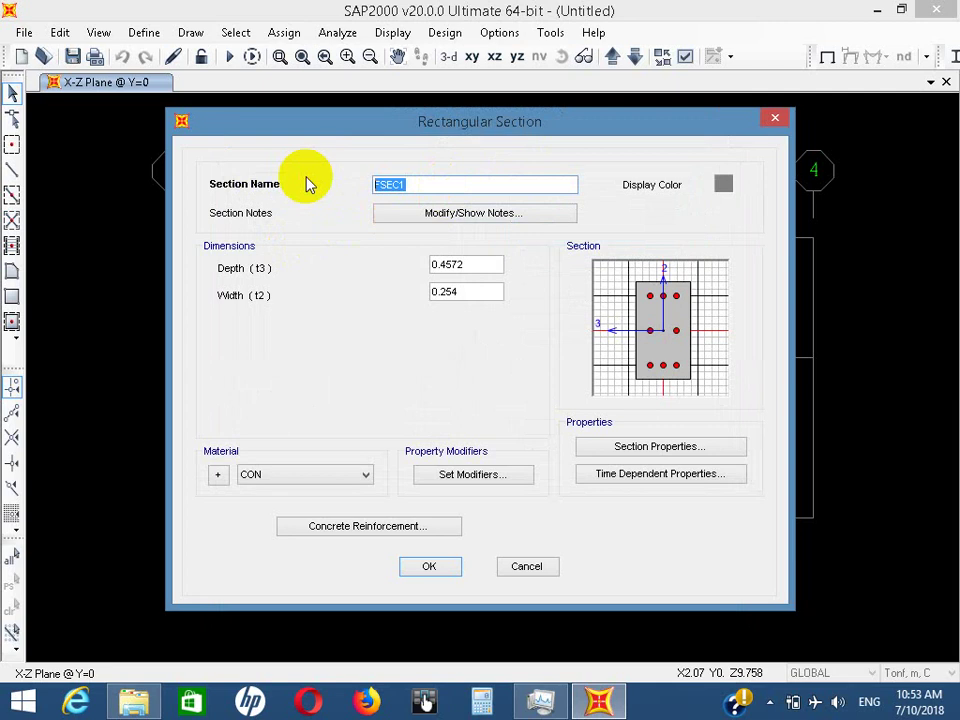
pyautogui.write('25*60')
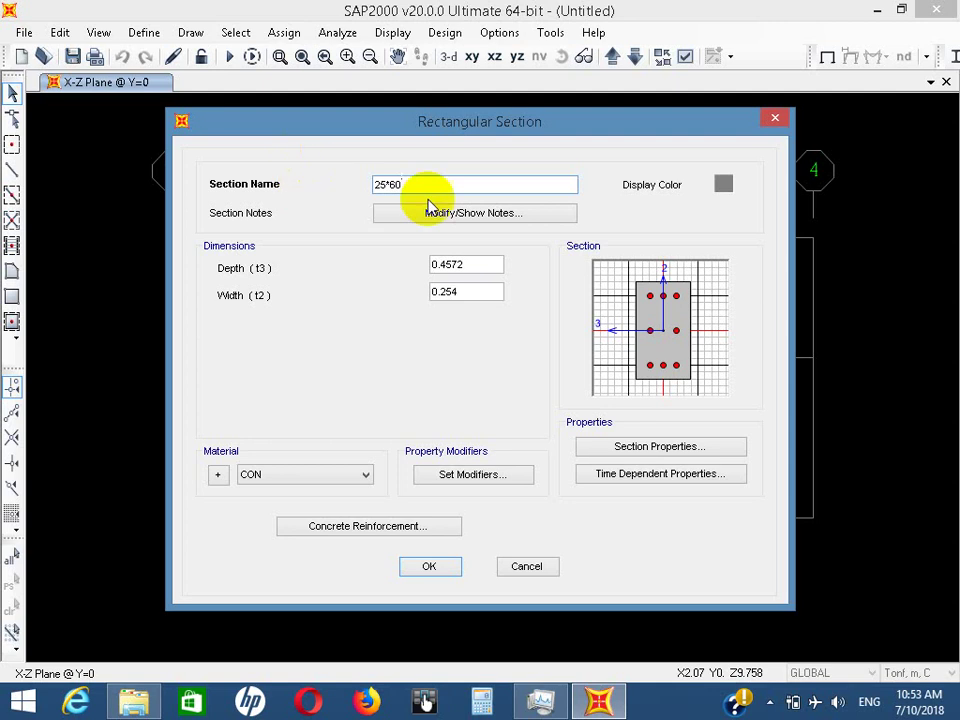
pyautogui.moveTo(456, 260); pyautogui.dragTo(357, 258)
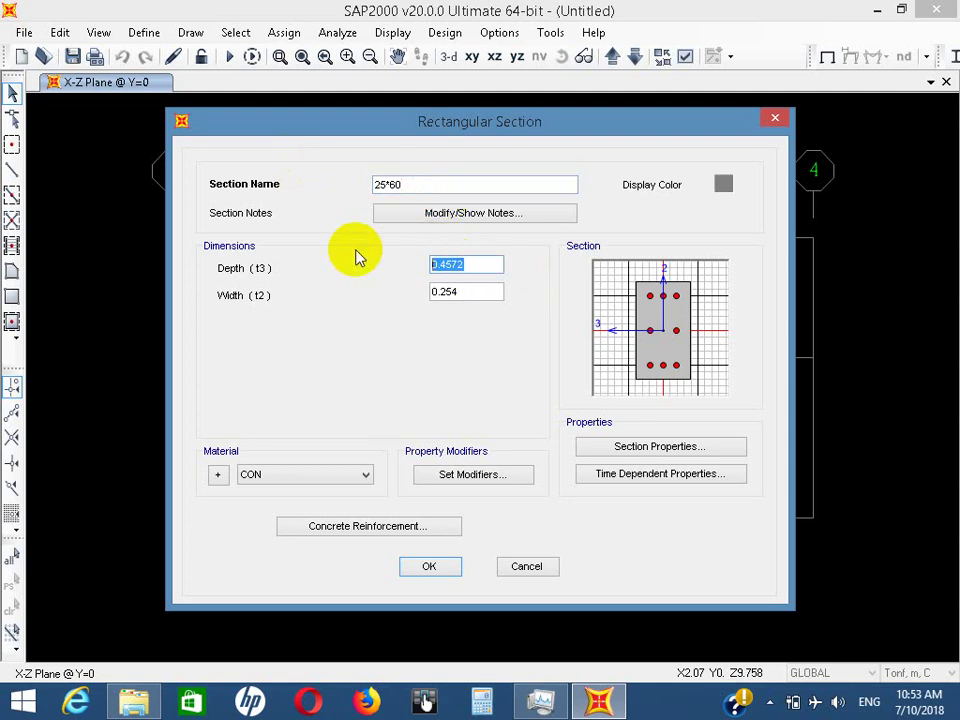
pyautogui.write('.6')
pyautogui.moveTo(478, 293); pyautogui.dragTo(370, 298)
pyautogui.write('.25')
pyautogui.click(447, 565)
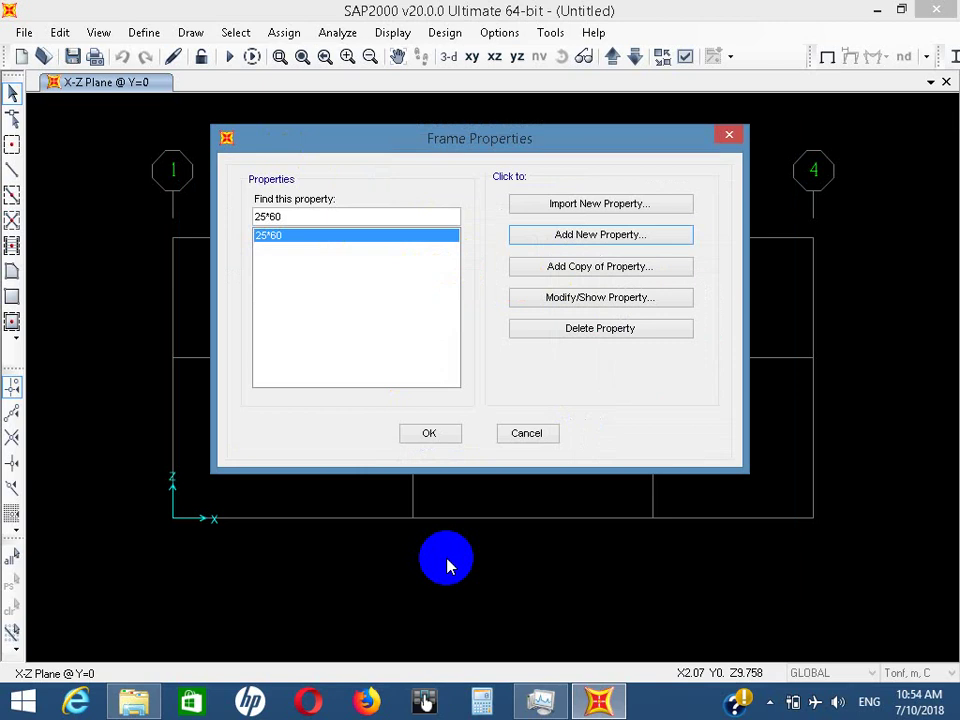
# Add a rectangular concrete section named 25*70 with depth 0.7 and width 0.25, and accept the frame properties
pyautogui.click(589, 238)
pyautogui.click(325, 245)
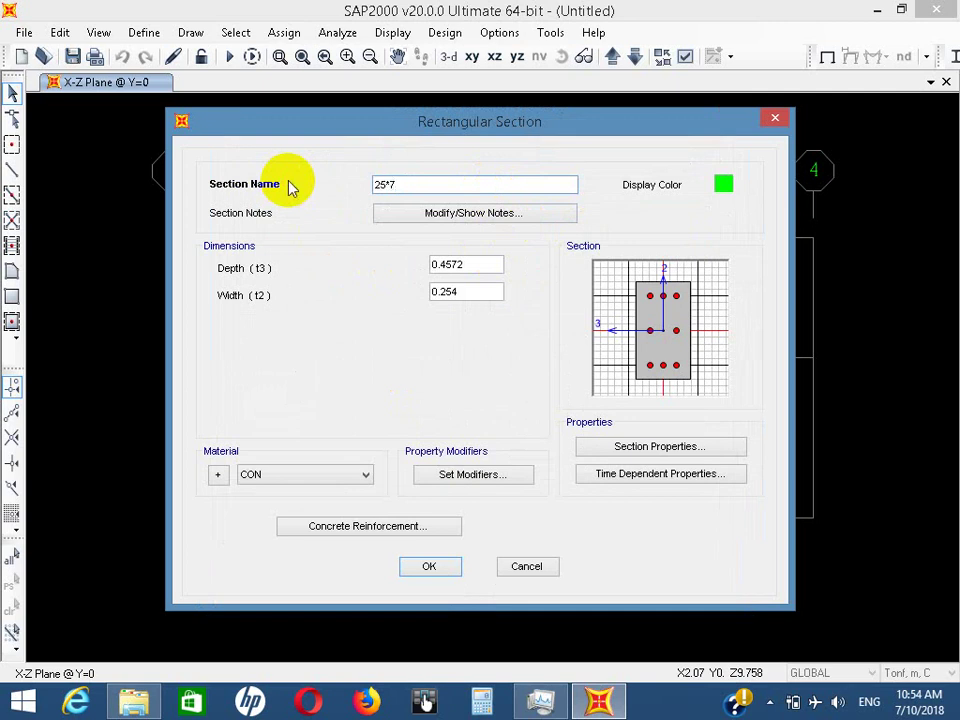
pyautogui.doubleClick(445, 263)
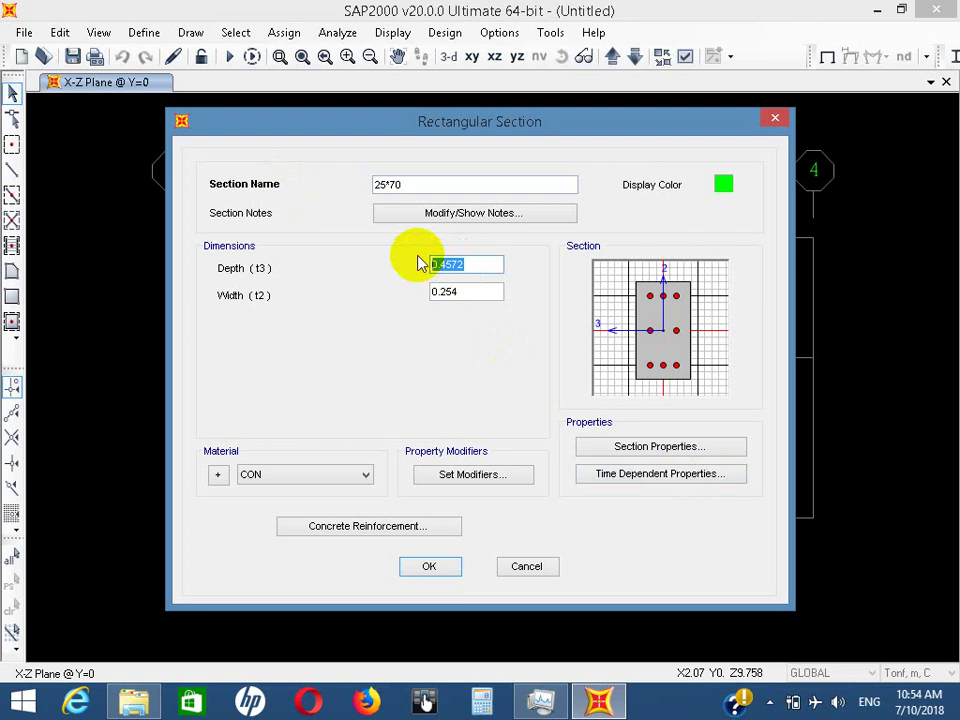
pyautogui.press('Tab')
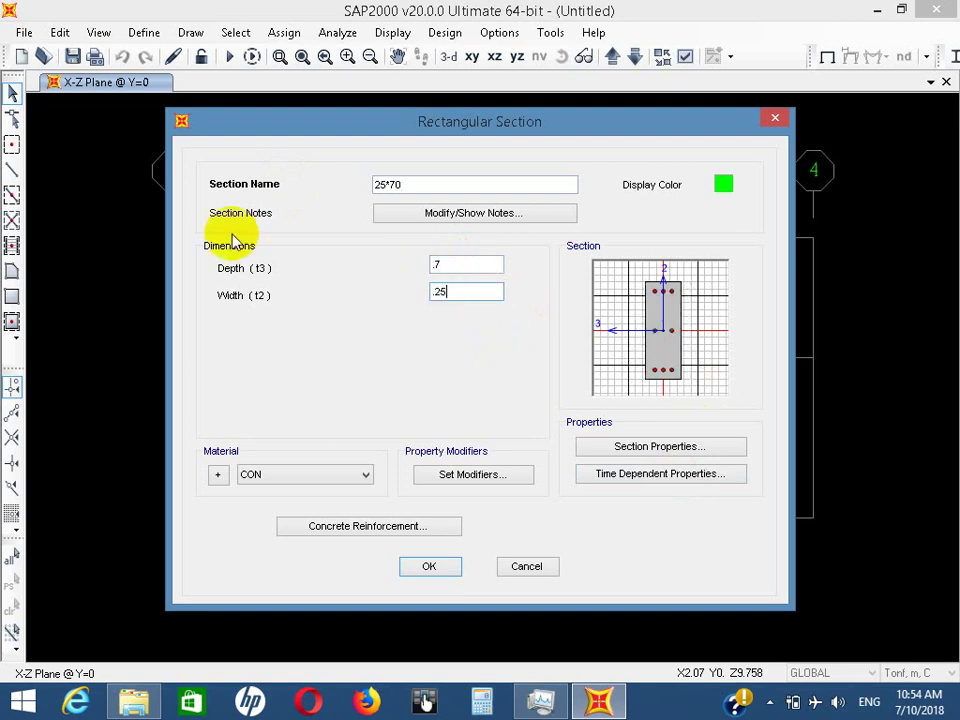
pyautogui.write('.25')
pyautogui.click(429, 566)
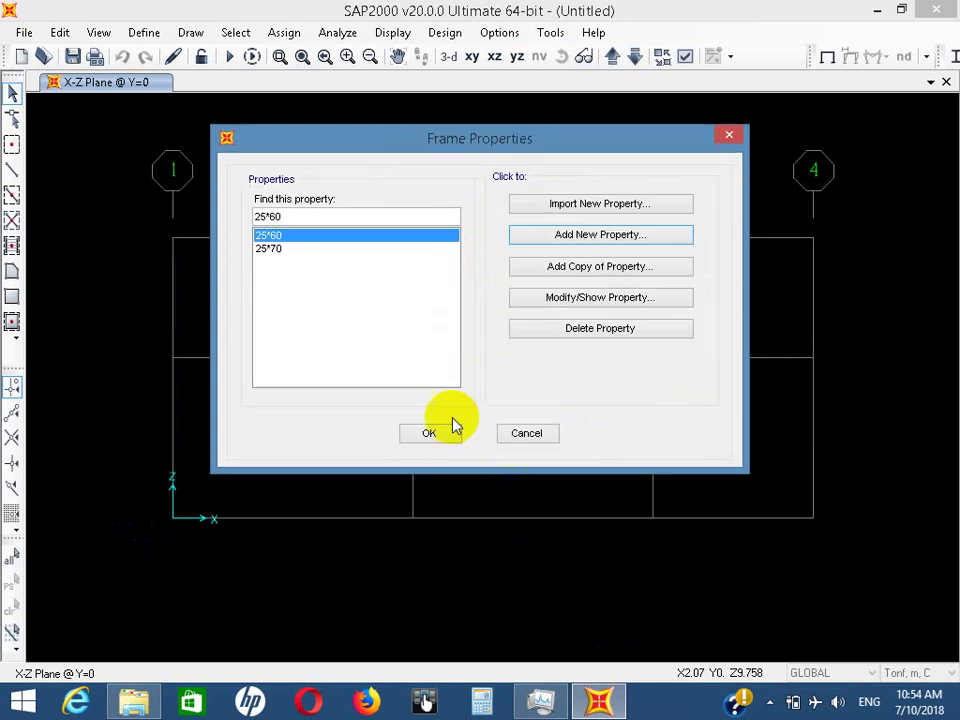
pyautogui.click(418, 433)
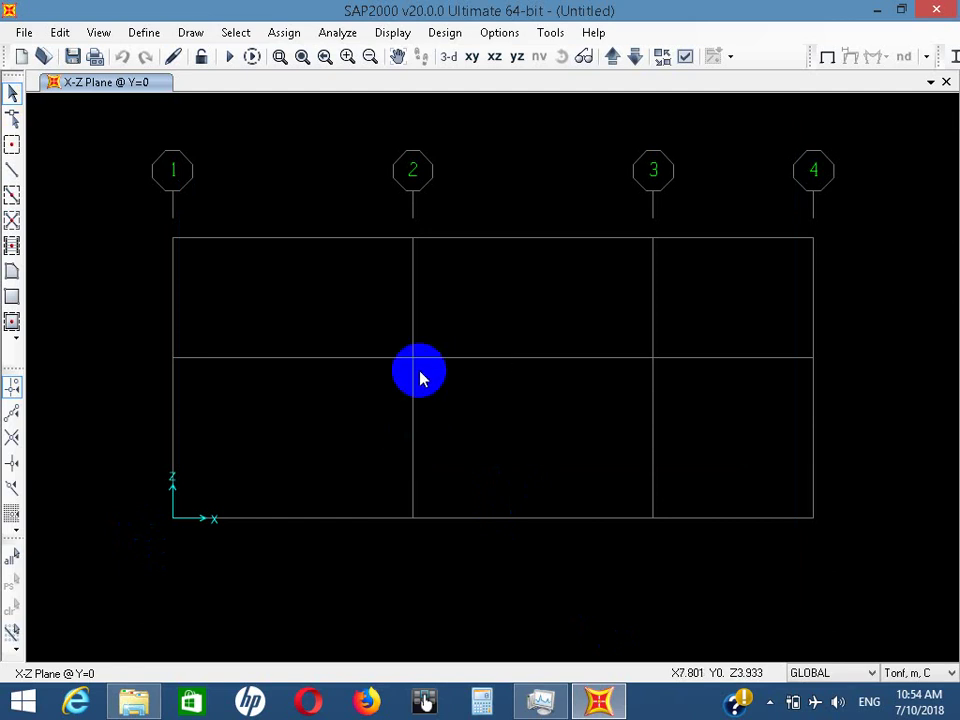
# Draw a full-height straight frame column on grid line 1 with the 25*60 section
pyautogui.click(13, 200)
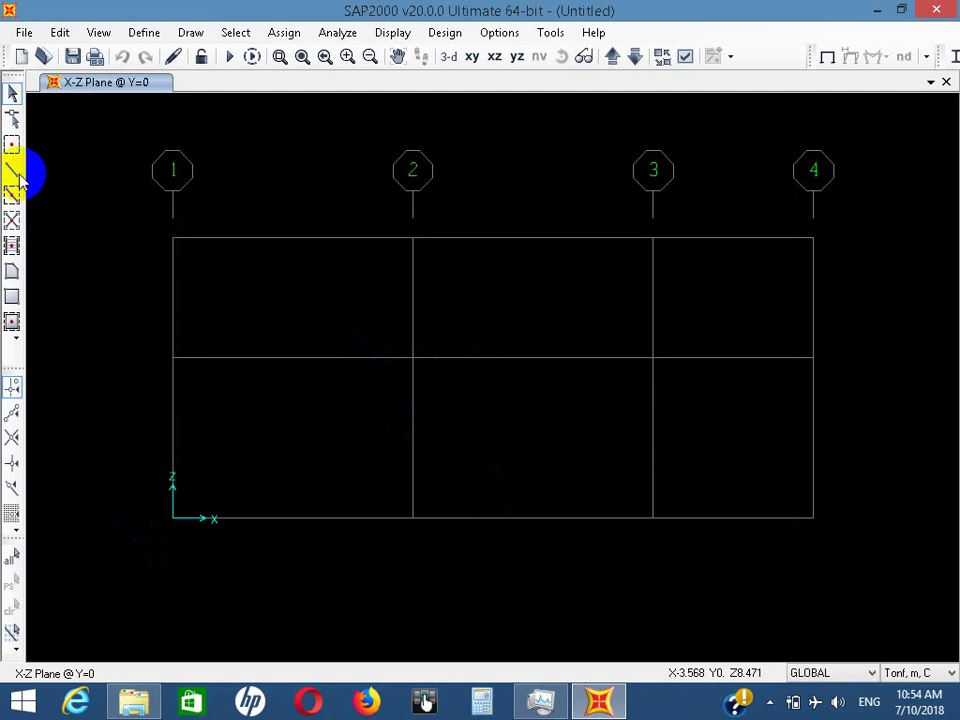
pyautogui.click(14, 172)
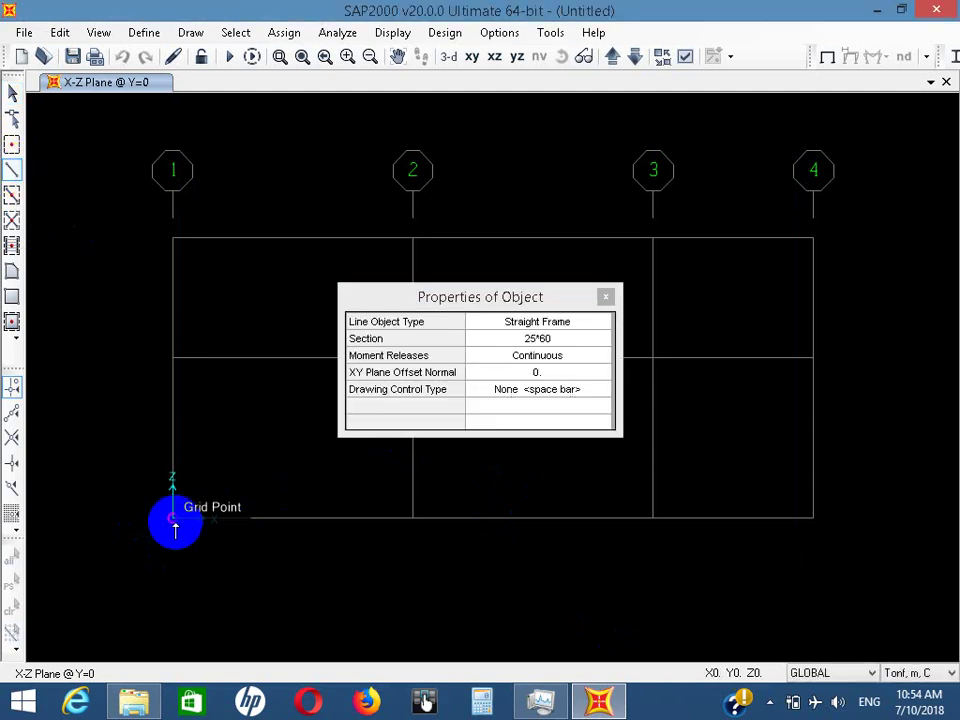
pyautogui.click(173, 238)
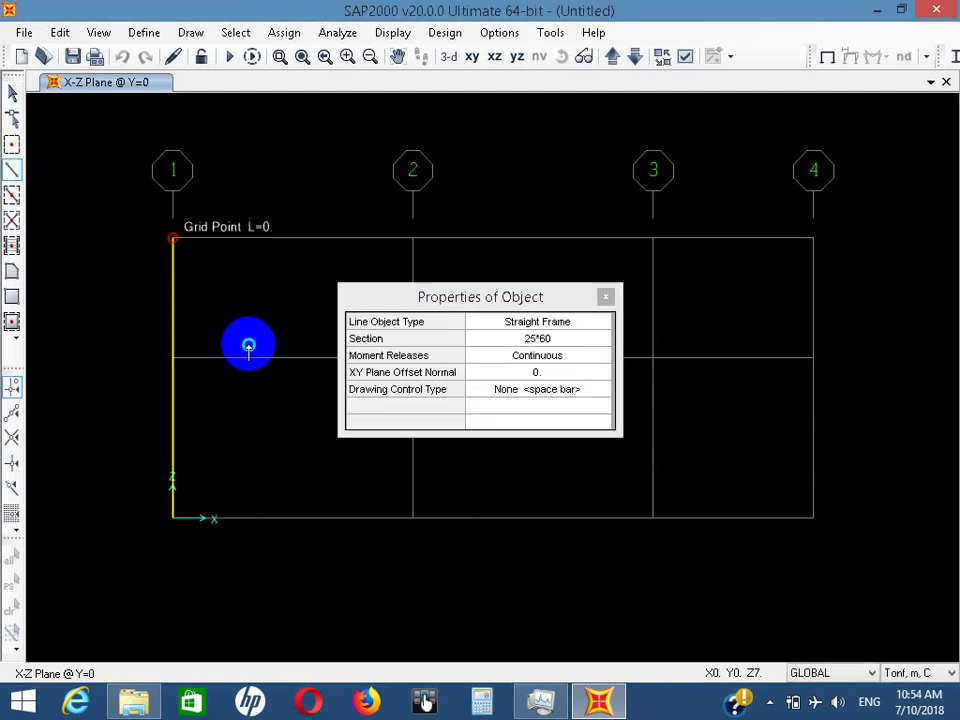
pyautogui.click(291, 343)
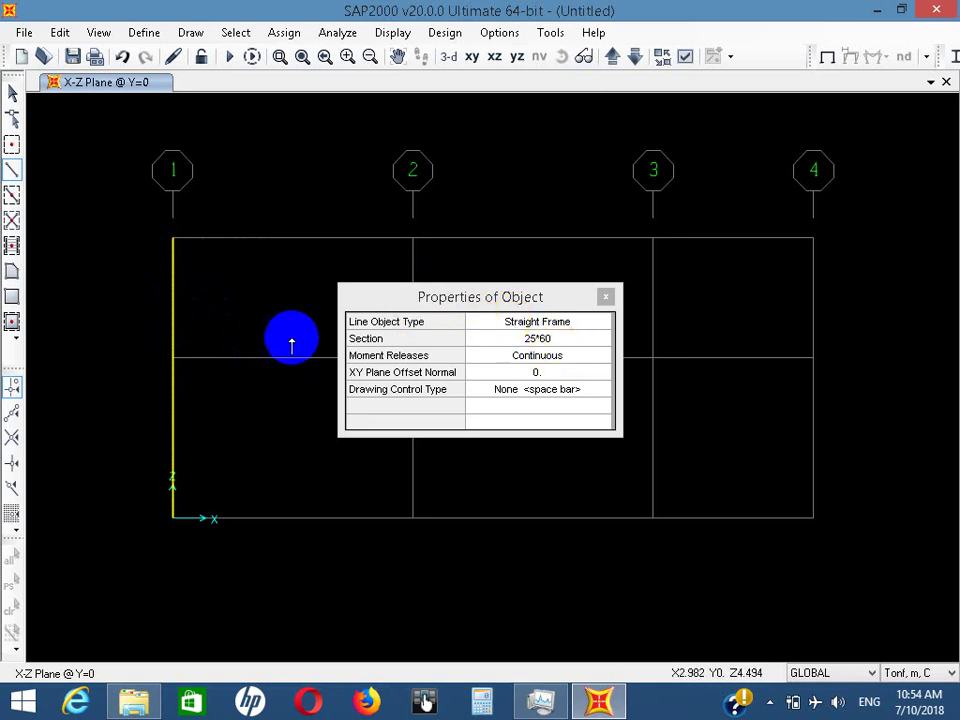
# Switch the drawing section to 25*70 and draw full-height columns on grid lines 1 and 2
pyautogui.click(561, 345)
pyautogui.click(562, 348)
pyautogui.click(510, 372)
pyautogui.moveTo(477, 302); pyautogui.dragTo(690, 347)
pyautogui.click(195, 518)
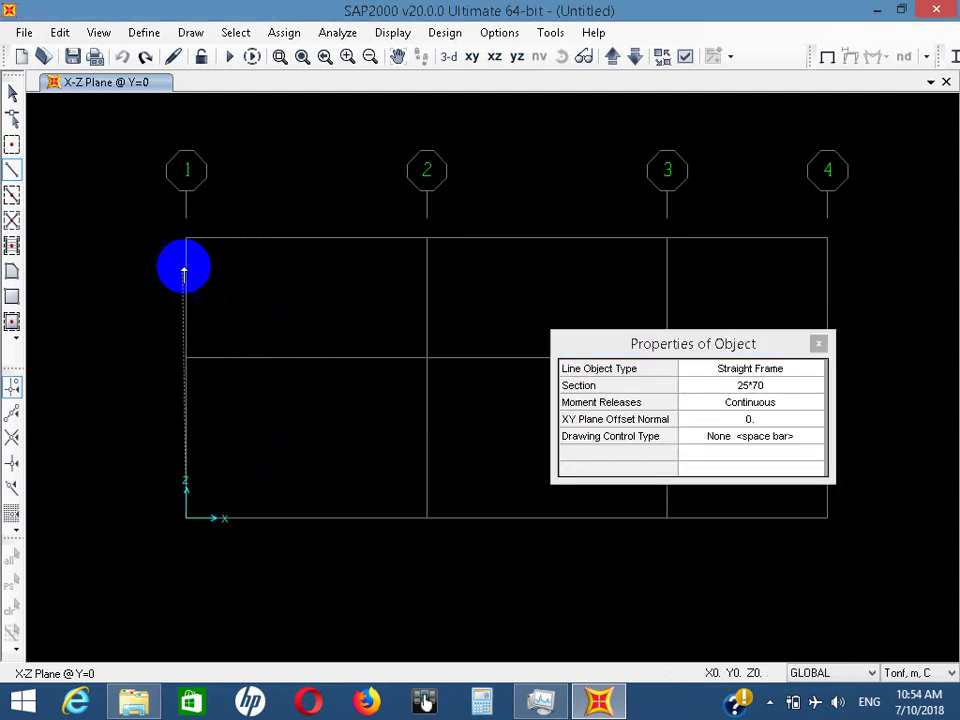
pyautogui.click(188, 238)
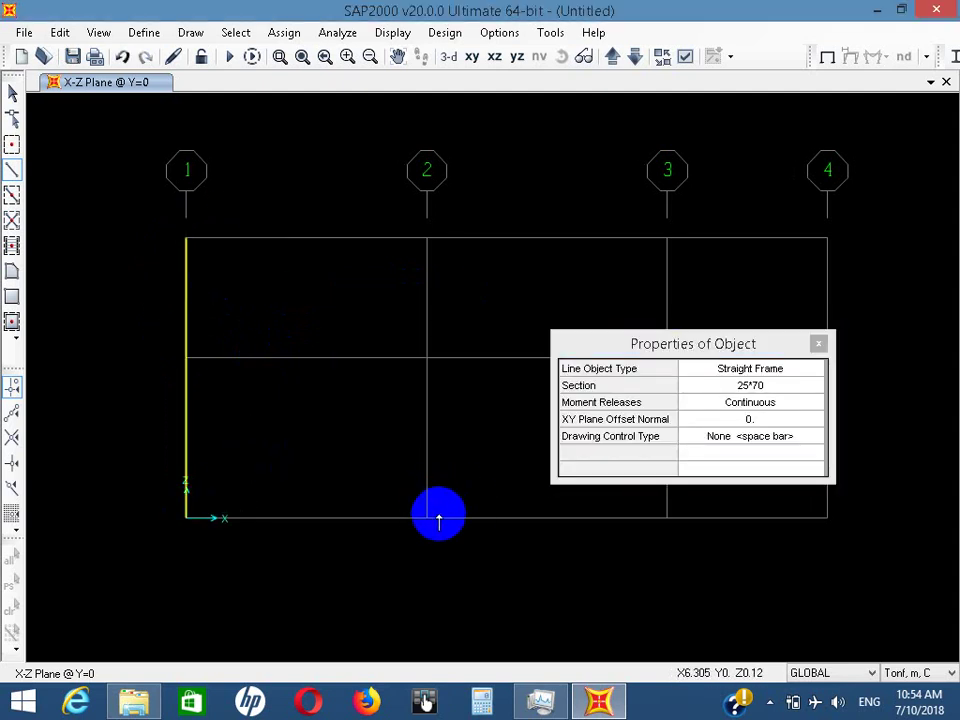
pyautogui.click(427, 517)
pyautogui.click(427, 238)
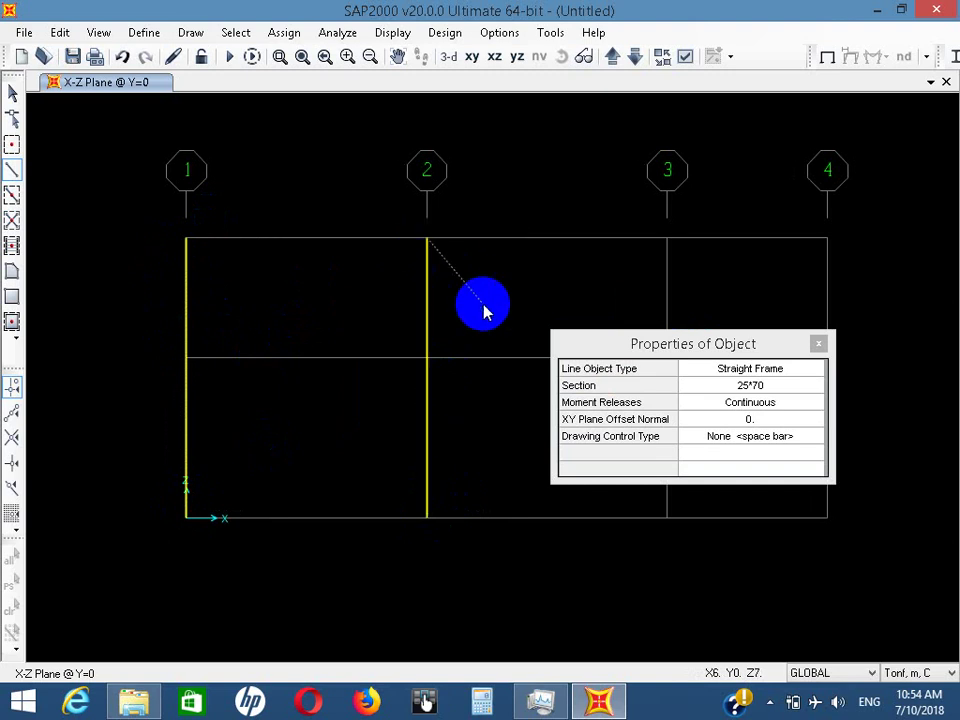
# Switch the section to 25*60 and draw beams between grid lines 1 and 2 at the top and middle levels
pyautogui.moveTo(630, 352); pyautogui.dragTo(601, 411)
pyautogui.click(761, 450)
pyautogui.click(729, 462)
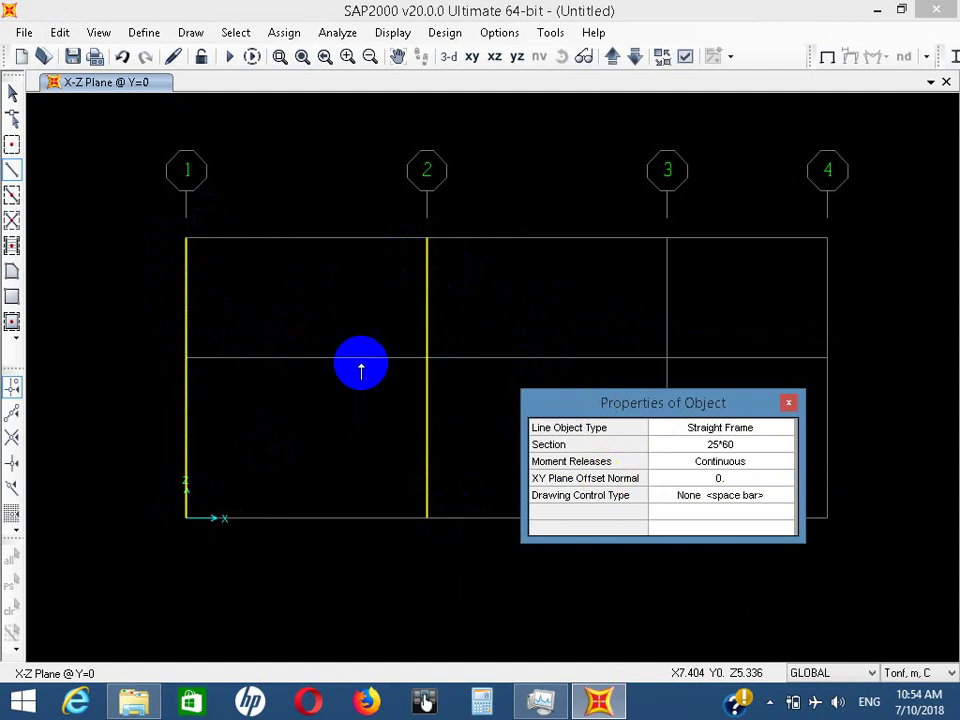
pyautogui.click(188, 240)
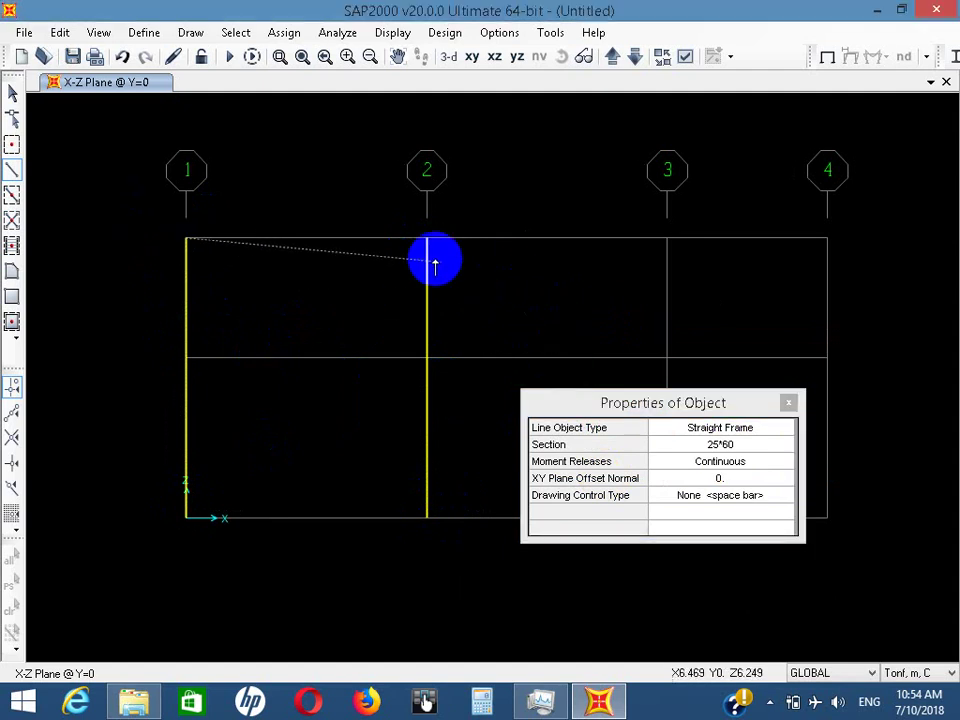
pyautogui.doubleClick(428, 240)
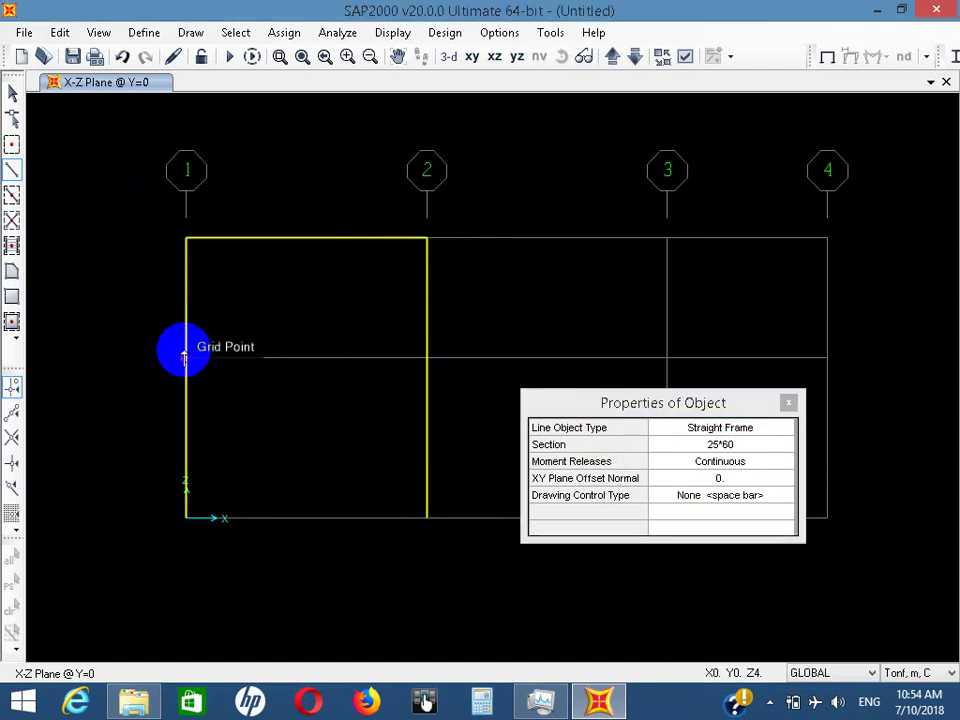
pyautogui.click(186, 357)
pyautogui.doubleClick(428, 357)
# Draw a 25*60 beam from grid line 2 to 3 at the middle level, continuing as an inclined member to the base of grid line 4
pyautogui.moveTo(546, 401); pyautogui.dragTo(73, 338)
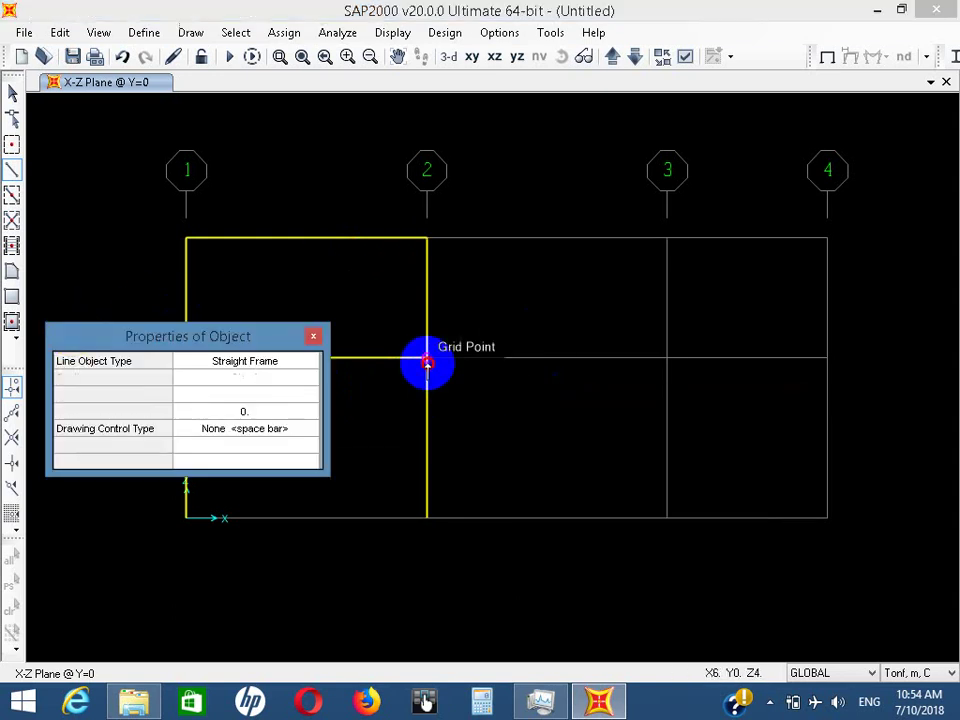
pyautogui.click(428, 357)
pyautogui.click(678, 356)
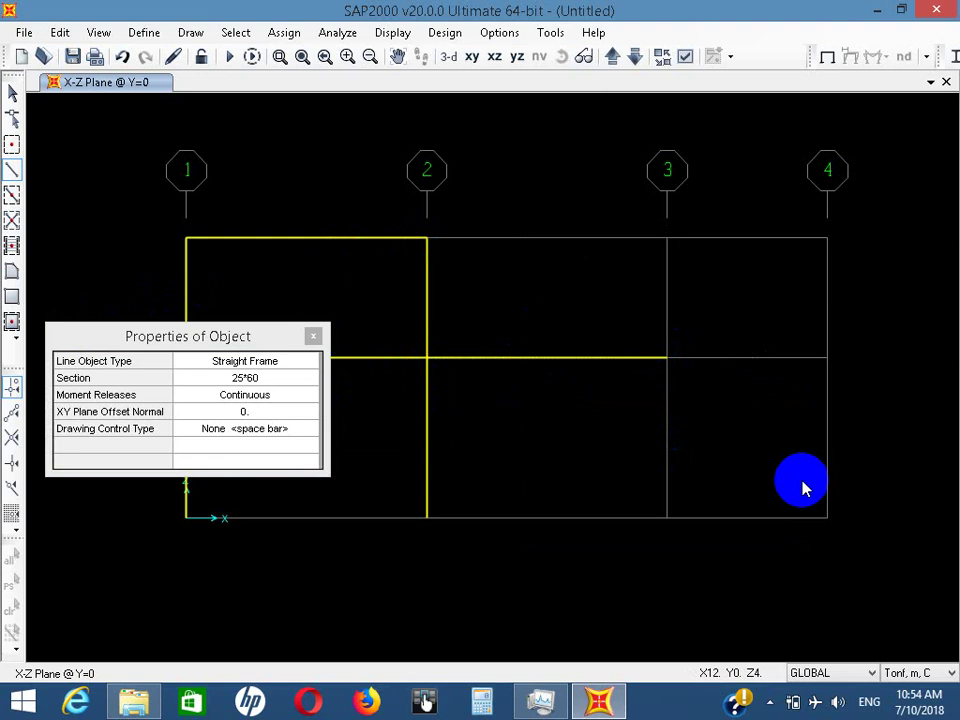
pyautogui.doubleClick(833, 525)
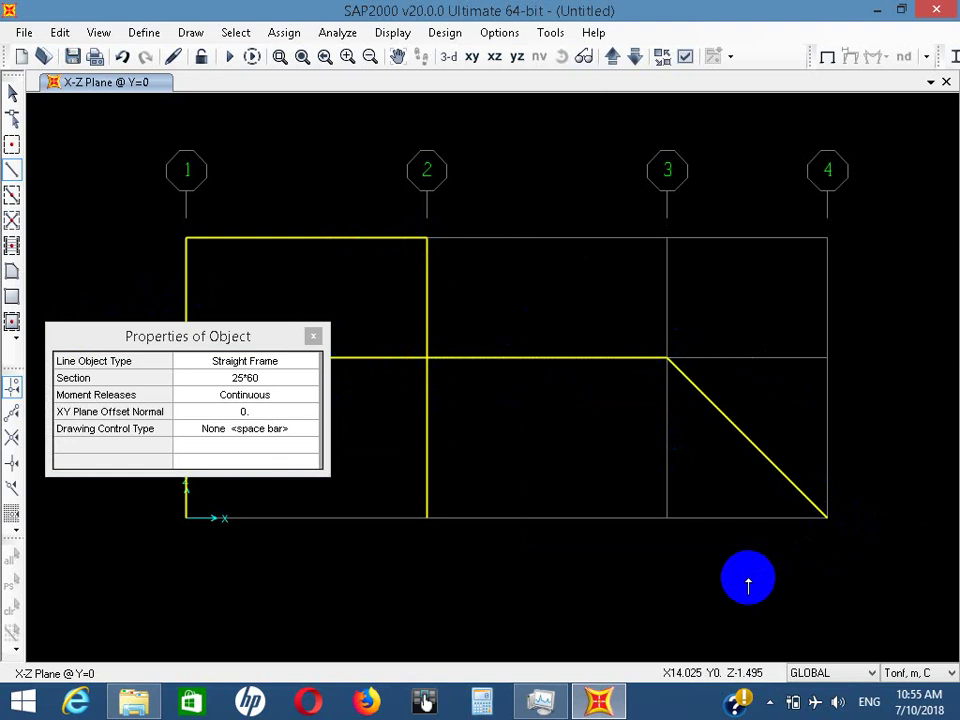
# Leave the drawing command, select all the drawn frame members and delete them
pyautogui.moveTo(748, 582); pyautogui.dragTo(615, 440, button='middle')
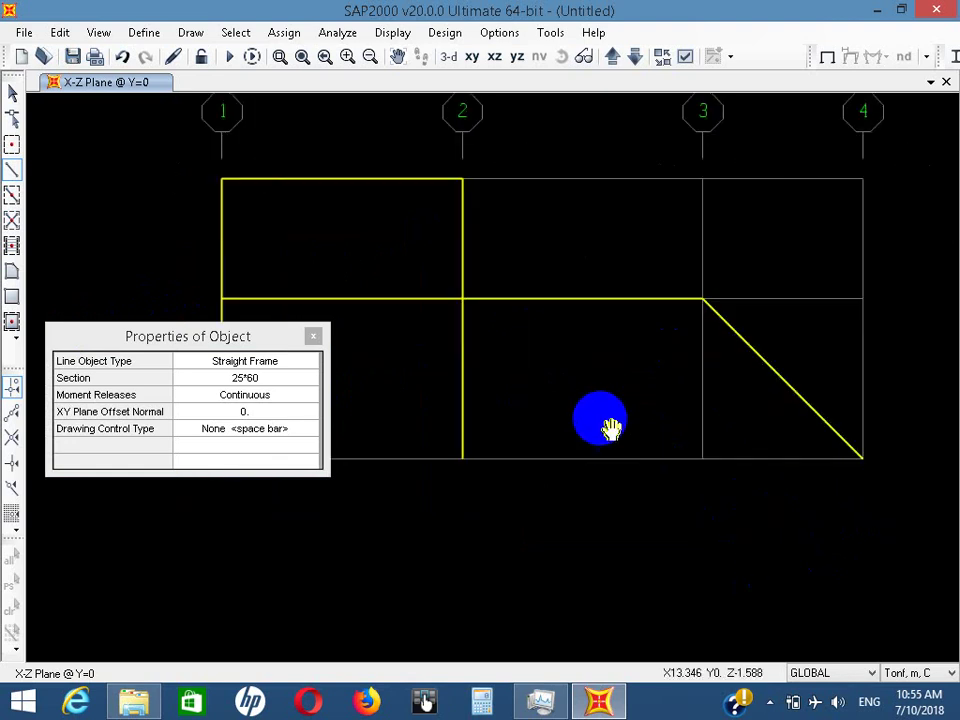
pyautogui.press('Escape')
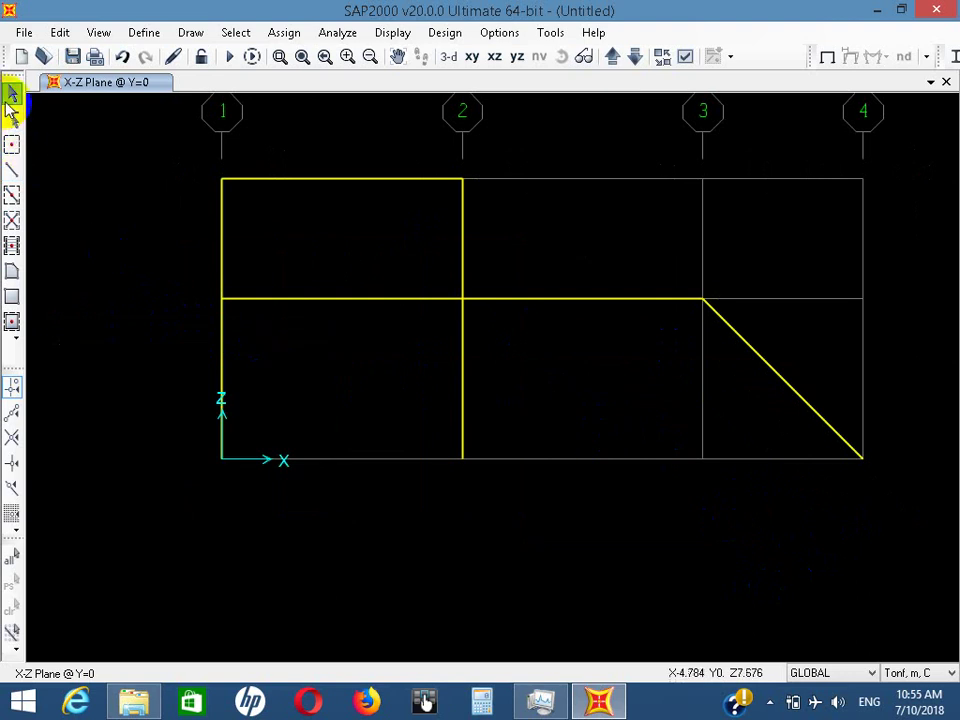
pyautogui.moveTo(142, 530); pyautogui.dragTo(902, 171)
pyautogui.press('Delete')
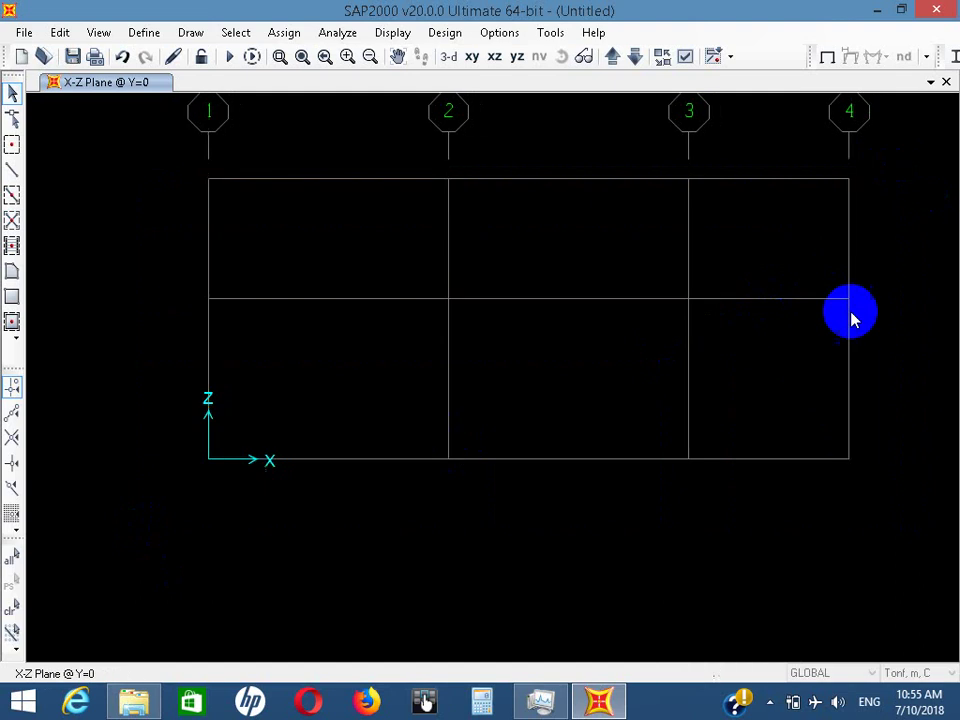
# Draw a full-height straight frame column on grid line 1, from the base to the top level, with the 25*70 section
pyautogui.moveTo(811, 338)
pyautogui.mouseDown(button='middle')
pyautogui.moveTo(779, 370)
pyautogui.moveTo(403, 280)
pyautogui.mouseUp(button='middle')
pyautogui.click(12, 168)
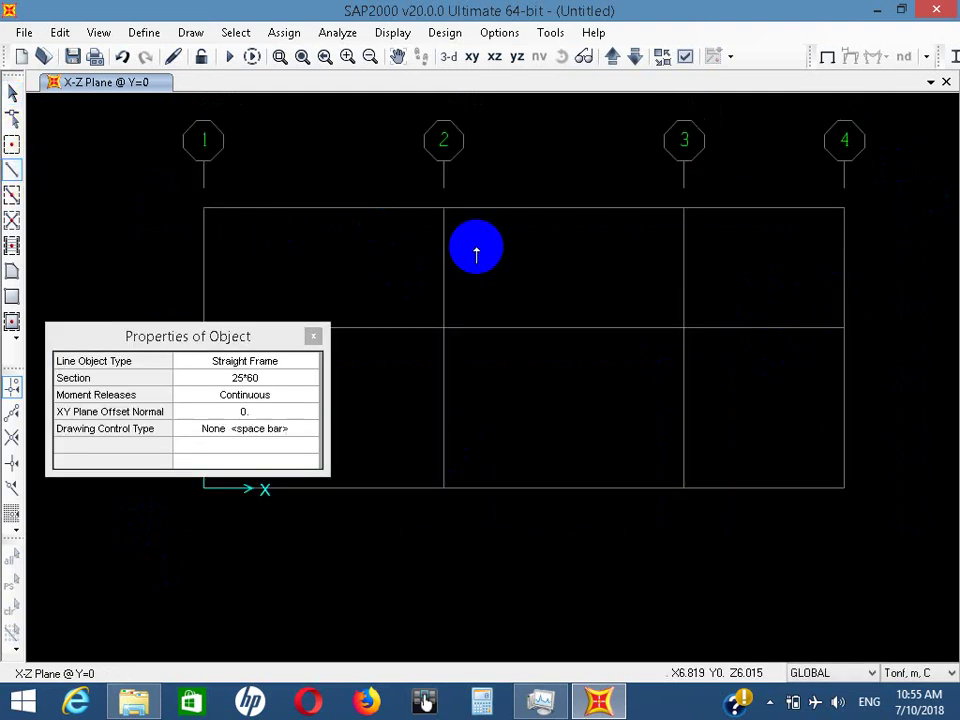
pyautogui.click(264, 380)
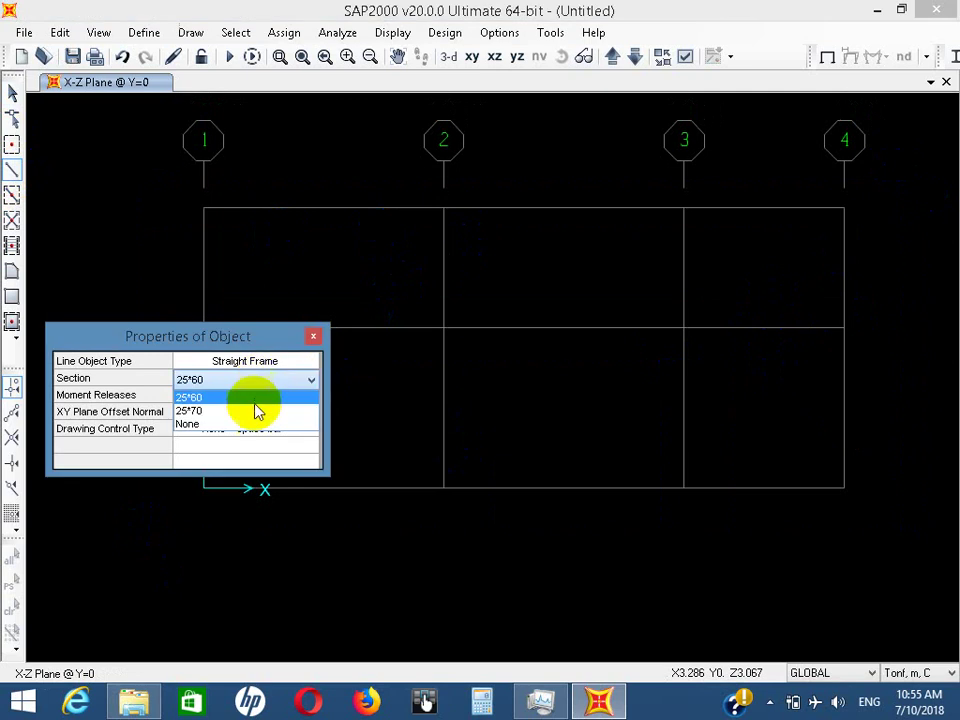
pyautogui.click(255, 411)
pyautogui.moveTo(238, 338); pyautogui.dragTo(955, 398)
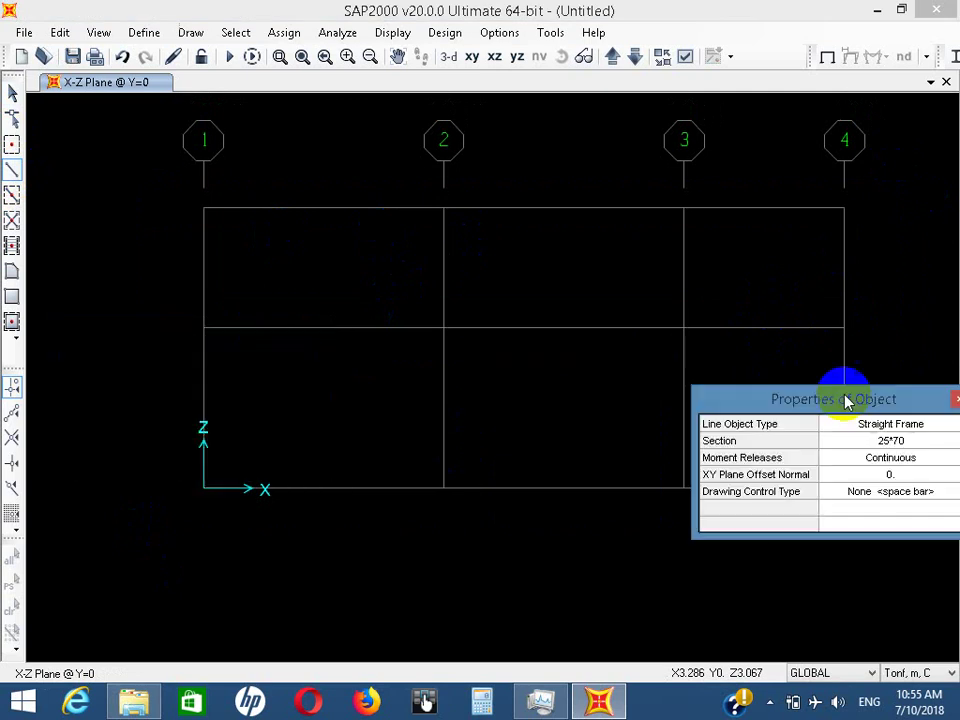
pyautogui.click(204, 488)
pyautogui.click(206, 210)
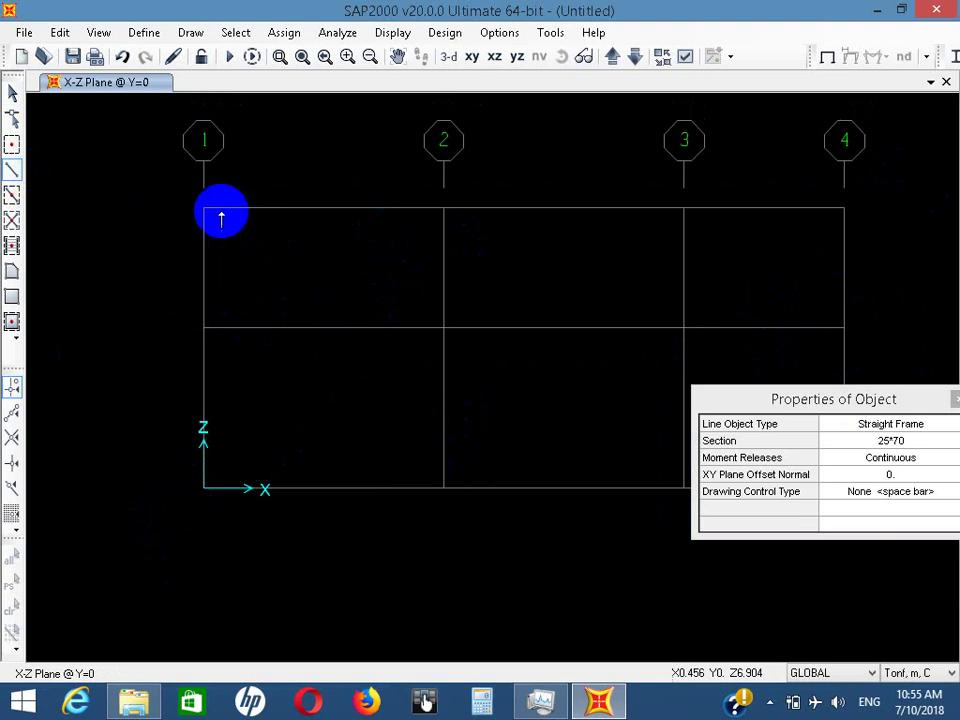
pyautogui.click(205, 209)
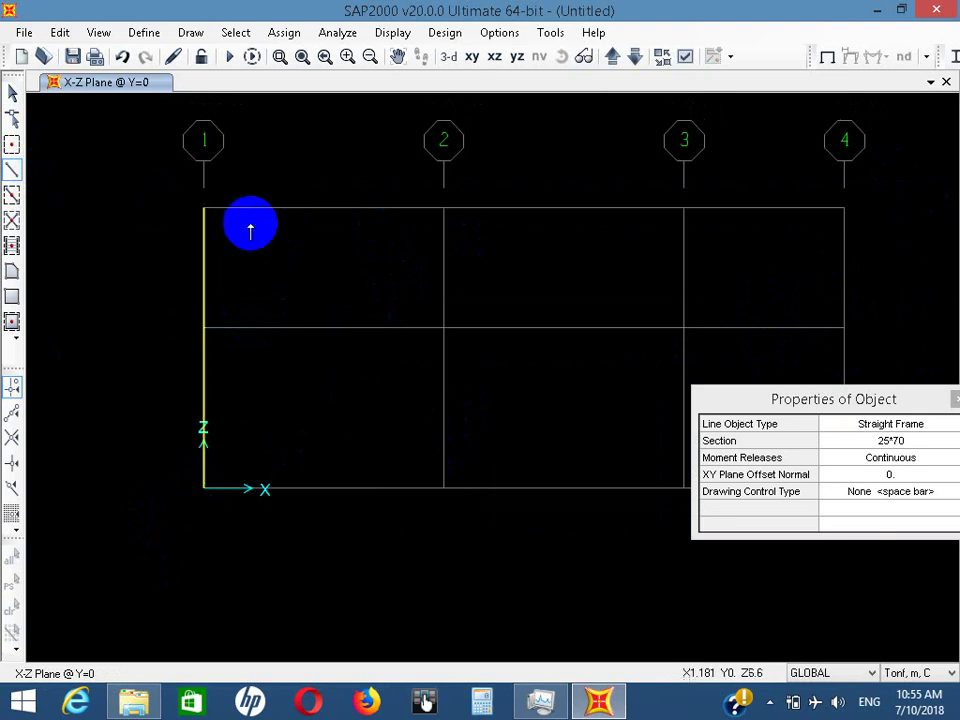
pyautogui.press('Escape')
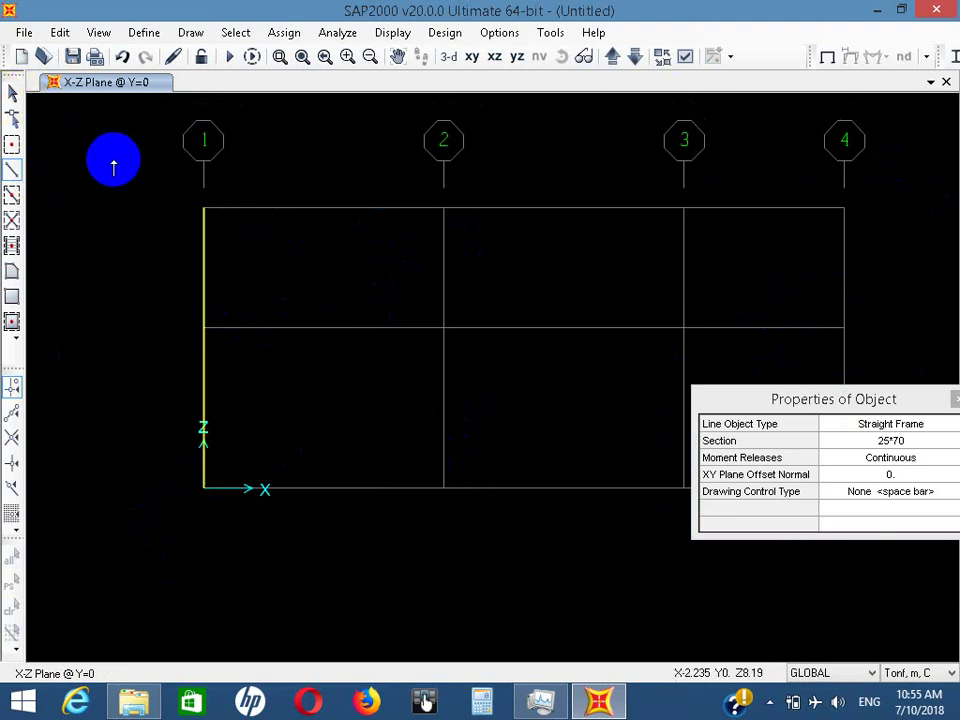
# Draw a full-height 25*70 column on grid line 2, and 25*60 beams between grid lines 1 and 2 at the top and middle levels
pyautogui.click(444, 488)
pyautogui.click(444, 209)
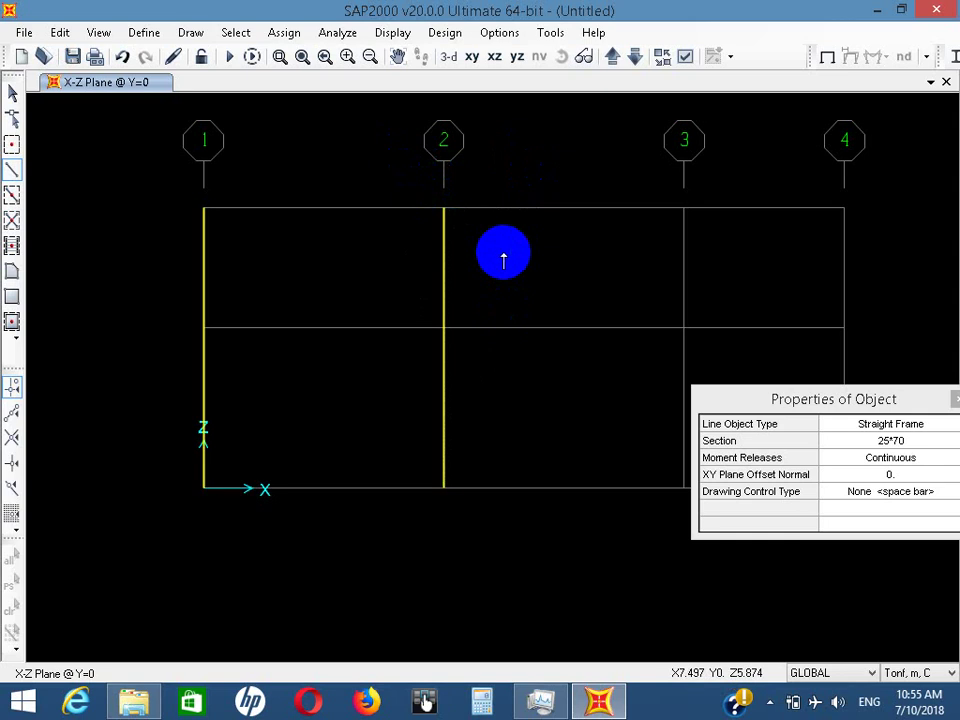
pyautogui.click(870, 424)
pyautogui.click(878, 424)
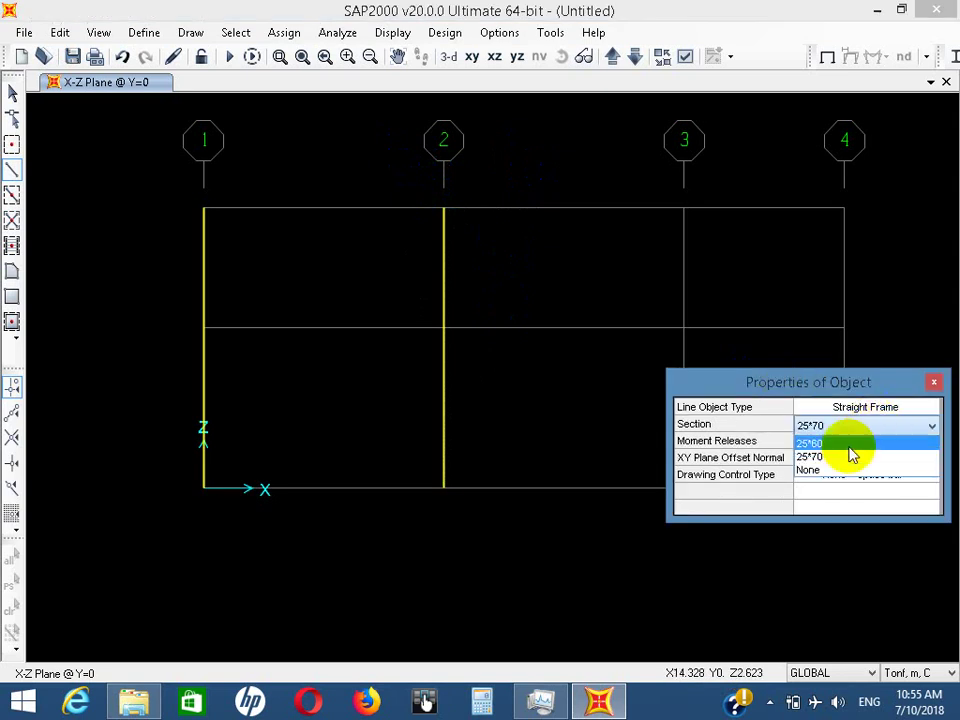
pyautogui.click(840, 444)
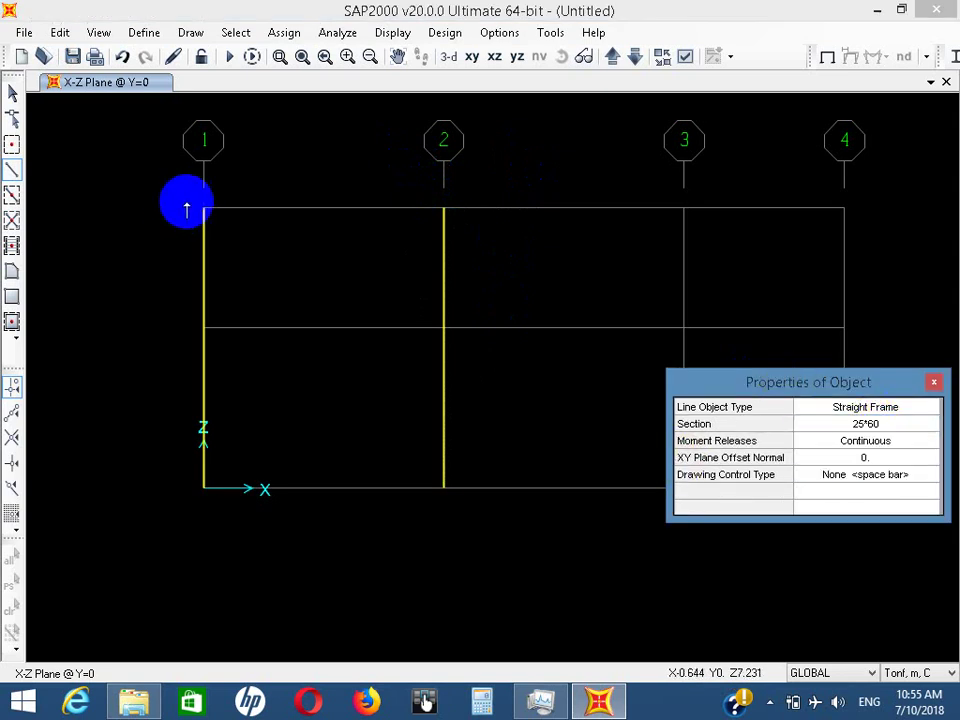
pyautogui.click(204, 209)
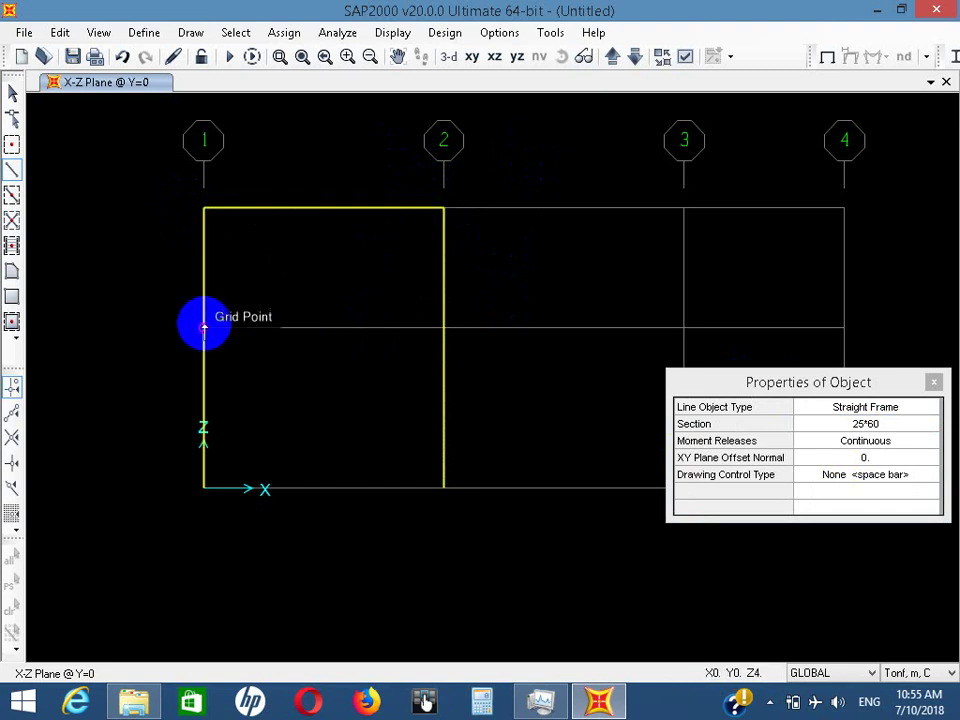
pyautogui.click(204, 327)
pyautogui.click(444, 327)
# Draw a 25*60 beam at the middle level to grid line 3, continue it inclined to grid line 4's base, and end drawing
pyautogui.moveTo(482, 412)
pyautogui.mouseDown(button='middle')
pyautogui.moveTo(489, 381)
pyautogui.moveTo(298, 281)
pyautogui.mouseUp(button='middle')
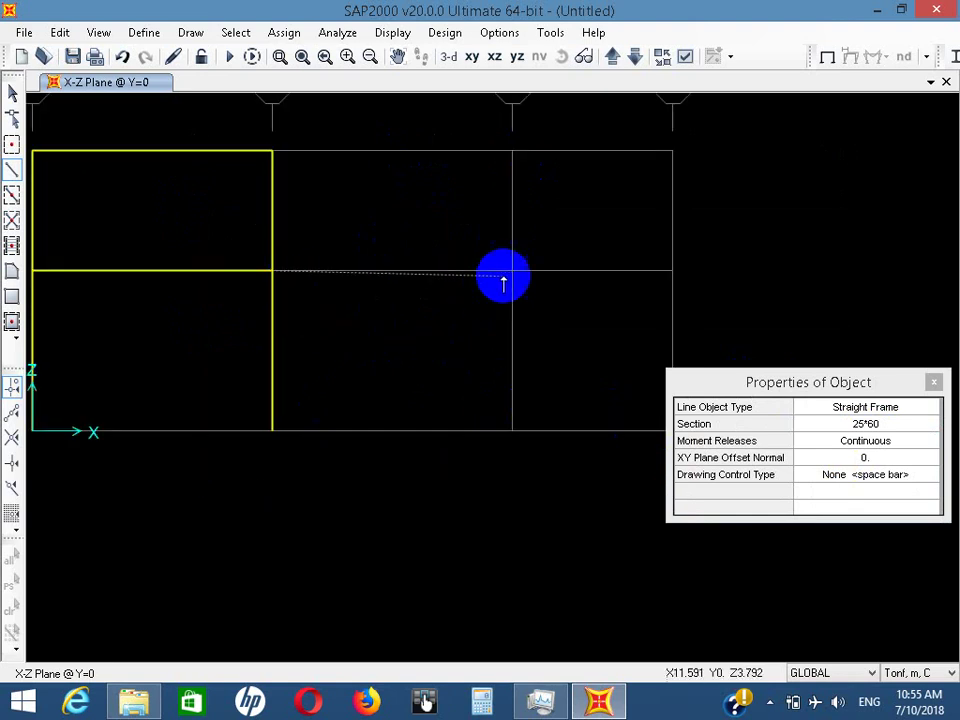
pyautogui.click(512, 270)
pyautogui.moveTo(580, 303); pyautogui.dragTo(476, 302, button='middle')
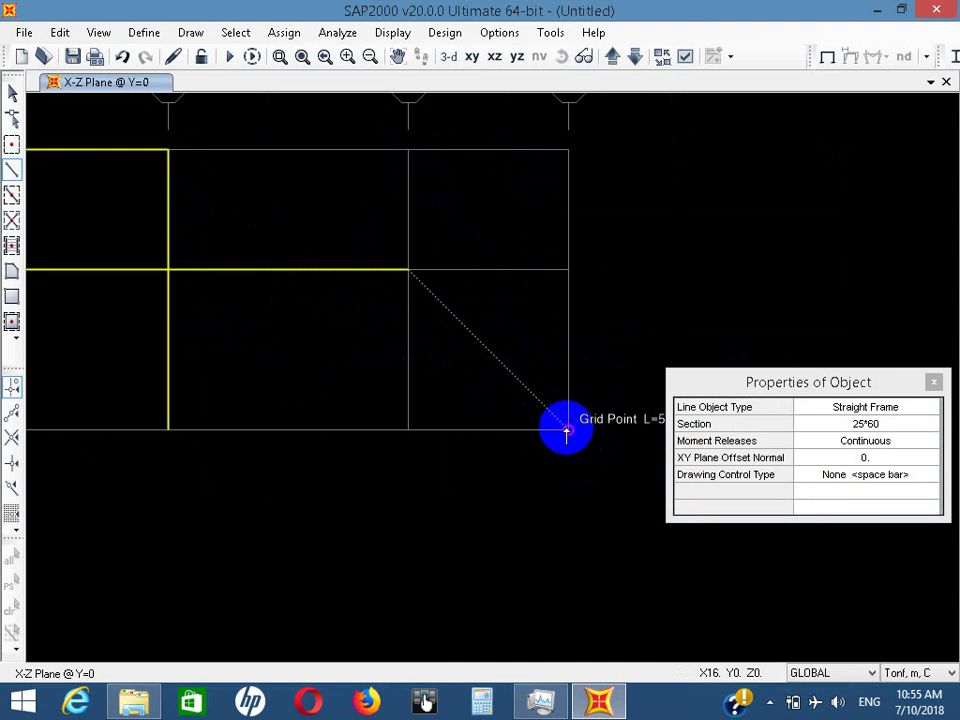
pyautogui.click(562, 427)
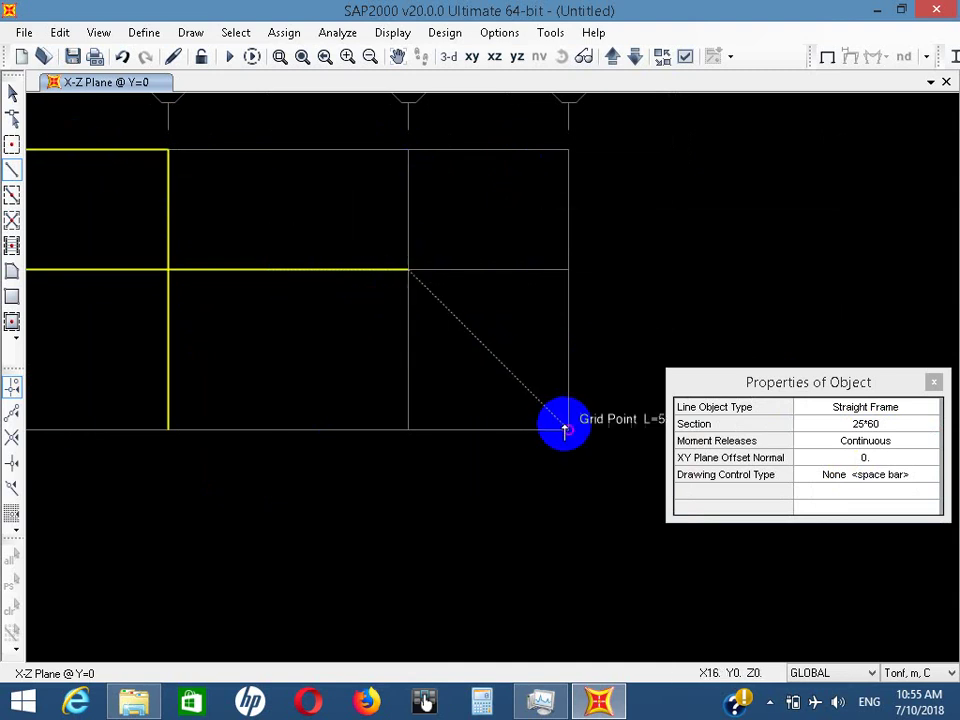
pyautogui.moveTo(771, 392); pyautogui.dragTo(678, 365)
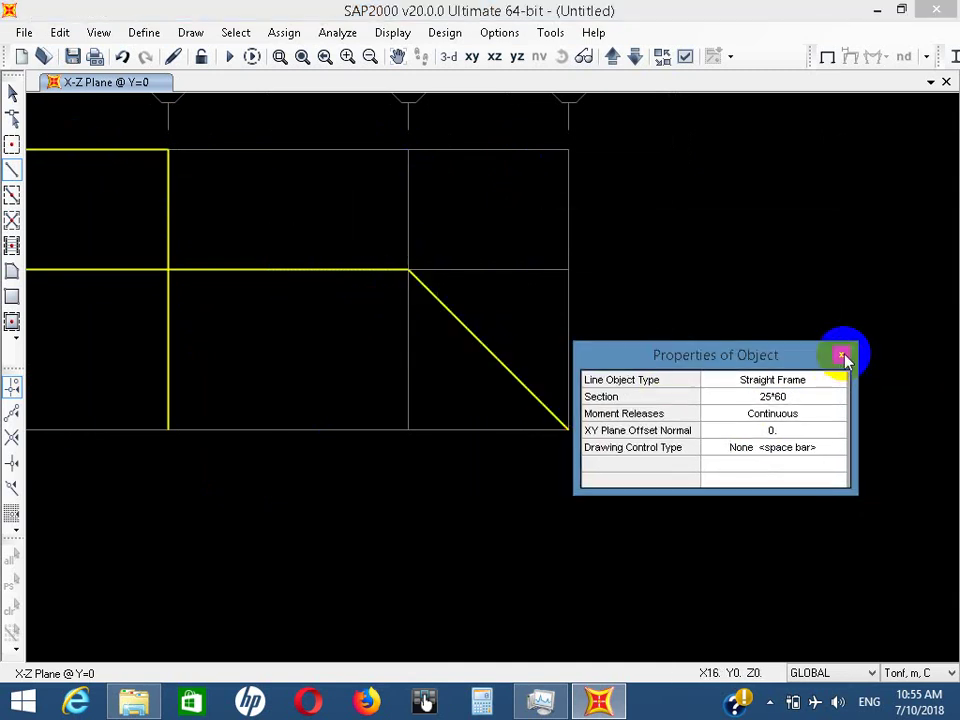
pyautogui.click(843, 356)
pyautogui.press('Escape')
pyautogui.press('F3')
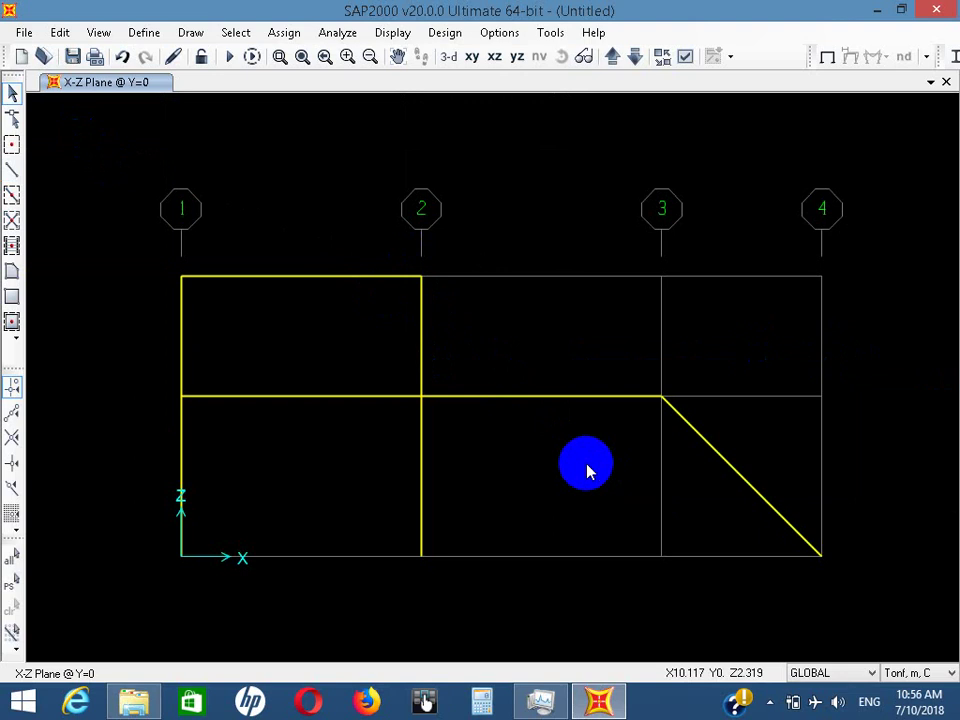
pyautogui.moveTo(122, 598); pyautogui.dragTo(225, 455)
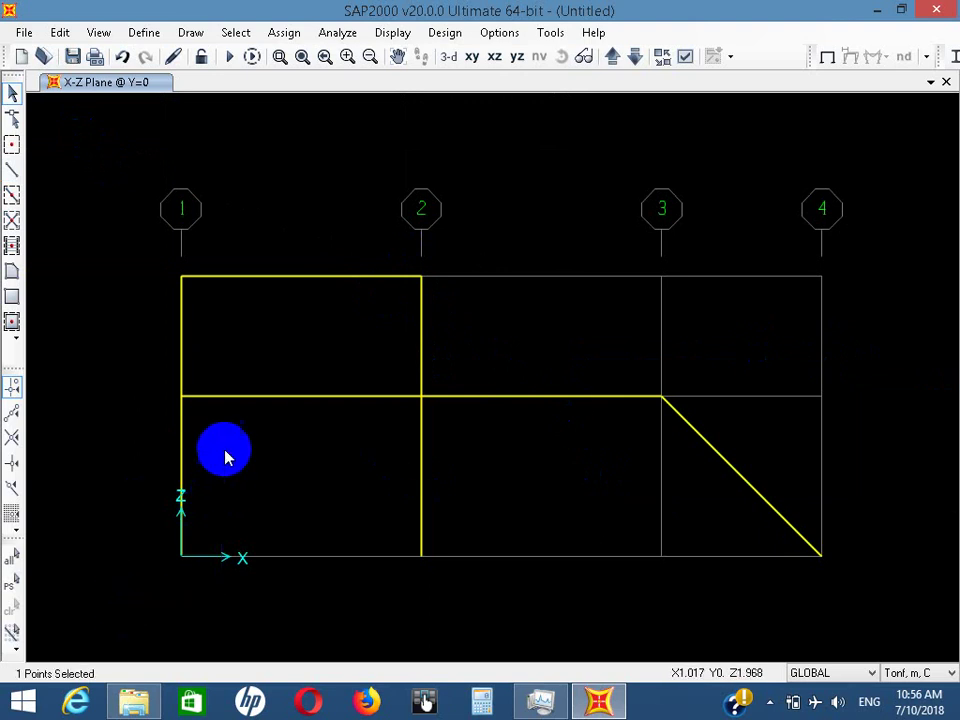
pyautogui.moveTo(150, 589); pyautogui.dragTo(206, 465)
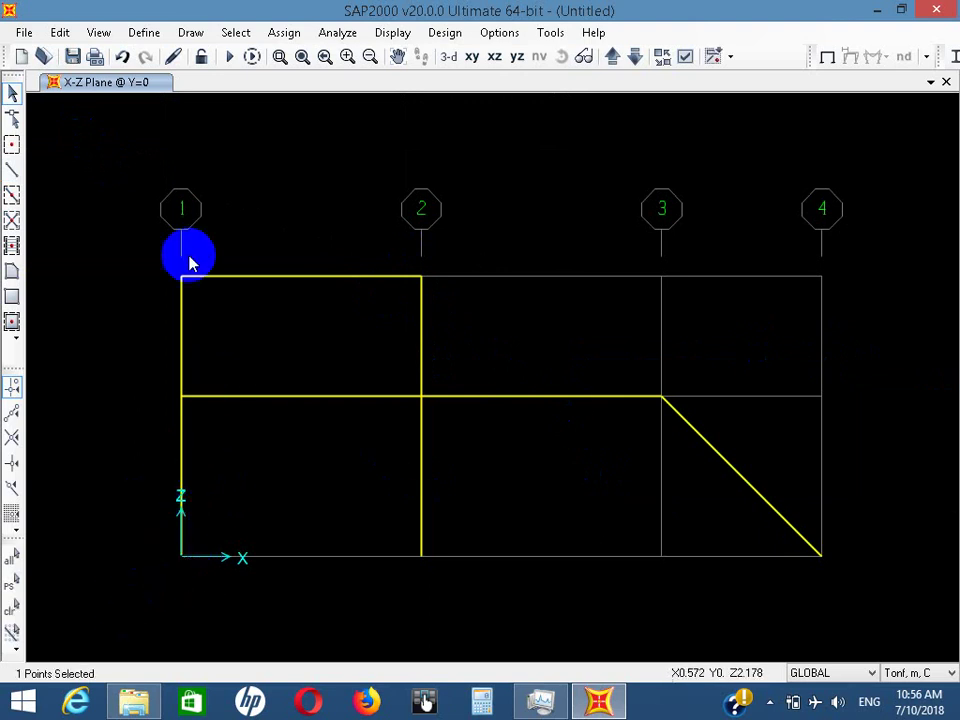
pyautogui.click(283, 32)
pyautogui.moveTo(327, 55)
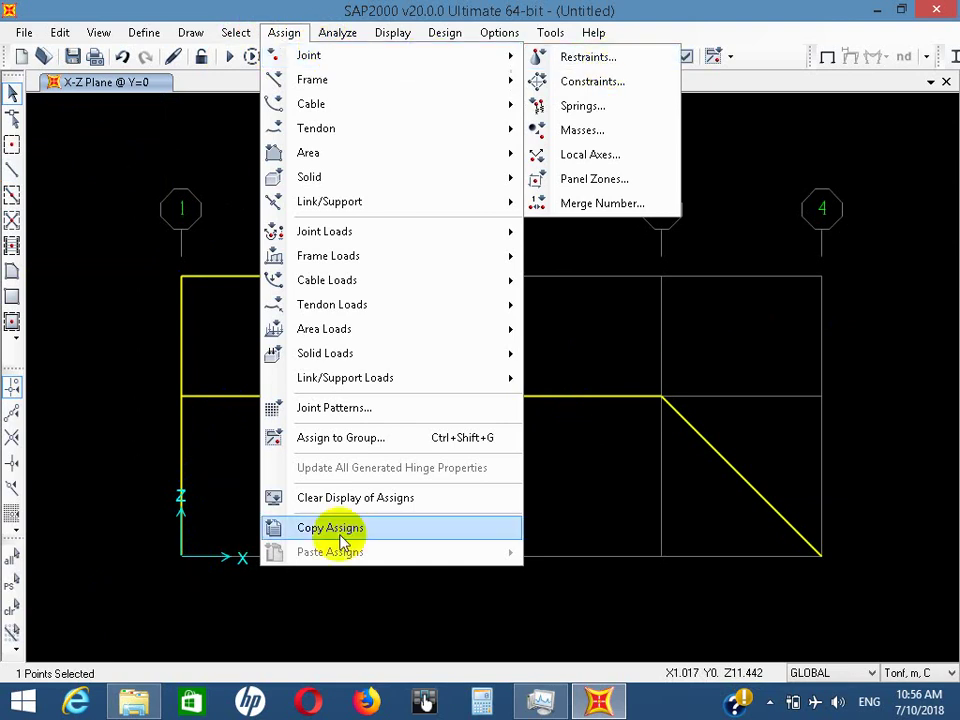
pyautogui.moveTo(141, 583); pyautogui.dragTo(216, 484)
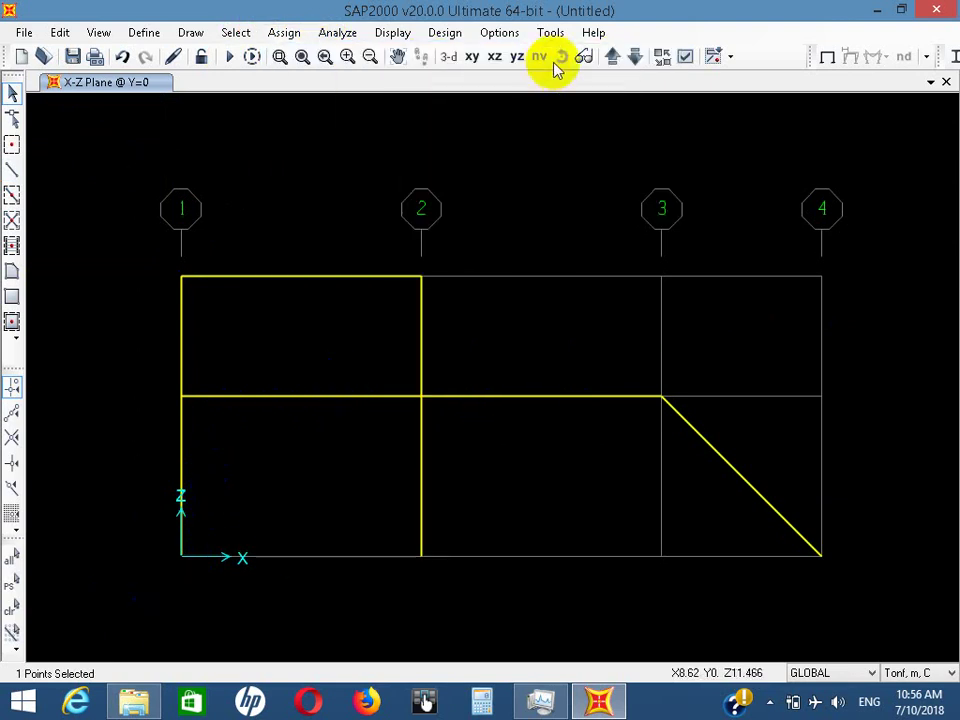
# Set the display color of points to green
pyautogui.click(497, 32)
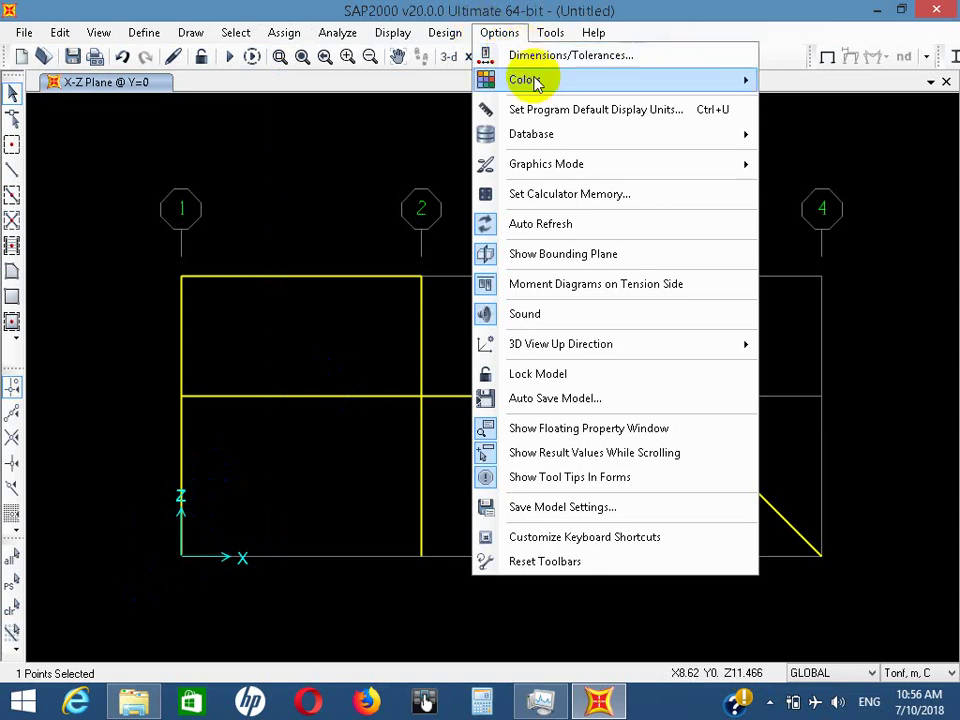
pyautogui.moveTo(680, 85)
pyautogui.click(812, 80)
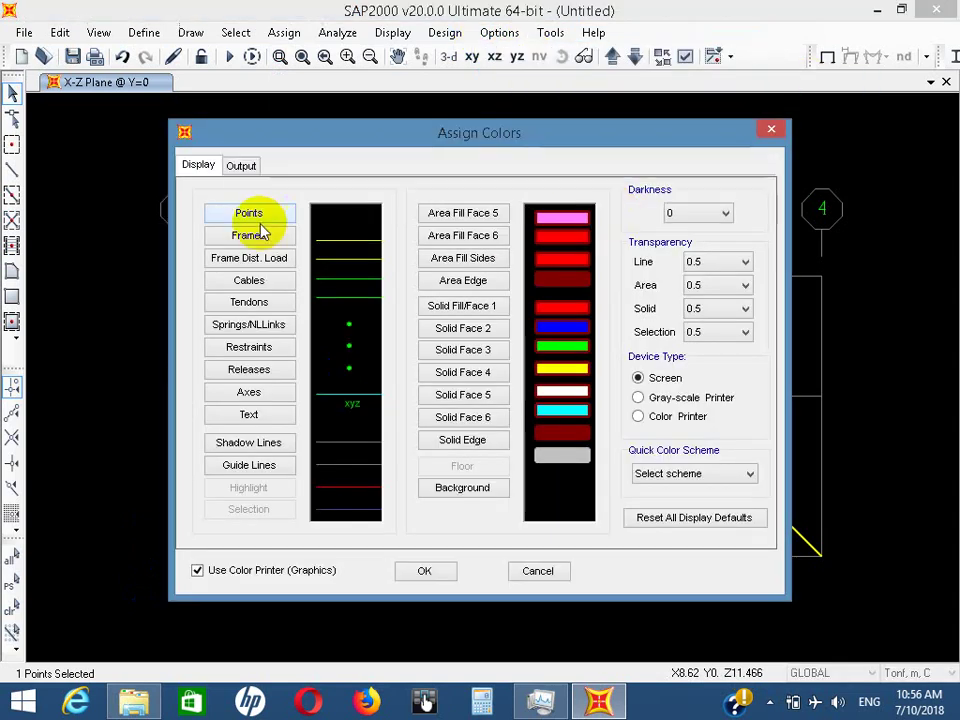
pyautogui.click(341, 219)
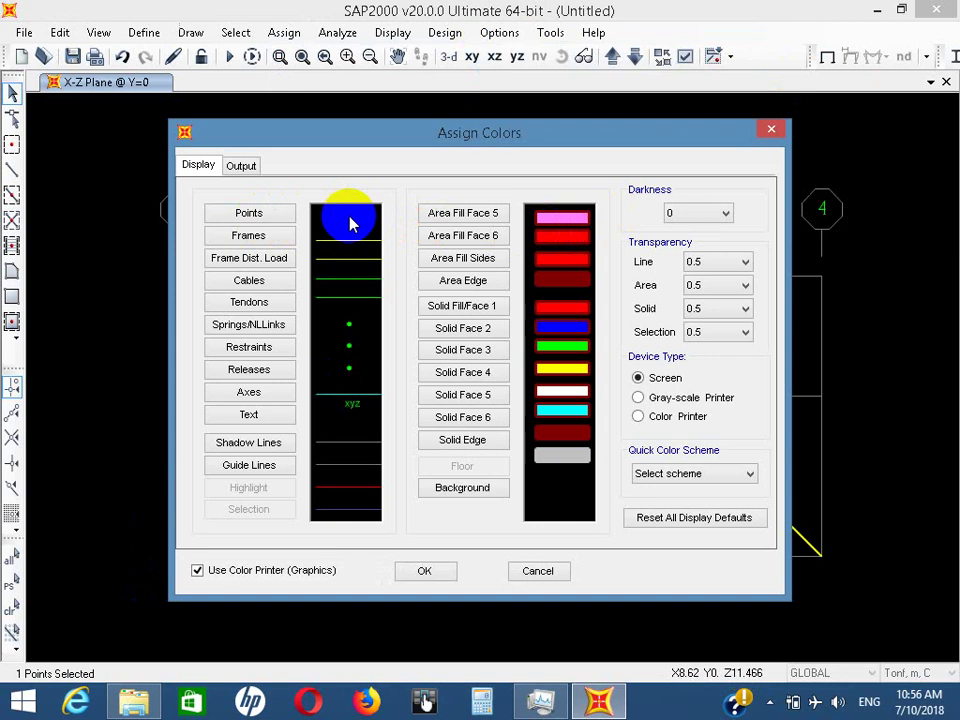
pyautogui.click(281, 213)
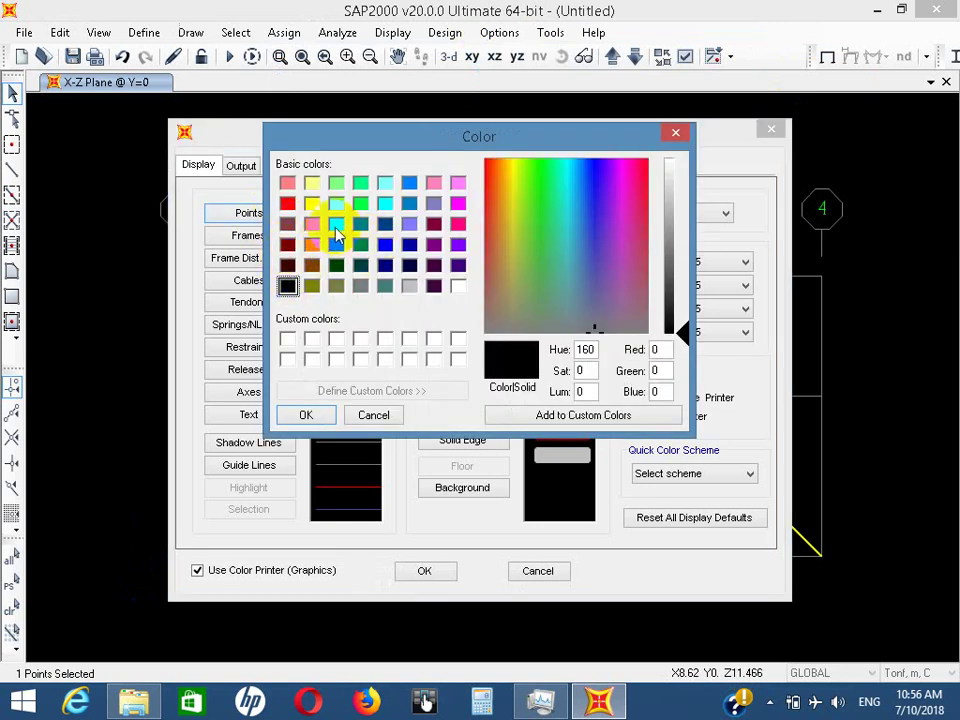
pyautogui.click(336, 224)
pyautogui.click(298, 414)
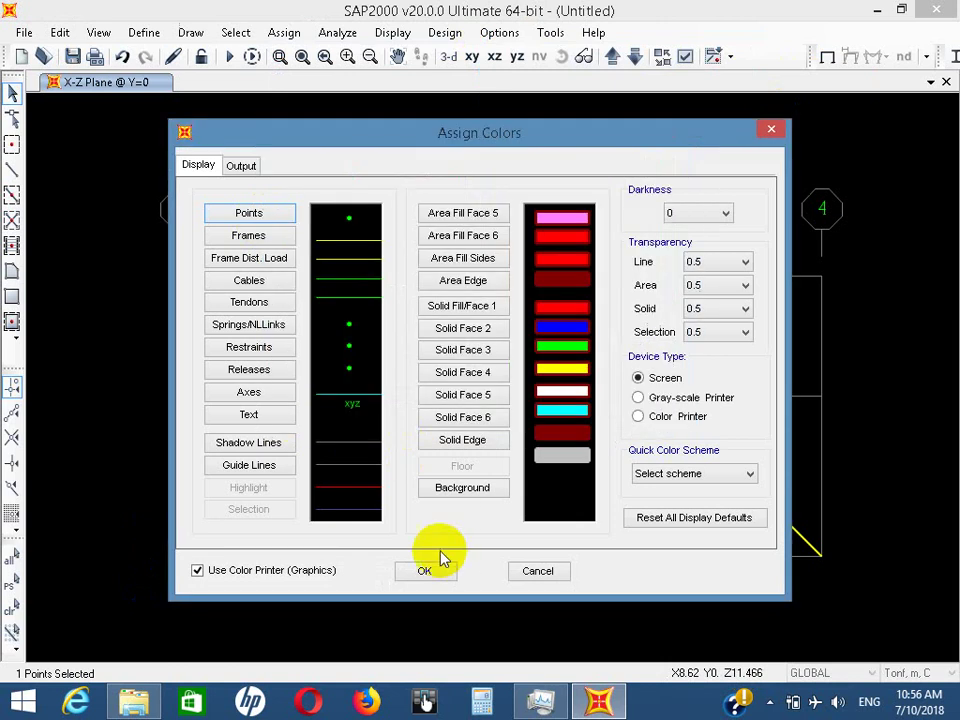
pyautogui.click(428, 572)
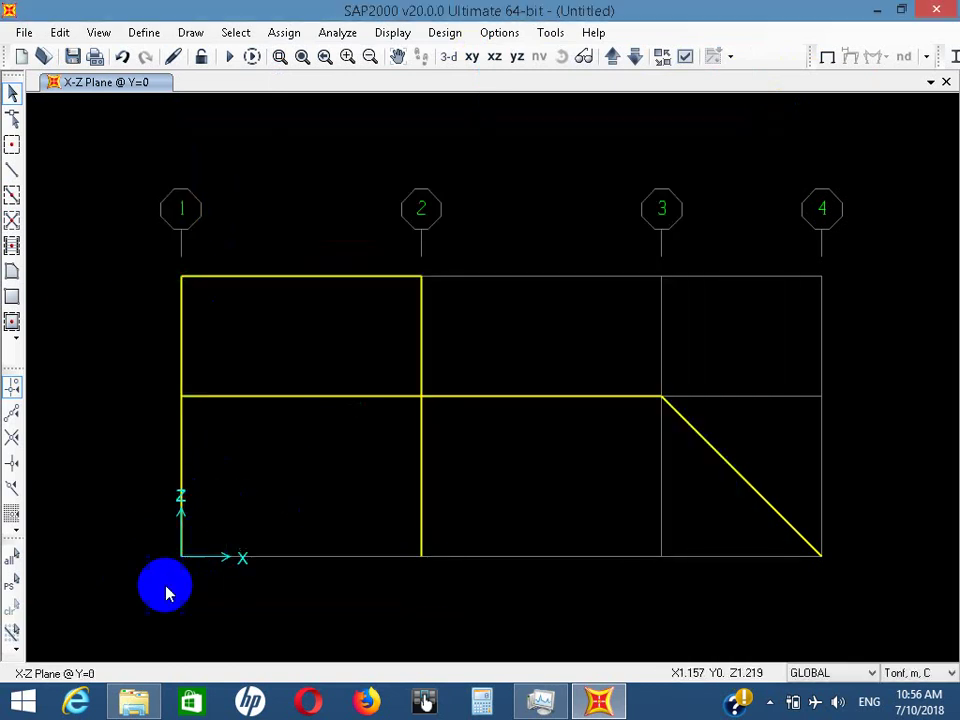
# Assign a fixed restraint, with all translations and rotations restrained, to the base joint on grid line 1
pyautogui.moveTo(151, 585); pyautogui.dragTo(250, 500)
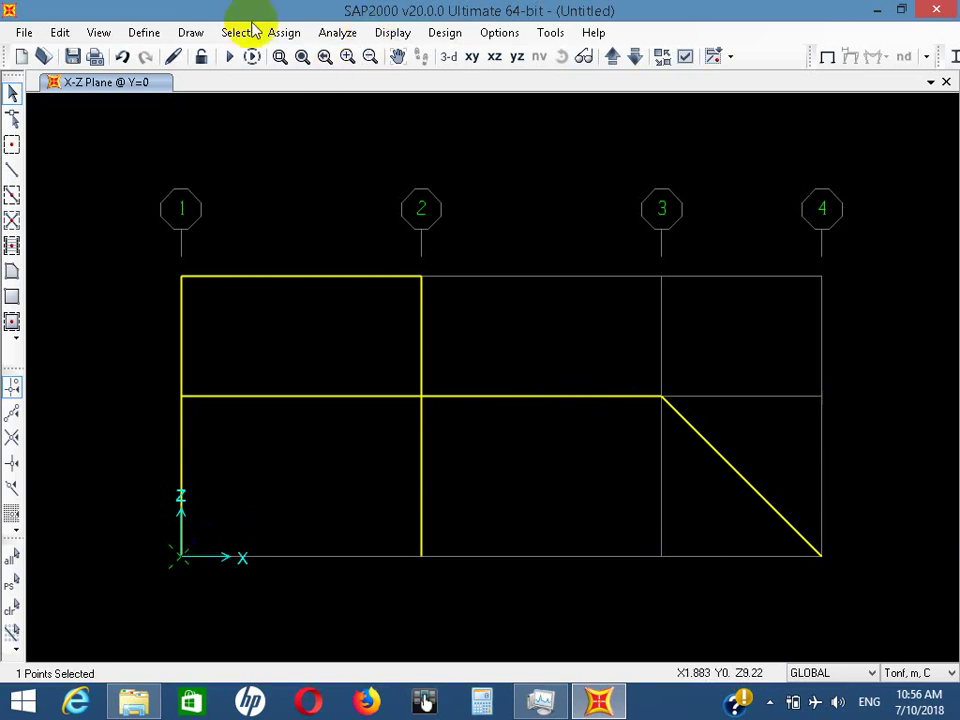
pyautogui.click(283, 35)
pyautogui.moveTo(465, 58)
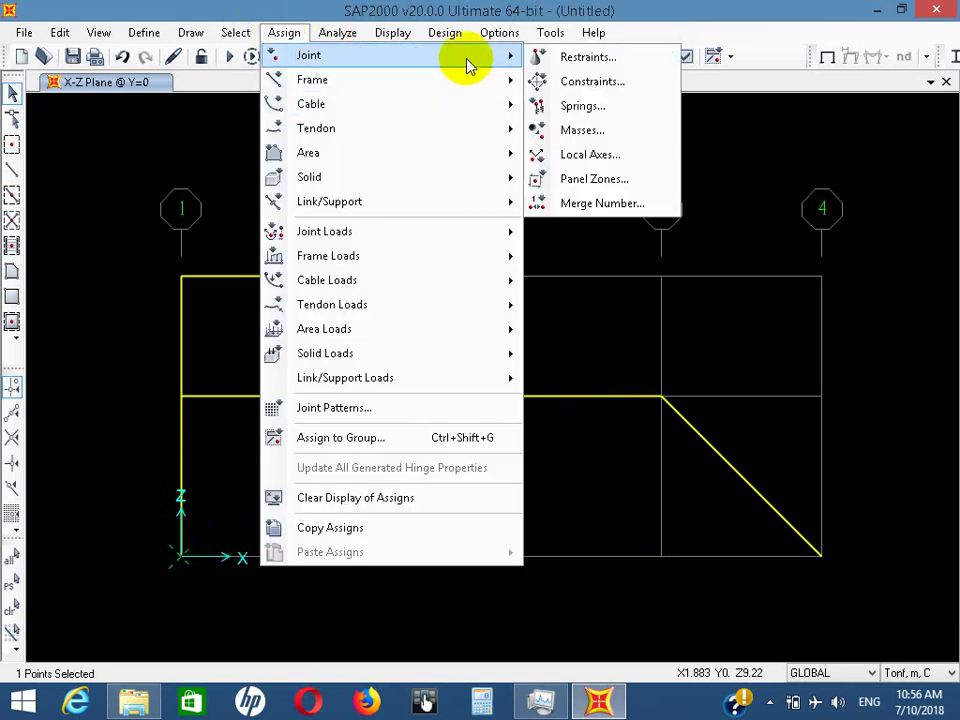
pyautogui.click(555, 62)
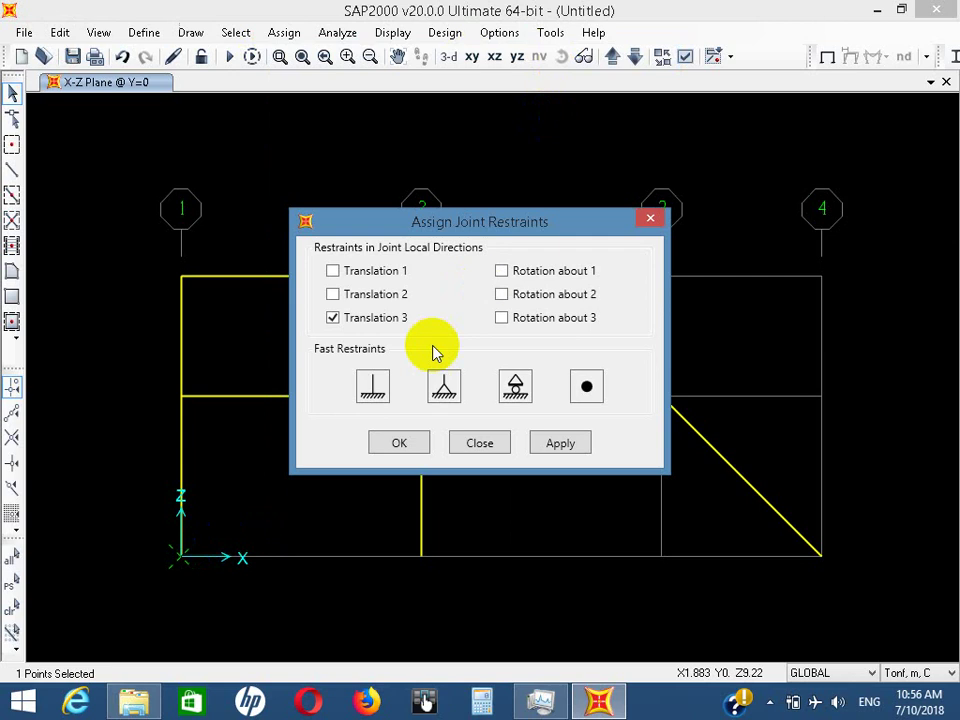
pyautogui.click(383, 393)
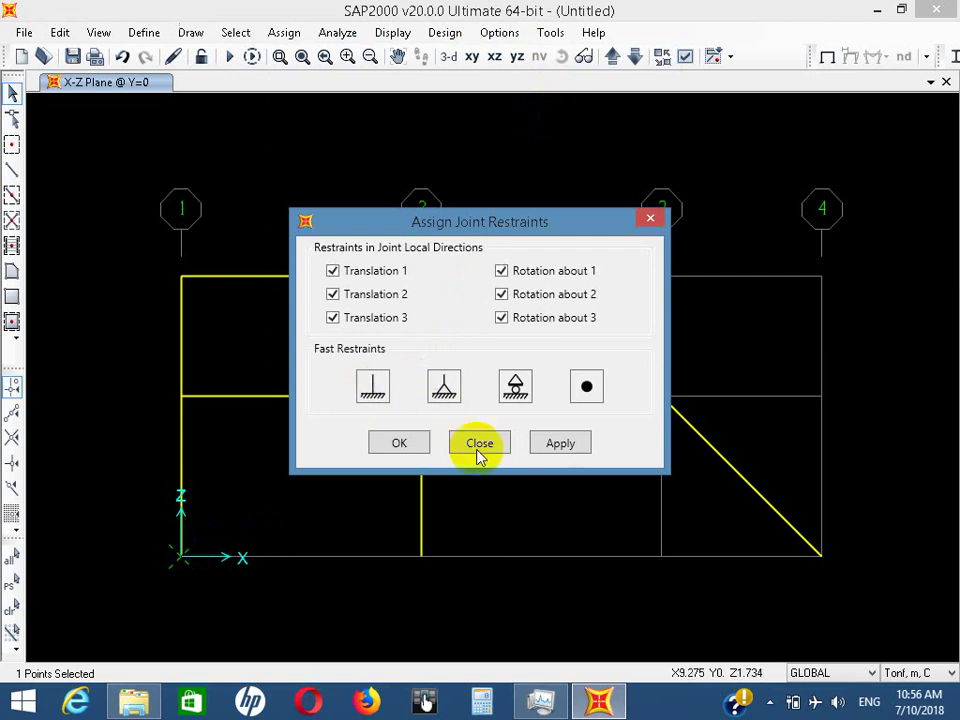
pyautogui.click(553, 450)
pyautogui.moveTo(450, 229); pyautogui.dragTo(264, 127)
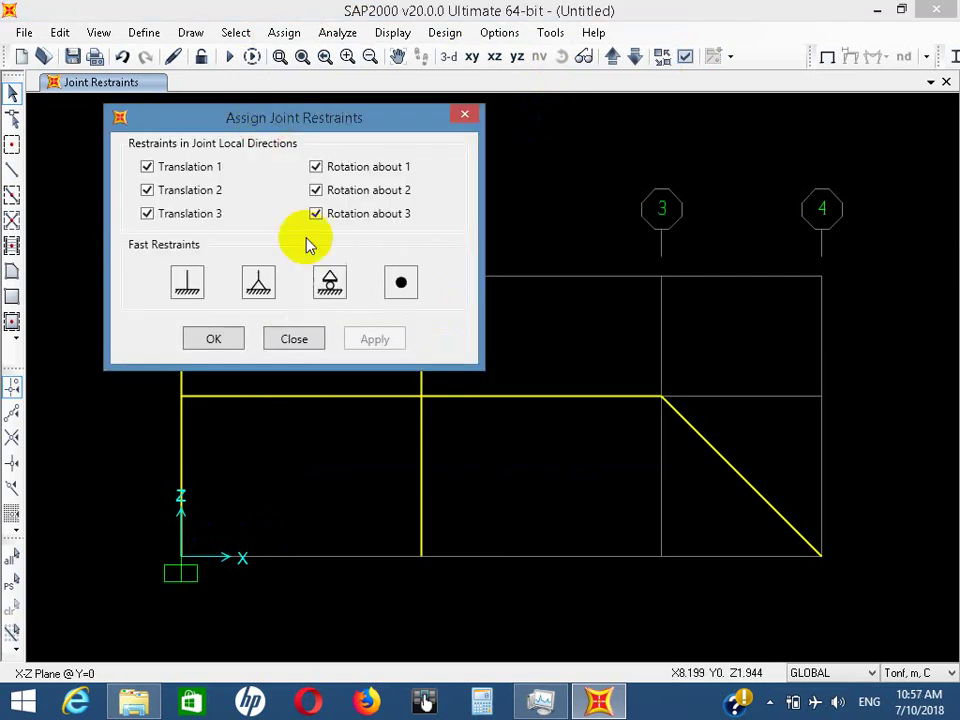
pyautogui.click(215, 340)
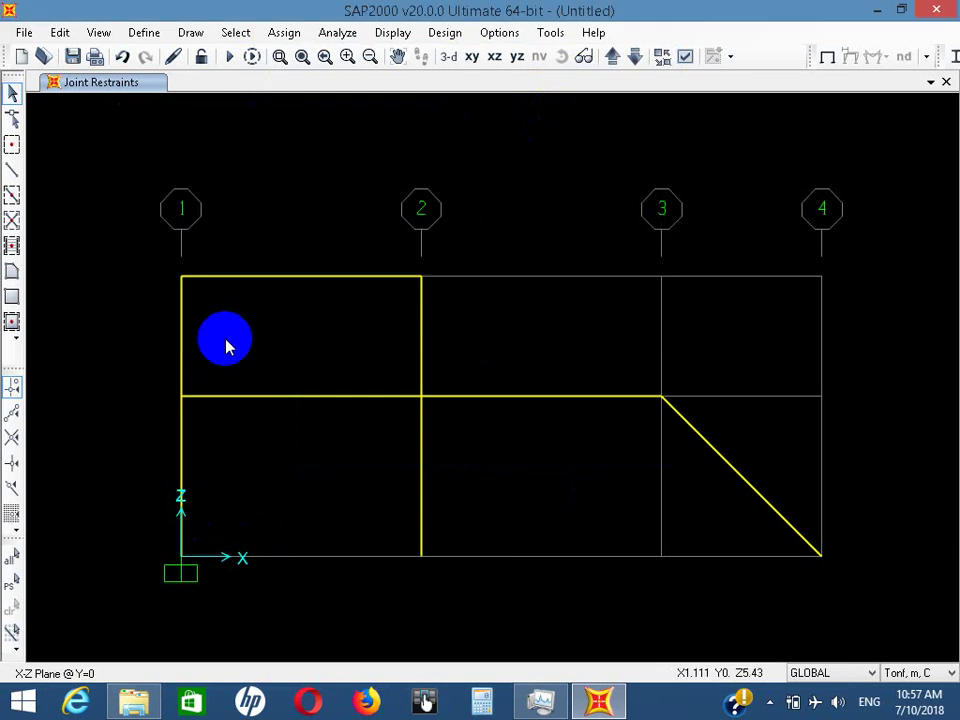
# Assign a pinned restraint, with translations 1, 2 and 3 restrained, to the base joint on grid line 2
pyautogui.moveTo(310, 598); pyautogui.dragTo(456, 506)
pyautogui.click(284, 32)
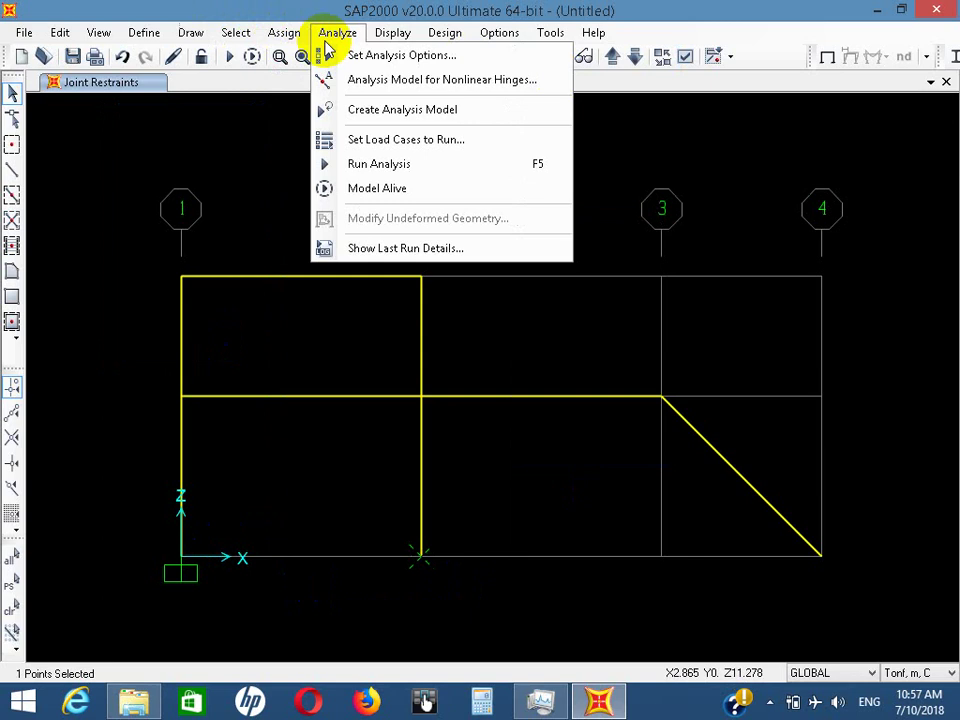
pyautogui.moveTo(411, 62)
pyautogui.click(548, 57)
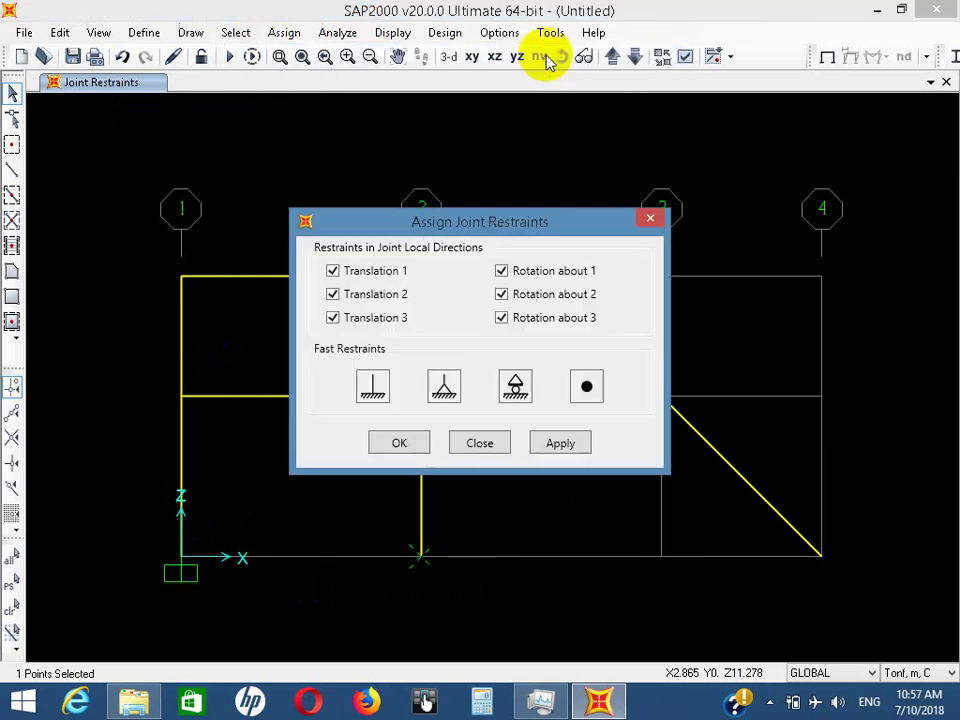
pyautogui.click(458, 400)
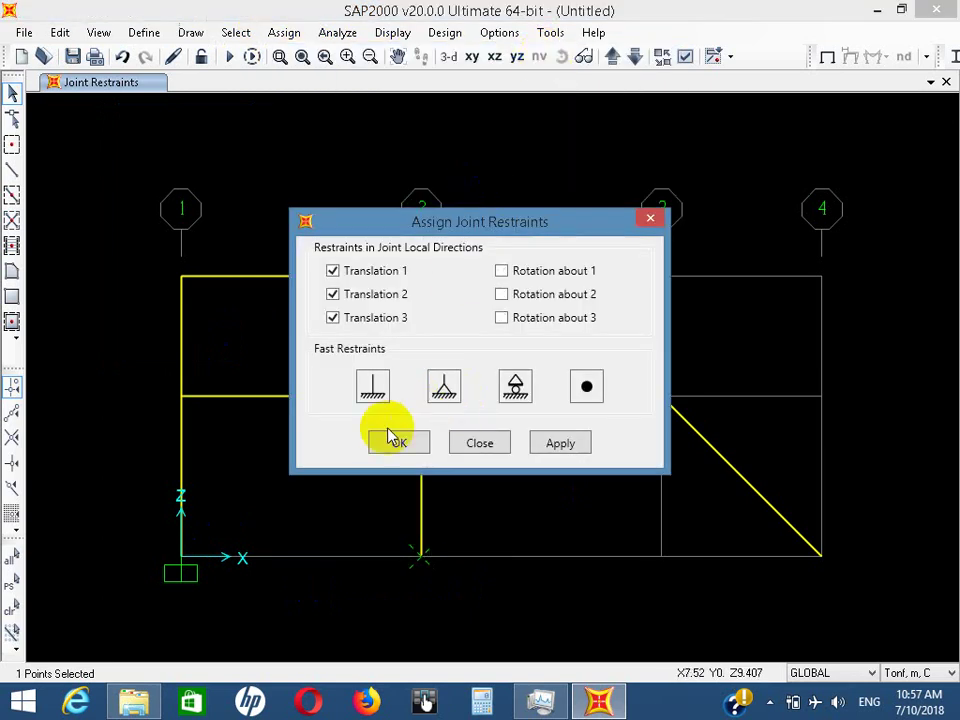
pyautogui.click(572, 440)
# Assign a roller restraint, with only translation 3 restrained, to the base joint on grid line 4
pyautogui.moveTo(750, 592); pyautogui.dragTo(857, 482)
pyautogui.click(501, 400)
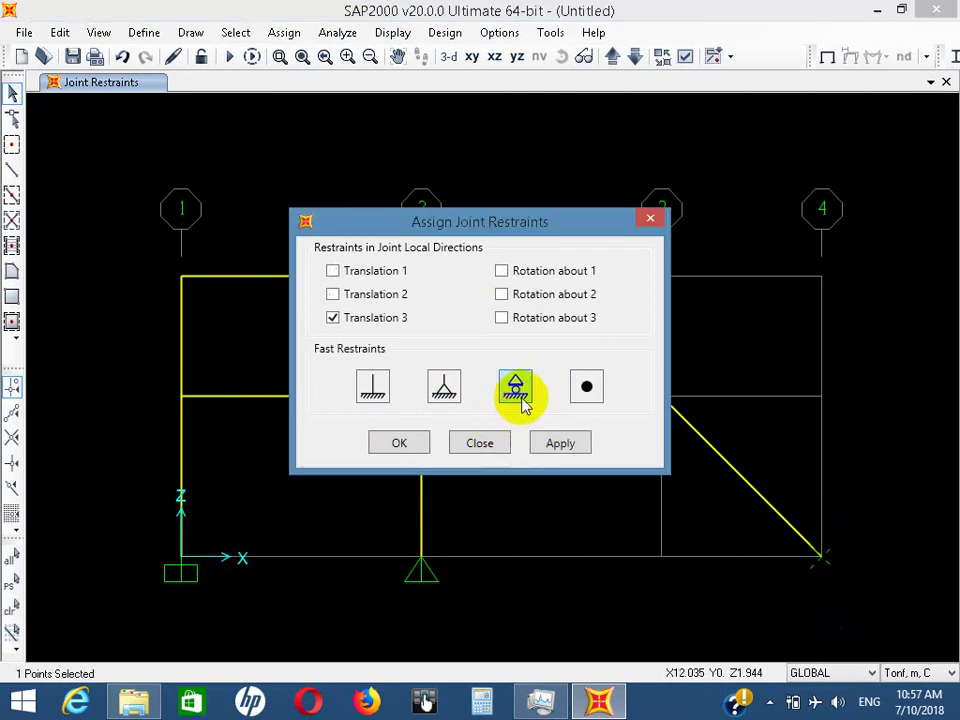
pyautogui.click(537, 440)
pyautogui.click(440, 466)
pyautogui.click(399, 447)
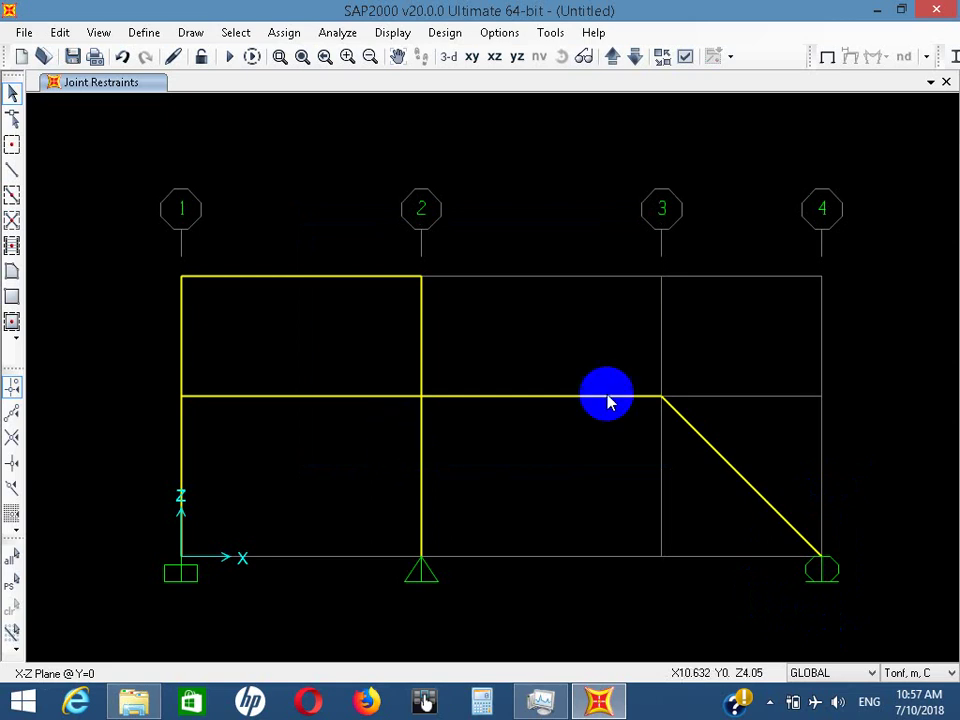
# Begin a DEAD gravity distributed load on the top beam between grid lines 1 and 2, with the second load point at 3 m and 3 tonf/m
pyautogui.moveTo(559, 389); pyautogui.dragTo(553, 375, button='middle')
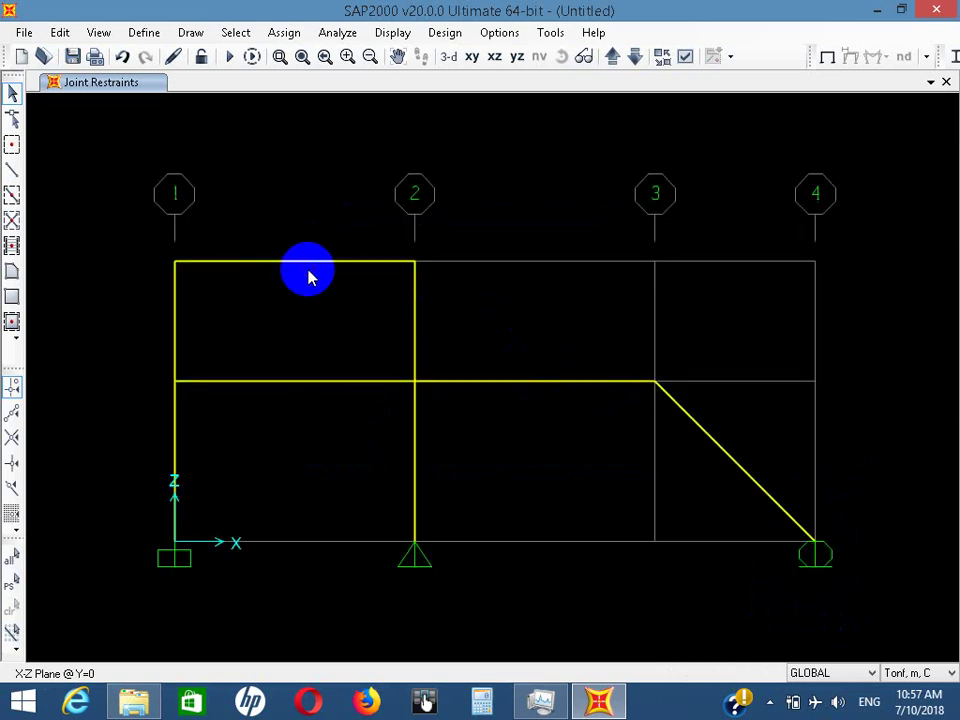
pyautogui.moveTo(309, 272); pyautogui.dragTo(313, 257, button='middle')
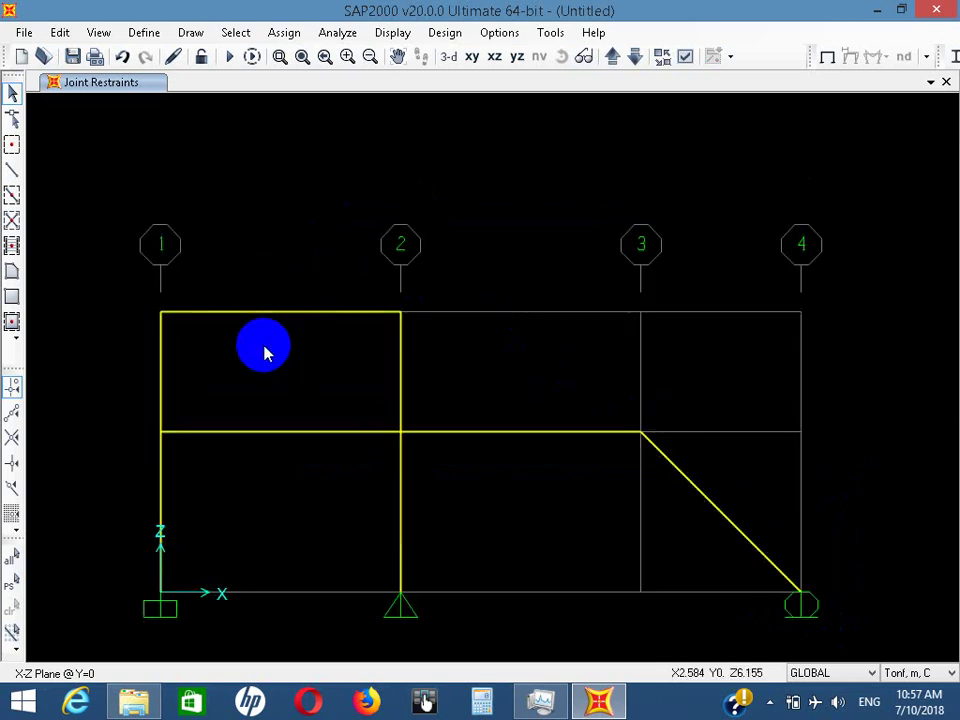
pyautogui.moveTo(311, 274); pyautogui.dragTo(253, 360)
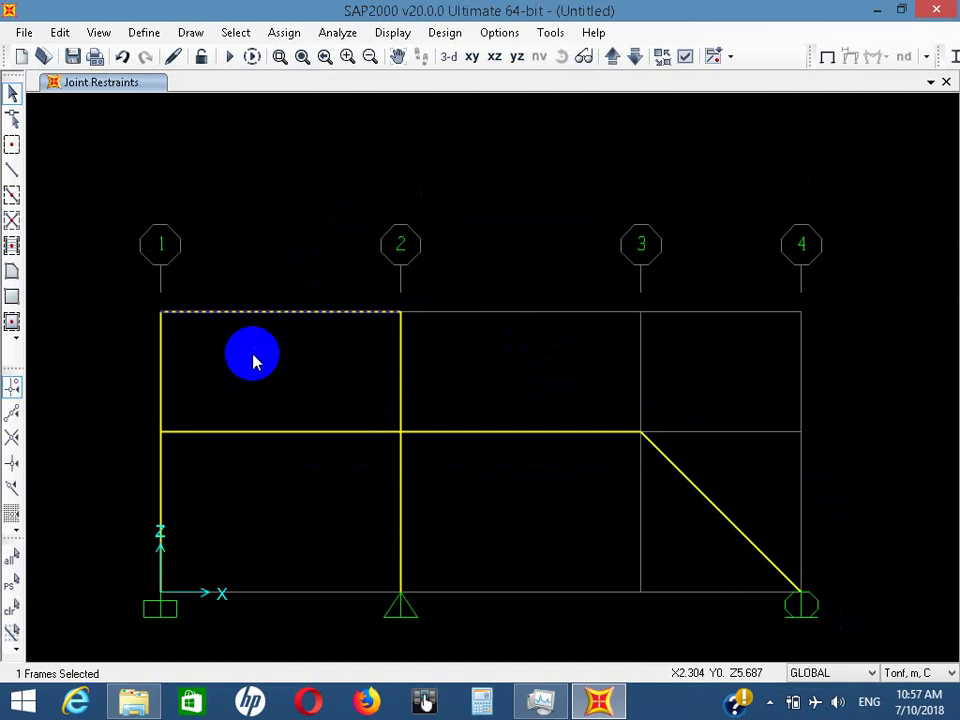
pyautogui.click(280, 33)
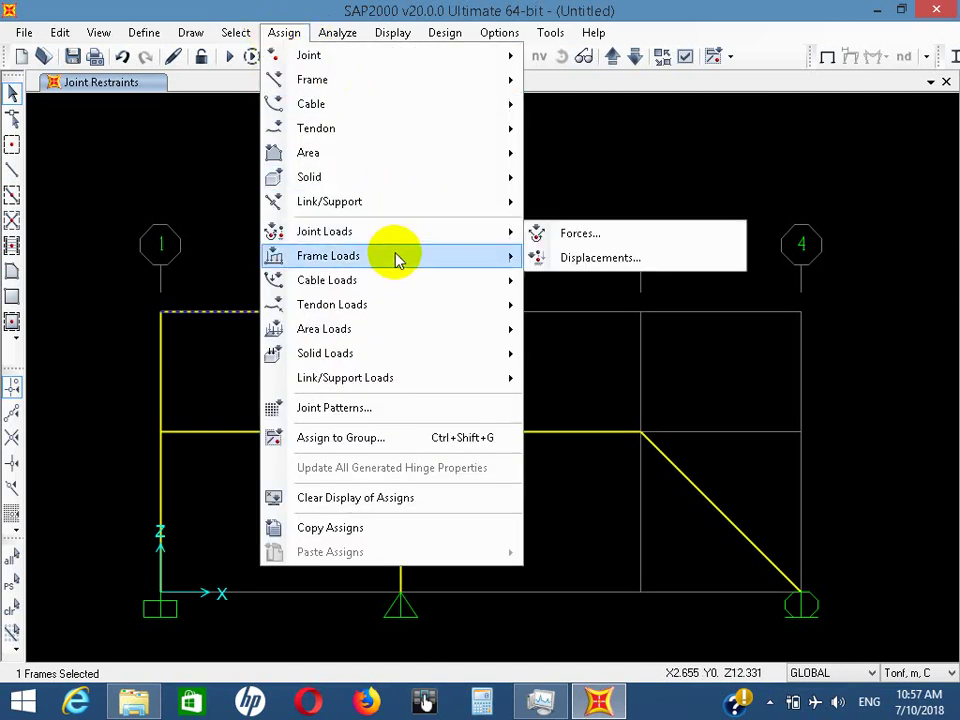
pyautogui.moveTo(397, 259)
pyautogui.click(592, 311)
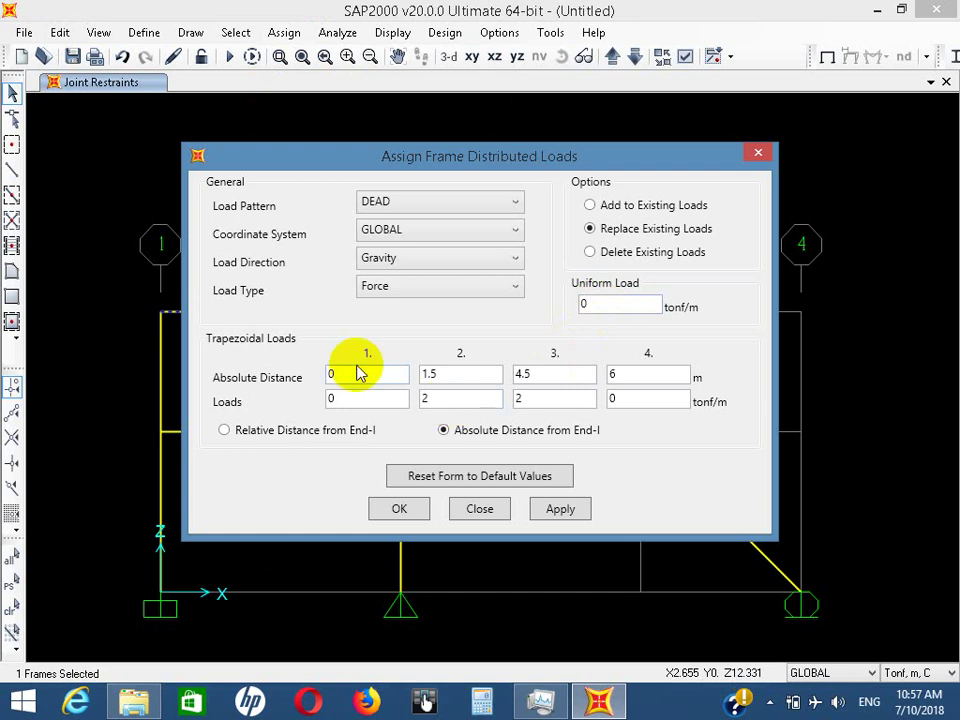
pyautogui.click(340, 397)
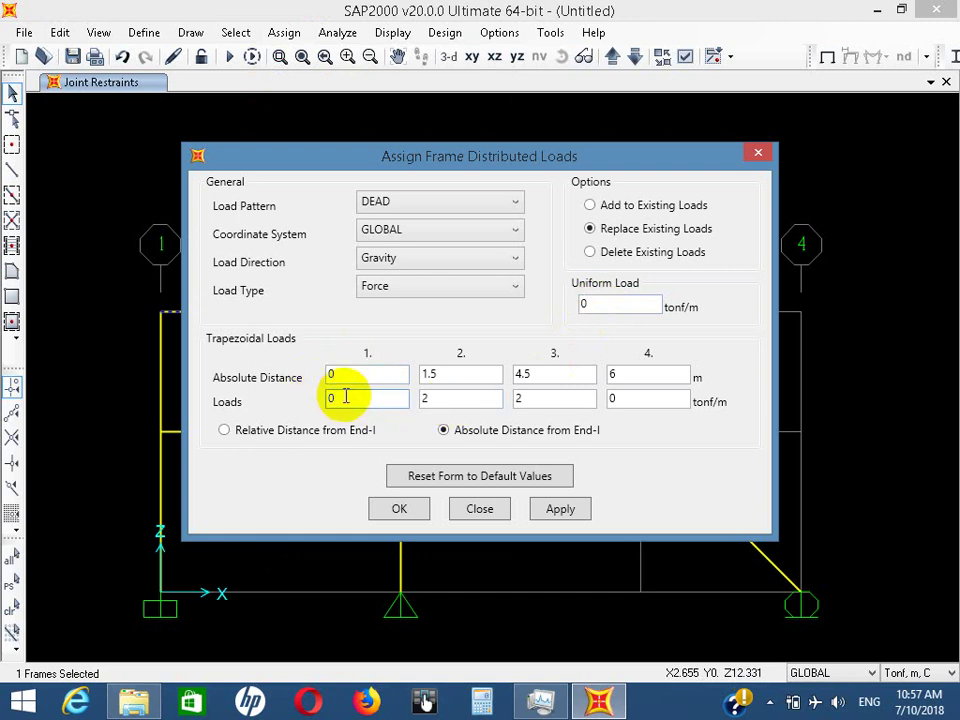
pyautogui.press('Tab')
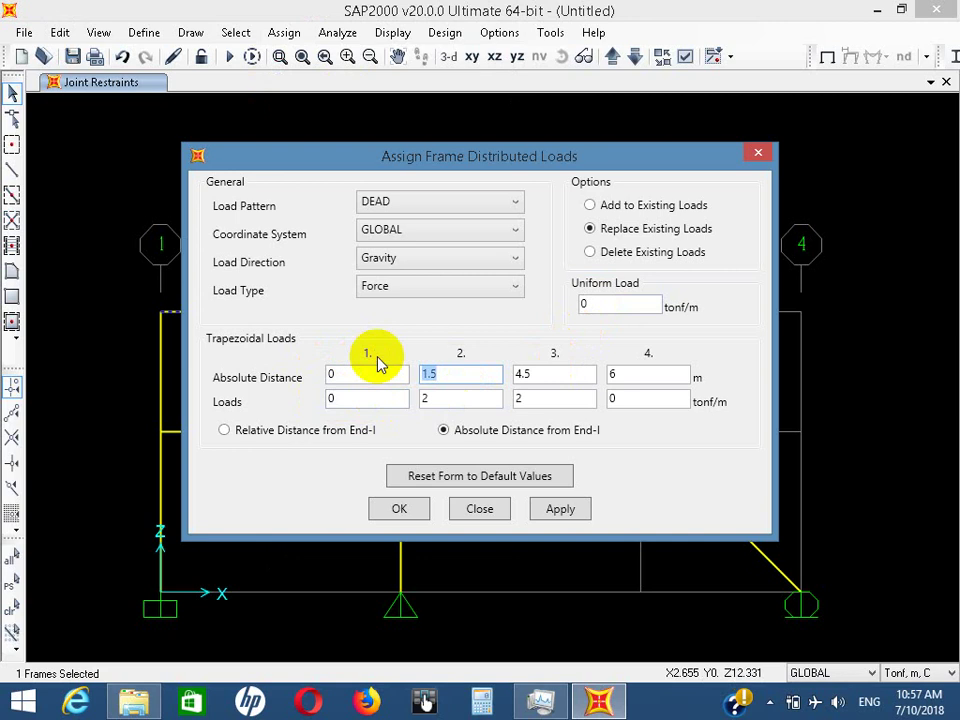
pyautogui.press('BackSpace')
pyautogui.write('.5')
pyautogui.press('Tab')
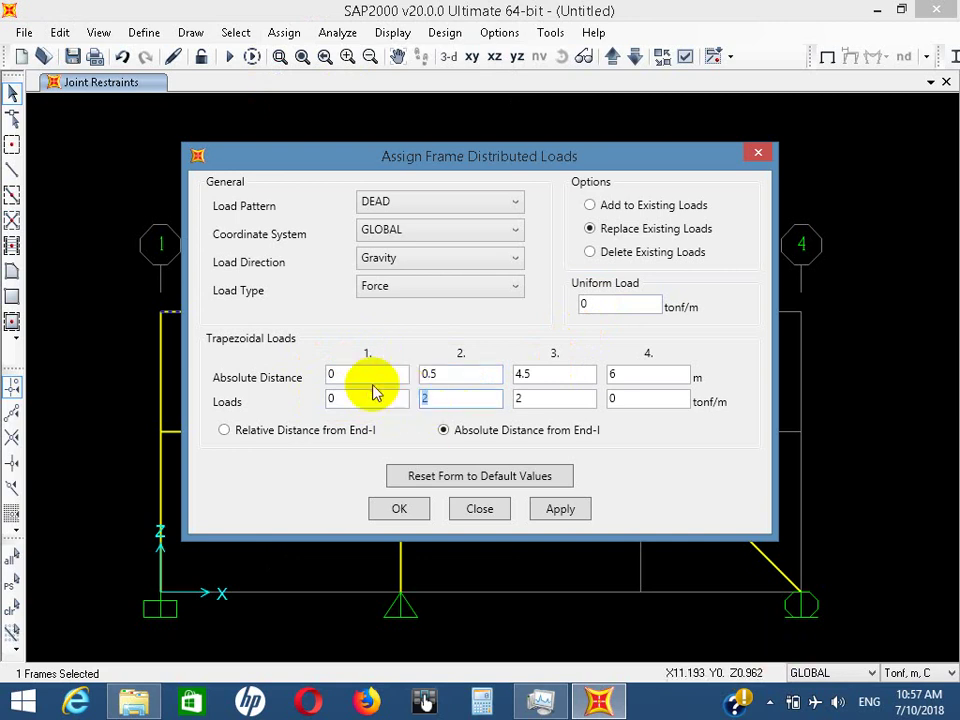
pyautogui.doubleClick(435, 372)
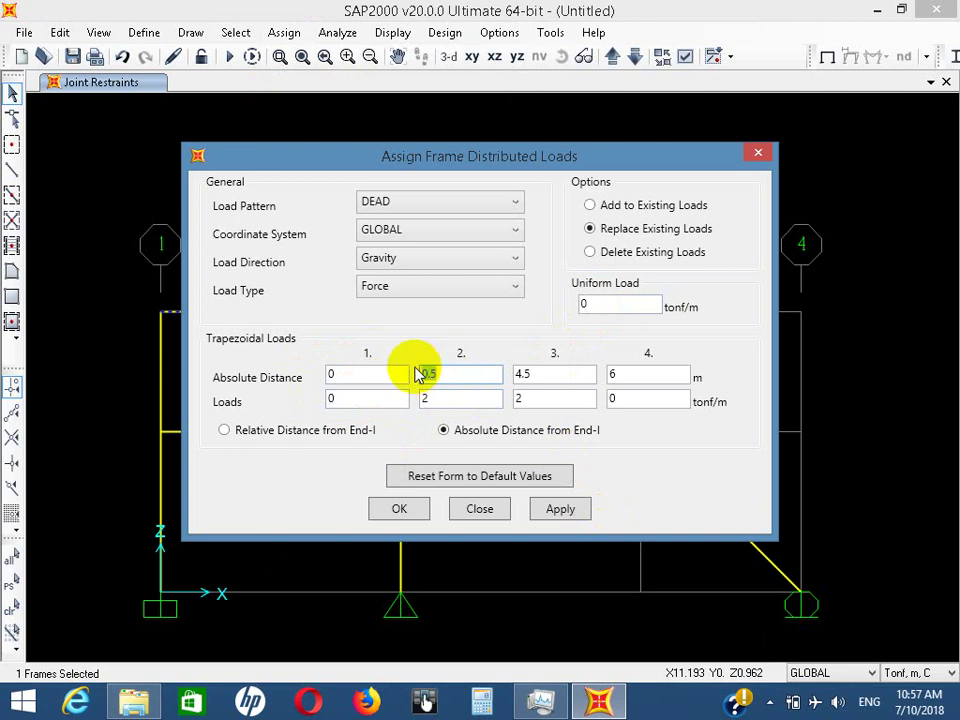
pyautogui.write('3')
pyautogui.doubleClick(413, 388)
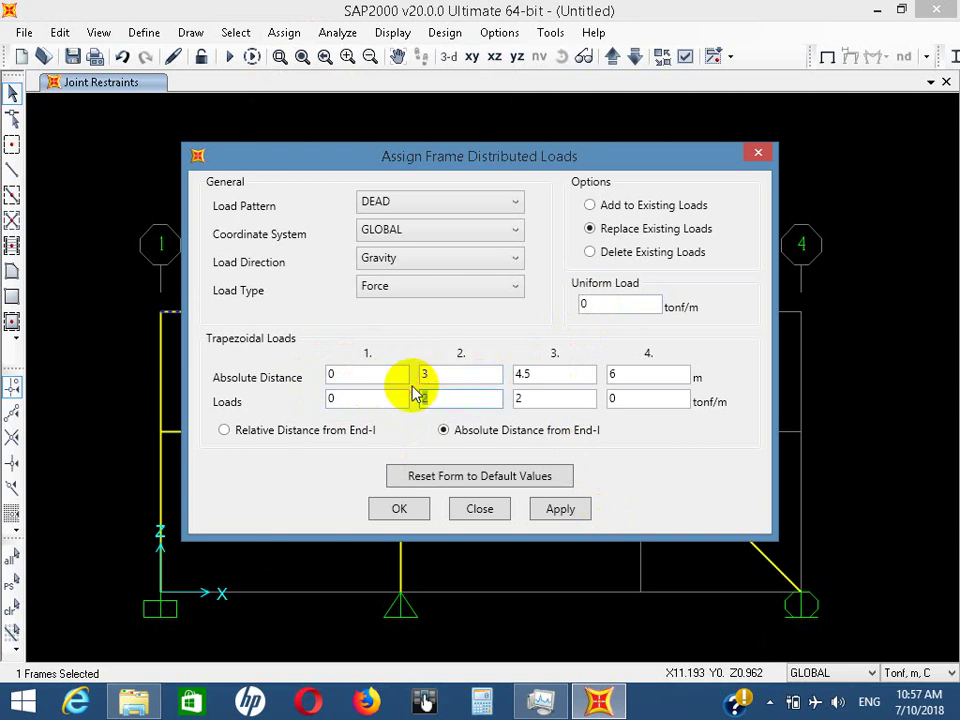
# Set the third load point to 0 tonf/m at 6 m and assign the triangular load to the top beam
pyautogui.doubleClick(525, 374)
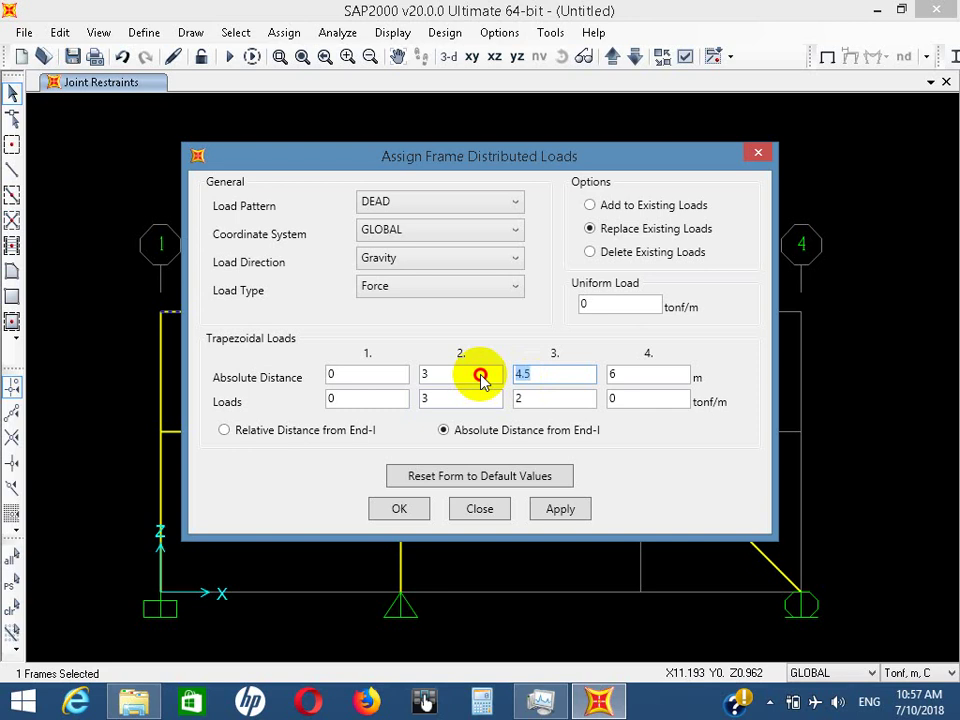
pyautogui.doubleClick(562, 396)
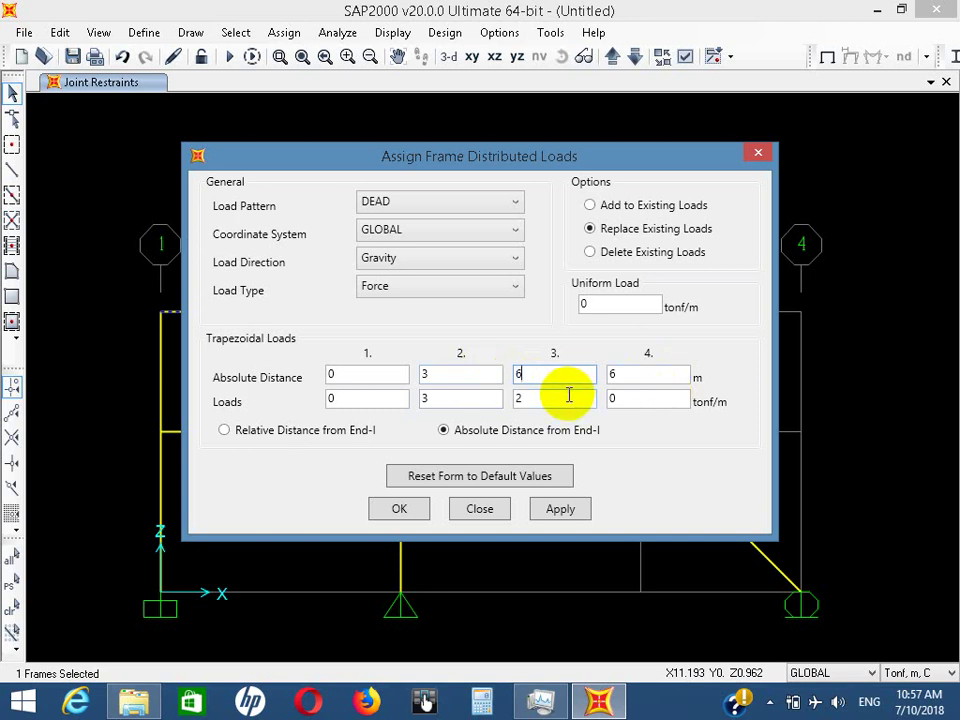
pyautogui.click(560, 509)
pyautogui.click(399, 509)
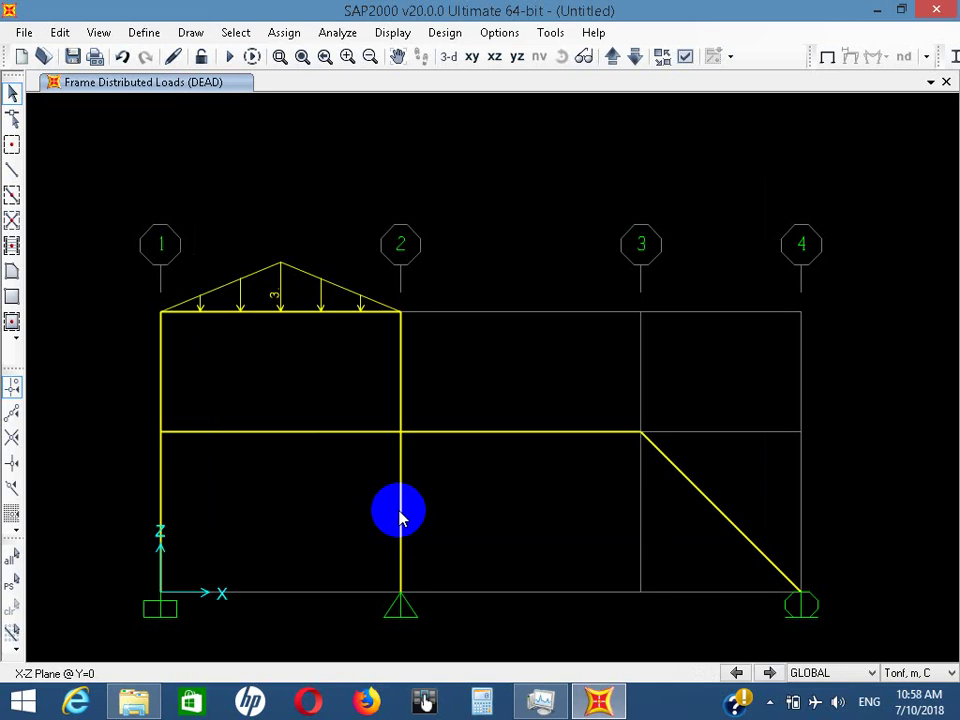
# Begin a DEAD distributed load on the mid-level beam between grid lines 1 and 2, with the second load point at 2 m and 2 tonf/m
pyautogui.click(263, 434)
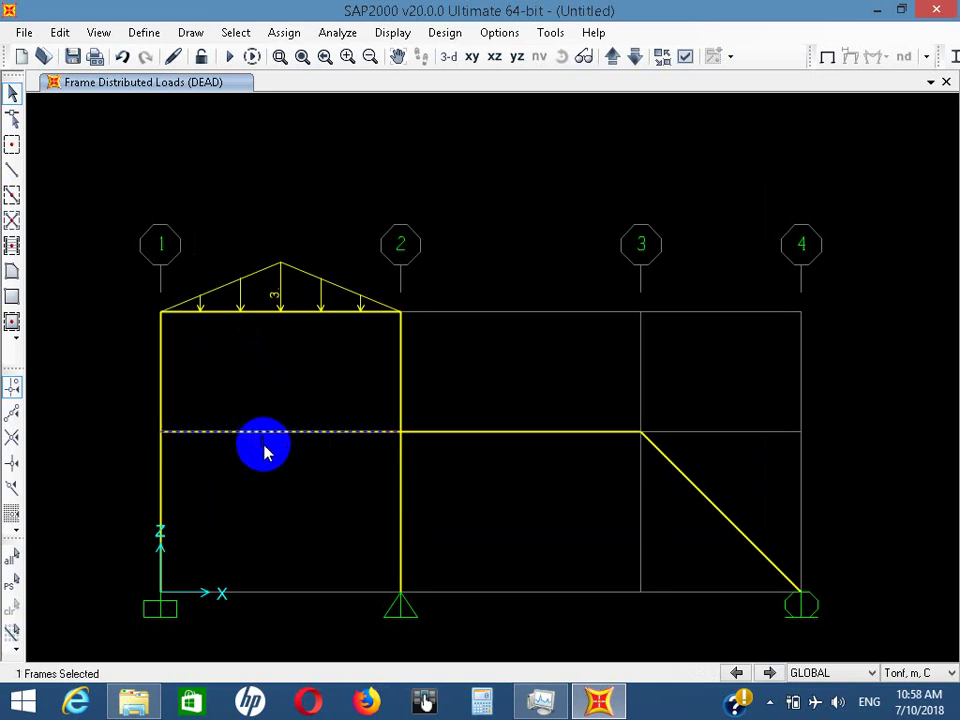
pyautogui.click(284, 32)
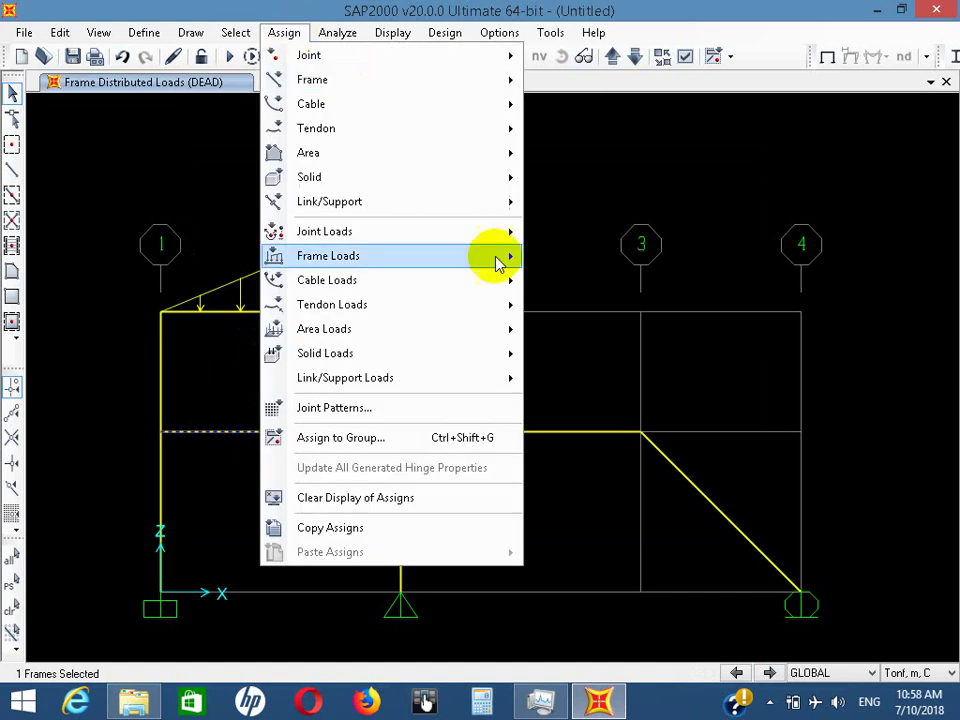
pyautogui.moveTo(497, 263)
pyautogui.click(580, 310)
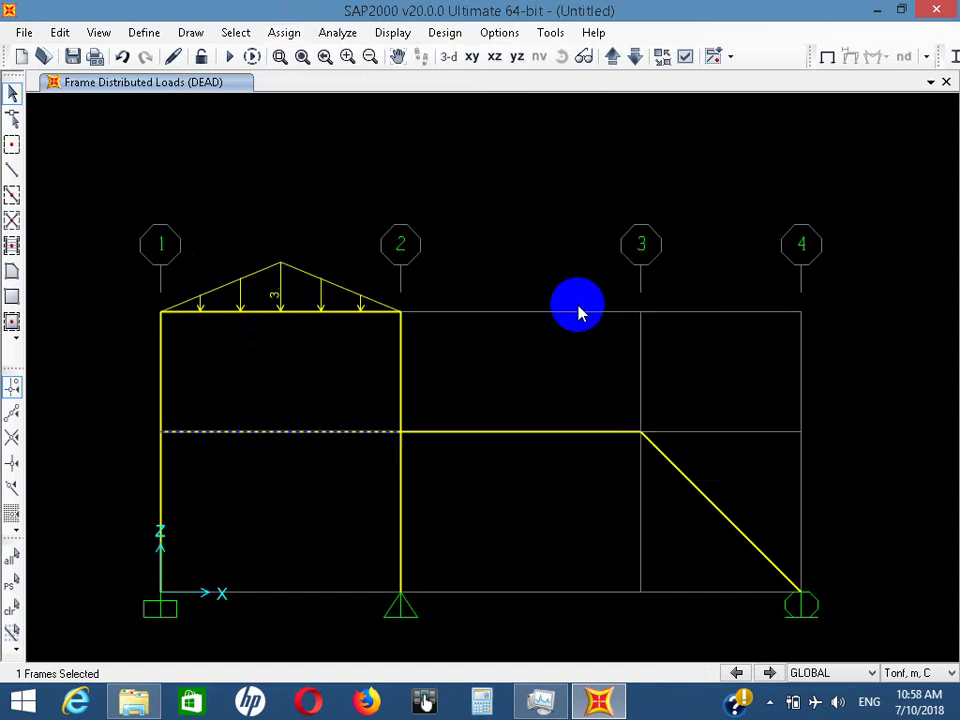
pyautogui.moveTo(493, 160); pyautogui.dragTo(556, 138)
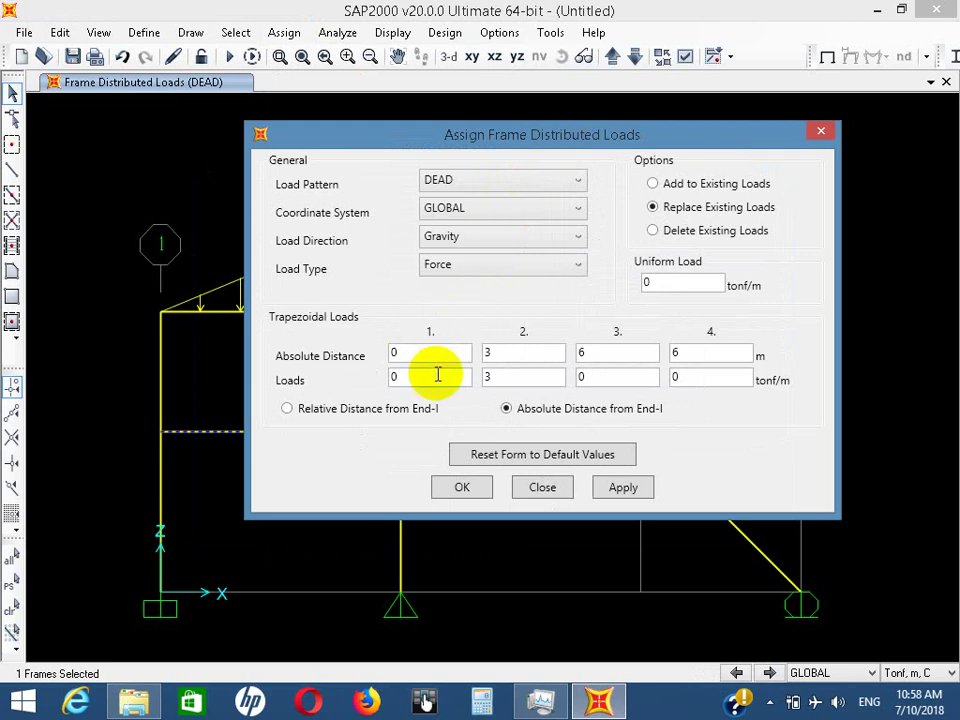
pyautogui.doubleClick(394, 356)
pyautogui.doubleClick(418, 375)
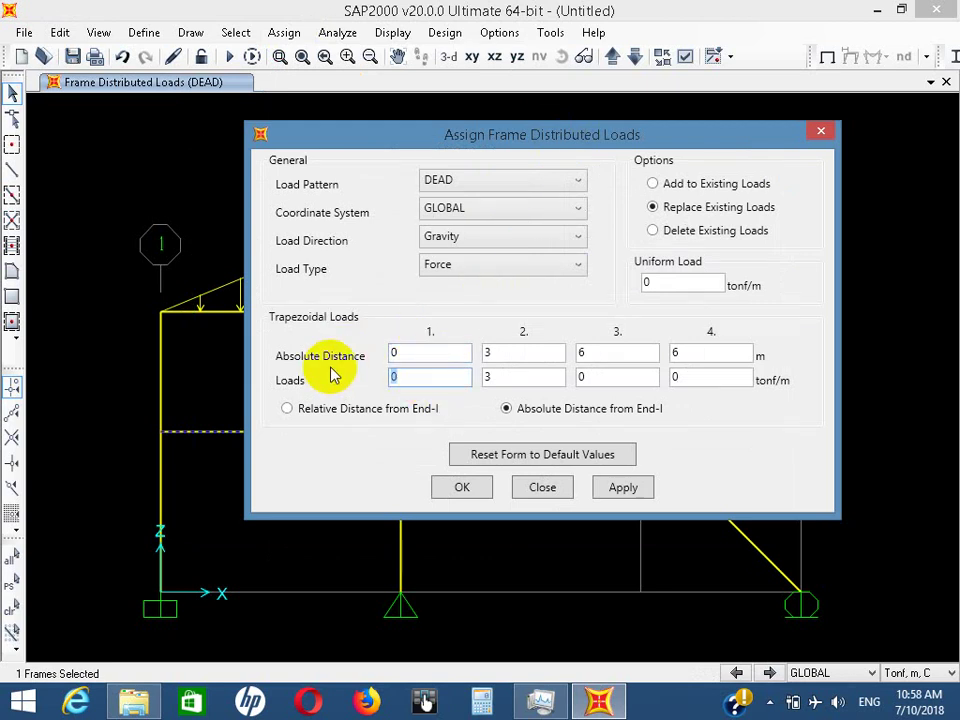
pyautogui.doubleClick(521, 350)
pyautogui.write('2')
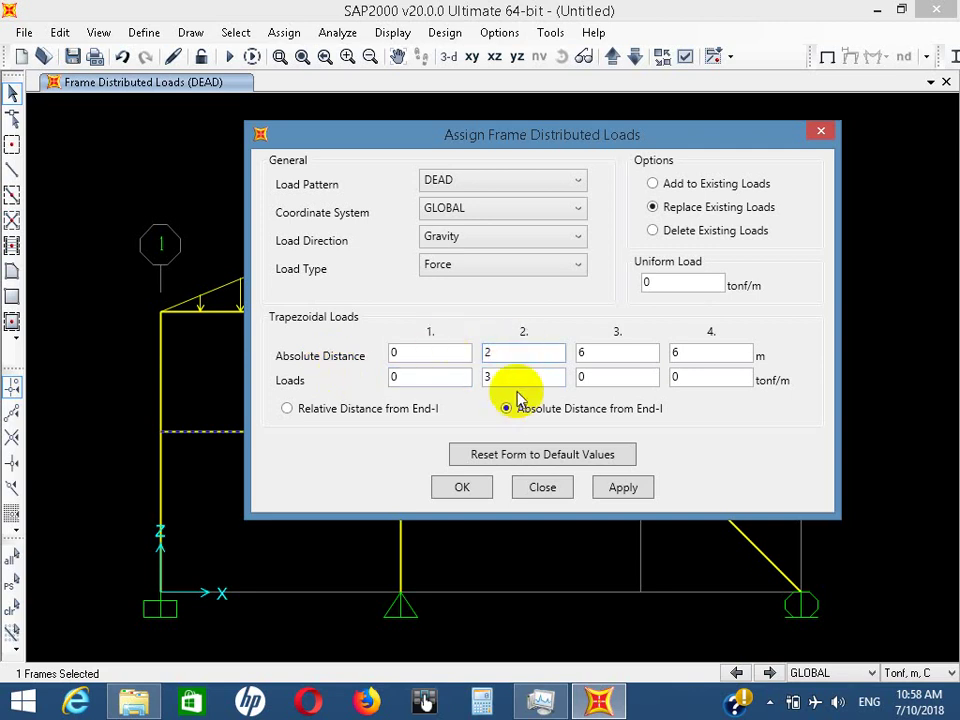
pyautogui.doubleClick(524, 377)
pyautogui.press('Tab')
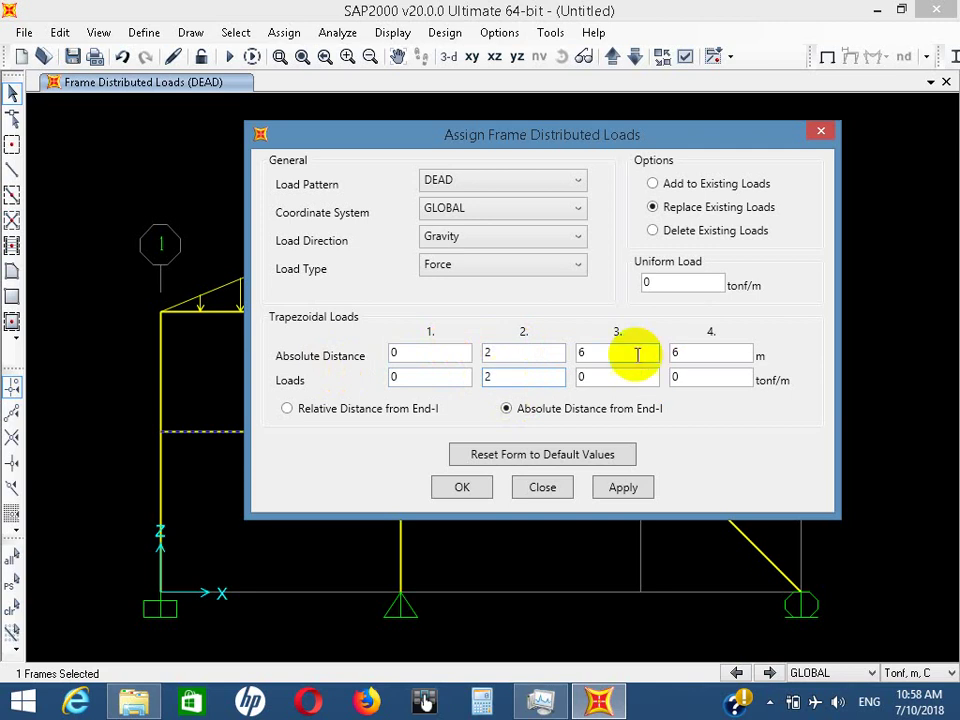
# Set the third load point to 2 tonf/m at 4 m and assign the trapezoidal load to the mid-level beam
pyautogui.write('4')
pyautogui.click(611, 379)
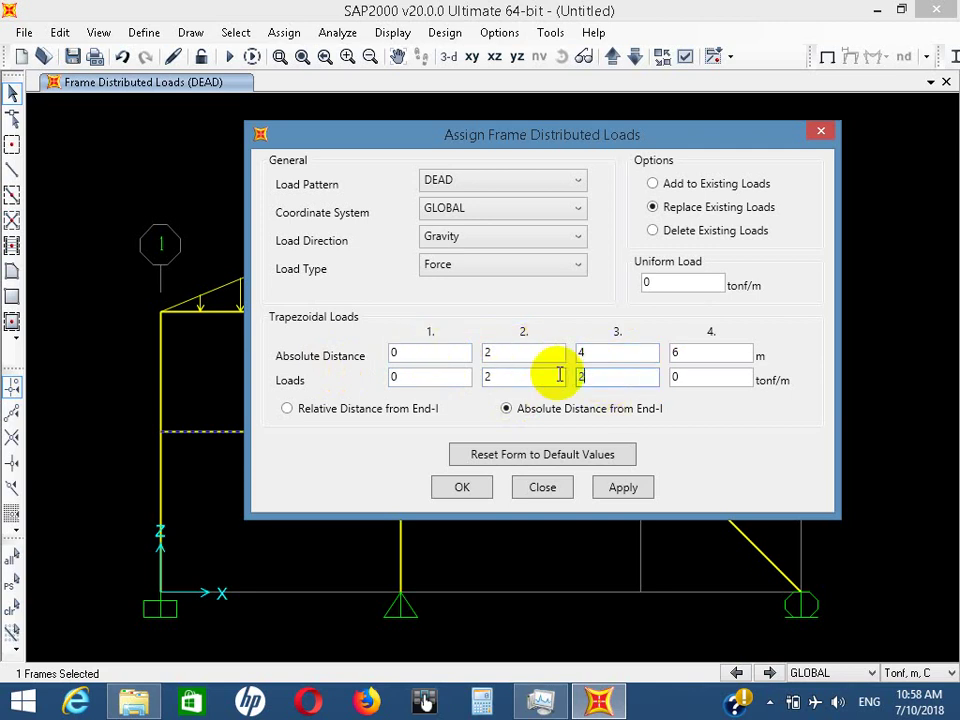
pyautogui.click(623, 488)
pyautogui.click(462, 487)
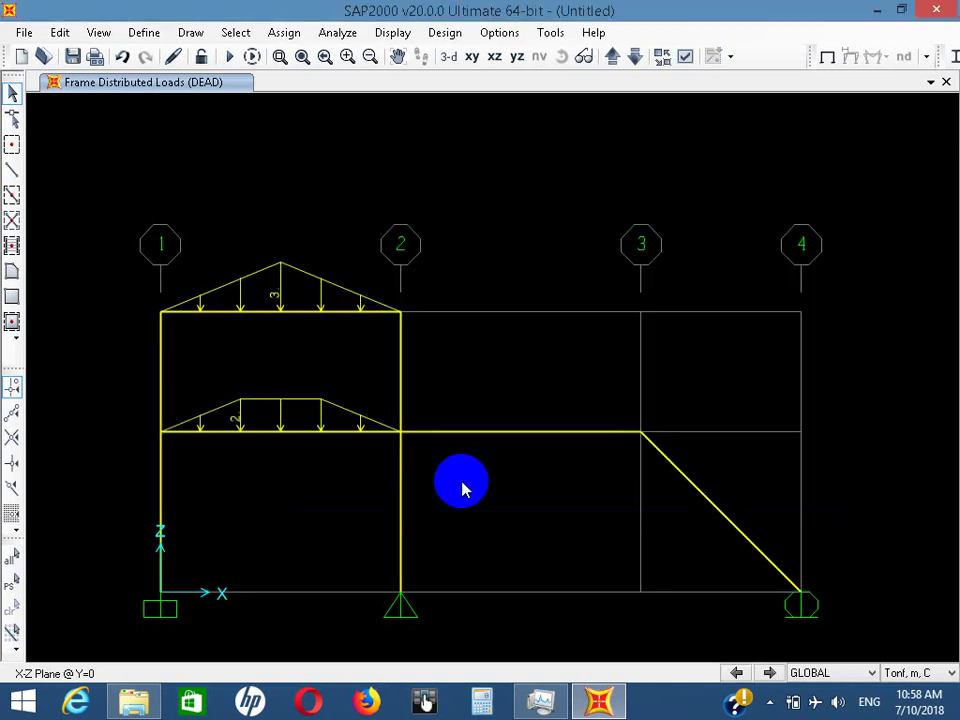
# For a replacement distributed load on the mid-level beam between grid lines 1 and 2, set 2 tonf/m at both 2 m and 4 m
pyautogui.click(335, 432)
pyautogui.click(283, 32)
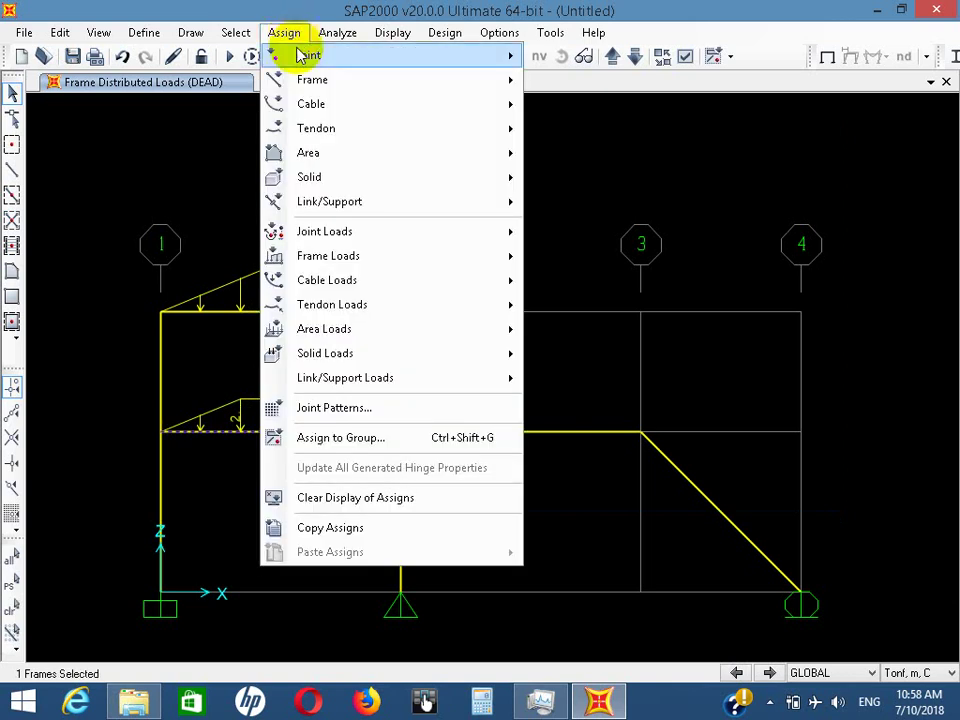
pyautogui.moveTo(435, 264)
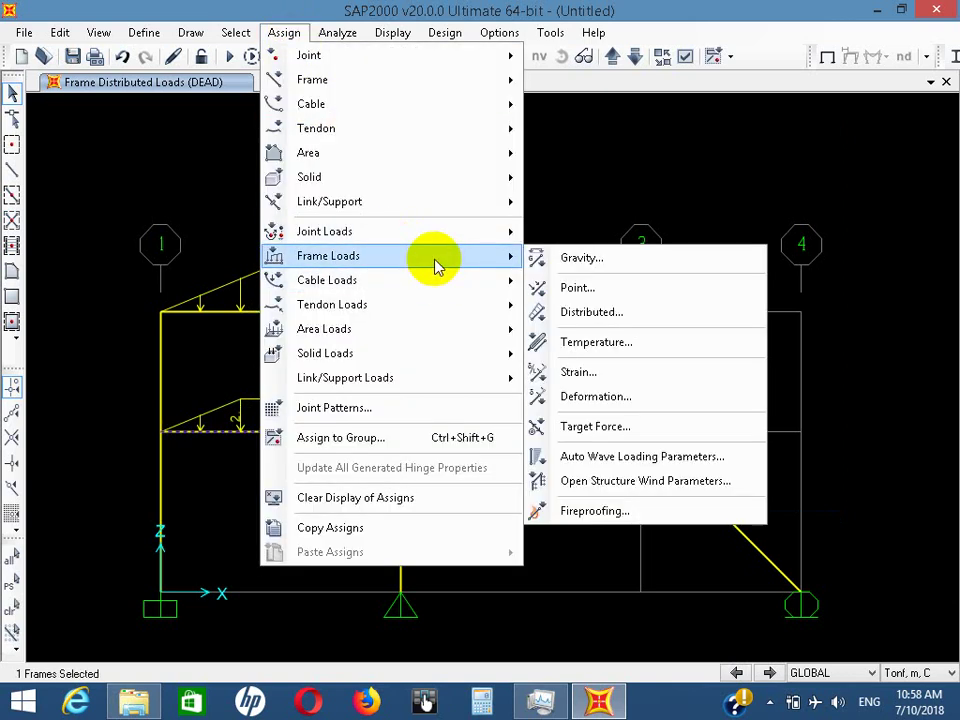
pyautogui.click(598, 318)
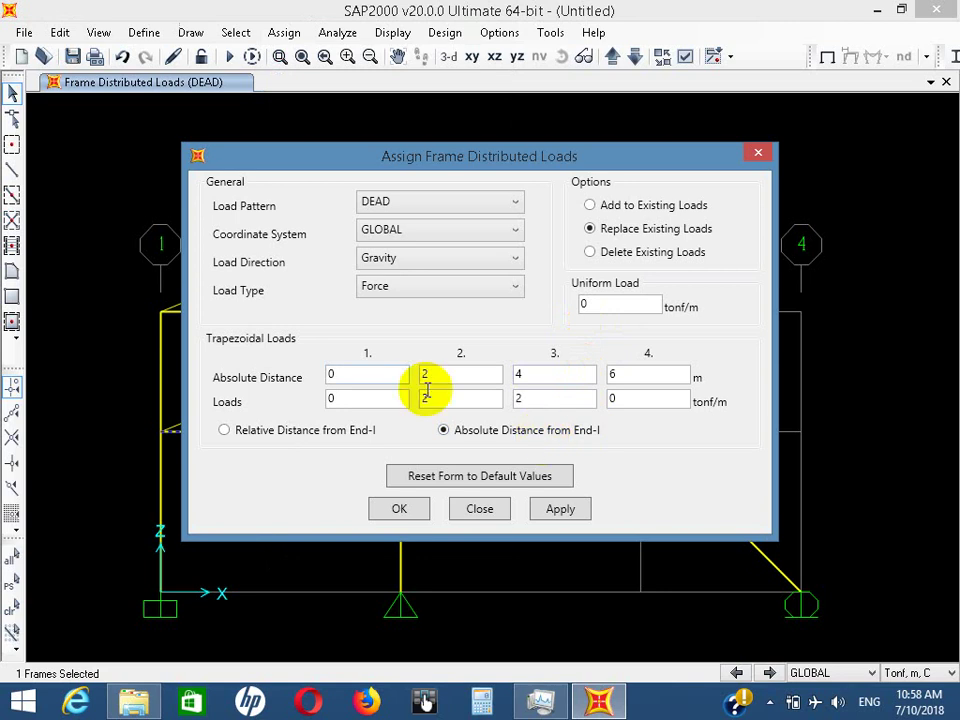
pyautogui.moveTo(369, 373); pyautogui.dragTo(303, 372)
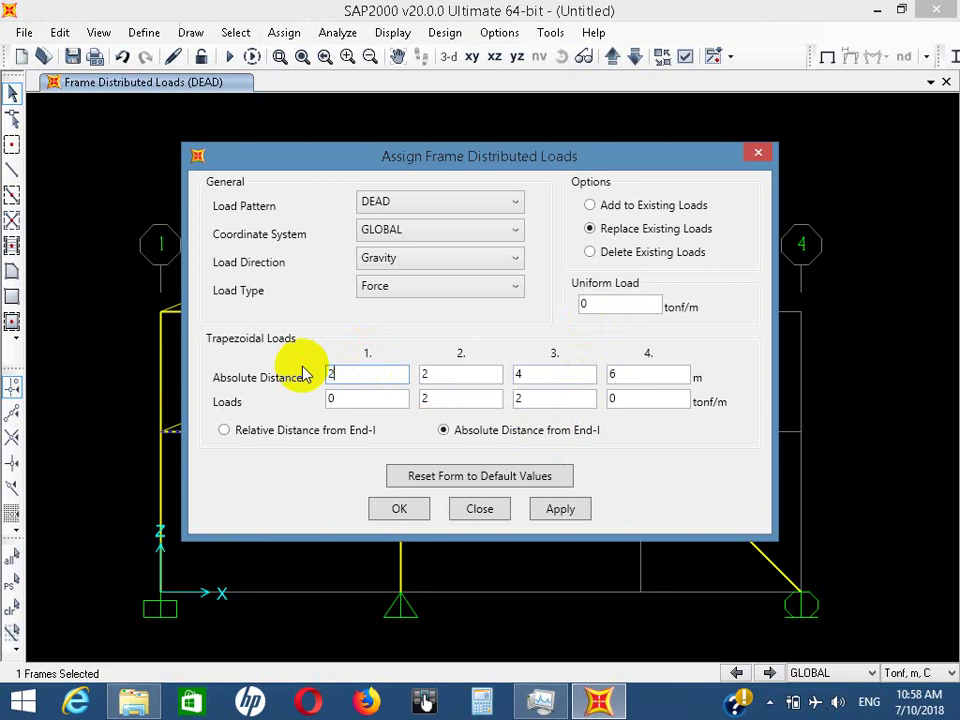
pyautogui.click(360, 398)
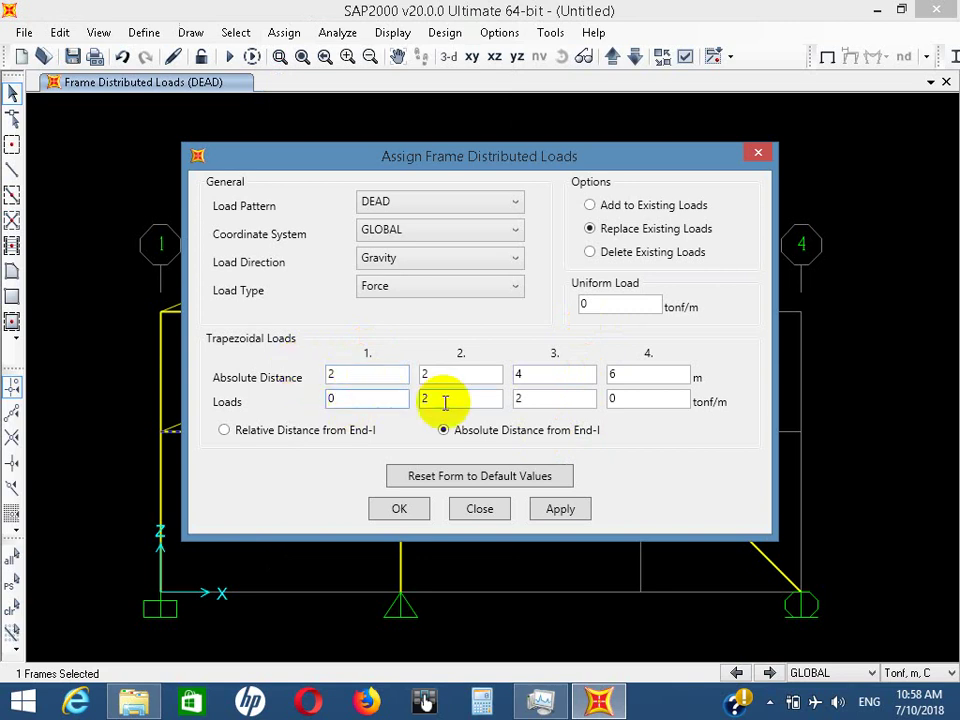
pyautogui.press('Tab')
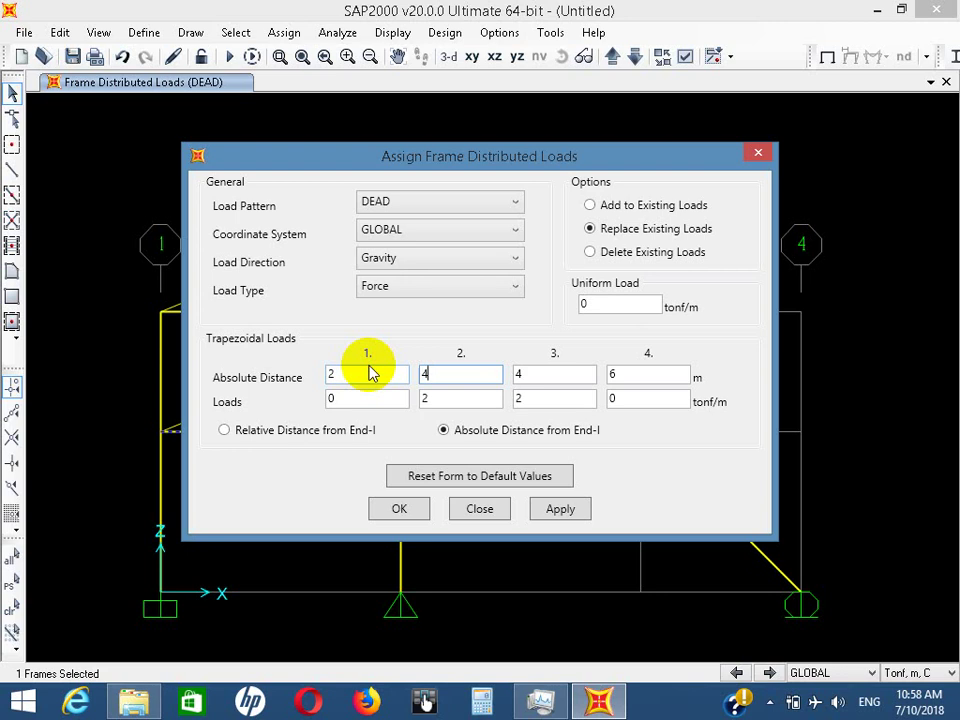
pyautogui.write('4')
pyautogui.press('Tab')
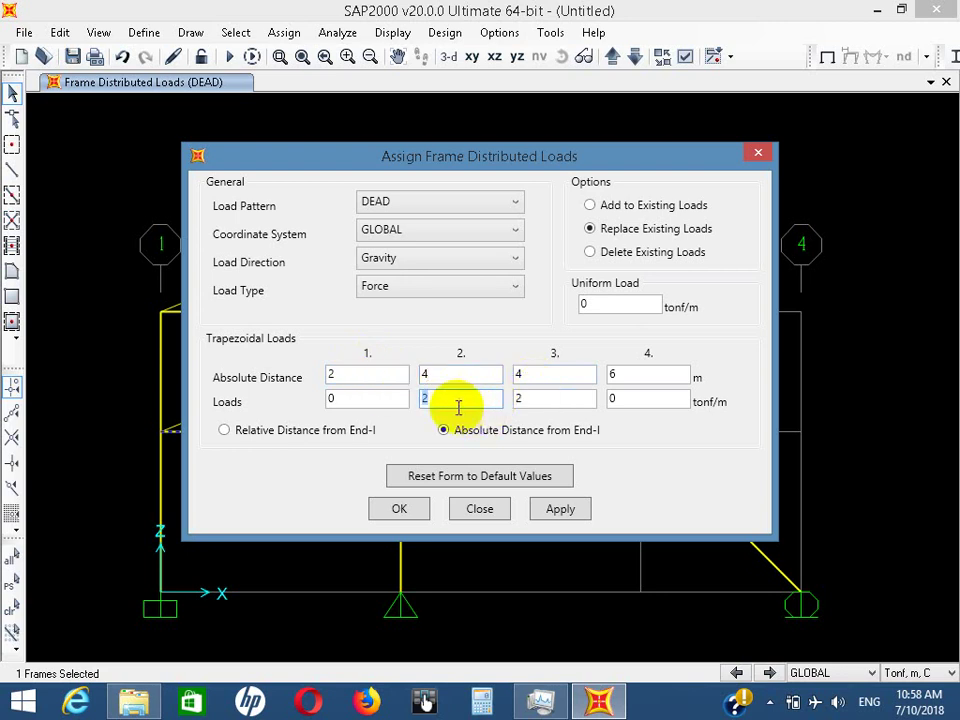
pyautogui.moveTo(366, 403); pyautogui.dragTo(290, 397)
pyautogui.write('2')
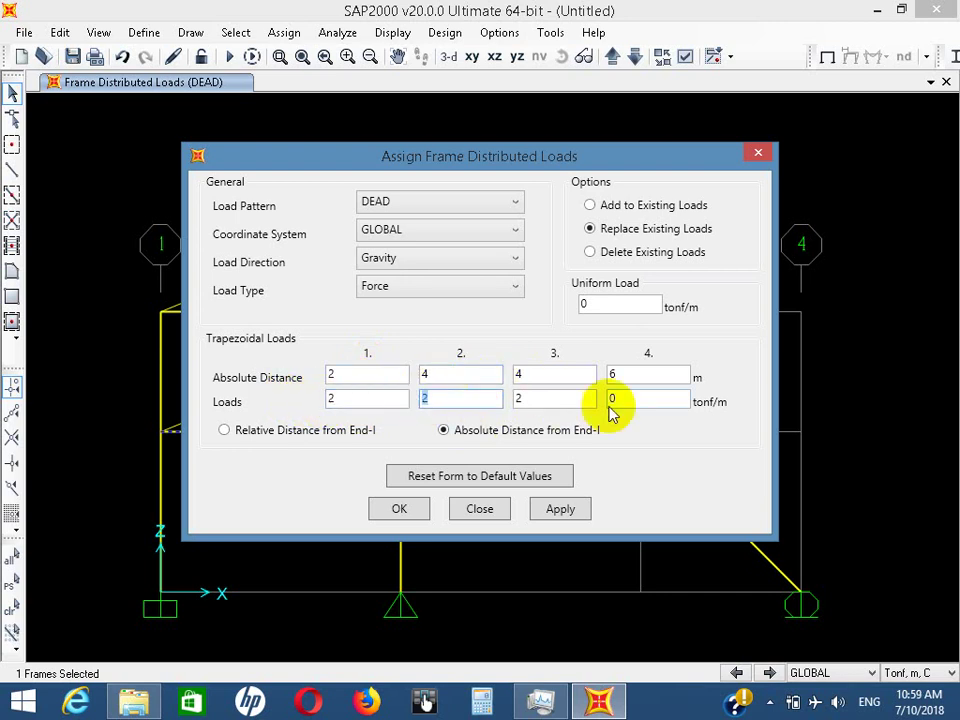
# Set the third load point to 0 tonf/m at 6 m and replace the mid-level beam's existing distributed load
pyautogui.moveTo(560, 374); pyautogui.dragTo(493, 370)
pyautogui.write('6')
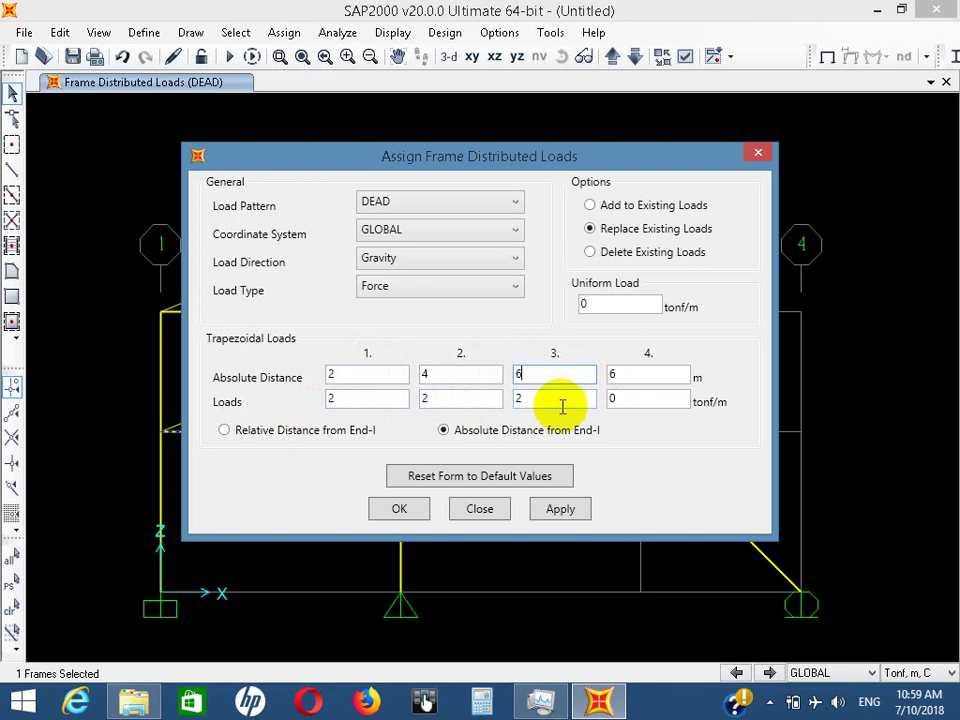
pyautogui.moveTo(561, 403); pyautogui.dragTo(510, 398)
pyautogui.write('0')
pyautogui.click(616, 378)
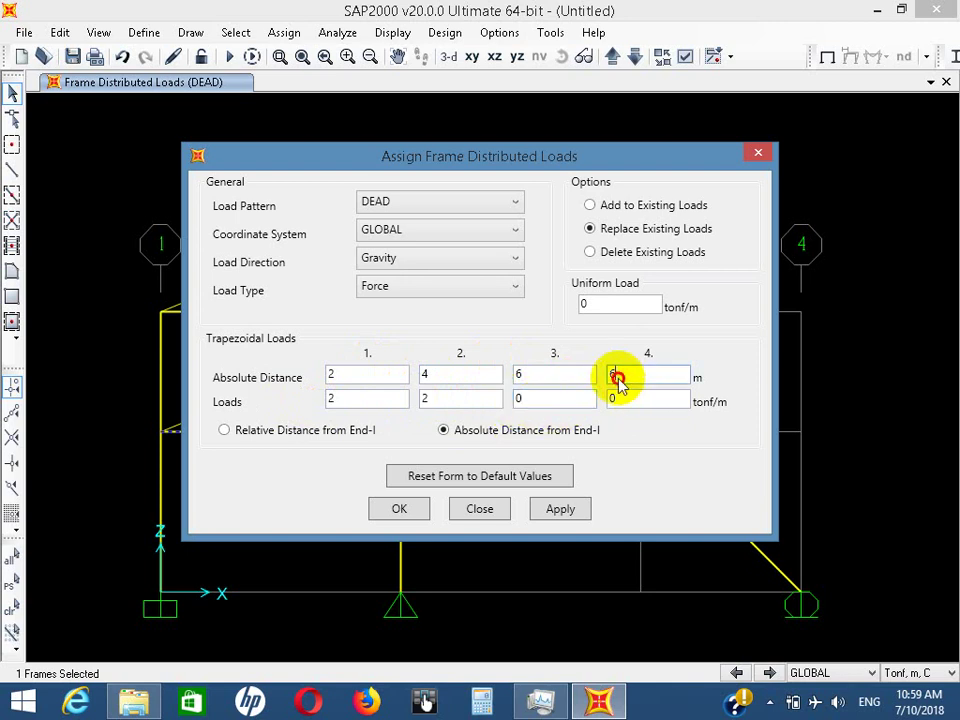
pyautogui.click(548, 506)
pyautogui.click(418, 509)
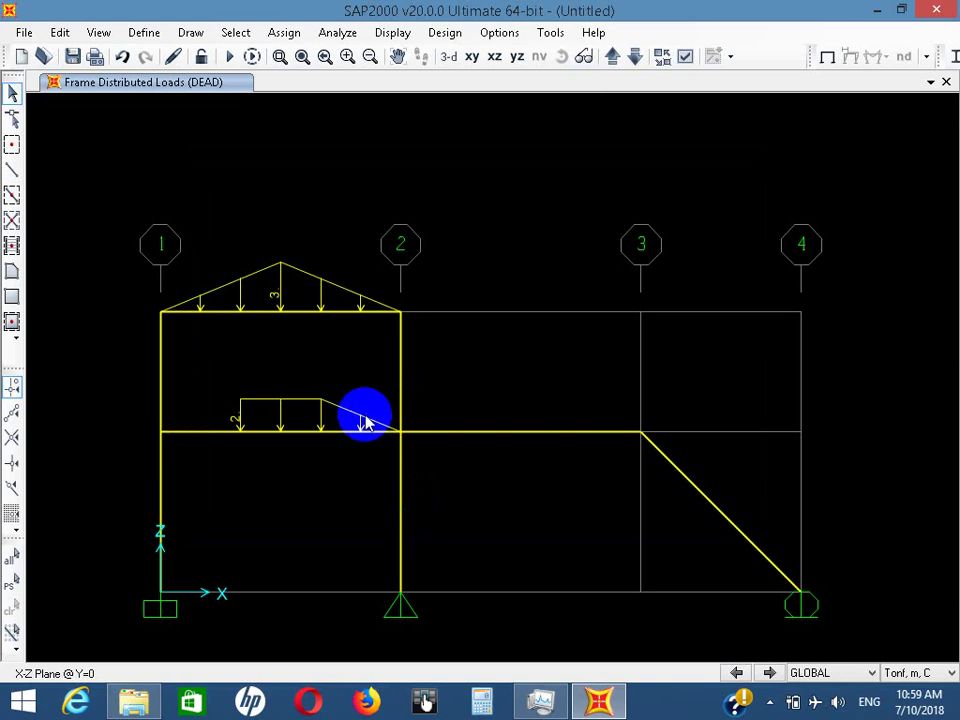
# Replace the mid-level beam's distributed load between grid lines 1 and 2 with 2 tonf/m from 2 m to 4 m, third point 0 tonf/m at 4 m
pyautogui.moveTo(338, 435); pyautogui.dragTo(306, 467)
pyautogui.click(281, 34)
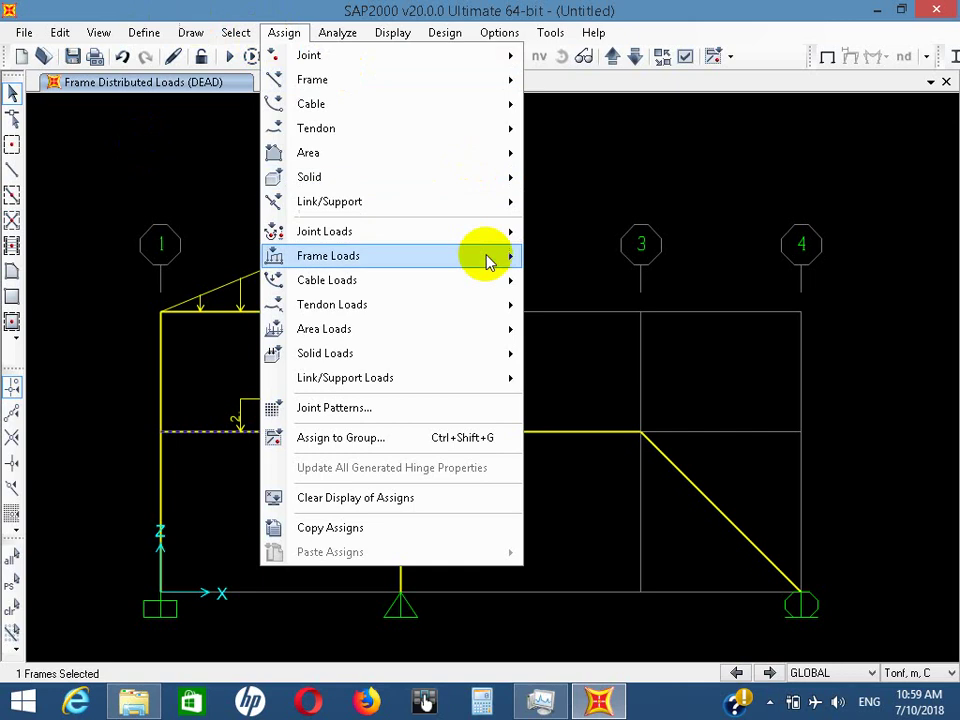
pyautogui.moveTo(480, 266)
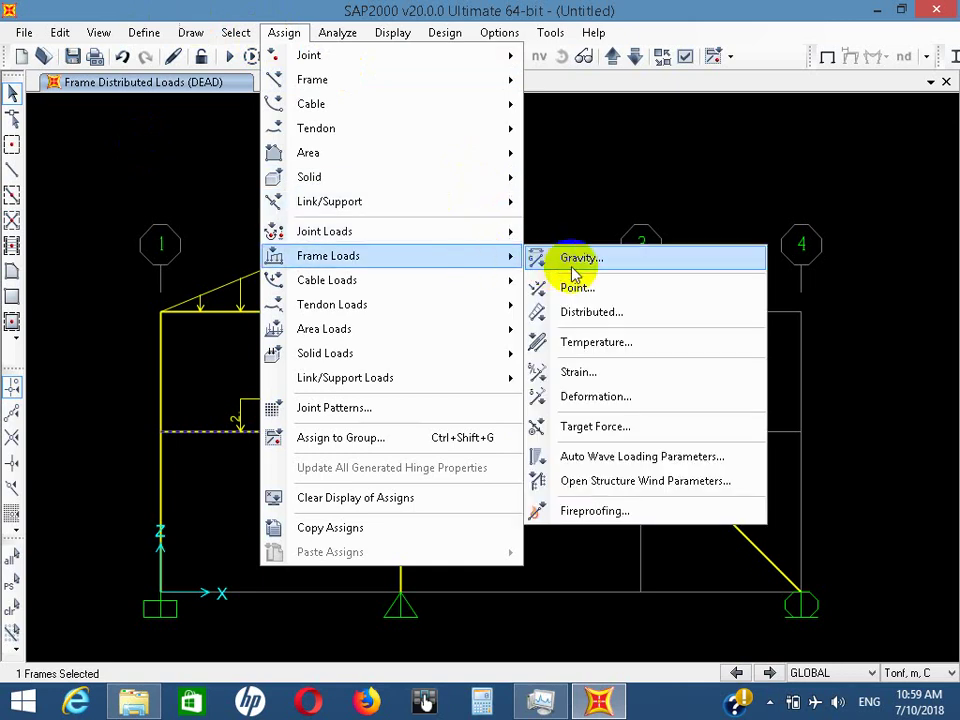
pyautogui.click(604, 312)
pyautogui.click(540, 374)
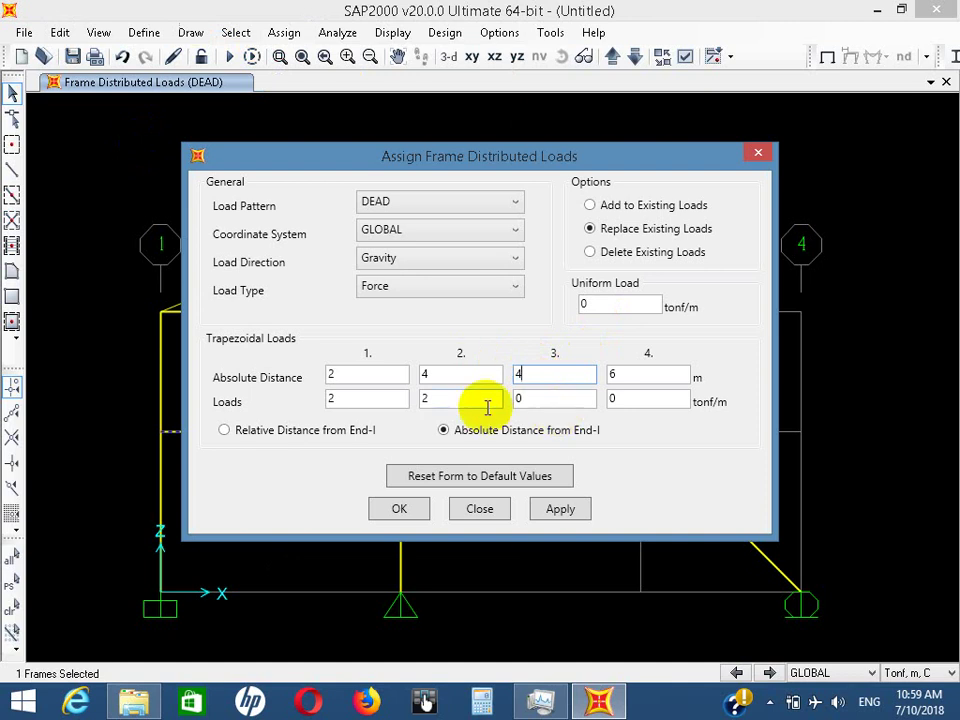
pyautogui.click(544, 399)
pyautogui.click(557, 510)
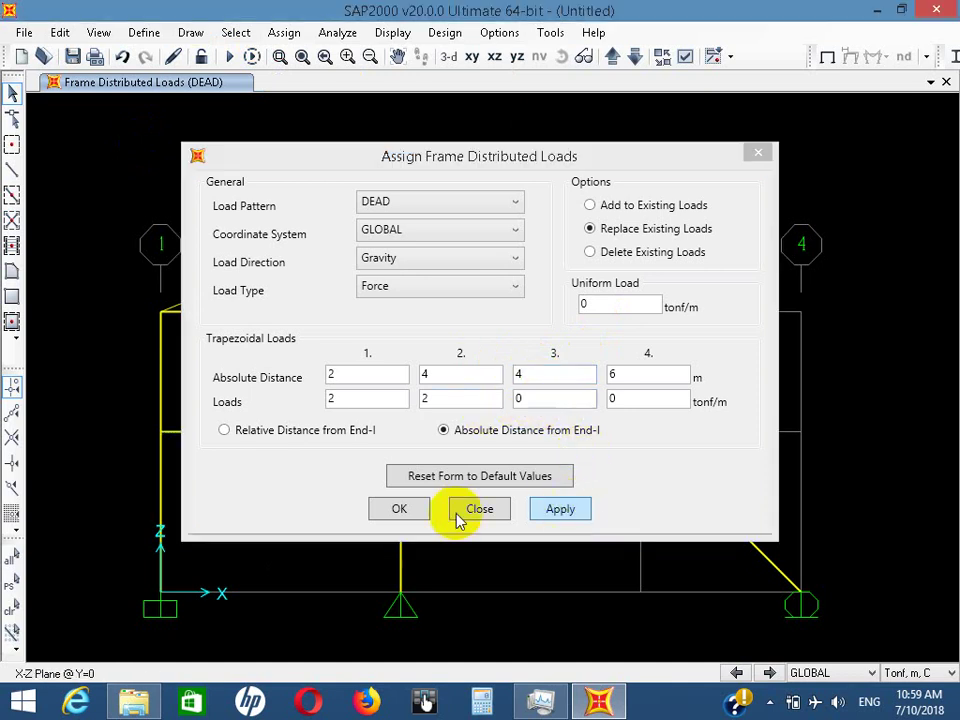
pyautogui.click(407, 509)
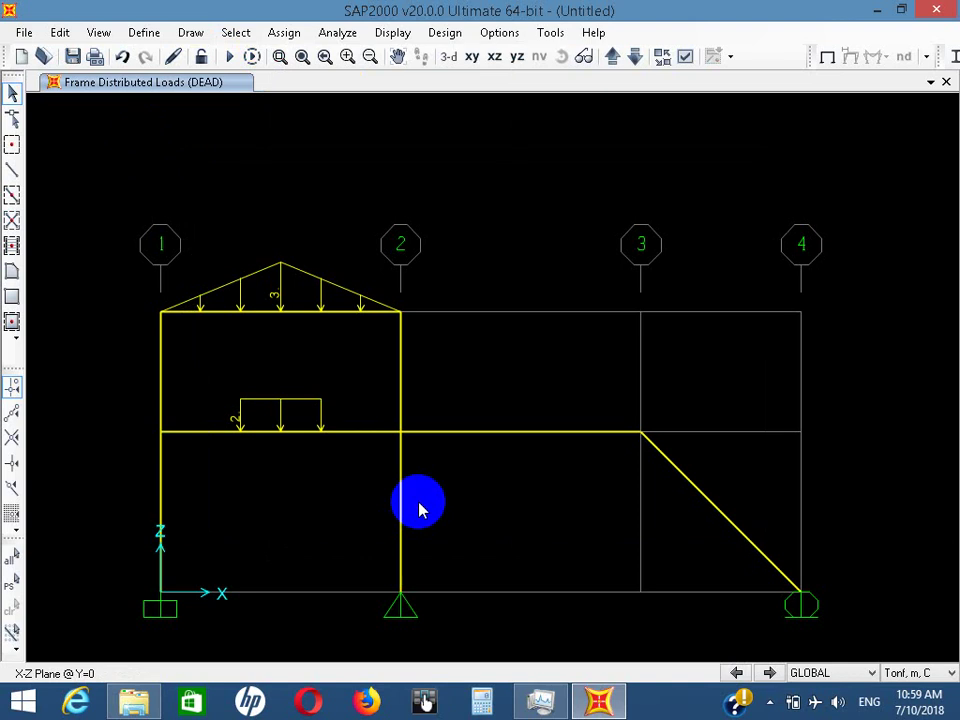
pyautogui.click(700, 528)
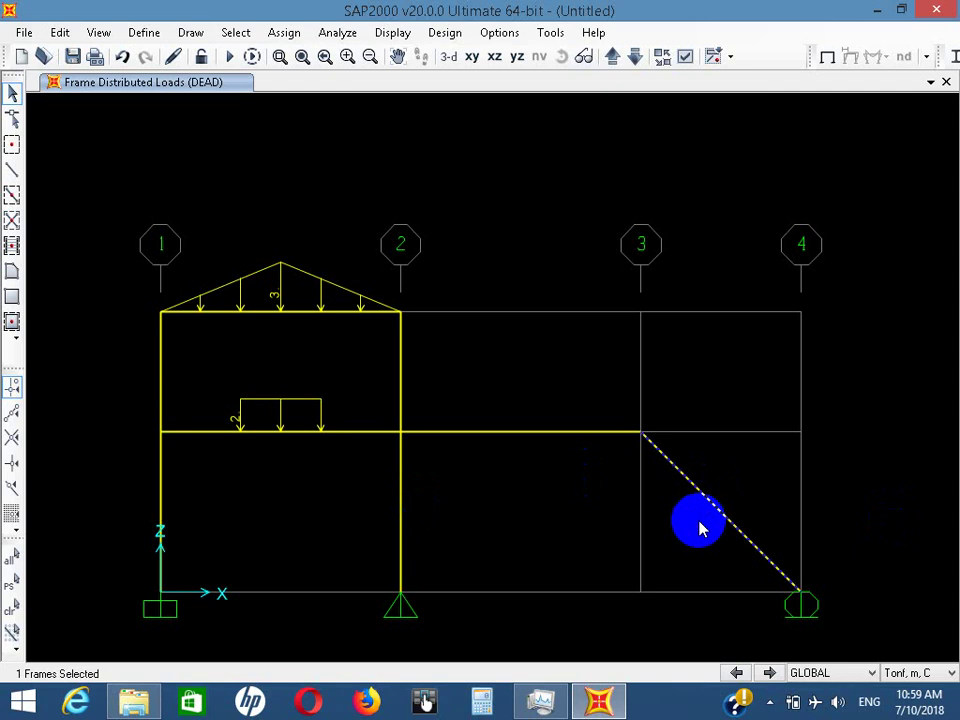
pyautogui.click(345, 413)
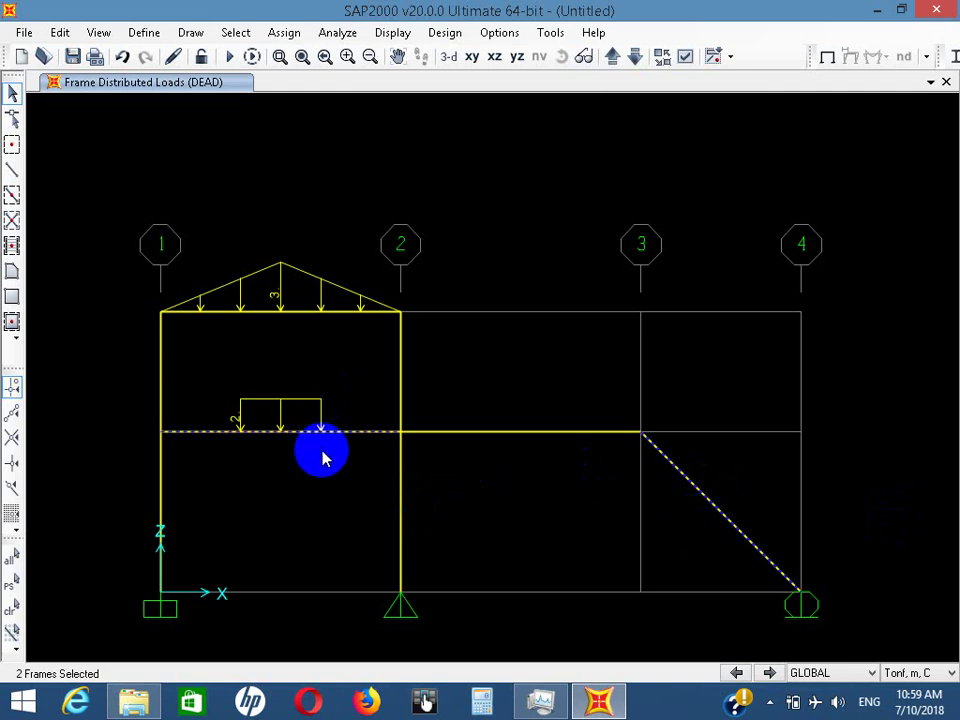
pyautogui.click(371, 474)
pyautogui.doubleClick(279, 12)
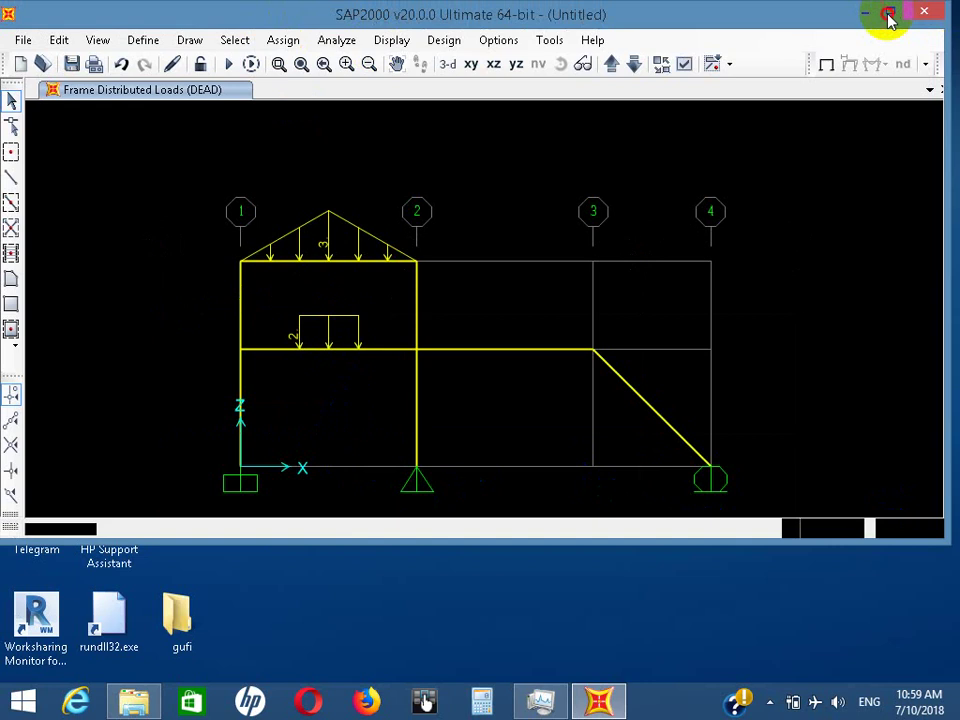
pyautogui.press('super+d')
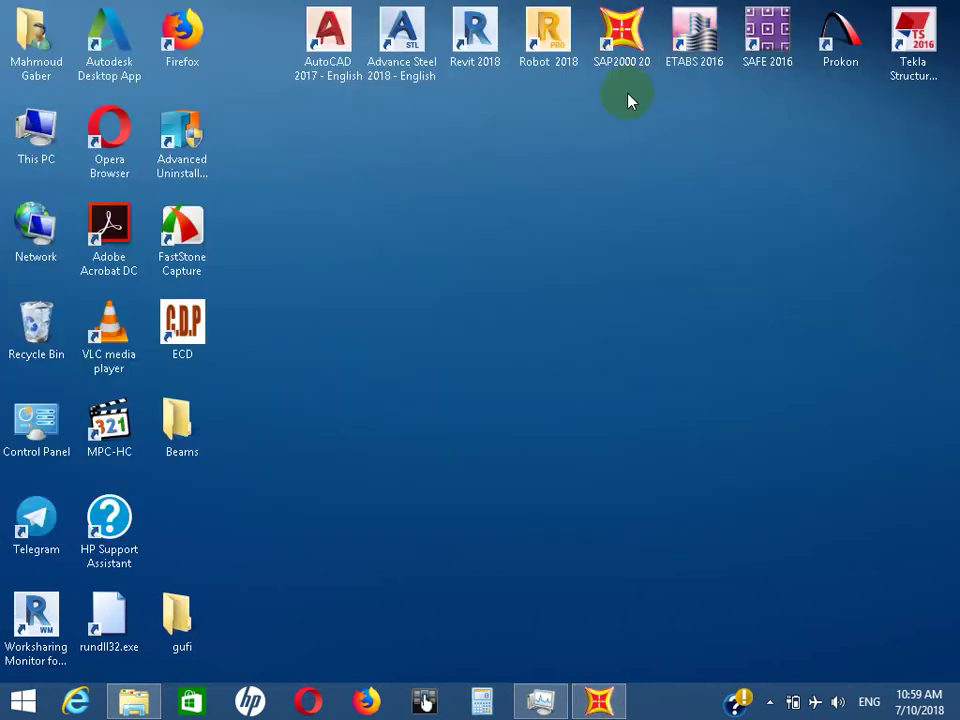
pyautogui.click(600, 702)
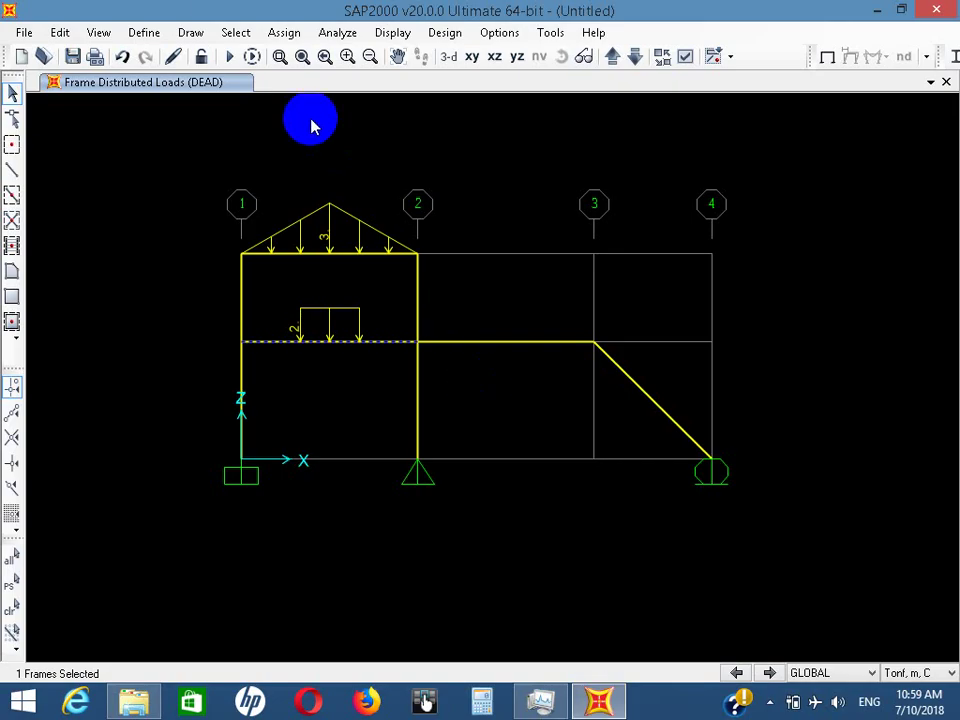
# Review the distances and loads of the mid-level beam's partial DEAD distributed load and reassign it, replacing the existing loads
pyautogui.click(282, 30)
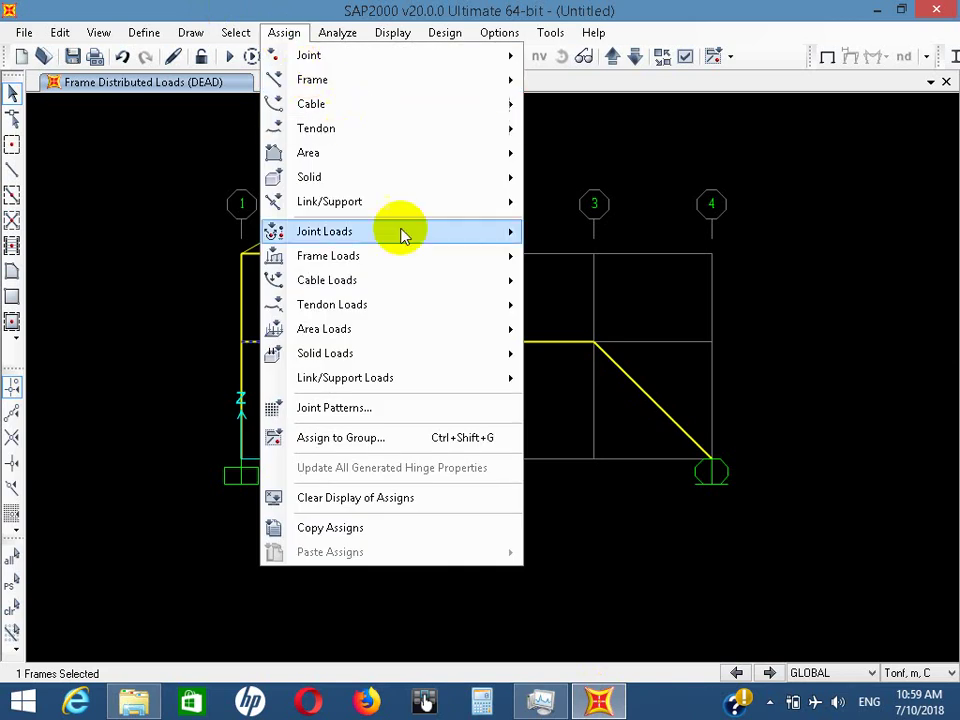
pyautogui.moveTo(411, 255)
pyautogui.click(596, 313)
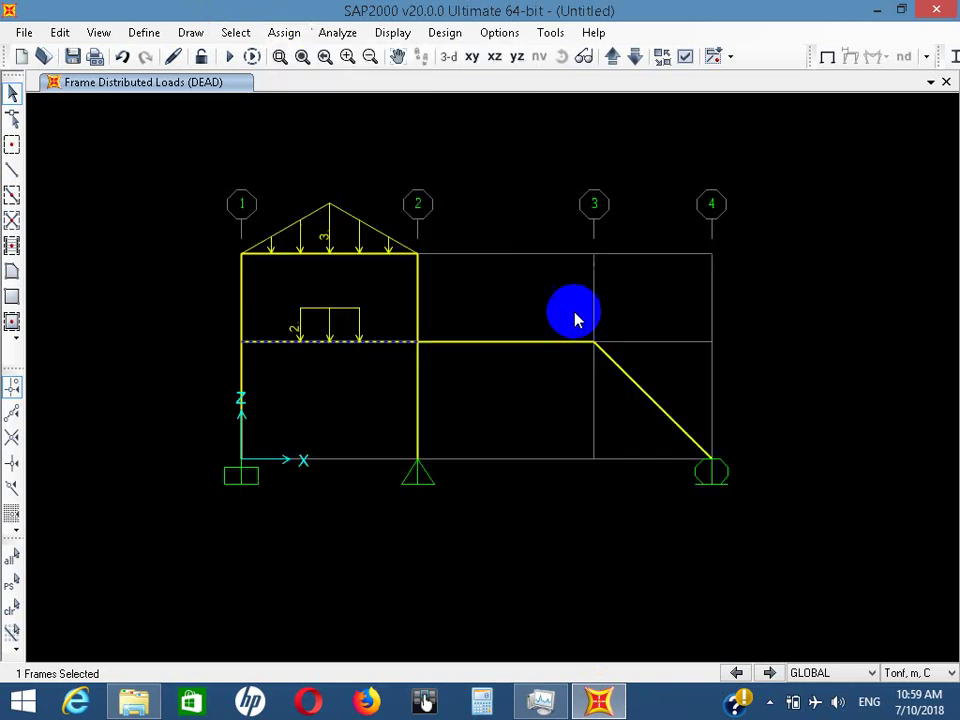
pyautogui.doubleClick(347, 311)
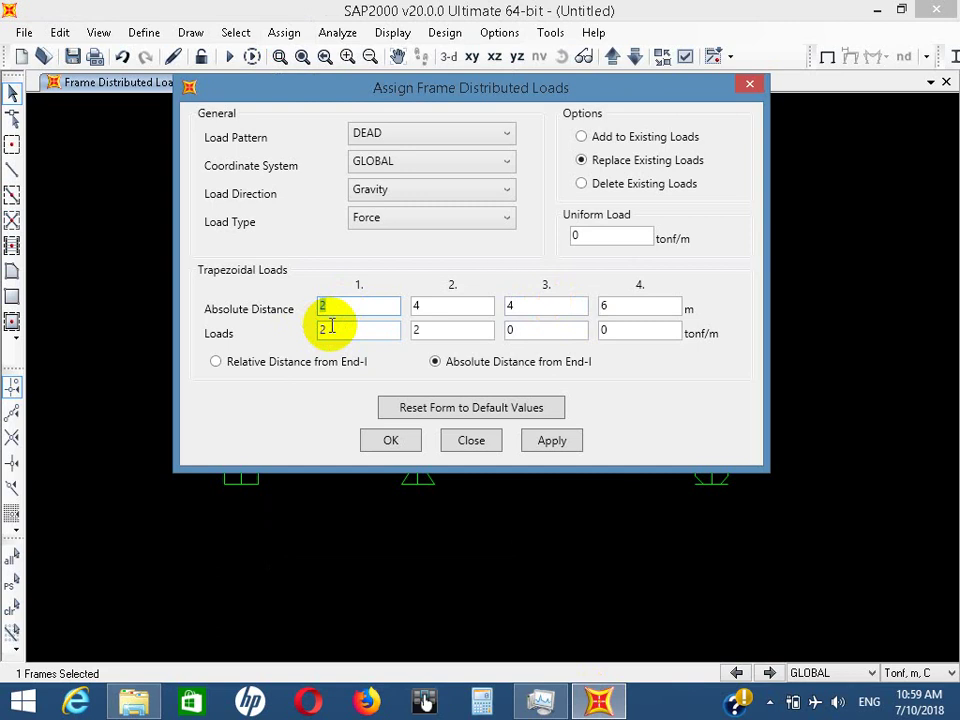
pyautogui.doubleClick(318, 331)
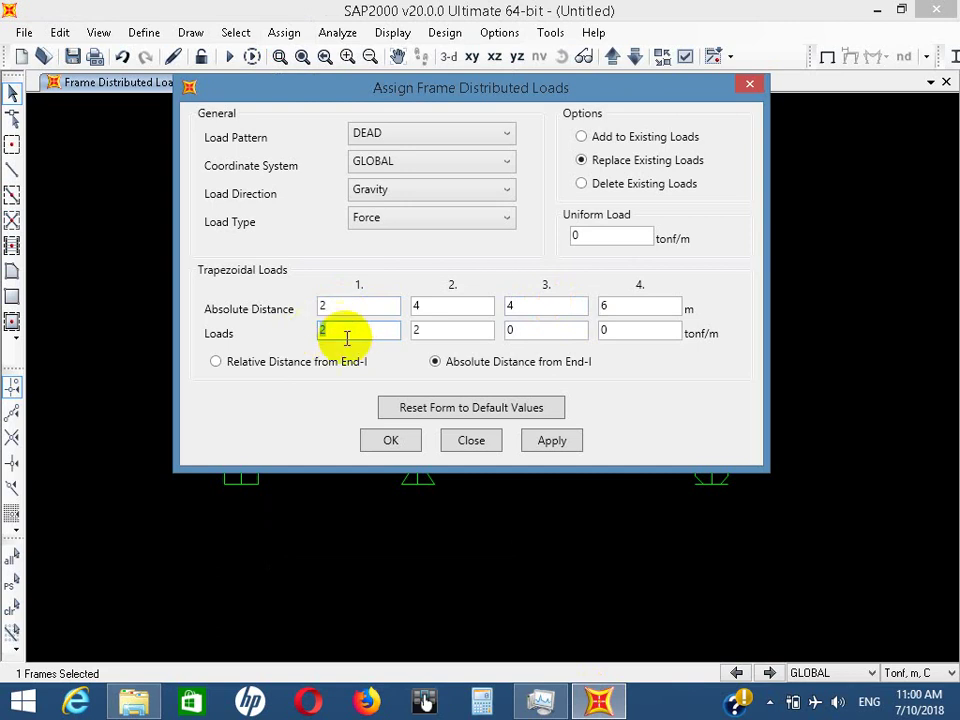
pyautogui.doubleClick(435, 304)
pyautogui.doubleClick(412, 331)
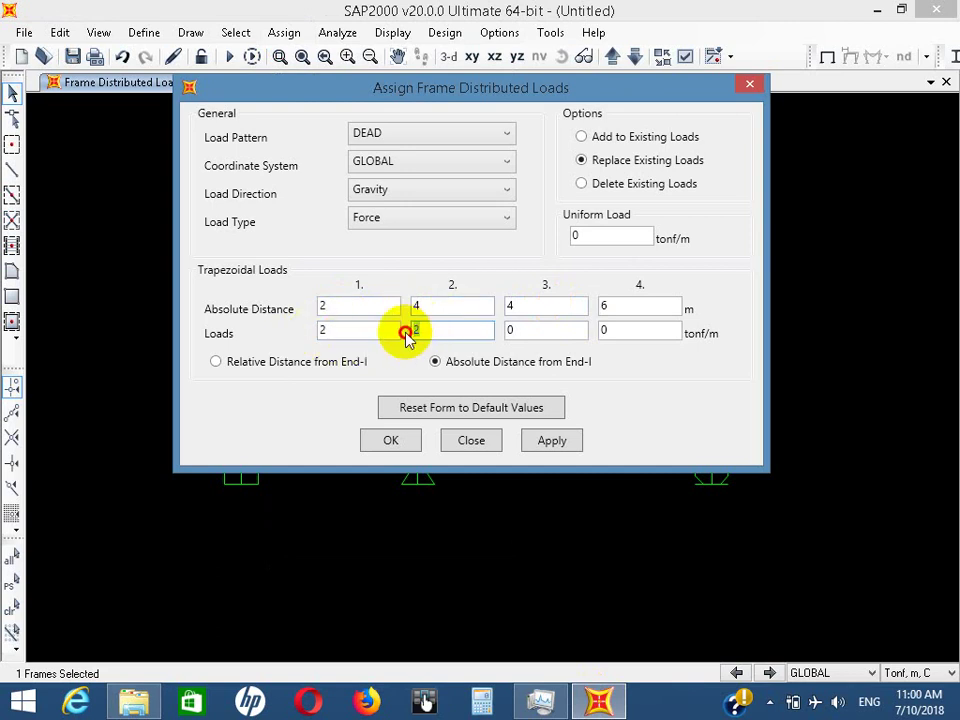
pyautogui.doubleClick(512, 306)
pyautogui.doubleClick(516, 331)
pyautogui.click(503, 332)
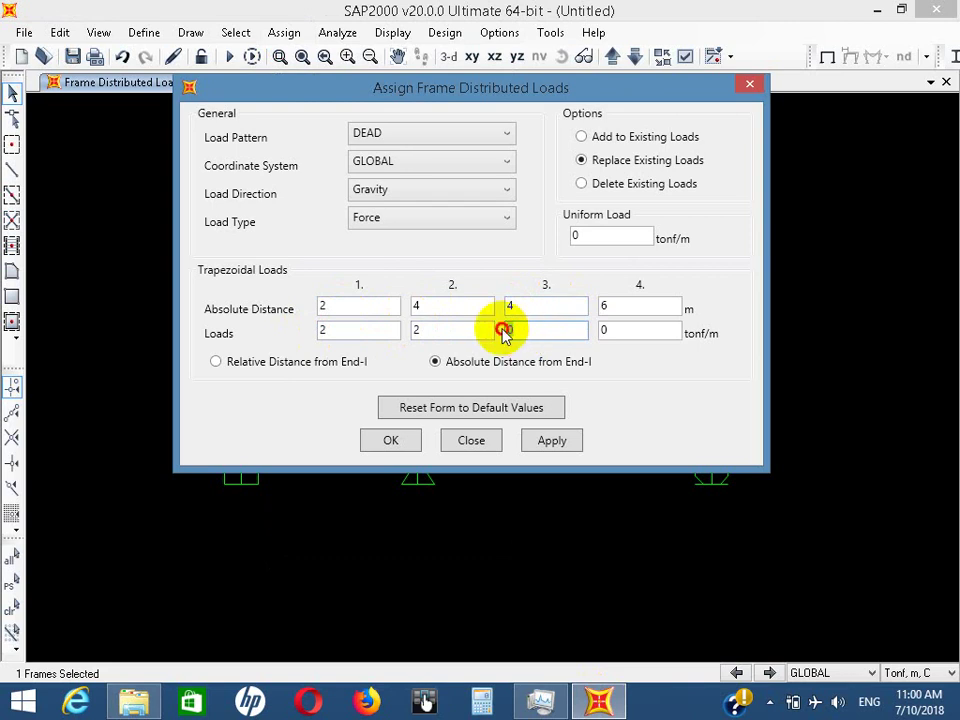
pyautogui.doubleClick(612, 330)
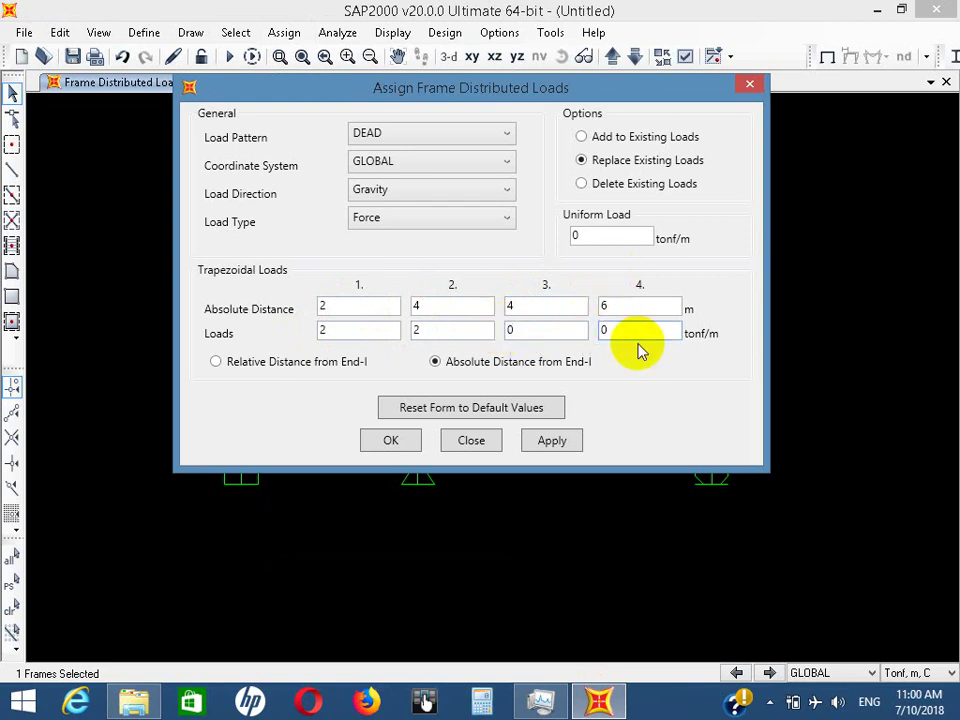
pyautogui.click(554, 442)
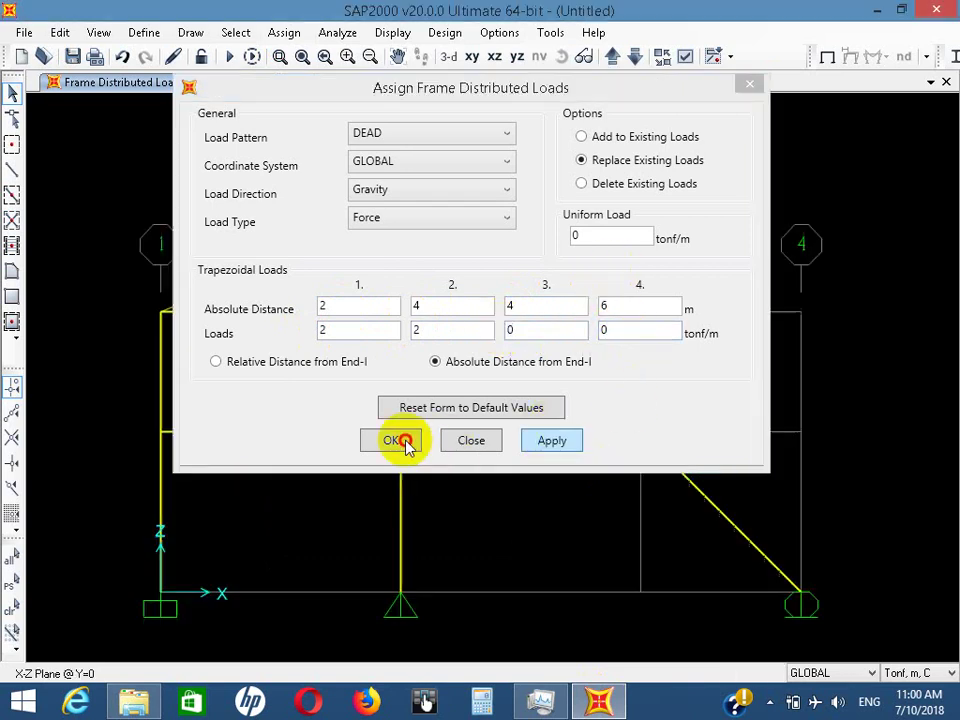
pyautogui.click(391, 441)
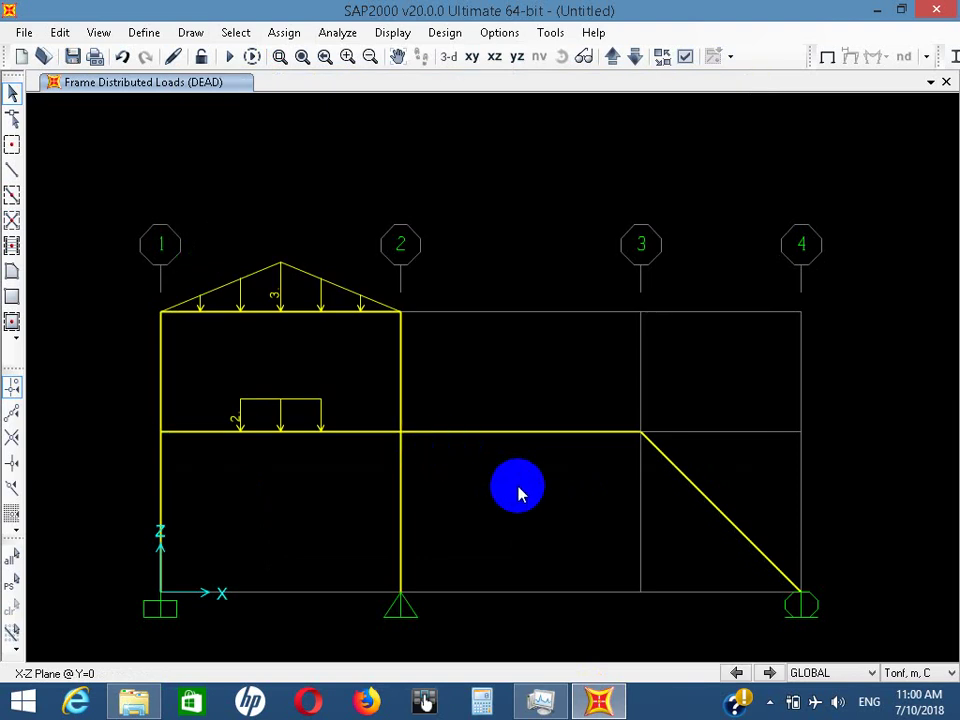
# Select the inclined member between grid lines 3 and 4 and display the local axes of the frames
pyautogui.click(738, 528)
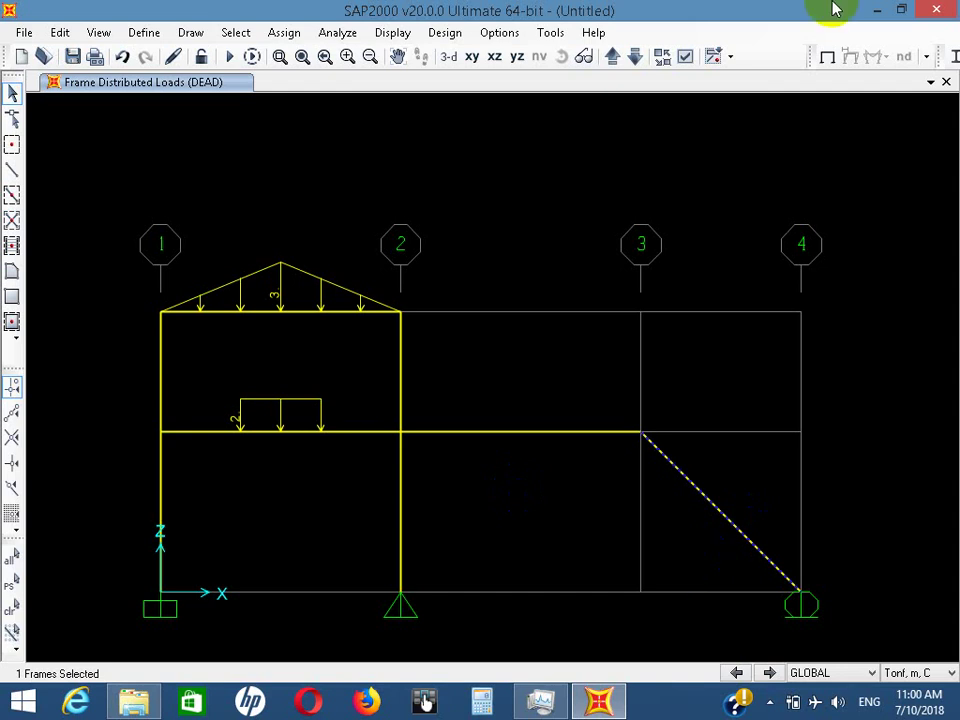
pyautogui.click(684, 58)
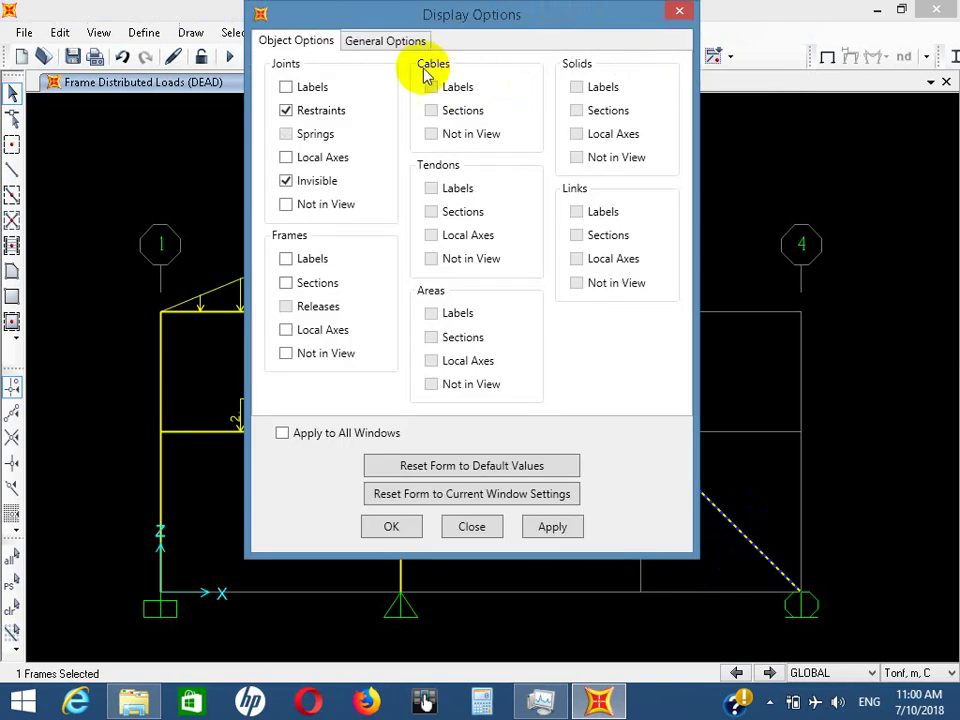
pyautogui.click(401, 45)
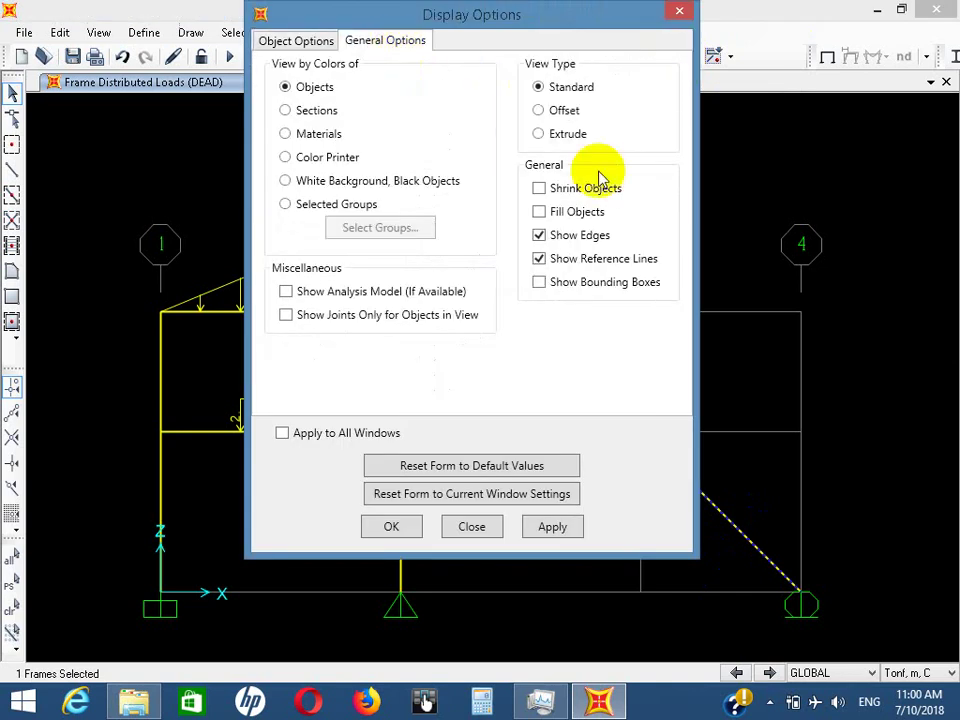
pyautogui.click(270, 40)
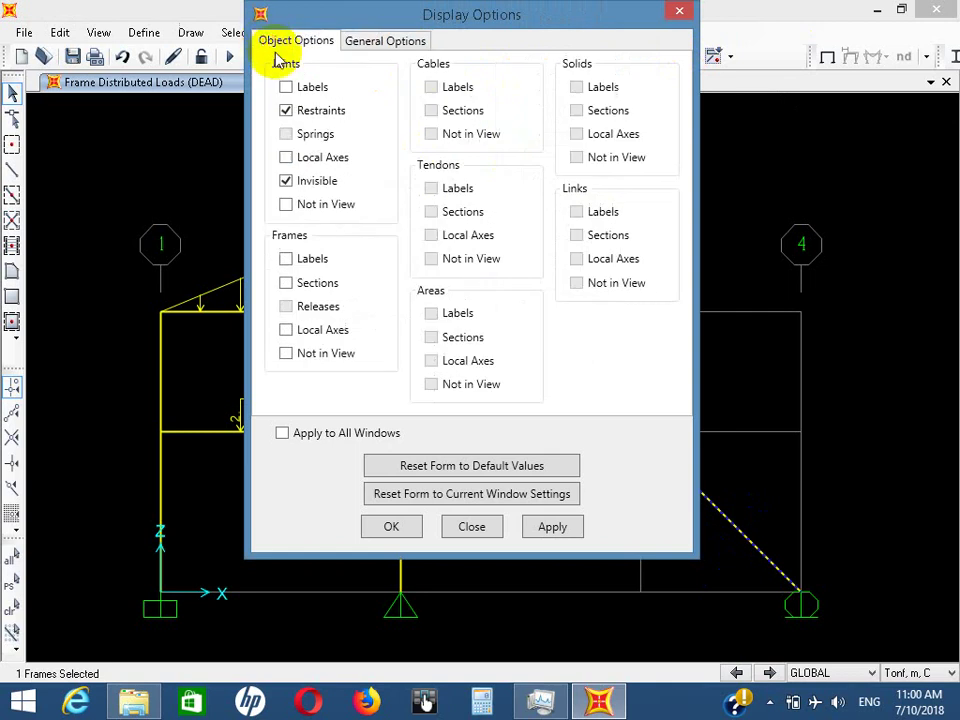
pyautogui.click(315, 331)
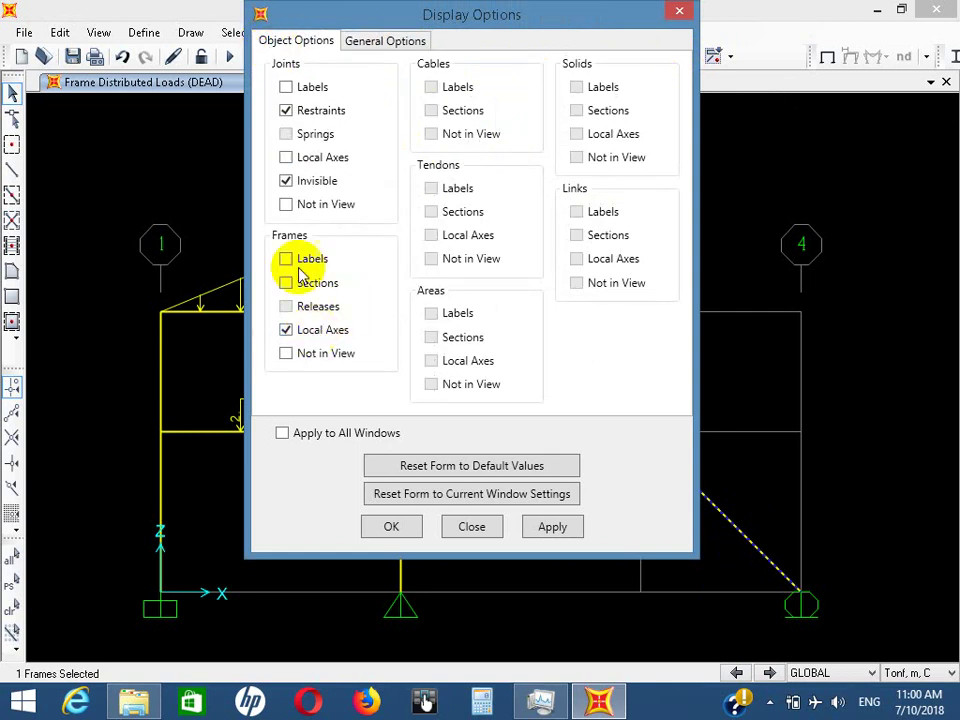
pyautogui.click(553, 530)
pyautogui.click(392, 526)
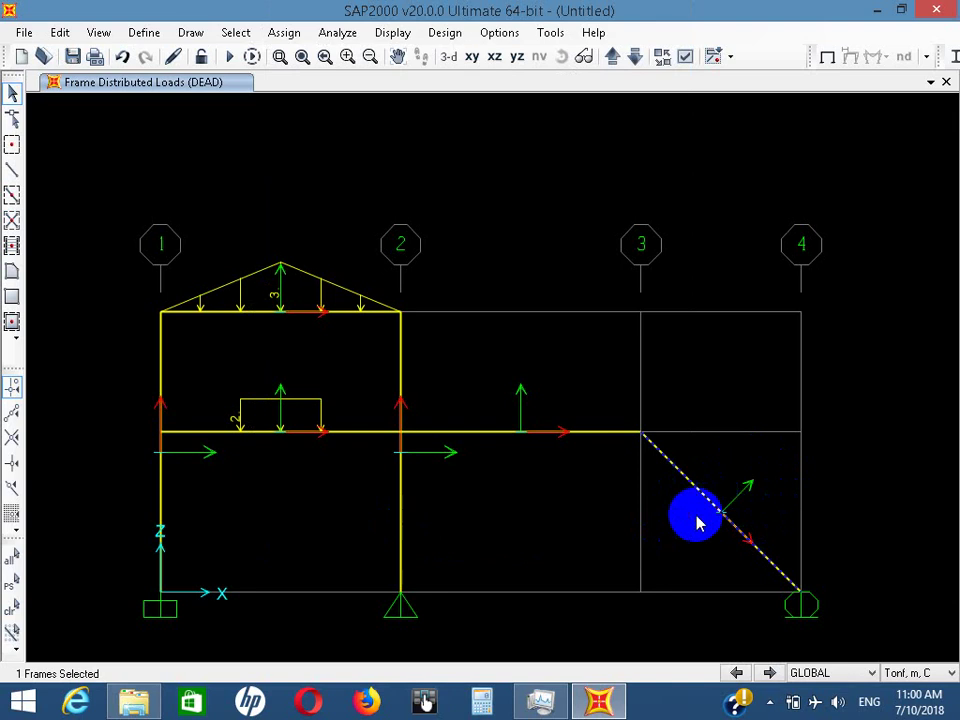
# Begin a DEAD point load on the inclined member, using the Local coordinate system and load direction 2
pyautogui.click(286, 36)
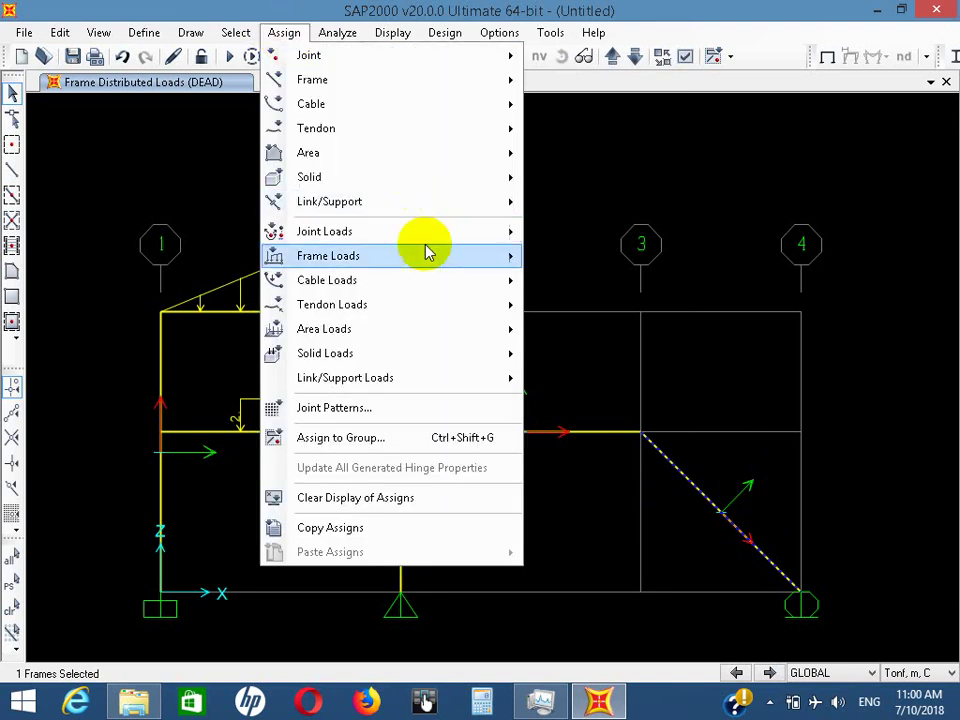
pyautogui.moveTo(424, 251)
pyautogui.moveTo(436, 228)
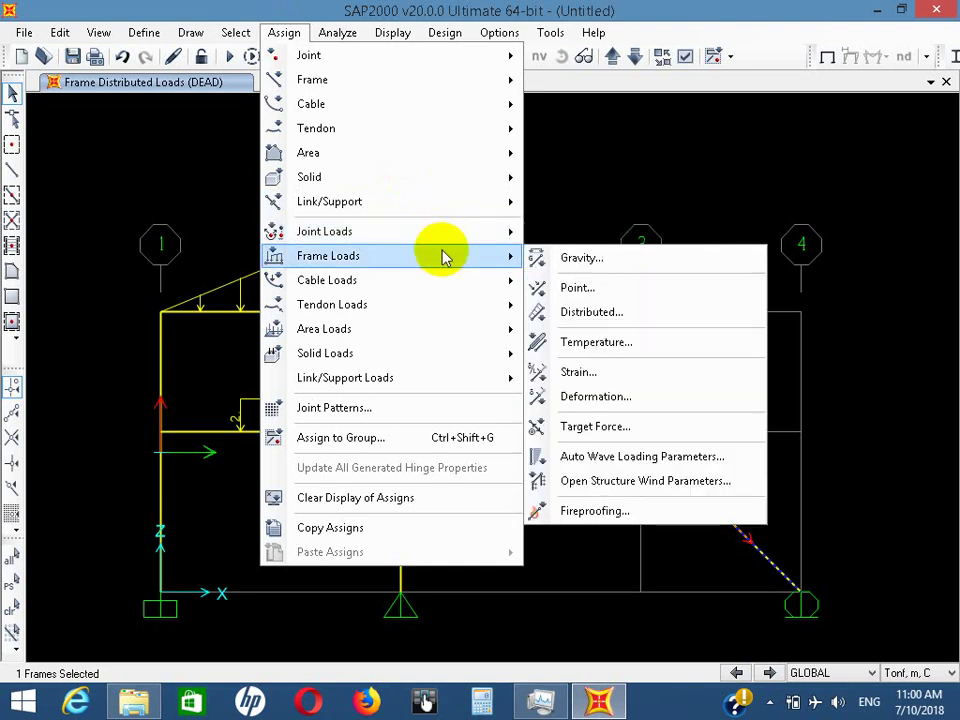
pyautogui.click(604, 296)
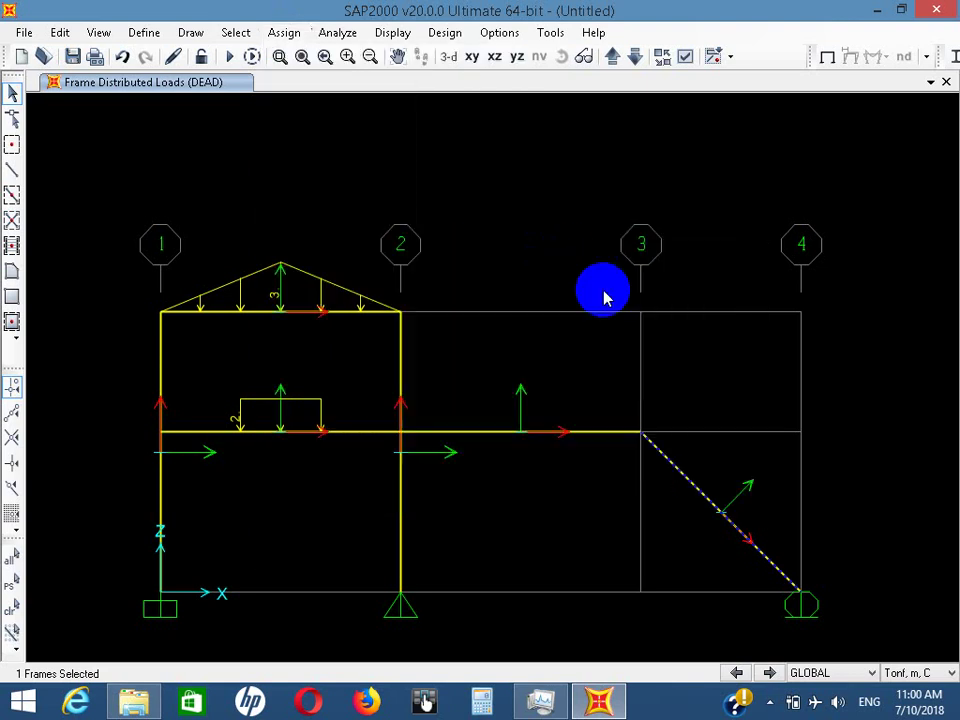
pyautogui.moveTo(497, 99); pyautogui.dragTo(403, 100)
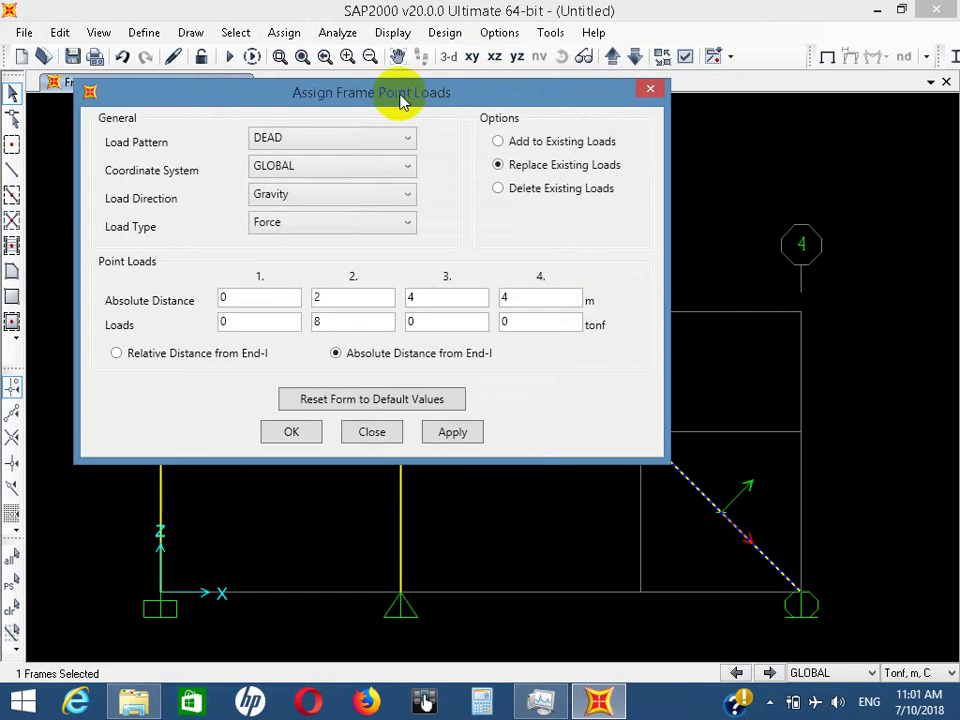
pyautogui.click(330, 172)
pyautogui.click(331, 207)
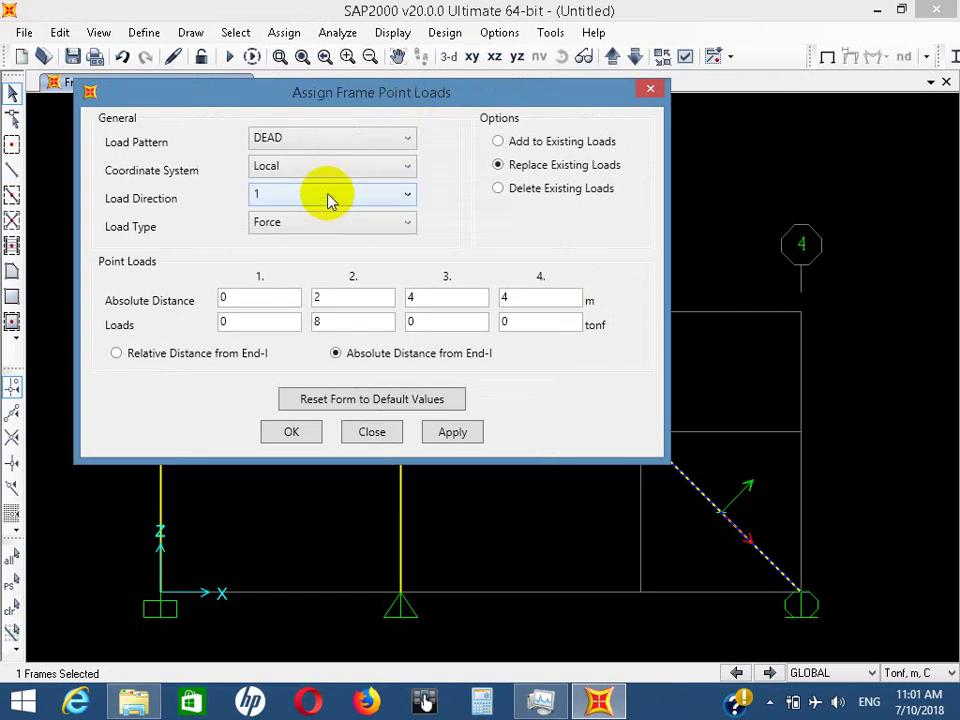
pyautogui.click(330, 200)
pyautogui.click(326, 235)
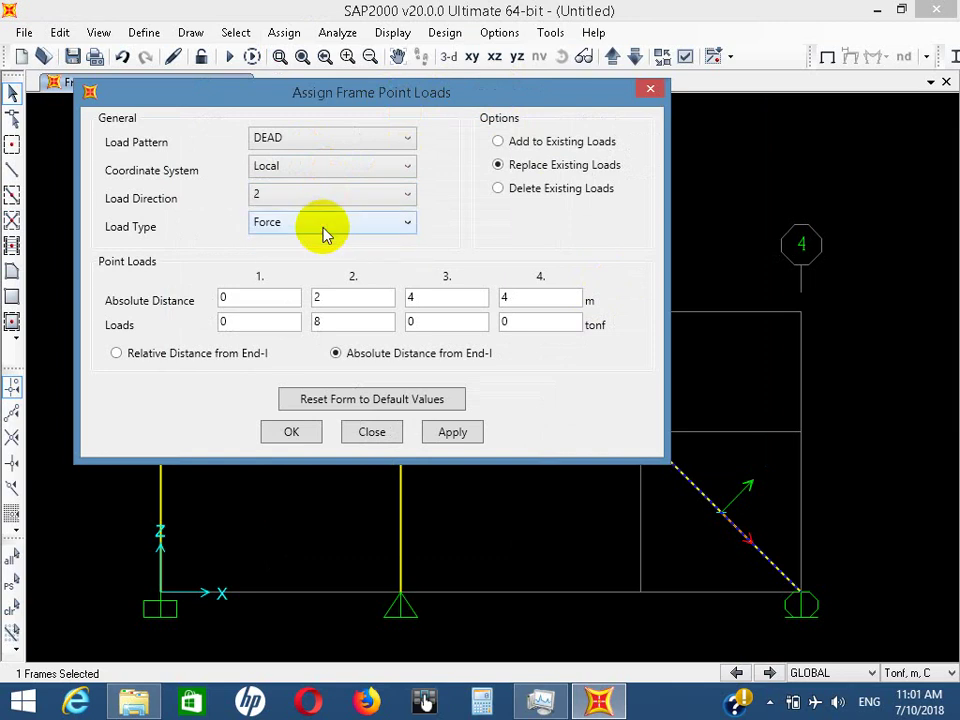
# Switch the inclined member's point load to relative distances from End-I and set the second point's distance to 0.5
pyautogui.click(253, 294)
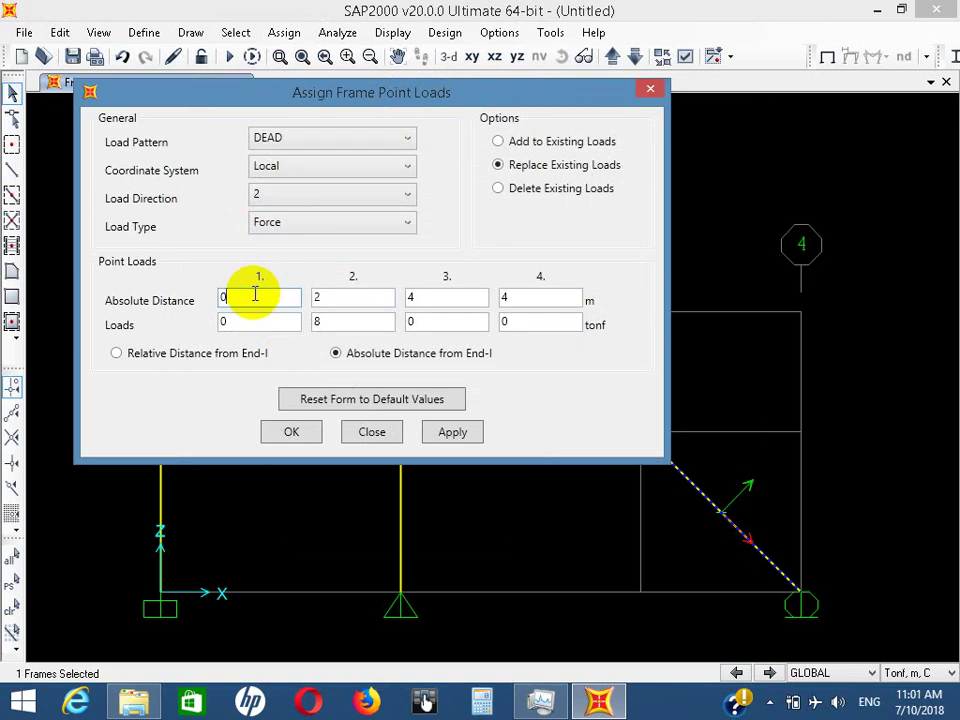
pyautogui.click(195, 353)
pyautogui.doubleClick(219, 296)
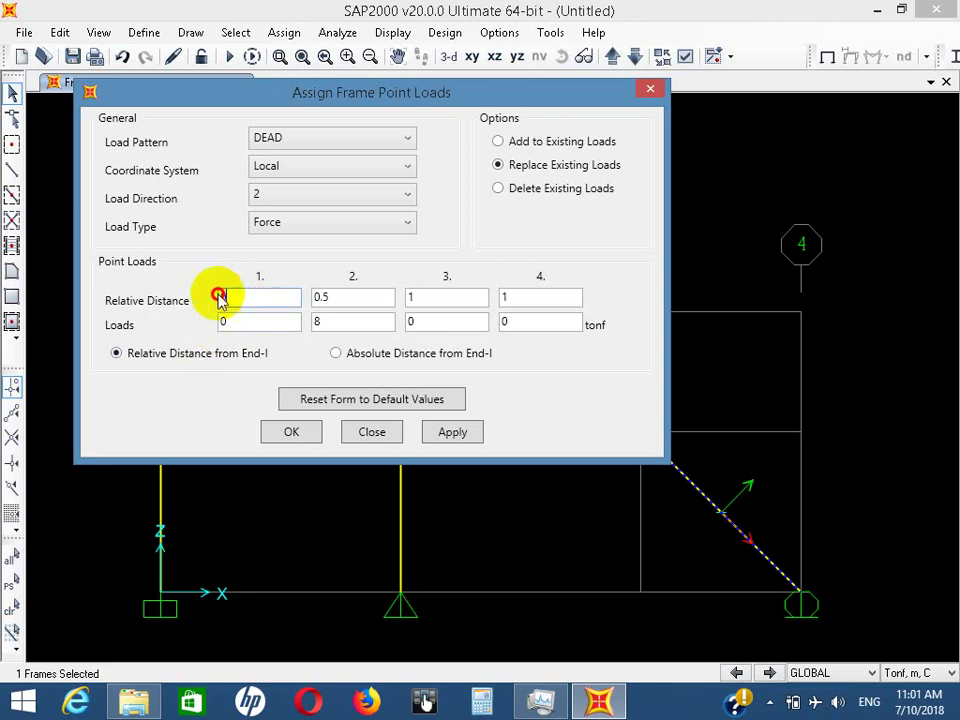
pyautogui.doubleClick(224, 321)
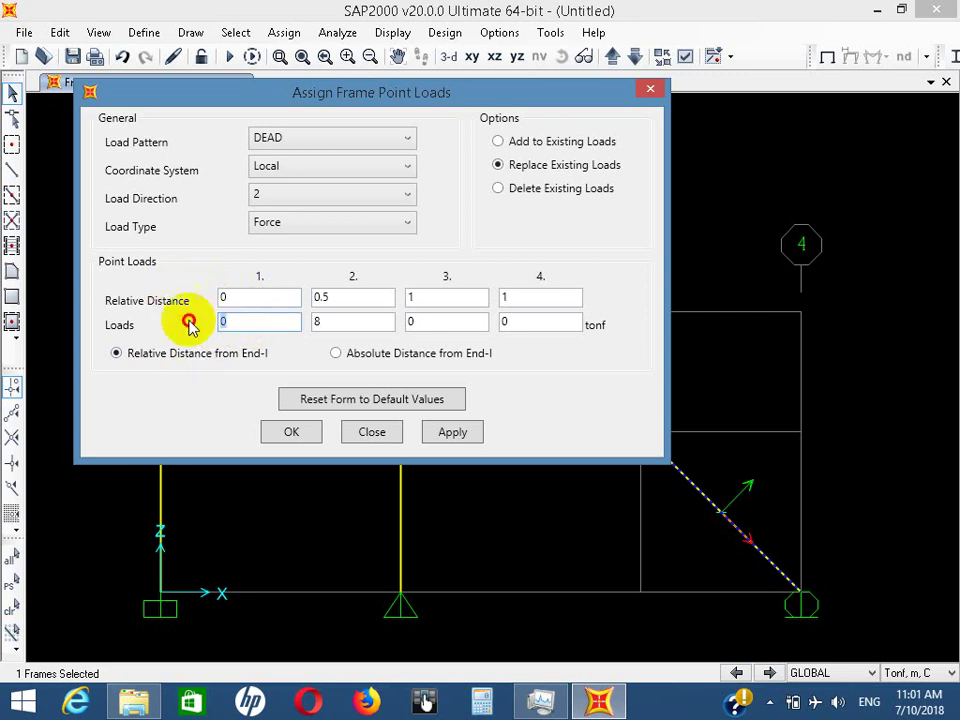
pyautogui.doubleClick(317, 297)
pyautogui.press('BackSpace')
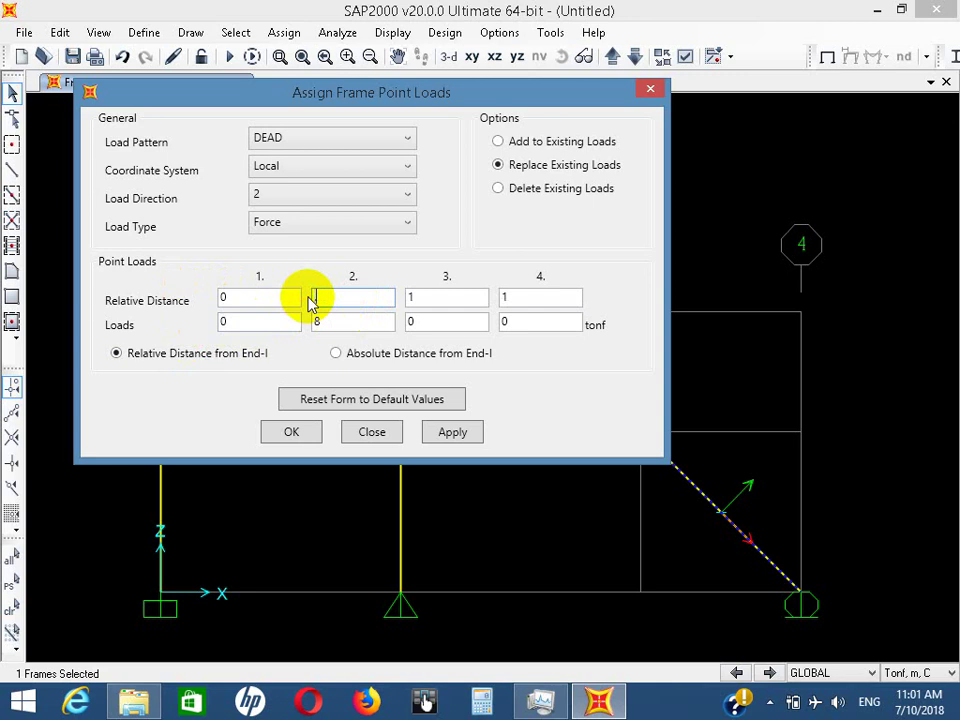
pyautogui.write('.5')
# Set the second point's load to -6 tonf and assign the point load to the inclined member
pyautogui.doubleClick(317, 321)
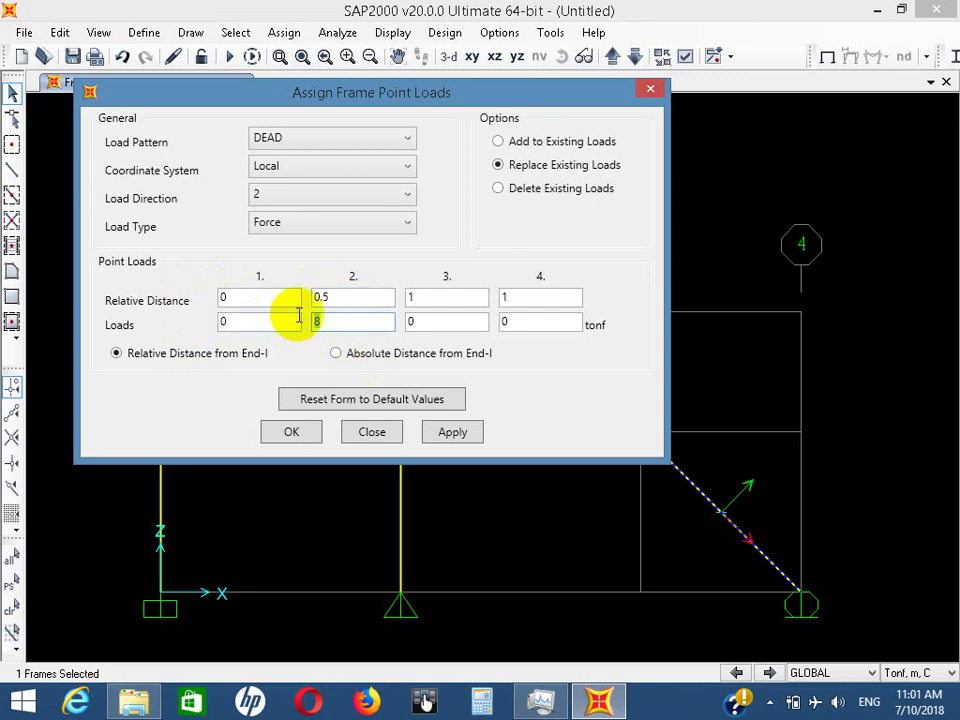
pyautogui.write('6')
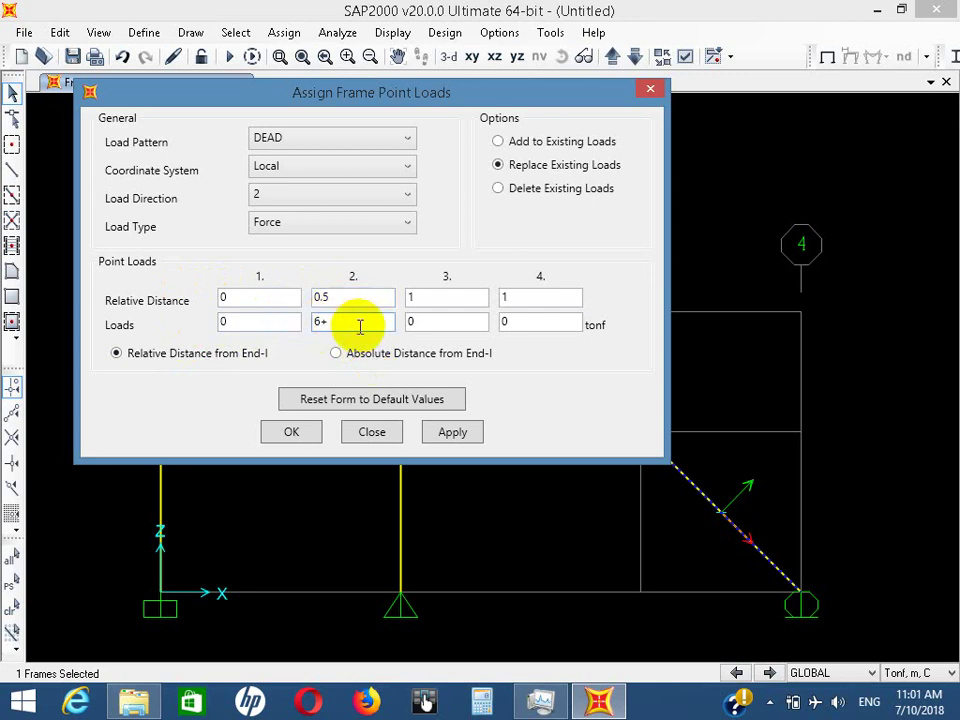
pyautogui.moveTo(326, 321); pyautogui.dragTo(291, 316)
pyautogui.write('-6')
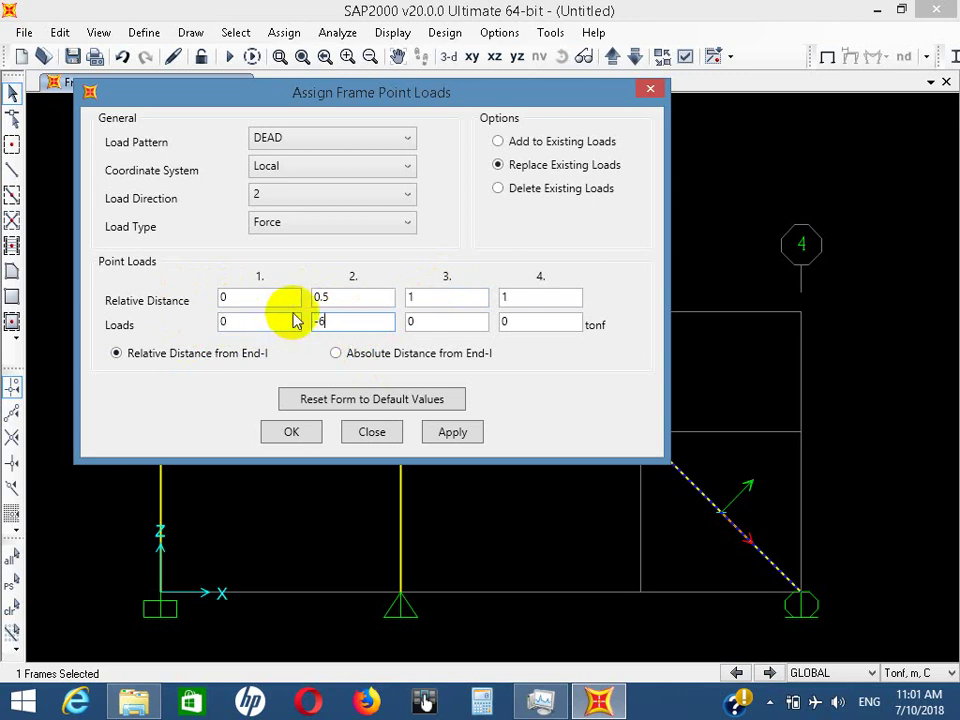
pyautogui.doubleClick(404, 300)
pyautogui.click(426, 319)
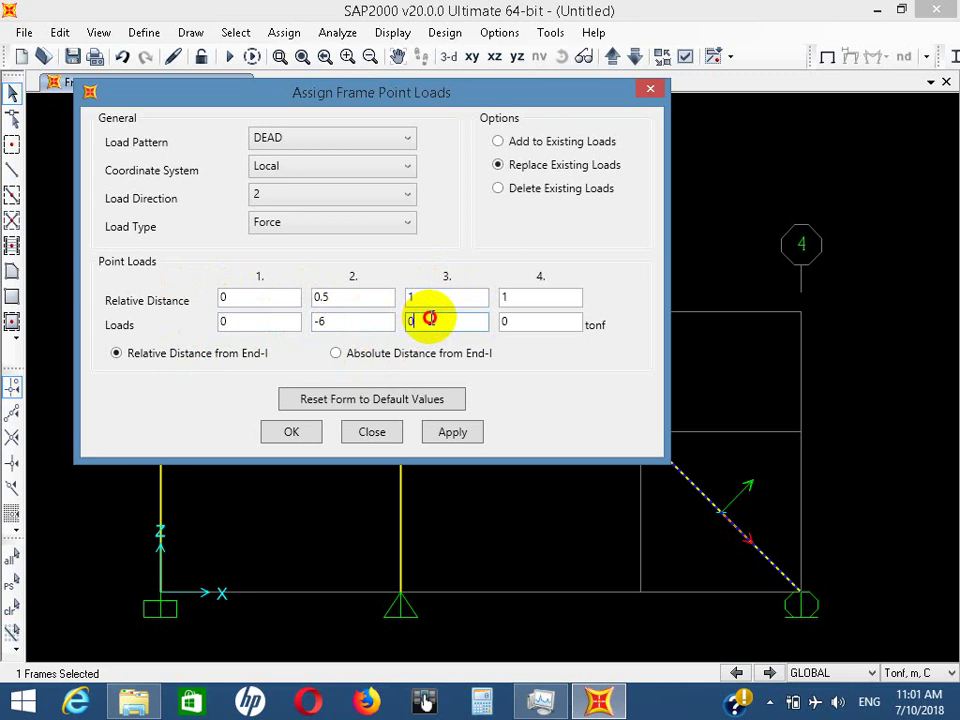
pyautogui.click(448, 436)
pyautogui.click(291, 434)
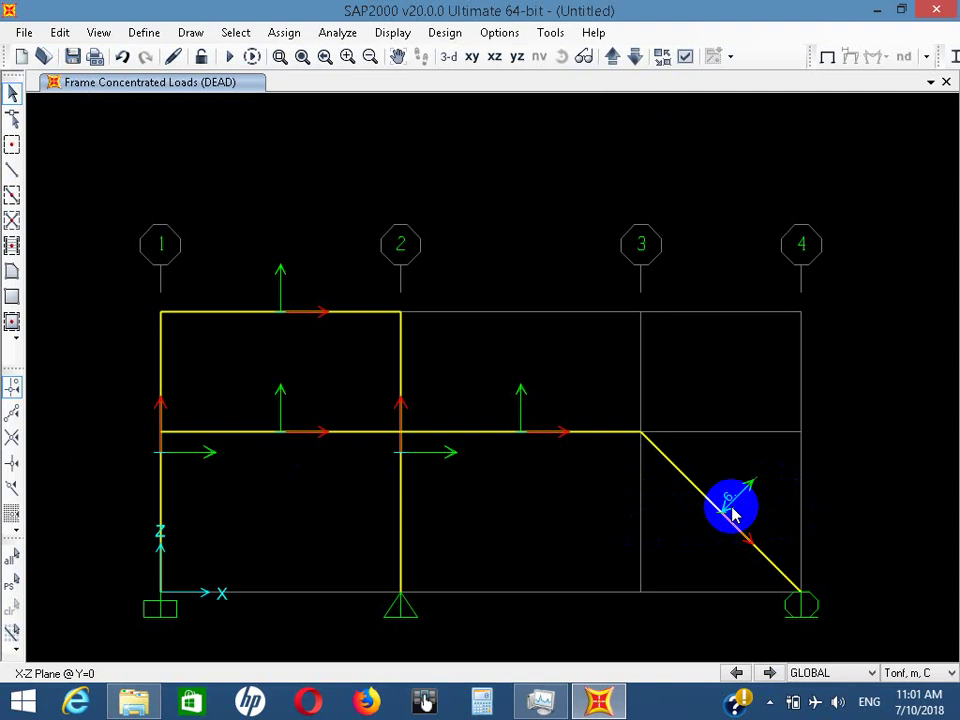
pyautogui.click(696, 553)
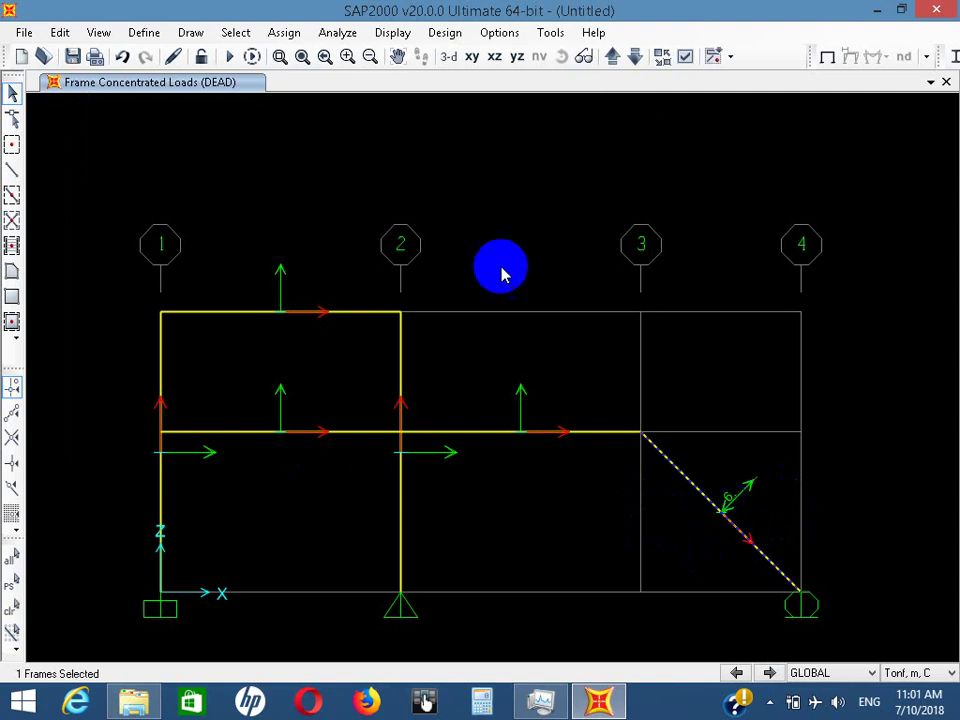
pyautogui.click(286, 32)
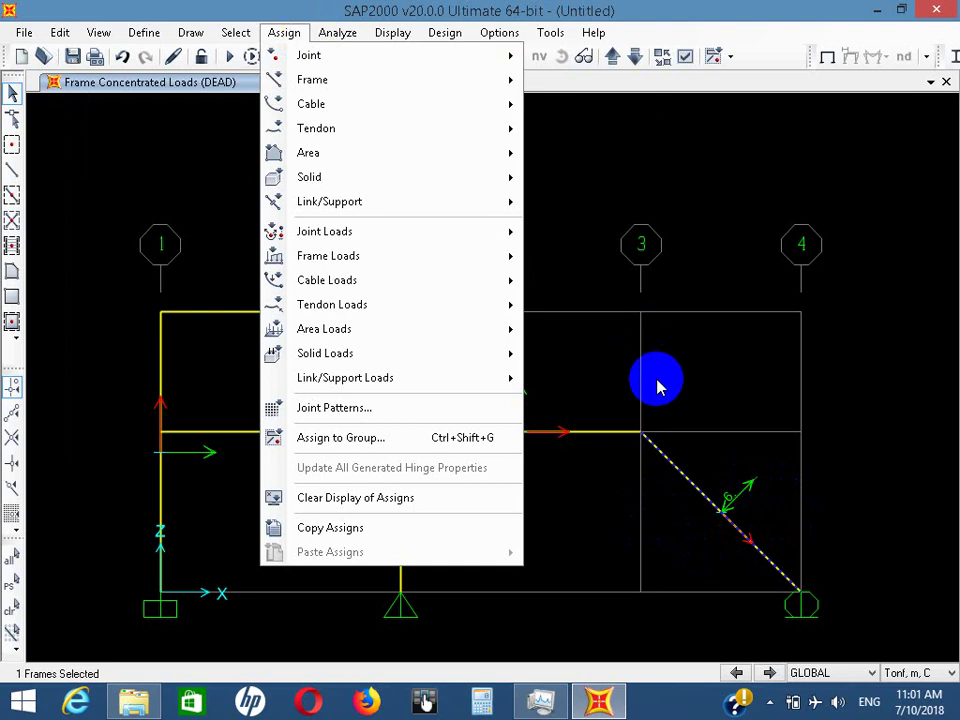
pyautogui.click(754, 495)
pyautogui.click(747, 487)
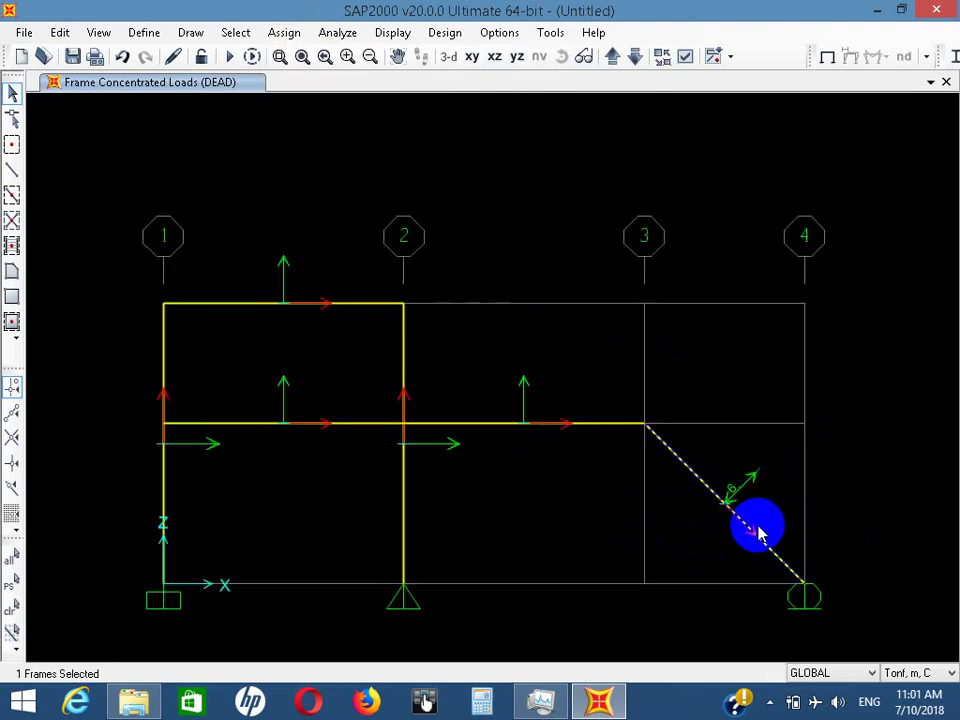
pyautogui.click(611, 154)
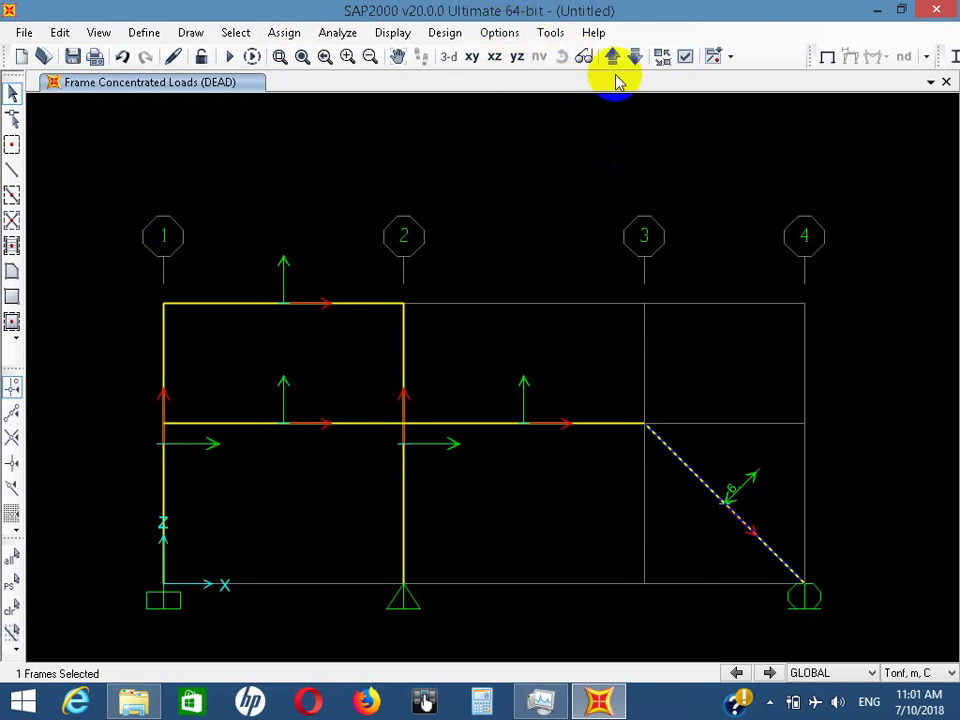
# Hide the local axes of the frames and clear the member selection
pyautogui.click(684, 57)
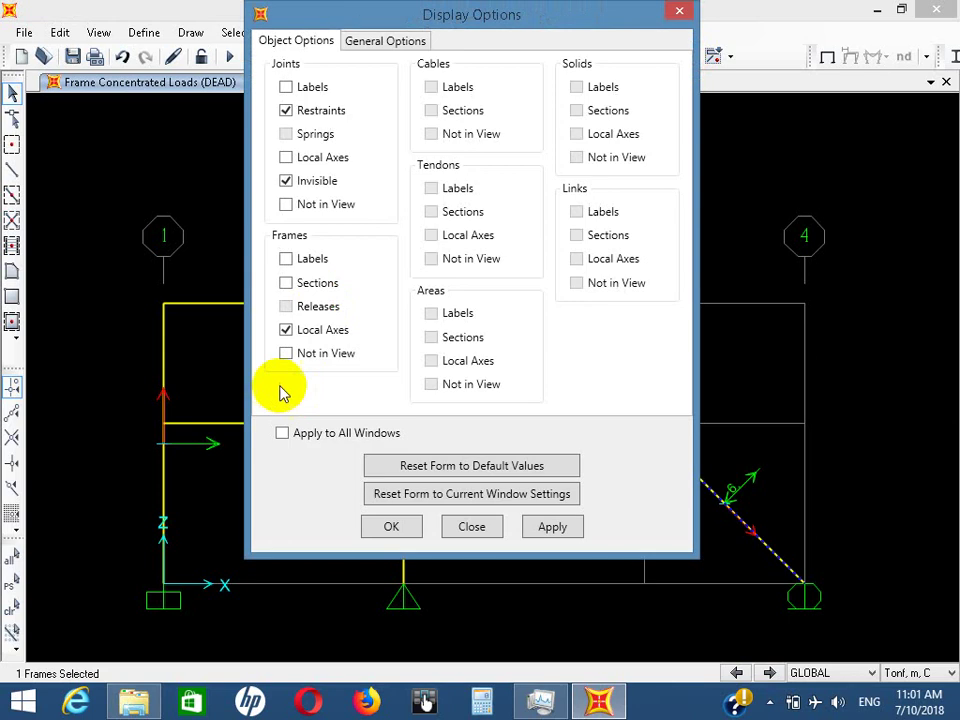
pyautogui.click(286, 330)
pyautogui.click(398, 530)
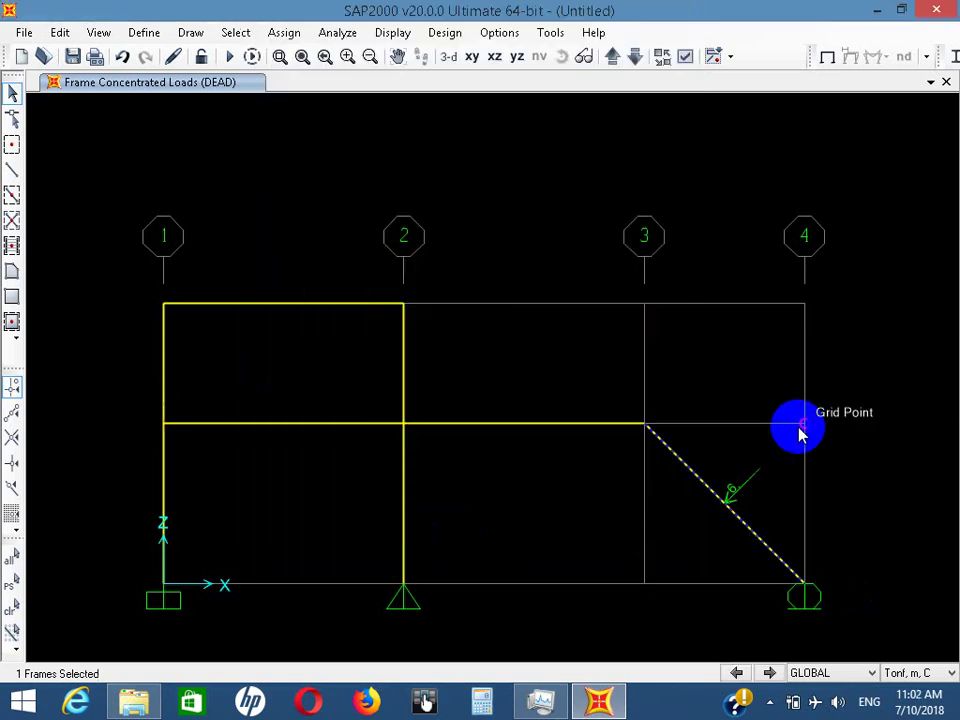
pyautogui.click(827, 434)
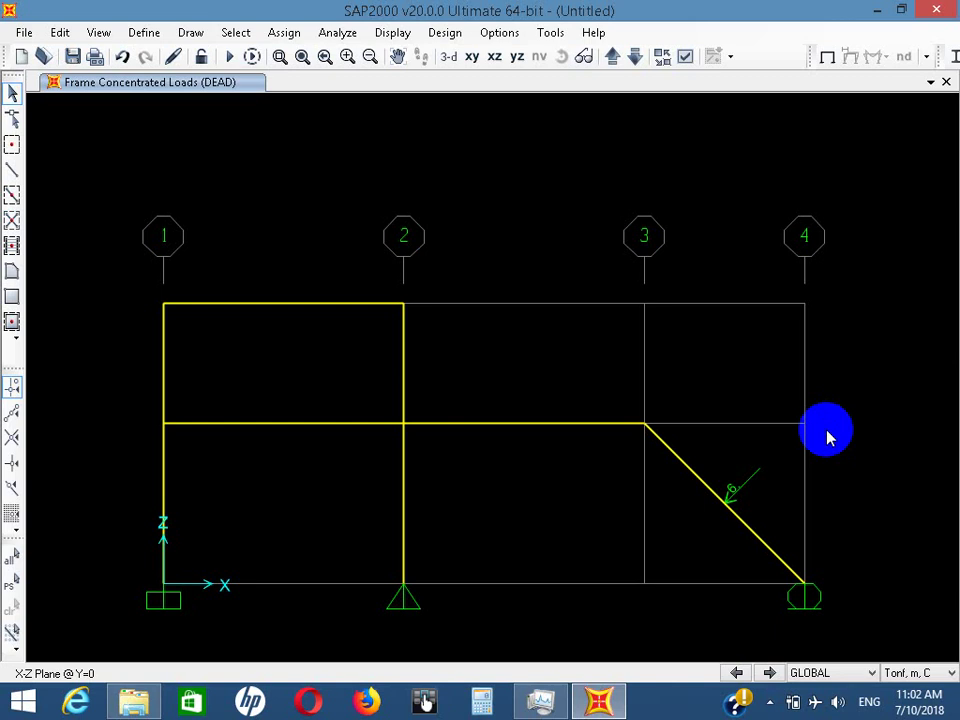
# Begin a frame point load on the column at grid line 1, using absolute distances from End-I
pyautogui.click(164, 376)
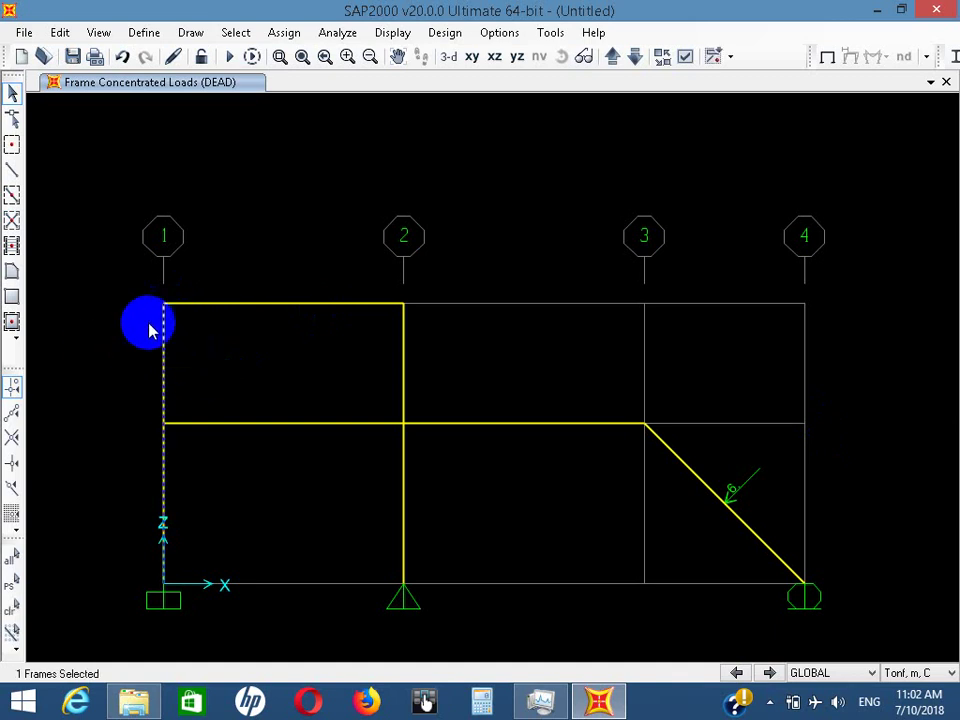
pyautogui.click(302, 33)
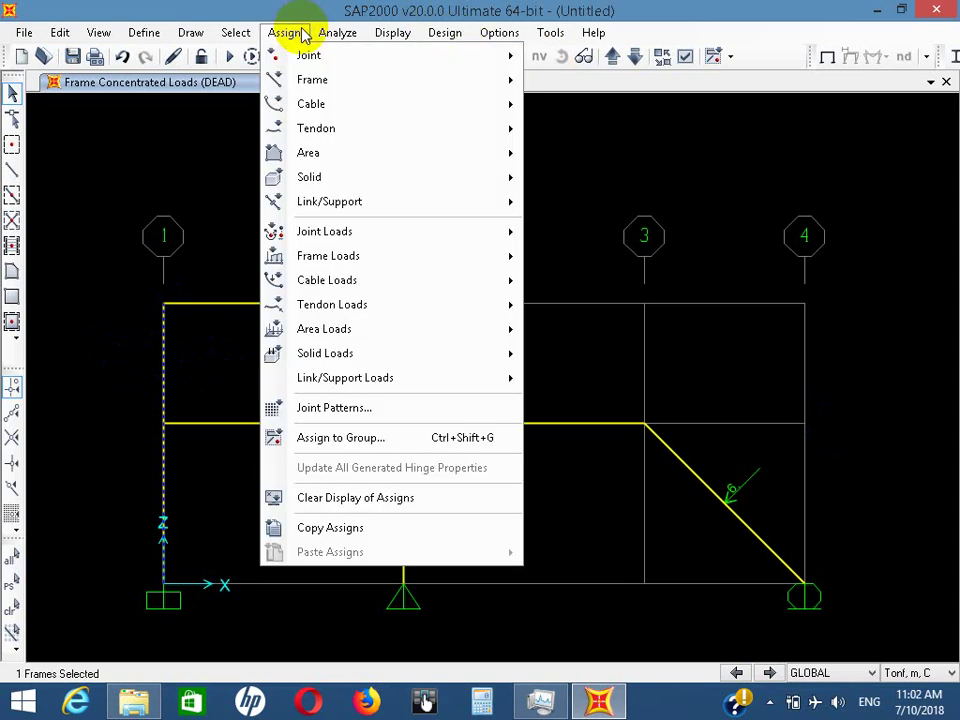
pyautogui.moveTo(422, 265)
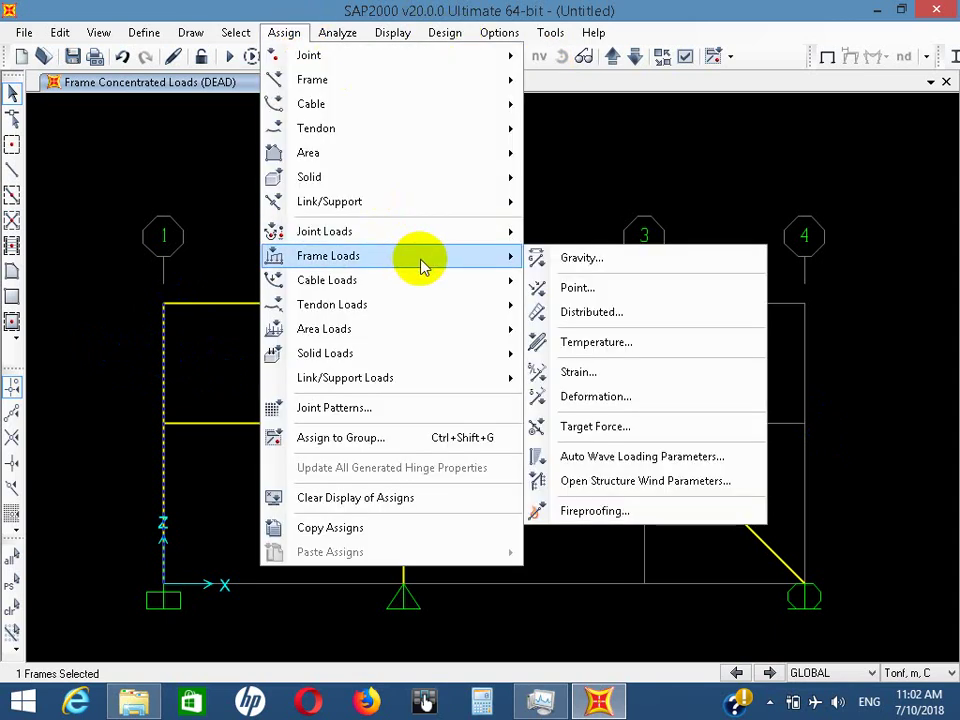
pyautogui.click(621, 287)
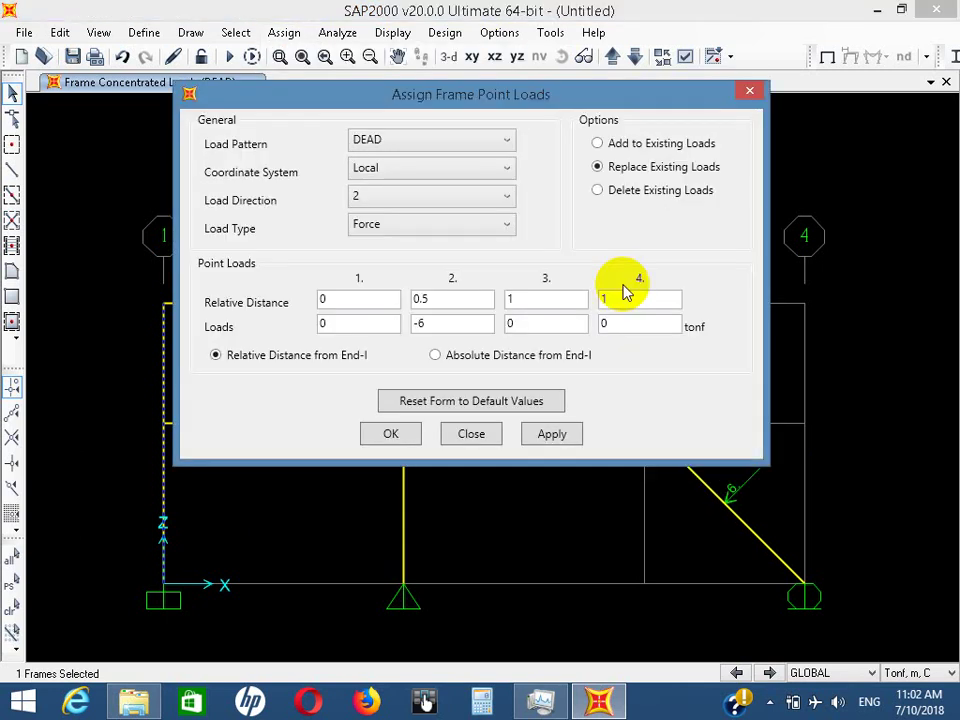
pyautogui.click(490, 360)
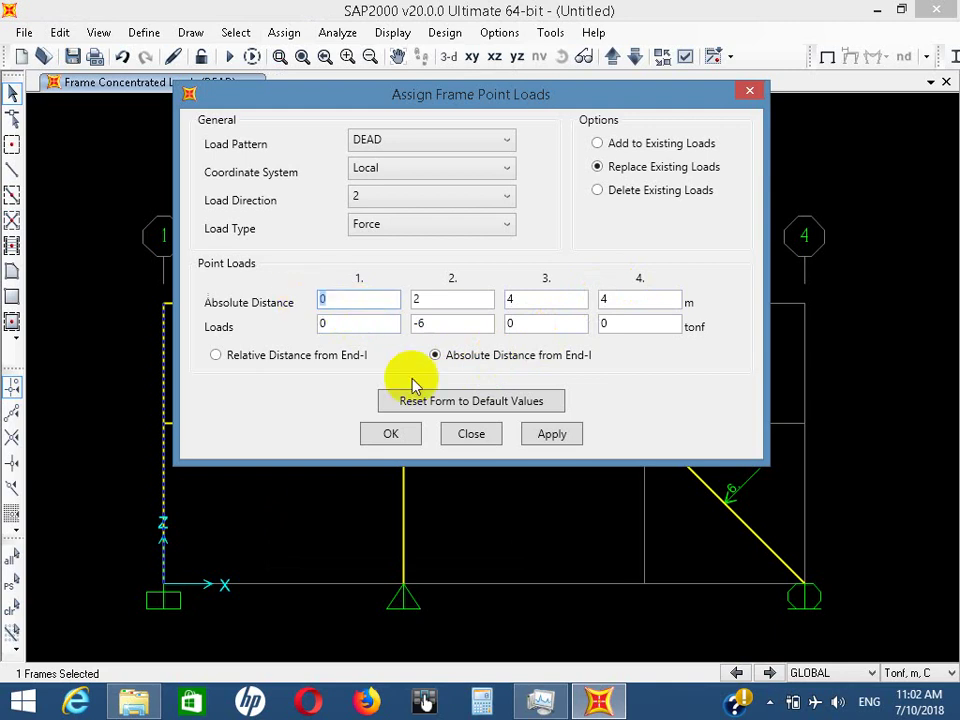
# Set the second point's absolute distance on the grid line 1 column to 5.5 m
pyautogui.click(307, 313)
pyautogui.click(421, 298)
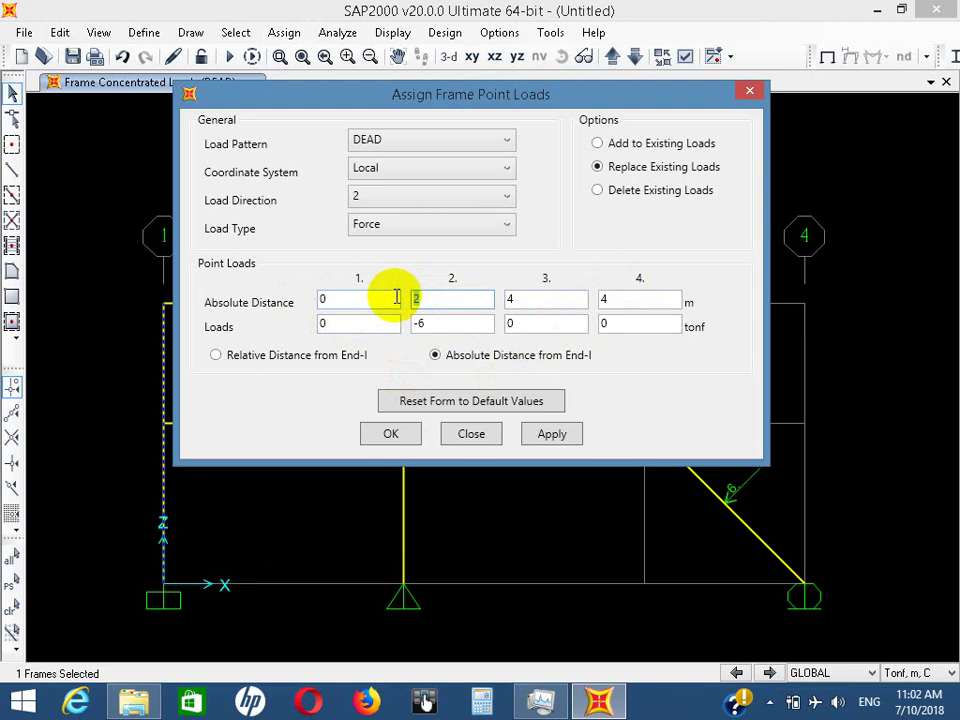
pyautogui.click(154, 418)
pyautogui.click(172, 408)
pyautogui.click(154, 316)
pyautogui.click(164, 360)
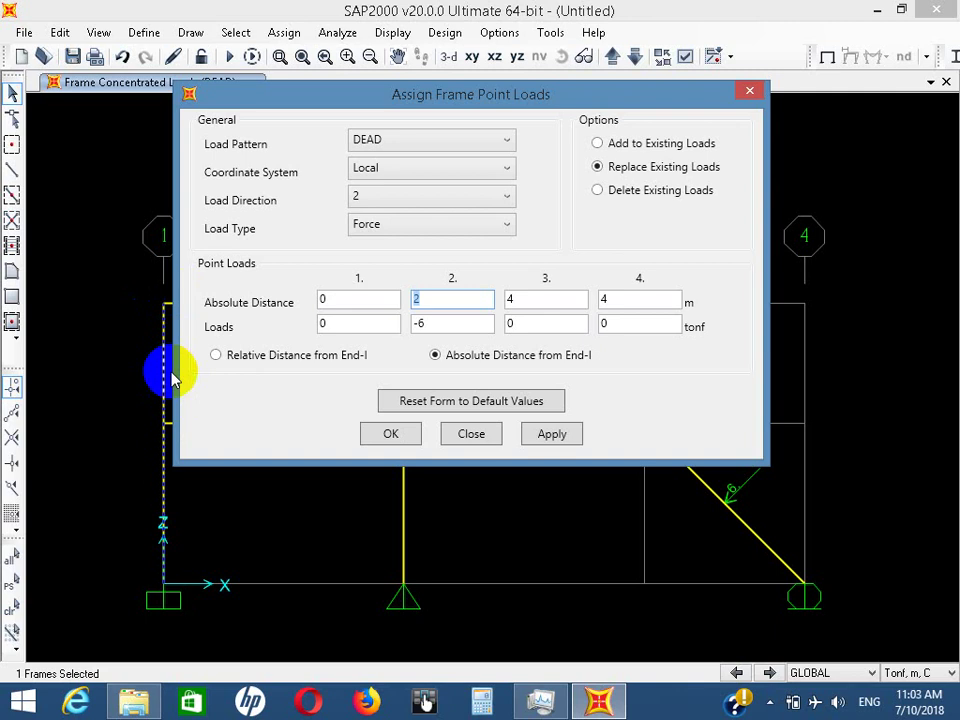
pyautogui.write('5.5')
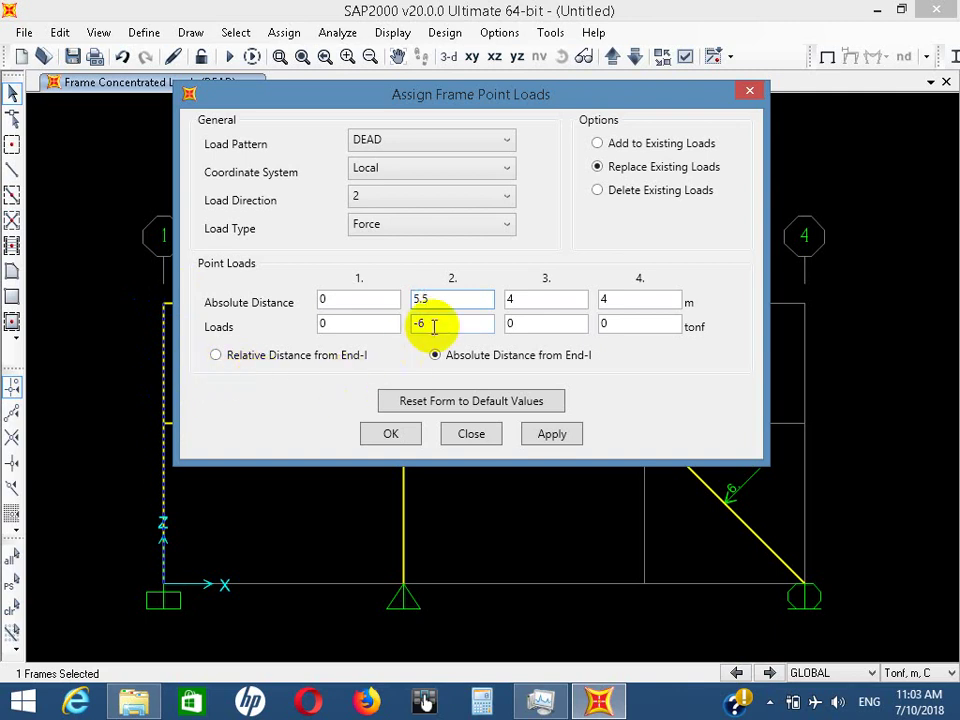
pyautogui.moveTo(418, 322); pyautogui.dragTo(410, 325)
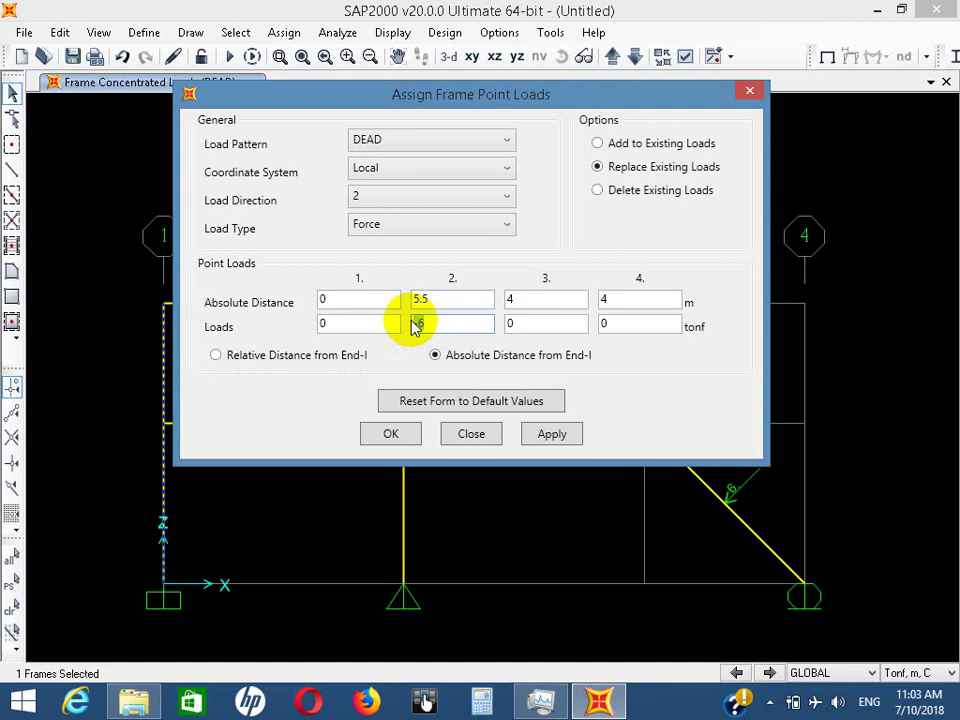
pyautogui.click(416, 170)
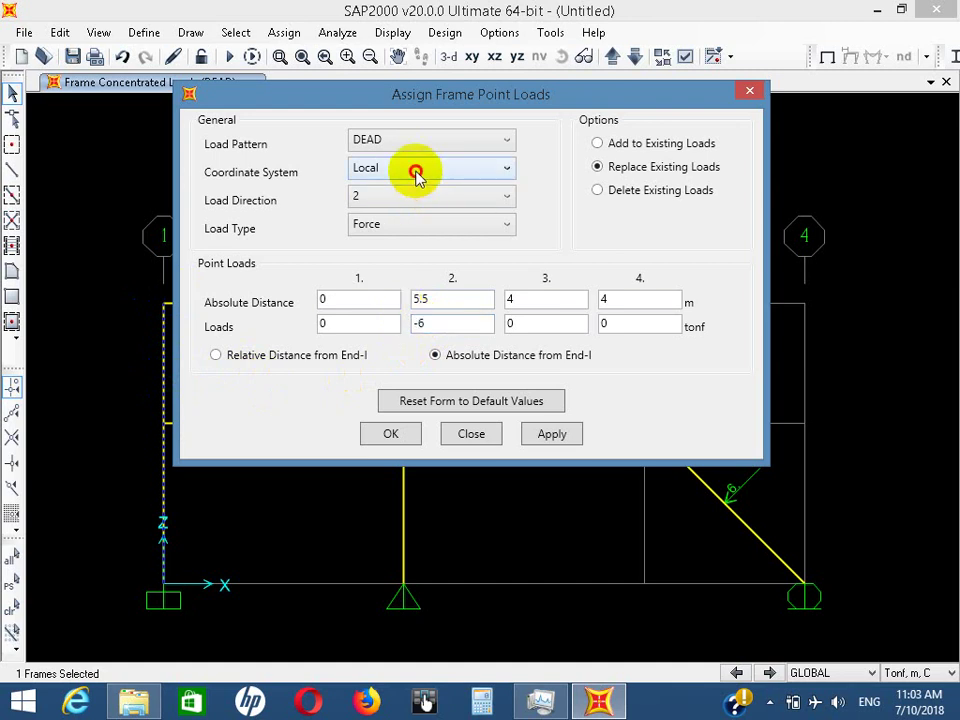
pyautogui.click(404, 190)
pyautogui.click(405, 198)
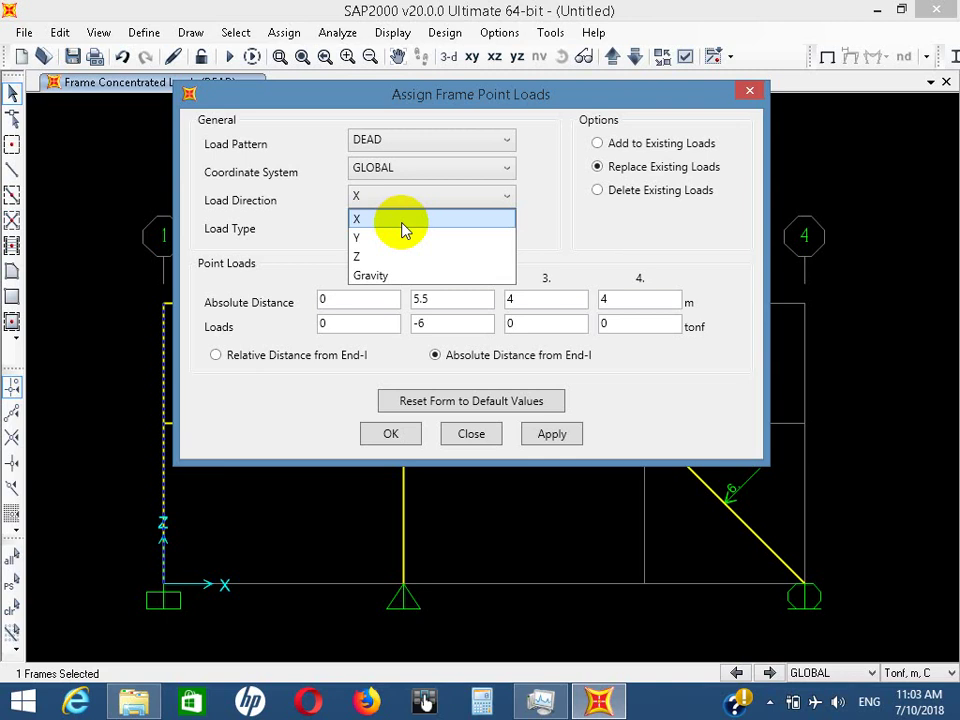
pyautogui.click(405, 172)
pyautogui.click(418, 196)
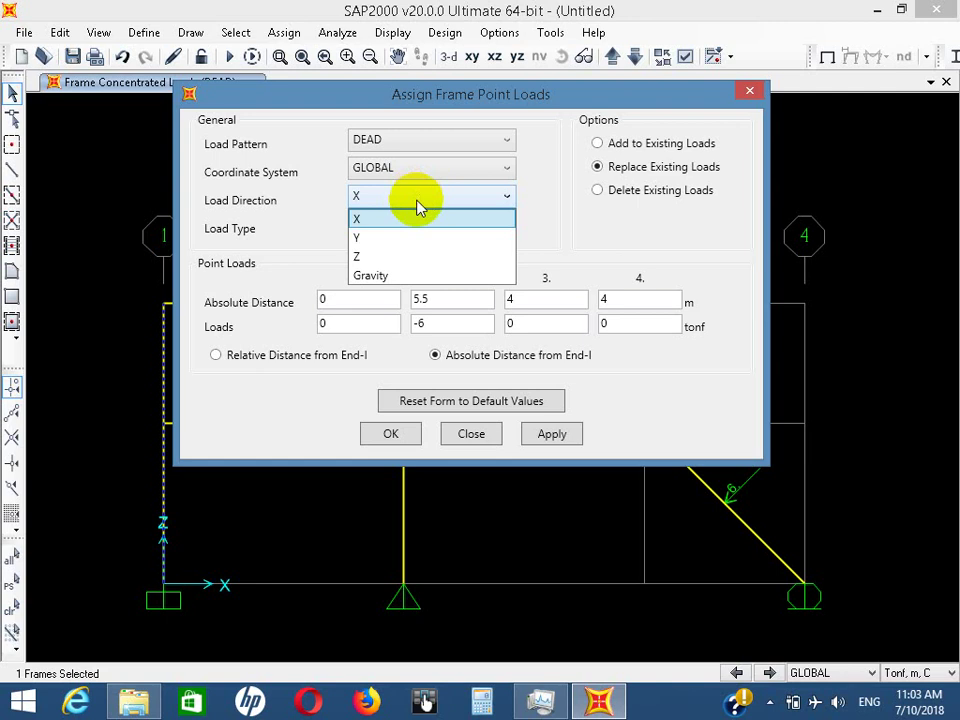
pyautogui.click(411, 192)
pyautogui.click(411, 178)
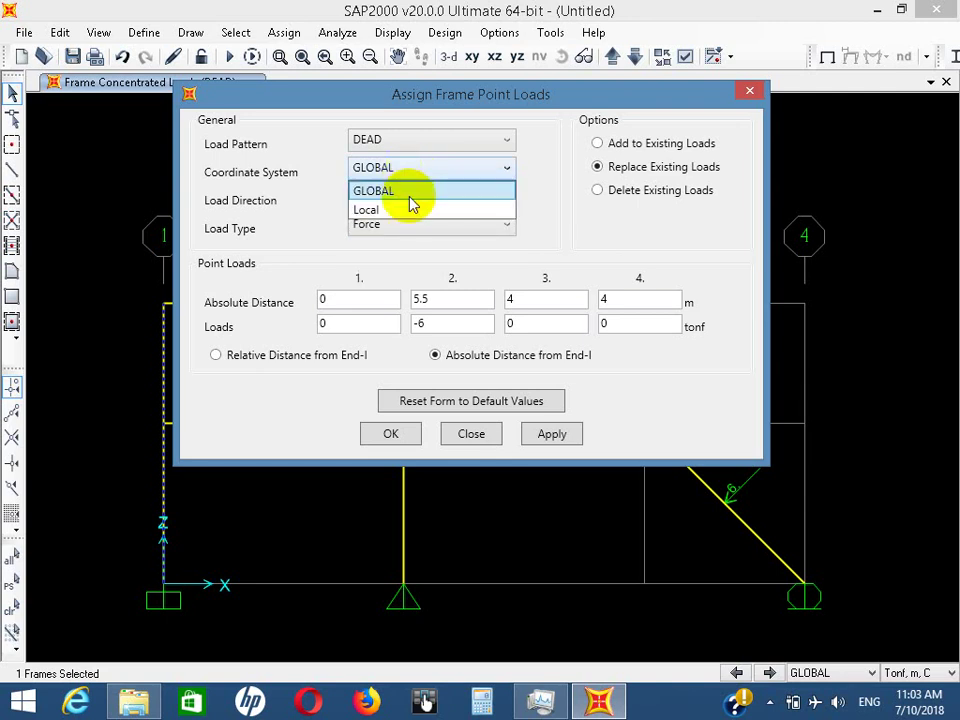
pyautogui.click(420, 210)
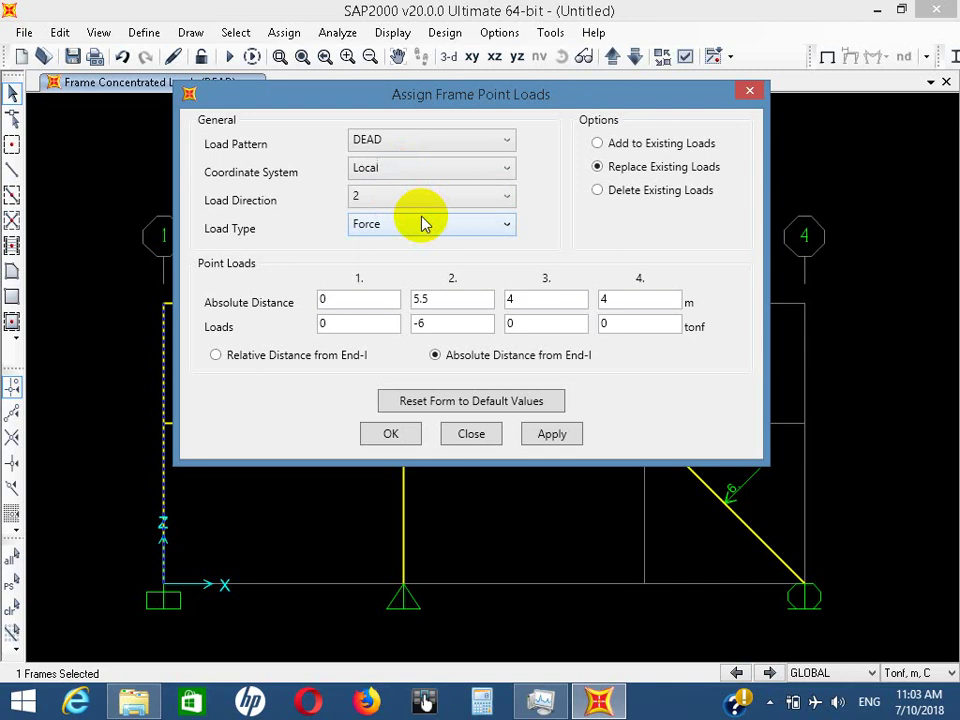
# Set the column's point load to the GLOBAL coordinate system, direction X, with 5 tonf at the second point
pyautogui.click(416, 167)
pyautogui.click(409, 186)
pyautogui.click(405, 195)
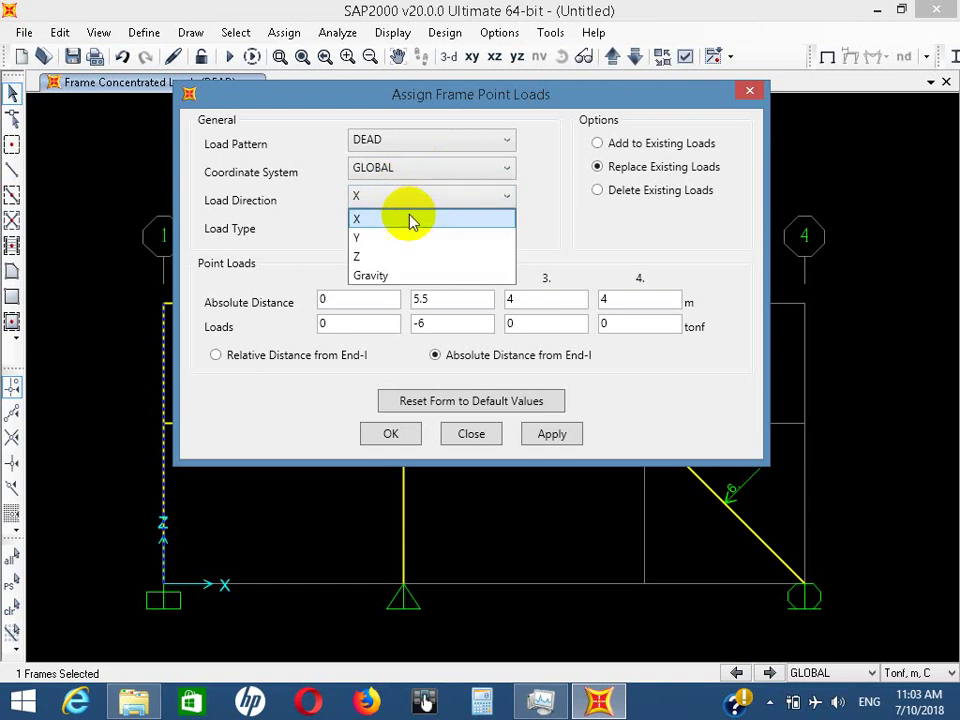
pyautogui.click(411, 214)
pyautogui.moveTo(450, 324); pyautogui.dragTo(404, 333)
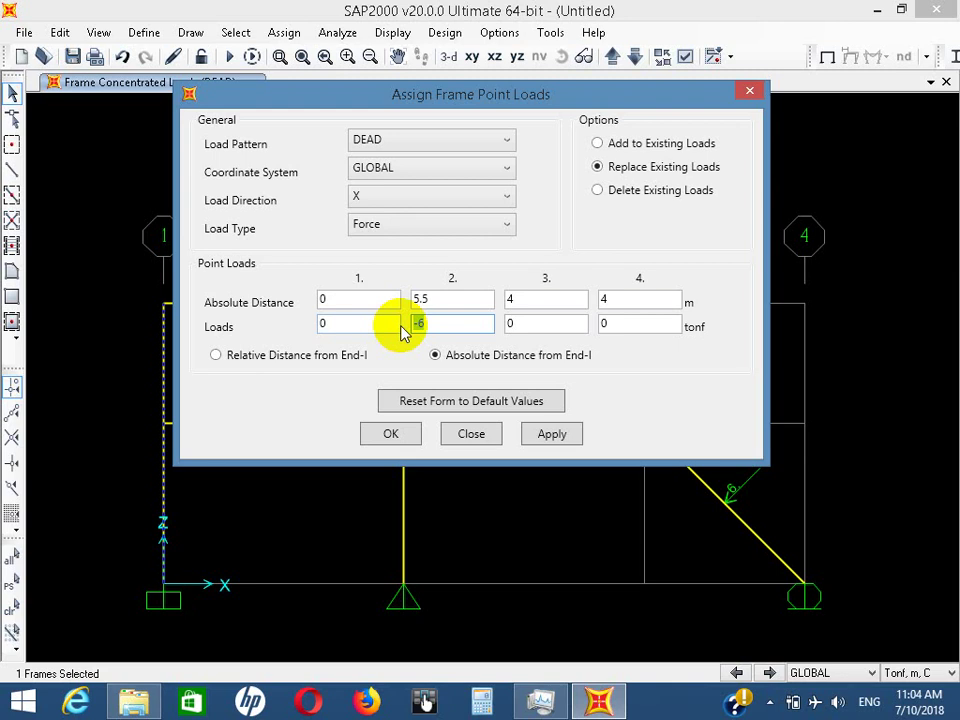
pyautogui.write('5')
# Set the absolute distances of the third and fourth points to 7 m, keeping their loads at 0 tonf
pyautogui.click(548, 300)
pyautogui.doubleClick(548, 300)
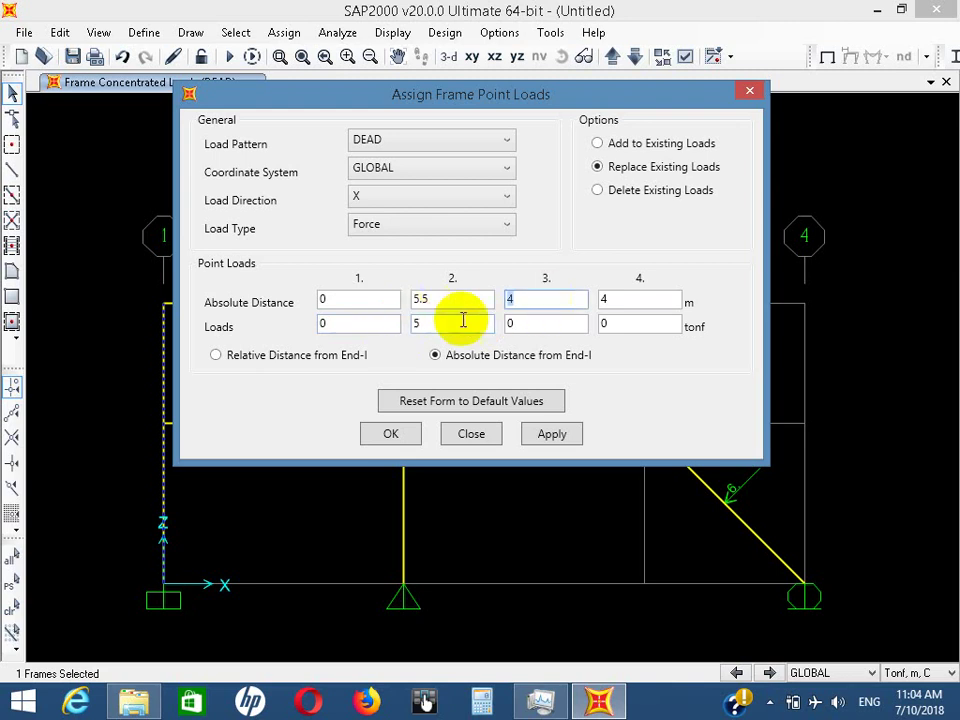
pyautogui.write('7')
pyautogui.doubleClick(611, 299)
pyautogui.write('7')
pyautogui.click(622, 330)
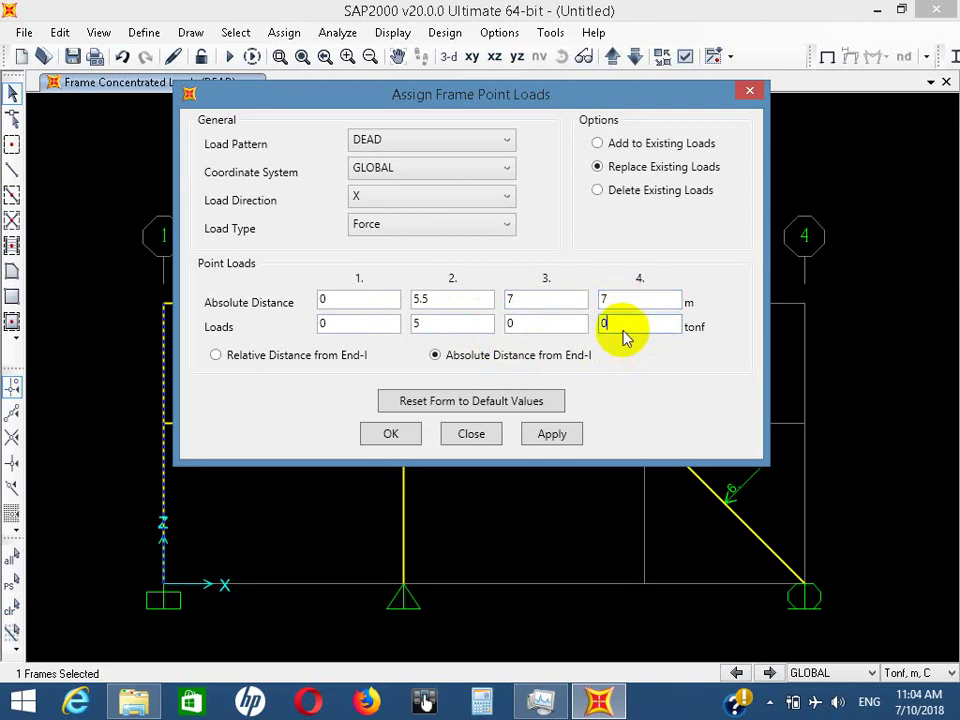
pyautogui.click(573, 326)
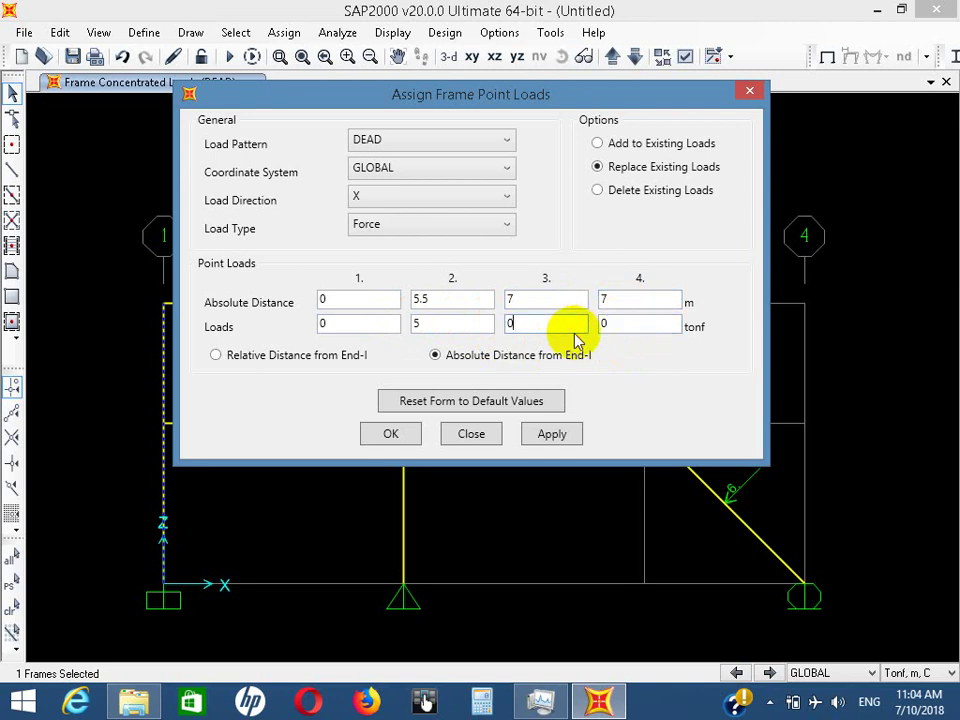
# Apply the point load to the column at grid line 1, and select the middle-level beam between grid lines 2 and 3
pyautogui.click(556, 437)
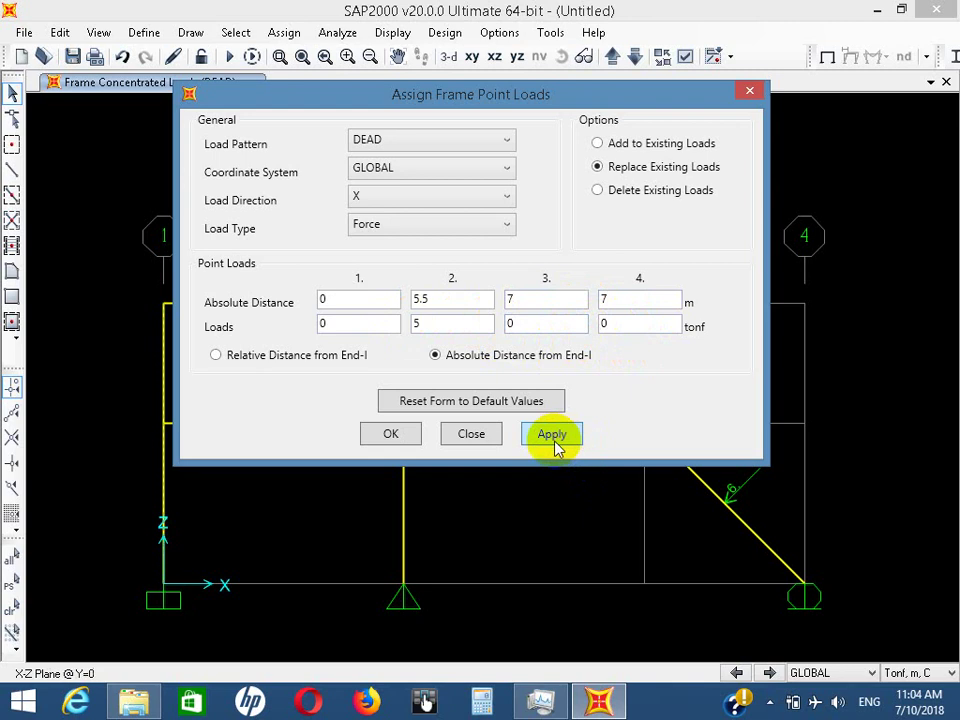
pyautogui.click(389, 436)
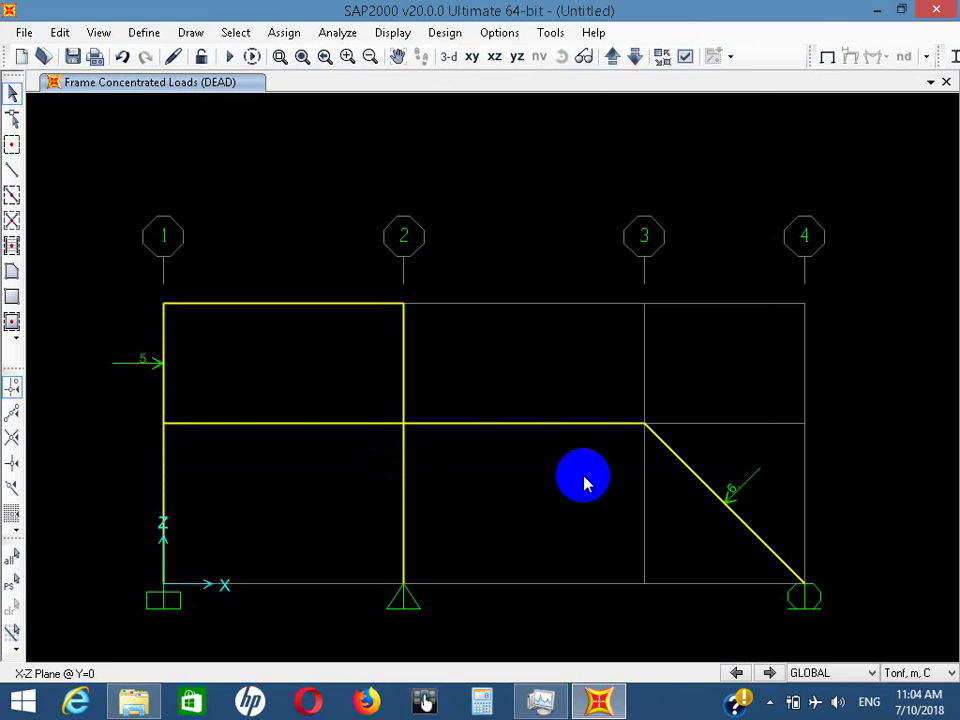
pyautogui.click(543, 423)
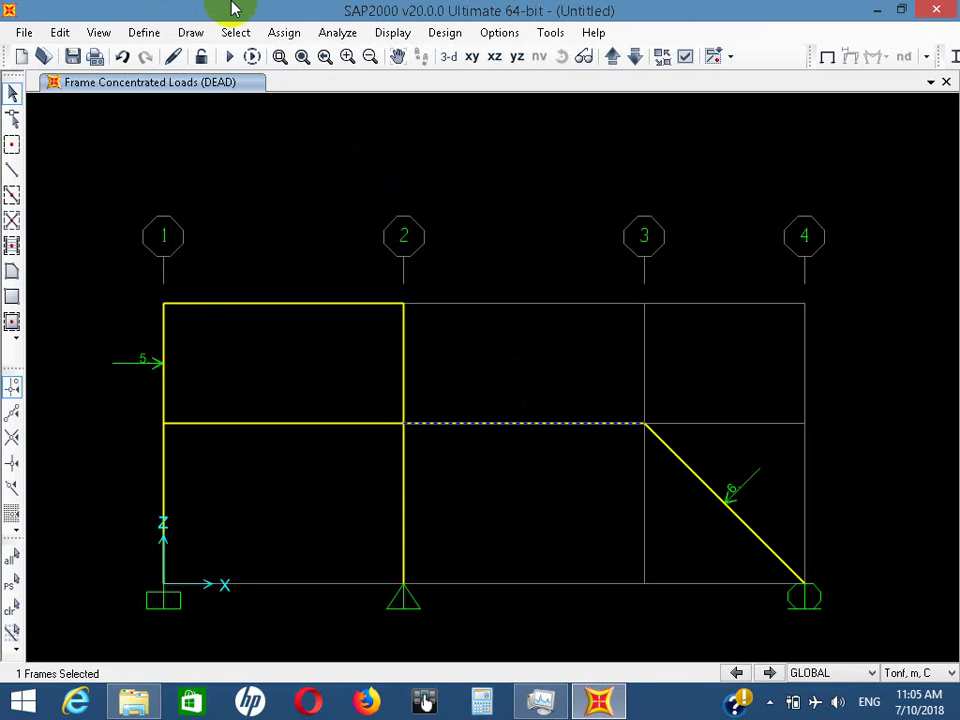
pyautogui.click(285, 32)
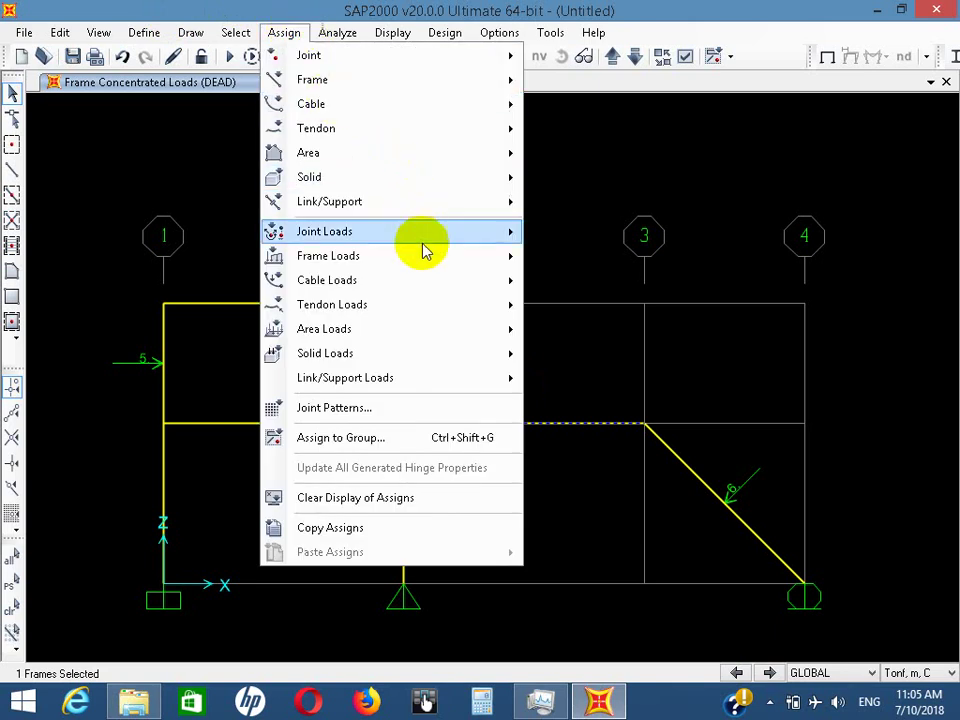
pyautogui.moveTo(429, 256)
pyautogui.click(647, 313)
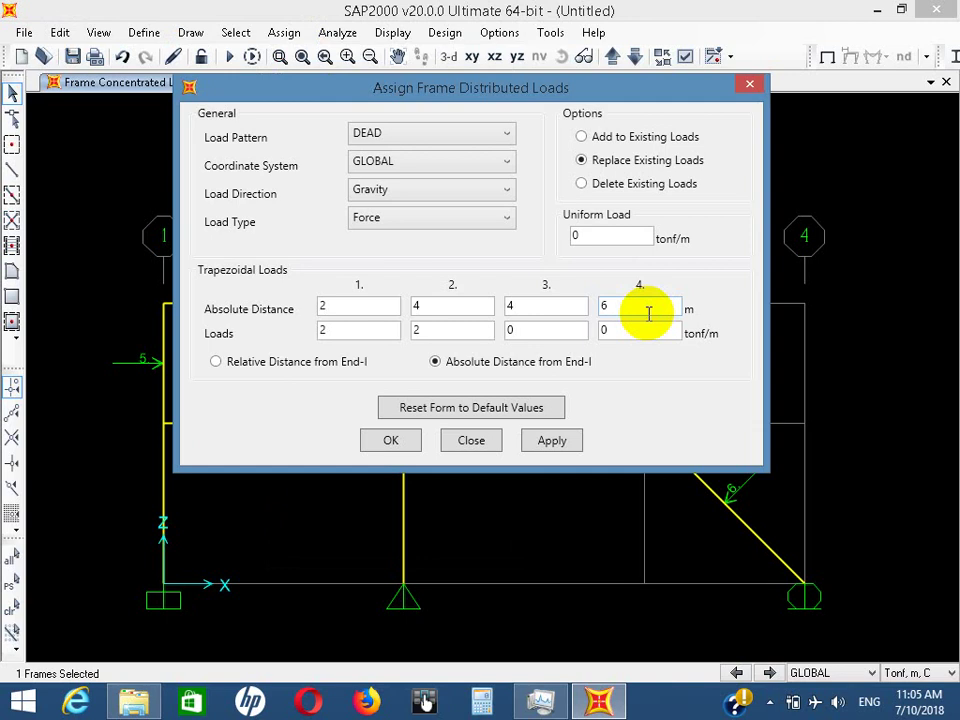
pyautogui.click(471, 440)
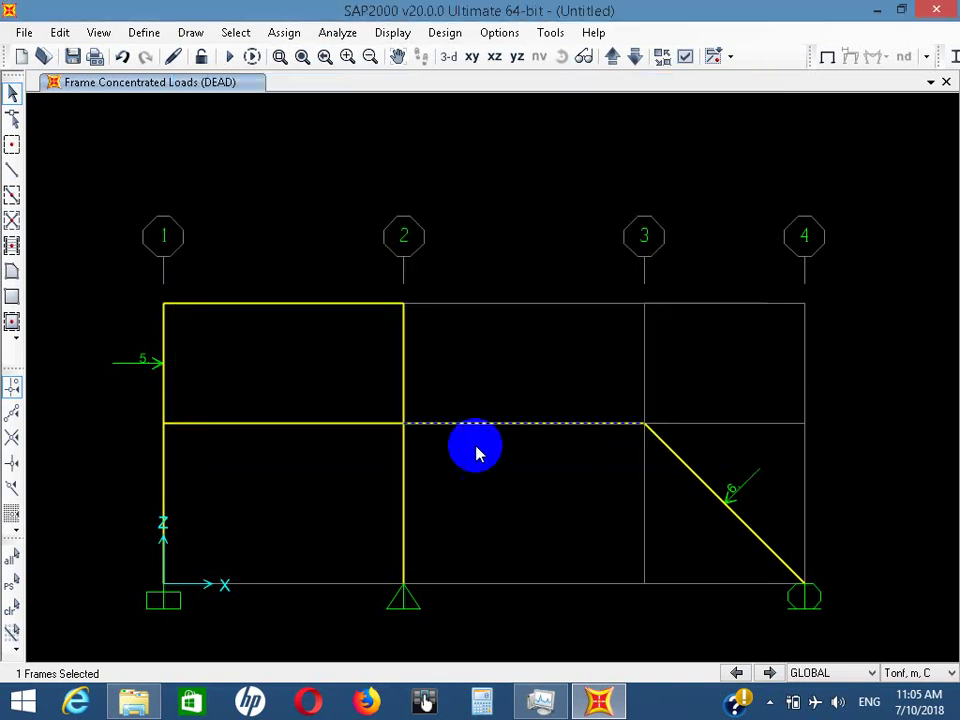
# Begin a frame point load assignment on the selected beam between grid lines 2 and 3
pyautogui.click(280, 33)
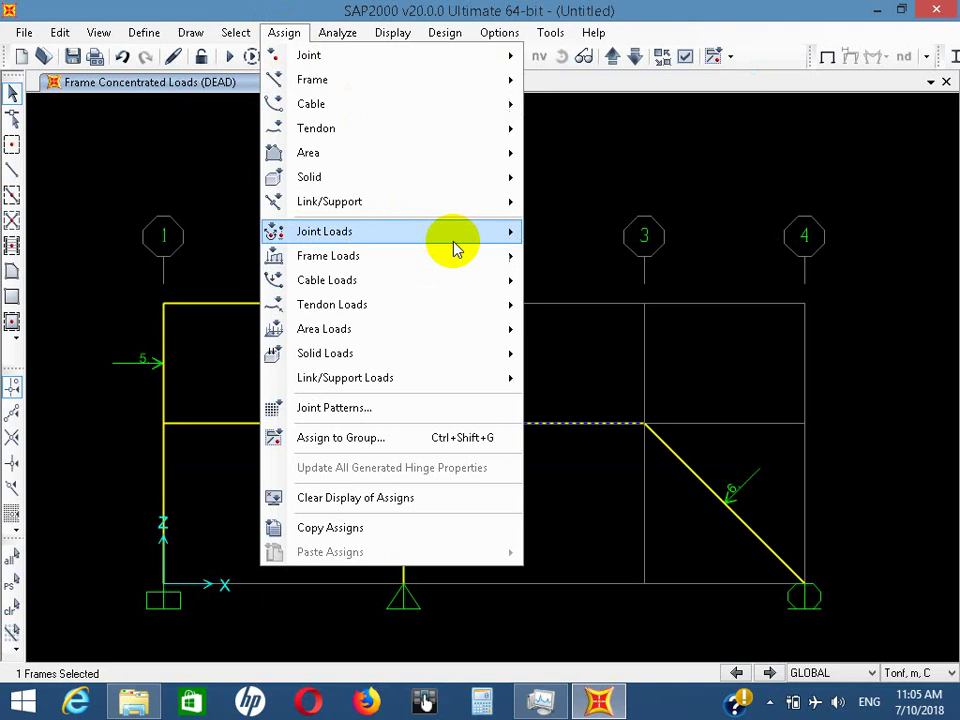
pyautogui.moveTo(478, 256)
pyautogui.click(575, 284)
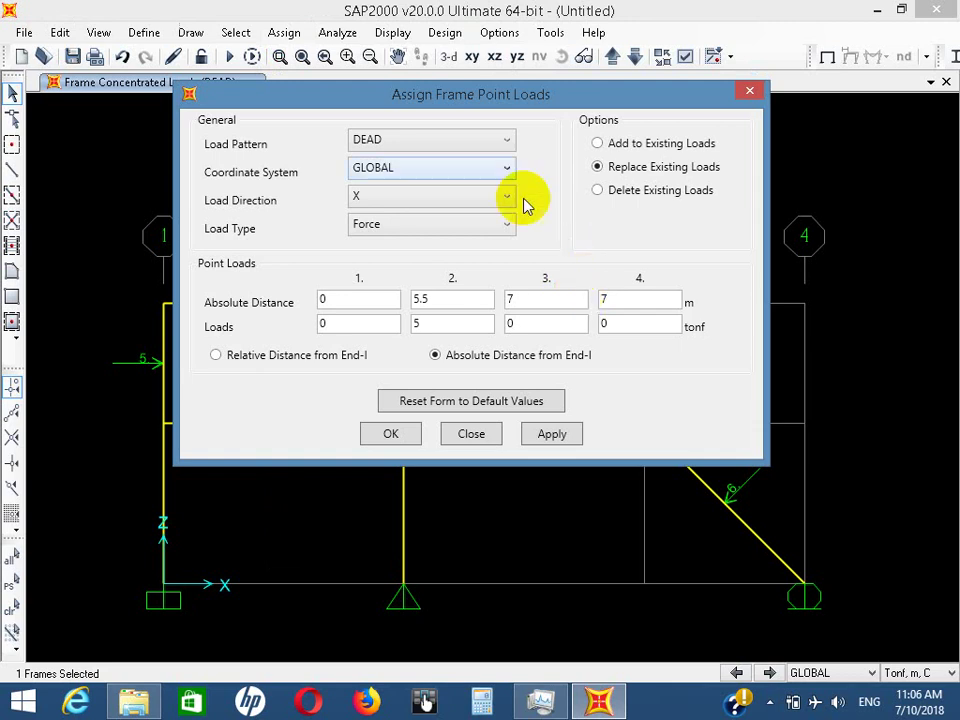
# Set the frame point load direction to global Y and the load type to Moment
pyautogui.click(396, 195)
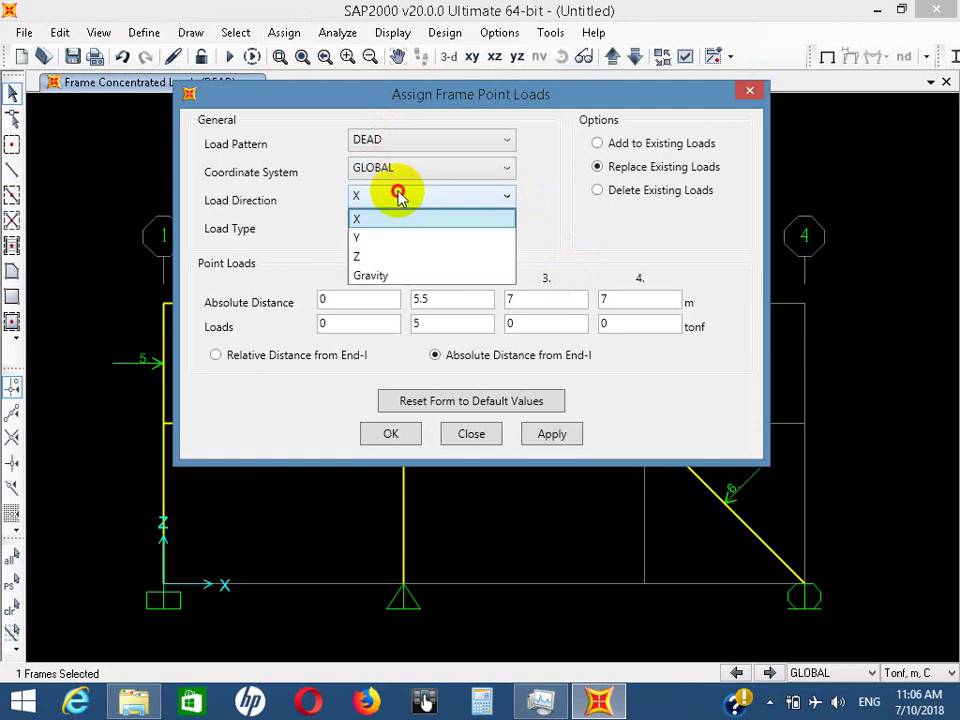
pyautogui.click(383, 241)
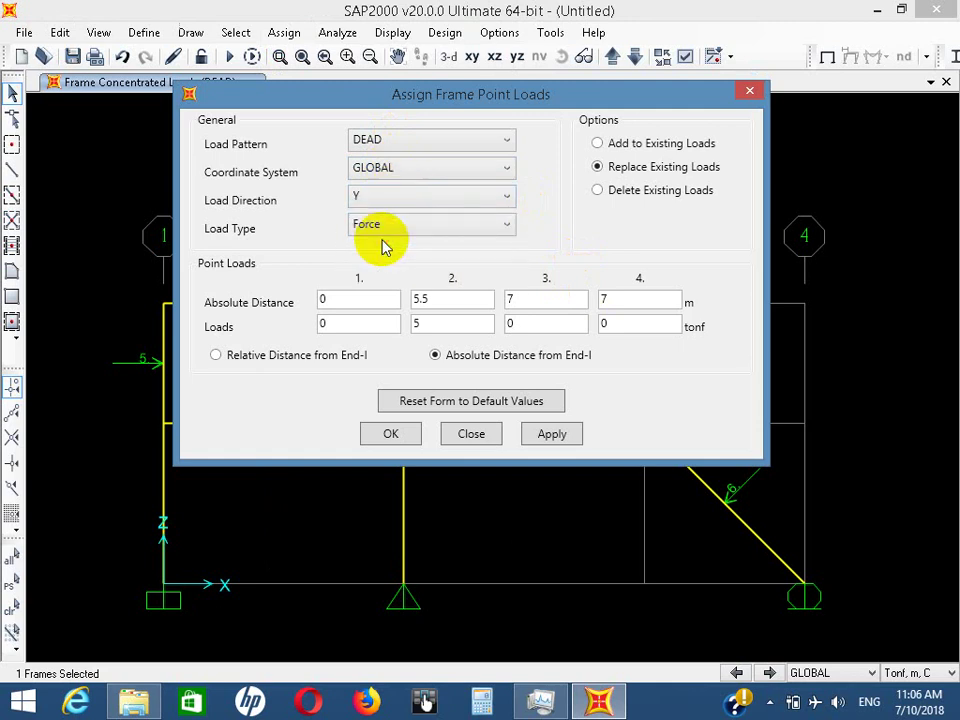
pyautogui.click(375, 222)
pyautogui.click(408, 266)
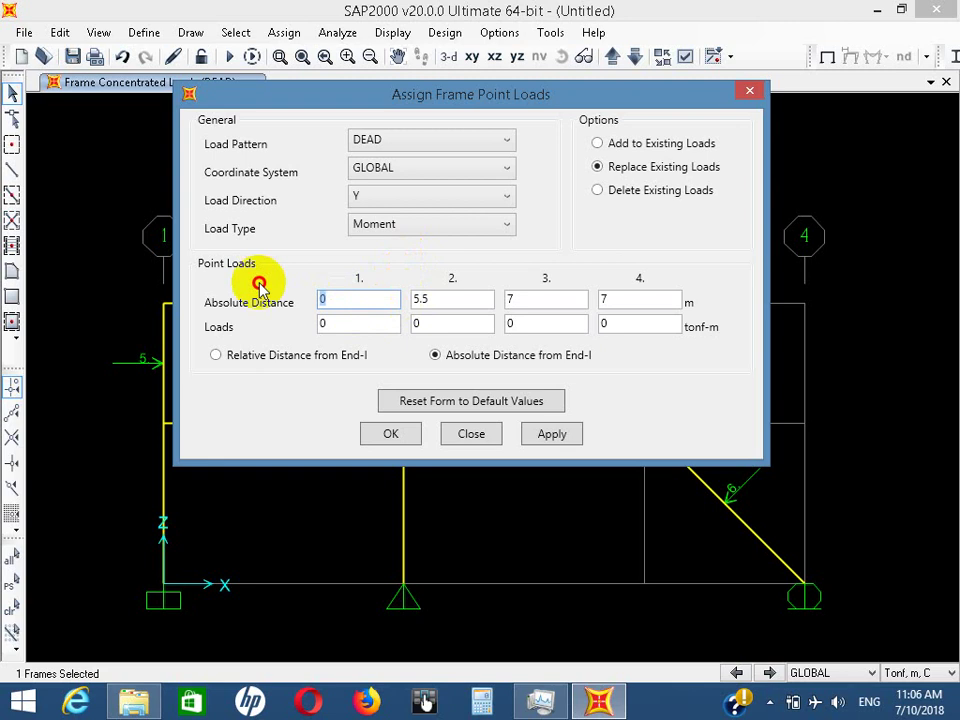
# Set the second point load to a 5 tonf-m moment at an absolute distance of 3 m
pyautogui.click(349, 321)
pyautogui.doubleClick(337, 321)
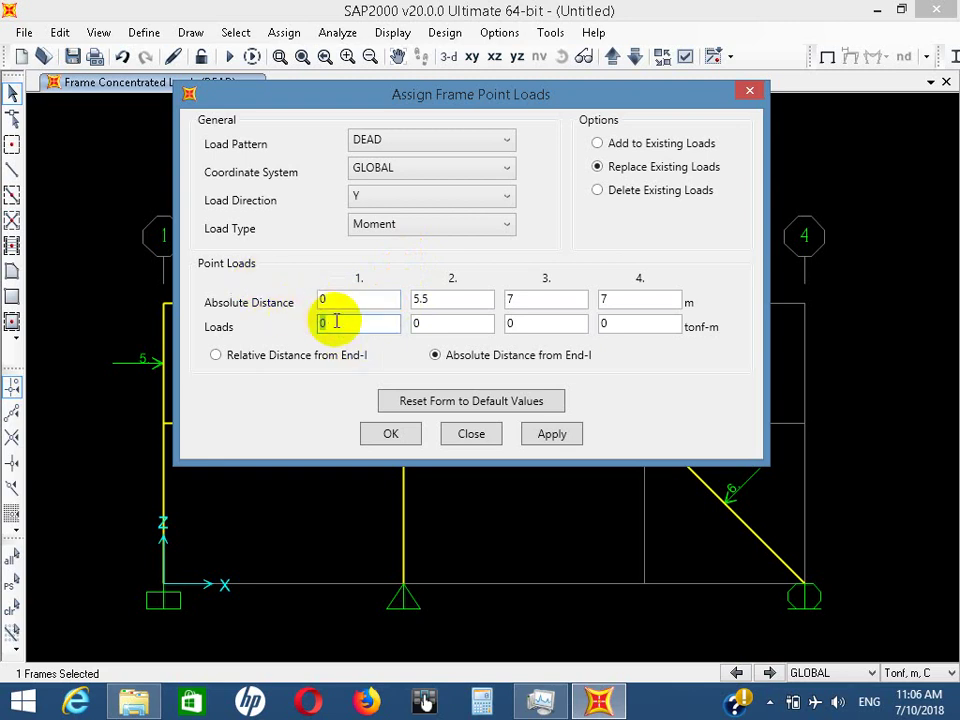
pyautogui.doubleClick(424, 300)
pyautogui.write('3')
pyautogui.click(435, 321)
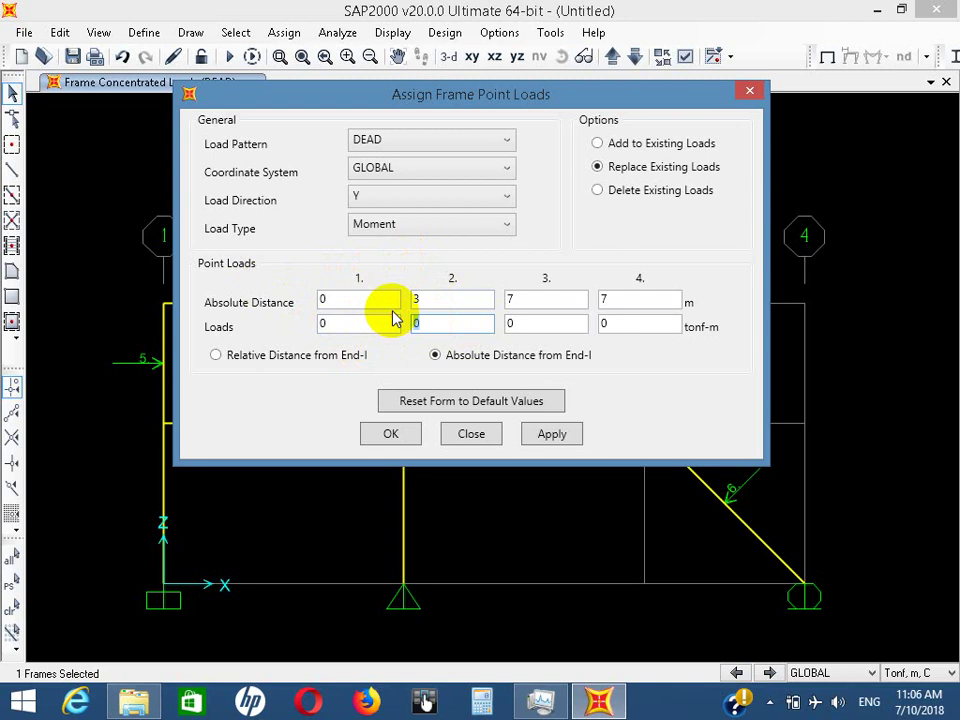
pyautogui.write('5')
# Set the third and fourth point load distances to 6 m and assign the moment load to the selected frame
pyautogui.click(546, 297)
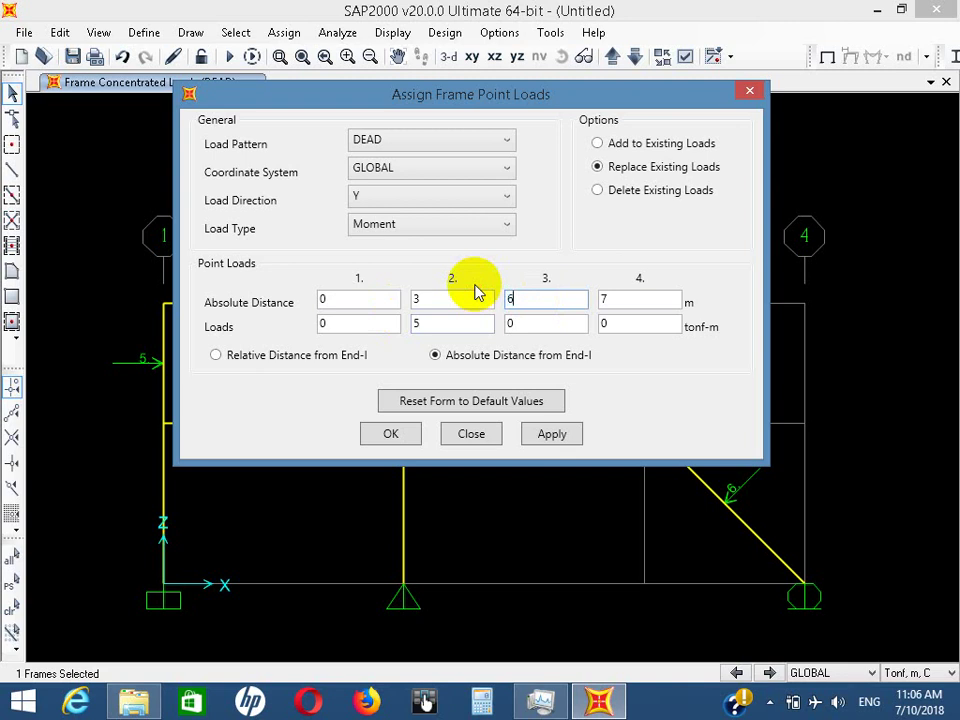
pyautogui.write('6')
pyautogui.click(574, 317)
pyautogui.click(625, 291)
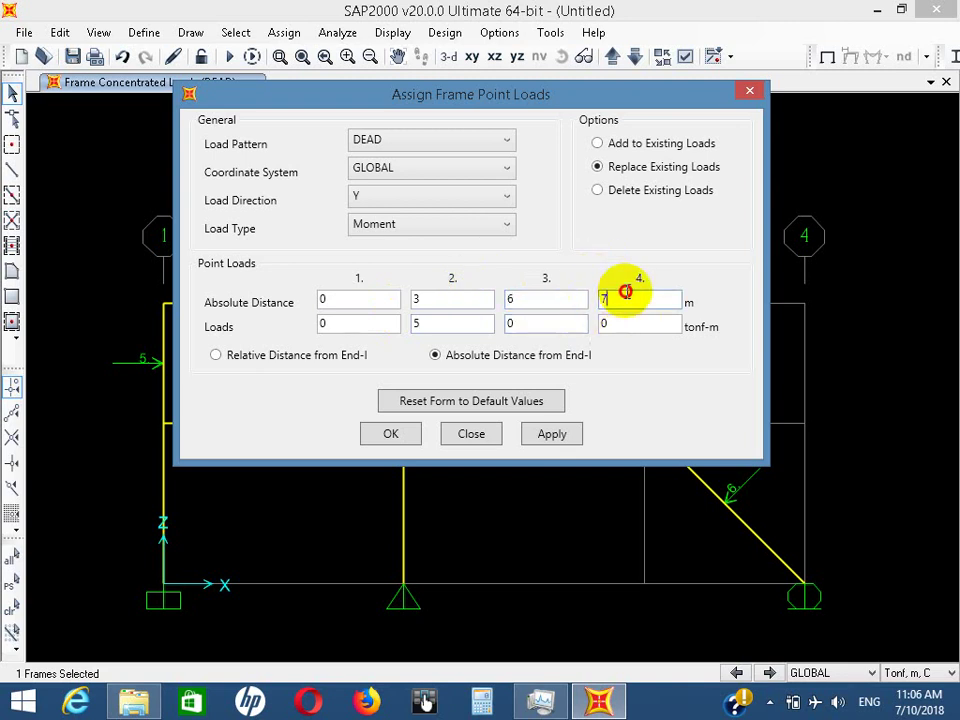
pyautogui.moveTo(625, 291); pyautogui.dragTo(583, 294)
pyautogui.write('6')
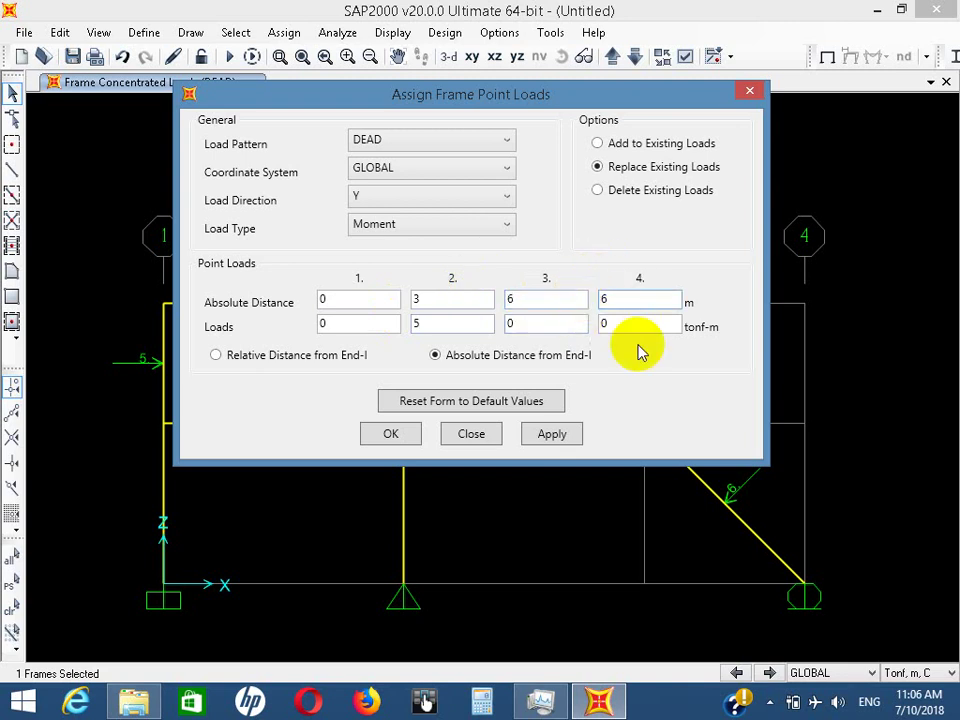
pyautogui.click(551, 431)
pyautogui.click(391, 433)
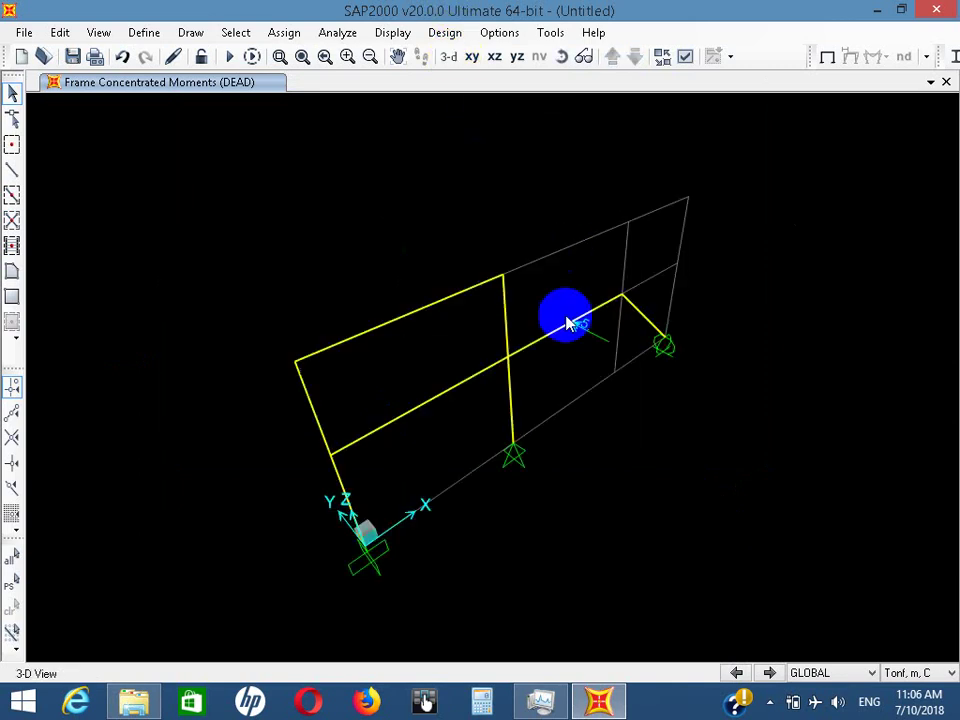
# Display the frame model in 3-D with the Extrude view type
pyautogui.keyDown('shift'); pyautogui.moveTo(585, 321); pyautogui.dragTo(613, 360, button='middle'); pyautogui.keyUp('shift')
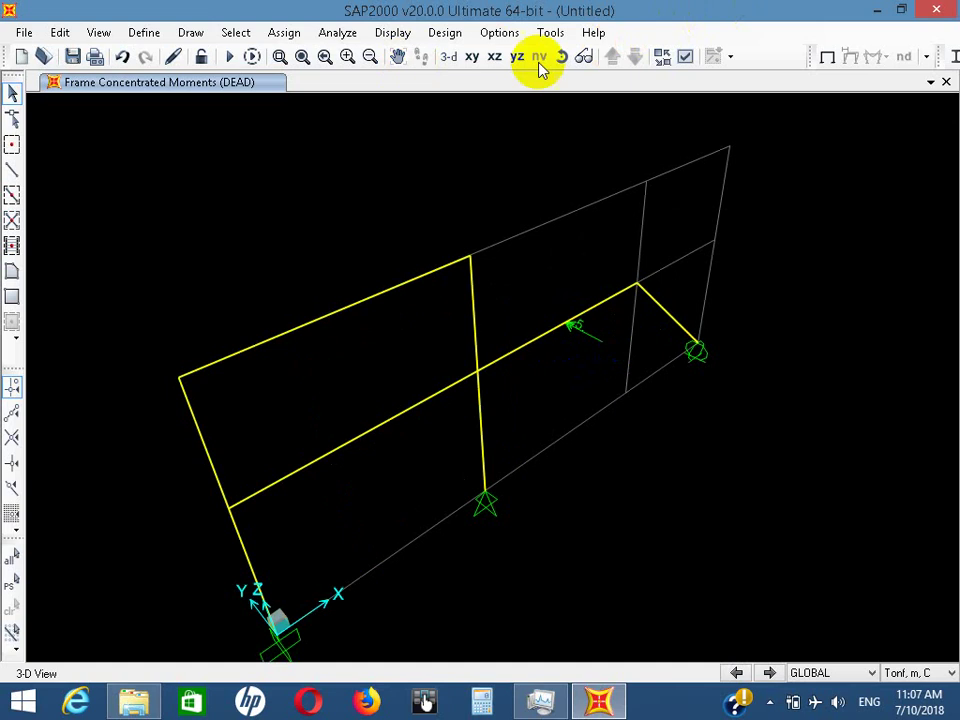
pyautogui.click(684, 58)
pyautogui.click(398, 45)
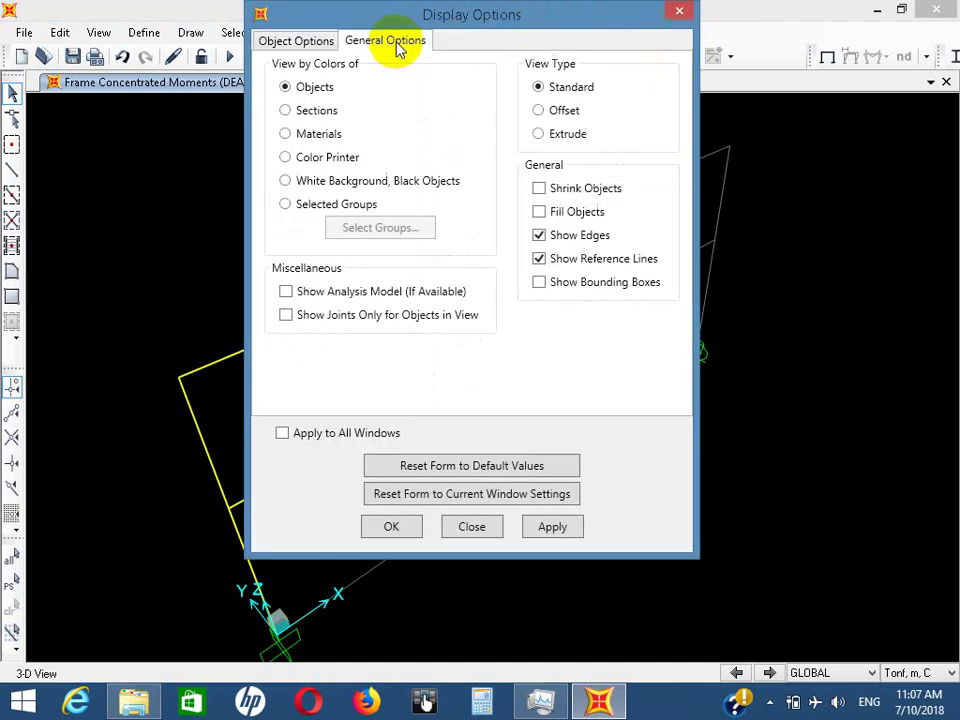
pyautogui.click(570, 137)
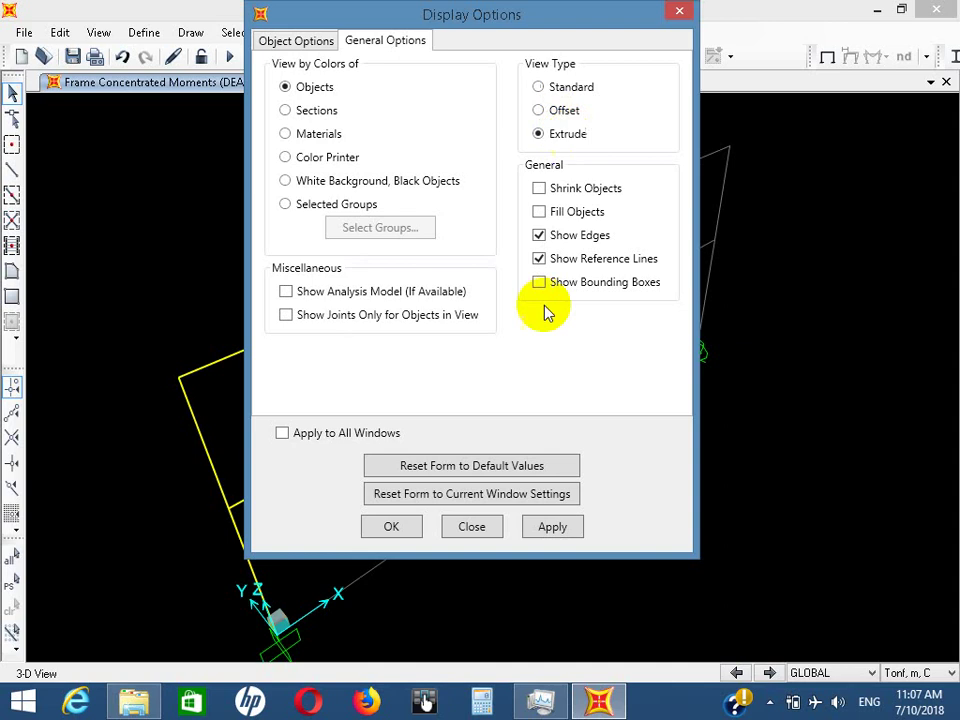
pyautogui.click(413, 526)
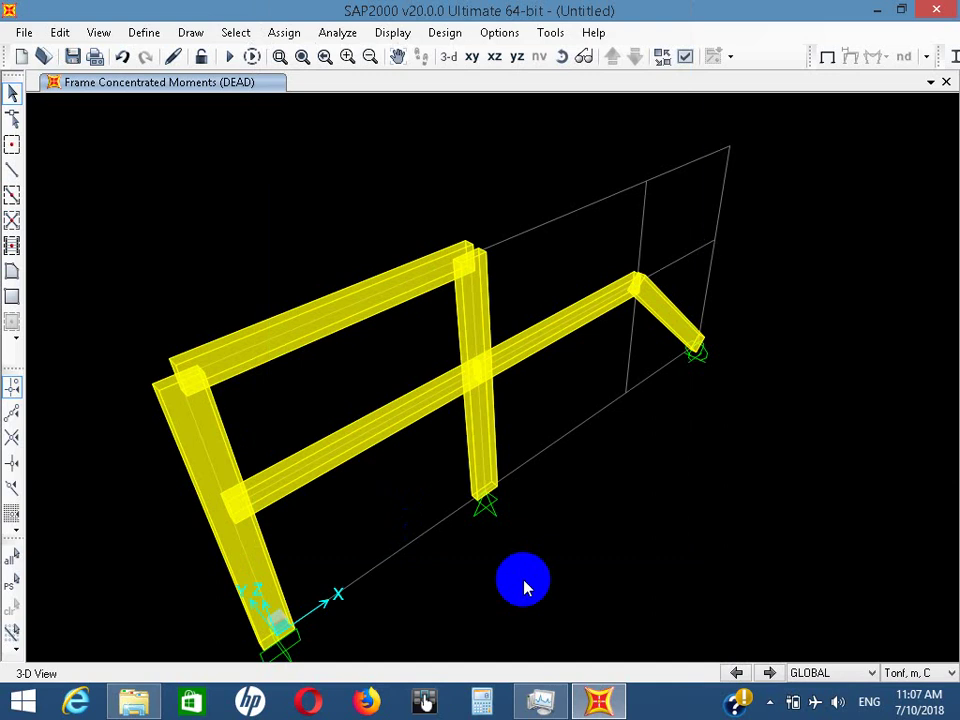
# Return the model display to the Standard view type
pyautogui.click(685, 56)
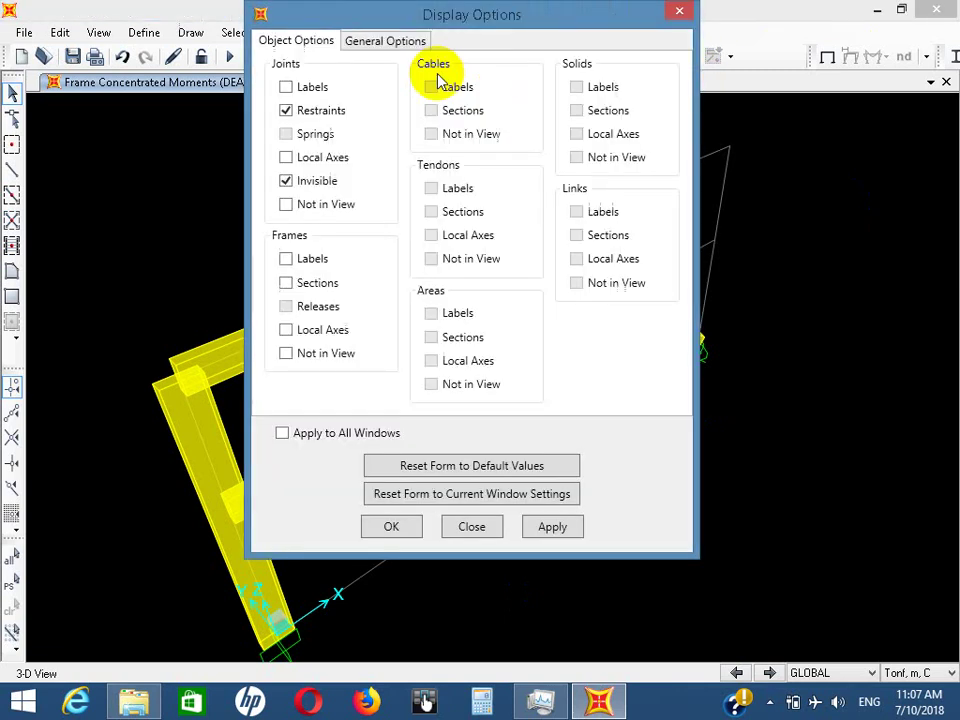
pyautogui.click(392, 43)
pyautogui.click(538, 87)
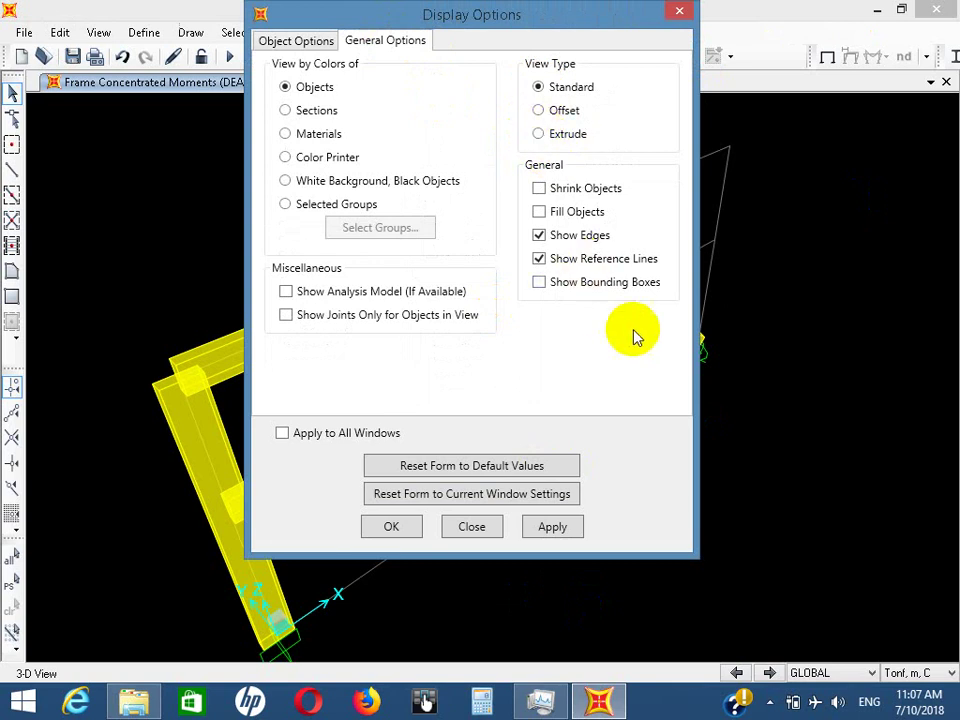
pyautogui.click(552, 528)
pyautogui.click(391, 527)
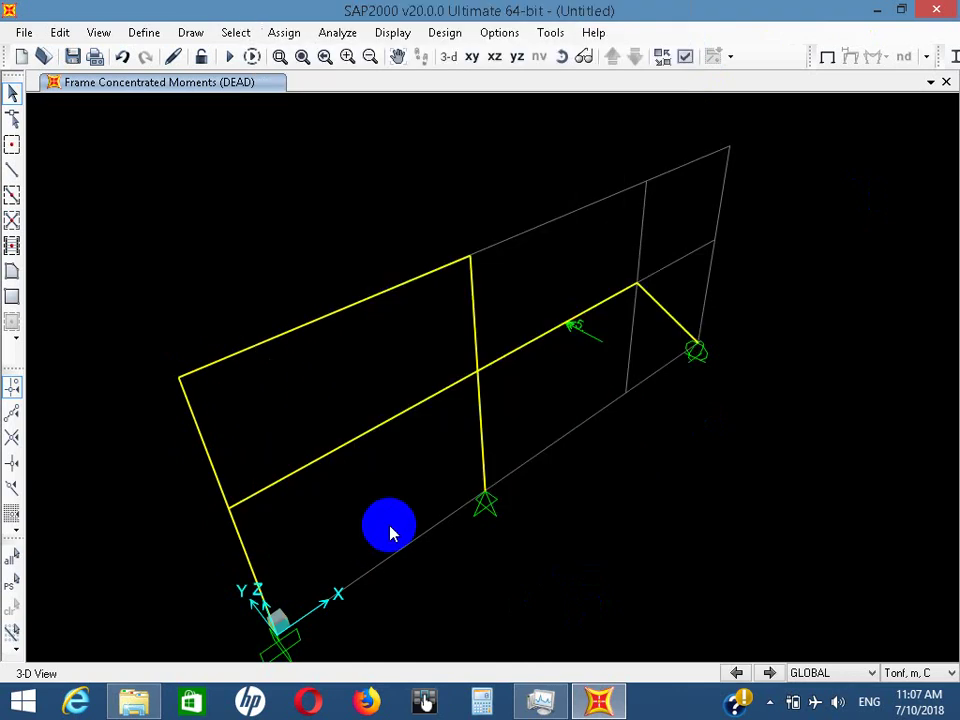
# Display the DEAD span loading forces on the frame objects in the X-Z plane, with joint loads and values shown
pyautogui.click(493, 58)
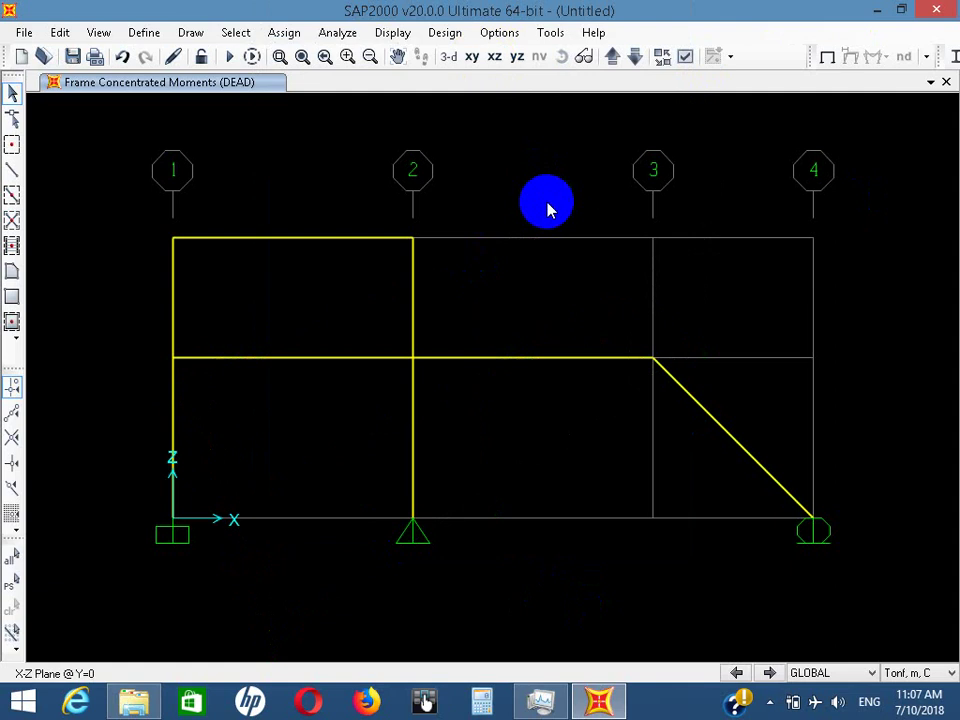
pyautogui.click(395, 33)
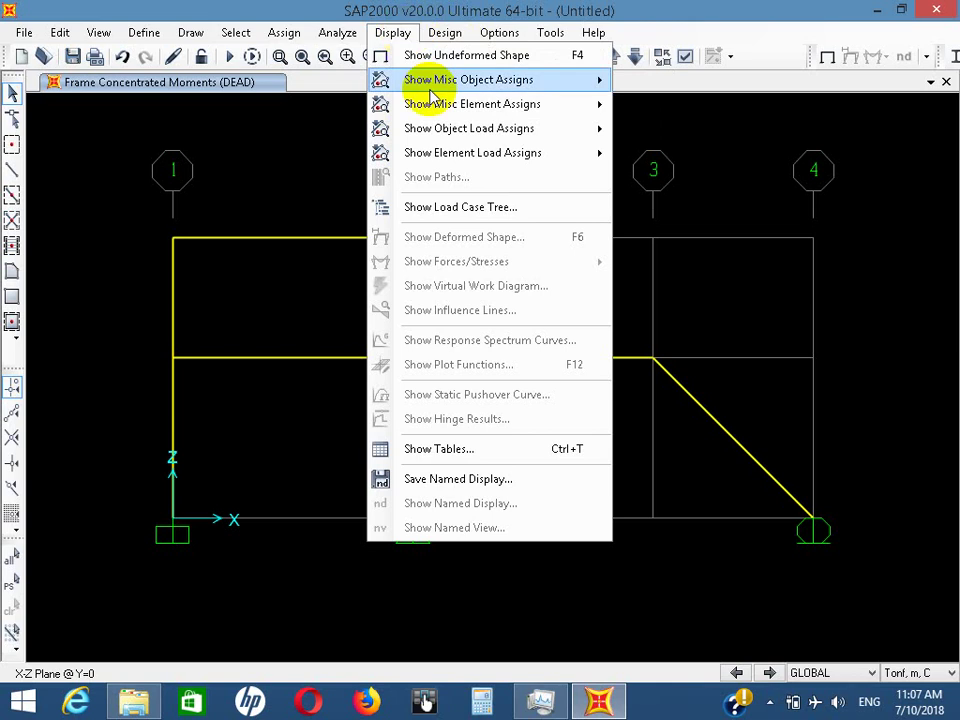
pyautogui.moveTo(493, 132)
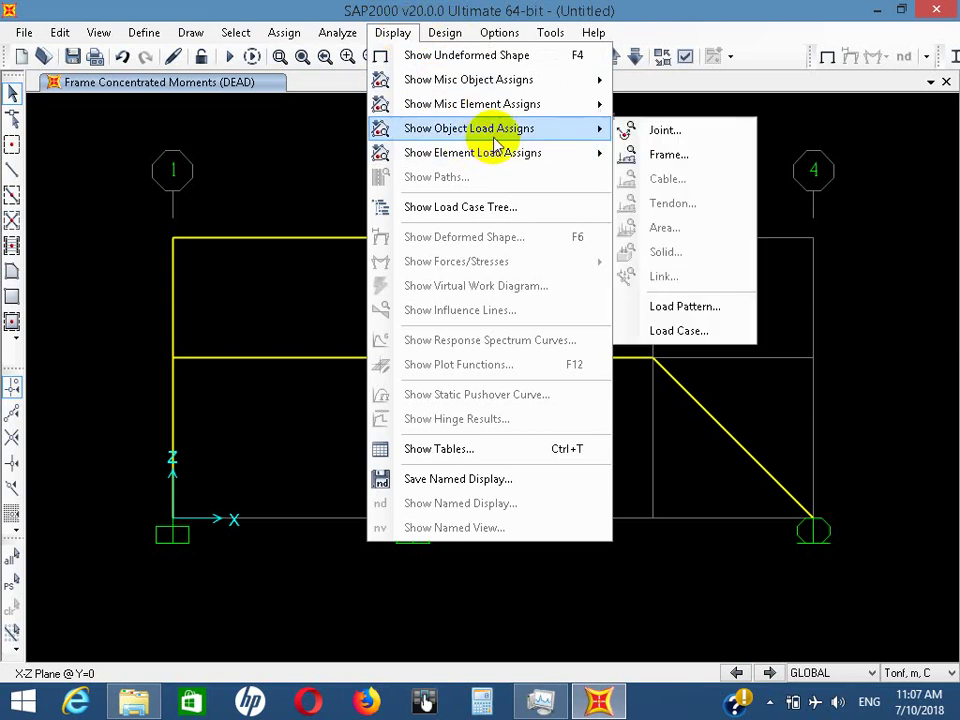
pyautogui.click(662, 156)
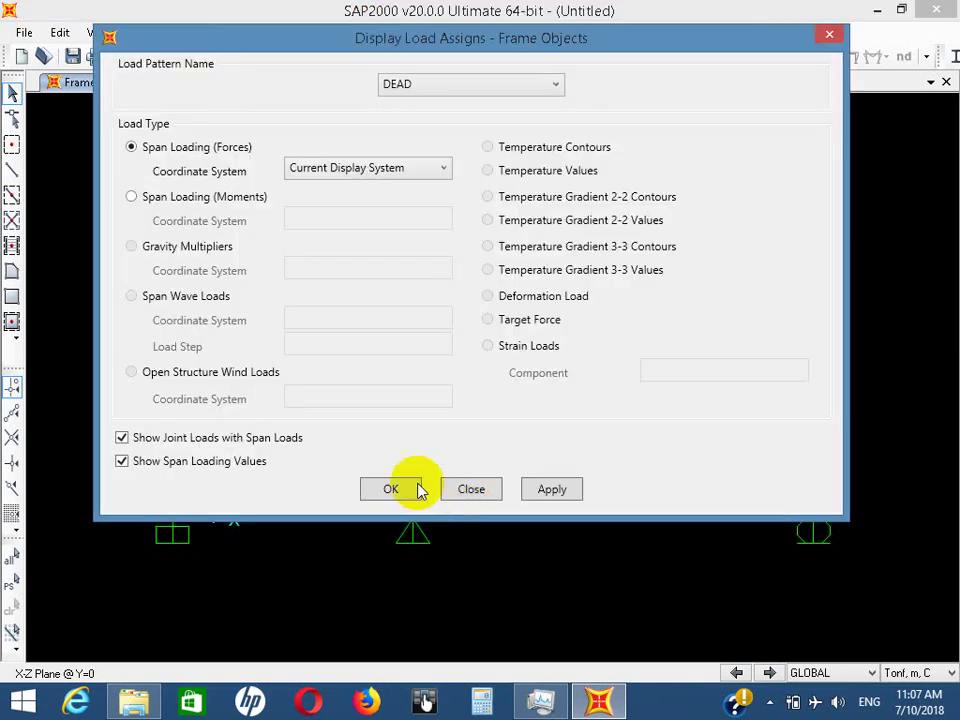
pyautogui.click(386, 490)
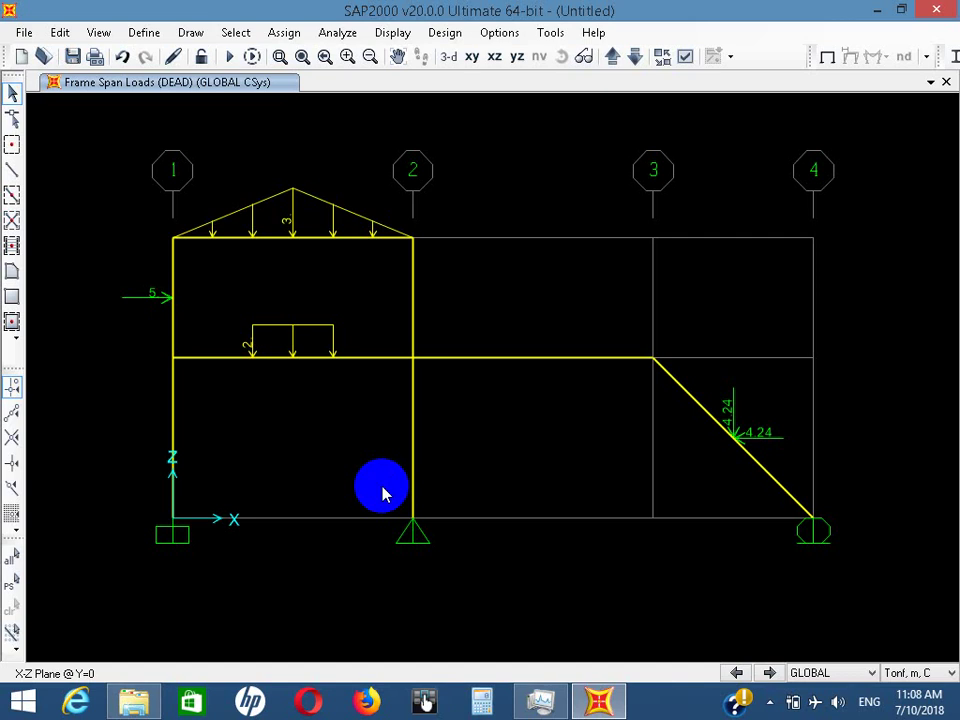
# Exclude the MODAL load case from the analysis run
pyautogui.click(229, 57)
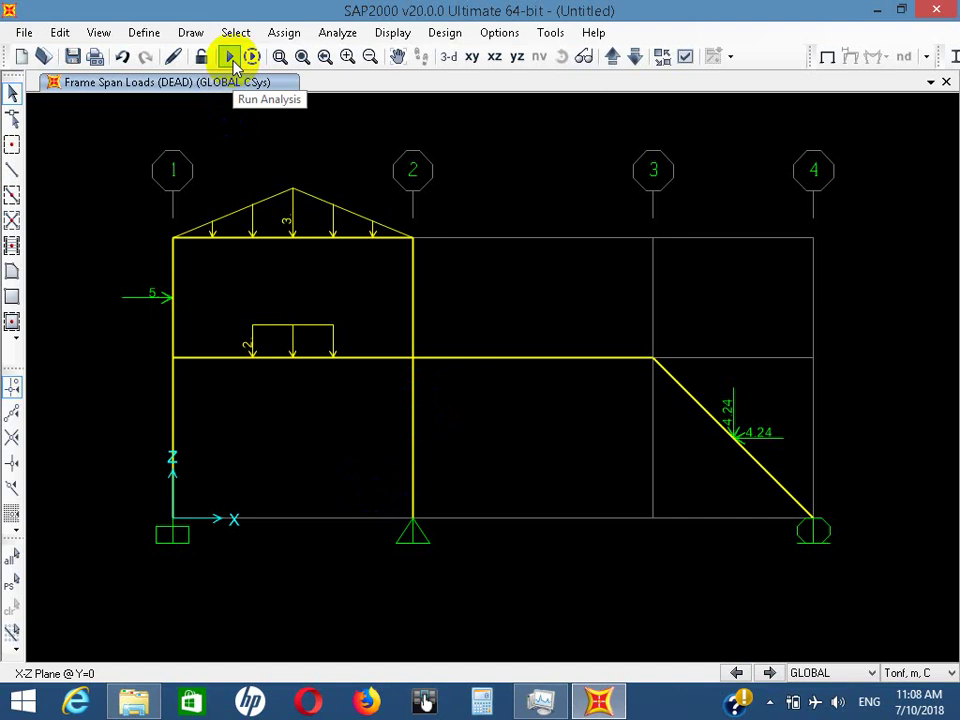
pyautogui.click(230, 58)
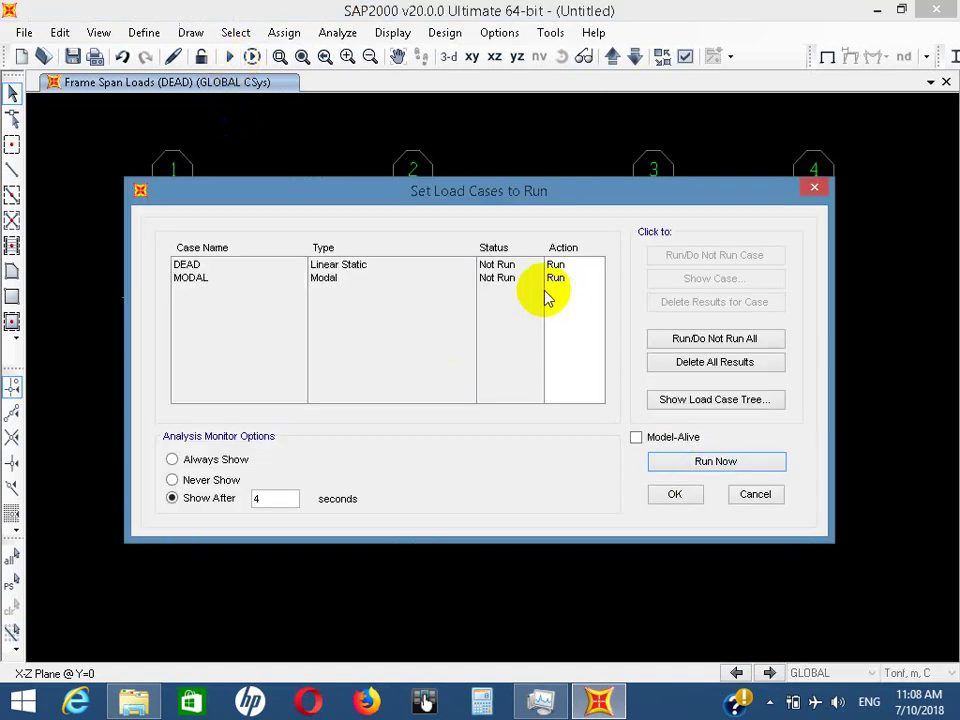
pyautogui.click(500, 279)
pyautogui.click(714, 255)
# Run the analysis and save the model as Frame in the Beams folder
pyautogui.click(714, 464)
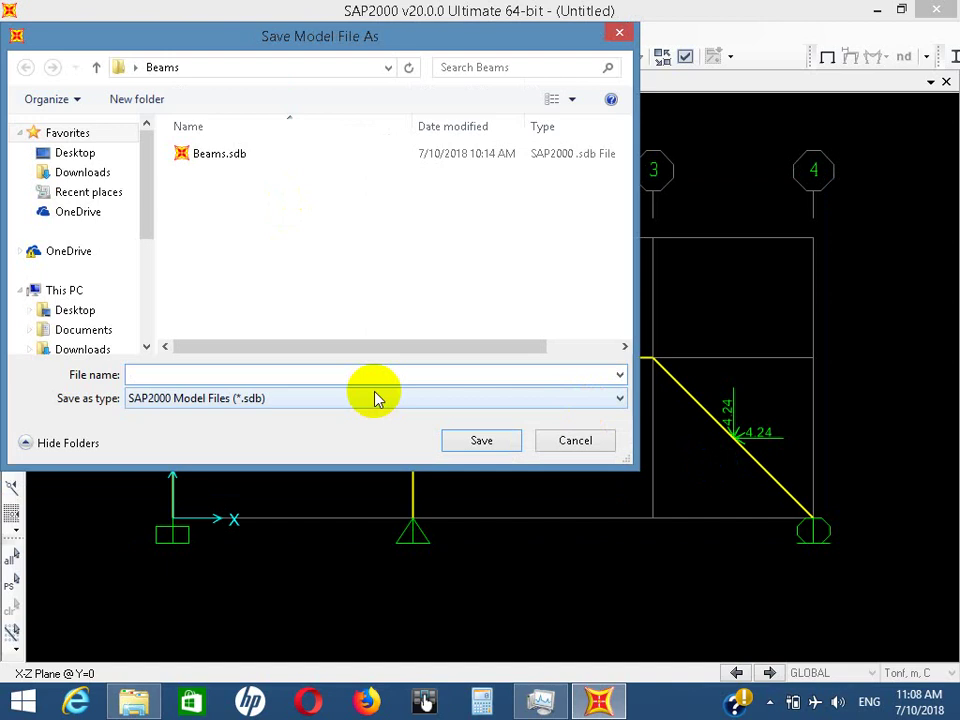
pyautogui.write('Frame')
pyautogui.click(487, 441)
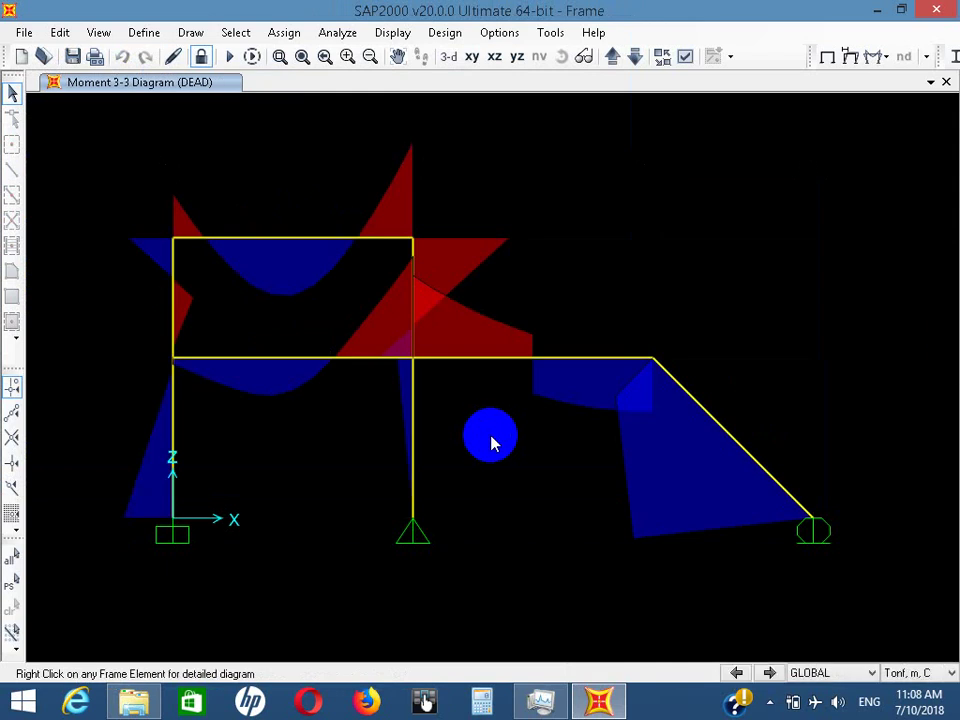
# Display the deformed shape for the DEAD case with wire shadow and cubic curve, and animate it
pyautogui.click(827, 57)
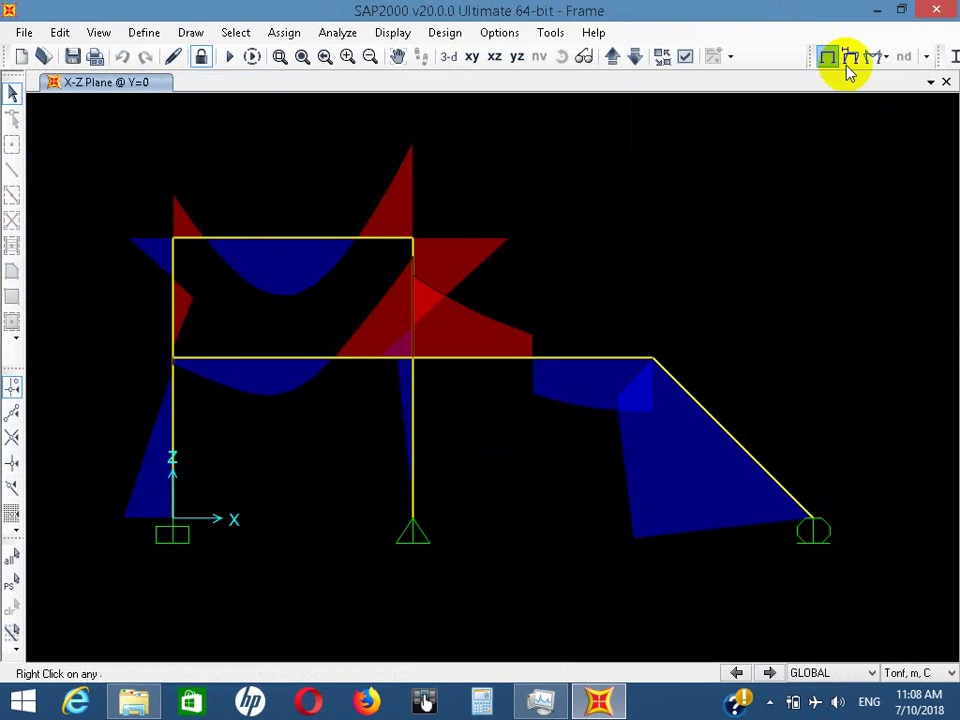
pyautogui.click(850, 57)
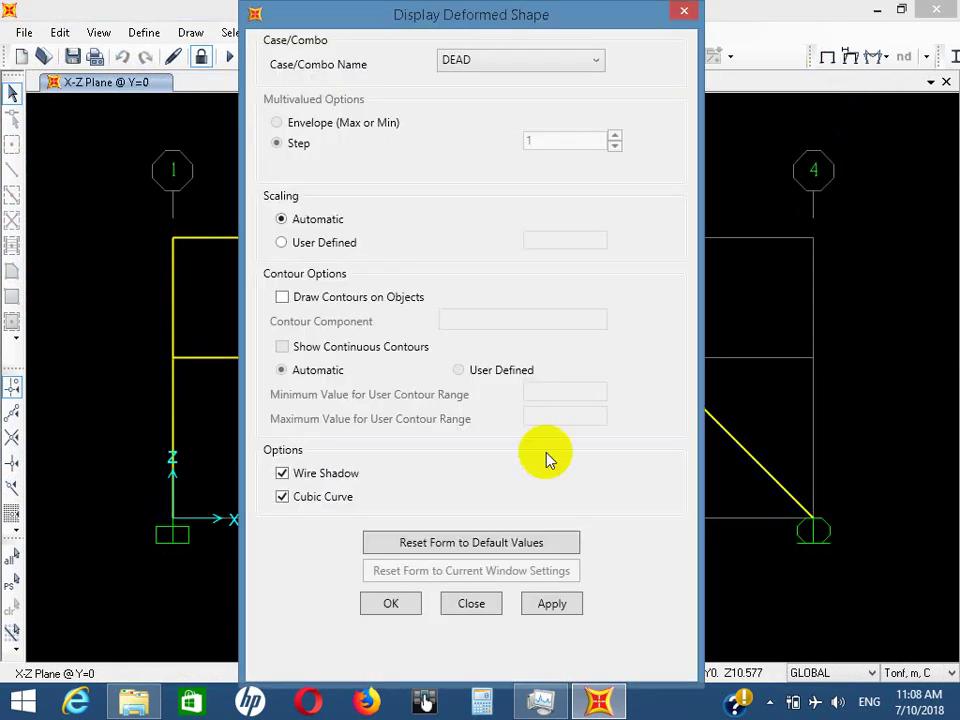
pyautogui.click(392, 605)
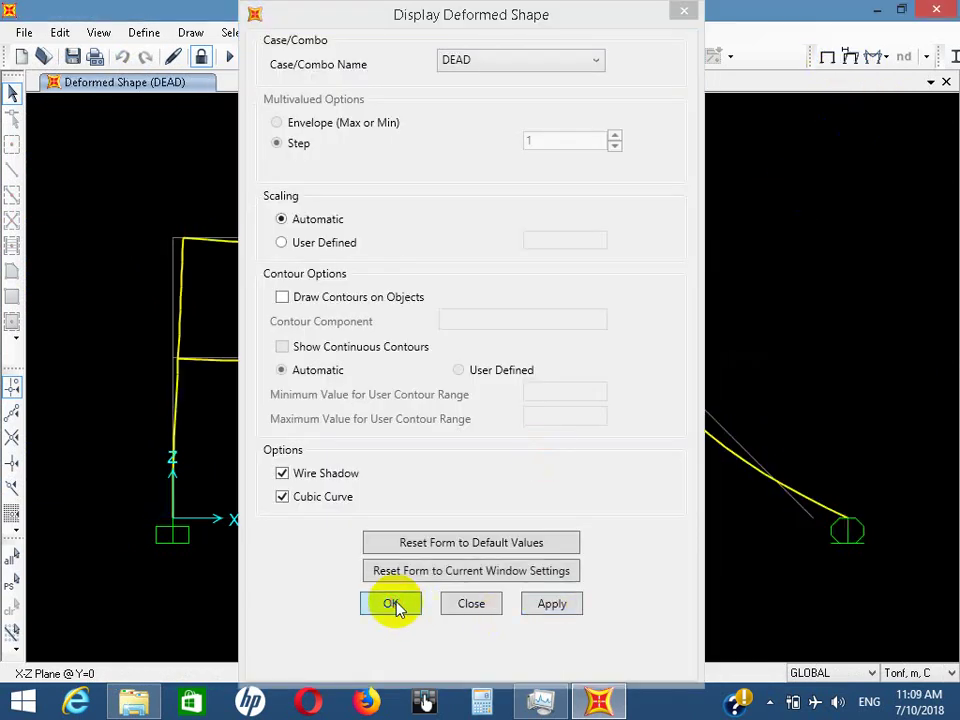
pyautogui.click(393, 604)
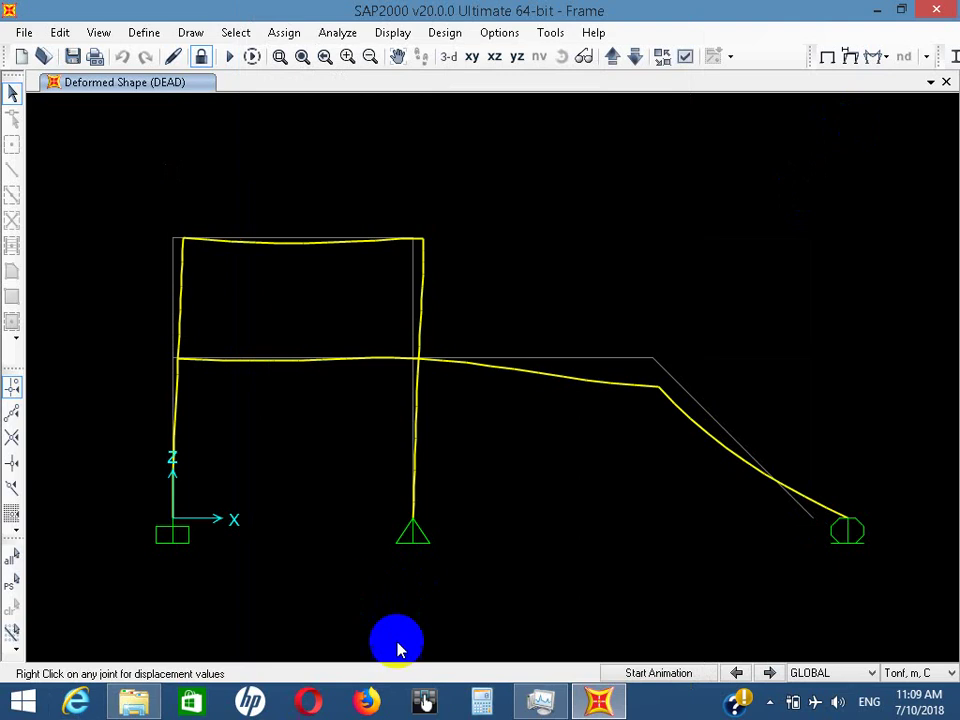
pyautogui.click(680, 673)
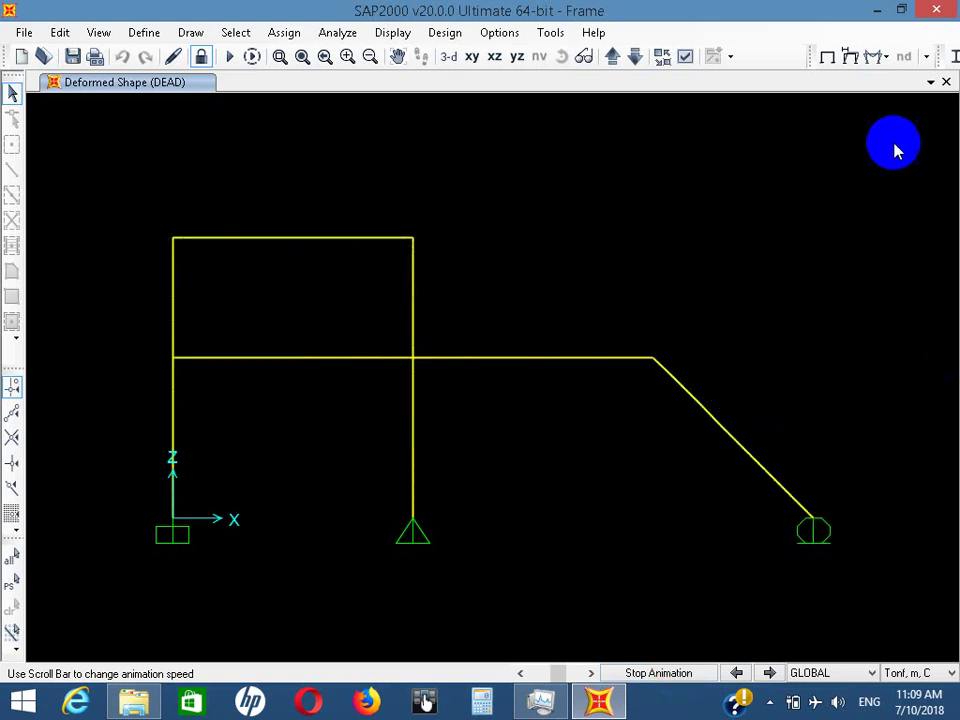
# Display the joint reactions for the DEAD case as arrows
pyautogui.click(886, 60)
pyautogui.click(874, 80)
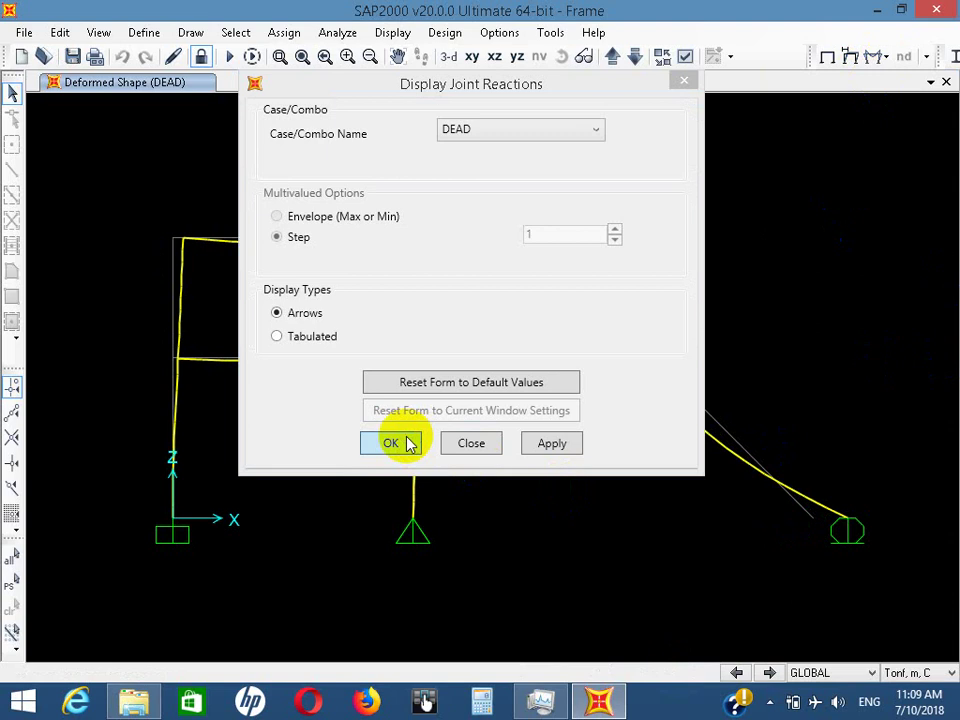
pyautogui.click(407, 443)
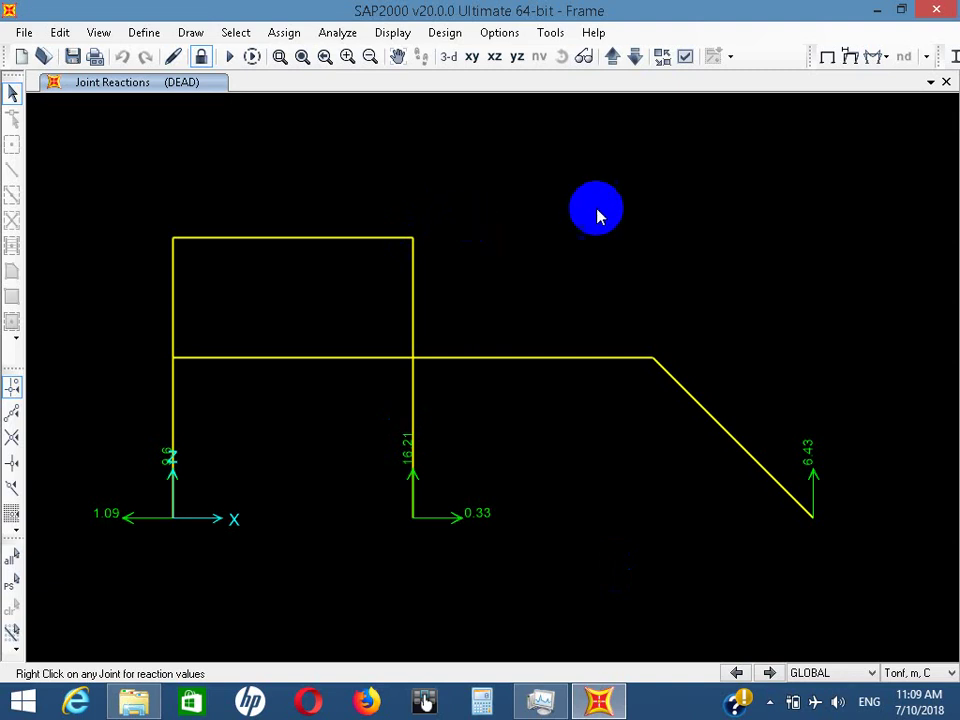
# Display the Shear 2-2 force diagram for the DEAD case as a filled diagram with a user-defined scale of -0.3
pyautogui.click(879, 59)
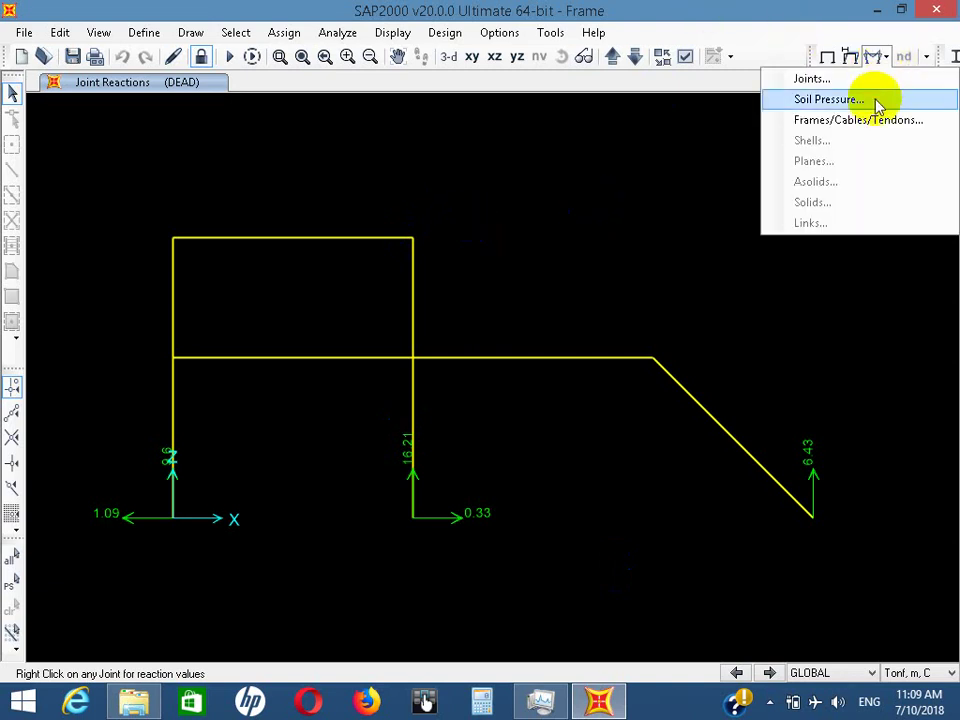
pyautogui.click(870, 118)
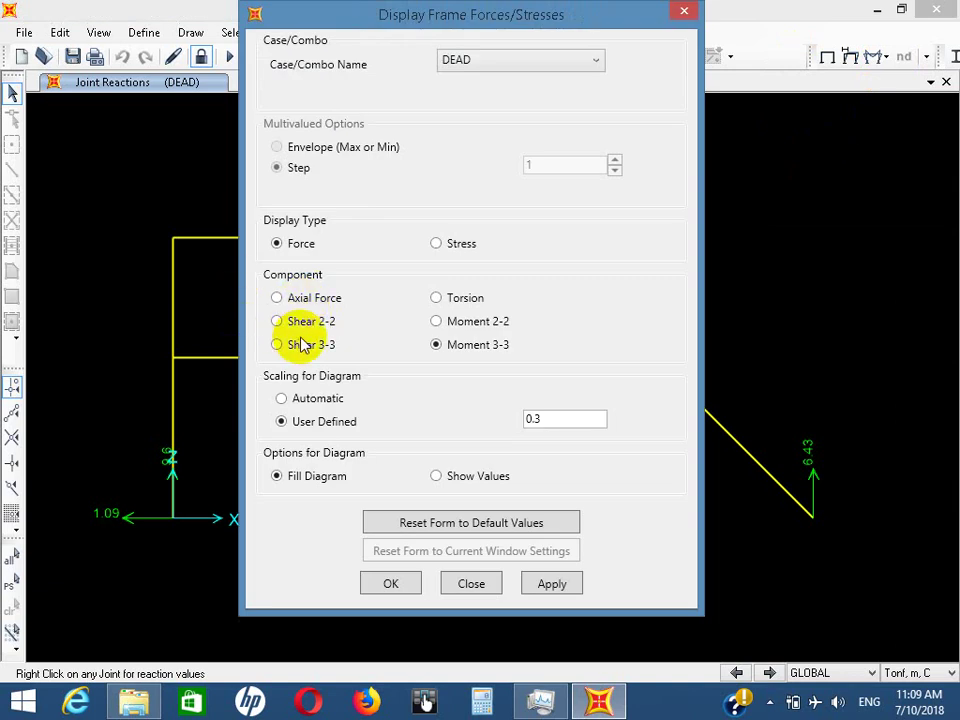
pyautogui.click(310, 325)
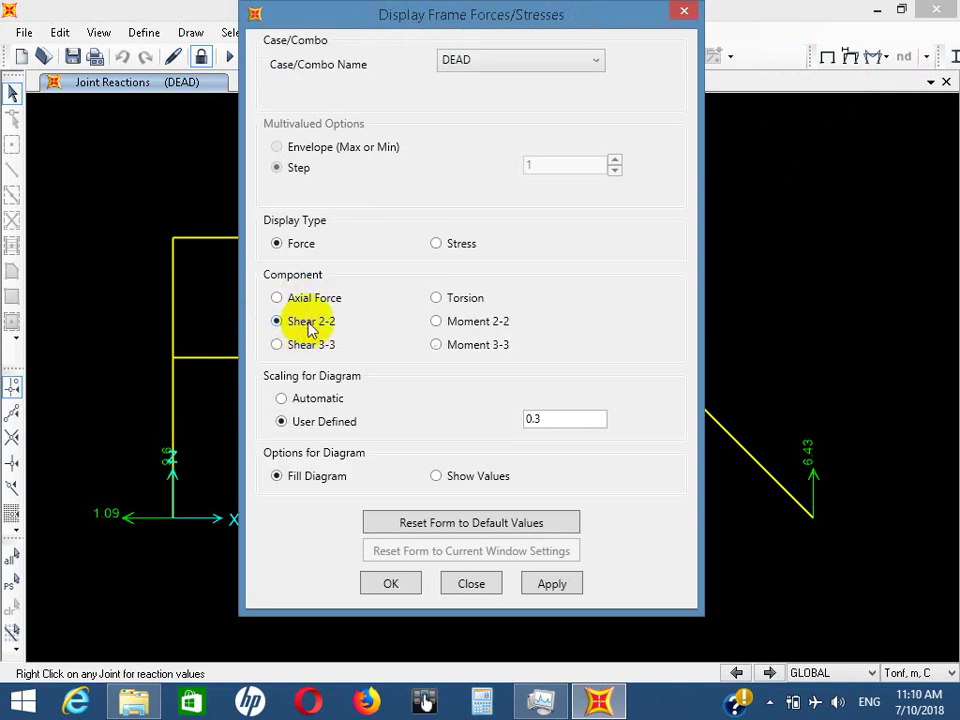
pyautogui.click(529, 421)
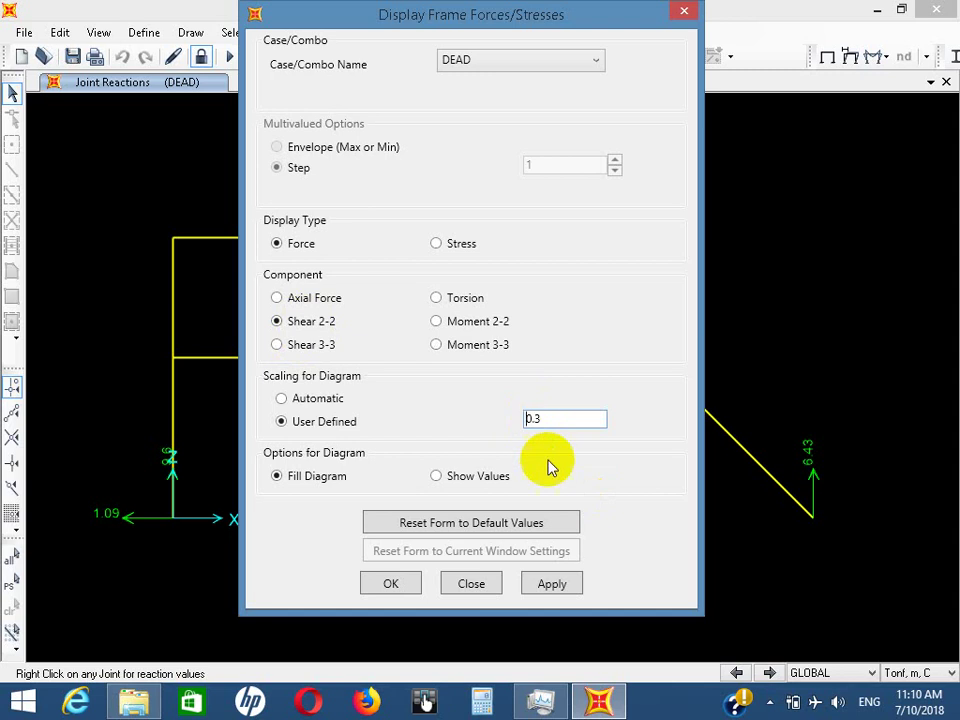
pyautogui.write('-')
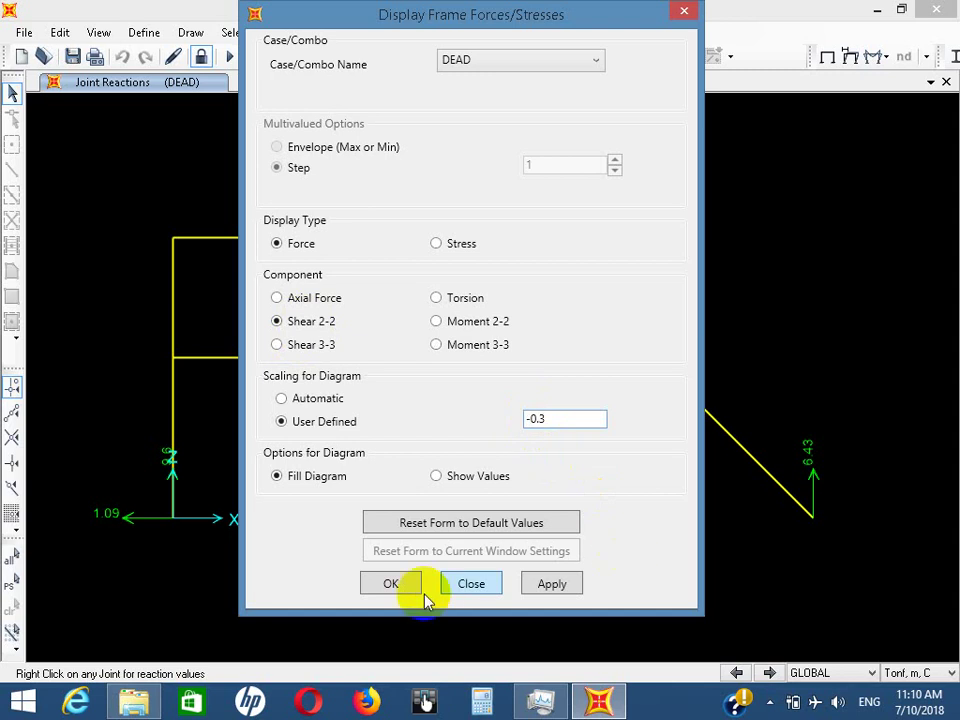
pyautogui.click(390, 584)
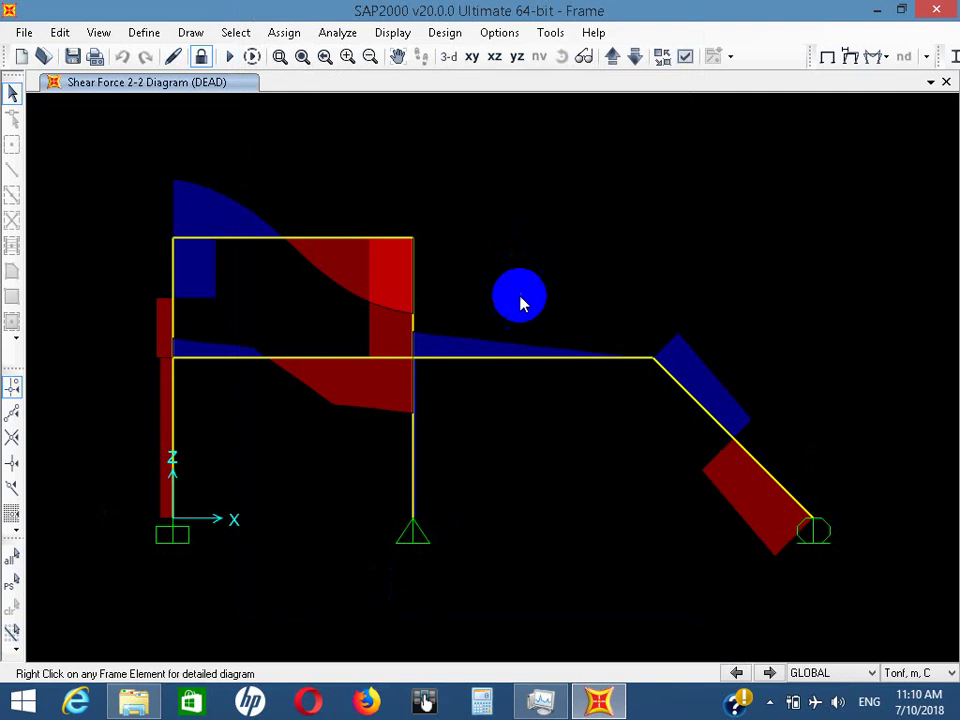
# Examine the detailed diagrams of the middle-level beam between grids 2 and 3, reading values at location 0 m
pyautogui.rightClick(536, 367)
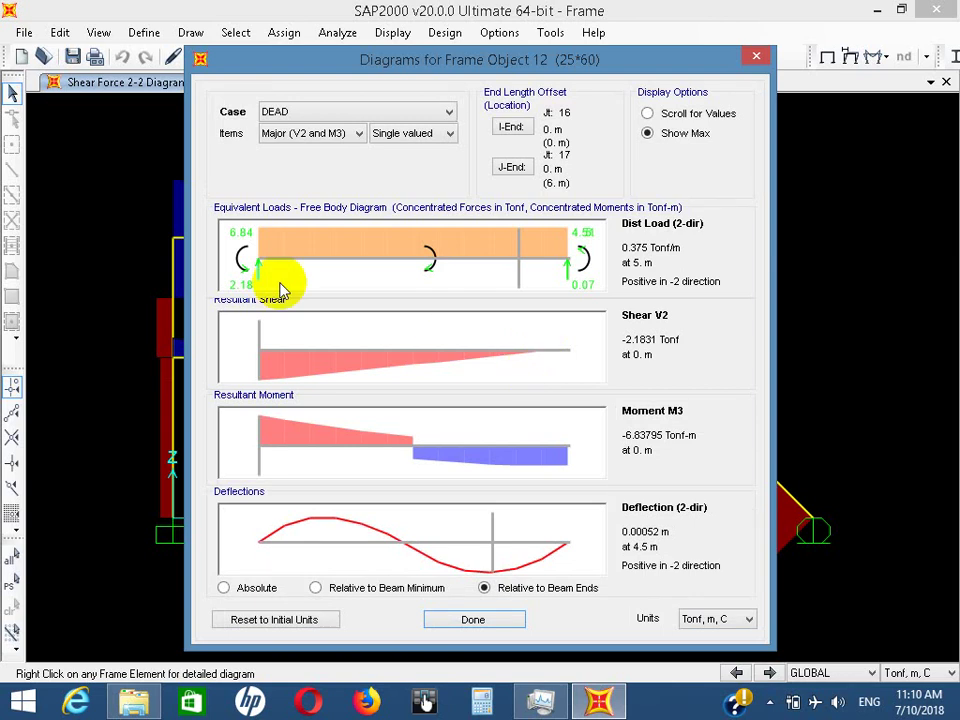
pyautogui.moveTo(258, 360); pyautogui.dragTo(207, 350)
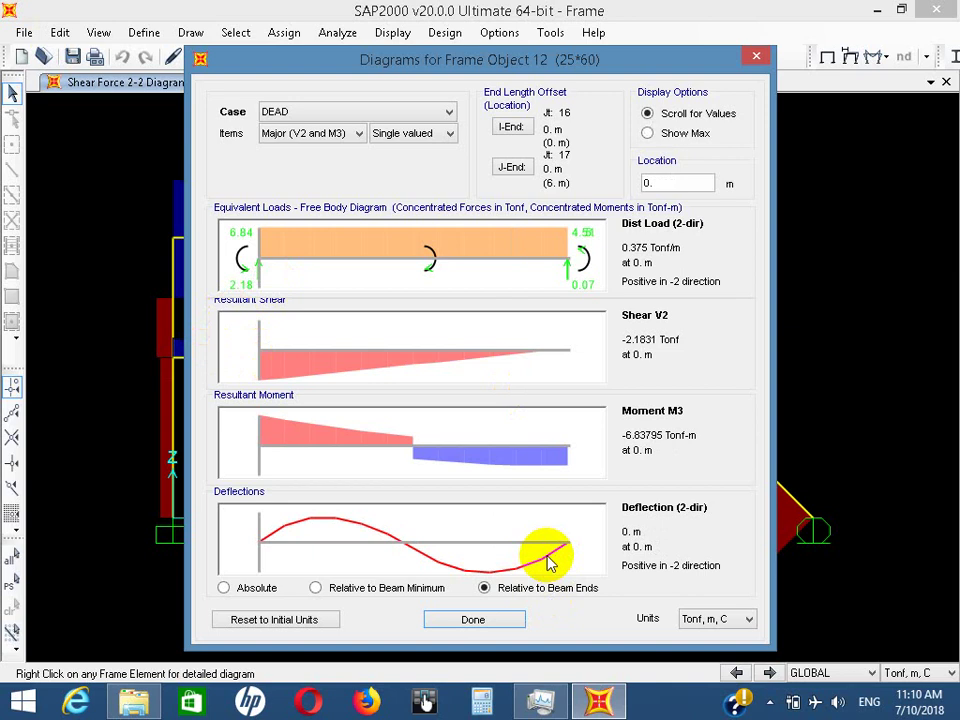
pyautogui.click(482, 621)
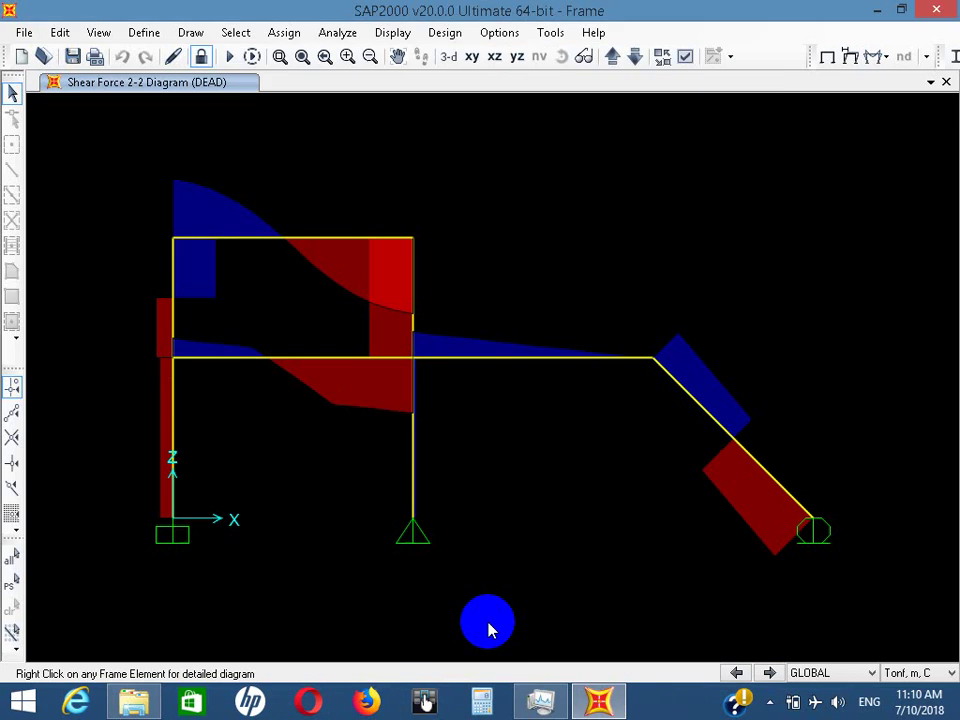
# Display the filled Moment 3-3 diagram for DEAD with a user-defined scale of 0.3, and examine the top beam's detailed diagrams
pyautogui.click(879, 57)
pyautogui.click(705, 268)
pyautogui.click(462, 345)
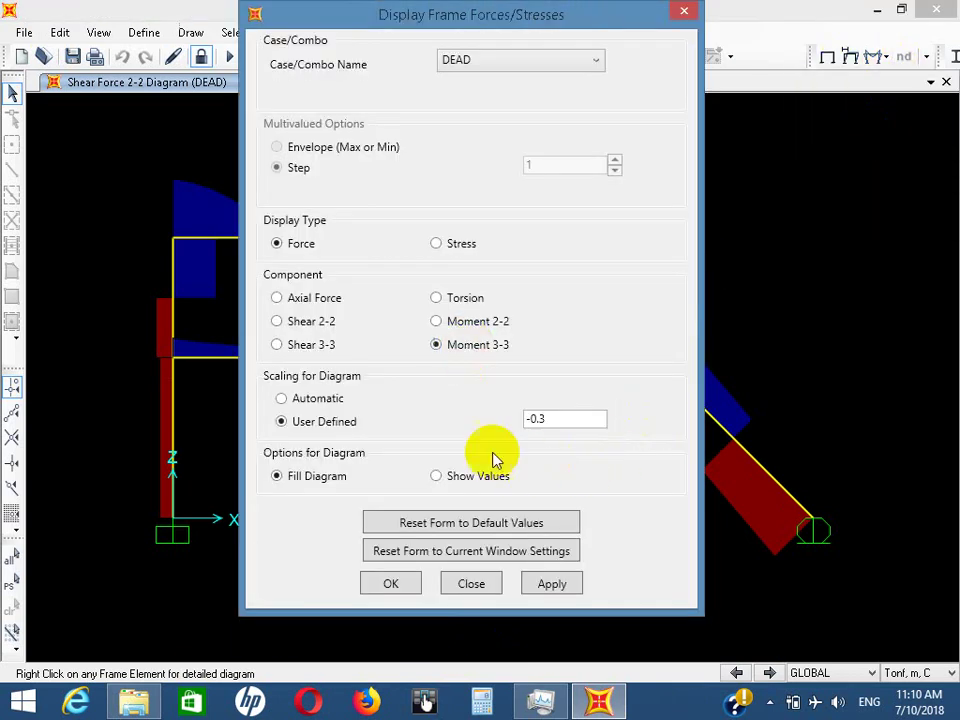
pyautogui.doubleClick(530, 419)
pyautogui.moveTo(521, 419); pyautogui.dragTo(533, 418)
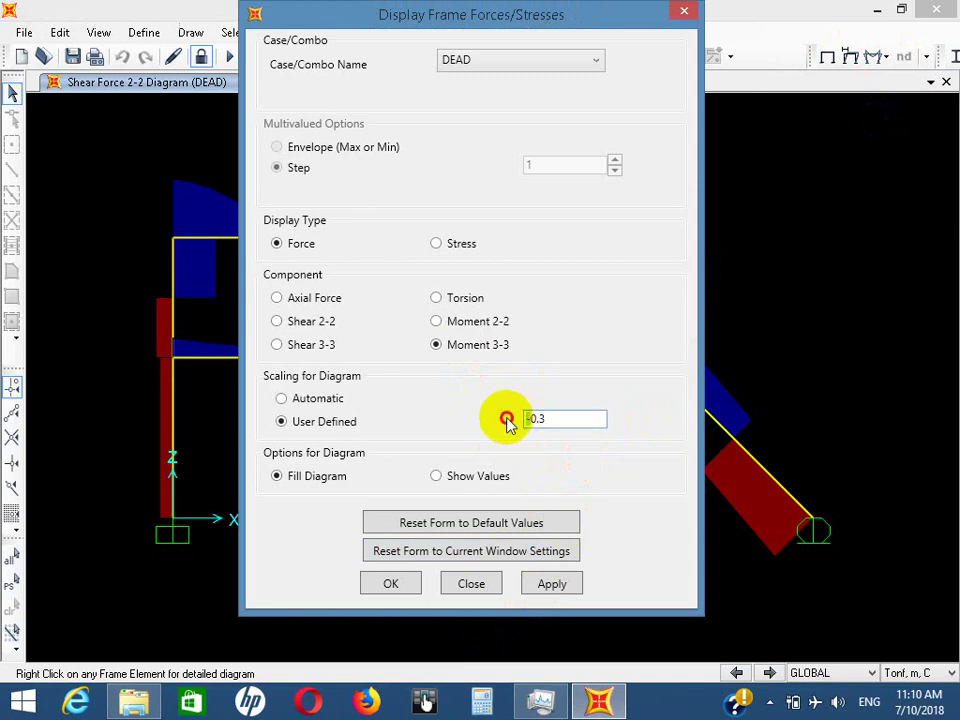
pyautogui.press('Delete')
pyautogui.click(406, 586)
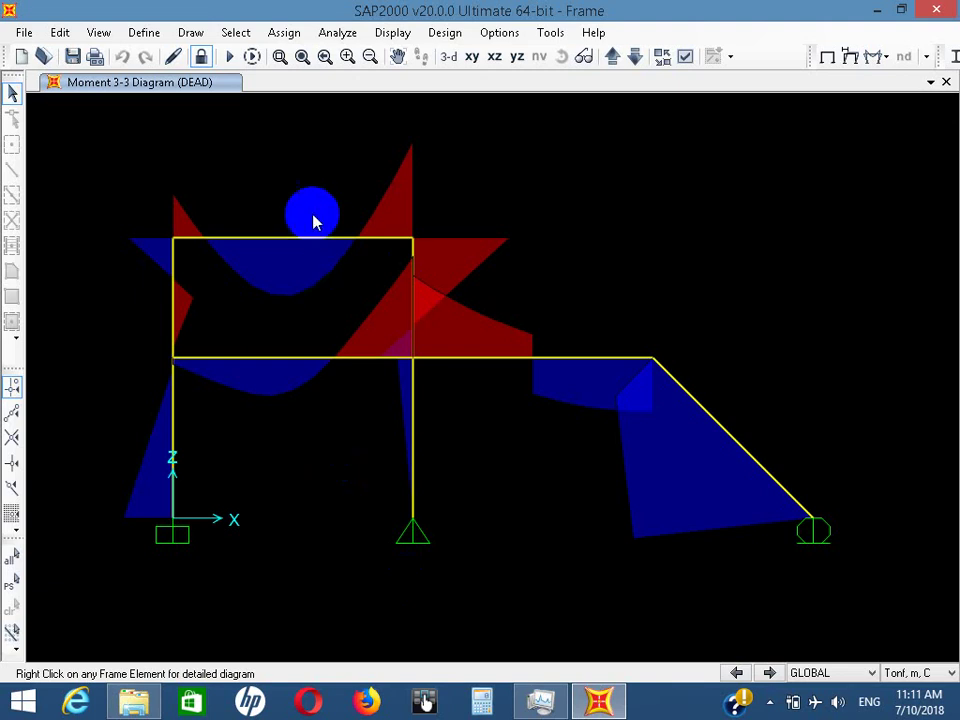
pyautogui.rightClick(307, 243)
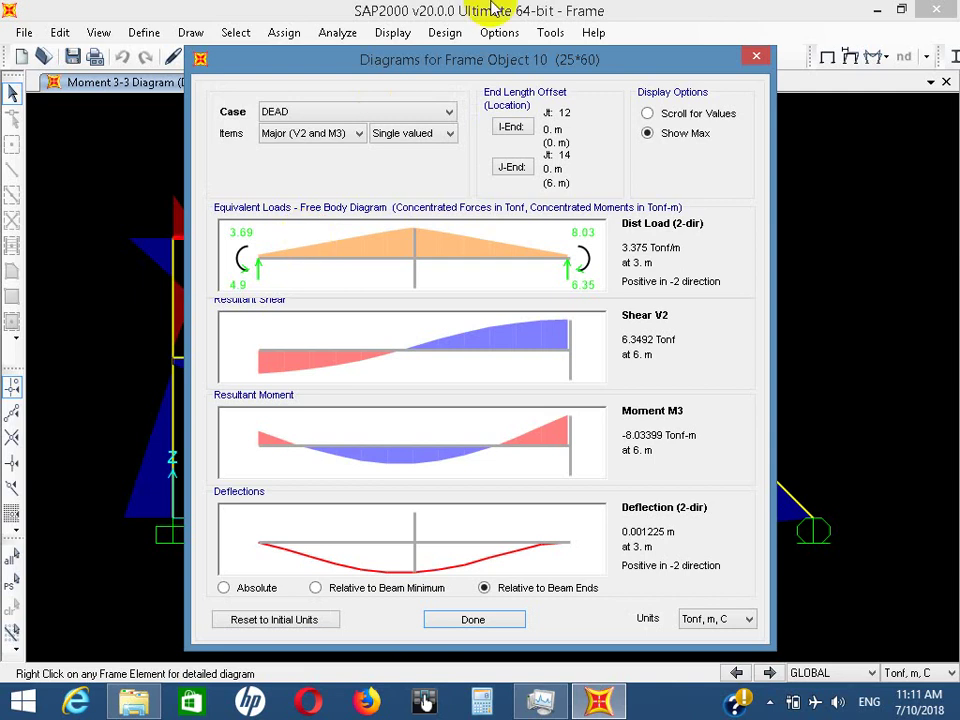
pyautogui.click(756, 57)
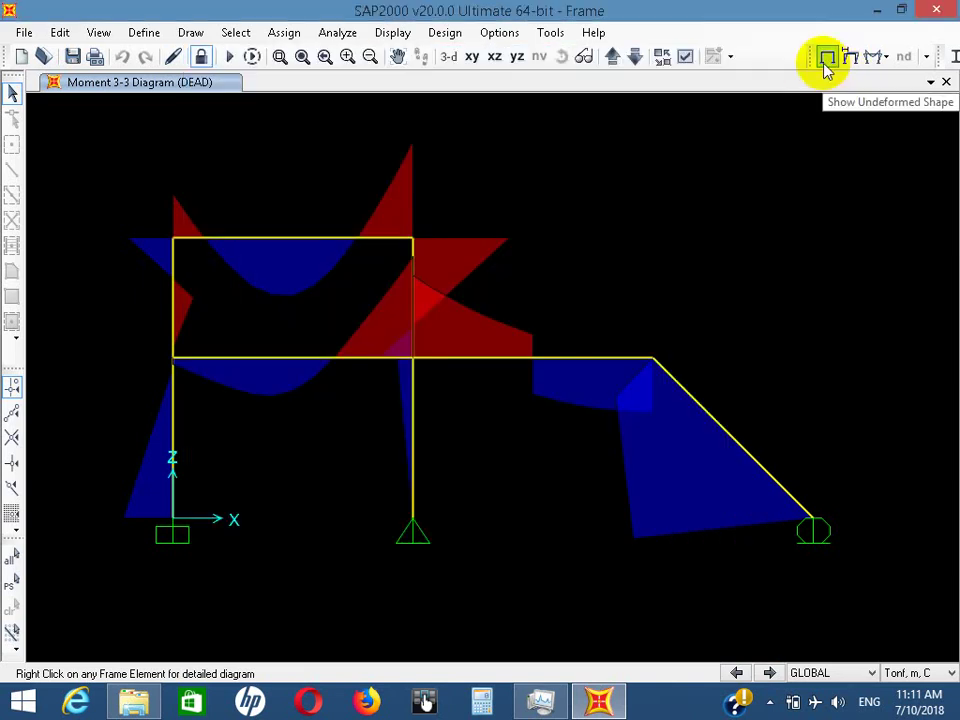
# Show the undeformed frame, and display its deformed shape for DEAD with automatic scaling, wire shadow and cubic curve
pyautogui.click(826, 59)
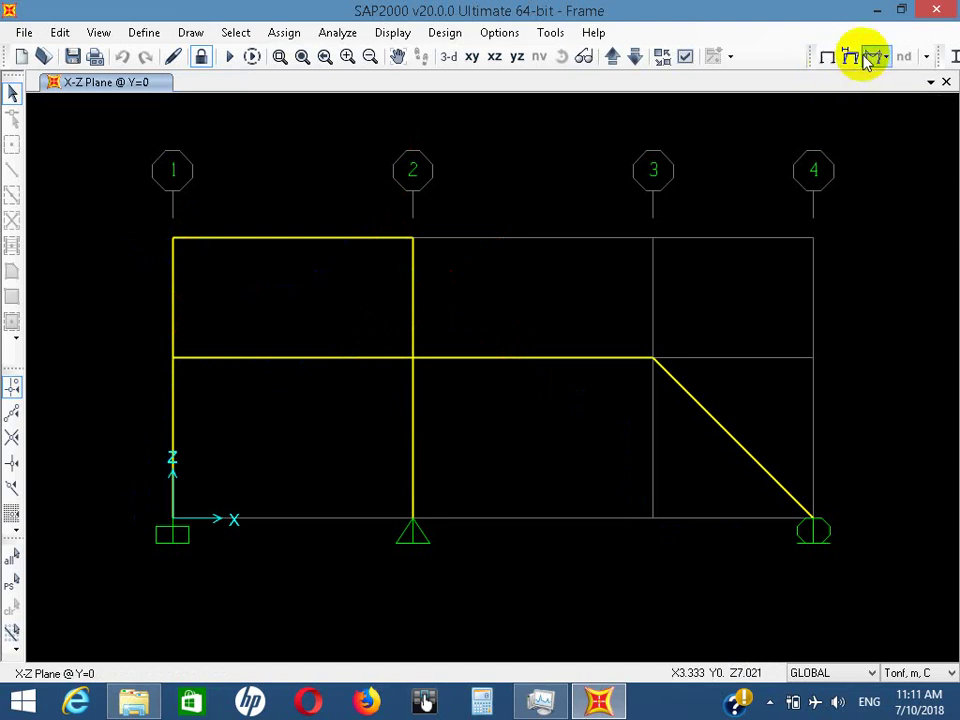
pyautogui.click(850, 60)
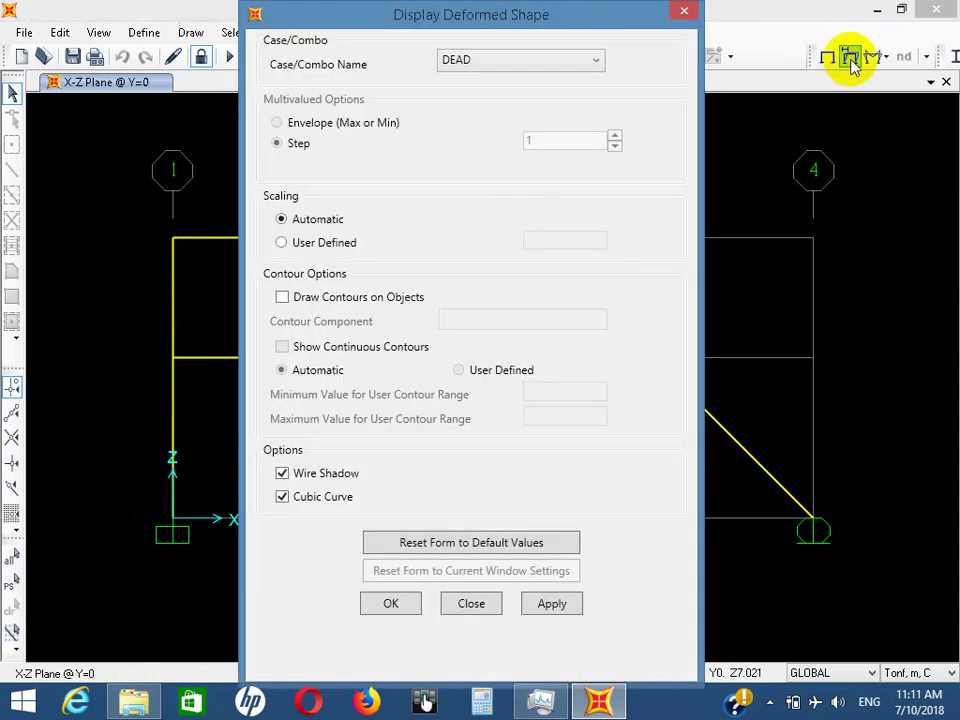
pyautogui.click(411, 608)
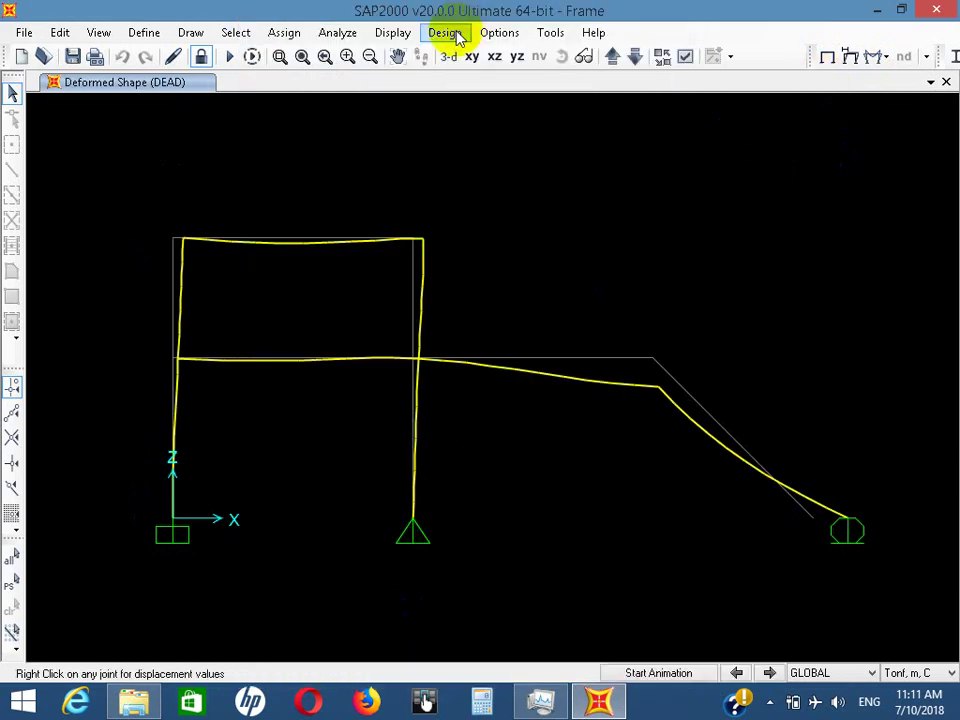
# Display the Axial Force diagram for the DEAD case as a filled diagram with a user-defined scale of 0.3
pyautogui.click(393, 33)
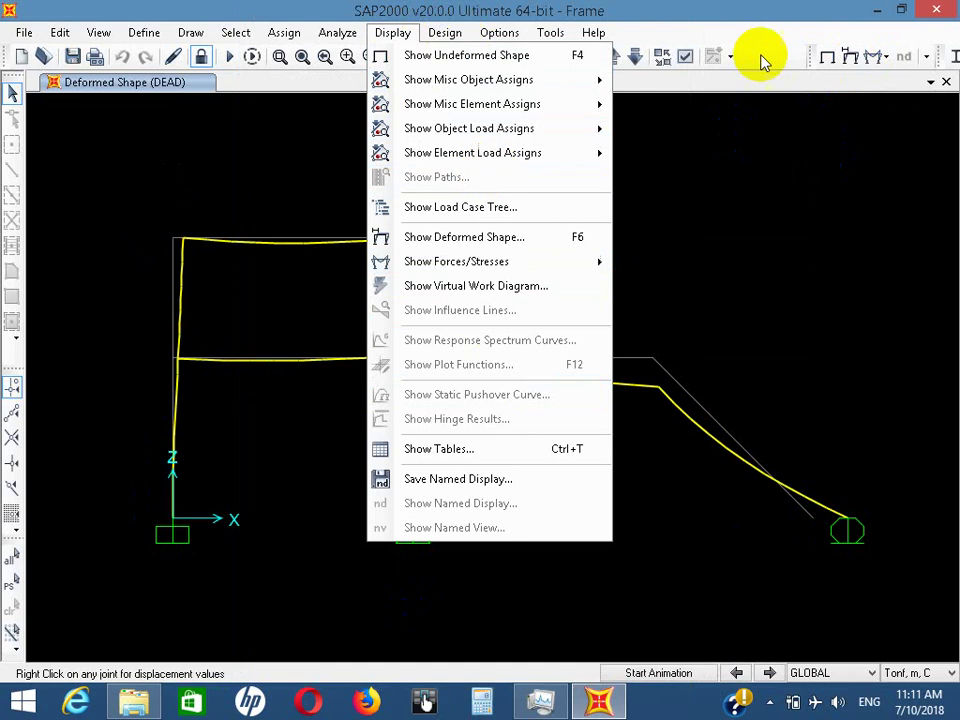
pyautogui.click(886, 57)
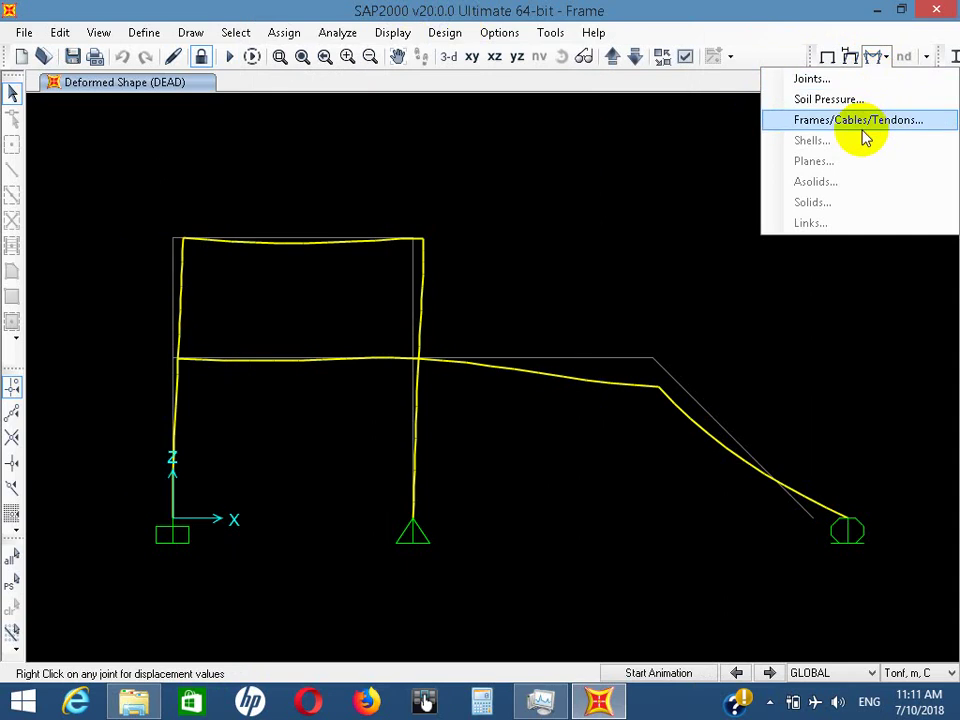
pyautogui.click(802, 124)
pyautogui.click(320, 303)
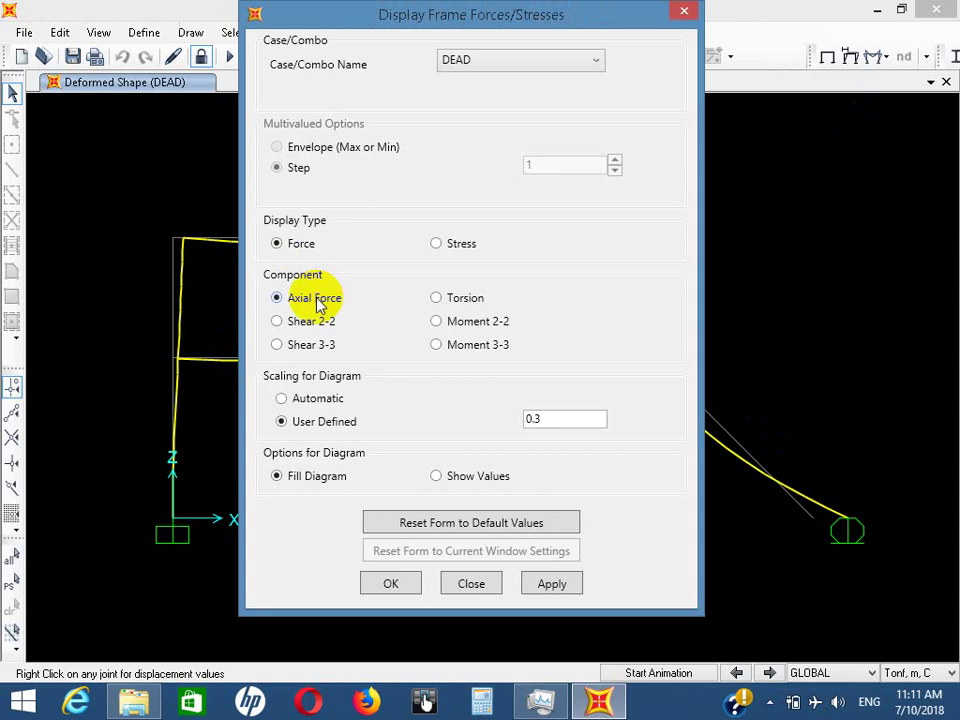
pyautogui.click(418, 585)
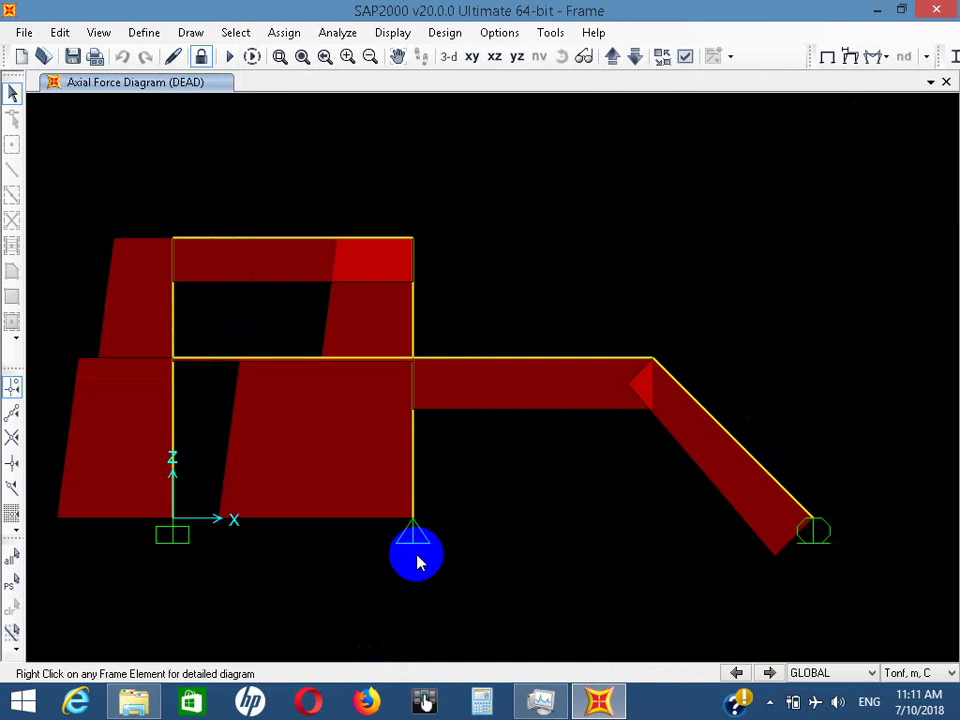
# Display the Torsion diagram for the DEAD case as a filled diagram with a user-defined scale of 0.3
pyautogui.click(880, 58)
pyautogui.click(880, 117)
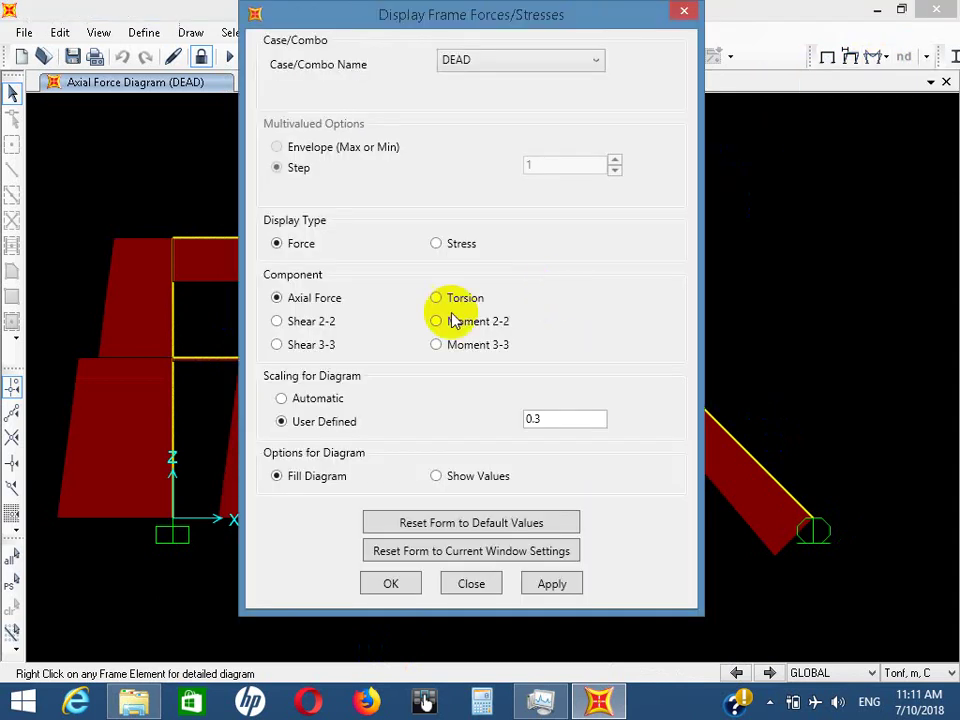
pyautogui.click(455, 300)
pyautogui.click(405, 584)
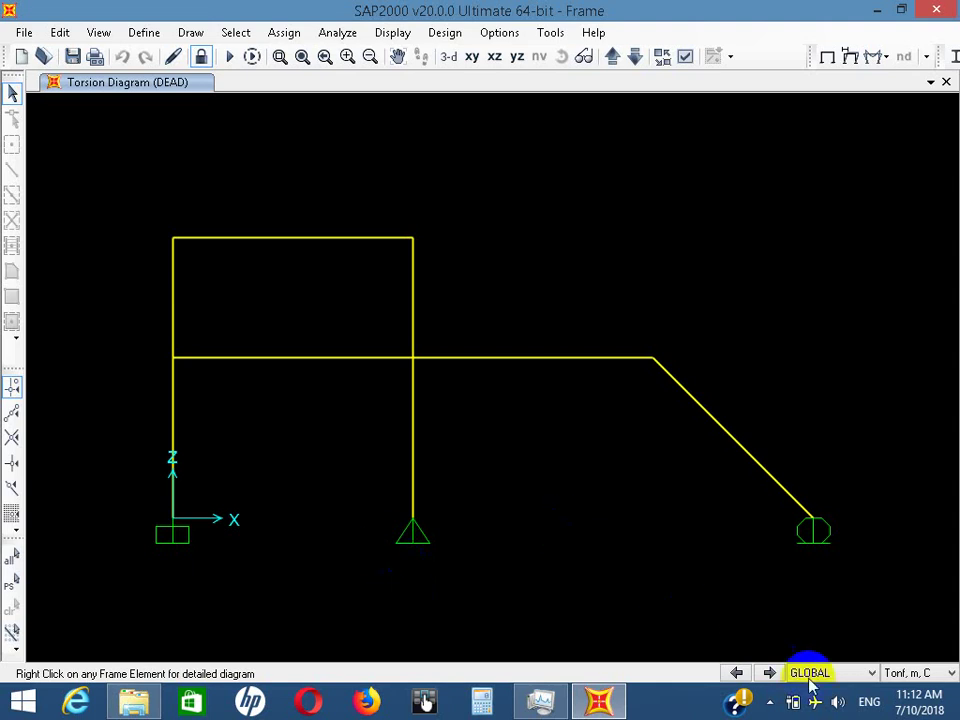
pyautogui.click(770, 702)
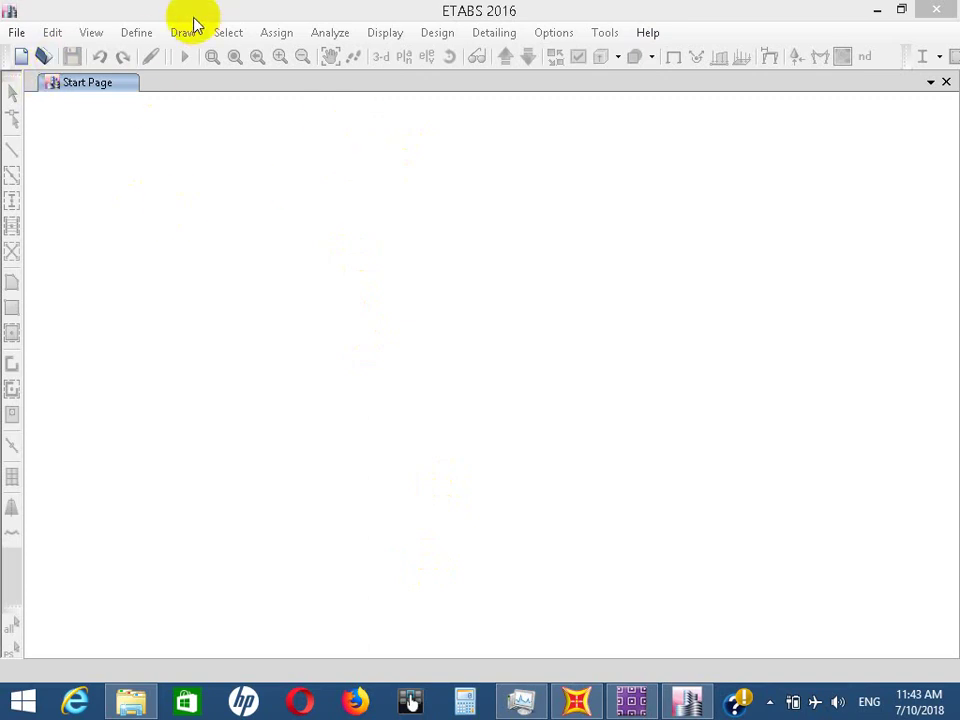
# Start a new model in ETABS 2016, initialized with the saved user default settings
pyautogui.click(14, 33)
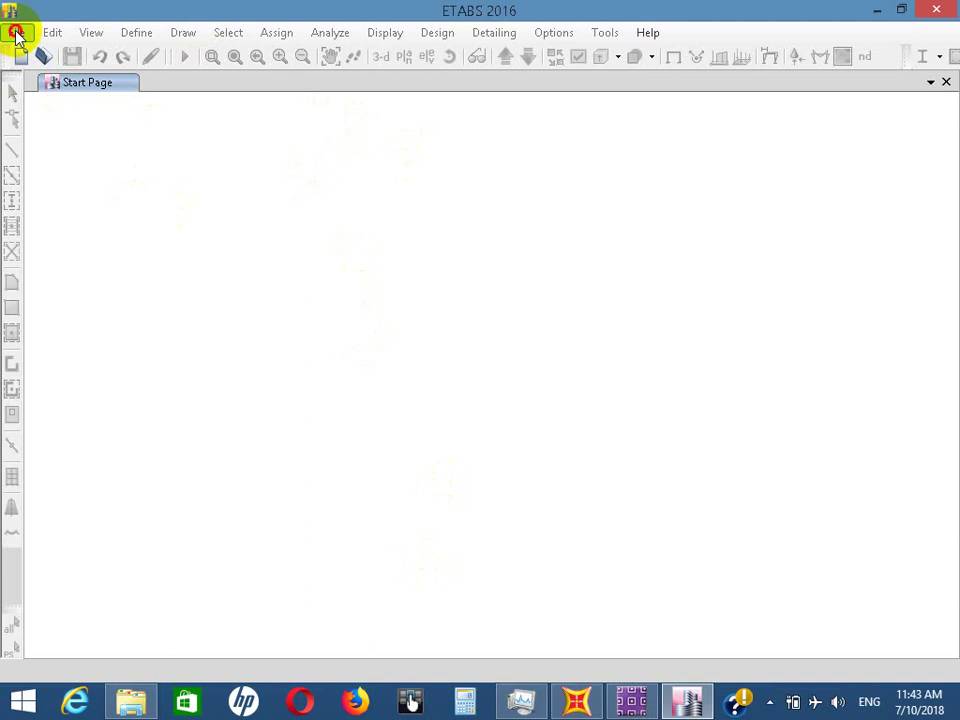
pyautogui.click(14, 33)
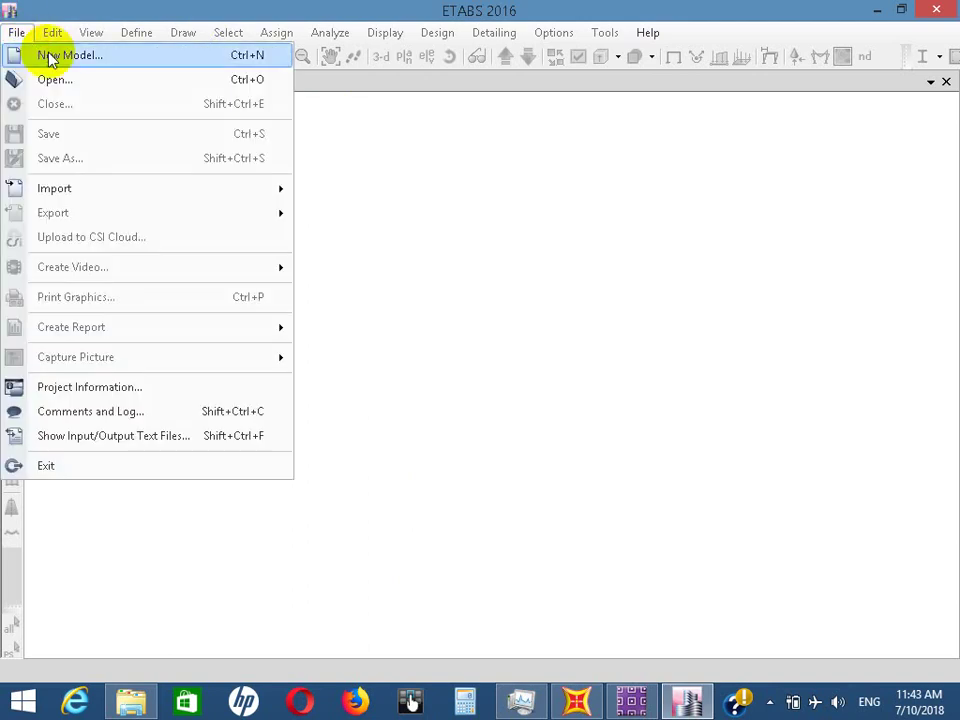
pyautogui.click(95, 61)
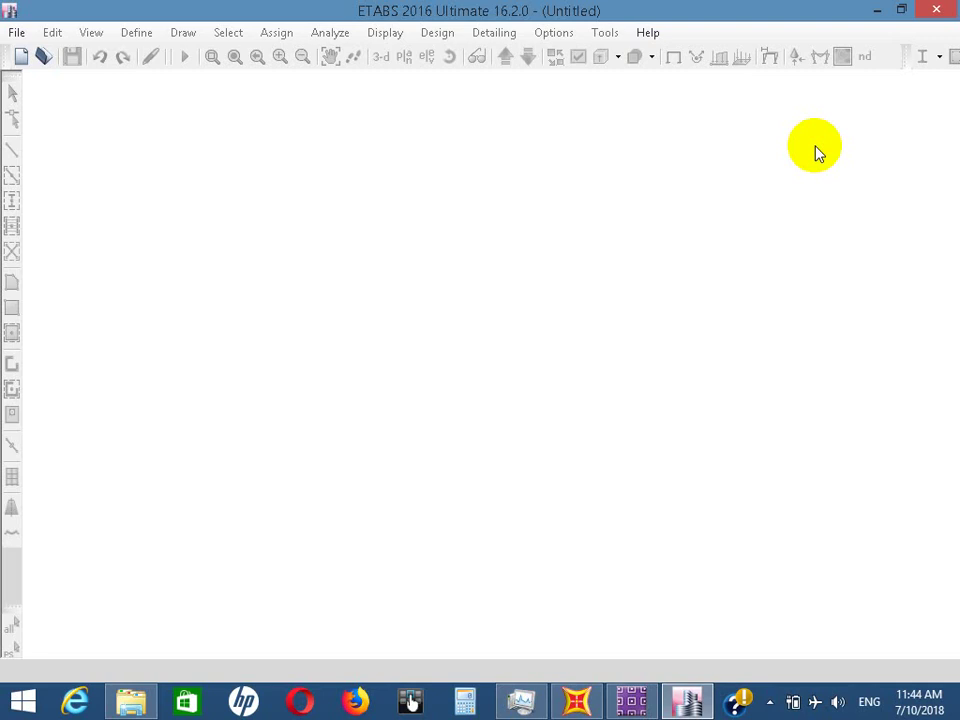
pyautogui.hotkey('ctrl', 'n')
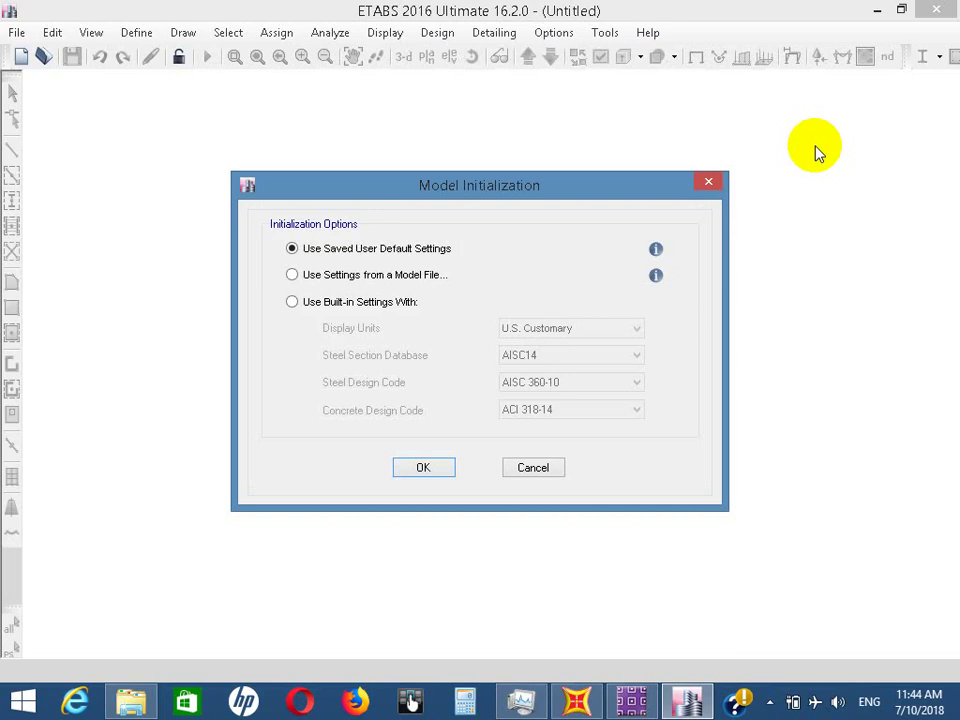
pyautogui.click(428, 468)
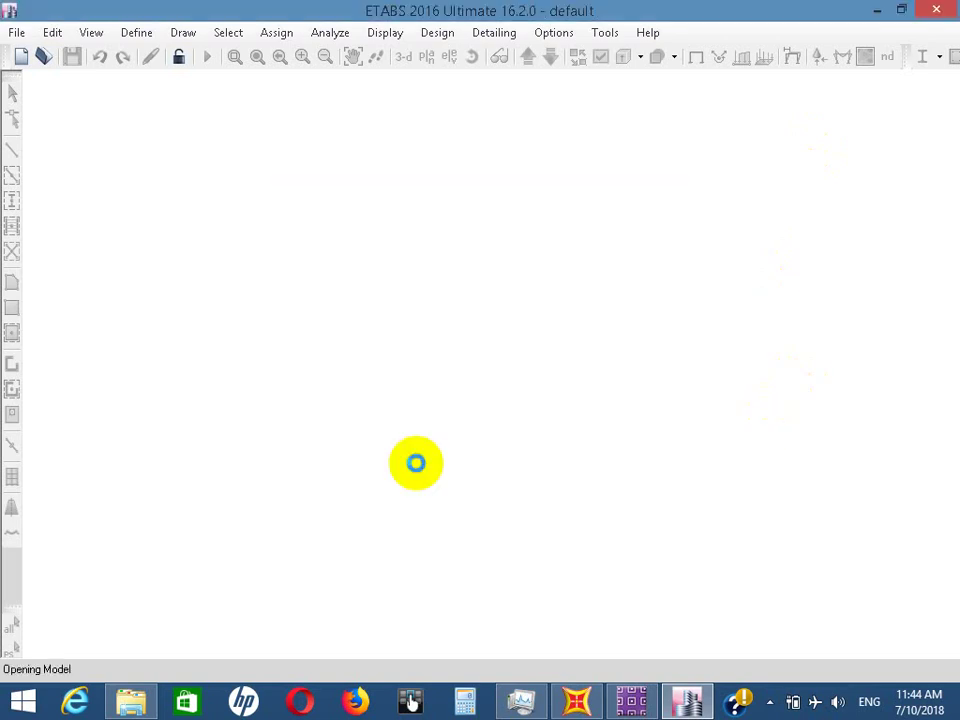
# Switch to SAFE 2016 and examine its options for creating, opening and importing models
pyautogui.click(650, 700)
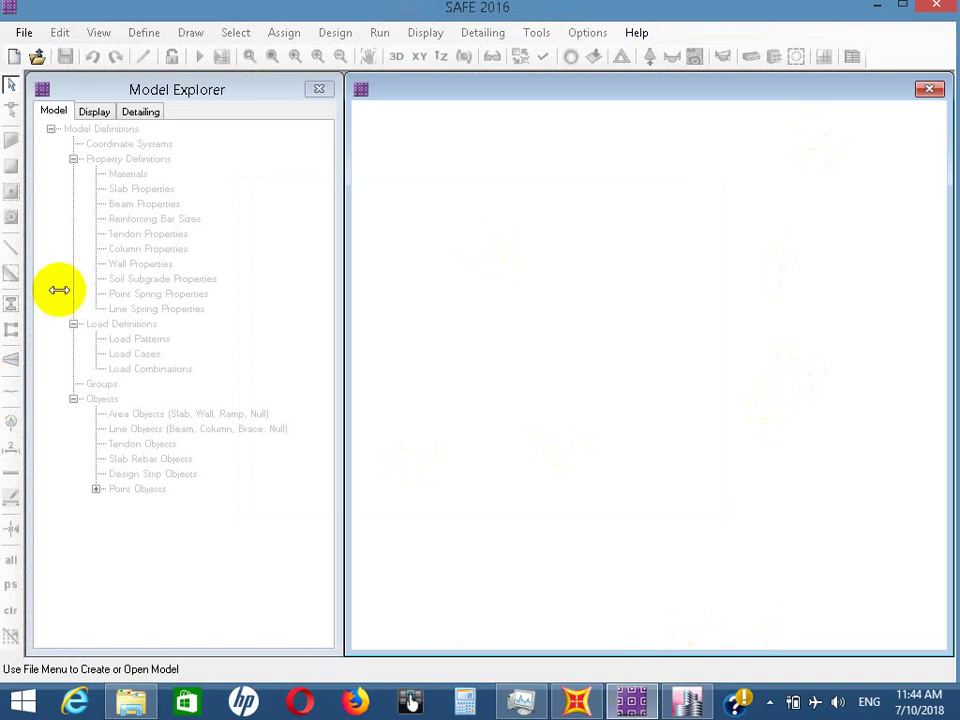
pyautogui.click(16, 35)
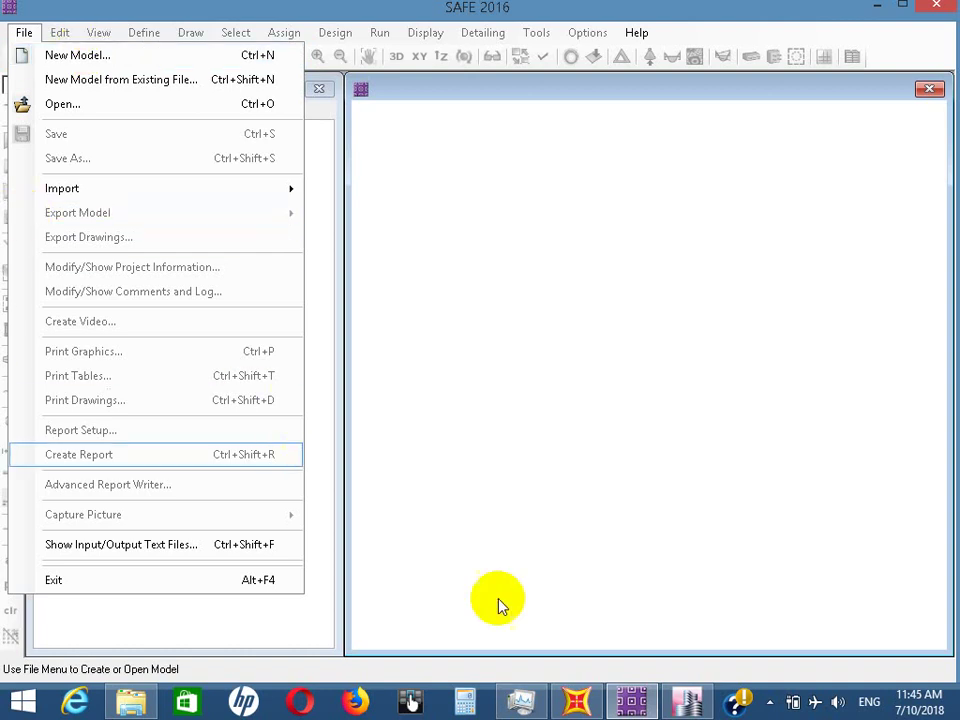
# Switch back to SAP2000 and unlock the Frame model, accepting deletion of its analysis results
pyautogui.click(572, 697)
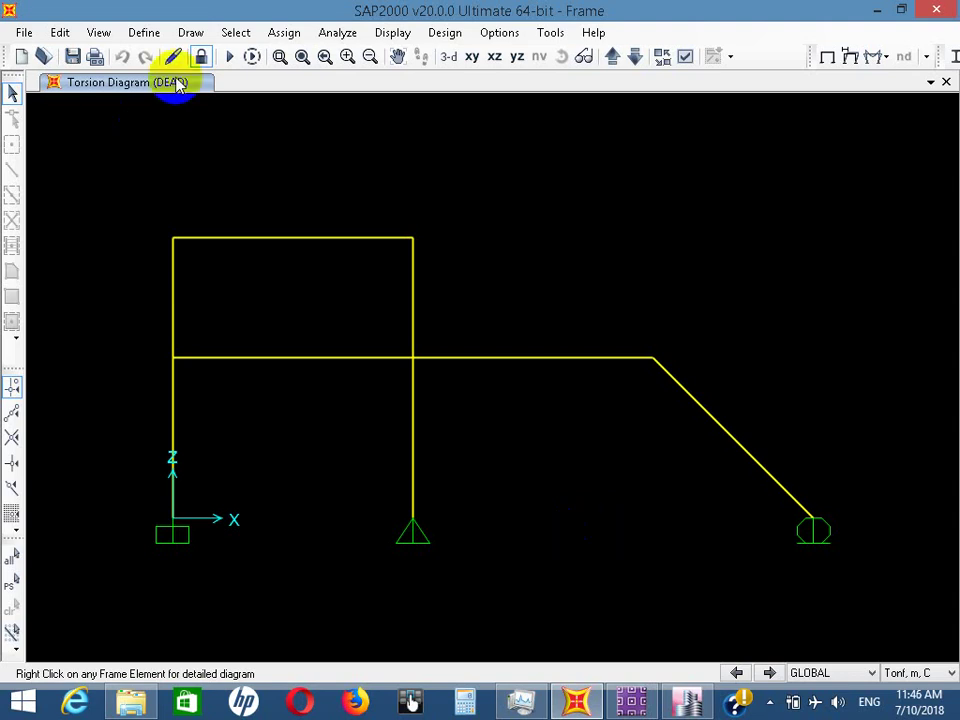
pyautogui.click(200, 57)
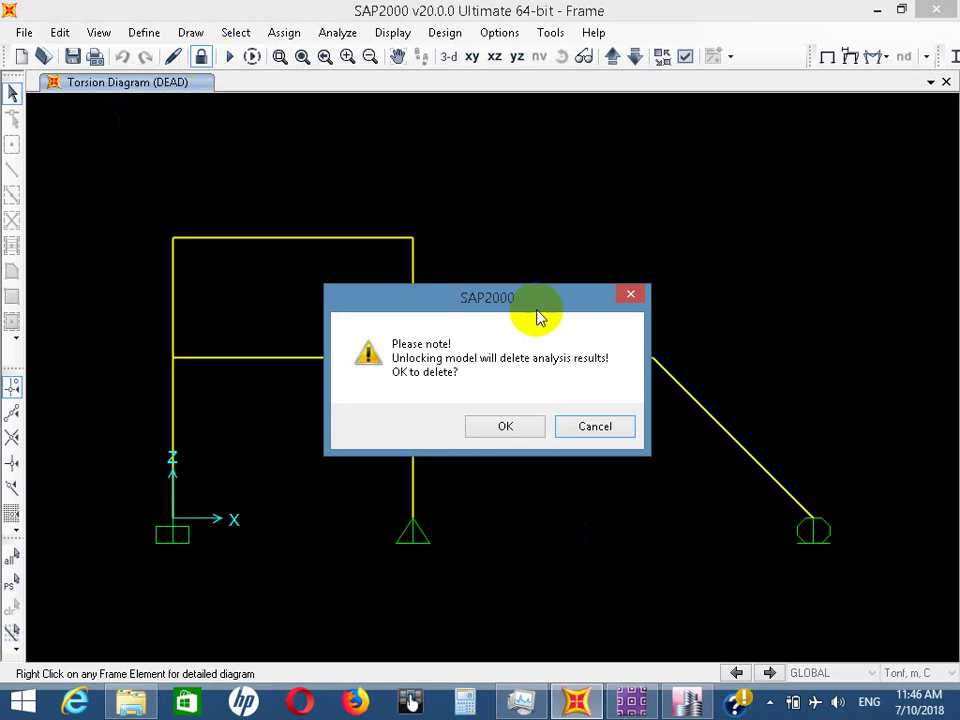
pyautogui.click(508, 430)
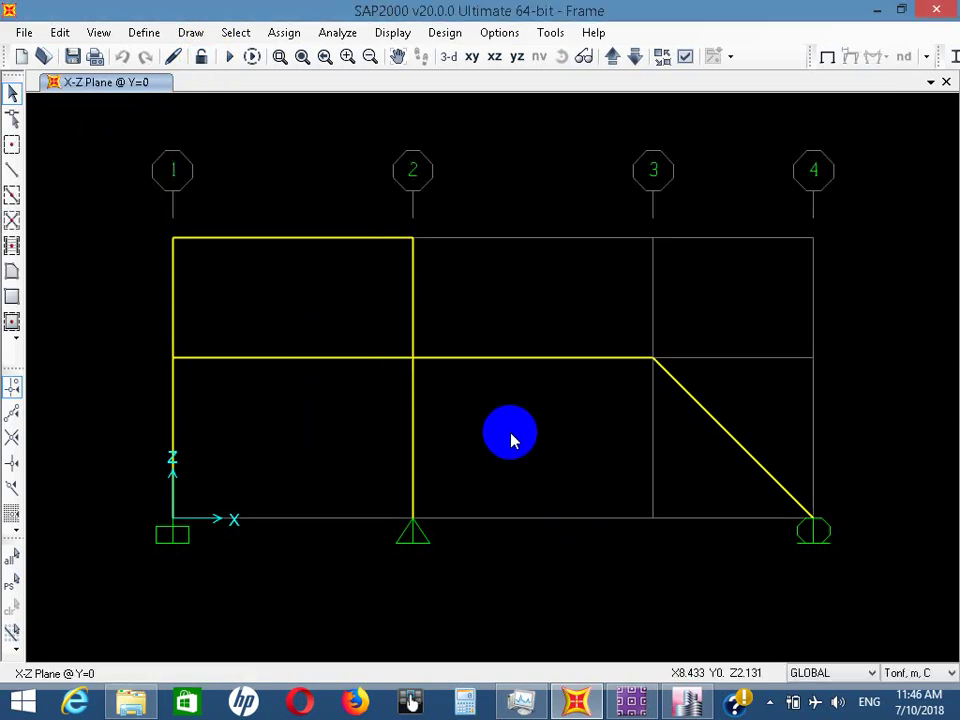
# Add a copy of the 25*60 frame section named 25*50 with a depth of 0.5 m
pyautogui.click(143, 32)
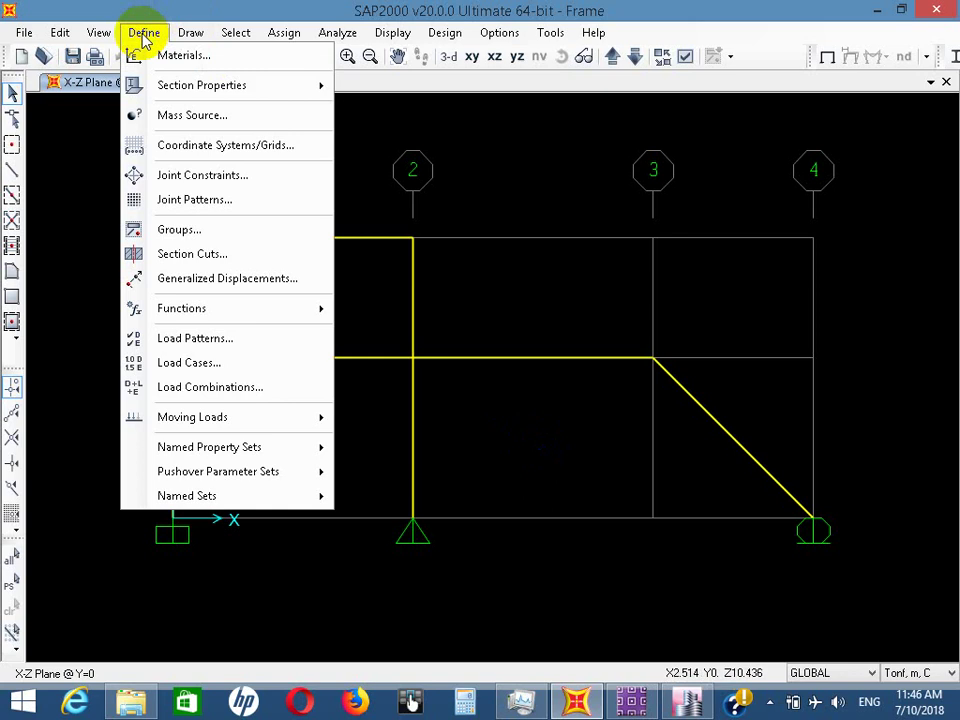
pyautogui.moveTo(195, 90)
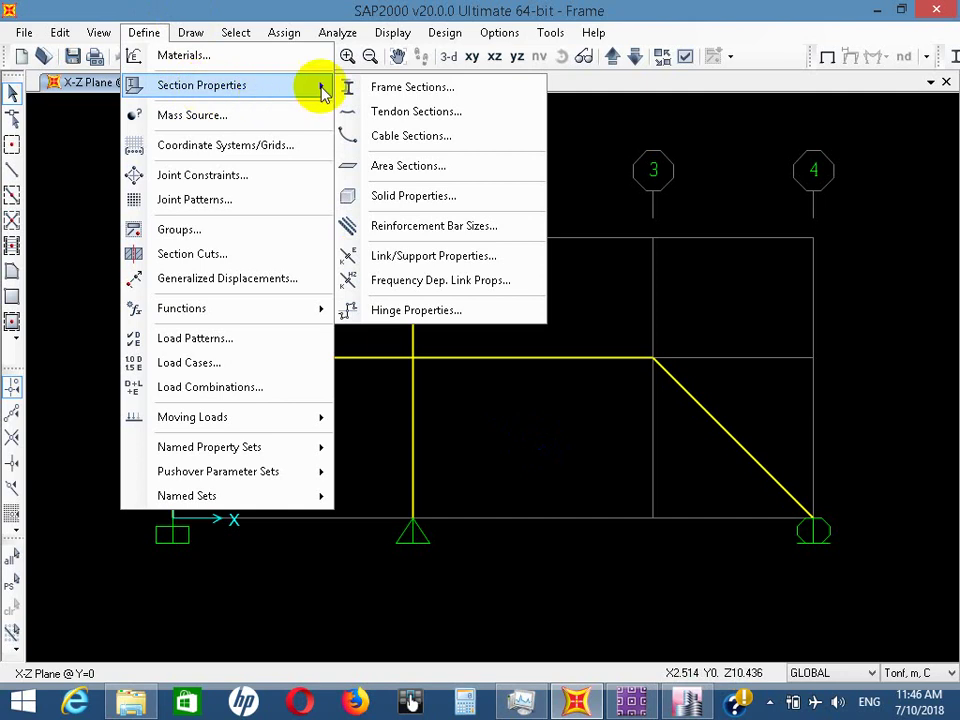
pyautogui.click(402, 89)
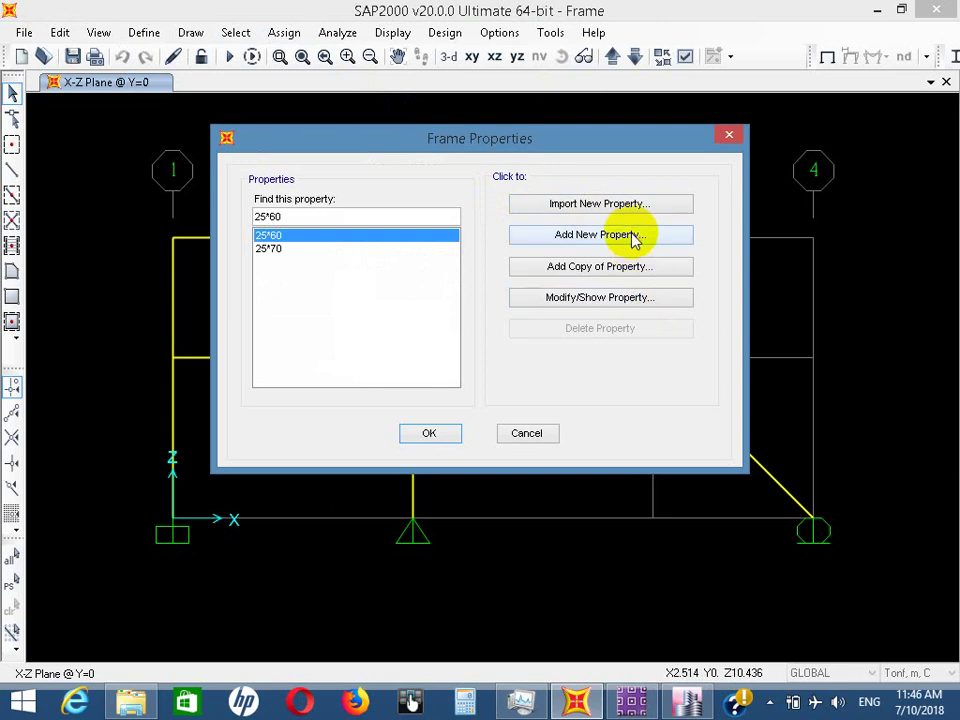
pyautogui.click(625, 268)
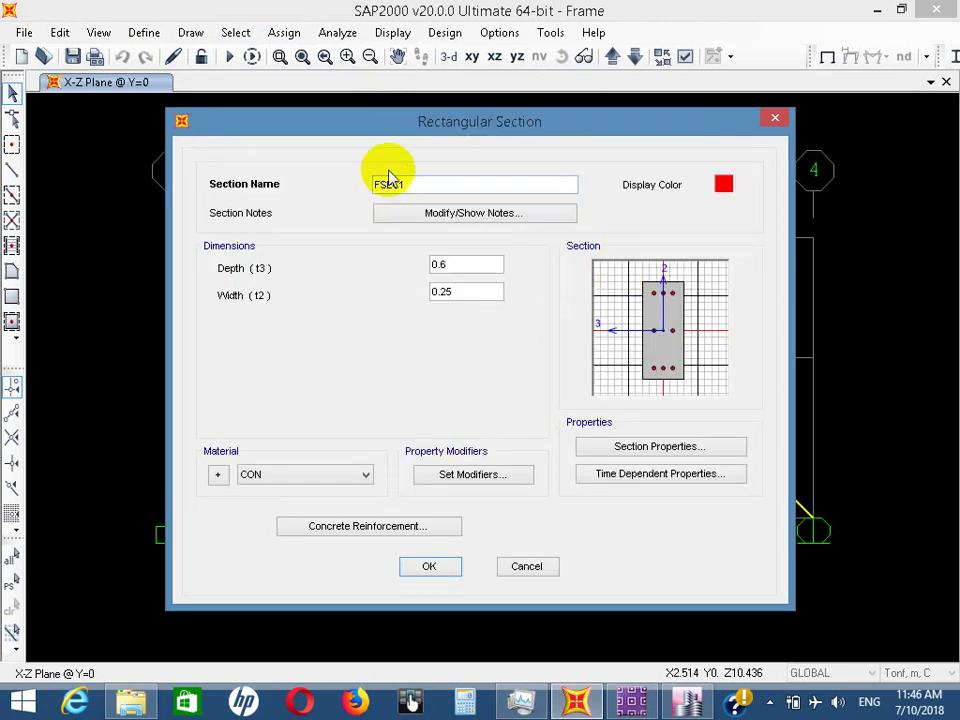
pyautogui.moveTo(429, 182); pyautogui.dragTo(218, 188)
pyautogui.write('2')
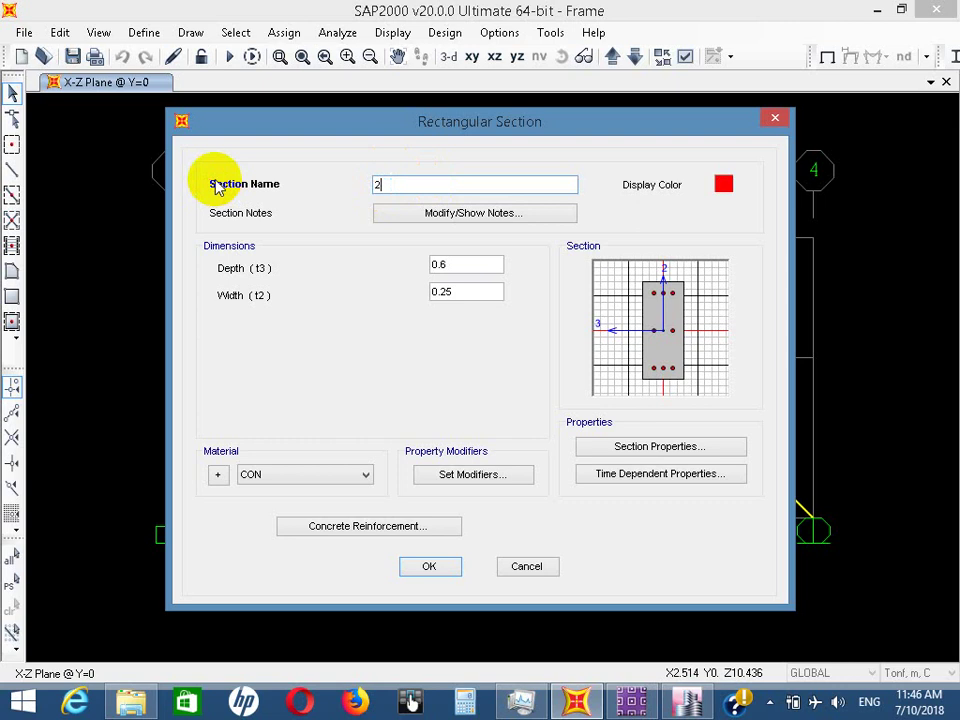
pyautogui.write('5*50')
pyautogui.click(474, 263)
pyautogui.press('BackSpace')
pyautogui.write('5')
pyautogui.click(425, 565)
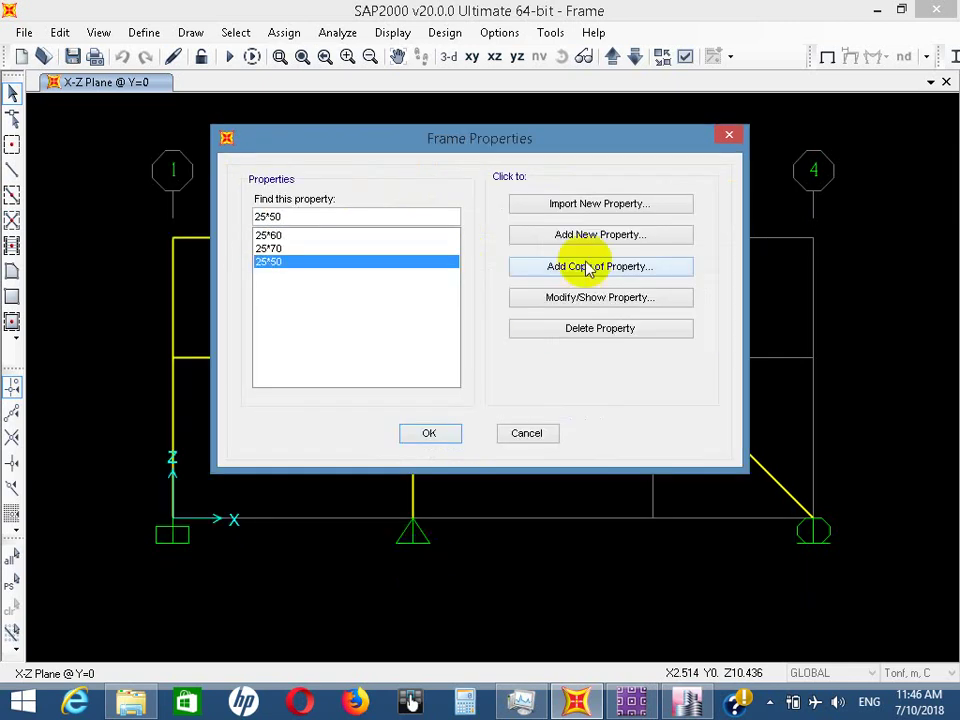
# Try to add a copy of the 25*50 frame section named 25*70 with a depth of 0.7 m
pyautogui.click(540, 266)
pyautogui.doubleClick(419, 185)
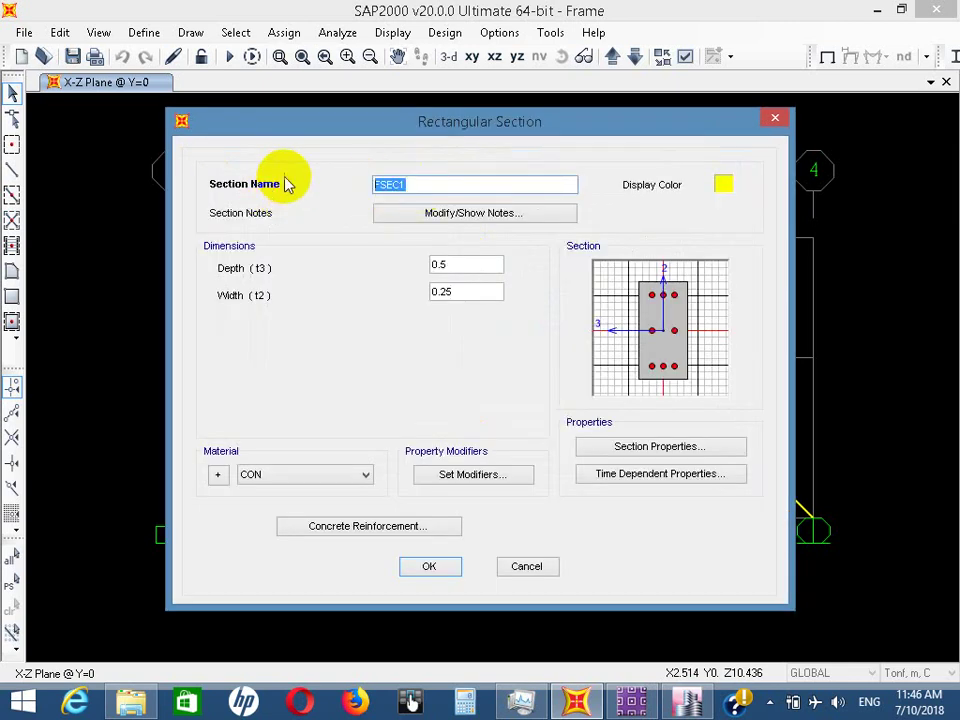
pyautogui.write('25*70')
pyautogui.click(489, 265)
pyautogui.press('BackSpace')
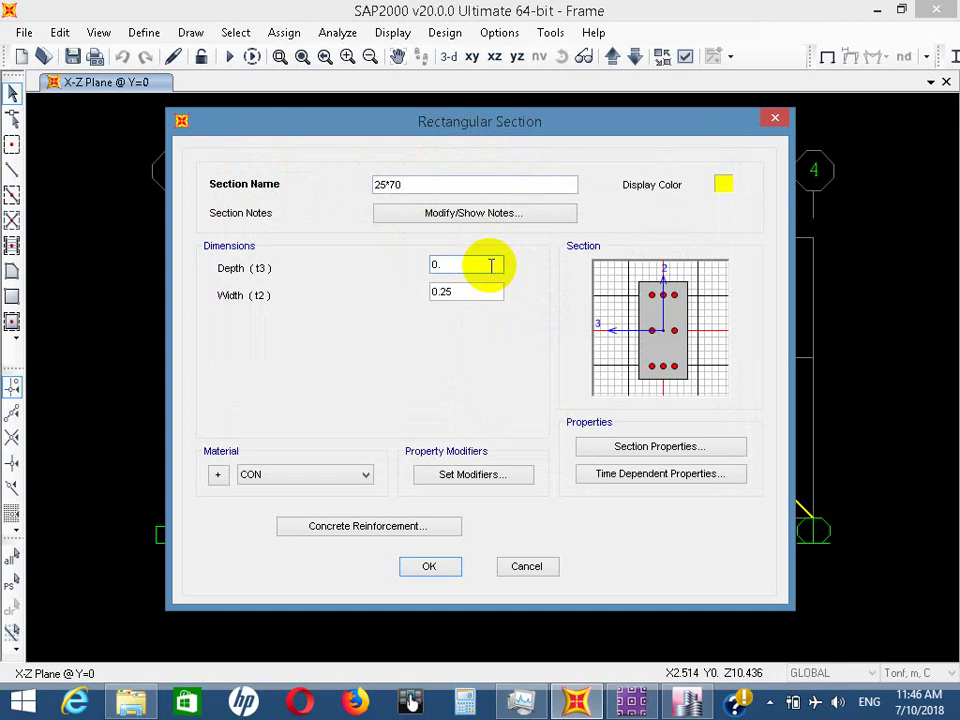
pyautogui.write('7')
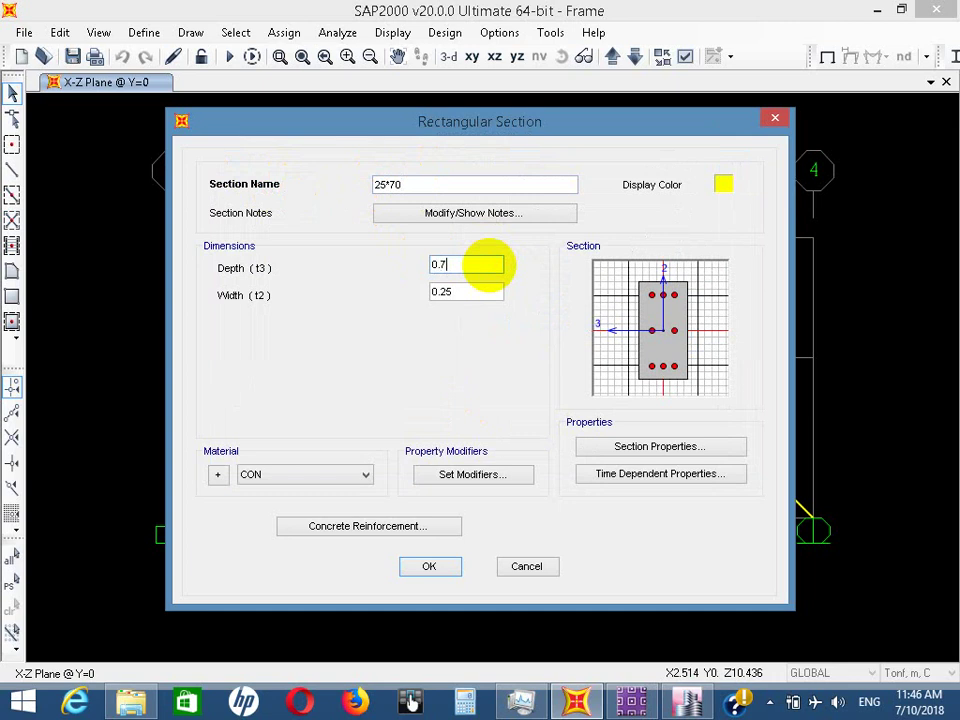
pyautogui.click(446, 568)
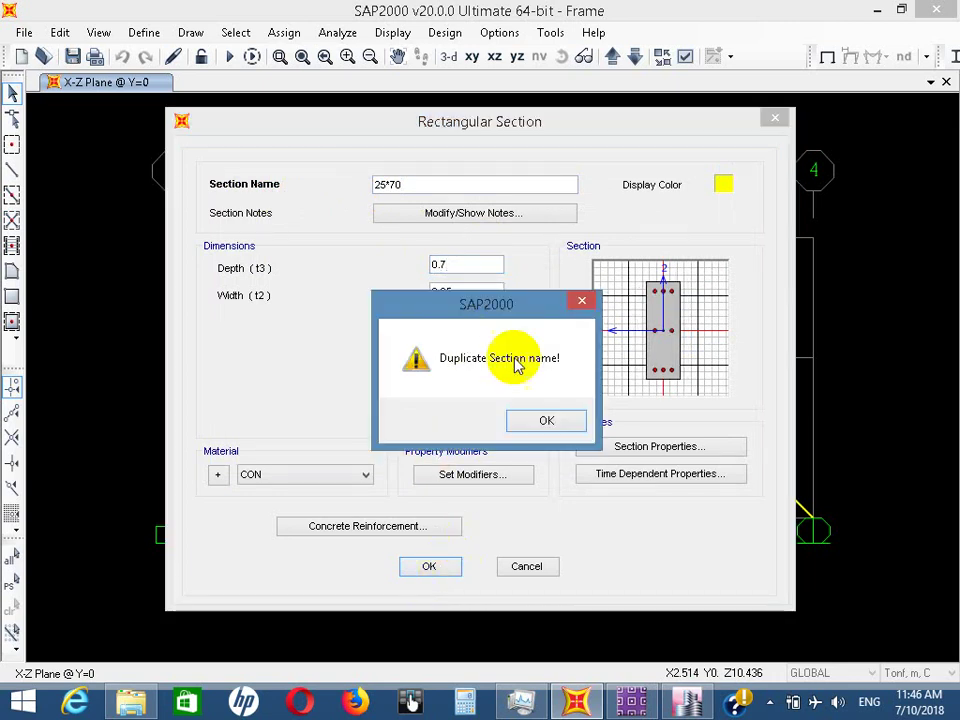
pyautogui.click(548, 418)
# Name the copied rectangular section 25*80, set its depth to 0.8 m and accept it
pyautogui.click(469, 266)
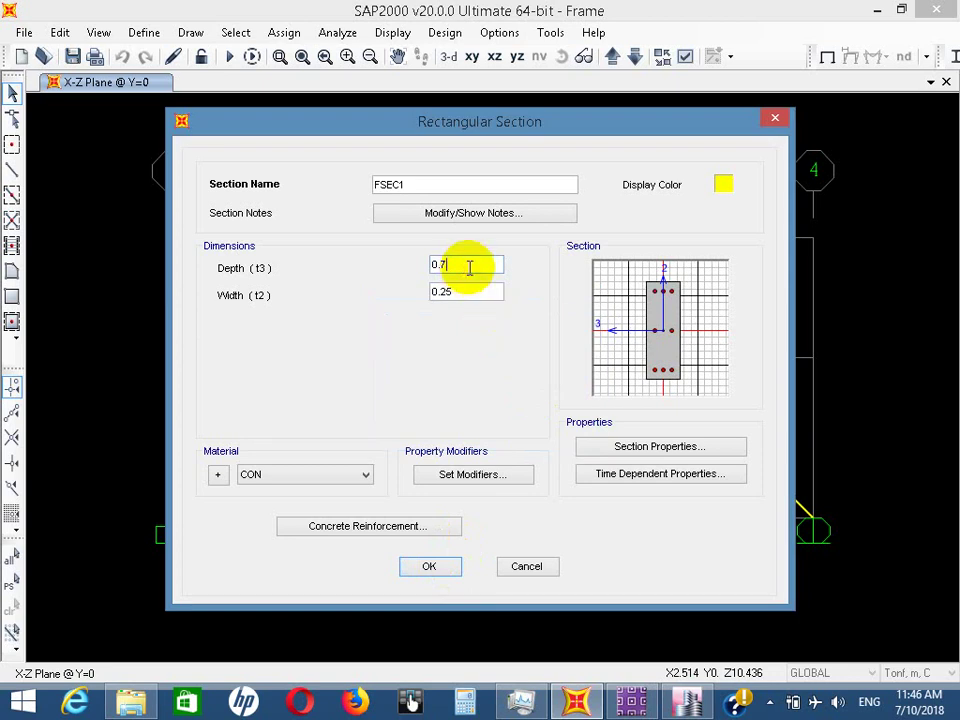
pyautogui.moveTo(418, 184); pyautogui.dragTo(311, 189)
pyautogui.write('26*80')
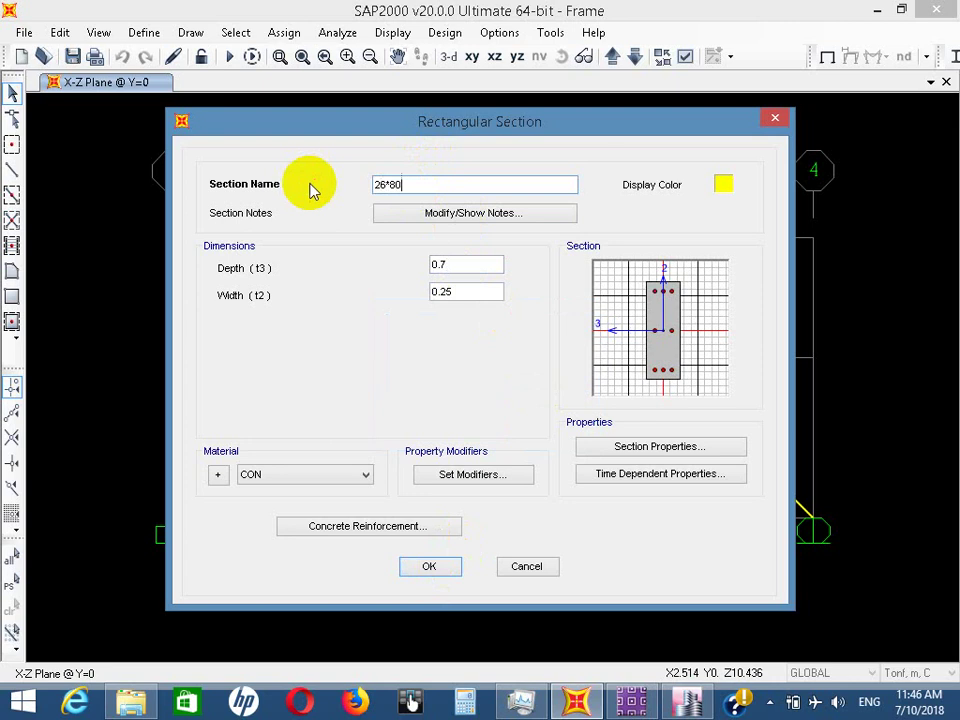
pyautogui.click(383, 186)
pyautogui.press('BackSpace')
pyautogui.write('5')
pyautogui.click(458, 264)
pyautogui.press('BackSpace')
pyautogui.write('8')
pyautogui.click(449, 572)
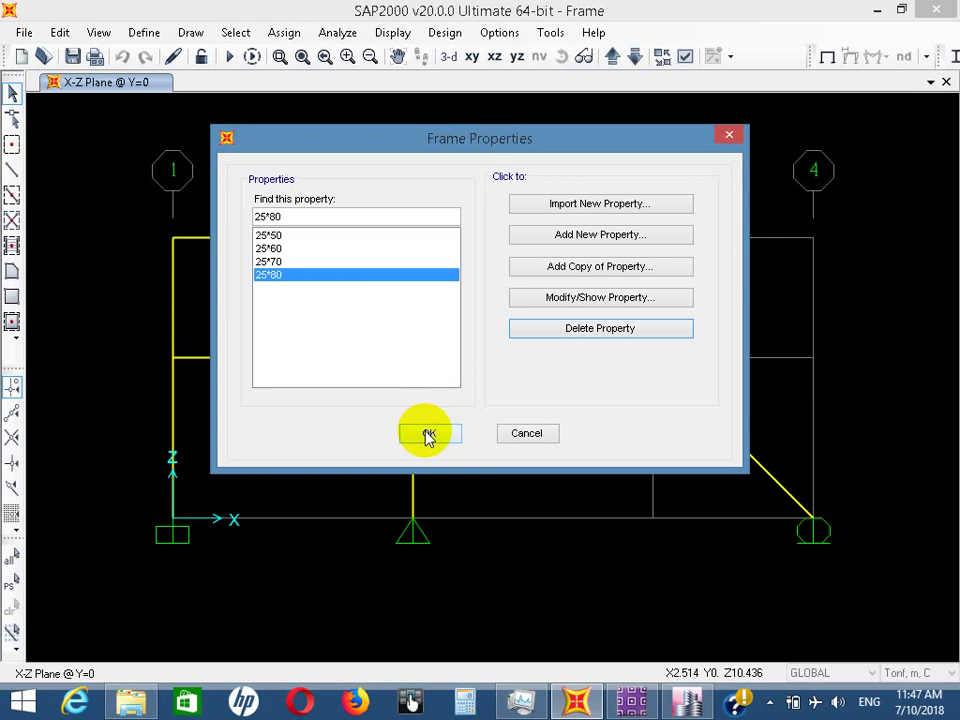
# Start adding a new Nonprismatic frame section from the Other property type
pyautogui.click(617, 243)
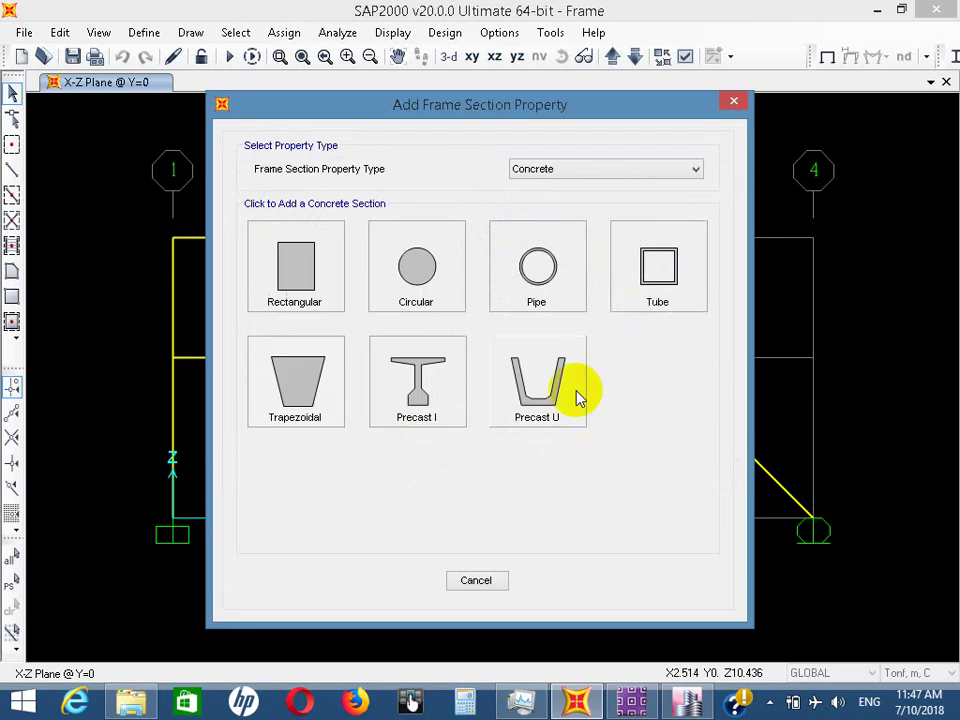
pyautogui.click(697, 172)
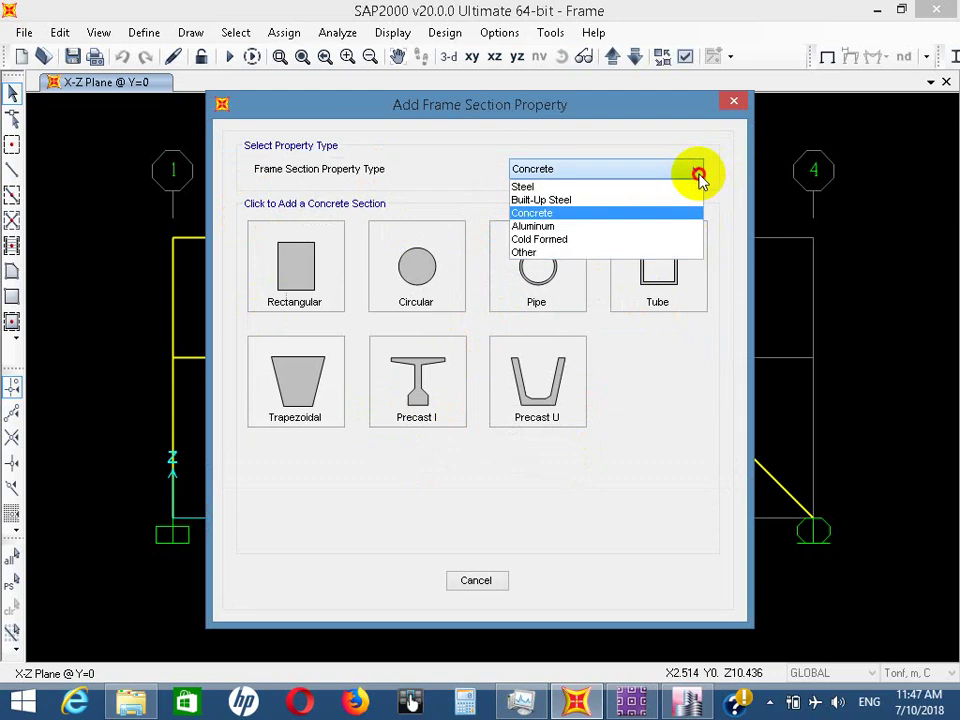
pyautogui.click(625, 254)
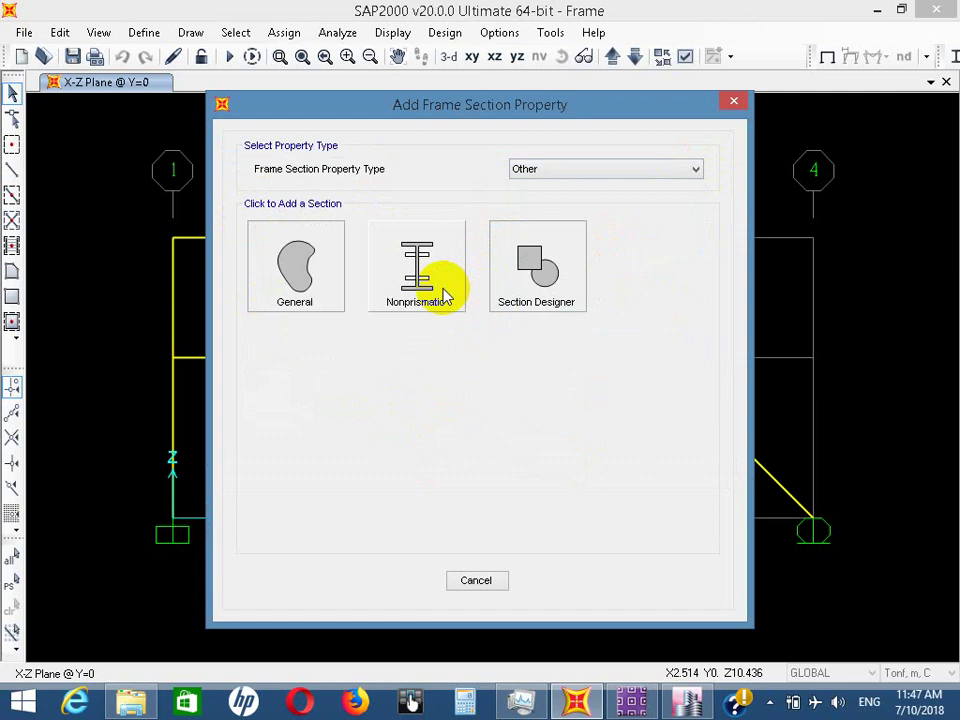
pyautogui.click(454, 260)
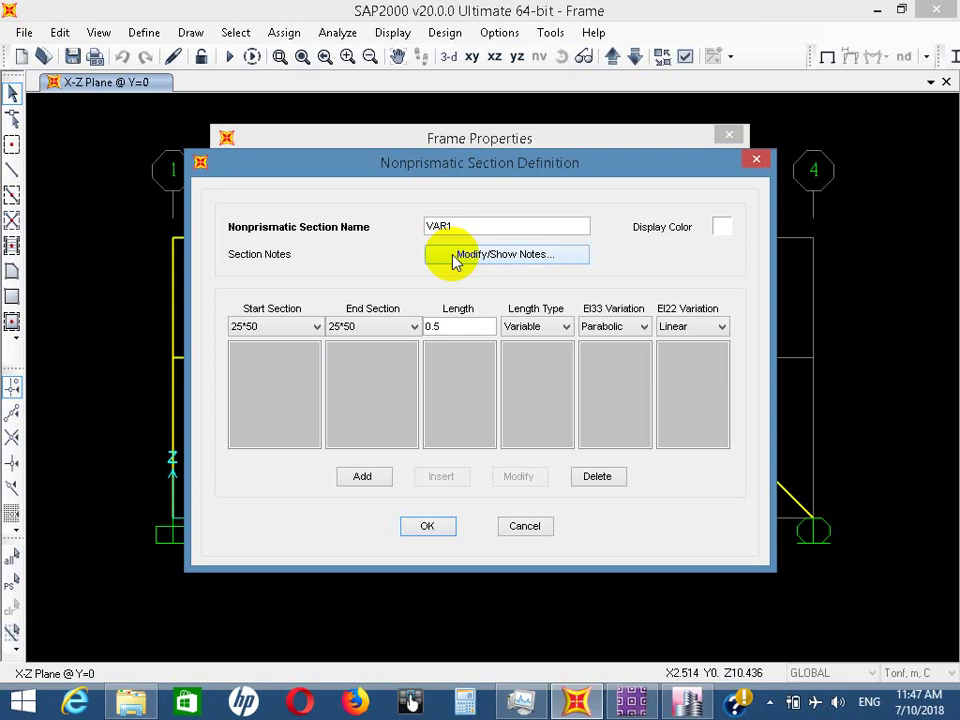
# Try the Absolute length type for the nonprismatic segment and switch back to Variable
pyautogui.click(560, 326)
pyautogui.click(537, 362)
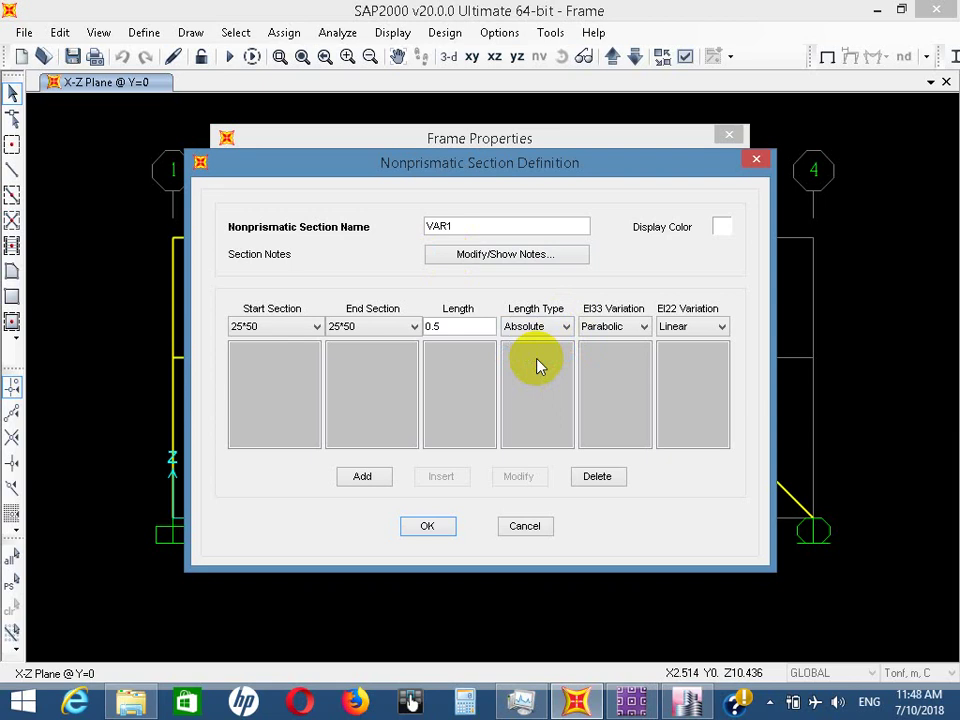
pyautogui.click(548, 327)
pyautogui.click(545, 341)
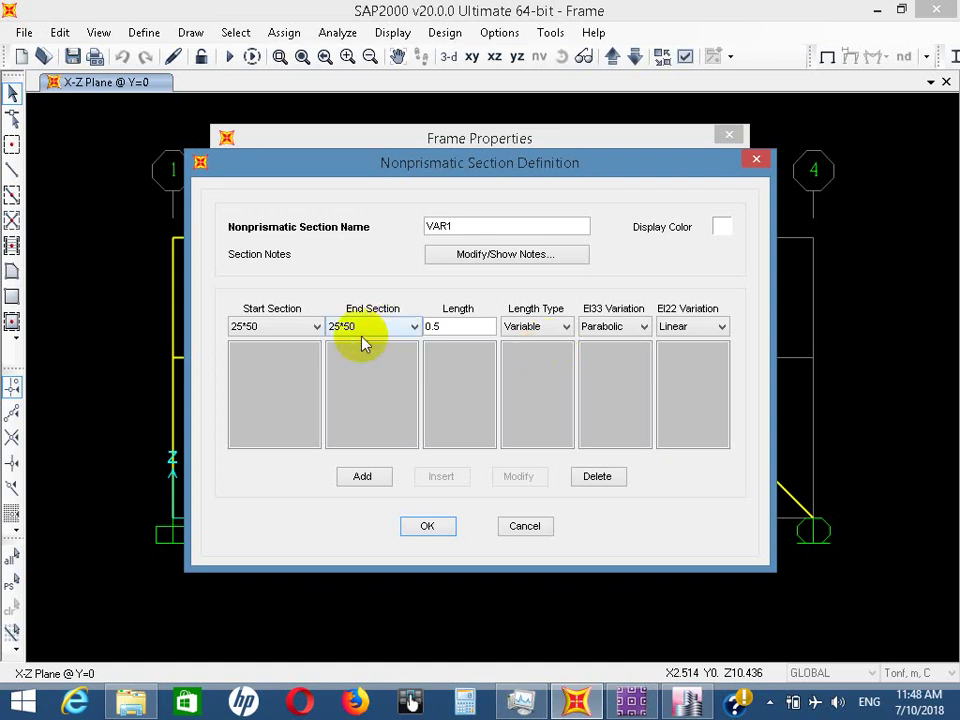
# Set the segment's start section to 25*50 and end section to 25*80, with the Variable length type
pyautogui.click(303, 327)
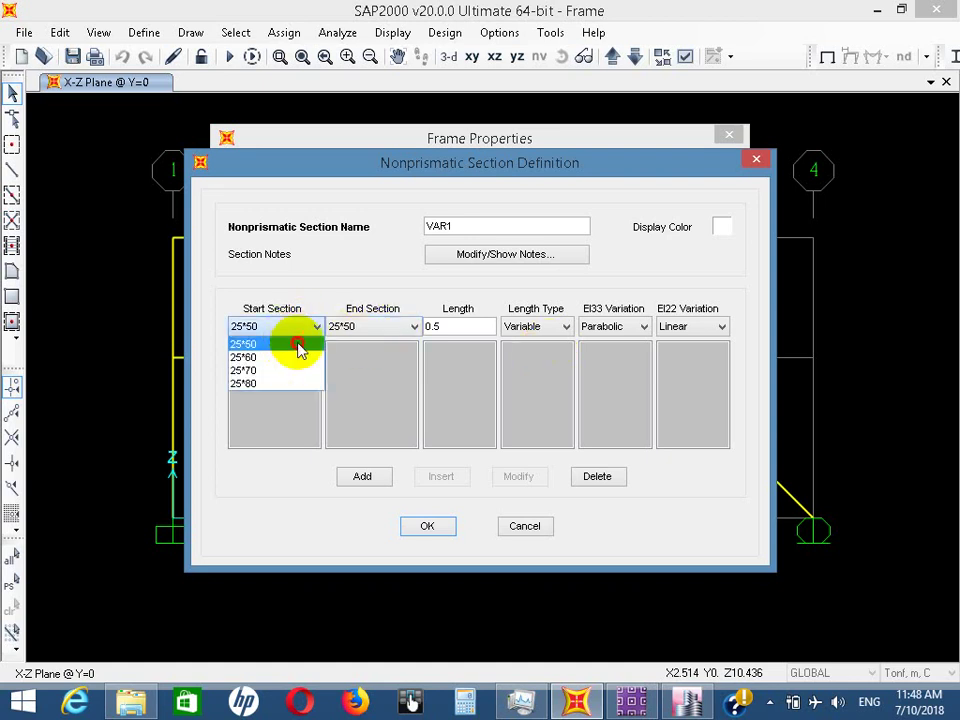
pyautogui.click(299, 346)
pyautogui.click(398, 331)
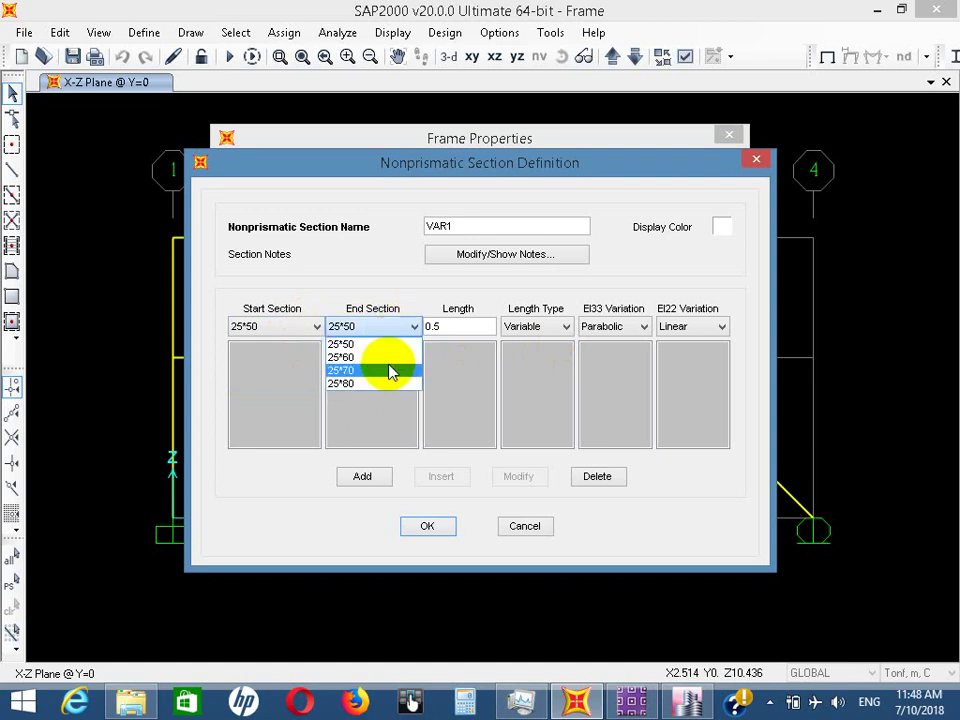
pyautogui.click(396, 384)
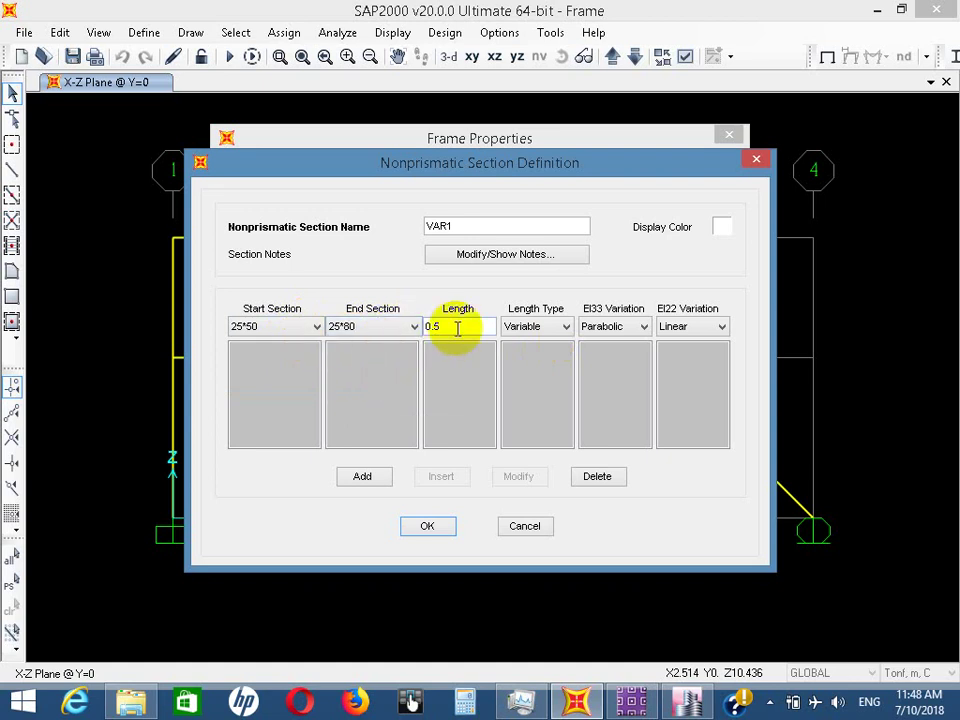
pyautogui.click(540, 330)
pyautogui.click(541, 342)
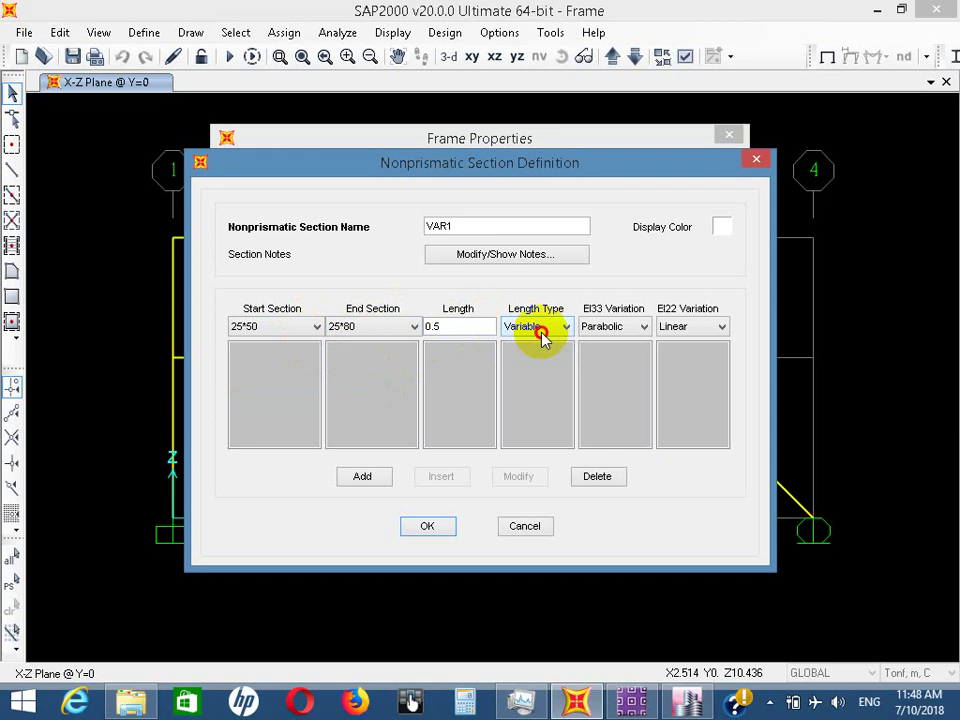
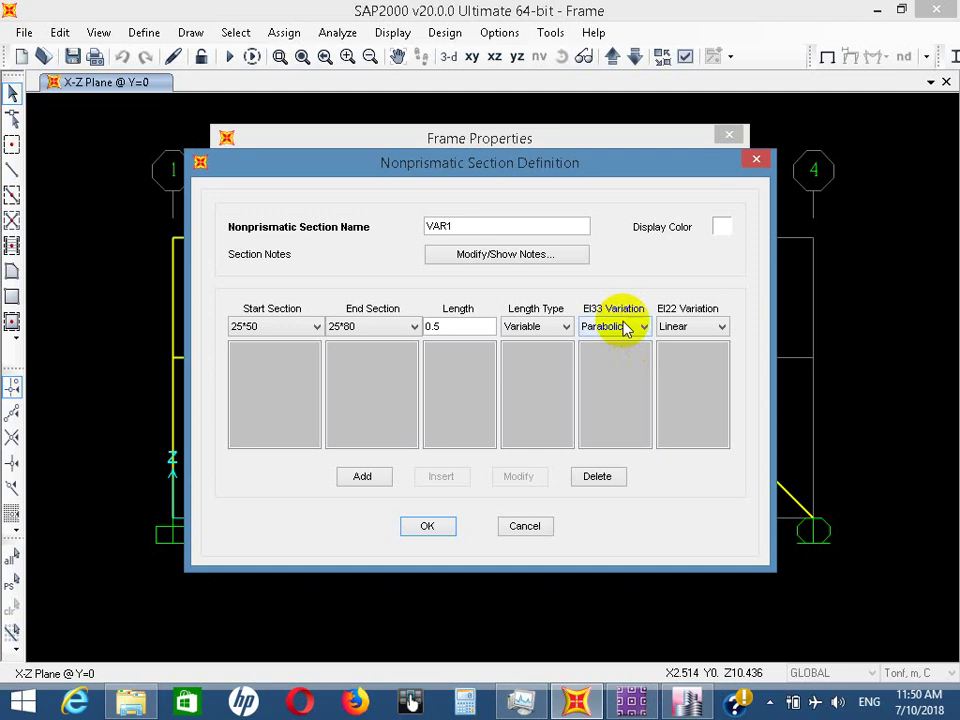
# Set the segment's EI33 variation to Linear and EI22 variation to Cubic, and try to accept the definition
pyautogui.click(625, 327)
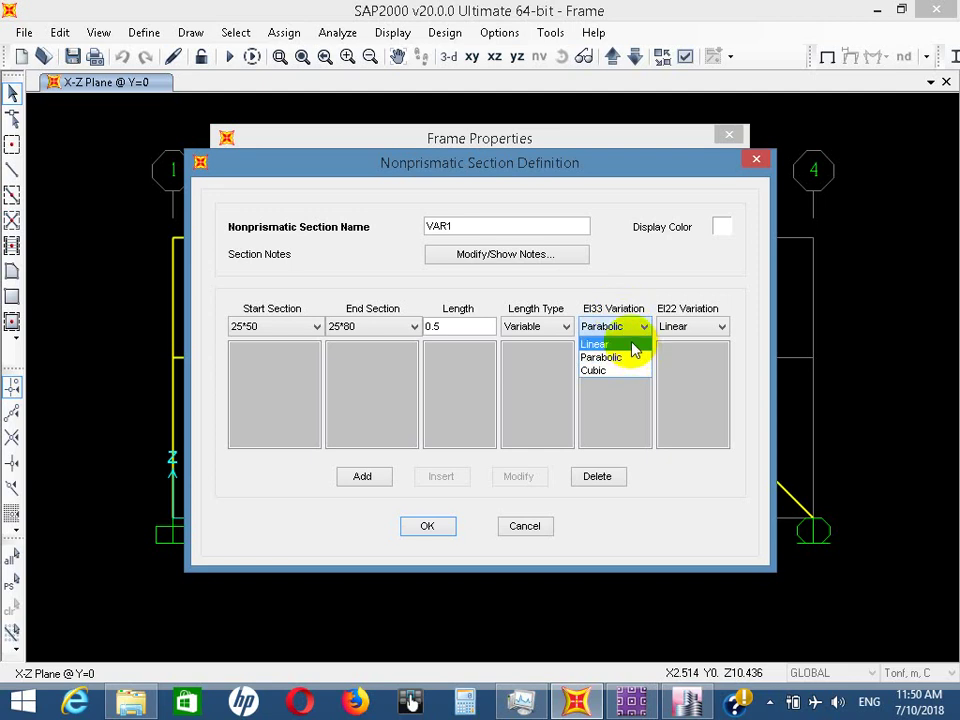
pyautogui.click(632, 345)
pyautogui.click(712, 330)
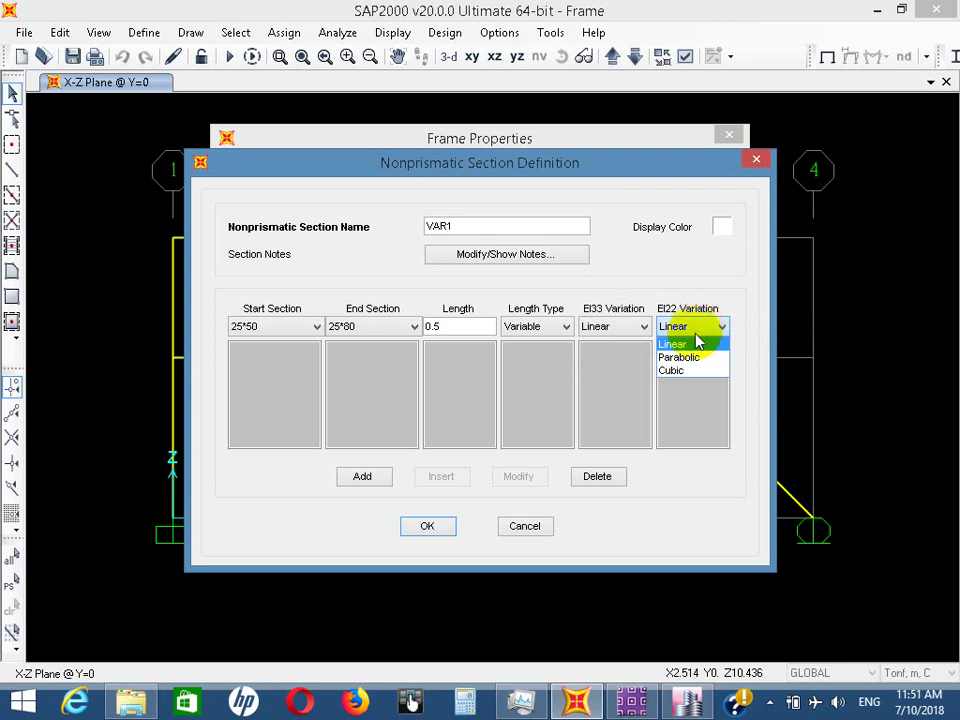
pyautogui.click(707, 371)
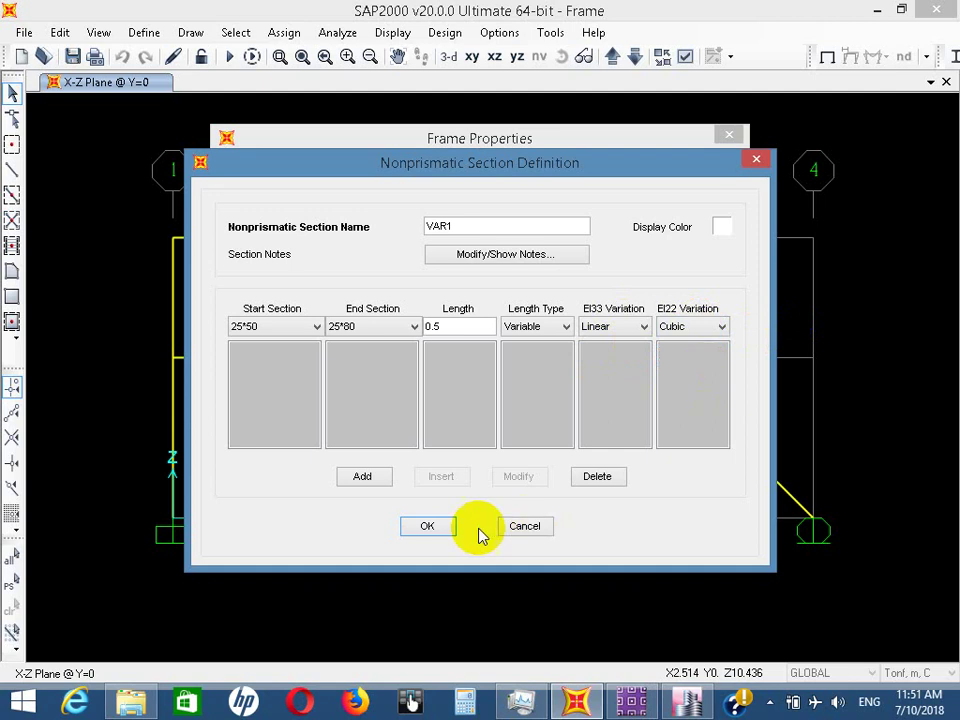
pyautogui.click(428, 525)
pyautogui.click(552, 422)
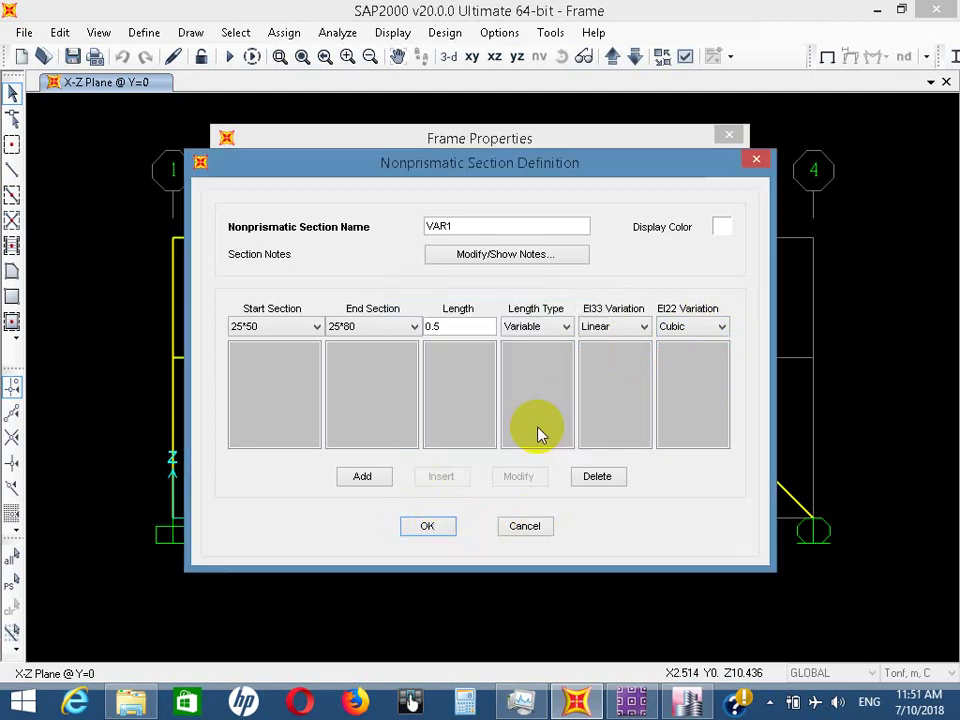
# Name the nonprismatic section non, add the configured segment to it and accept the frame properties
pyautogui.moveTo(490, 224); pyautogui.dragTo(388, 230)
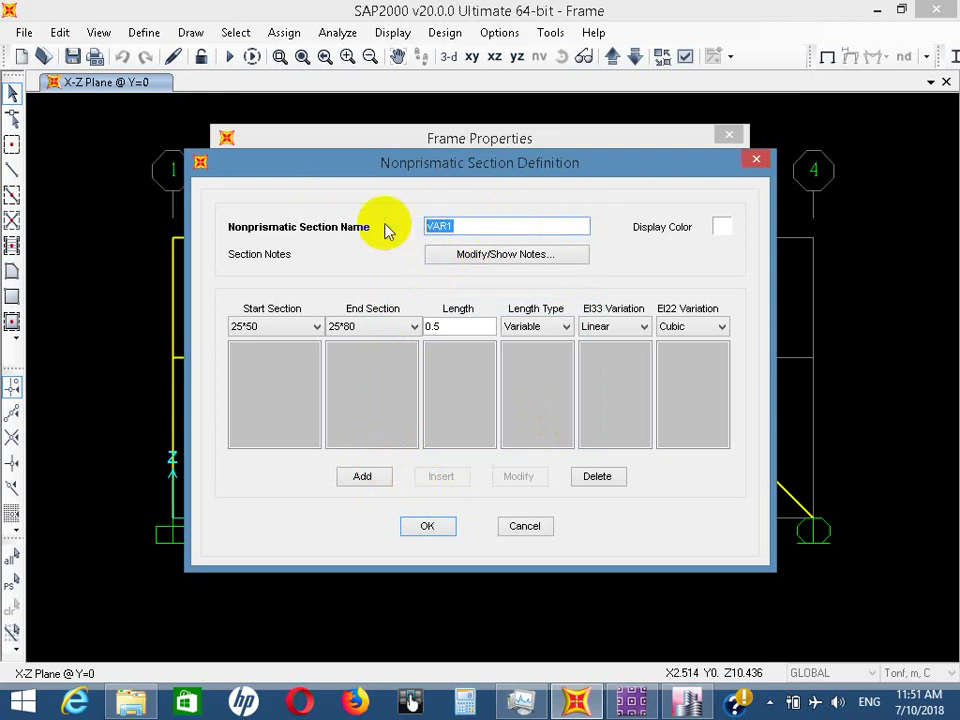
pyautogui.write('non')
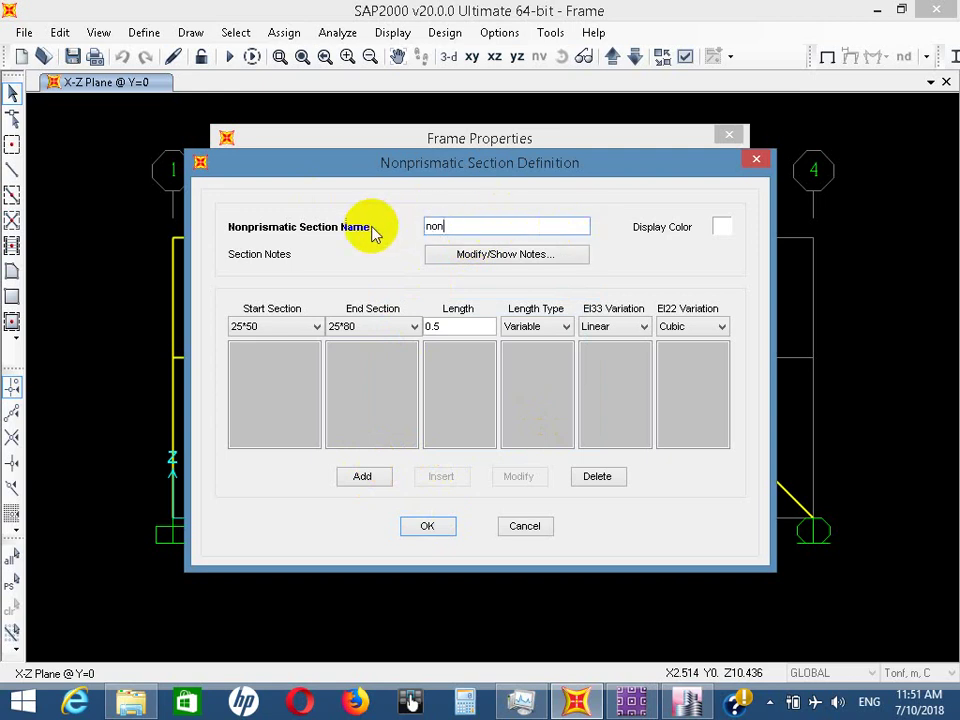
pyautogui.click(385, 479)
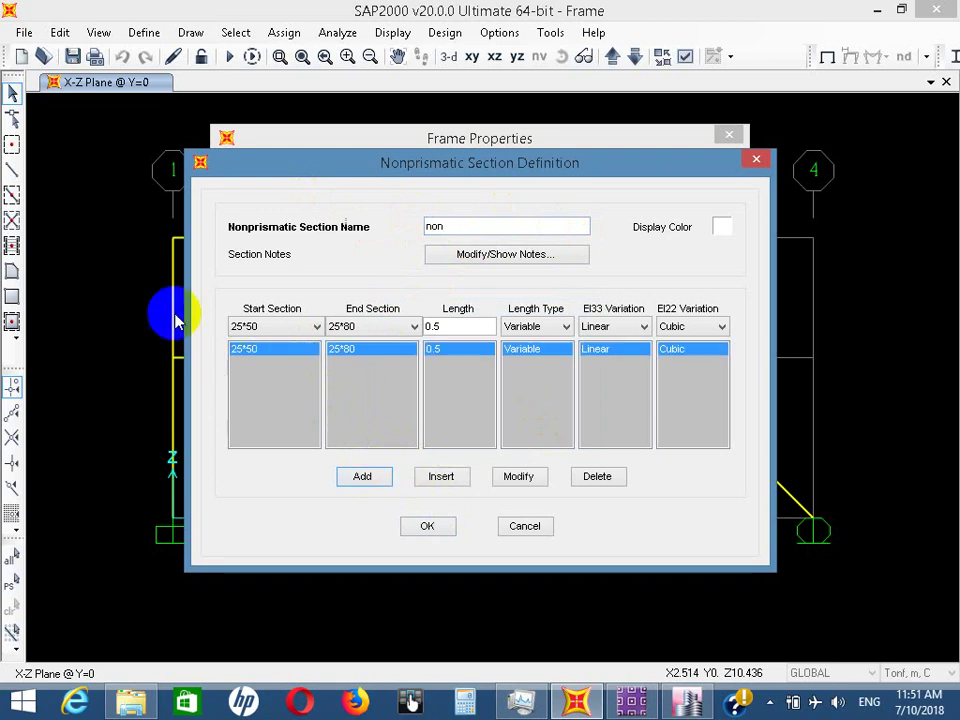
pyautogui.click(431, 527)
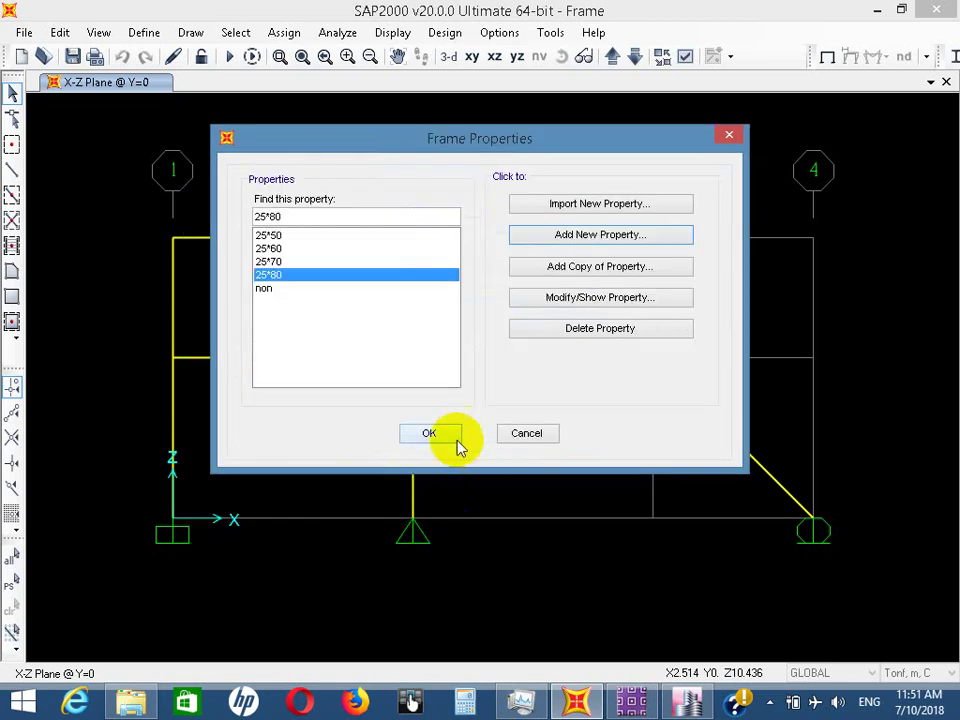
pyautogui.click(429, 433)
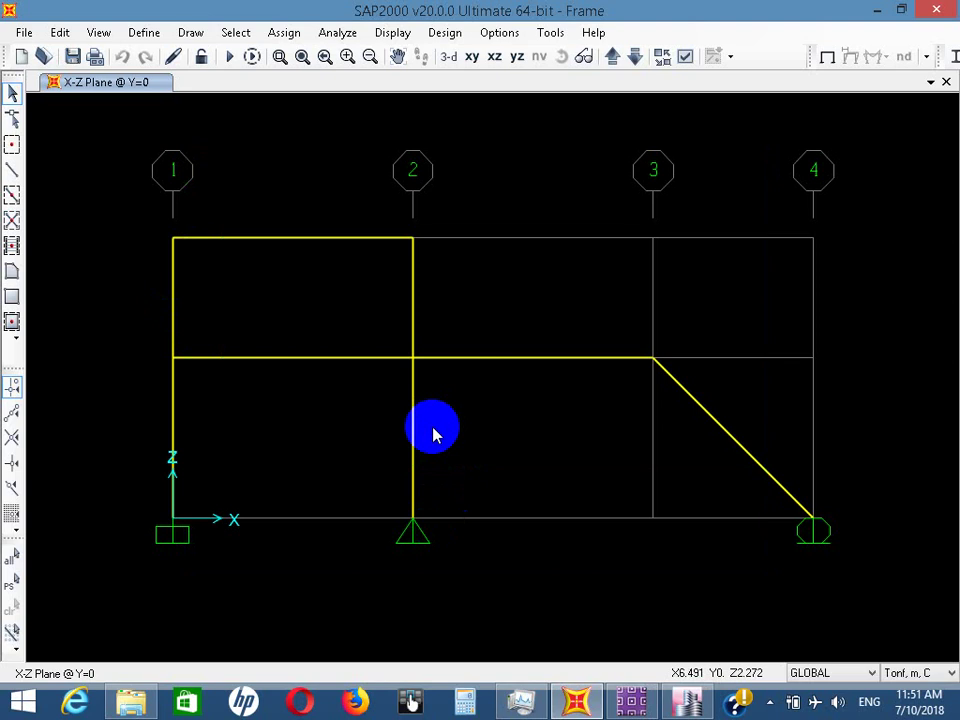
# Delete the full-height column on grid line 1
pyautogui.click(146, 304)
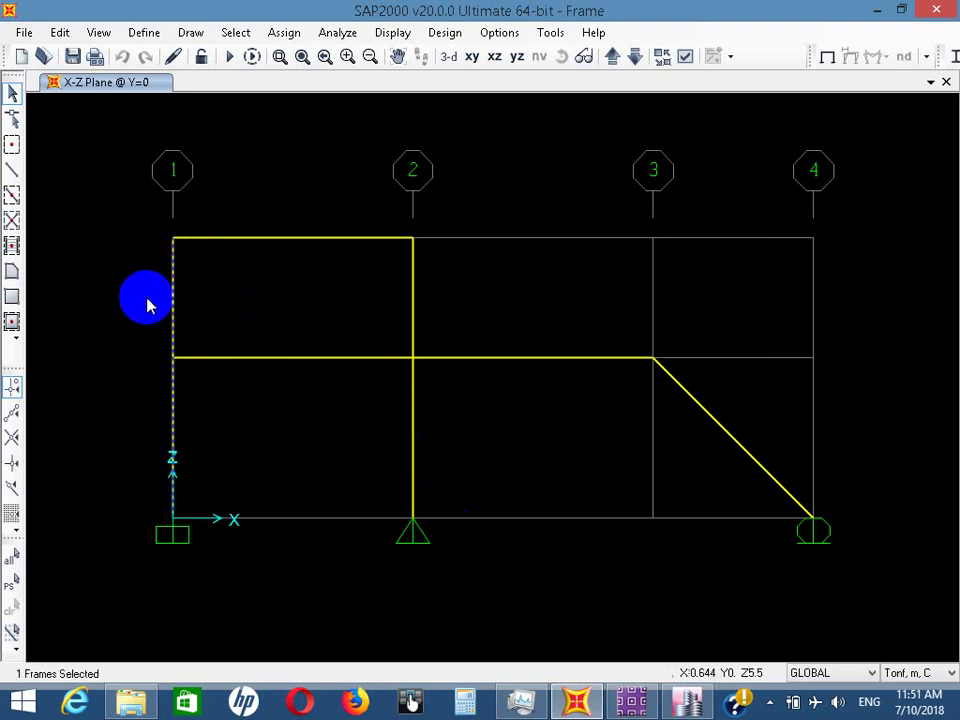
pyautogui.click(146, 304)
pyautogui.press('Delete')
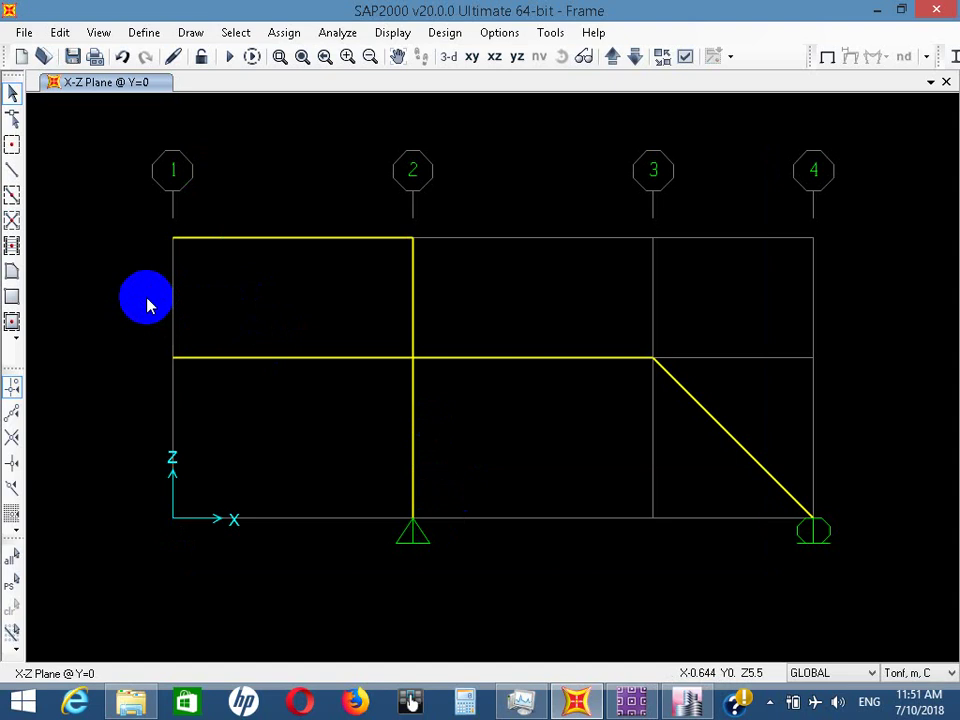
# Draw a full-height straight frame column on grid line 1 using the section non
pyautogui.click(12, 170)
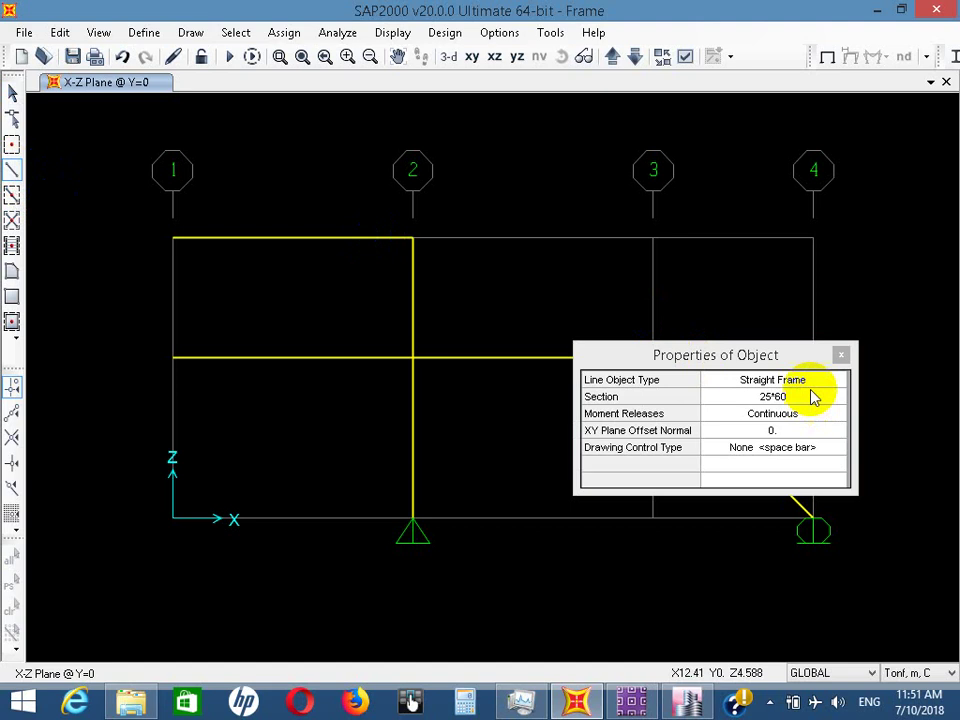
pyautogui.click(815, 397)
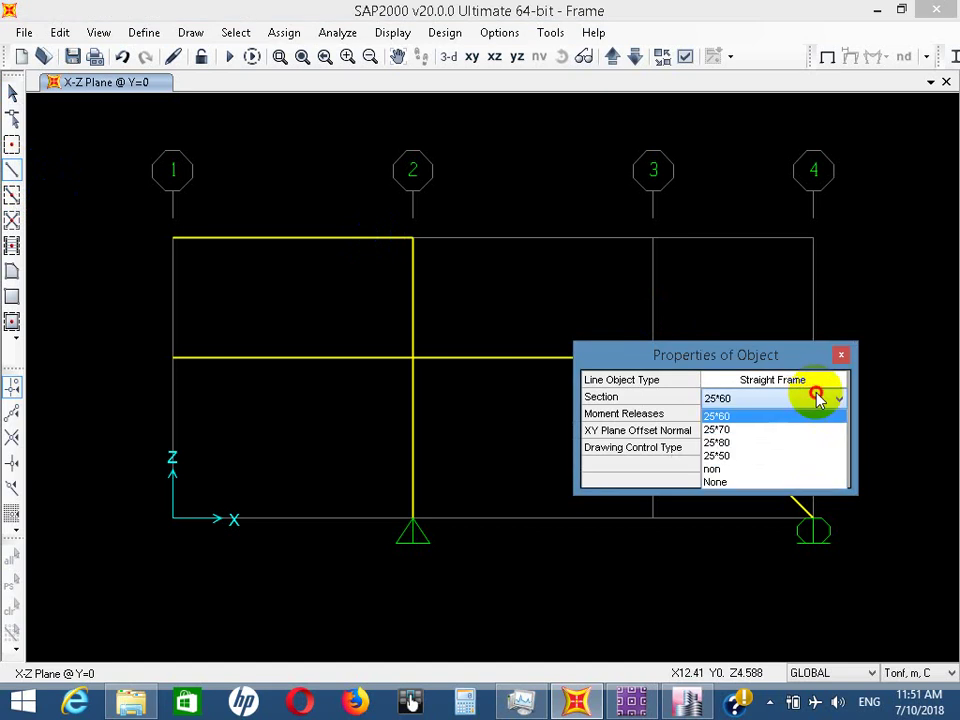
pyautogui.click(786, 471)
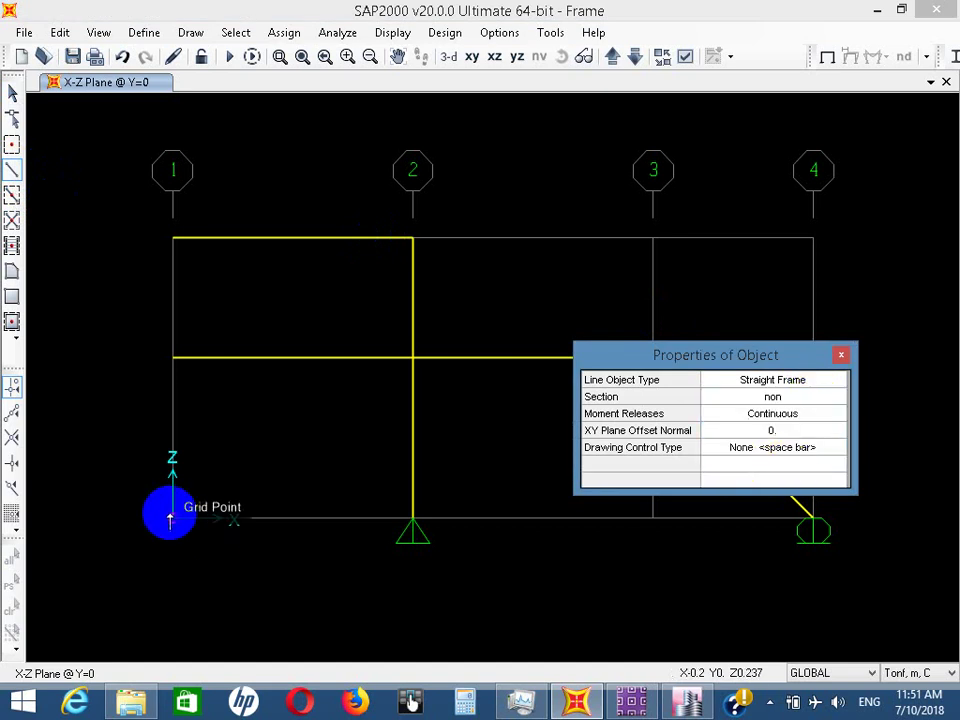
pyautogui.click(173, 519)
pyautogui.doubleClick(173, 237)
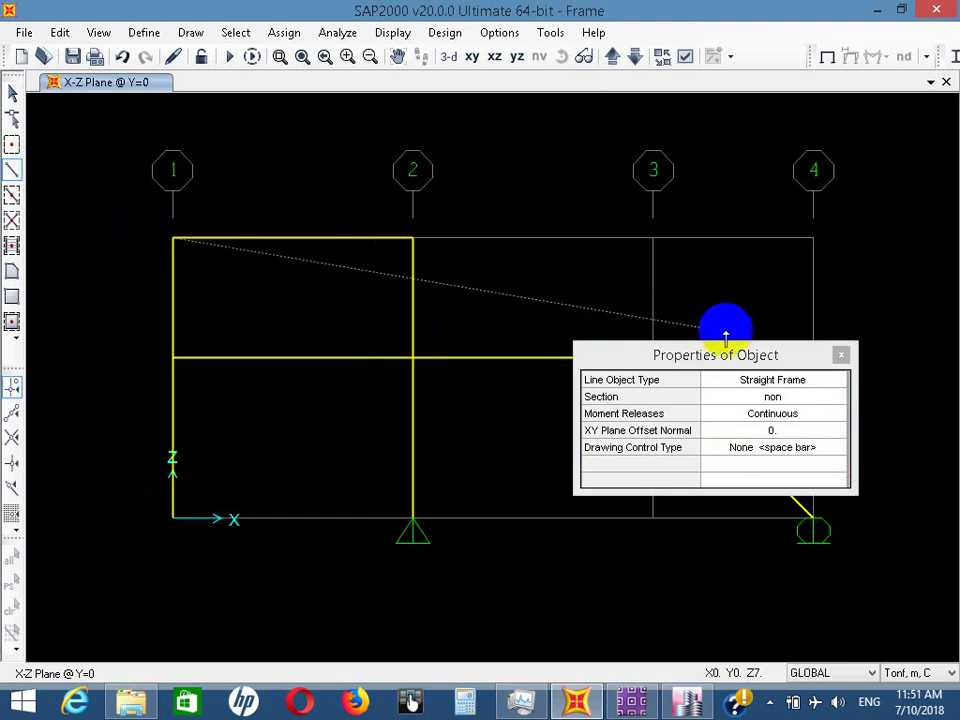
pyautogui.click(842, 354)
pyautogui.click(12, 92)
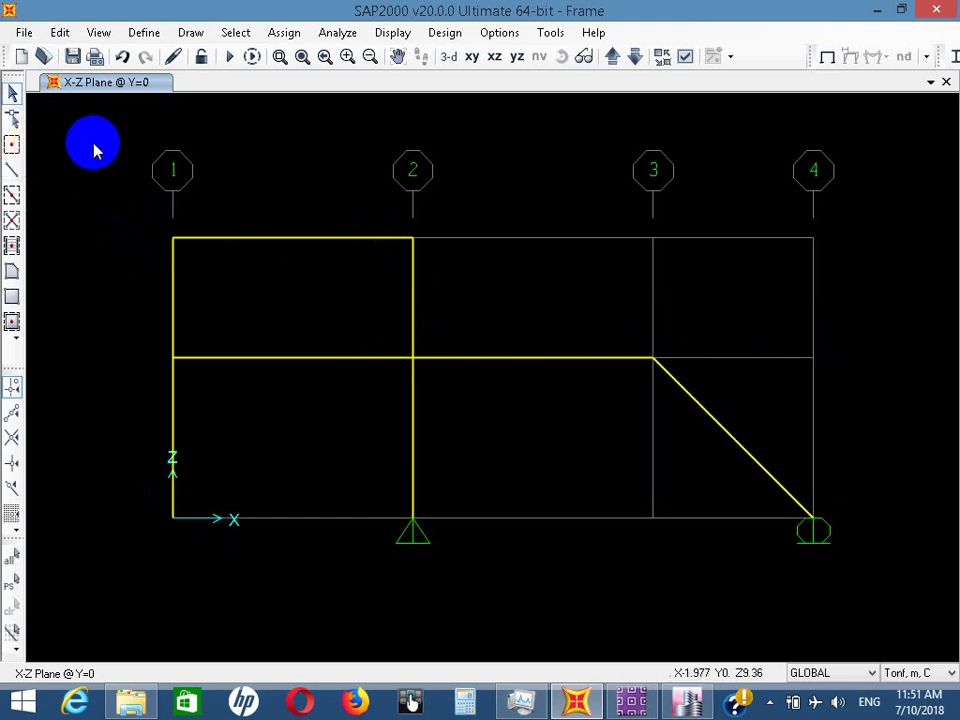
# Set the display options to the Extrude view type so the frame members show their real section shapes
pyautogui.click(686, 57)
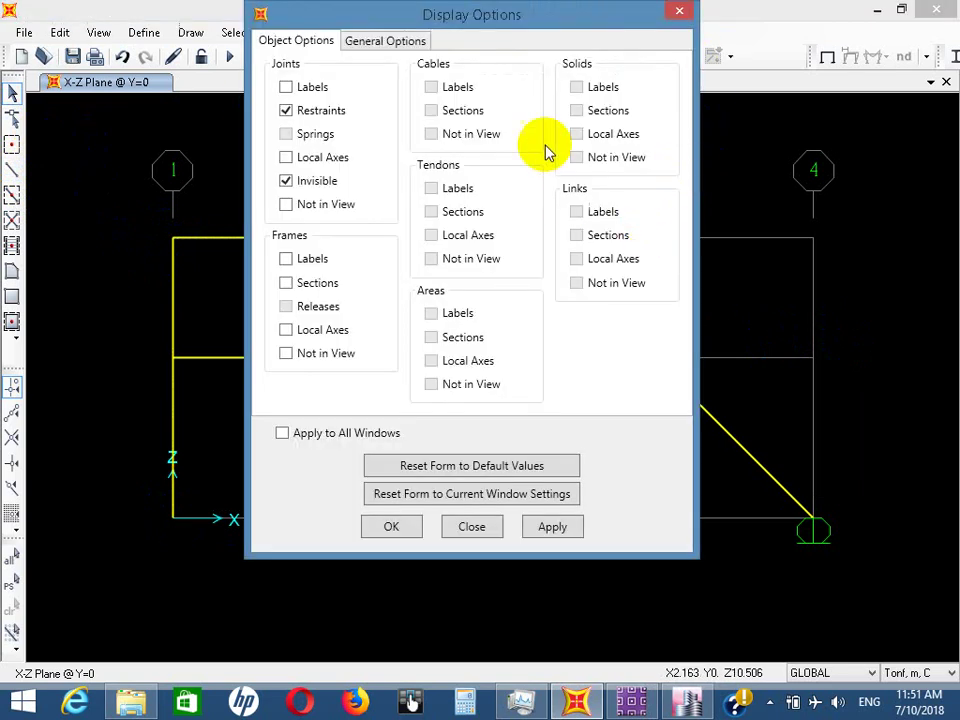
pyautogui.click(388, 42)
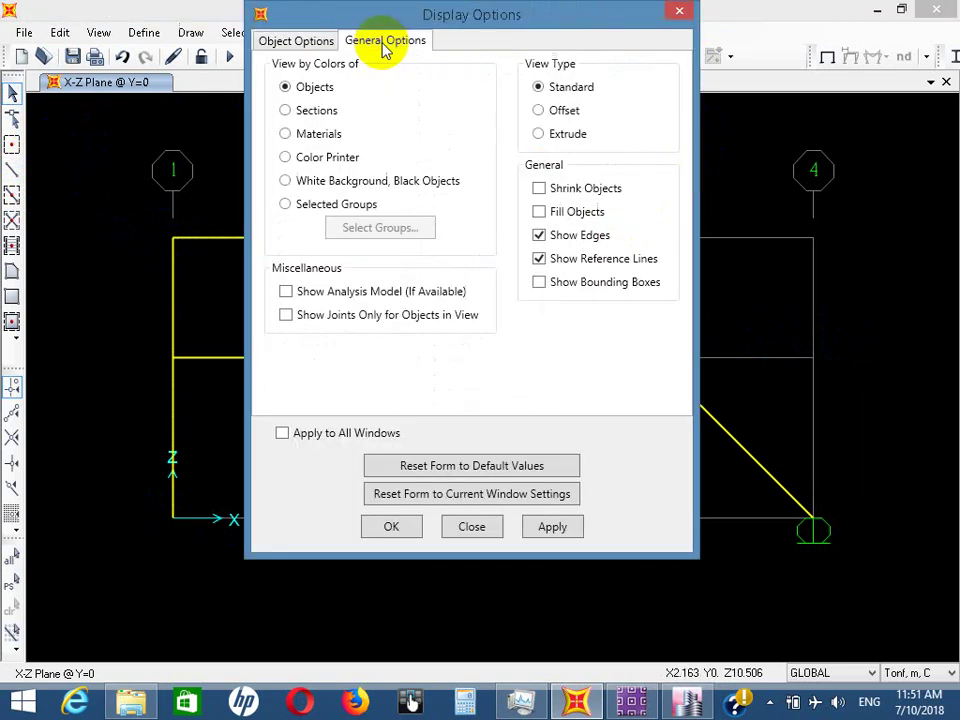
pyautogui.click(539, 134)
pyautogui.click(389, 527)
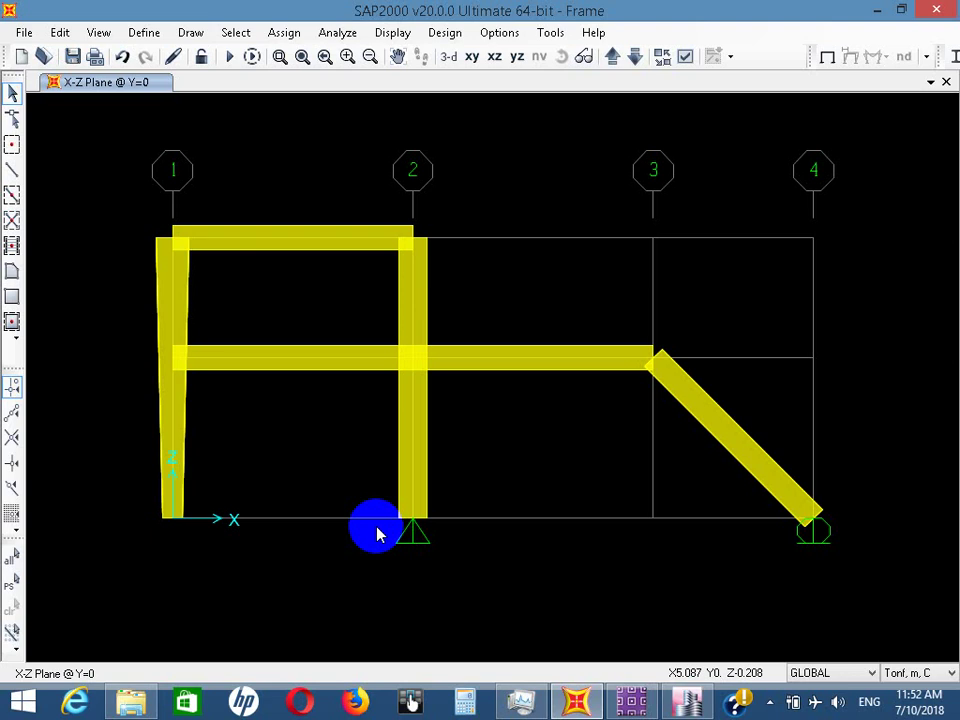
# Start a new model from the Blank template without saving the current one, and show it in a single X-Z plane view
pyautogui.click(22, 33)
pyautogui.click(80, 38)
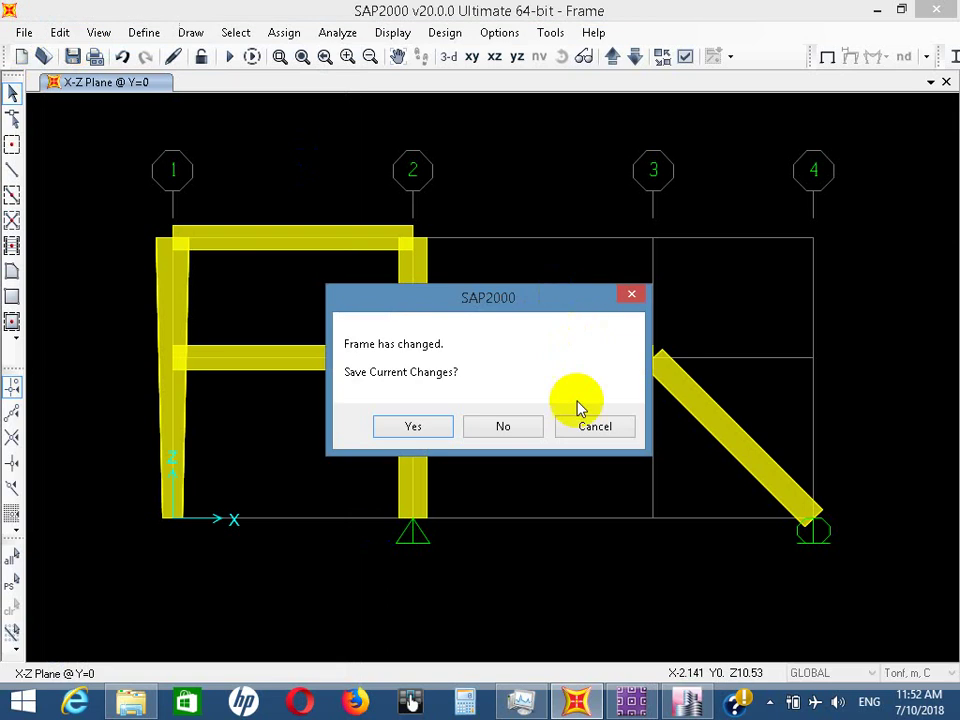
pyautogui.click(528, 440)
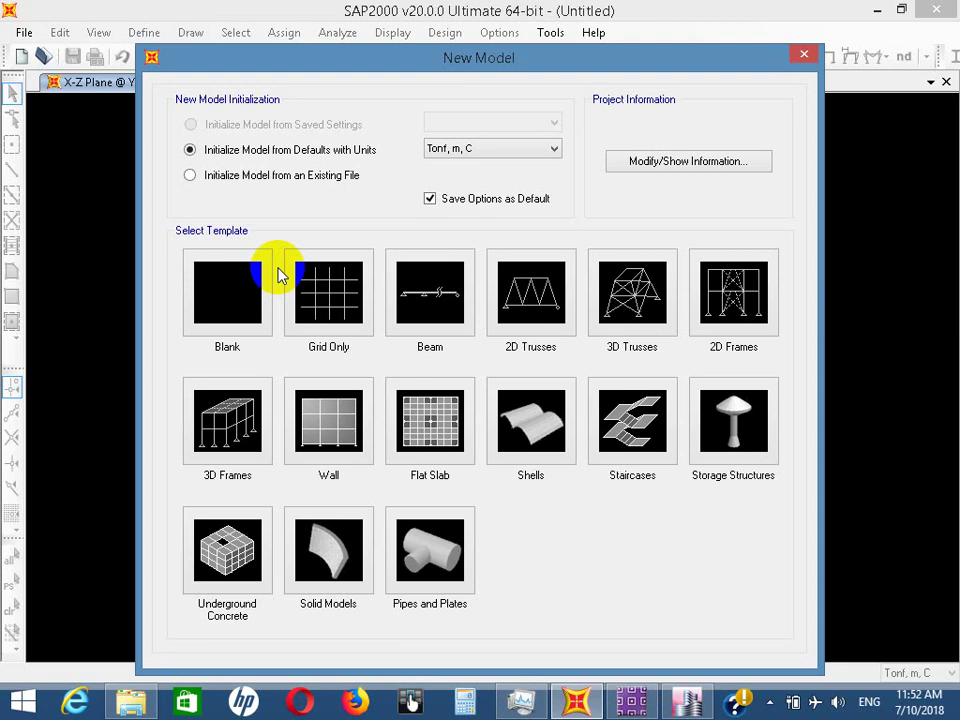
pyautogui.click(199, 311)
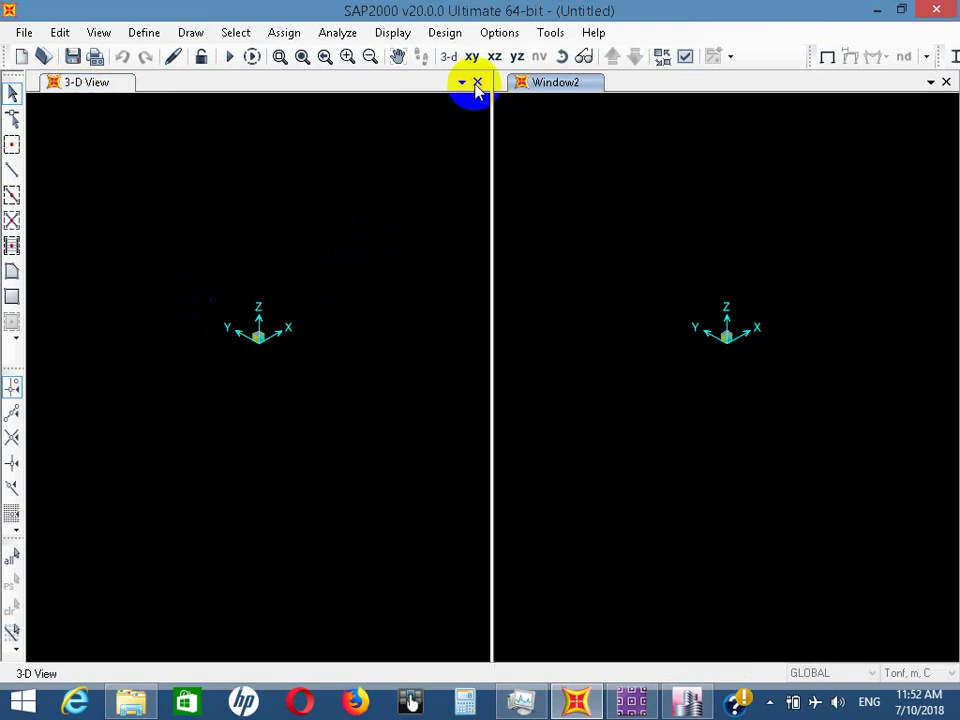
pyautogui.click(477, 82)
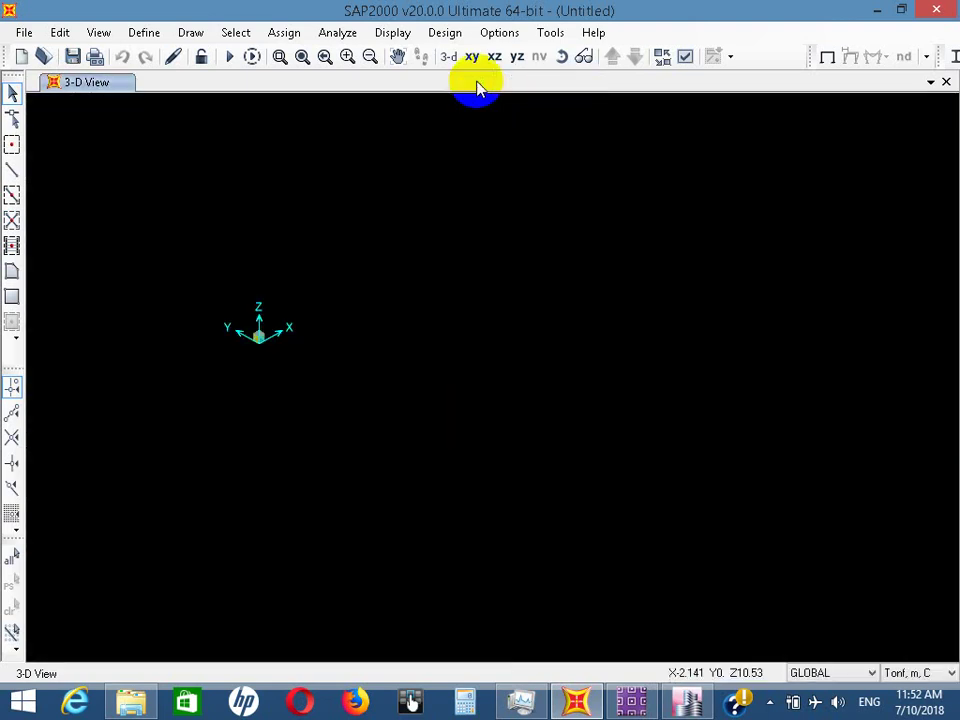
pyautogui.click(494, 56)
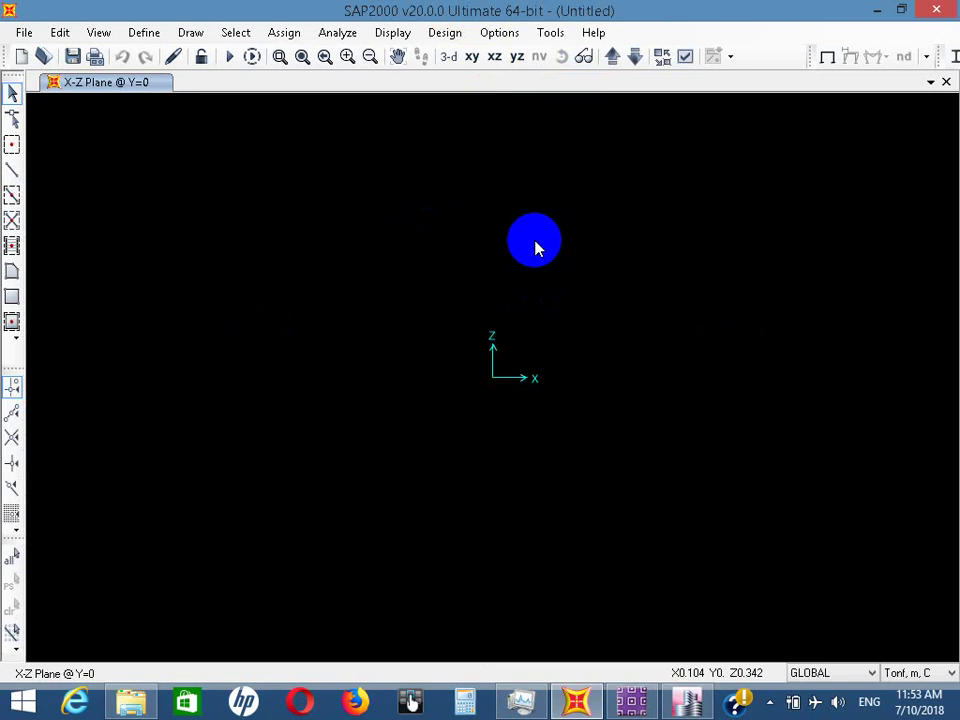
# Edit the GLOBAL grid system, adding one grid line each in X, Y and Z and displaying grids as spacing
pyautogui.rightClick(535, 248)
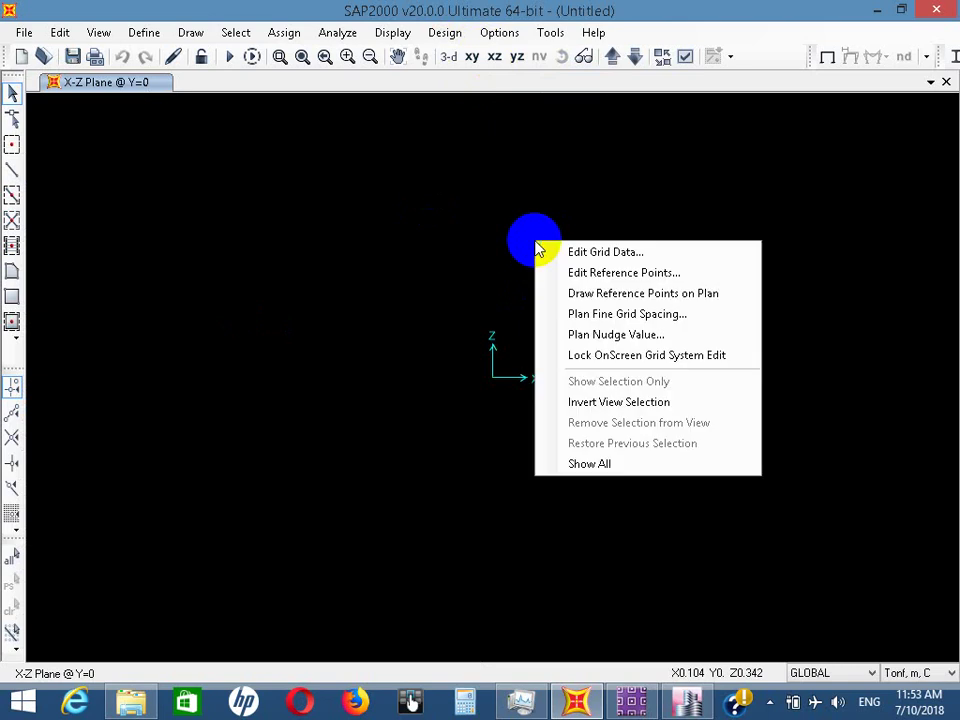
pyautogui.click(618, 253)
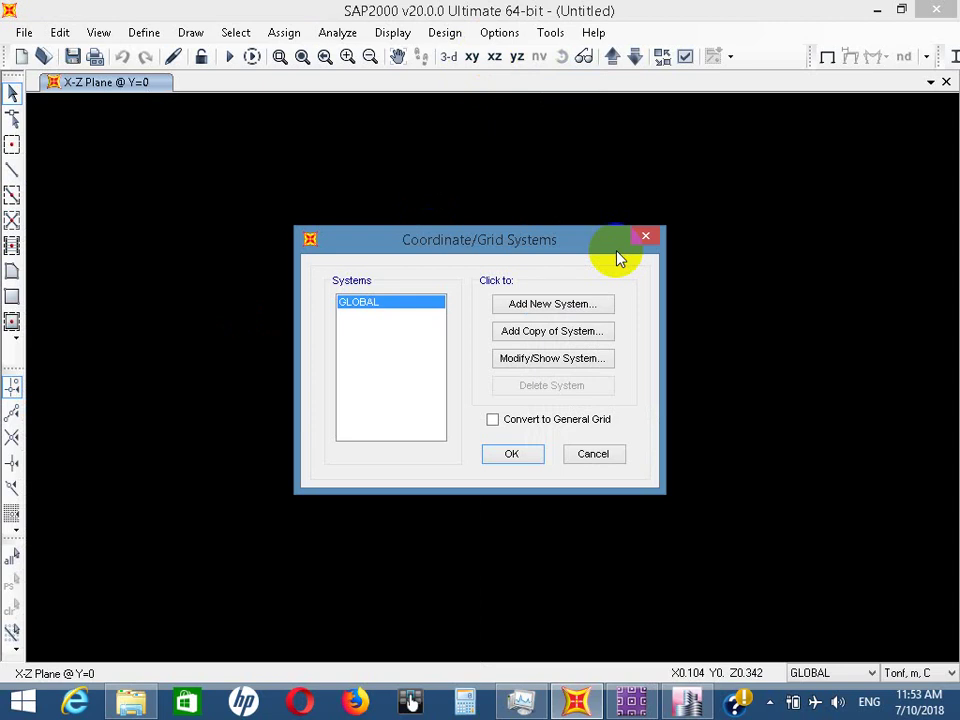
pyautogui.click(581, 360)
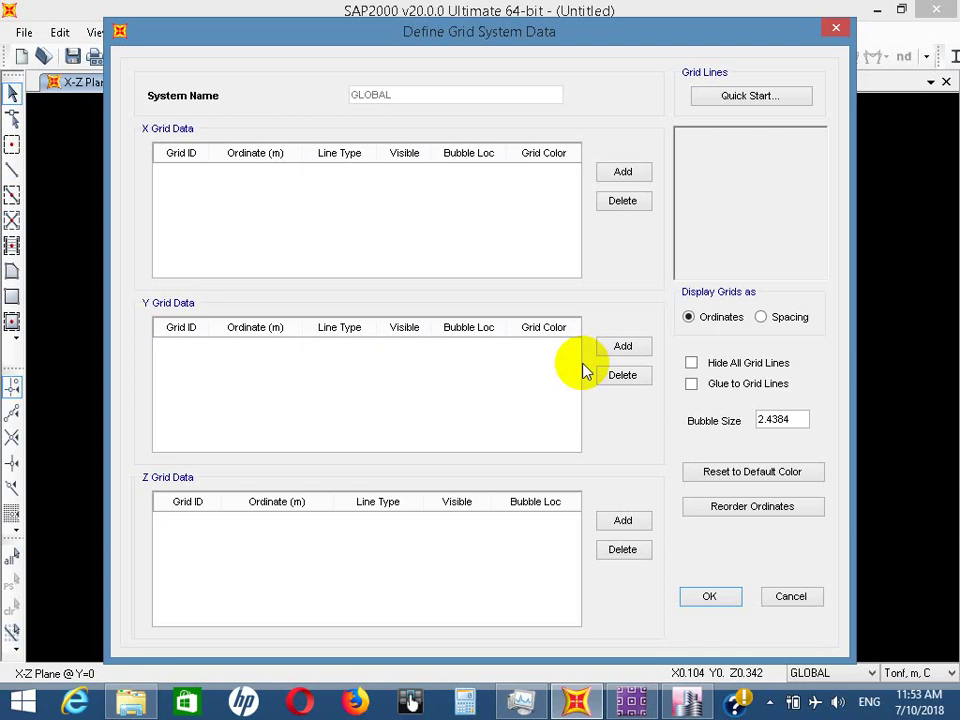
pyautogui.click(620, 172)
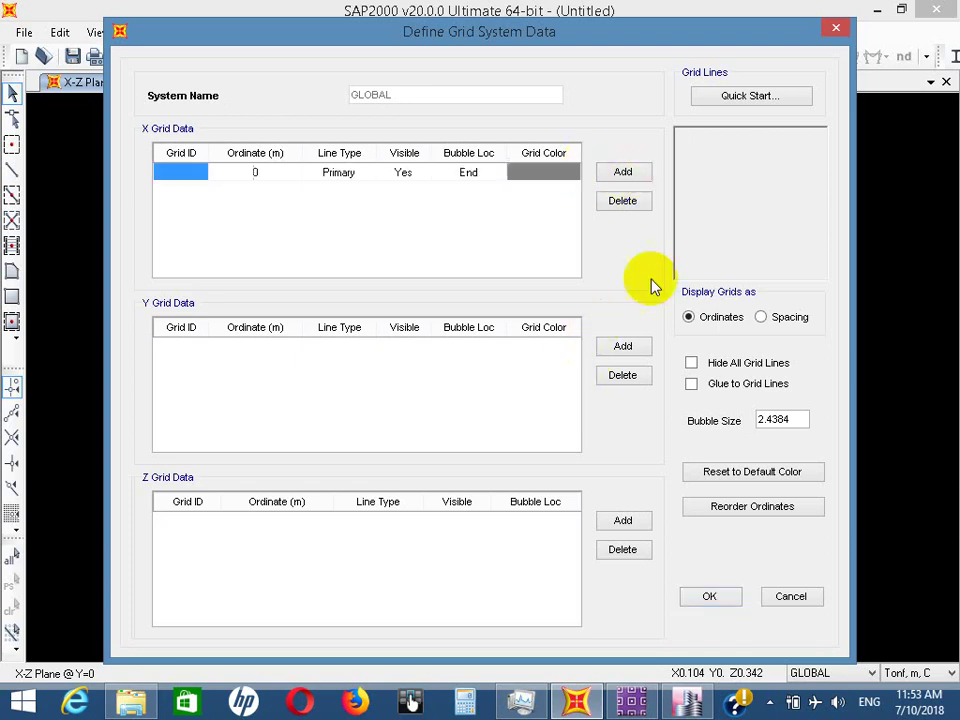
pyautogui.click(646, 344)
pyautogui.click(638, 515)
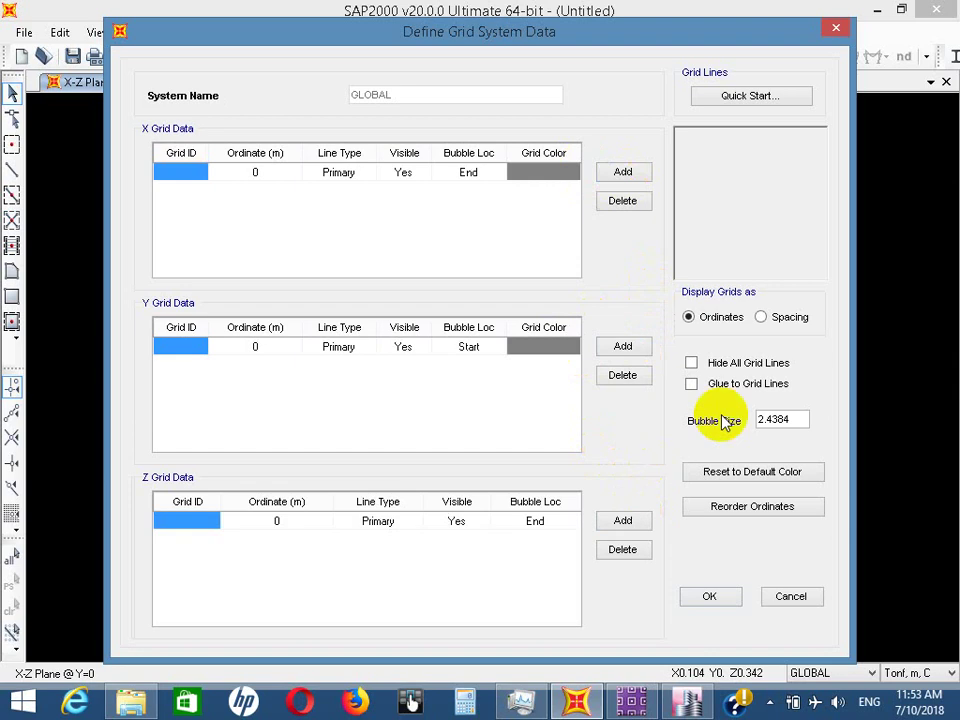
pyautogui.click(789, 327)
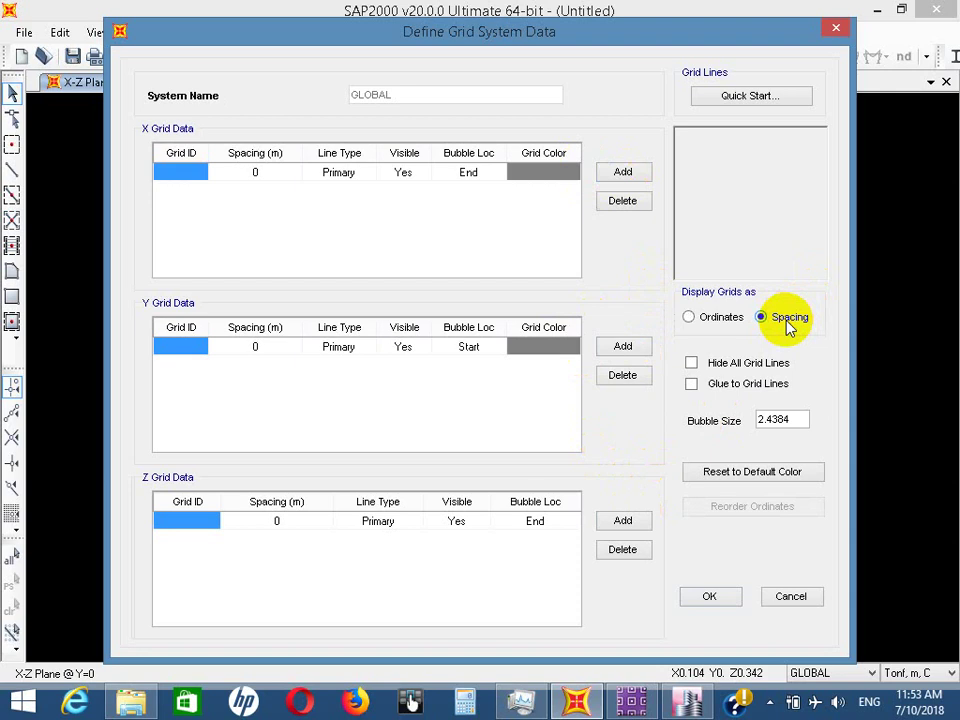
# Add six more grid lines to the X grid data
pyautogui.click(644, 175)
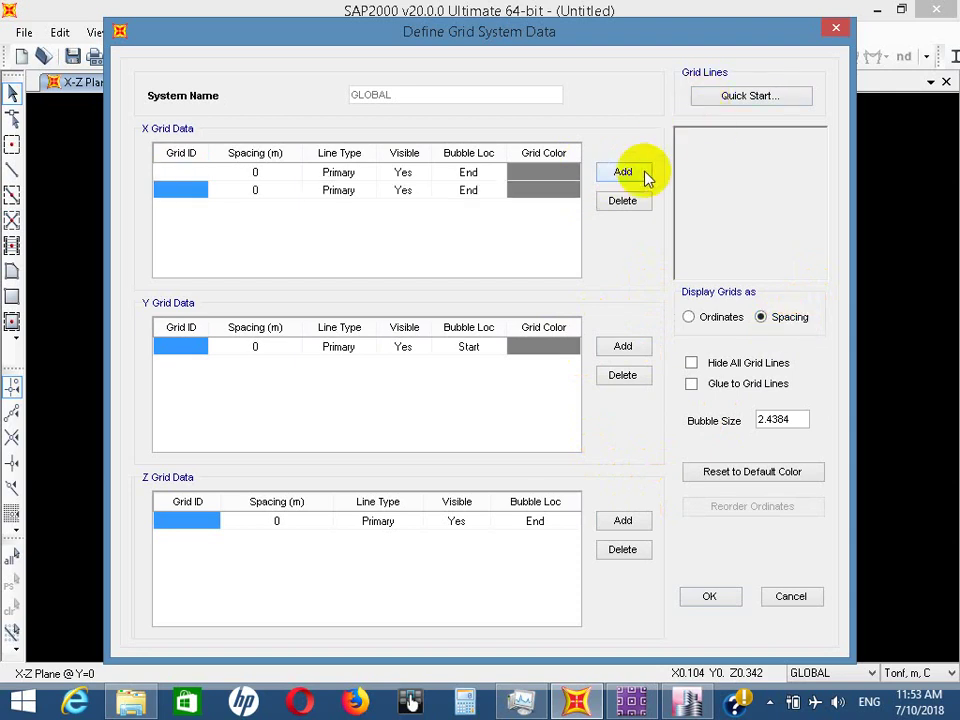
pyautogui.click(644, 175)
pyautogui.click(644, 175)
pyautogui.click(644, 175)
pyautogui.click(644, 175)
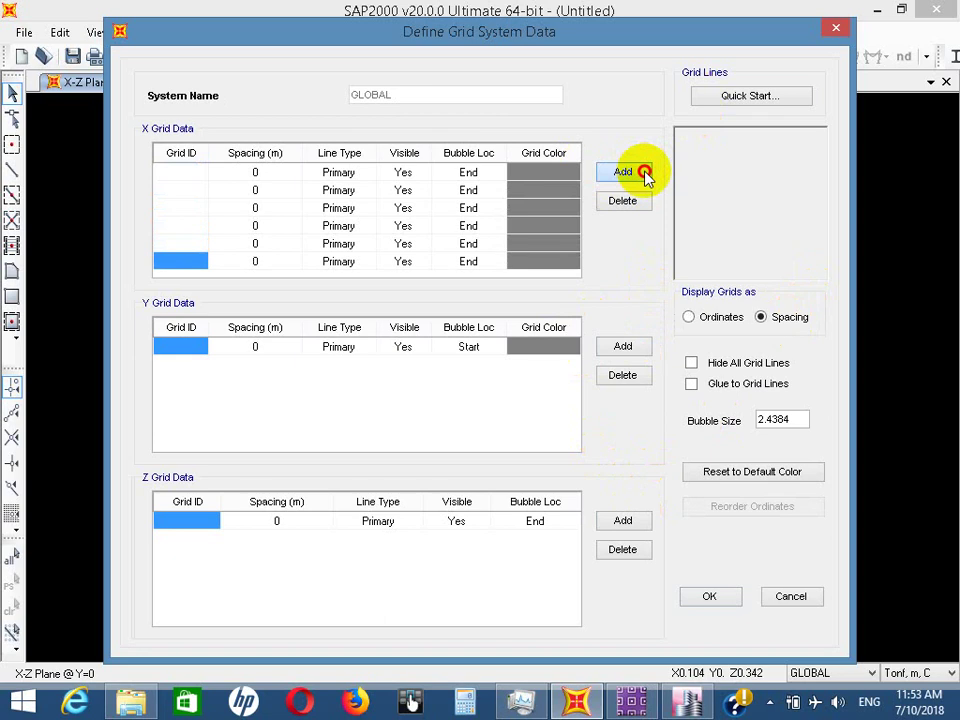
pyautogui.click(644, 175)
# Set the spacing of the first six X grid lines to 6 m each
pyautogui.click(258, 175)
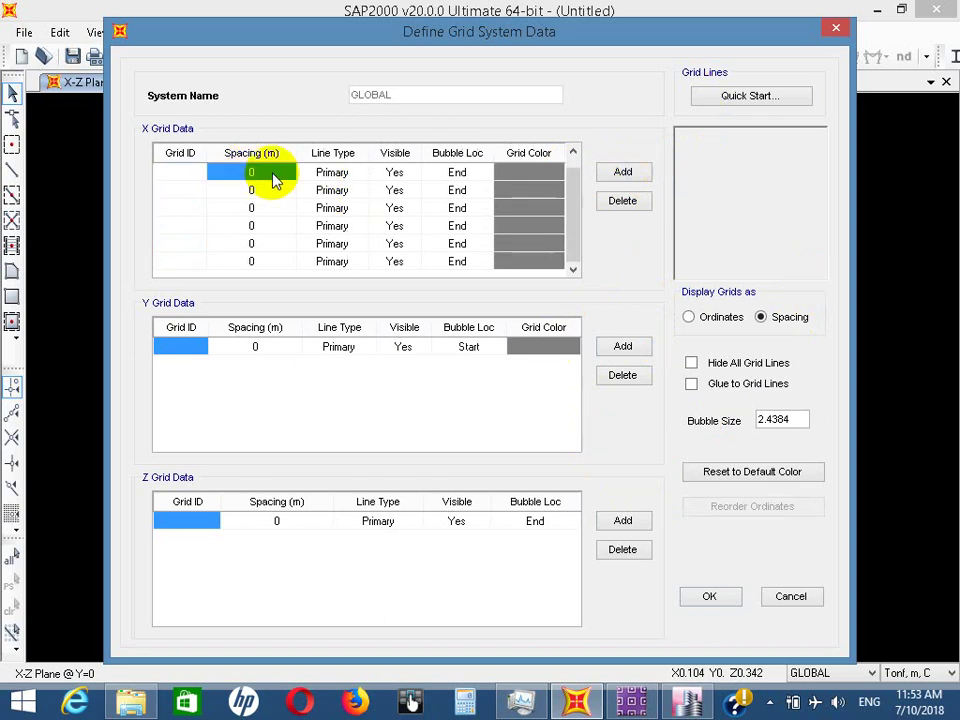
pyautogui.press('6')
pyautogui.press('Down')
pyautogui.write('6')
pyautogui.press('Down')
pyautogui.write('6')
pyautogui.press('Down')
pyautogui.write('6')
pyautogui.press('Down')
pyautogui.write('6')
pyautogui.press('Down')
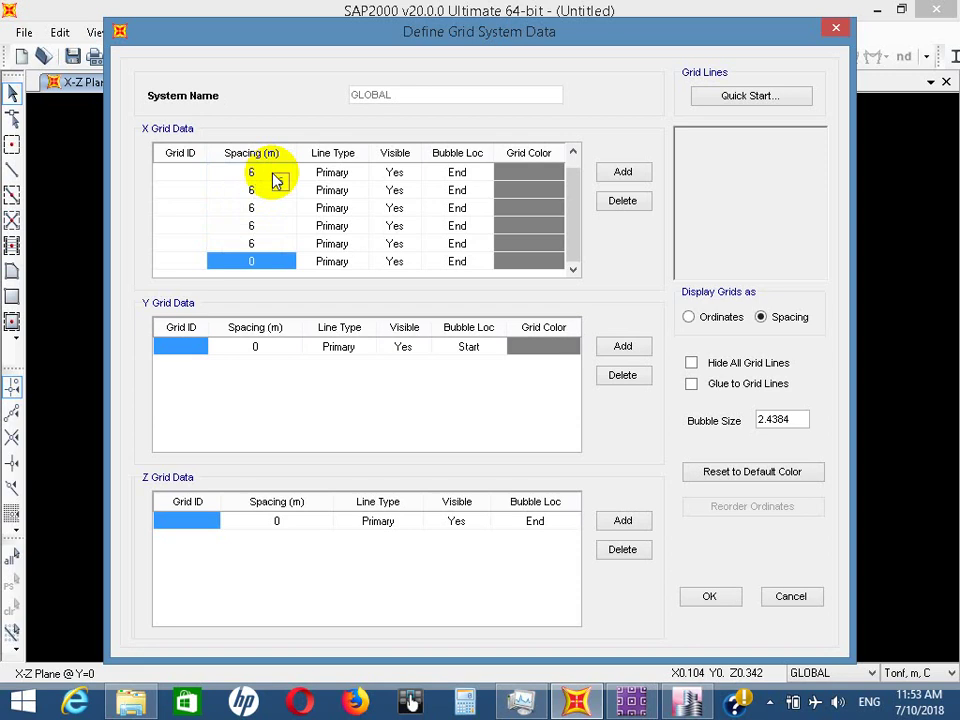
pyautogui.moveTo(570, 216); pyautogui.dragTo(574, 189)
pyautogui.click(290, 178)
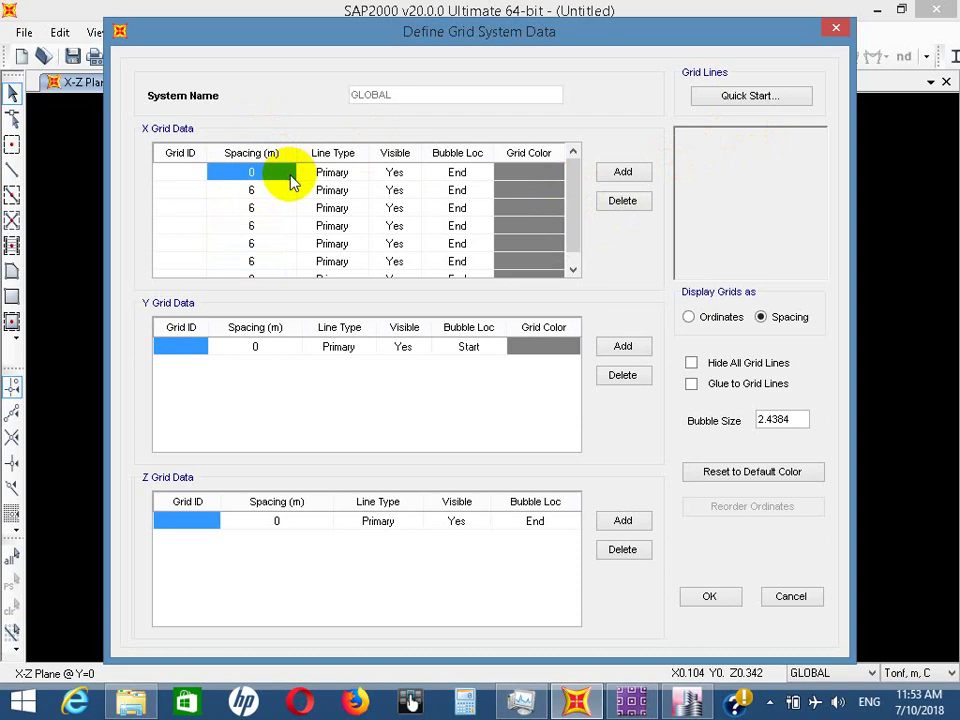
pyautogui.write('6')
pyautogui.press('Down')
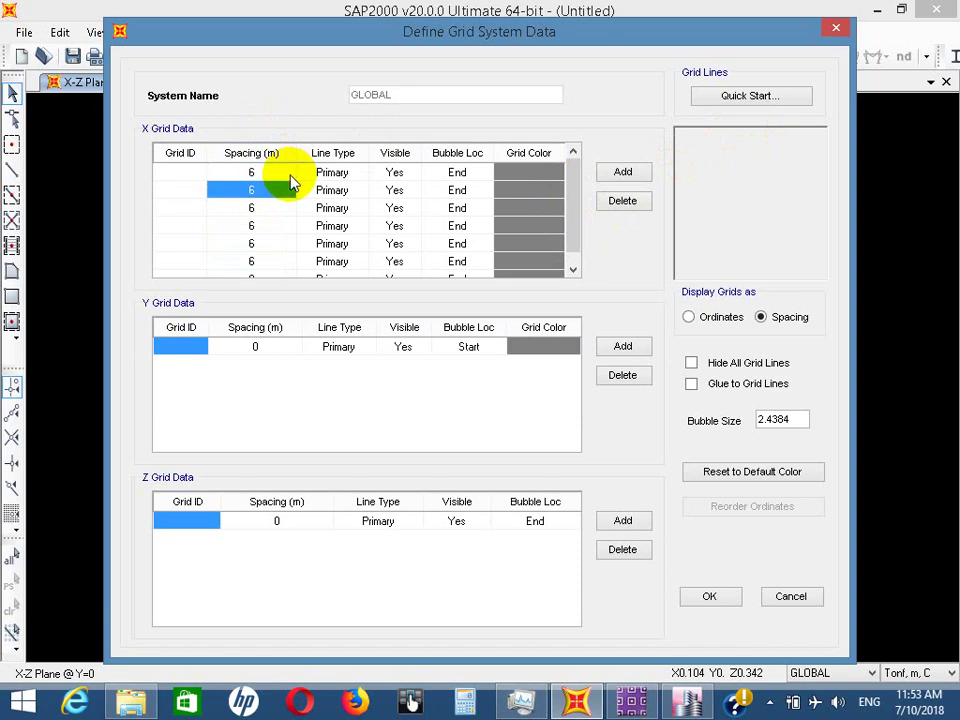
pyautogui.click(584, 240)
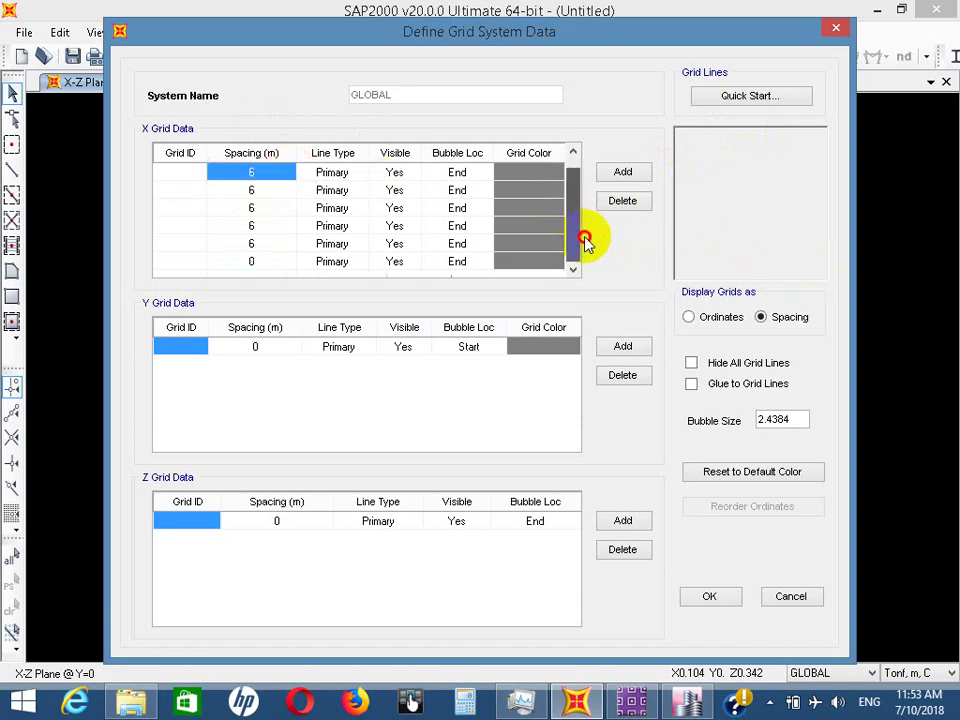
# Add a second Z grid line and set the first Z spacing to 5 m
pyautogui.click(638, 528)
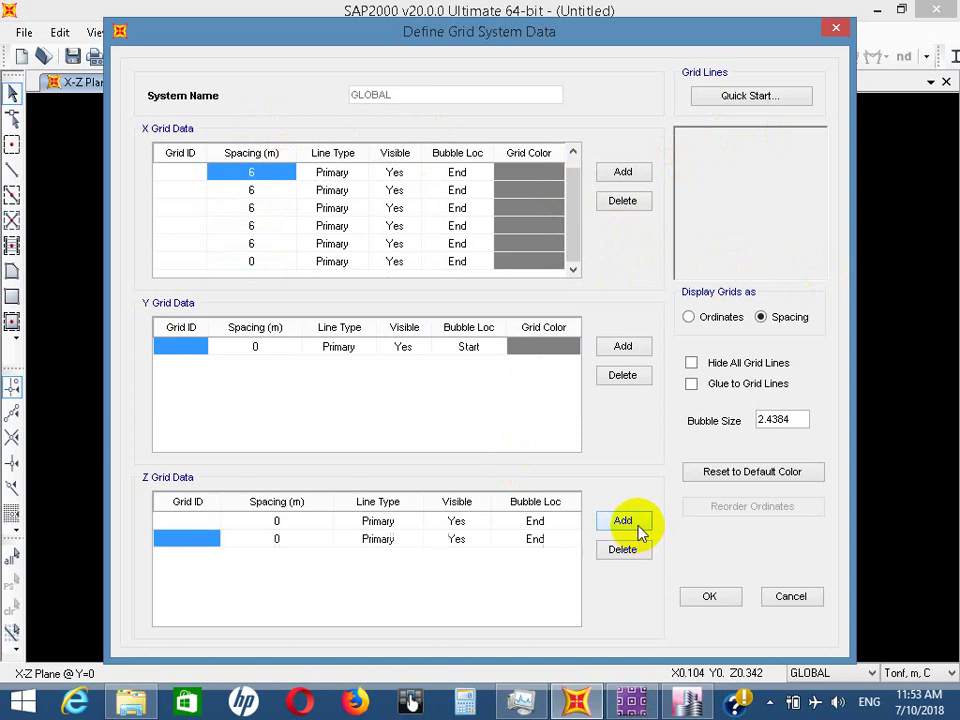
pyautogui.click(303, 522)
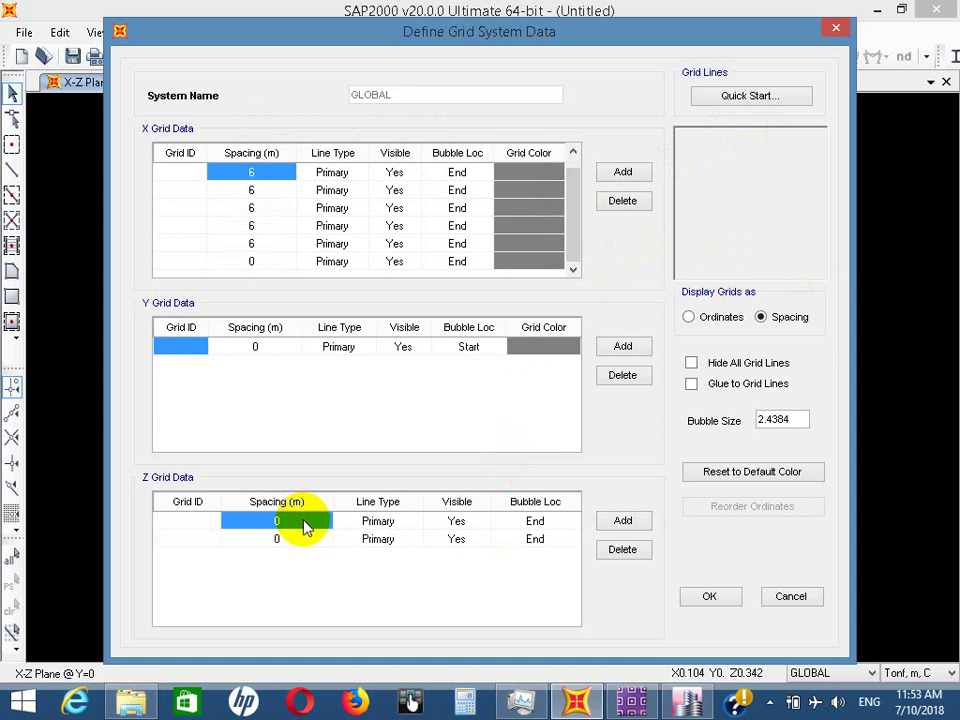
pyautogui.write('5')
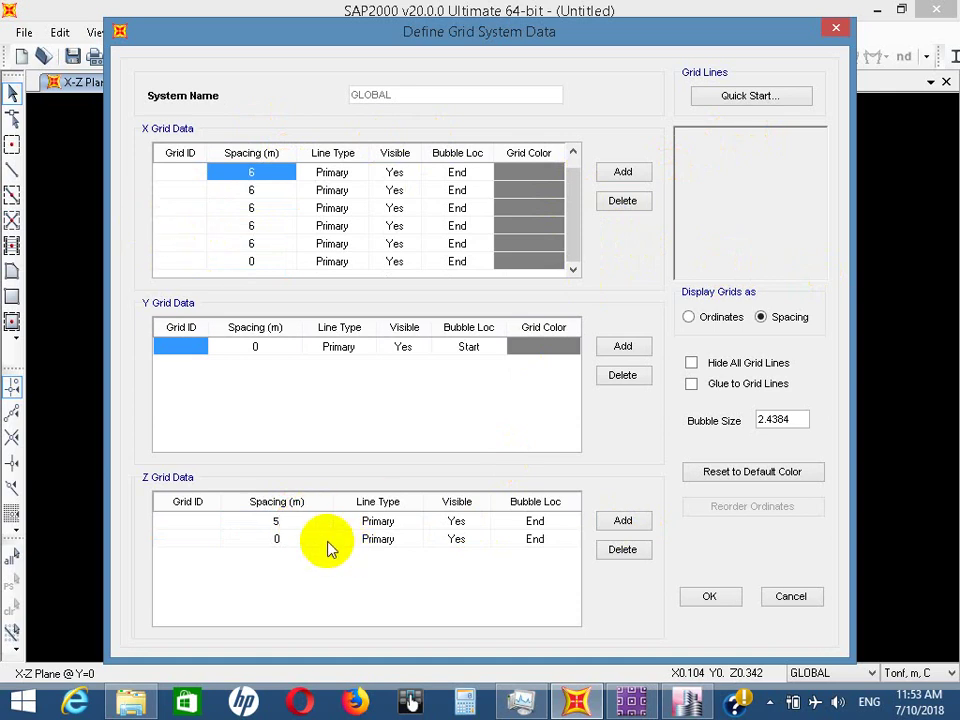
pyautogui.click(327, 540)
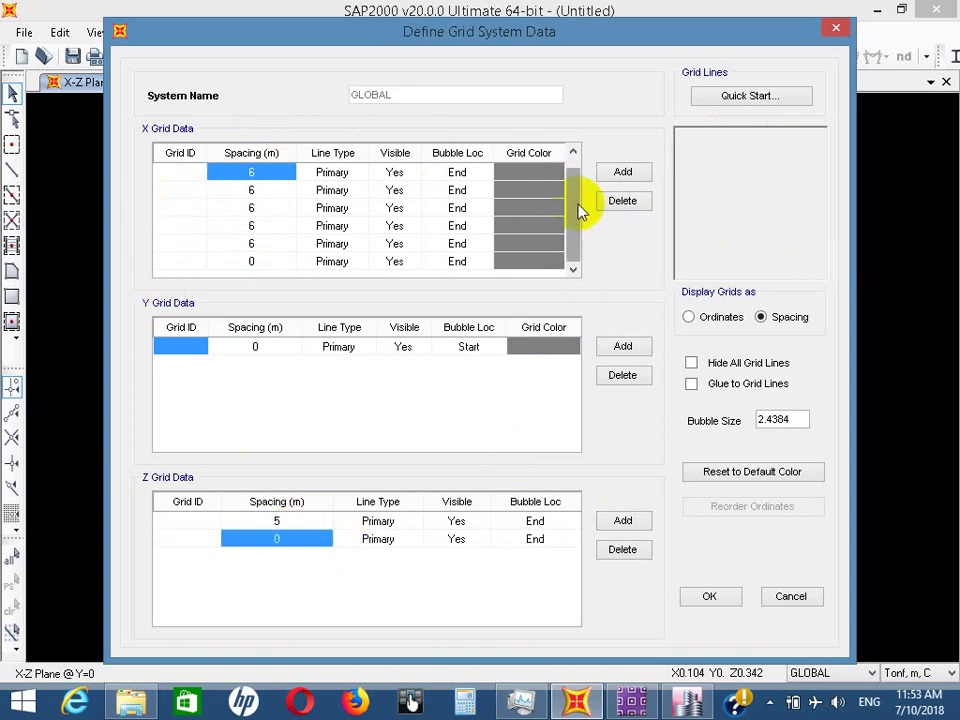
# Label the X grid lines with IDs 1 to 7 in order
pyautogui.scroll(1, 274, 171)
pyautogui.click(195, 174)
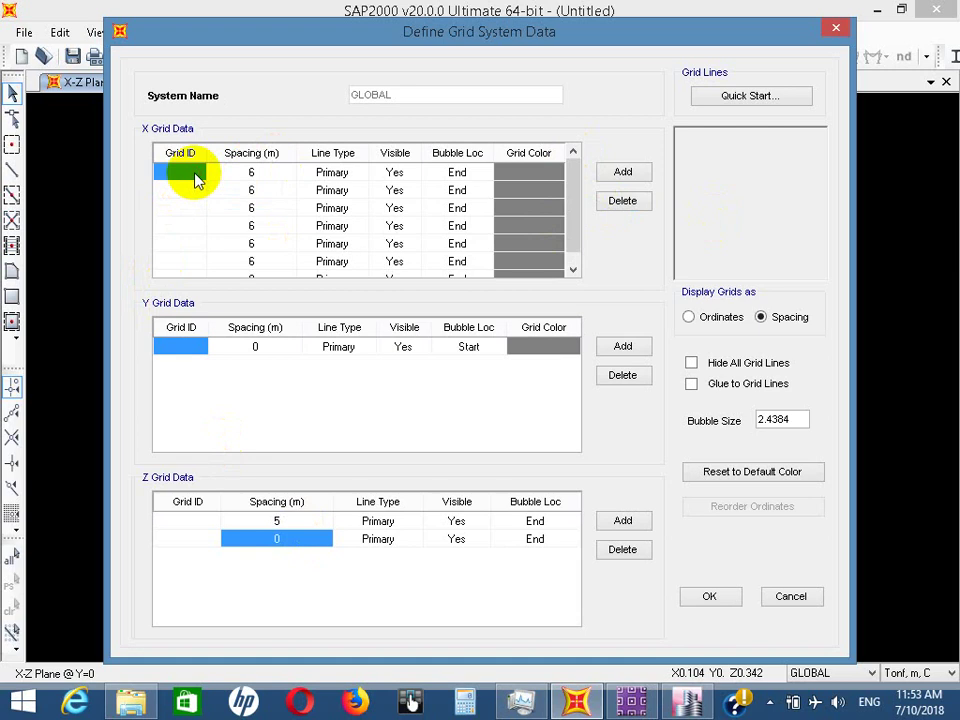
pyautogui.write('1')
pyautogui.press('Return')
pyautogui.write('2')
pyautogui.press('Return')
pyautogui.write('3')
pyautogui.press('Return')
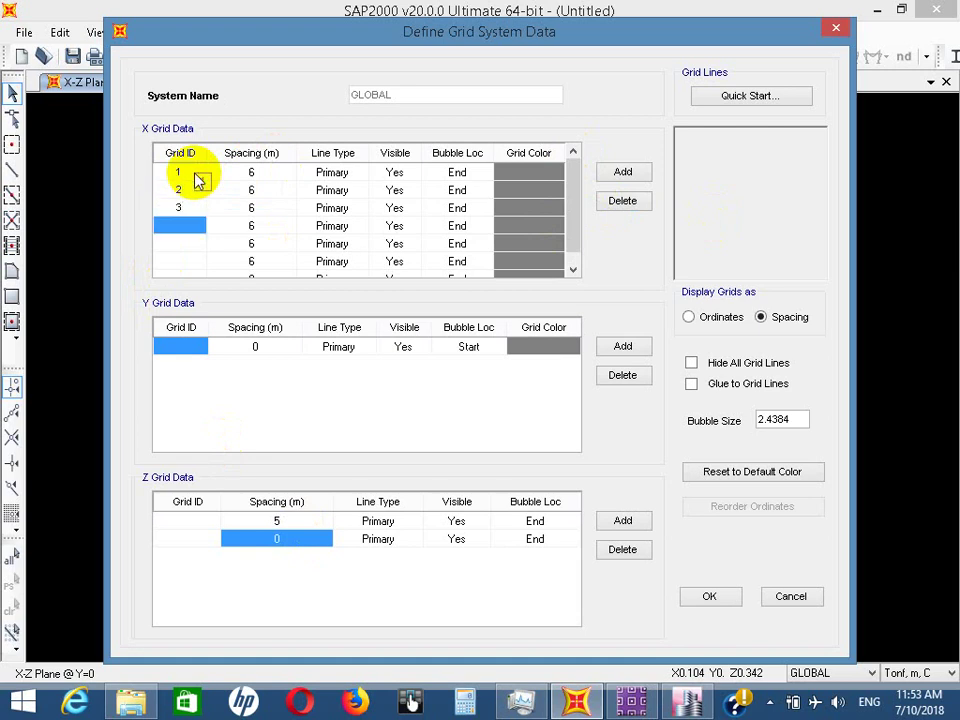
pyautogui.write('4')
pyautogui.press('Return')
pyautogui.write('5')
pyautogui.press('Return')
pyautogui.write('6')
pyautogui.press('Return')
pyautogui.write('7')
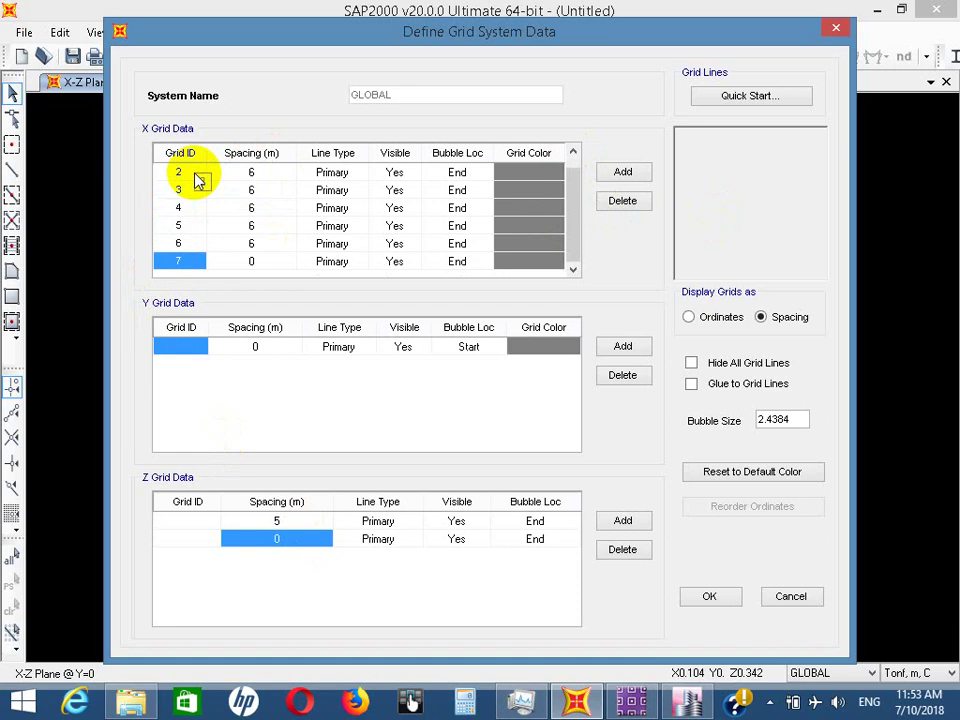
# Label the two Z grid lines A and B and accept the grid system data
pyautogui.click(188, 522)
pyautogui.write('A')
pyautogui.press('Return')
pyautogui.write('B')
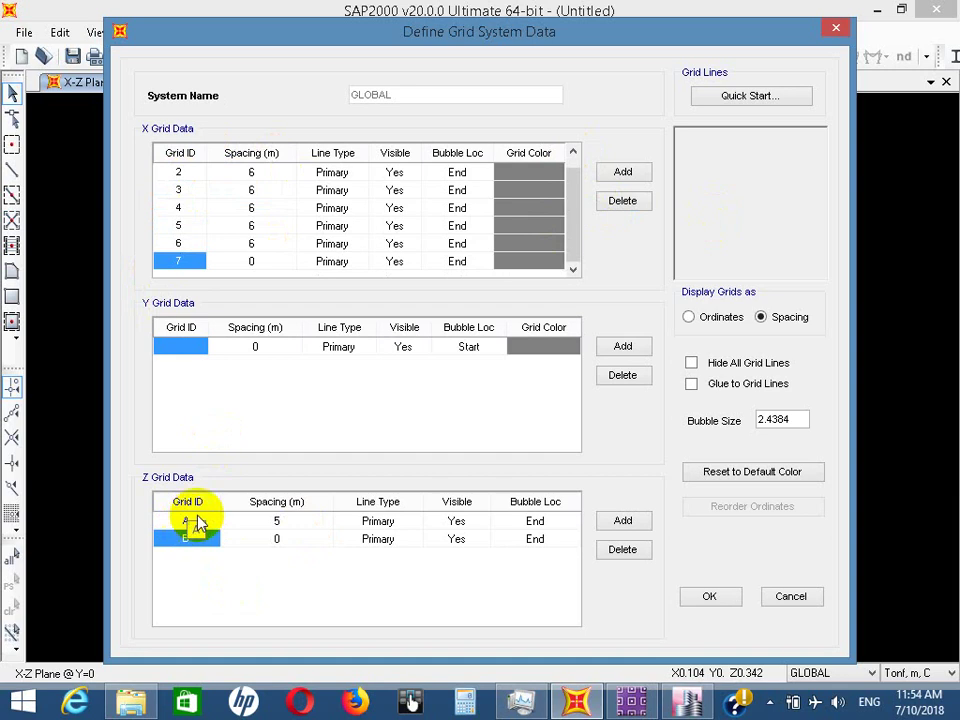
pyautogui.click(714, 596)
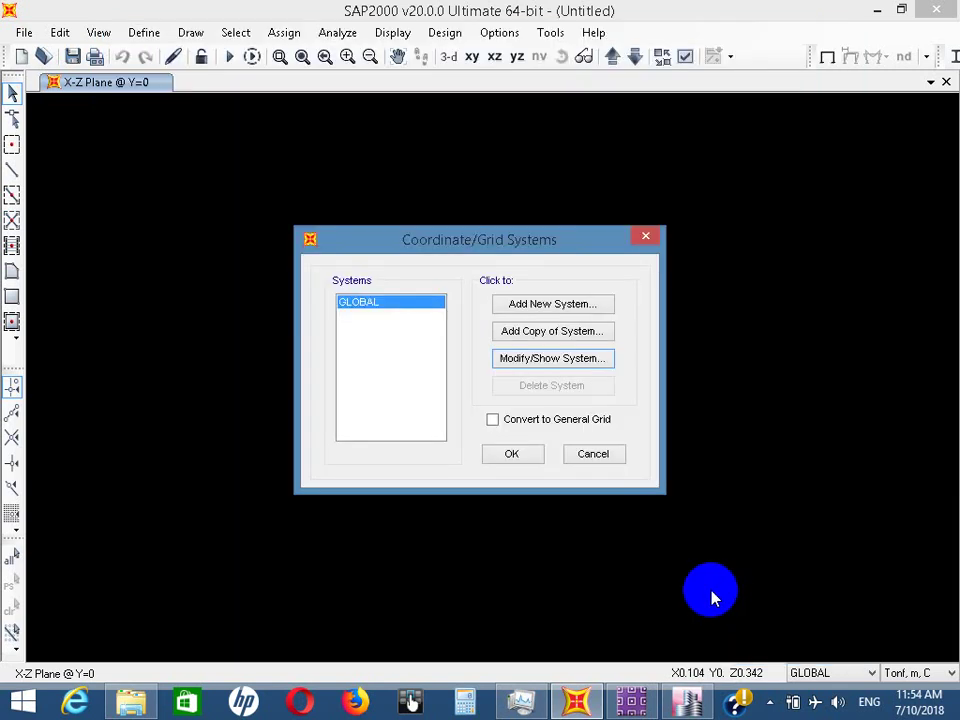
# Apply the grid system changes and check the grid in 3-D before displaying it in the X-Z plane
pyautogui.click(499, 460)
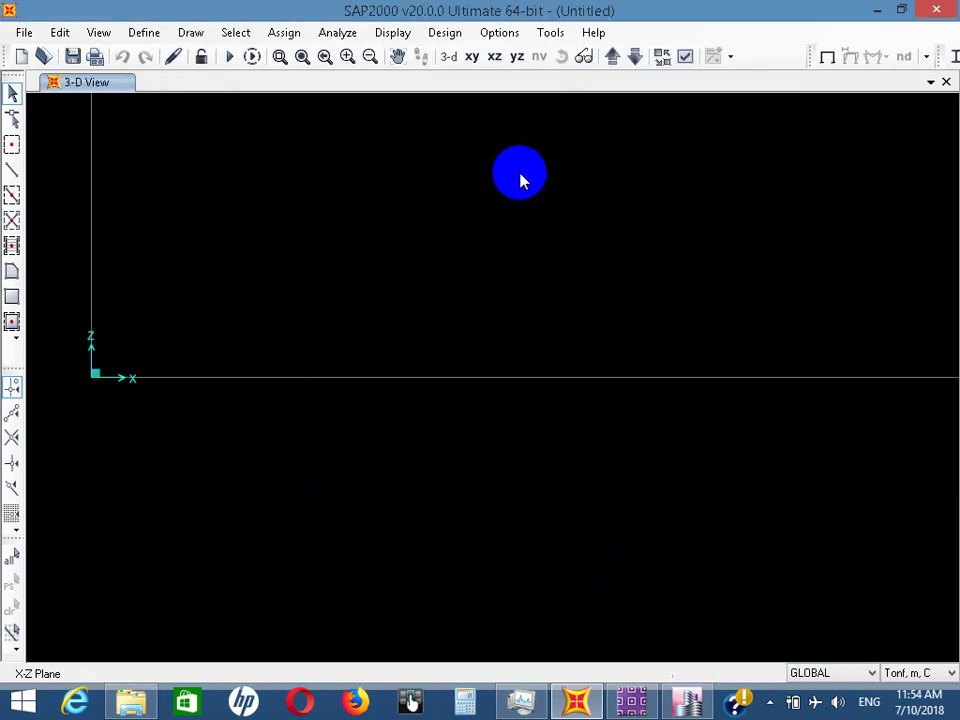
pyautogui.click(494, 56)
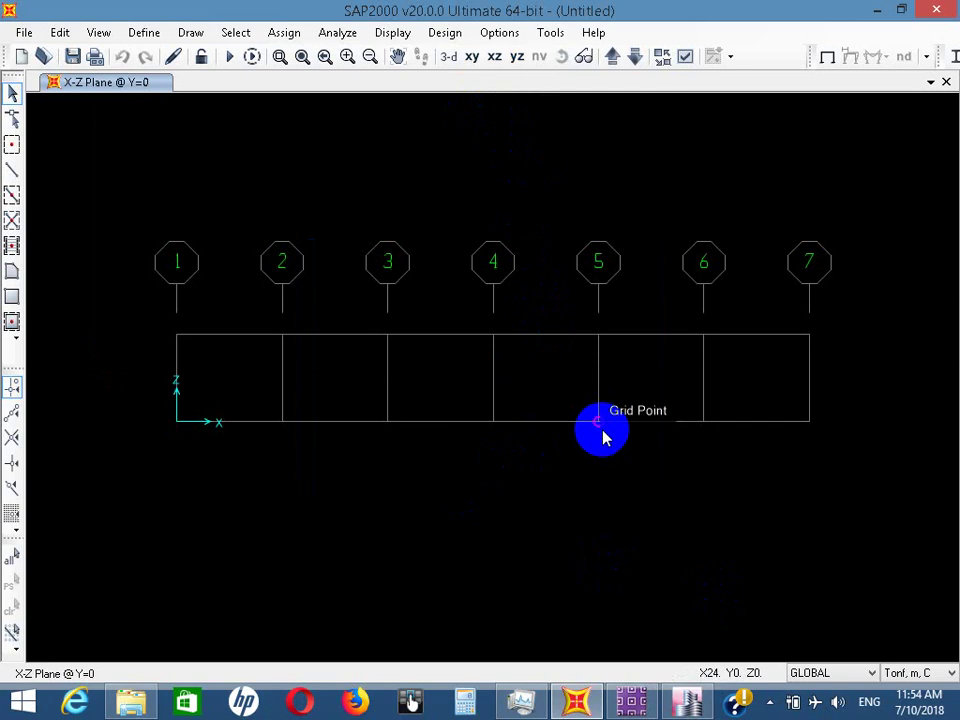
pyautogui.click(446, 57)
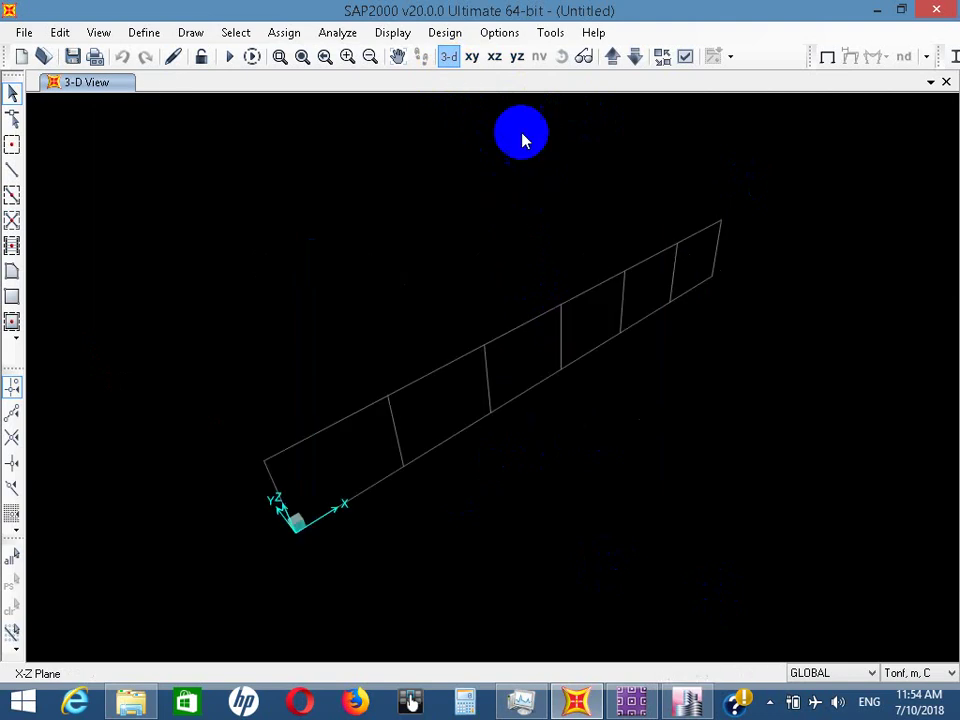
pyautogui.click(504, 66)
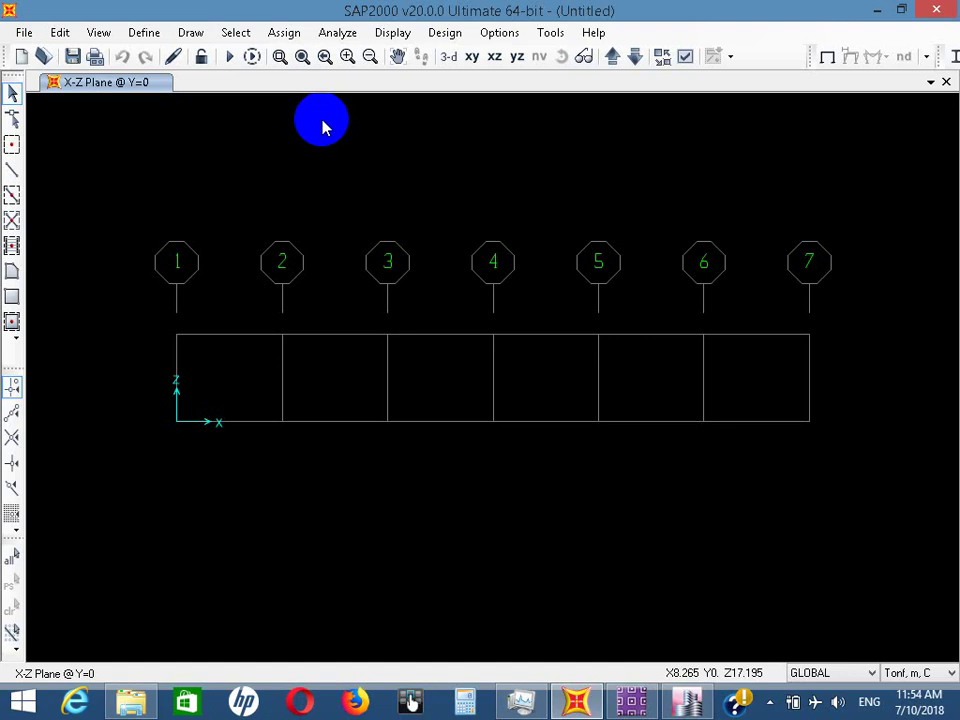
# Review the material property data of the A992Fy50 steel, including its minimum yield stress
pyautogui.click(143, 32)
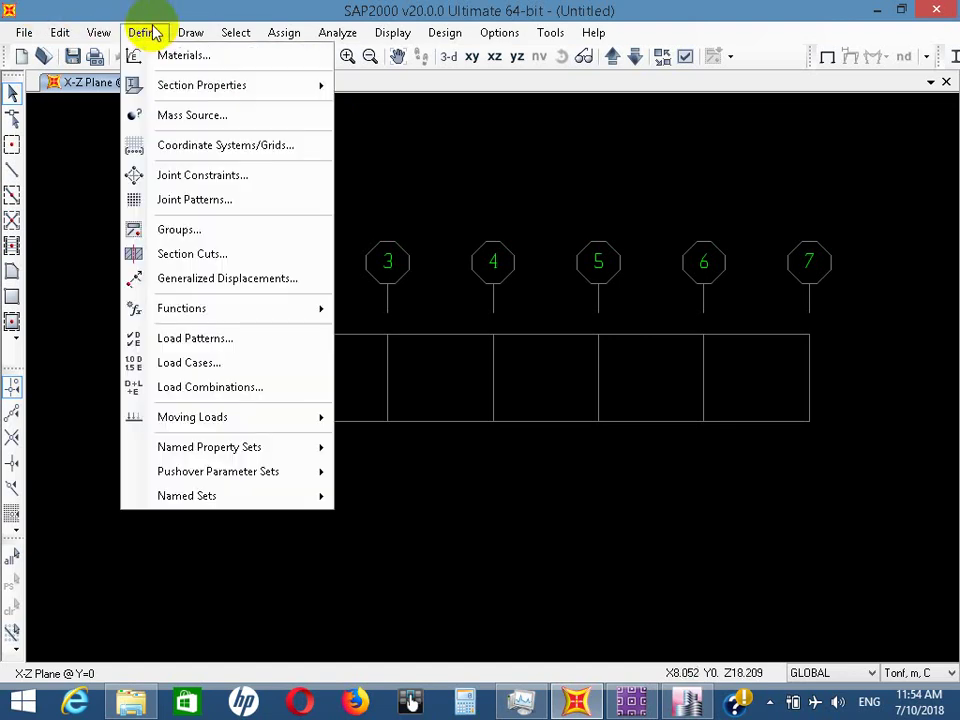
pyautogui.click(180, 55)
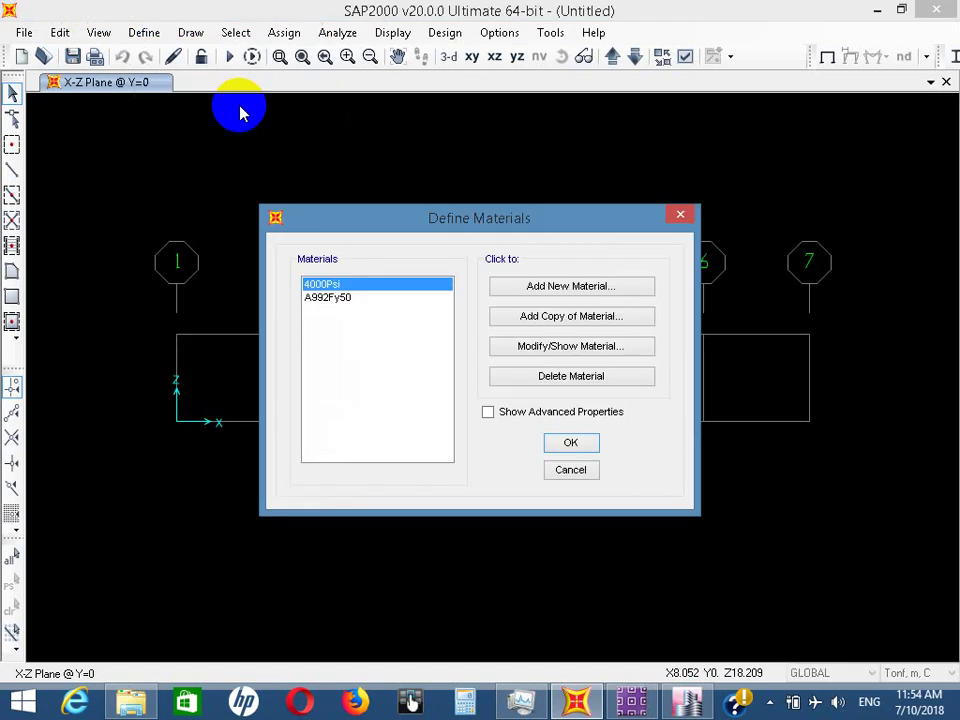
pyautogui.click(321, 298)
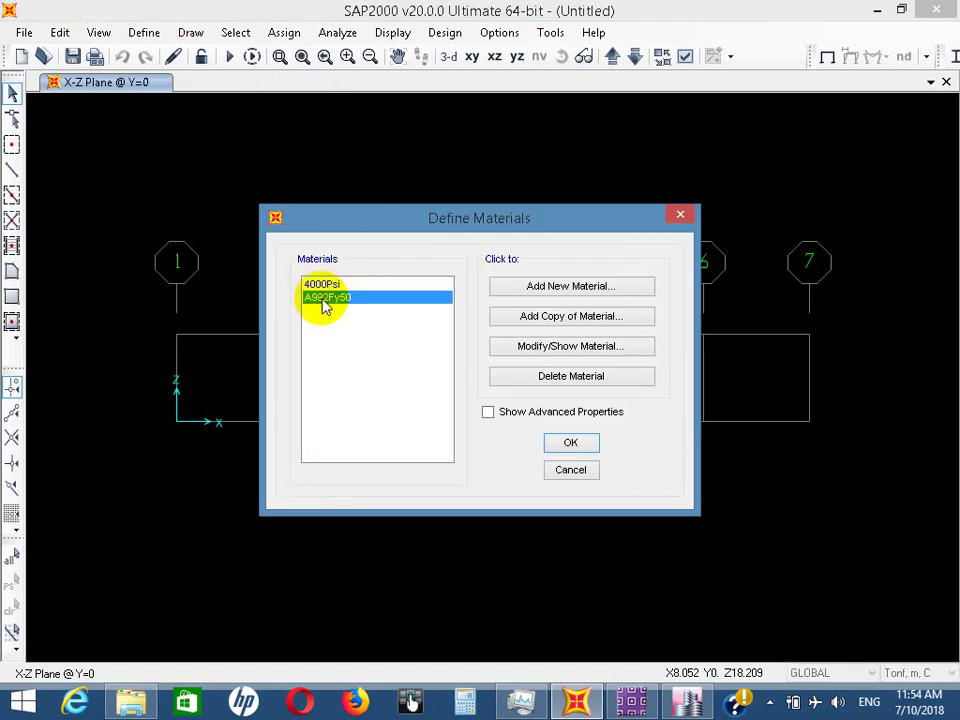
pyautogui.click(569, 350)
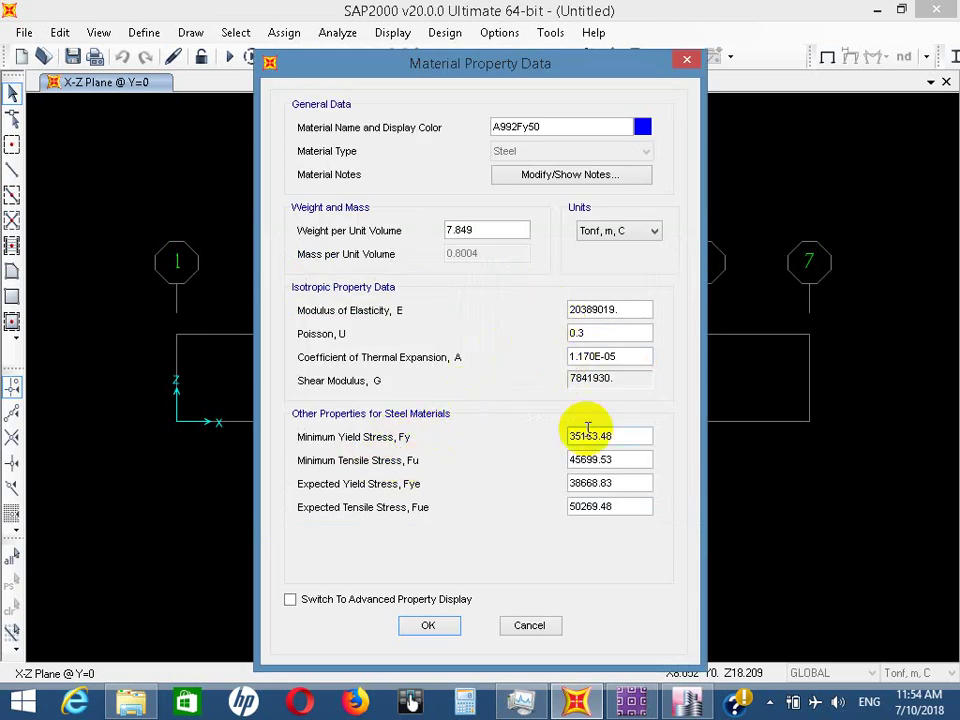
pyautogui.moveTo(643, 437); pyautogui.dragTo(548, 450)
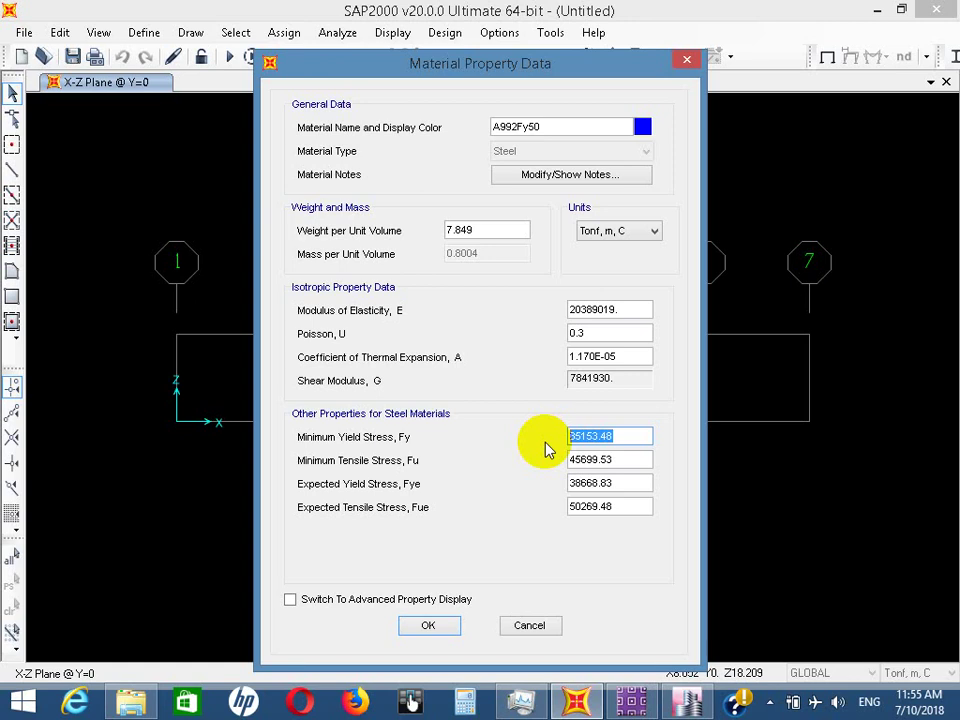
pyautogui.click(450, 626)
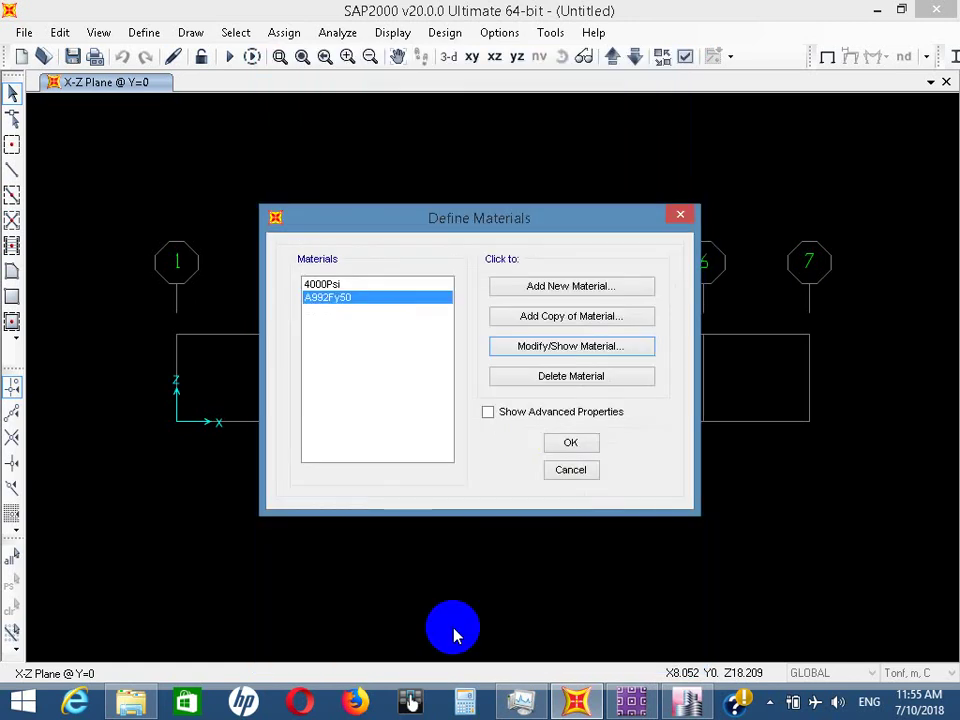
pyautogui.click(567, 446)
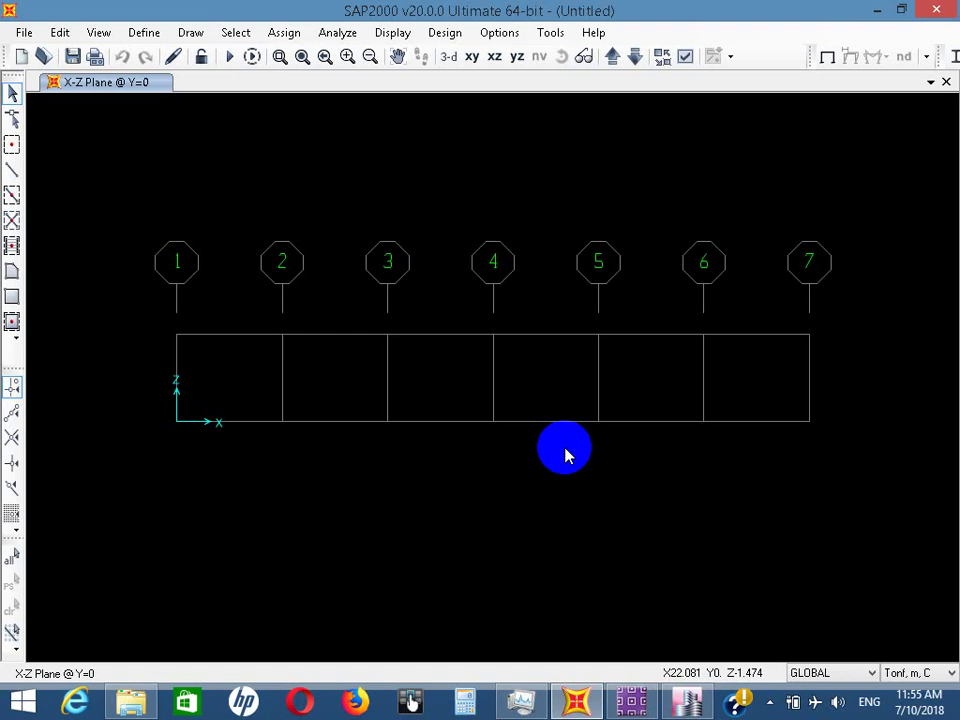
# Open the frame section property definitions
pyautogui.click(156, 34)
pyautogui.click(158, 34)
pyautogui.click(143, 32)
pyautogui.moveTo(216, 88)
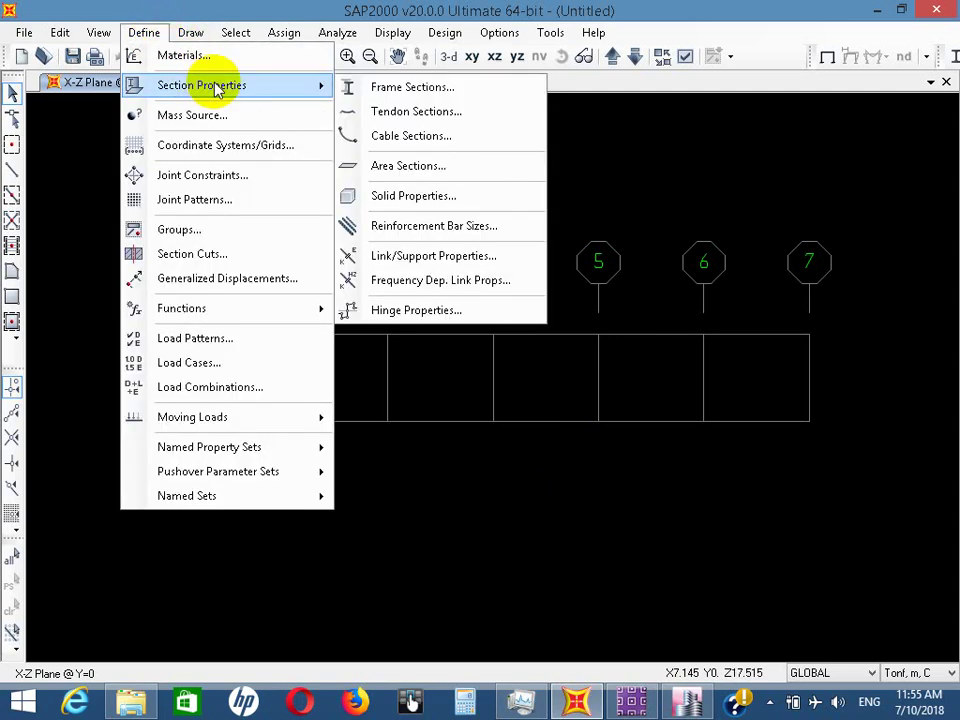
pyautogui.click(372, 89)
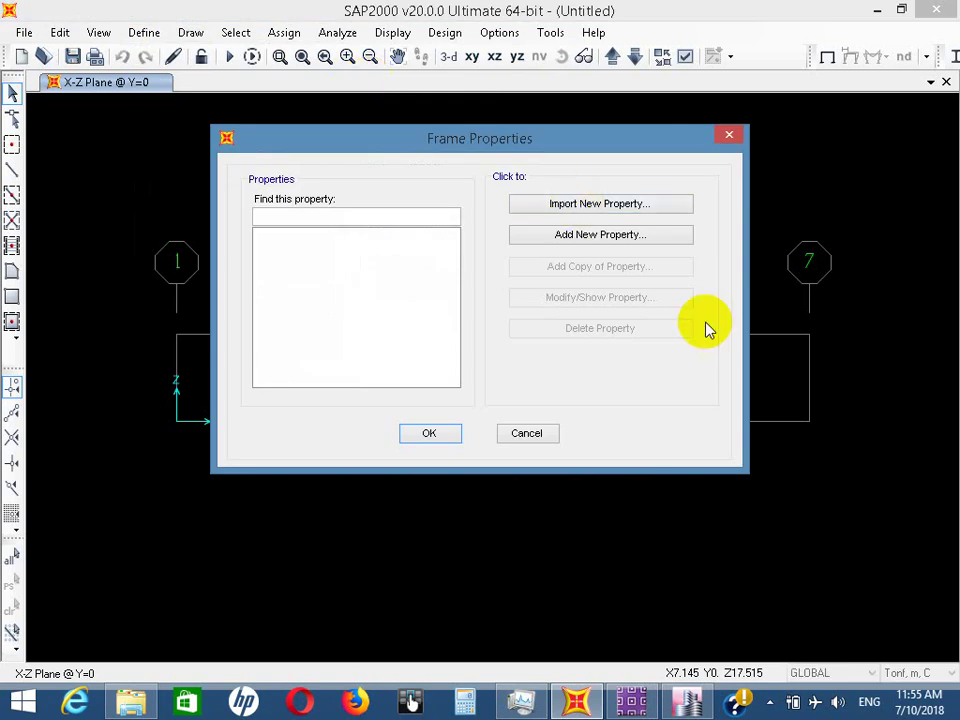
pyautogui.click(660, 237)
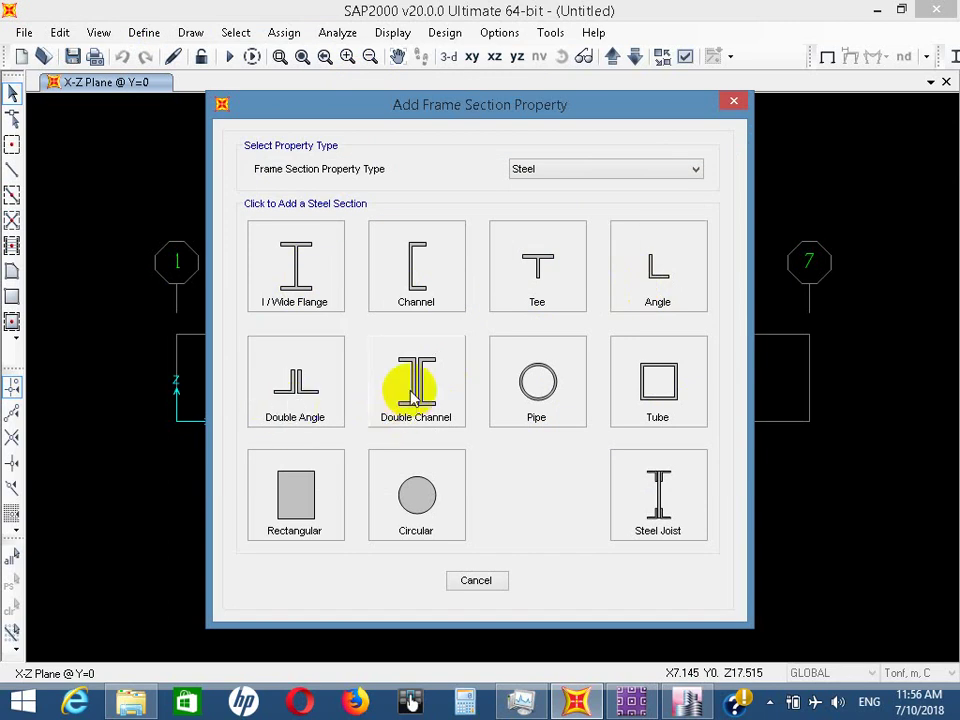
pyautogui.click(297, 268)
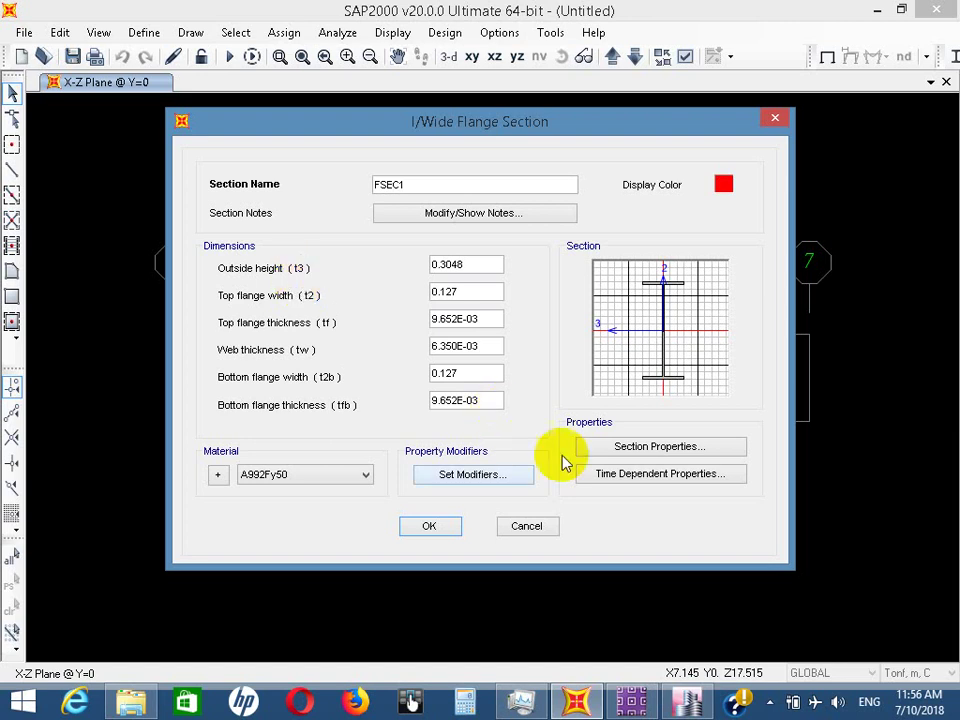
pyautogui.click(546, 526)
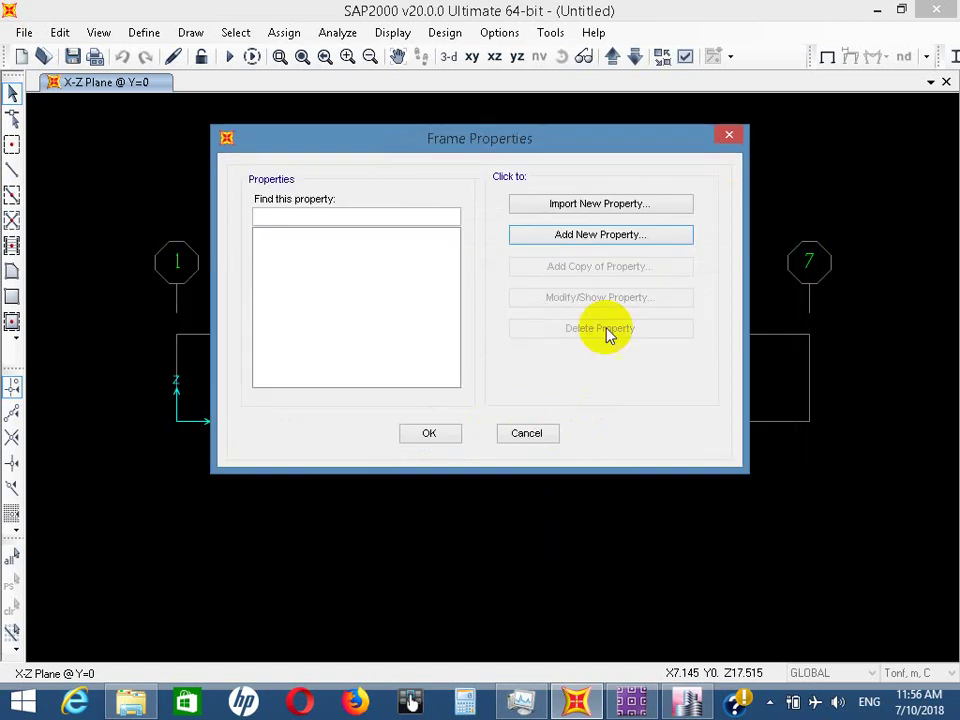
# Start importing a steel I/Wide Flange section and load the CISC.PRO property file from the SAP2000 20 program folder
pyautogui.click(601, 205)
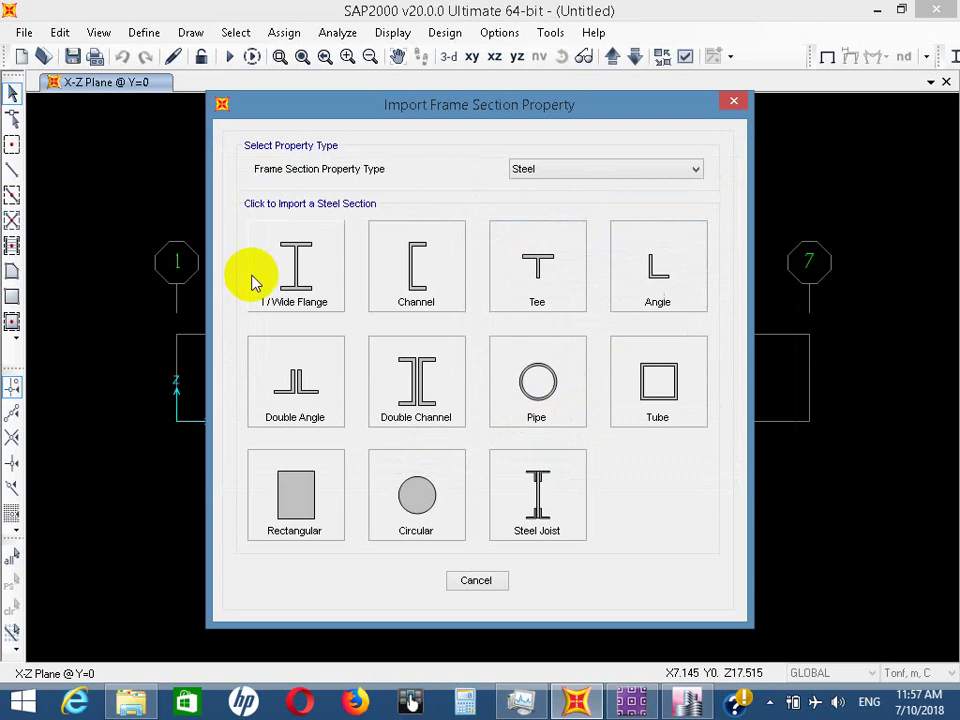
pyautogui.click(281, 283)
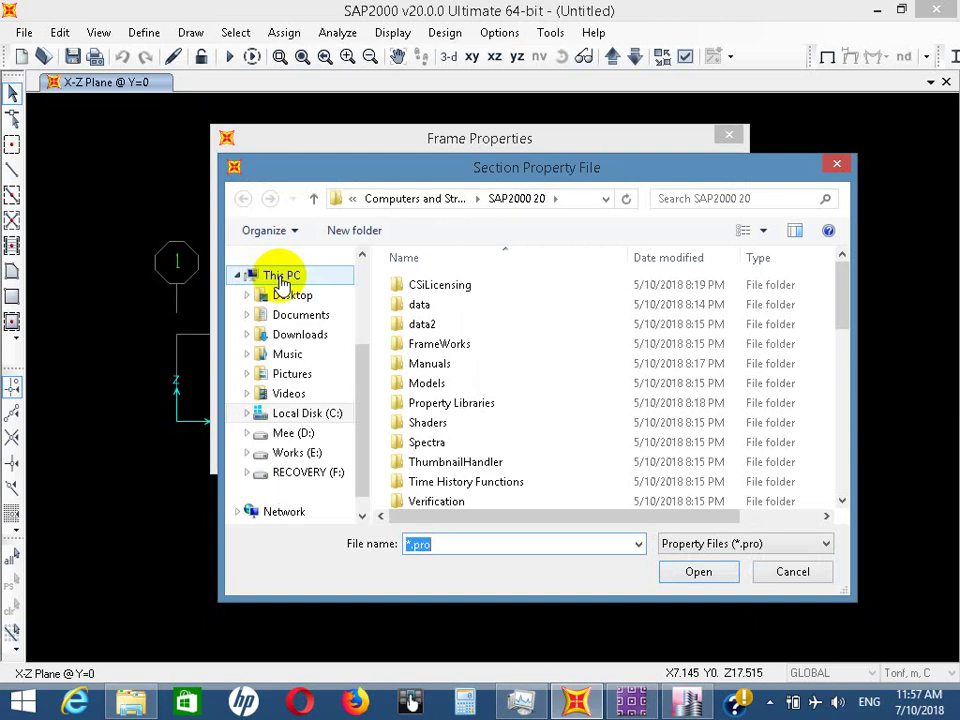
pyautogui.click(337, 415)
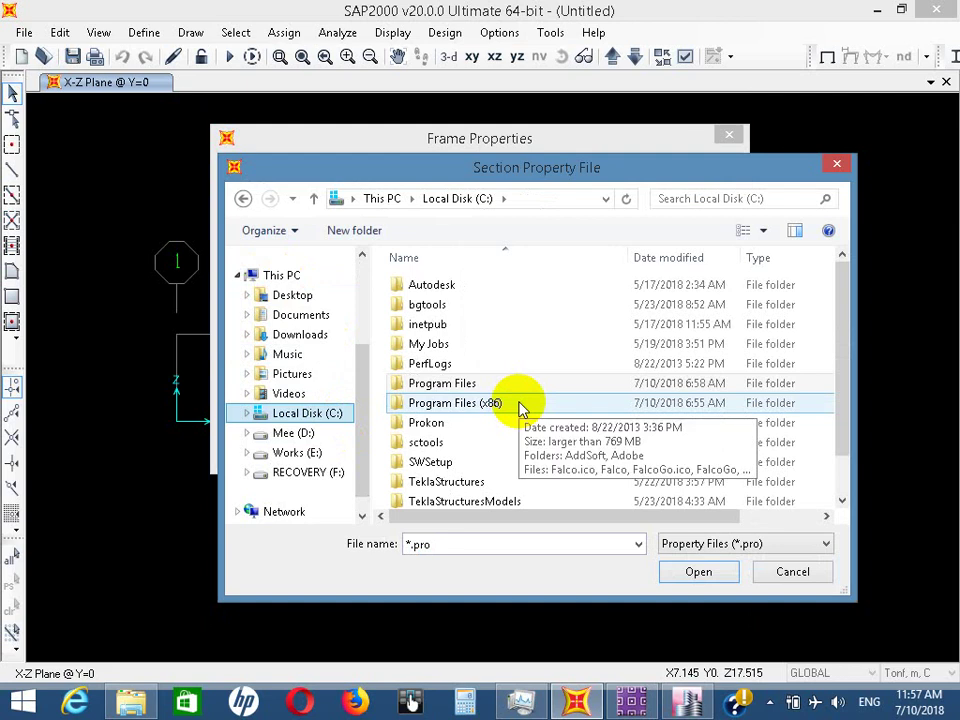
pyautogui.doubleClick(464, 383)
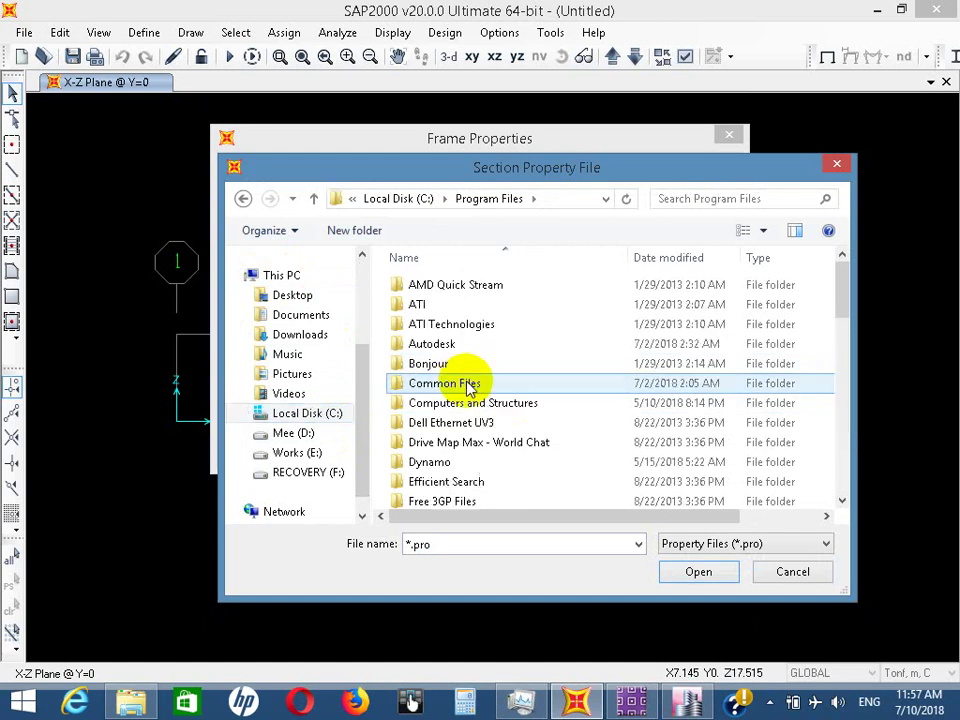
pyautogui.doubleClick(523, 405)
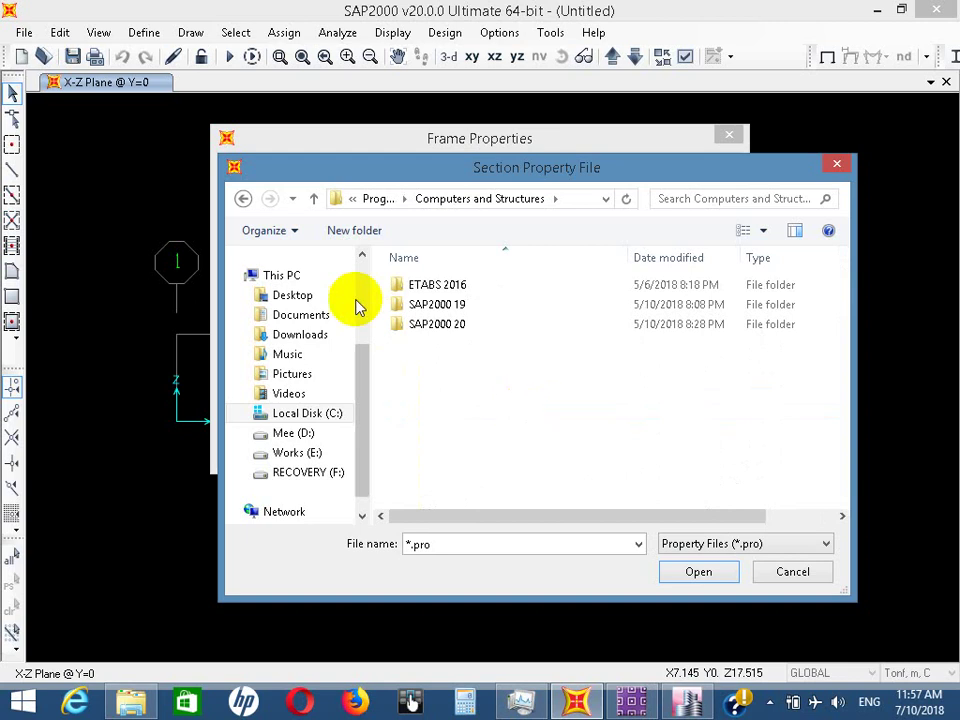
pyautogui.doubleClick(420, 325)
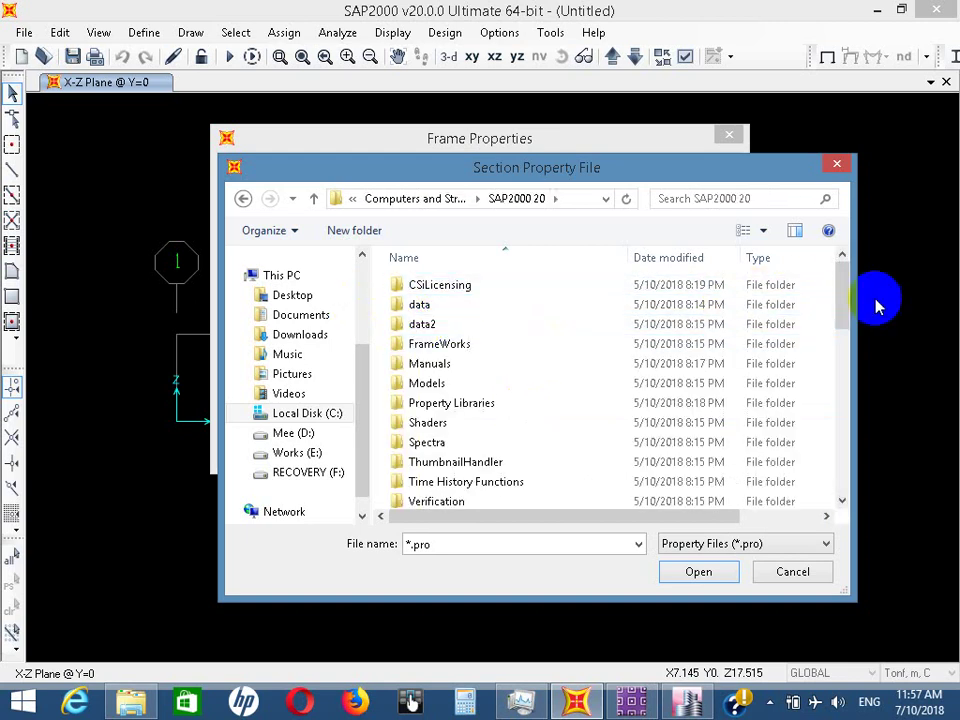
pyautogui.moveTo(842, 296); pyautogui.dragTo(825, 422)
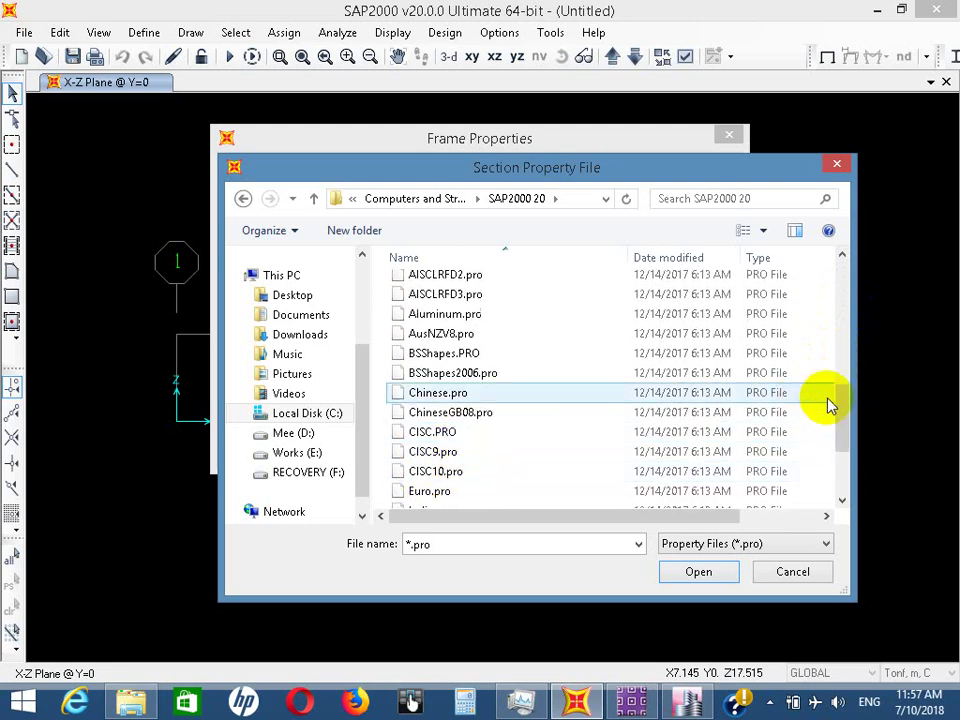
pyautogui.click(485, 477)
pyautogui.click(488, 490)
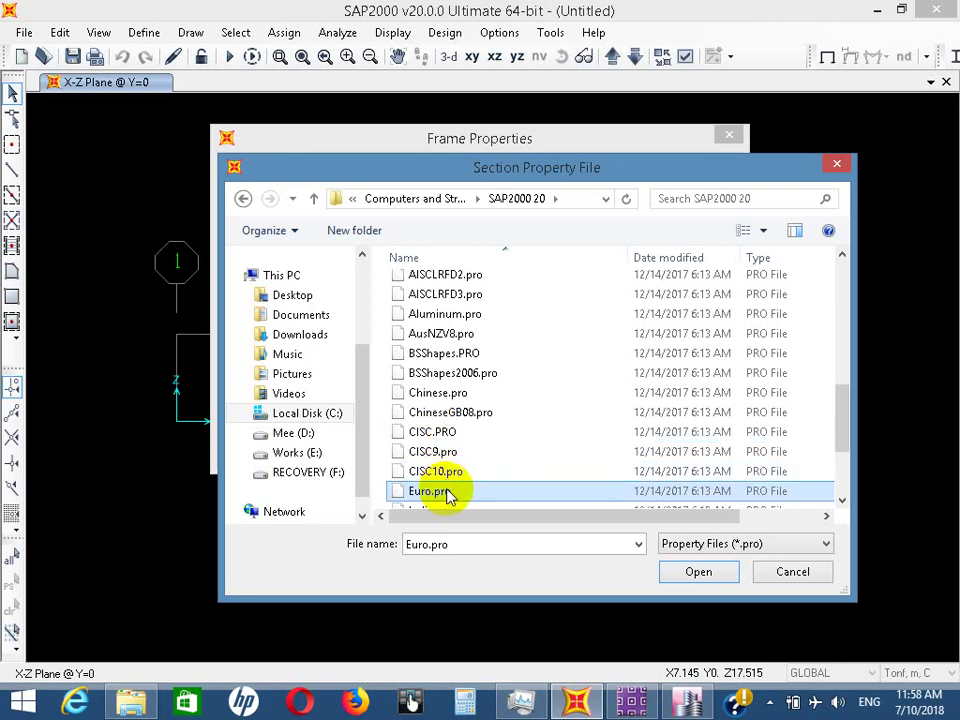
pyautogui.click(430, 433)
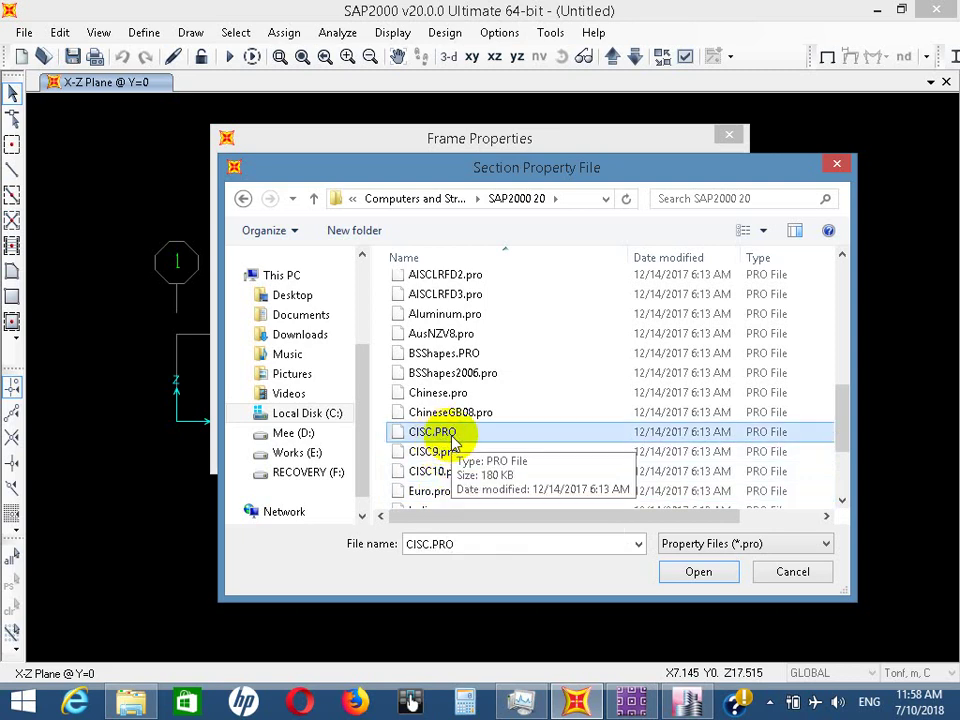
pyautogui.click(724, 575)
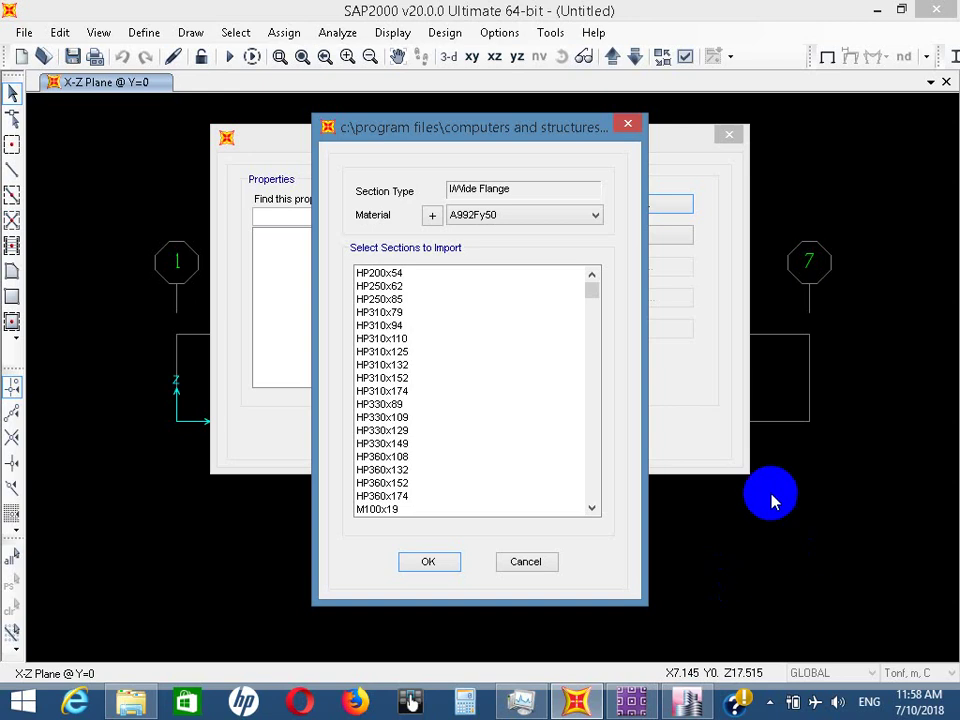
pyautogui.moveTo(589, 287); pyautogui.dragTo(594, 373)
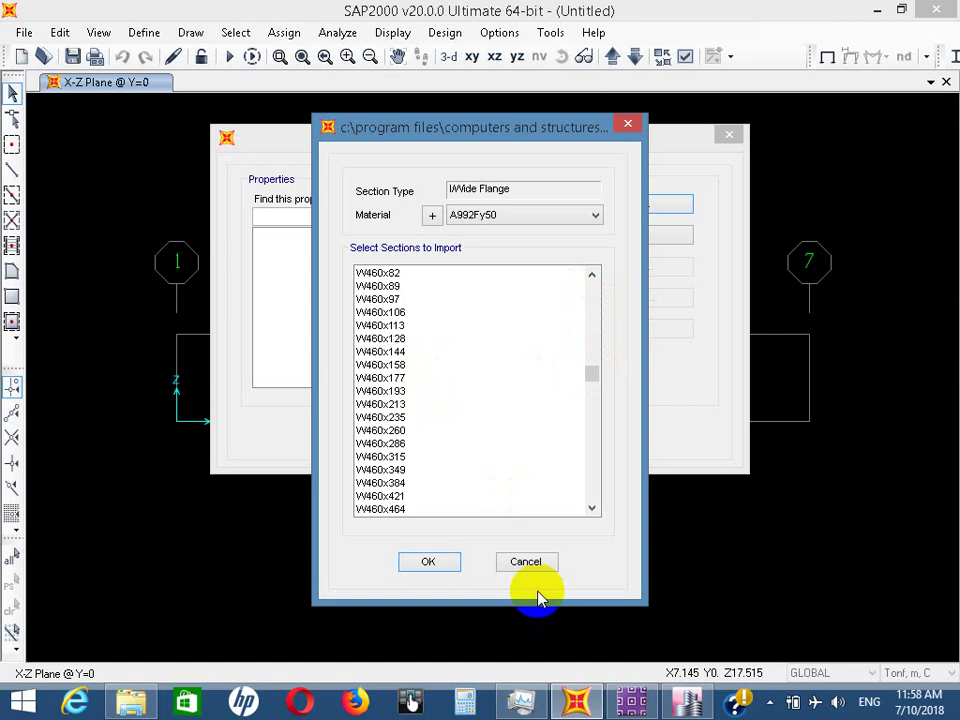
pyautogui.click(372, 456)
pyautogui.moveTo(591, 379); pyautogui.dragTo(581, 559)
pyautogui.click(536, 565)
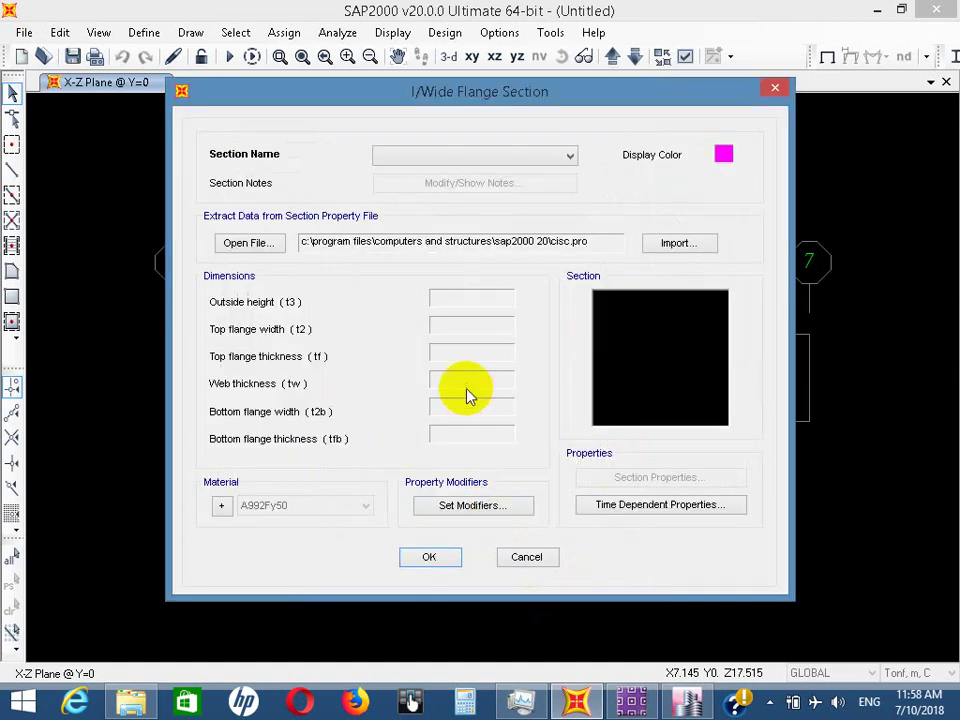
pyautogui.click(518, 559)
pyautogui.click(572, 204)
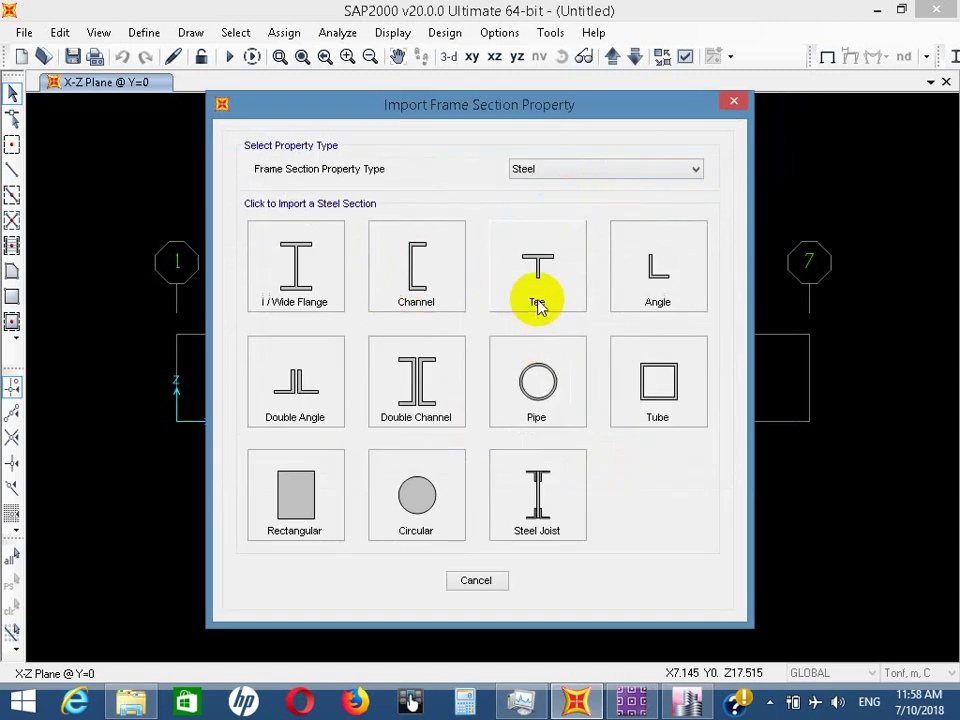
pyautogui.click(418, 268)
pyautogui.moveTo(592, 321); pyautogui.dragTo(600, 370)
pyautogui.click(368, 325)
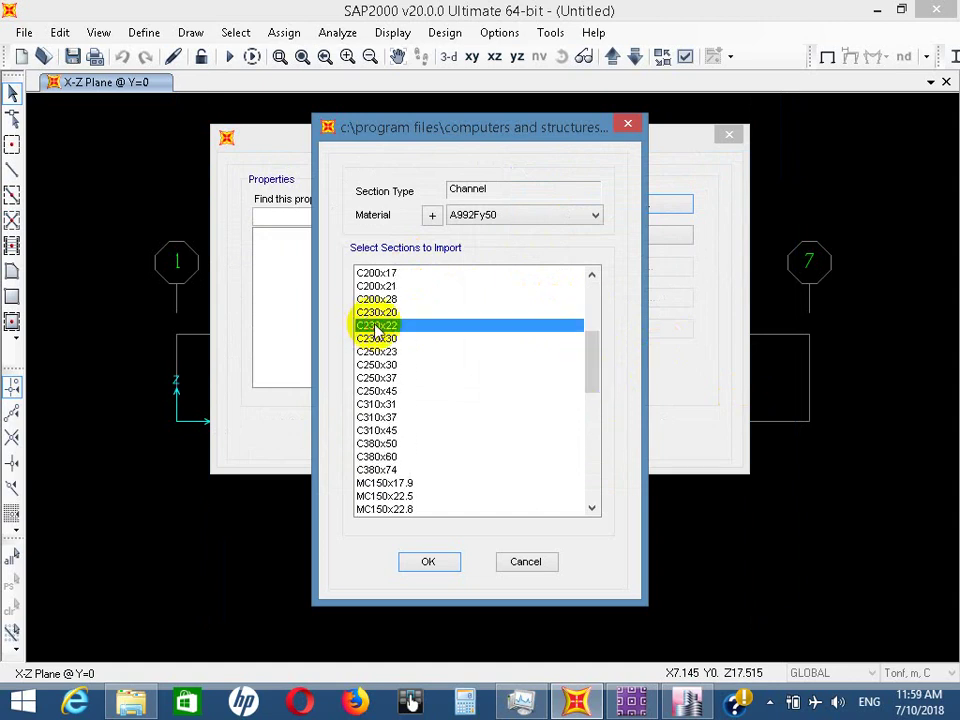
pyautogui.click(525, 561)
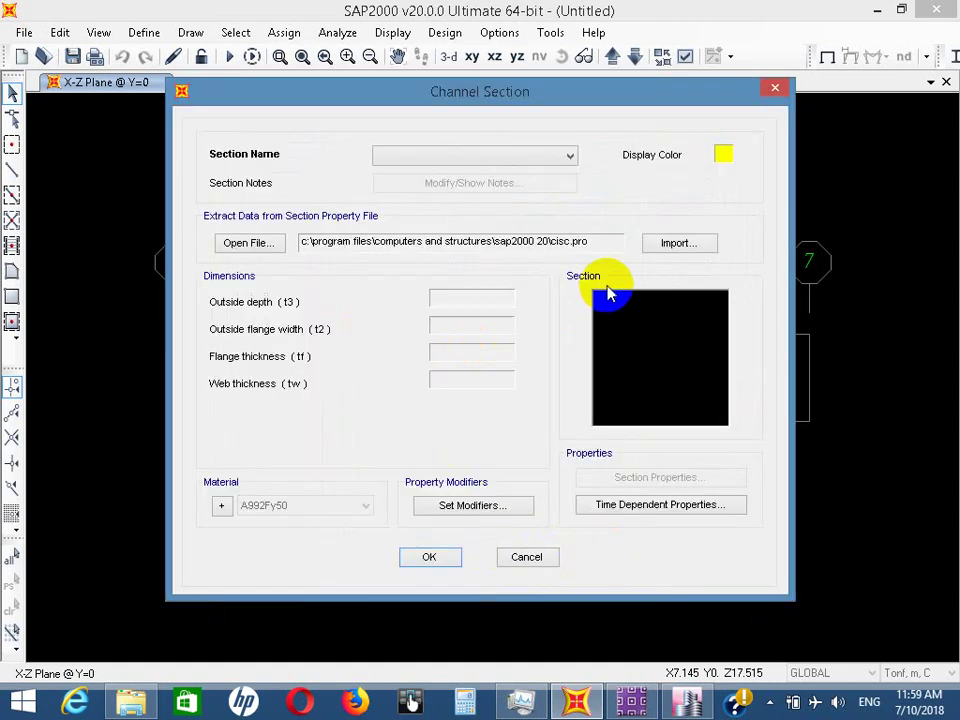
pyautogui.click(530, 558)
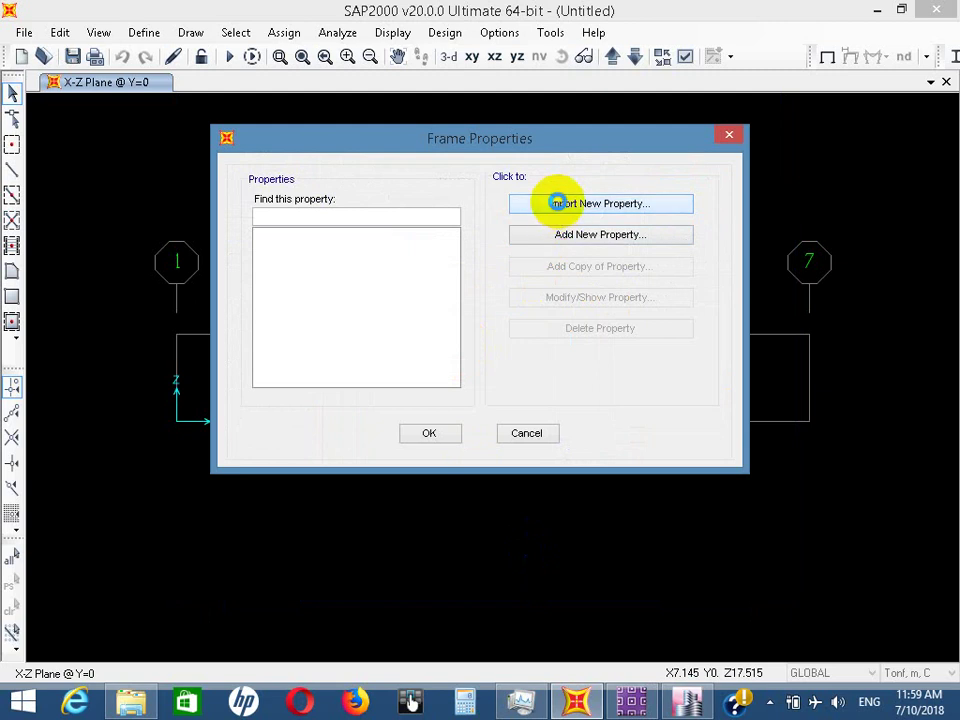
# Import the I/Wide Flange section HP250x62 with material A992Fy50 from the CISC property file
pyautogui.click(553, 200)
pyautogui.click(296, 280)
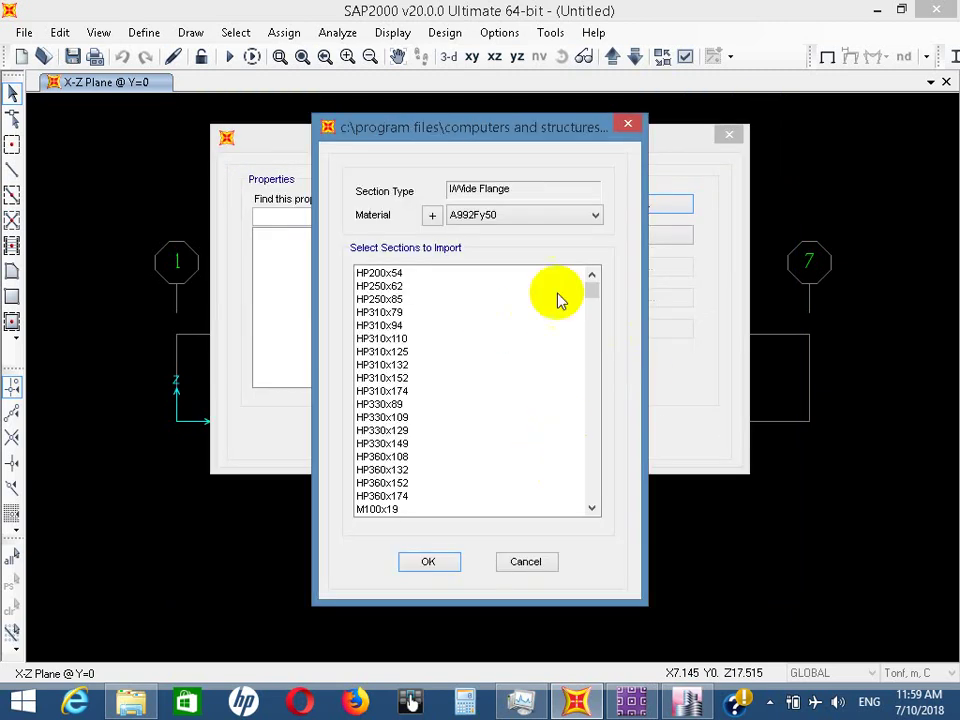
pyautogui.click(385, 287)
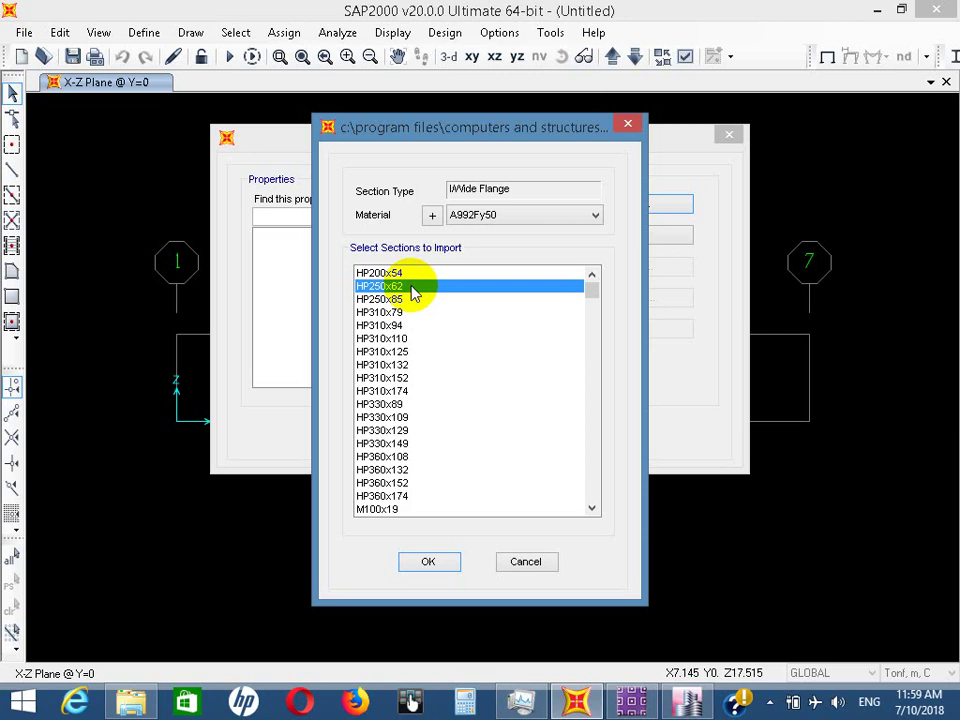
pyautogui.click(430, 562)
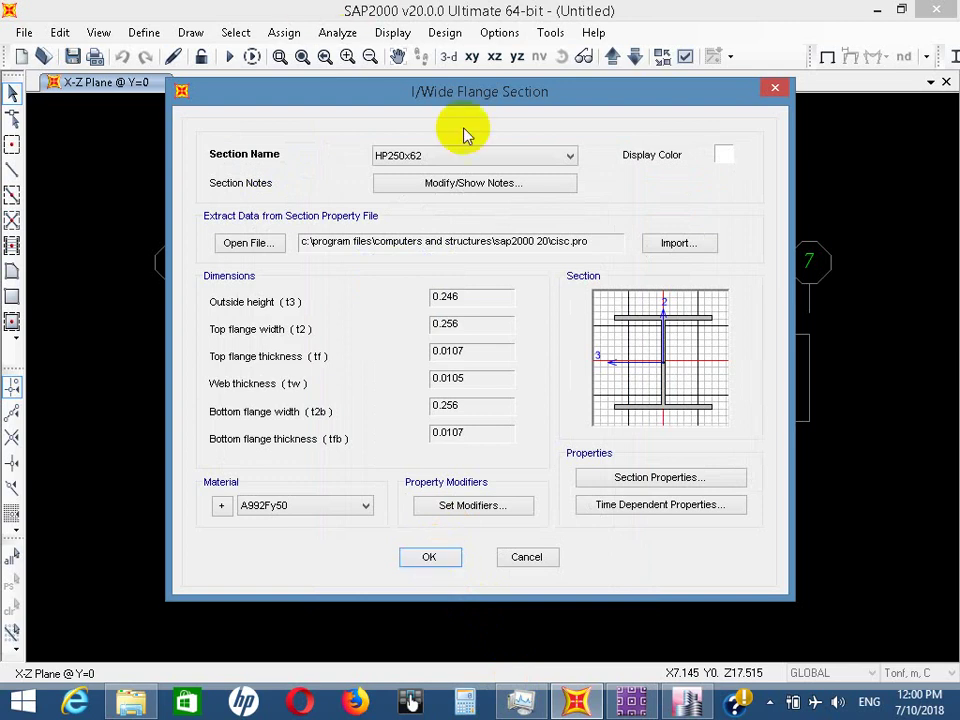
pyautogui.click(433, 560)
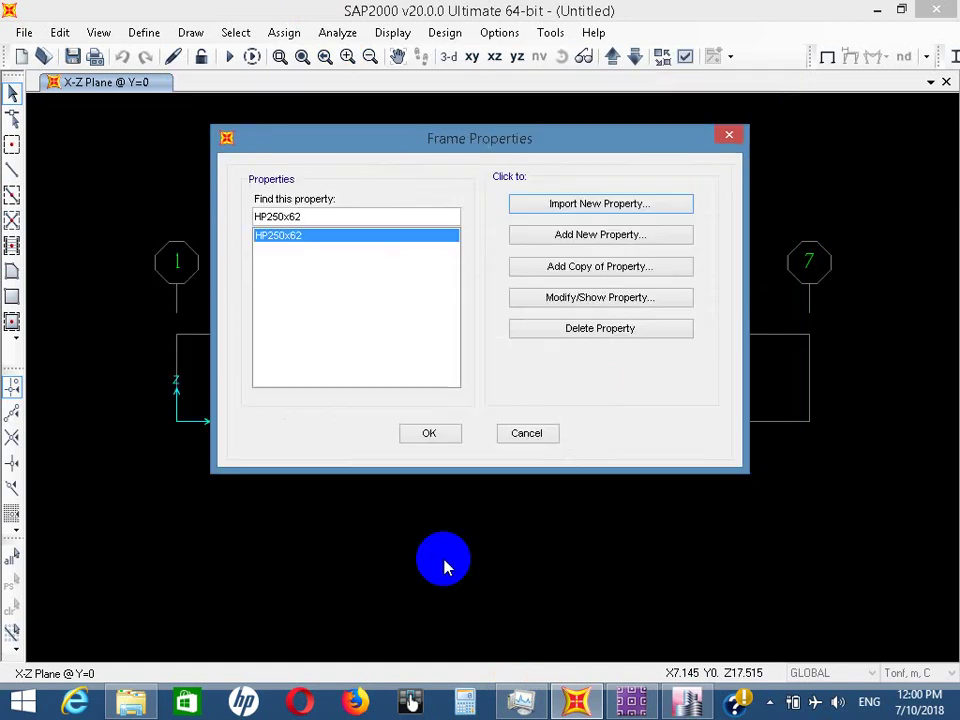
# Import the double angle section 2L25x25x3-20 with material A992Fy50 and accept the frame property definitions
pyautogui.click(603, 206)
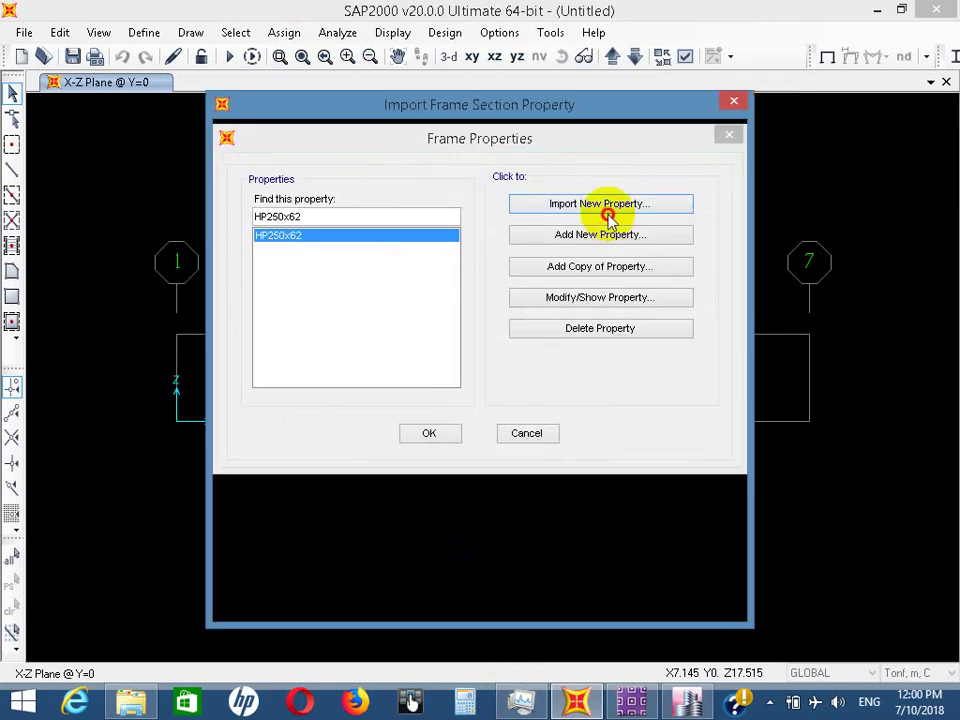
pyautogui.click(297, 382)
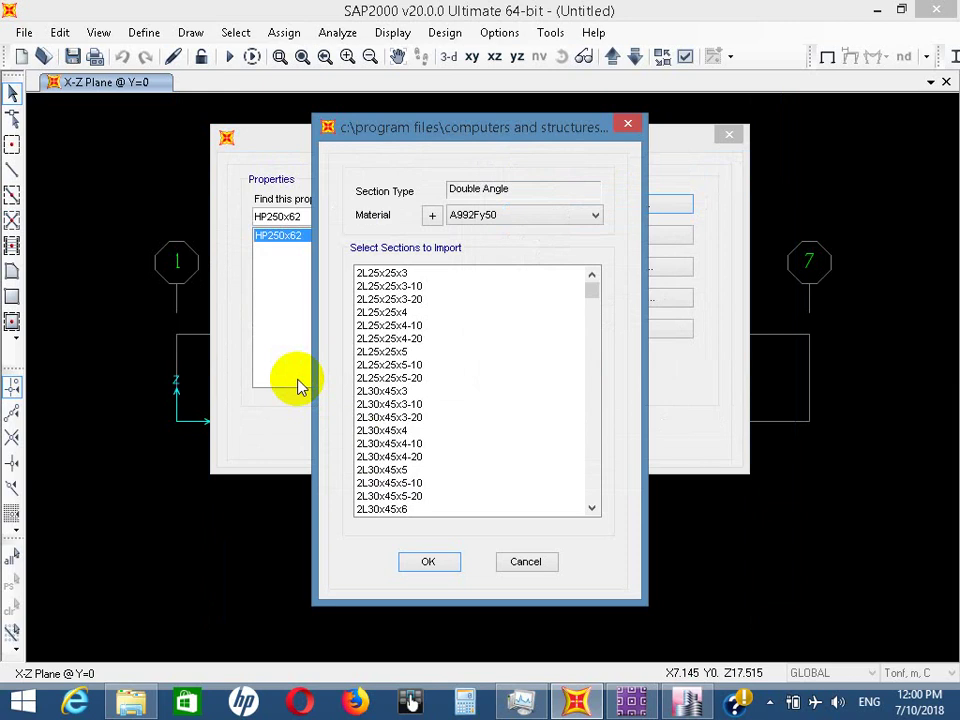
pyautogui.click(400, 299)
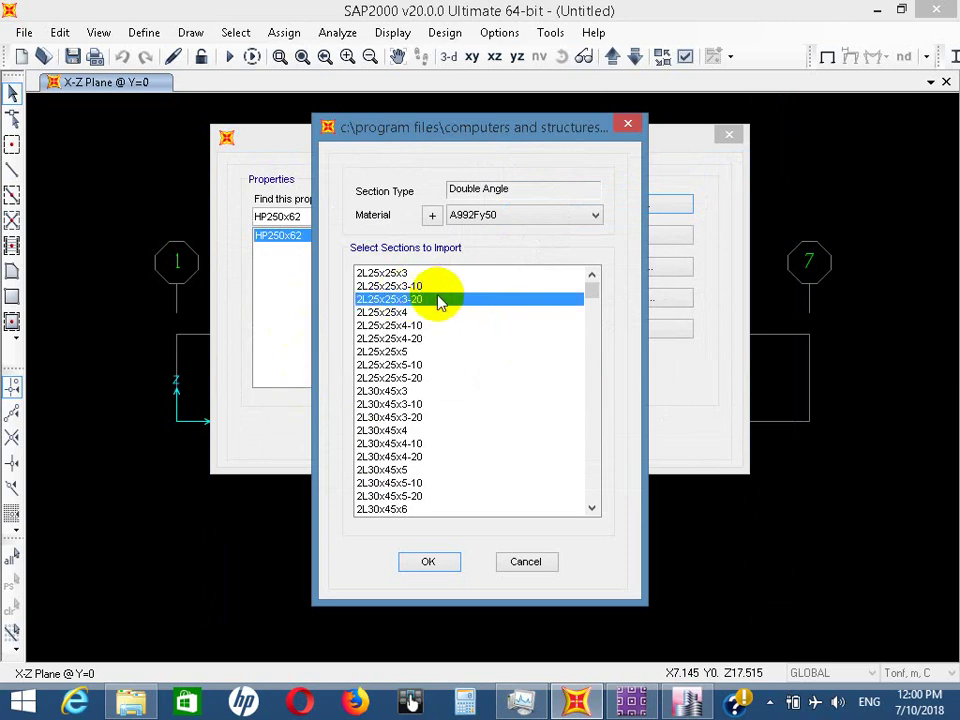
pyautogui.click(430, 562)
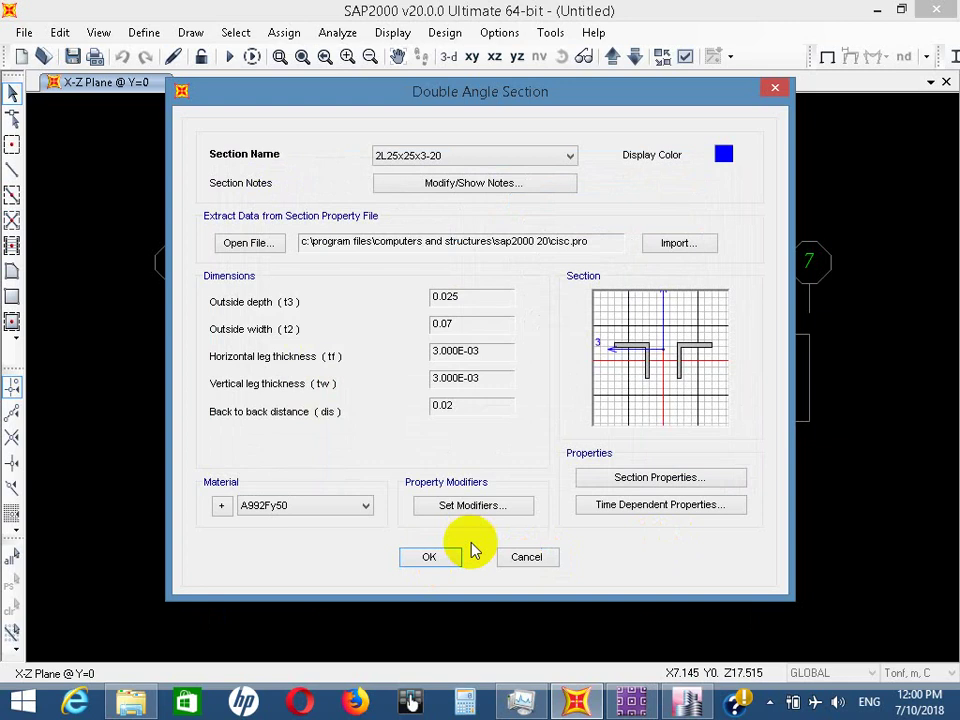
pyautogui.click(440, 557)
pyautogui.click(429, 434)
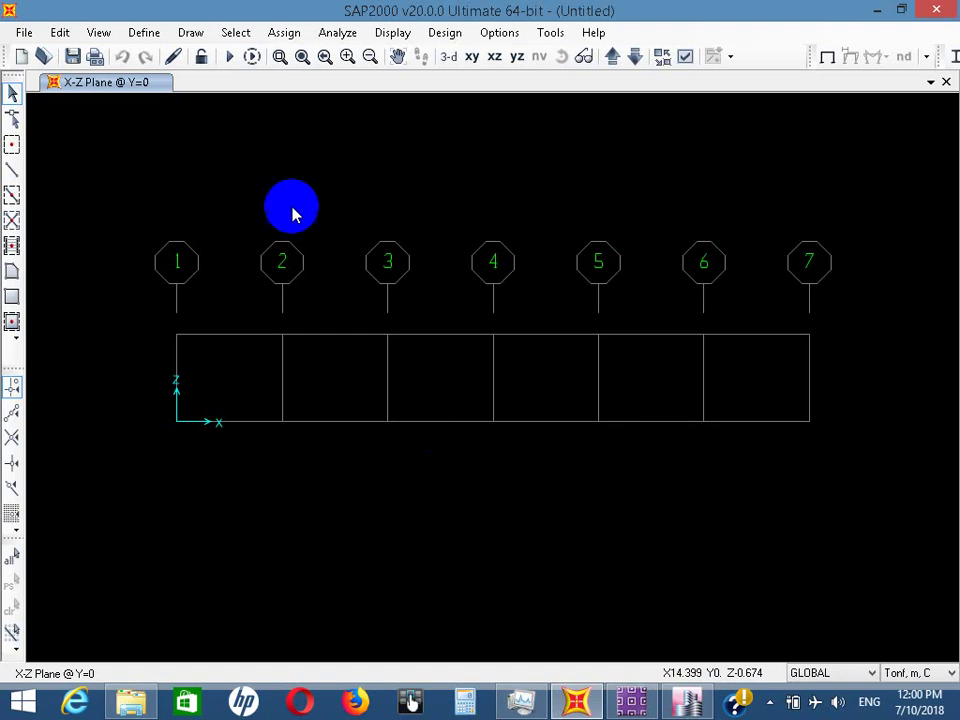
# Draw straight HP250x62 frames for the bottom and top chords, each spanning from grid line 1 to grid line 7
pyautogui.click(12, 174)
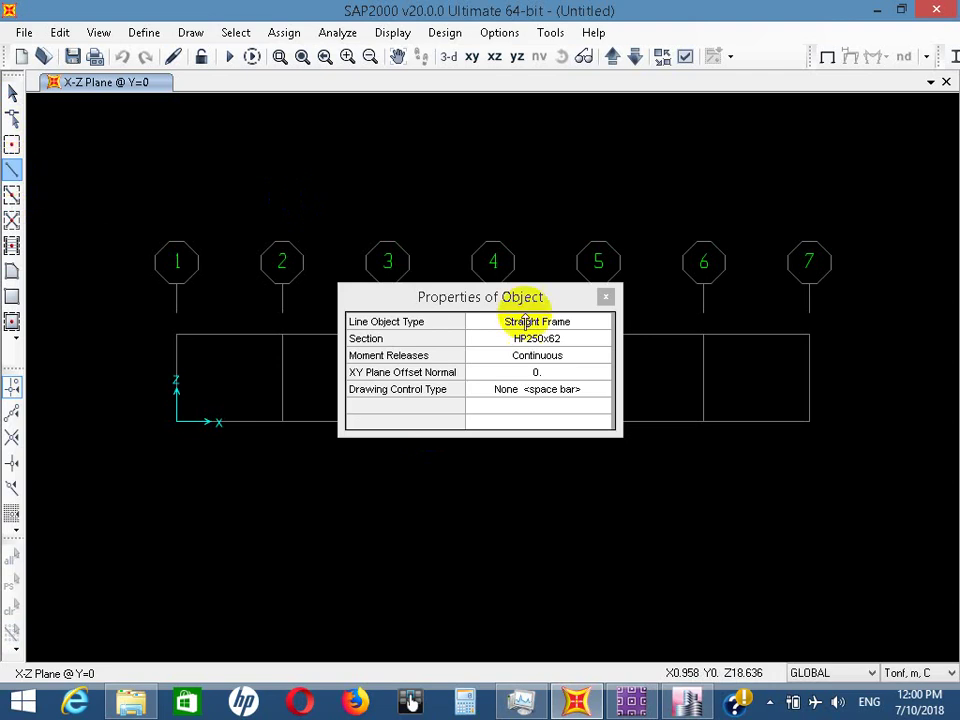
pyautogui.moveTo(537, 296); pyautogui.dragTo(568, 181)
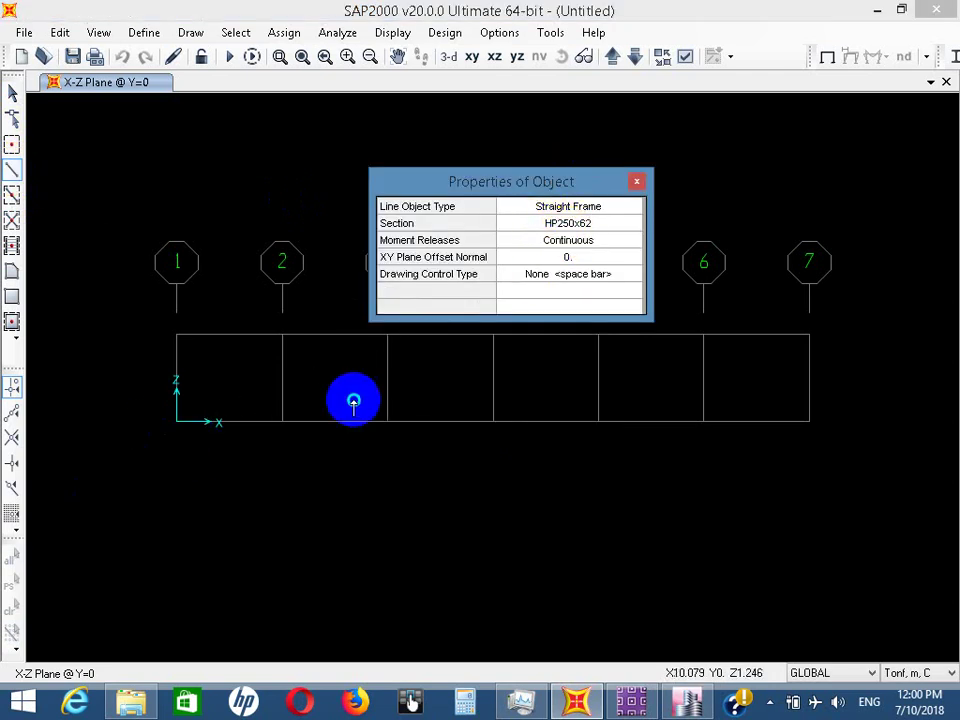
pyautogui.click(338, 435)
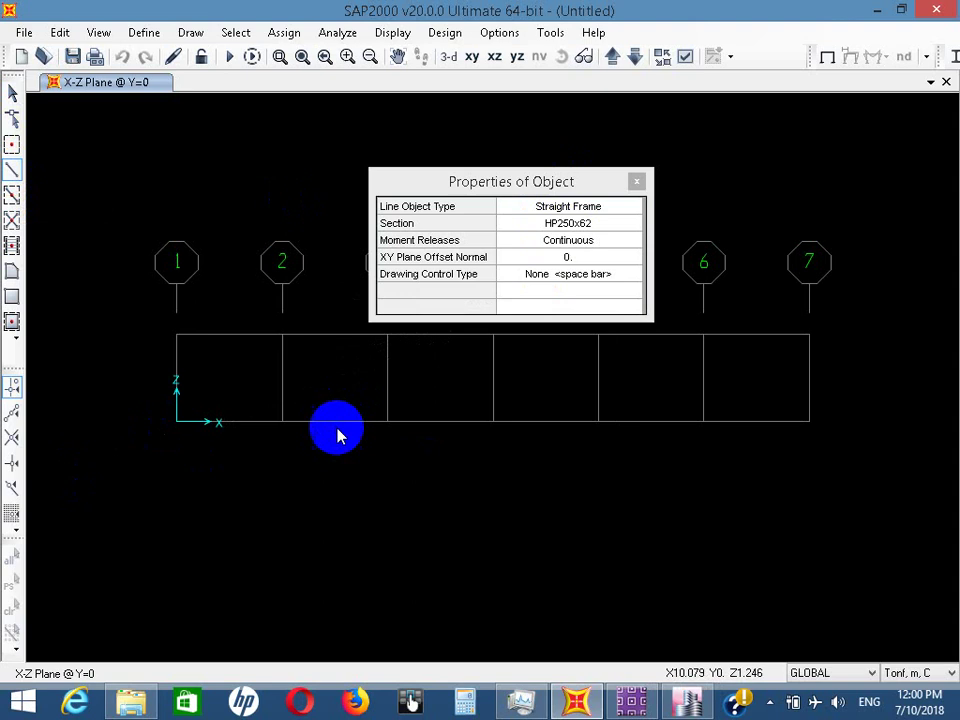
pyautogui.click(176, 421)
pyautogui.doubleClick(809, 421)
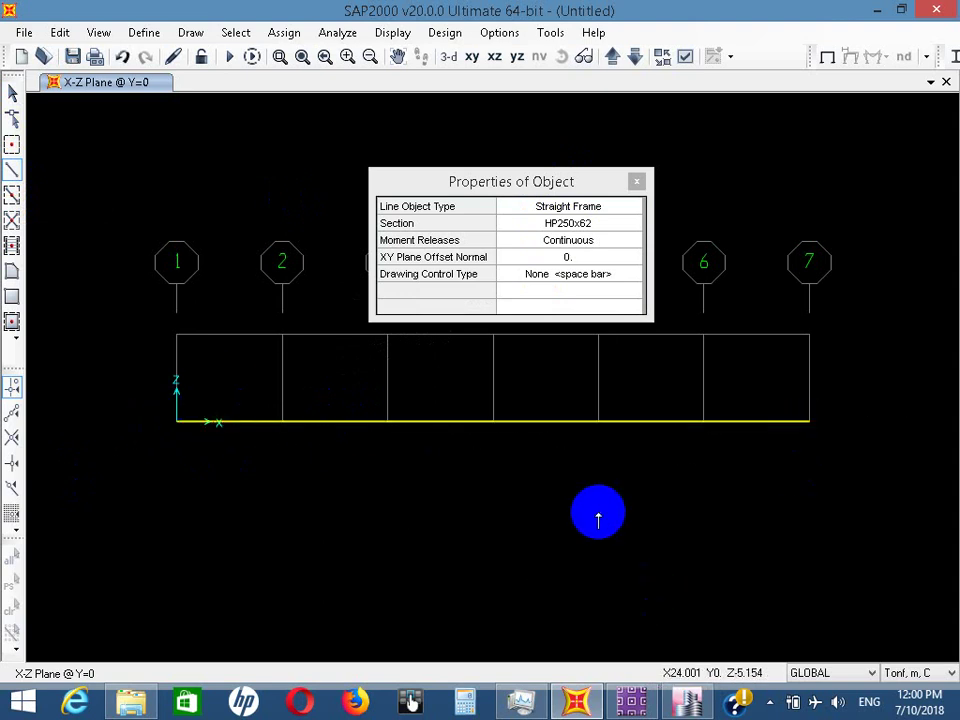
pyautogui.click(176, 336)
pyautogui.click(809, 336)
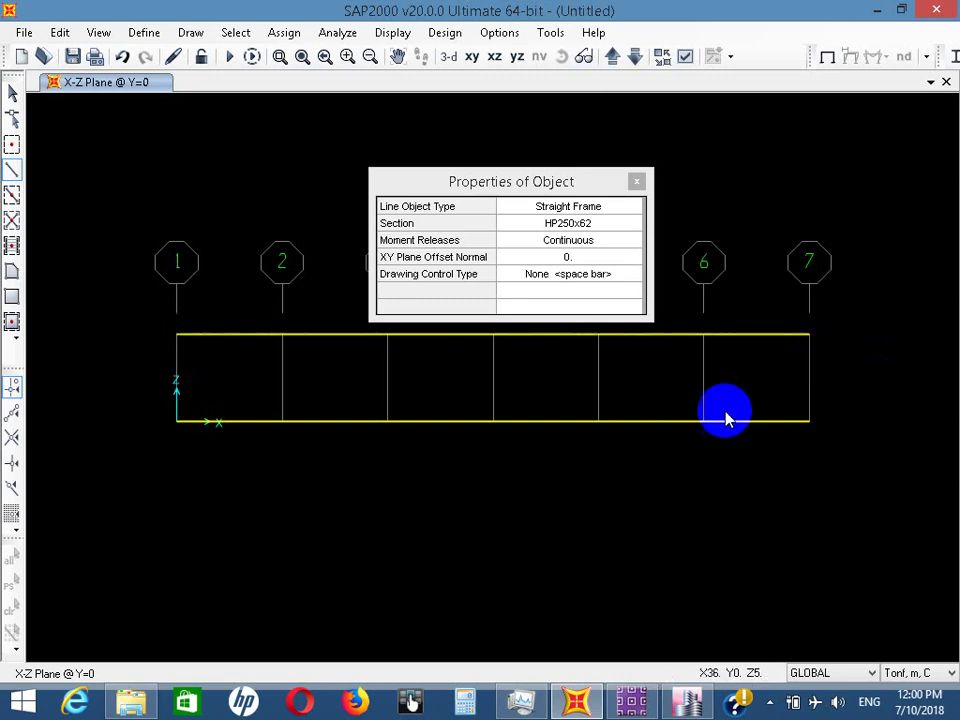
# Draw 2L25x25x3-20 end diagonals from the bottom chord ends at grid lines 1 and 7 to the upper nodes at 2 and 6
pyautogui.click(611, 223)
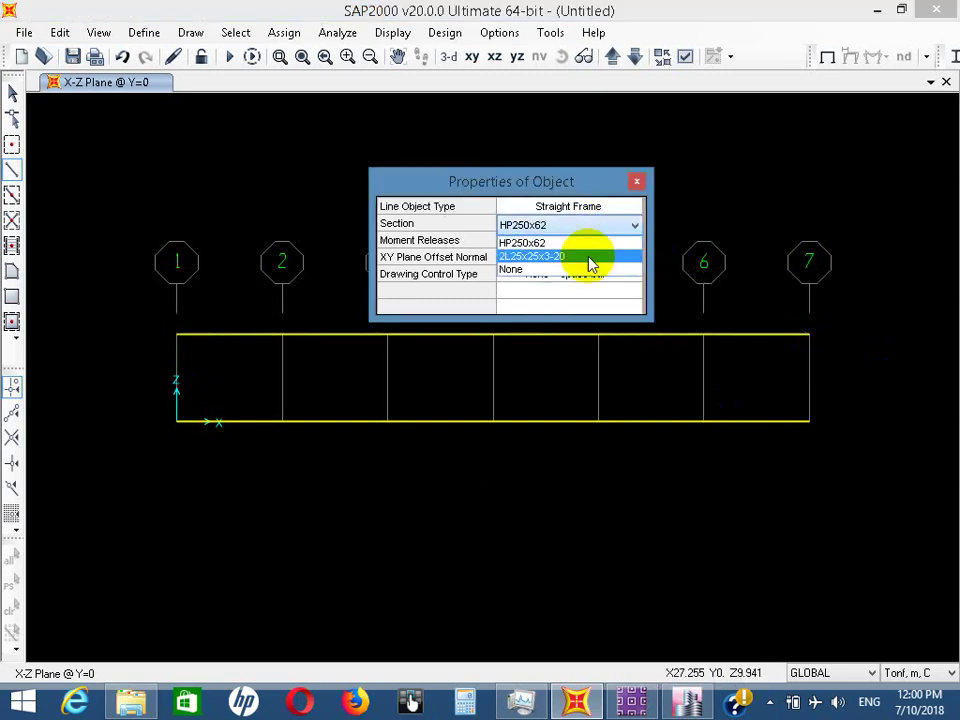
pyautogui.click(591, 257)
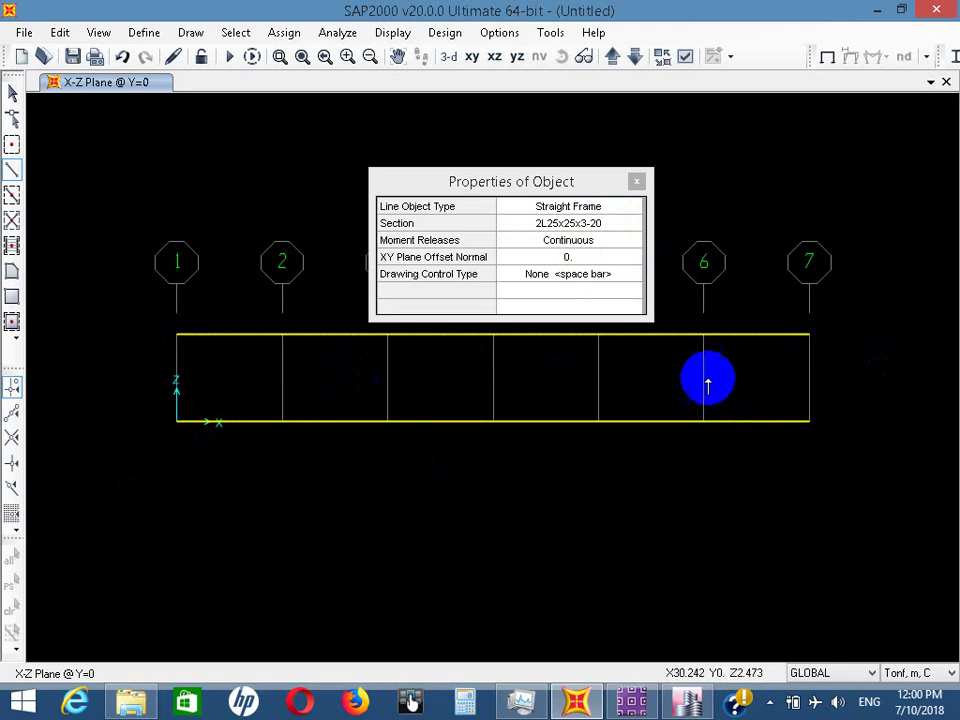
pyautogui.click(178, 421)
pyautogui.click(282, 335)
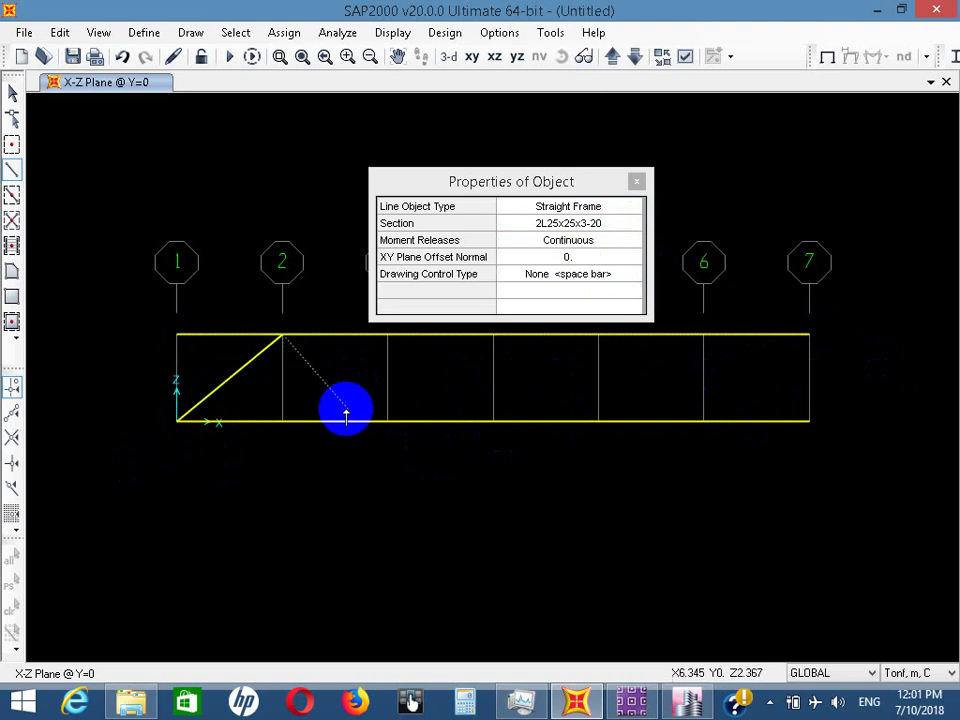
pyautogui.click(809, 421)
pyautogui.click(704, 335)
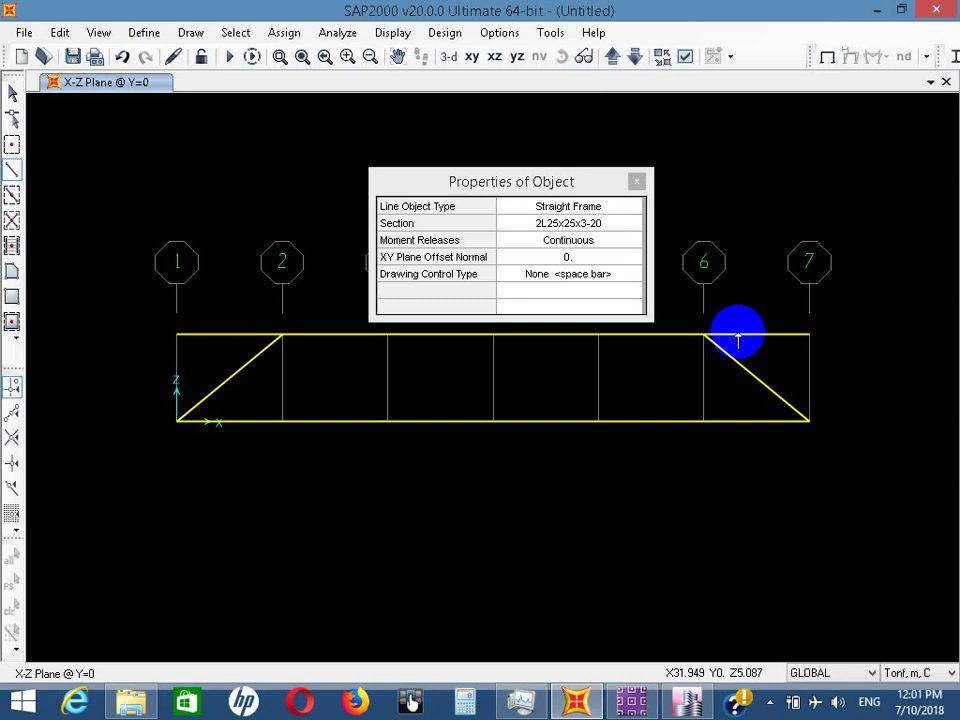
# Draw continuous 2L25x25x3-20 web members between grid lines 2 and 6, with verticals at 2 and 6 and alternating diagonals between them
pyautogui.click(281, 337)
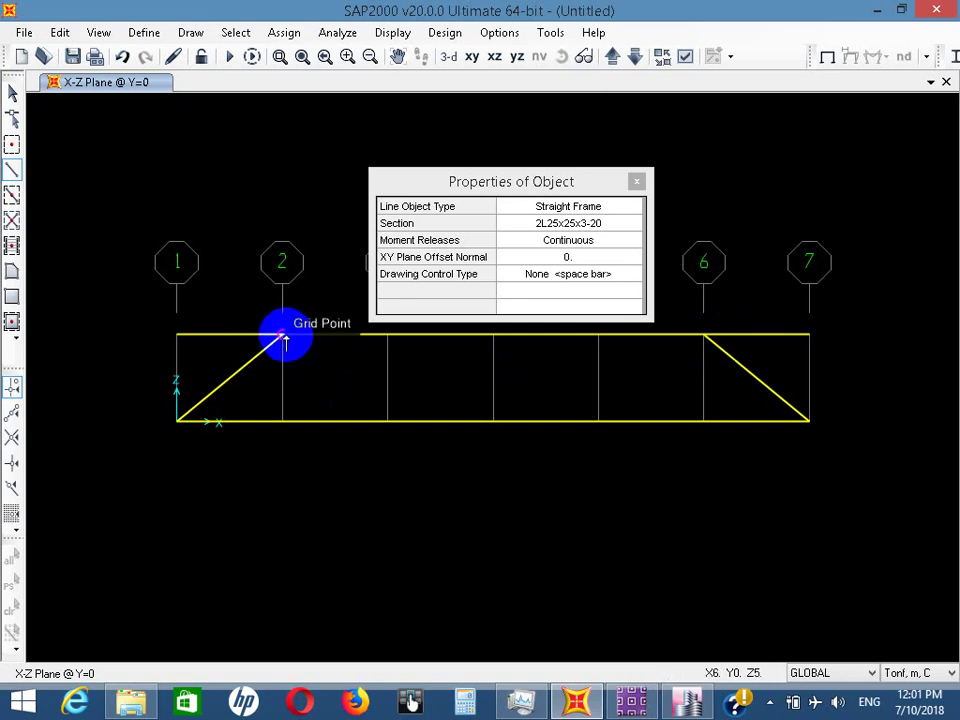
pyautogui.click(283, 421)
pyautogui.click(387, 336)
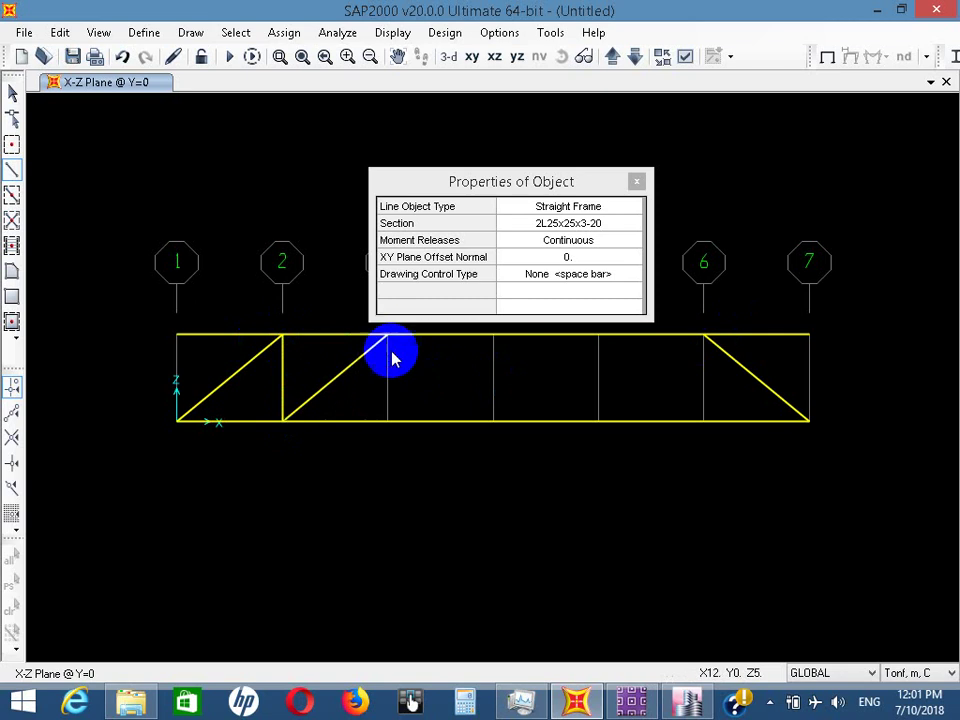
pyautogui.click(492, 421)
pyautogui.click(598, 336)
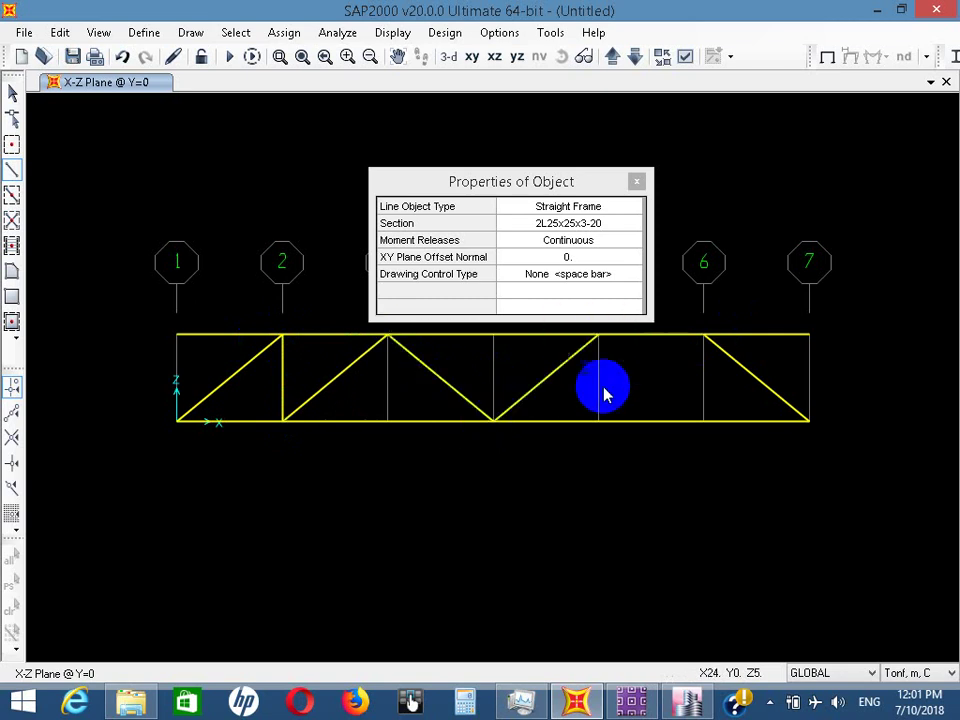
pyautogui.click(700, 421)
pyautogui.click(704, 342)
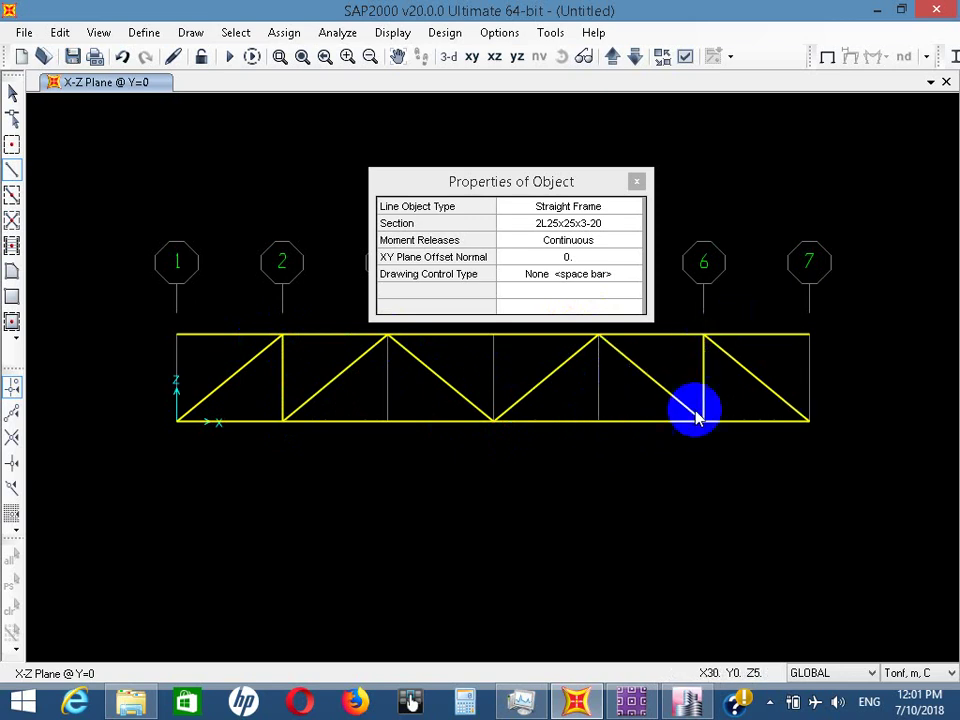
# Draw 2L25x25x3-20 verticals between the chords at grid lines 5, 4 and 3, and finish frame drawing
pyautogui.click(598, 336)
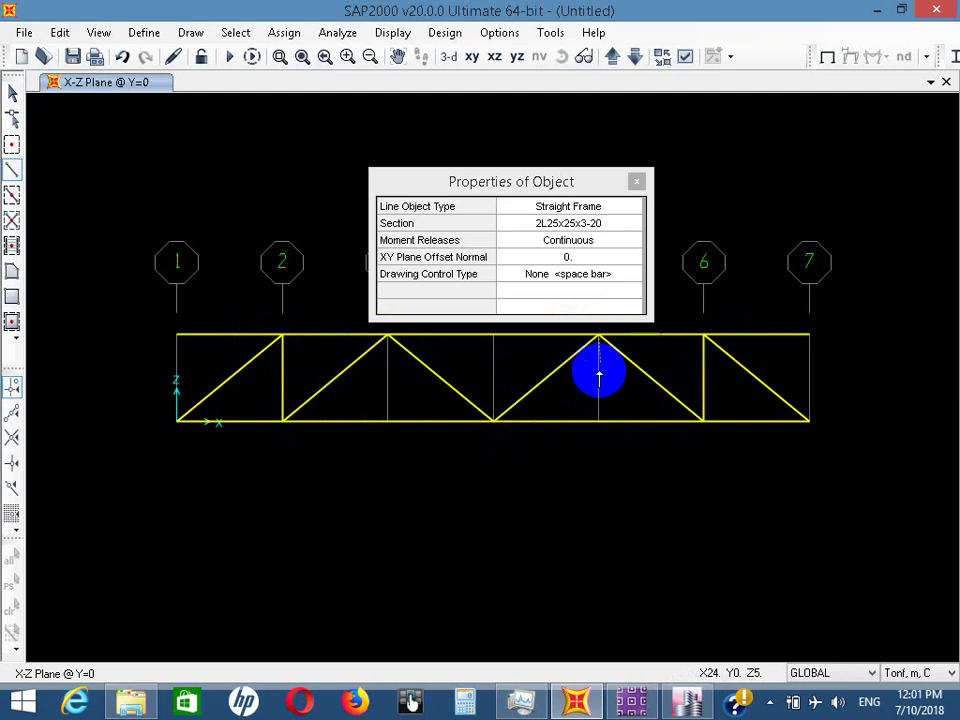
pyautogui.doubleClick(600, 421)
pyautogui.click(483, 345)
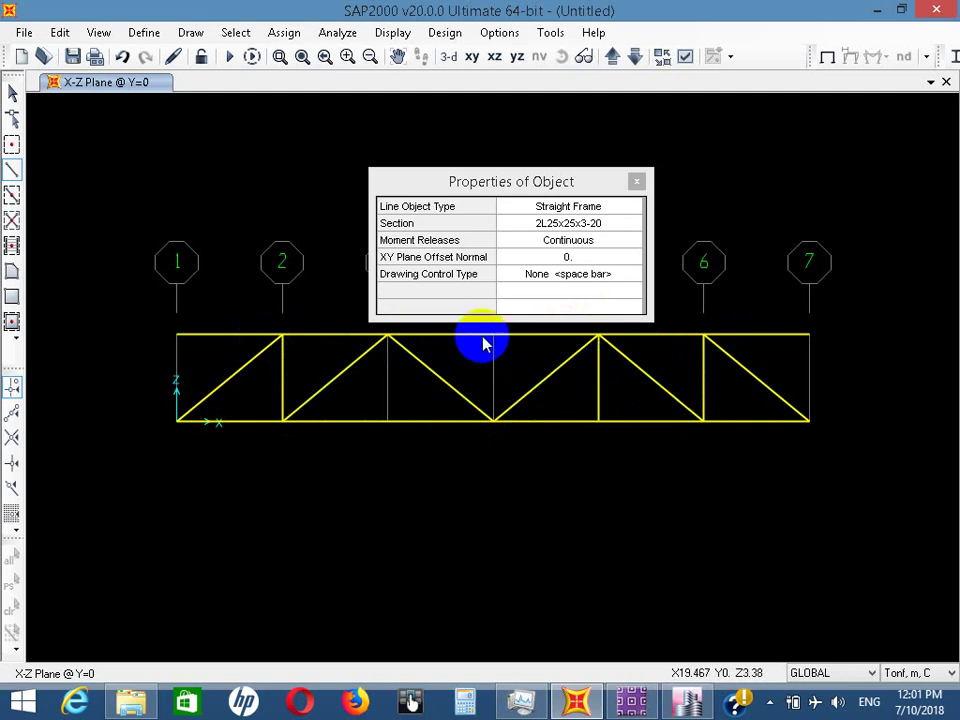
pyautogui.click(493, 336)
pyautogui.doubleClick(493, 421)
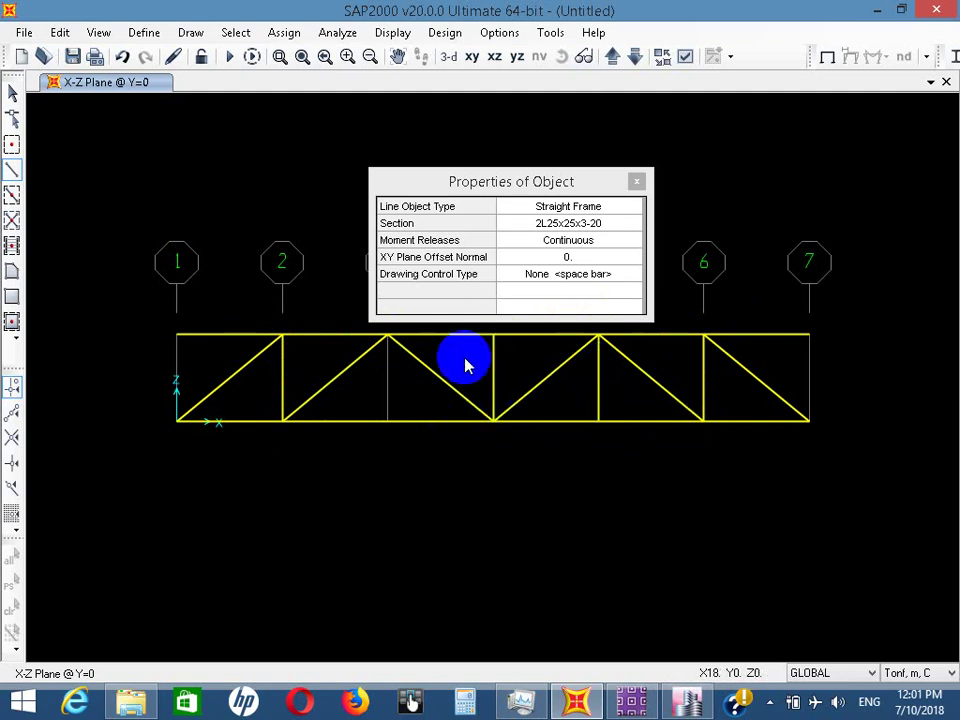
pyautogui.click(388, 336)
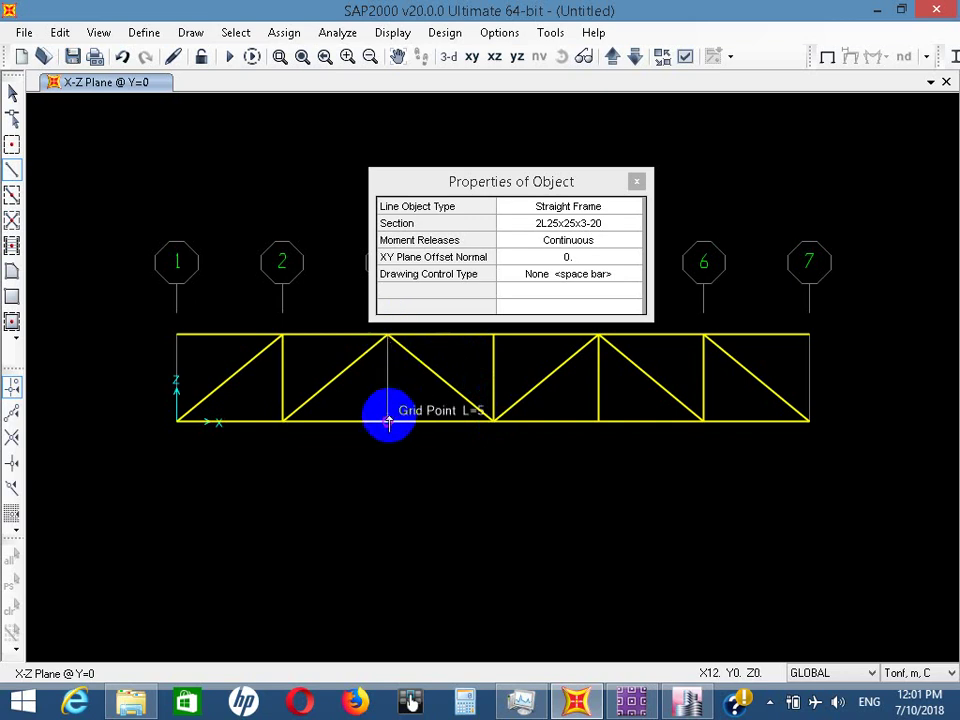
pyautogui.doubleClick(388, 421)
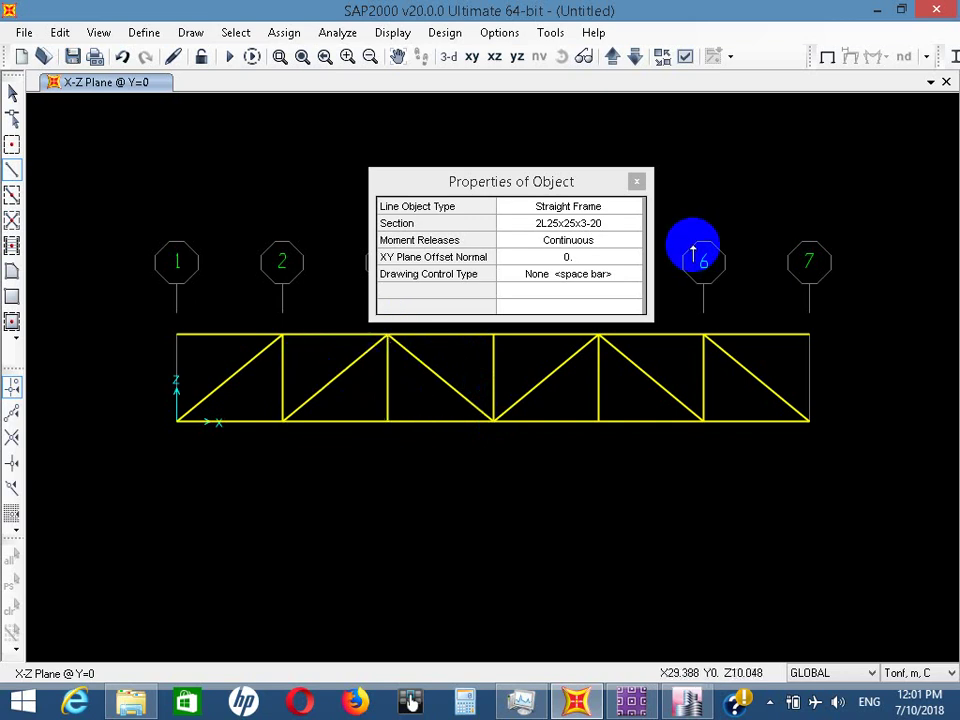
pyautogui.click(636, 182)
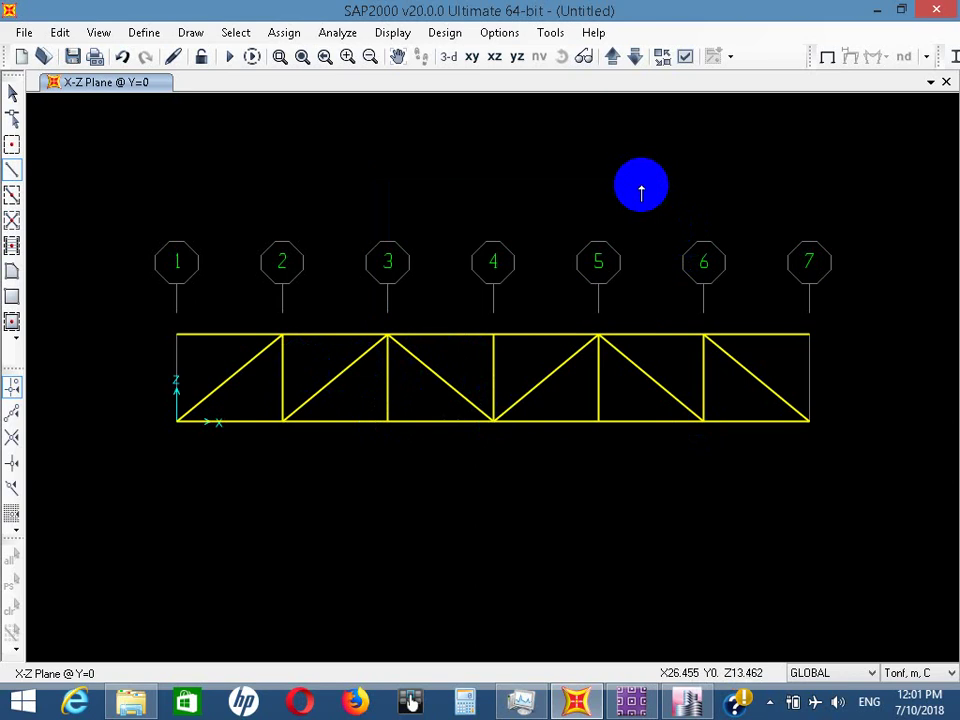
pyautogui.press('Escape')
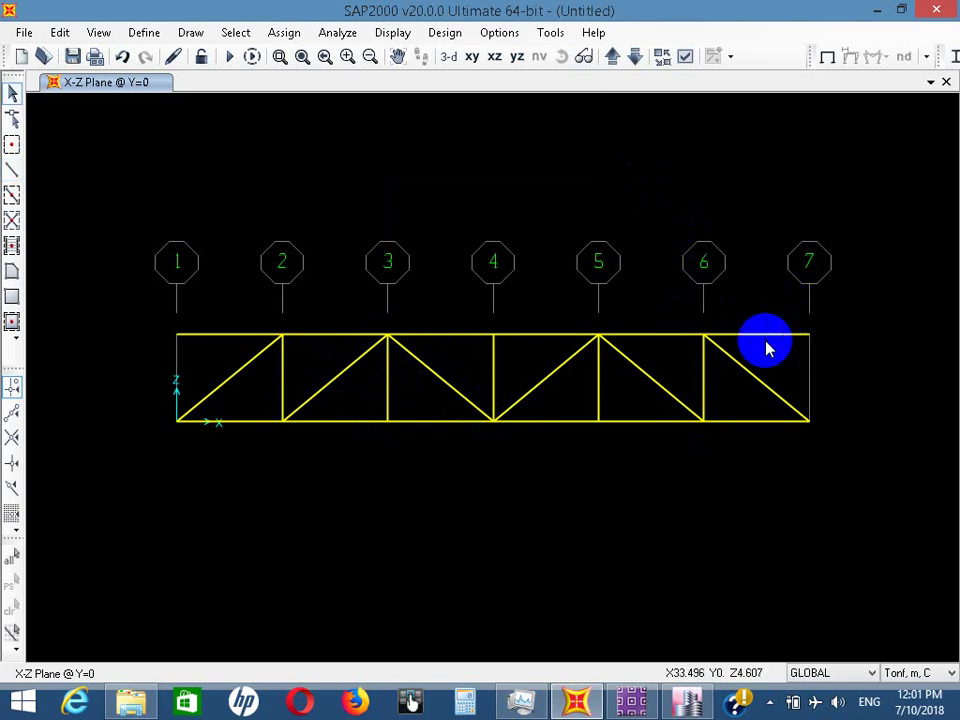
# Delete the full-length top chord and redraw it as an HP250x62 frame from grid line 2 to grid line 6
pyautogui.click(786, 336)
pyautogui.moveTo(201, 281)
pyautogui.mouseDown()
pyautogui.moveTo(296, 294)
pyautogui.moveTo(178, 300)
pyautogui.mouseUp()
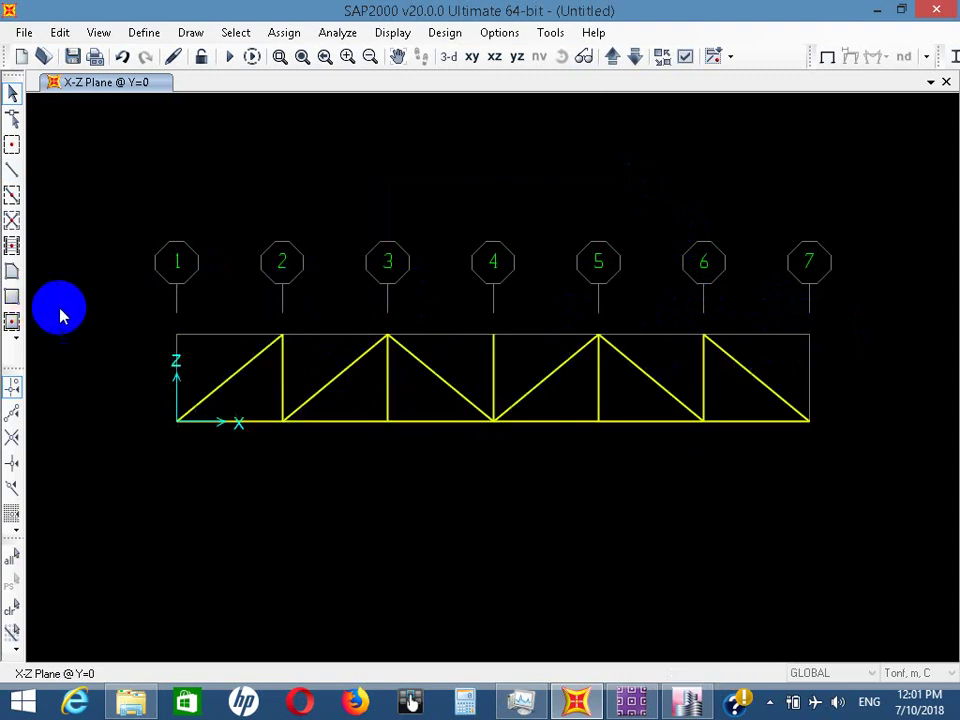
pyautogui.click(12, 170)
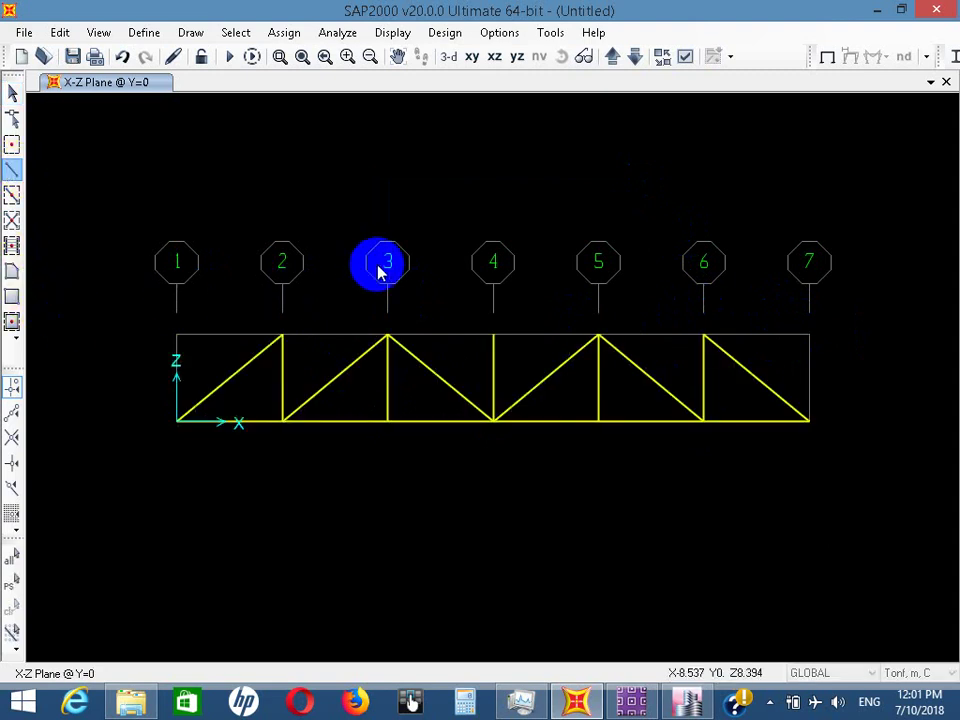
pyautogui.click(552, 223)
pyautogui.click(551, 240)
pyautogui.click(288, 335)
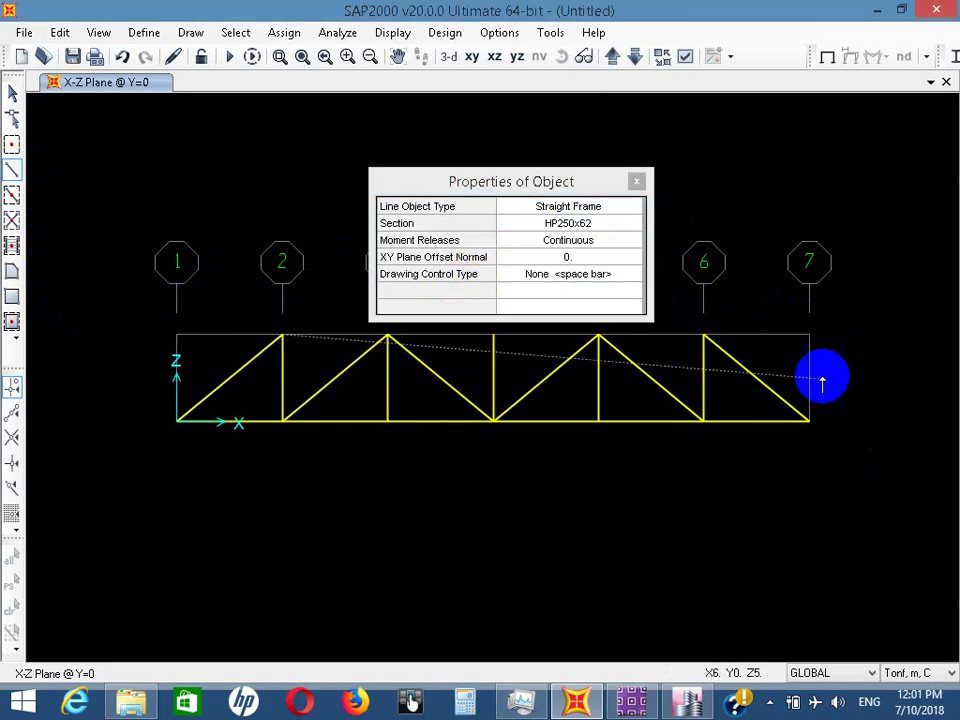
pyautogui.doubleClick(706, 337)
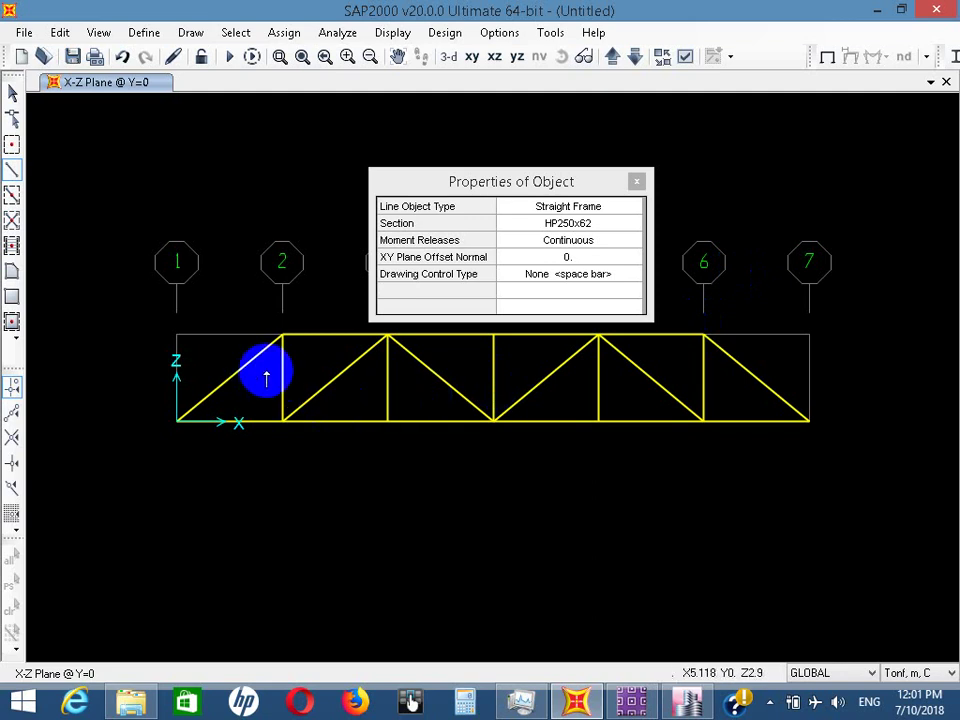
pyautogui.press('Escape')
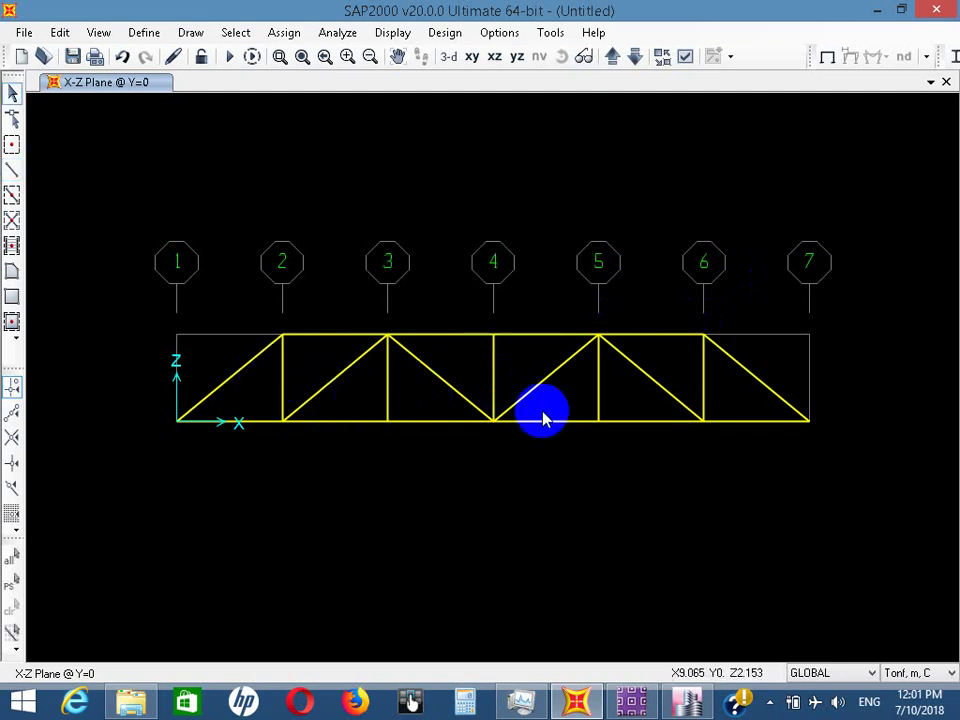
# Delete all interior web members between grid lines 2 and 6, keeping the chords and end diagonals
pyautogui.moveTo(741, 377)
pyautogui.mouseDown()
pyautogui.moveTo(290, 377)
pyautogui.moveTo(276, 392)
pyautogui.mouseUp()
pyautogui.press('Delete')
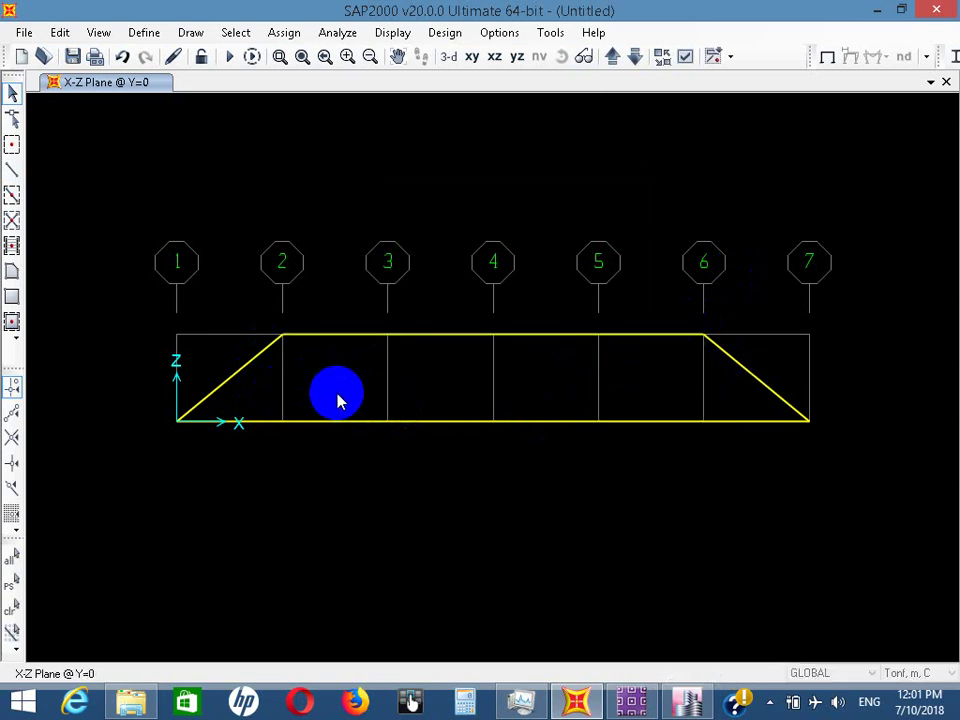
# Draw continuous HP250x62 diagonals zigzagging from the top chord at grid line 2 through 3, 4 and 5 to the top chord at 6
pyautogui.click(10, 152)
pyautogui.click(10, 167)
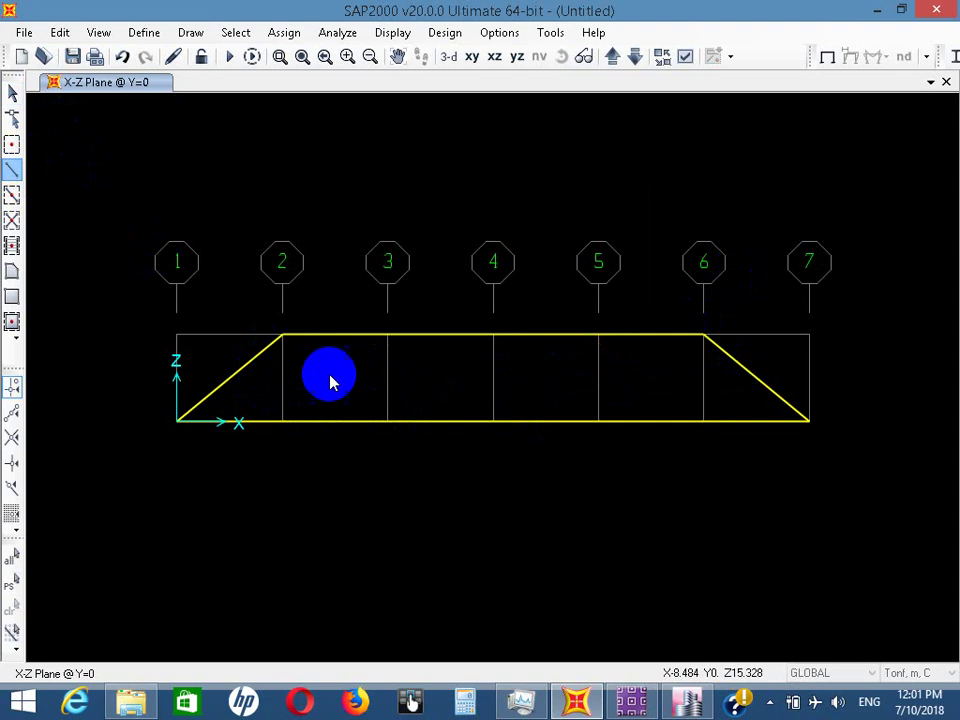
pyautogui.click(282, 335)
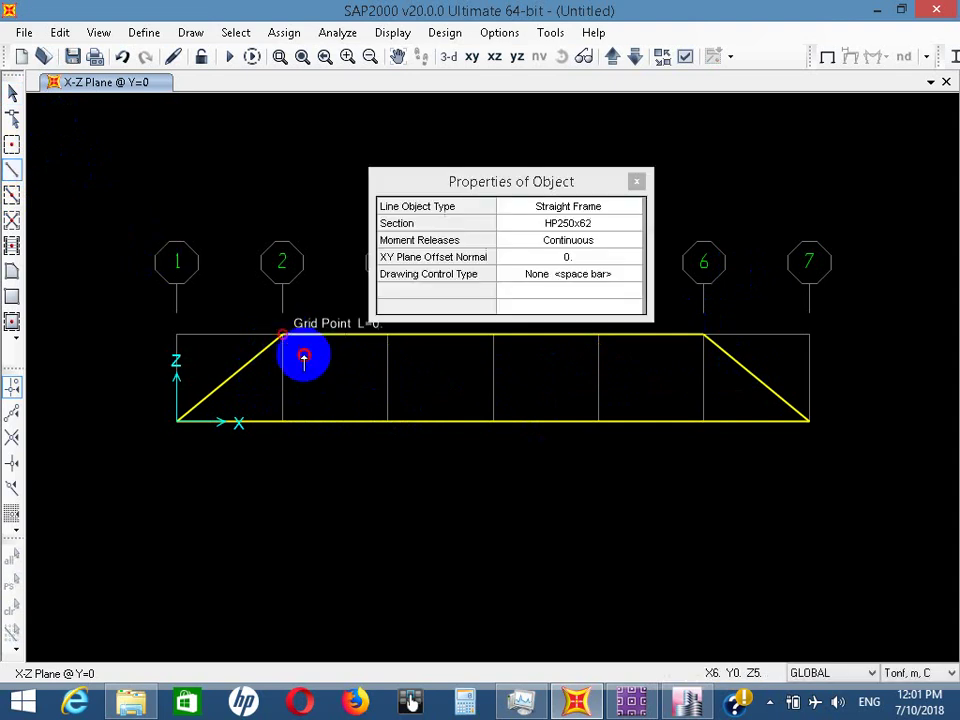
pyautogui.click(387, 420)
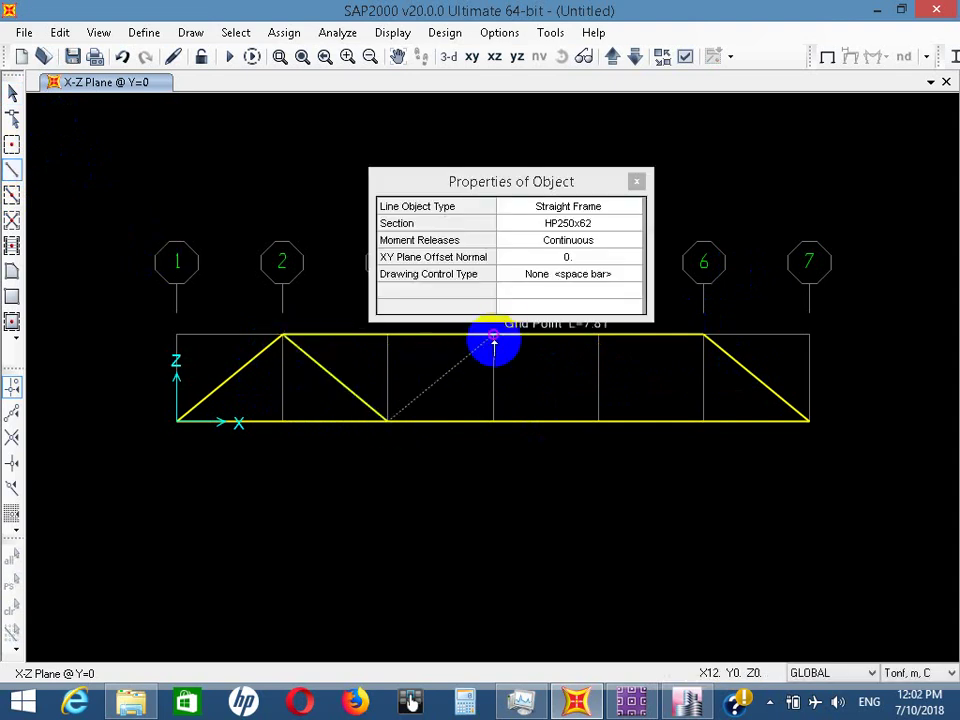
pyautogui.click(494, 336)
pyautogui.click(598, 418)
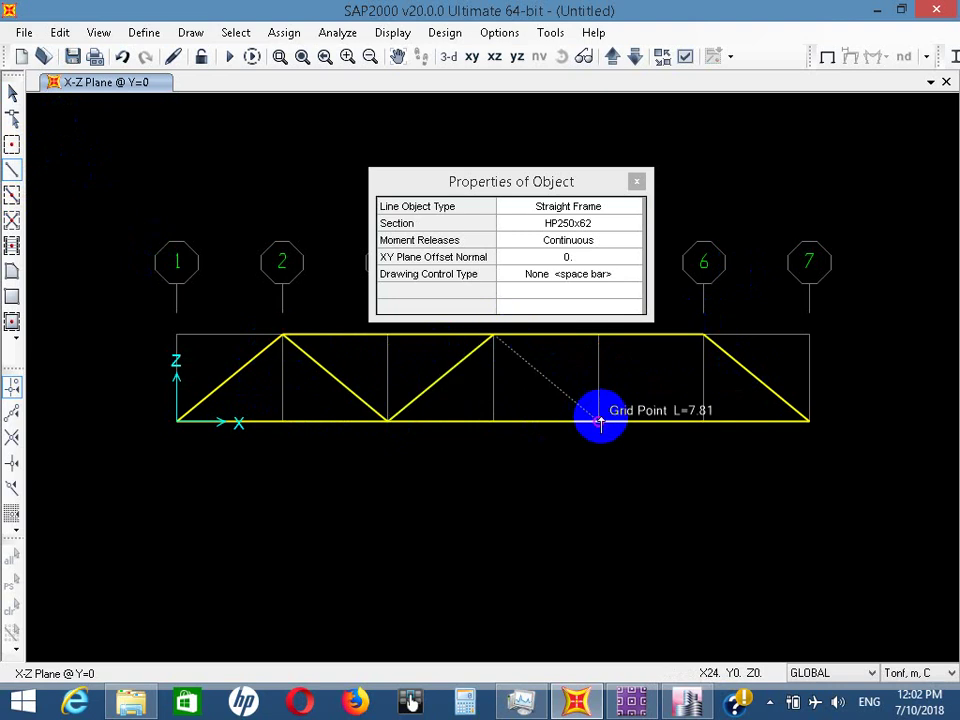
pyautogui.click(705, 337)
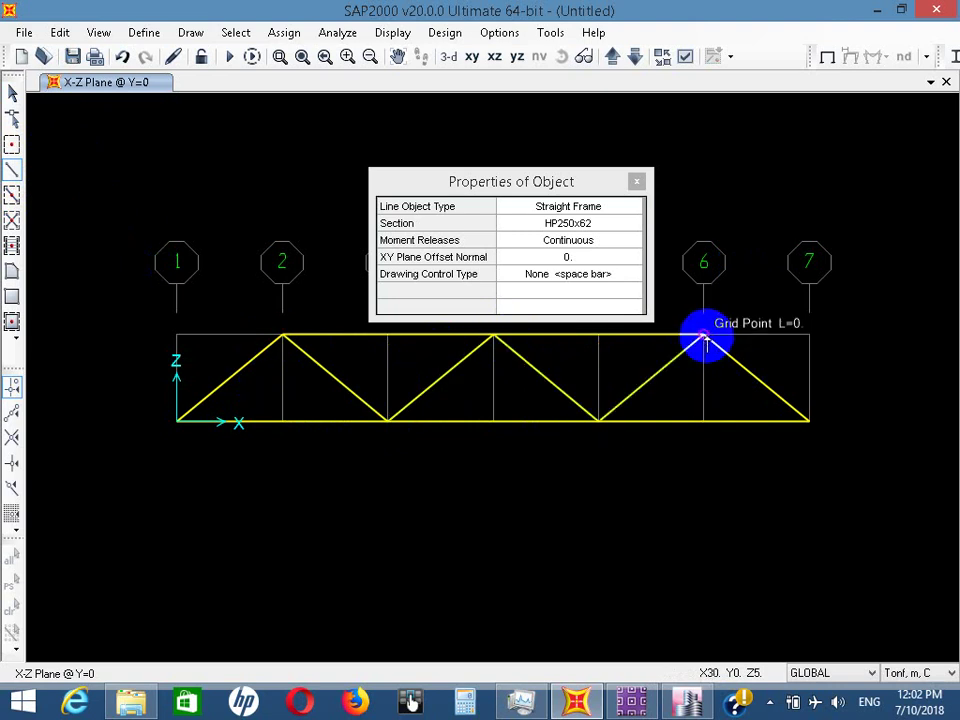
pyautogui.press('Escape')
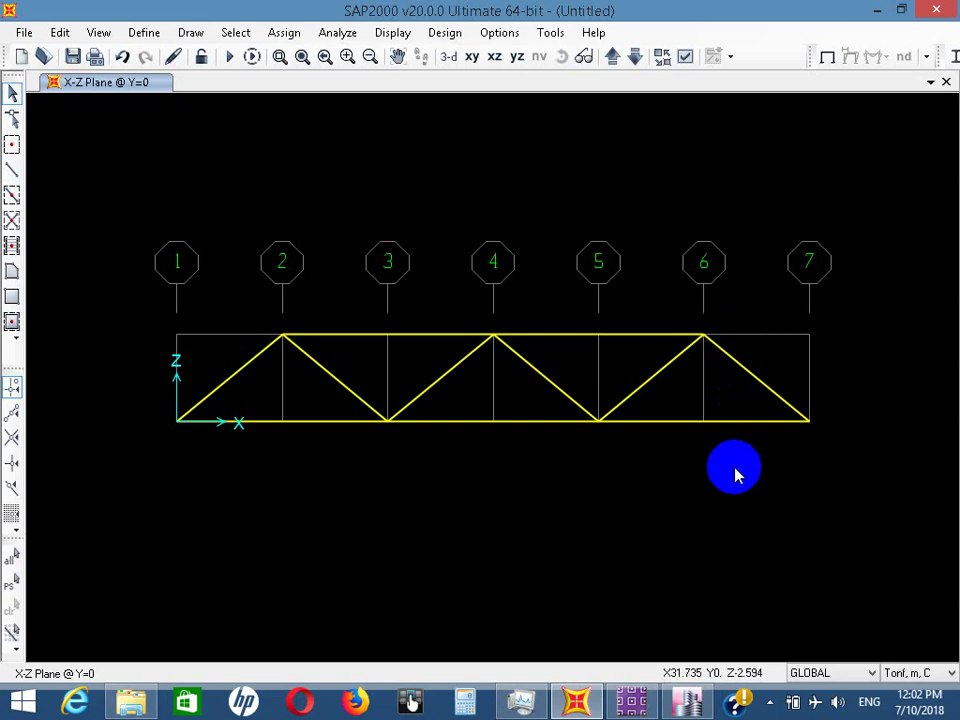
# Assign a pinned restraint, with translations 1, 2 and 3 fixed, to the bottom joint at grid line 1
pyautogui.moveTo(103, 461); pyautogui.dragTo(195, 368)
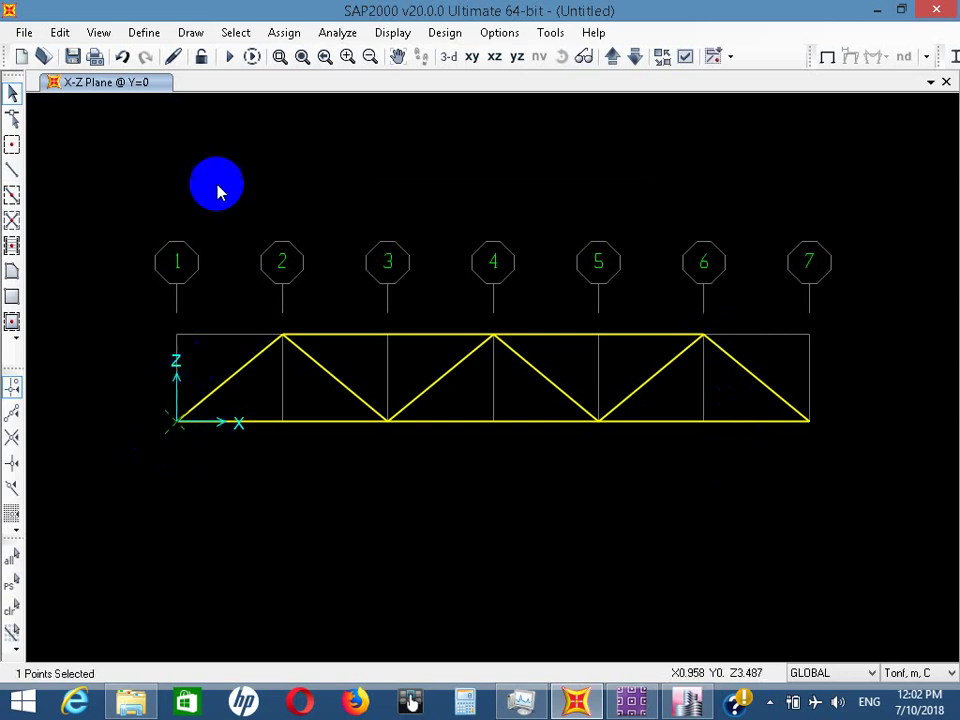
pyautogui.click(284, 32)
pyautogui.moveTo(310, 56)
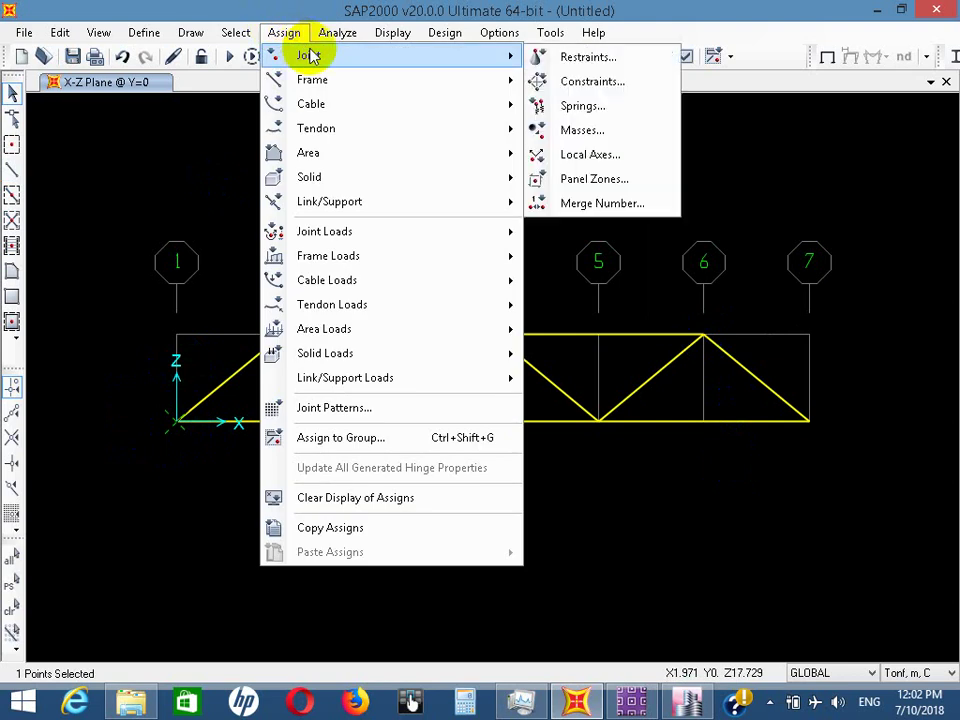
pyautogui.click(588, 58)
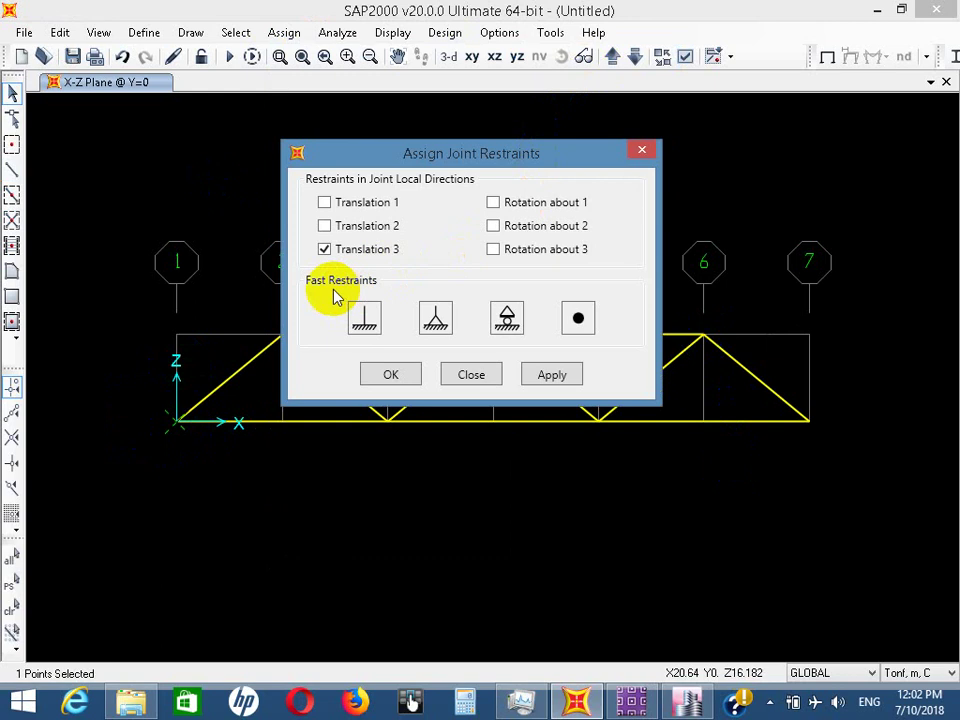
pyautogui.click(435, 320)
pyautogui.click(553, 378)
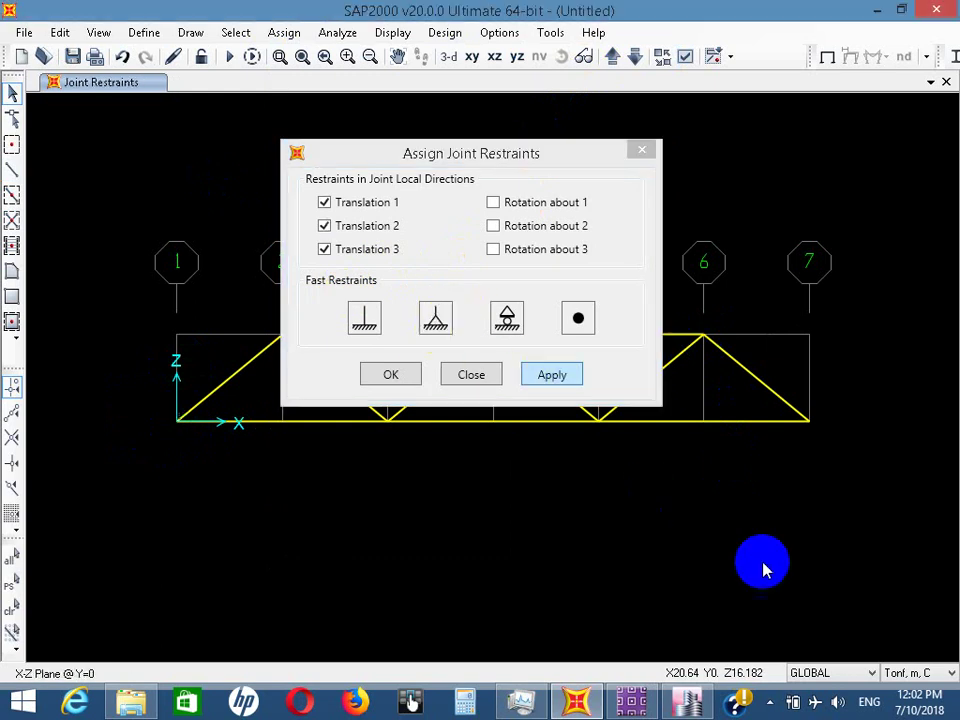
# Assign a roller restraint, with only translation 3 fixed, to the bottom joint at grid line 7
pyautogui.click(810, 419)
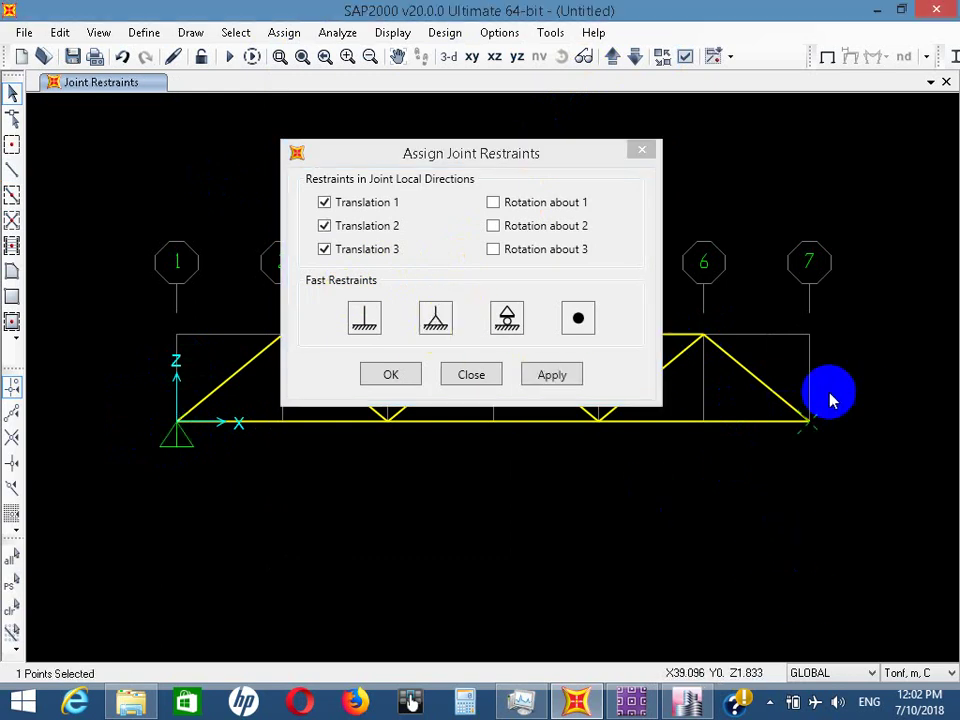
pyautogui.click(500, 316)
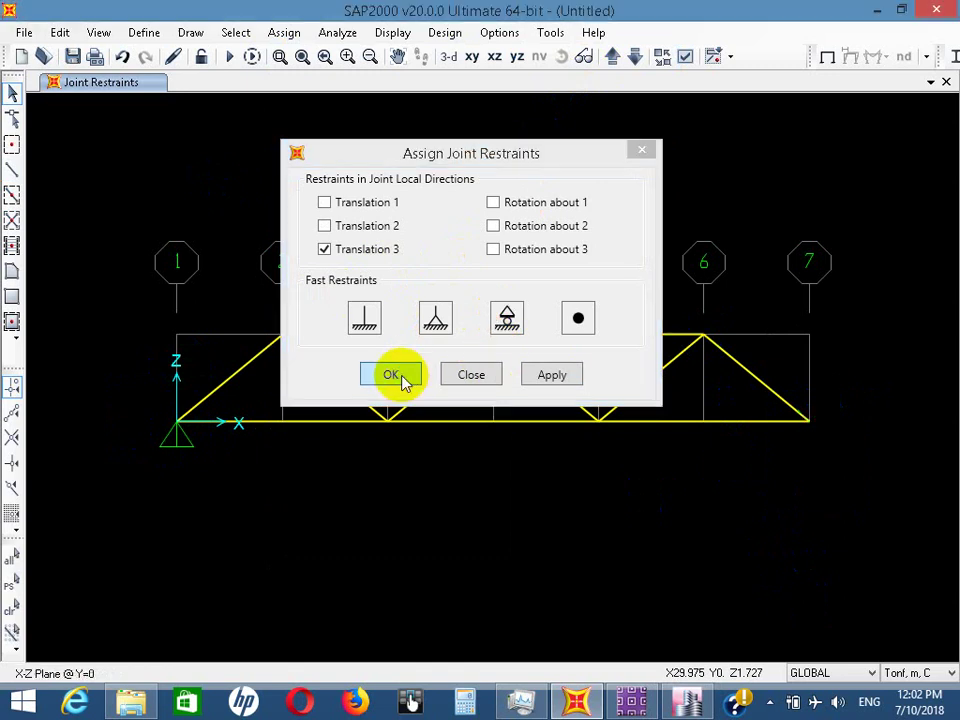
pyautogui.click(392, 375)
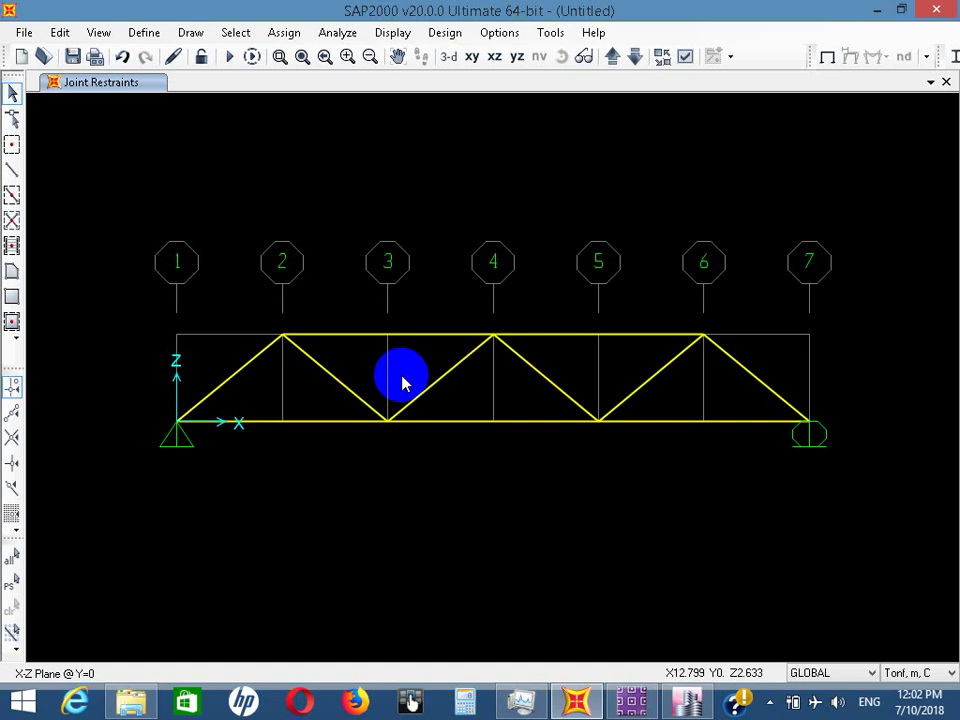
# Display the frame members as extruded sections and examine the truss in the 3-D view
pyautogui.click(682, 58)
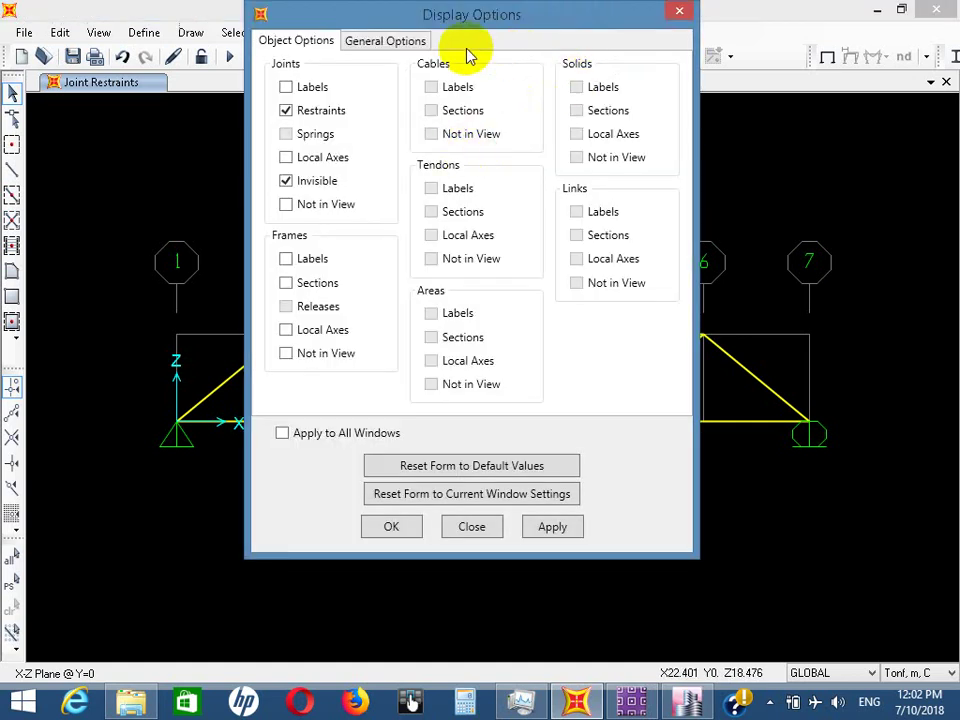
pyautogui.click(418, 44)
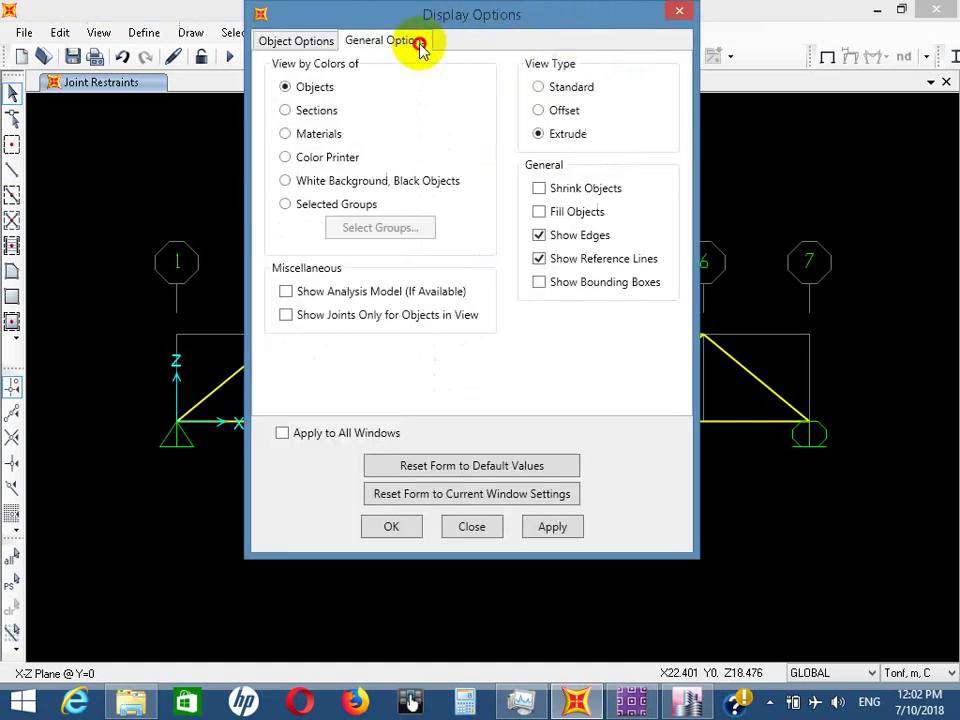
pyautogui.click(550, 526)
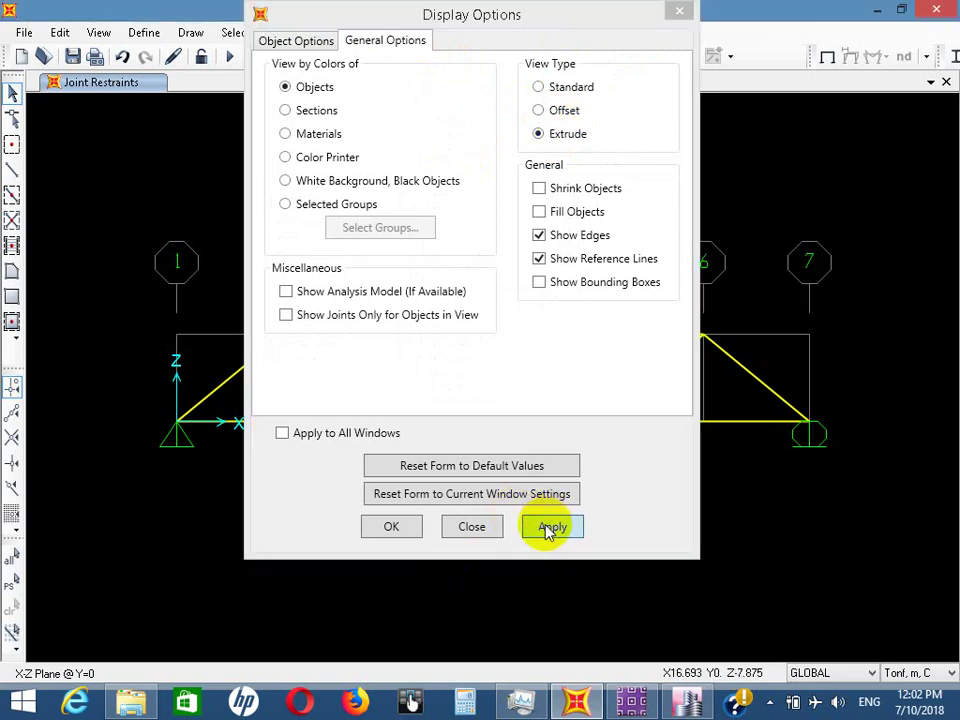
pyautogui.click(393, 529)
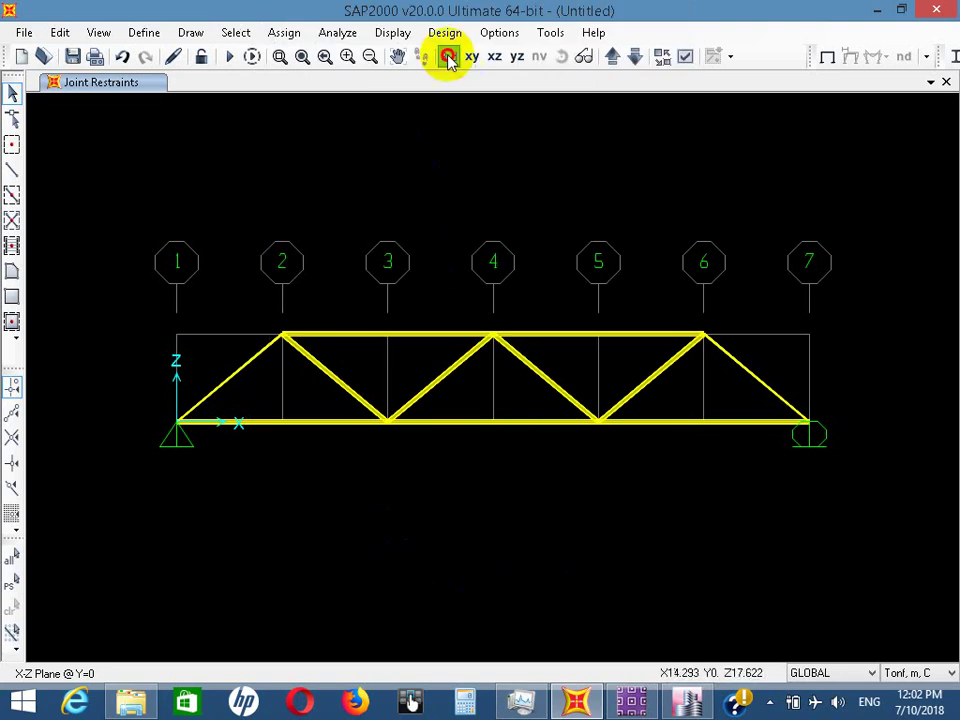
pyautogui.click(448, 57)
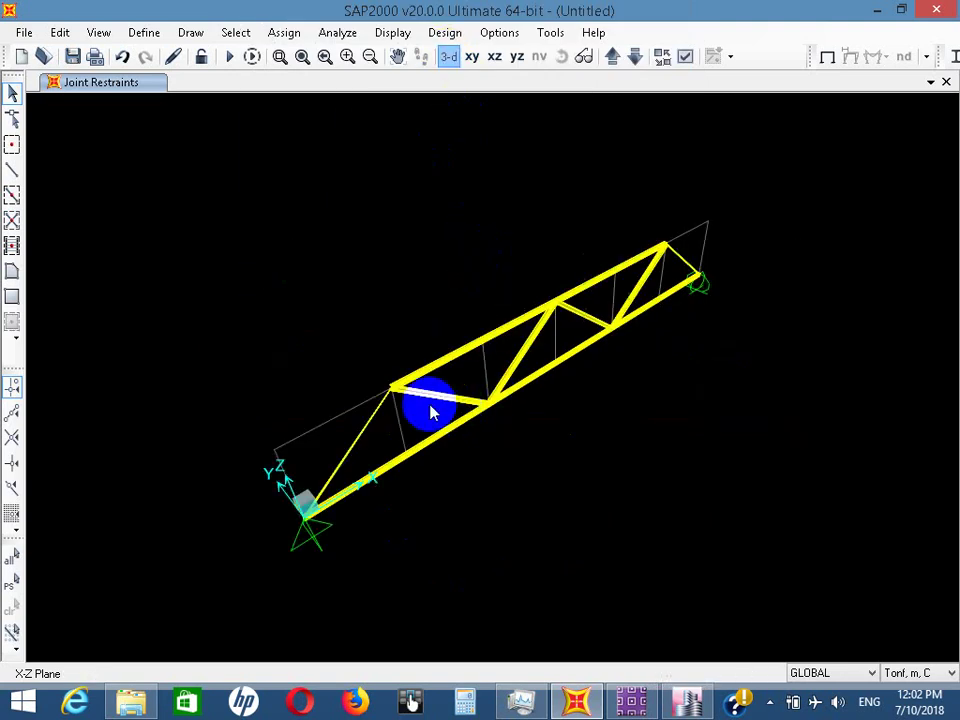
pyautogui.moveTo(427, 390); pyautogui.dragTo(450, 392, button='middle')
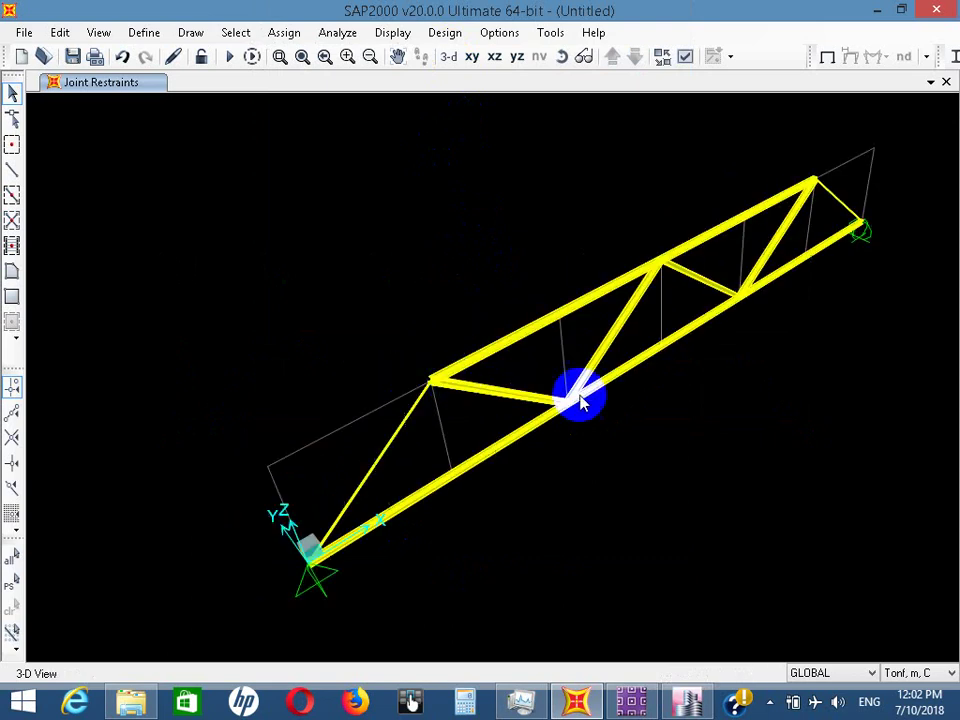
pyautogui.moveTo(707, 253); pyautogui.dragTo(782, 240, button='middle')
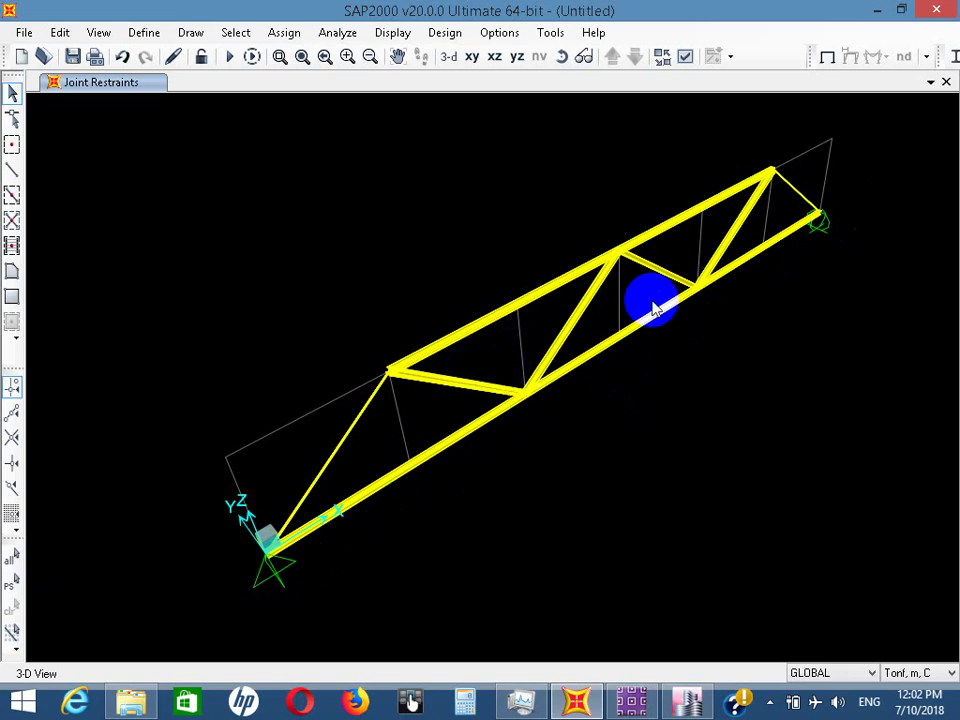
# Return to the X-Z plane view and delete the two end diagonals between grid lines 1–2 and 6–7
pyautogui.click(494, 57)
pyautogui.moveTo(414, 381); pyautogui.dragTo(426, 332, button='middle')
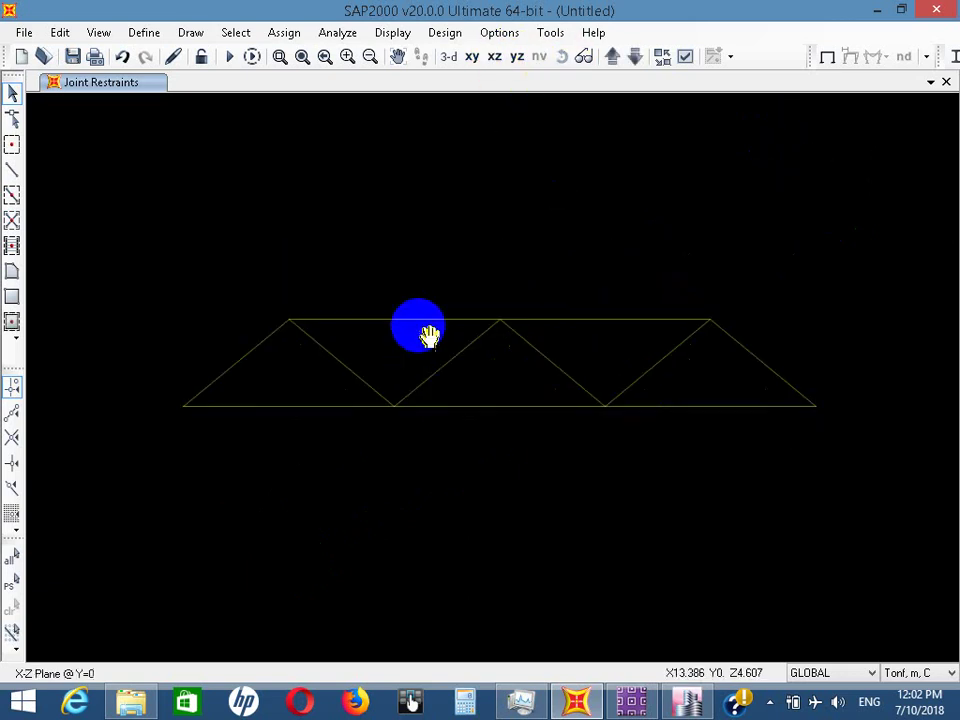
pyautogui.click(760, 360)
pyautogui.click(196, 347)
pyautogui.press('Delete')
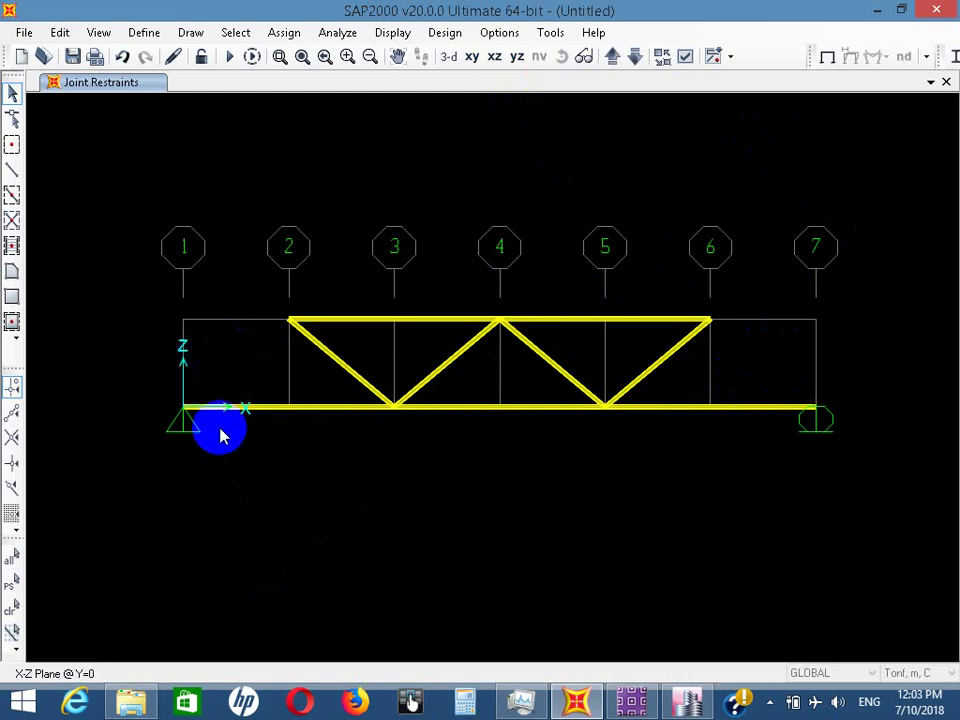
# Redraw both end diagonals as HP250x62 frames from the supports at grid lines 1 and 7 to the top chord ends
pyautogui.click(11, 170)
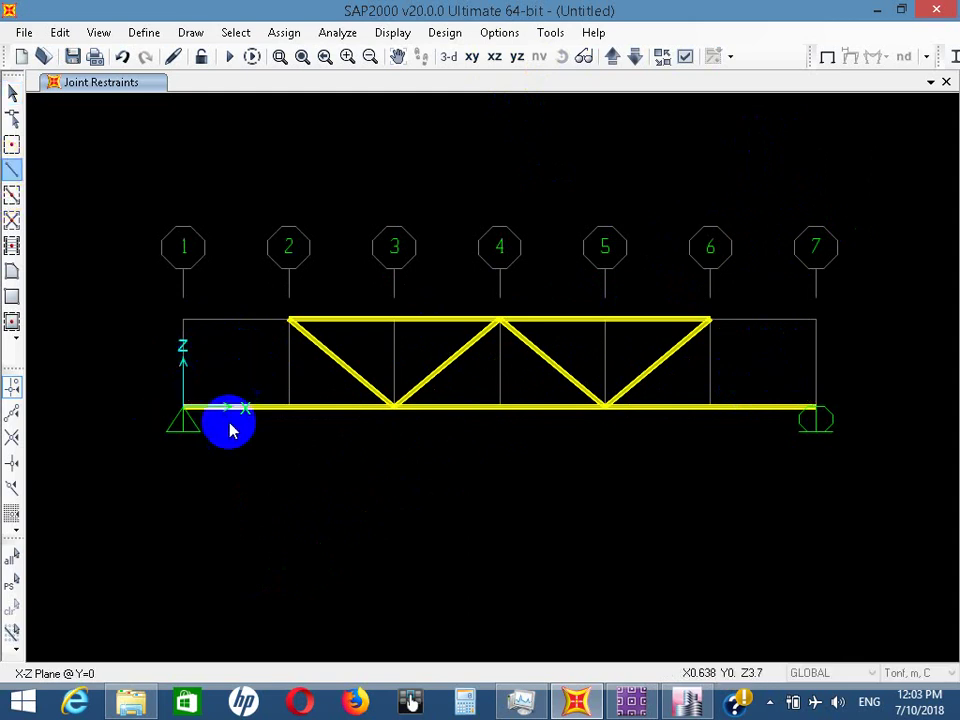
pyautogui.click(182, 407)
pyautogui.click(289, 321)
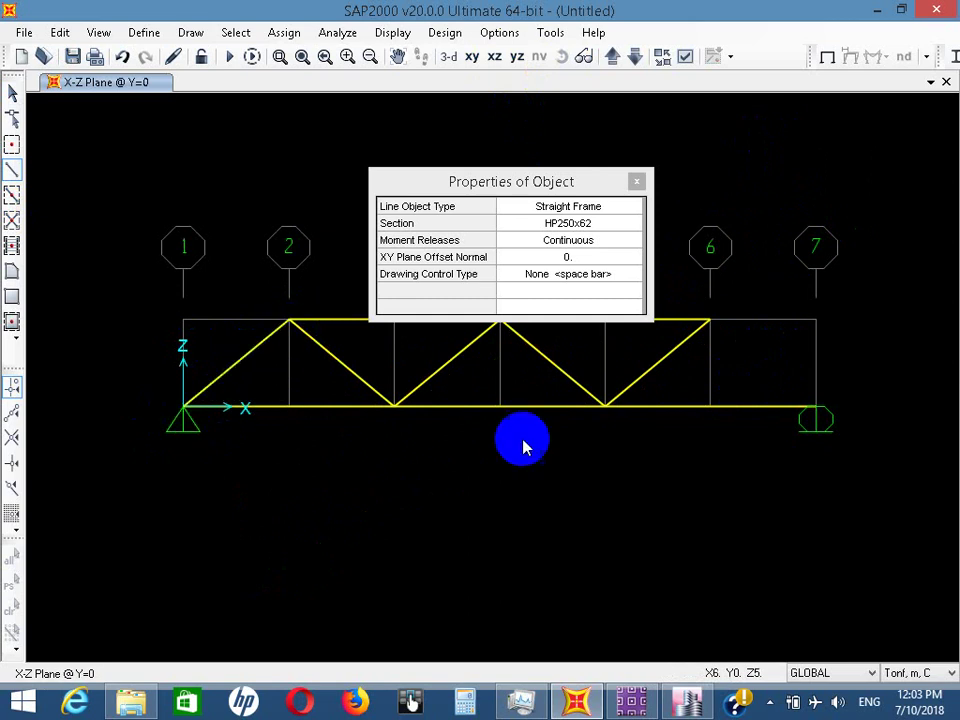
pyautogui.click(812, 406)
pyautogui.click(710, 321)
pyautogui.click(636, 181)
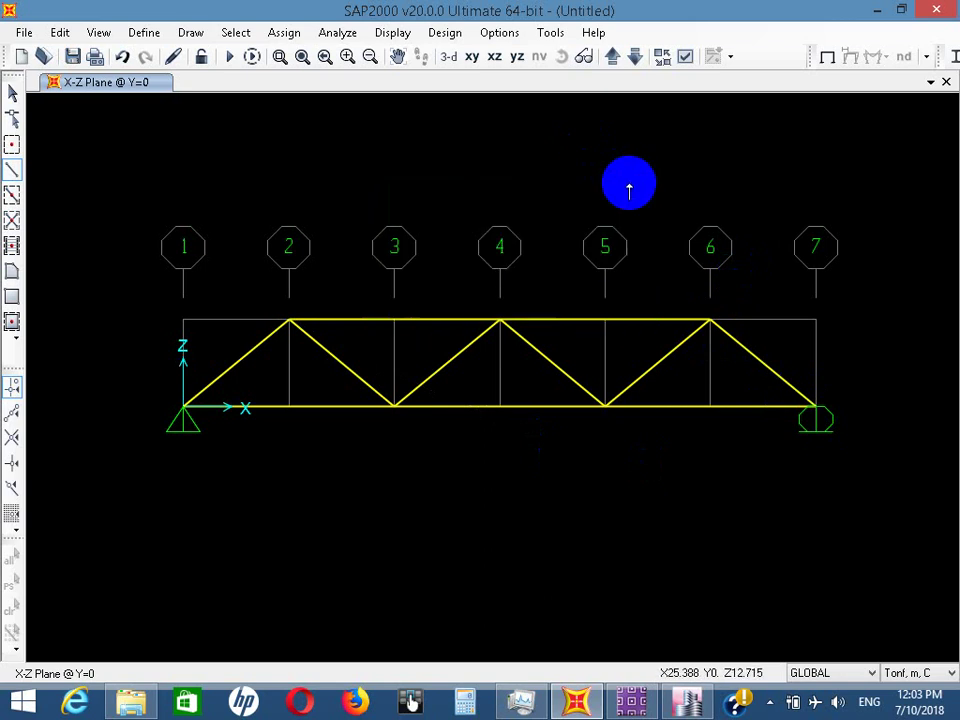
pyautogui.press('Escape')
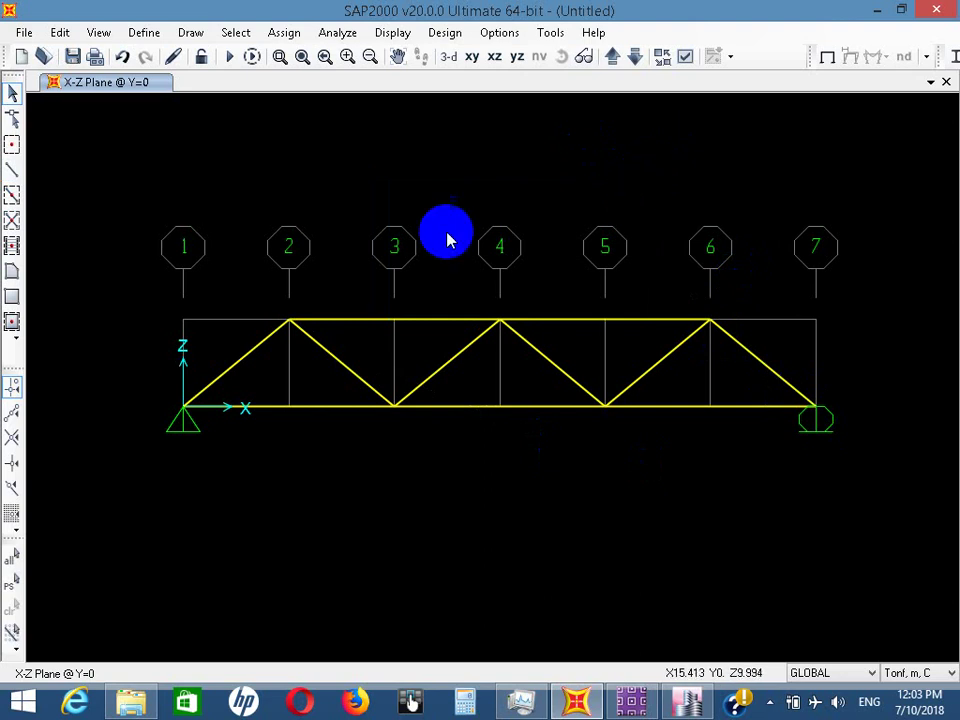
# Assign a DEAD joint force of -8 tonf in global Z to the top chord joints at grid lines 2, 4 and 6
pyautogui.moveTo(259, 285); pyautogui.dragTo(315, 332)
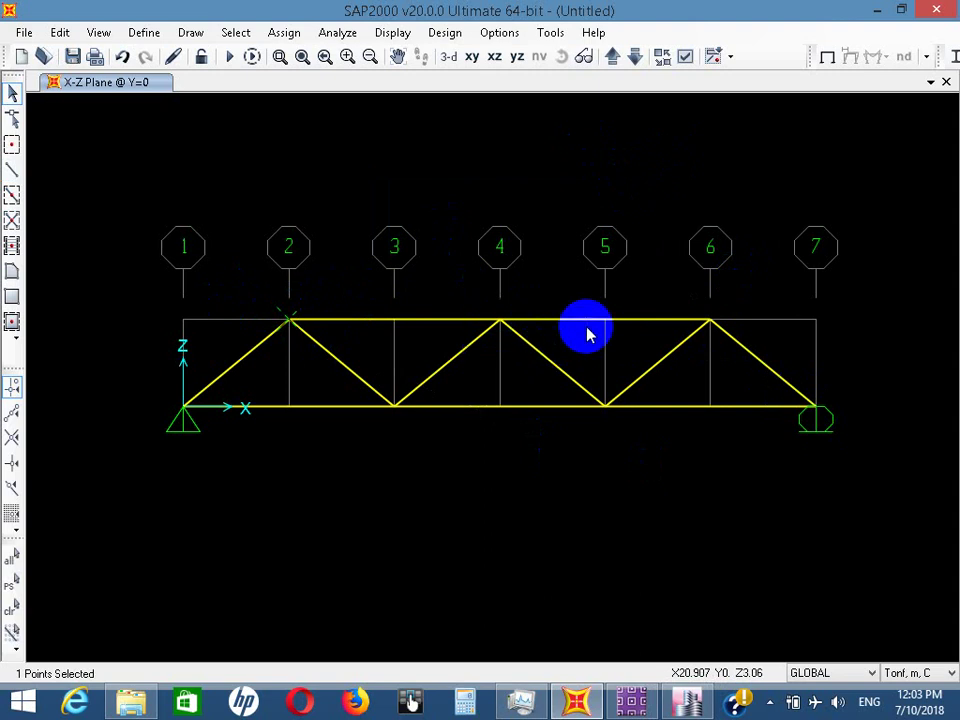
pyautogui.click(710, 320)
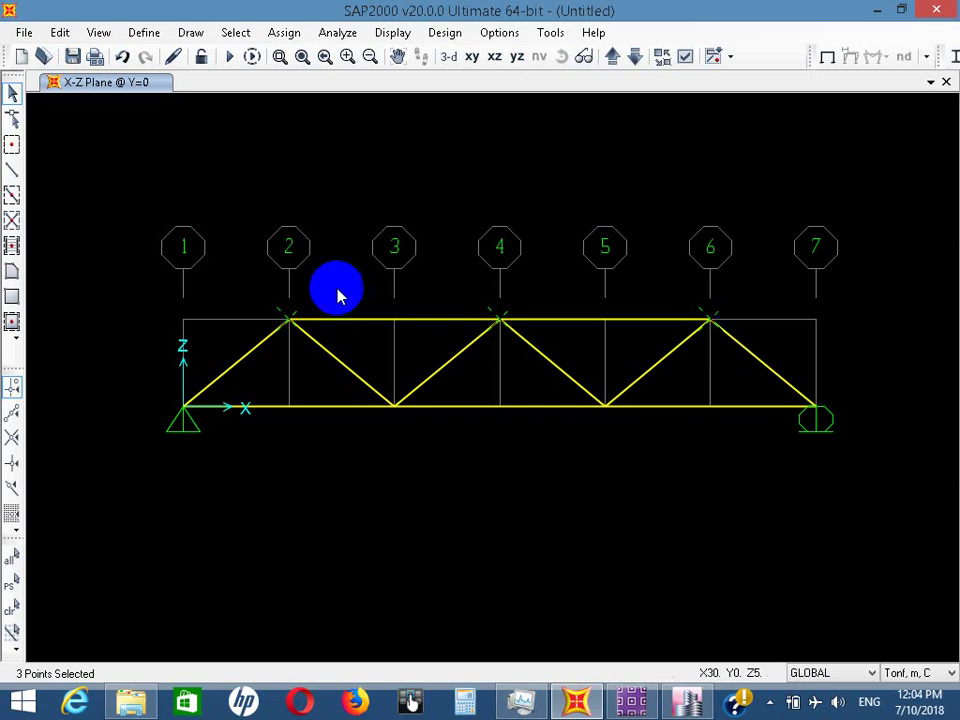
pyautogui.click(284, 32)
pyautogui.moveTo(314, 84)
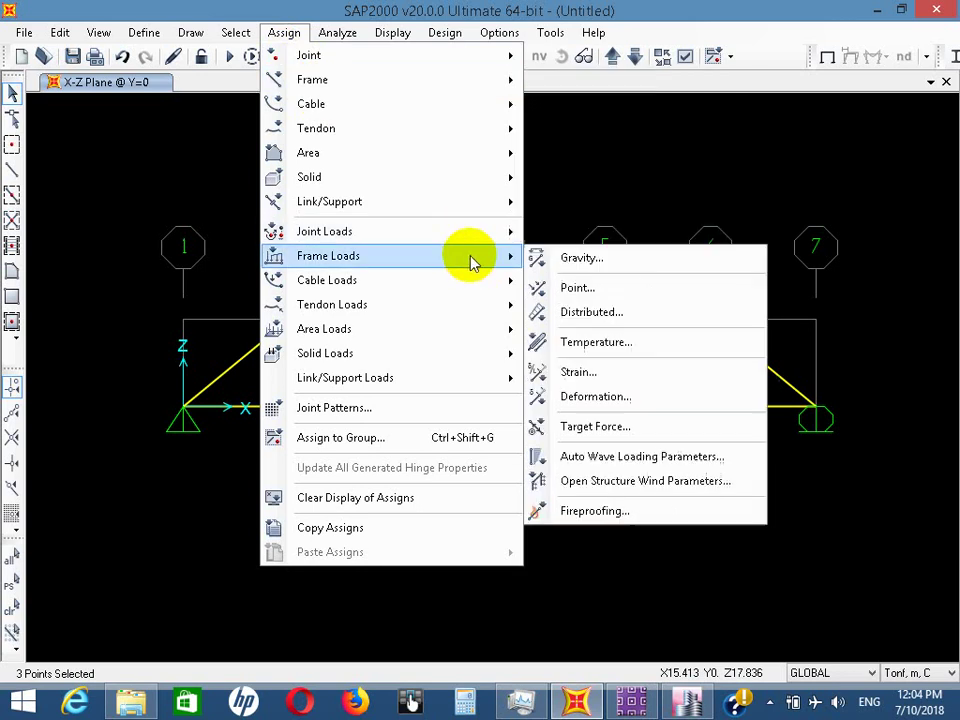
pyautogui.moveTo(467, 240)
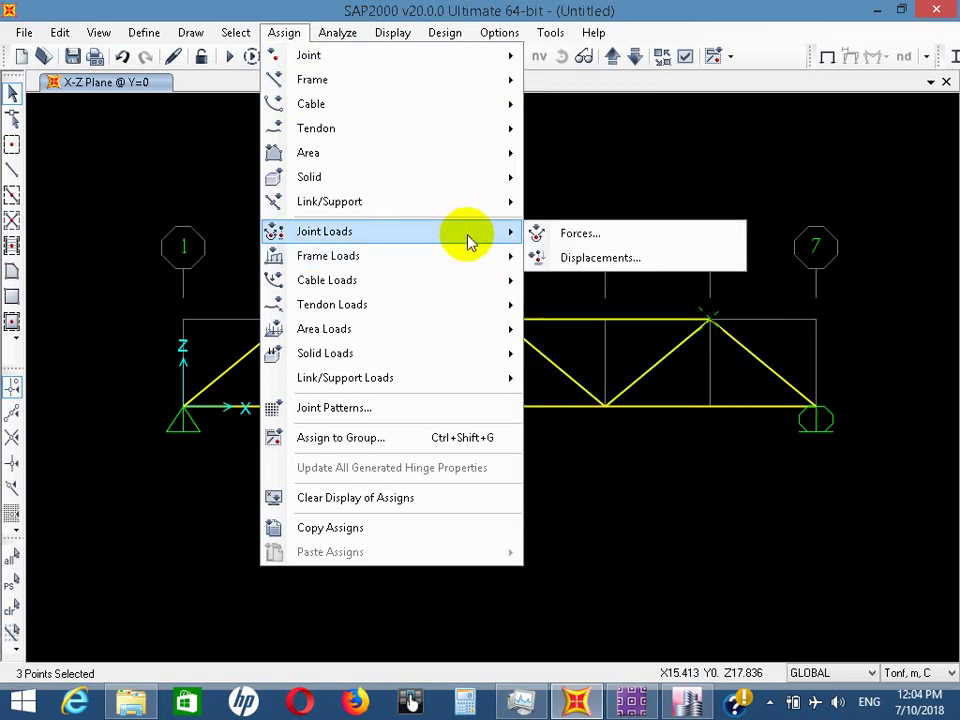
pyautogui.click(558, 240)
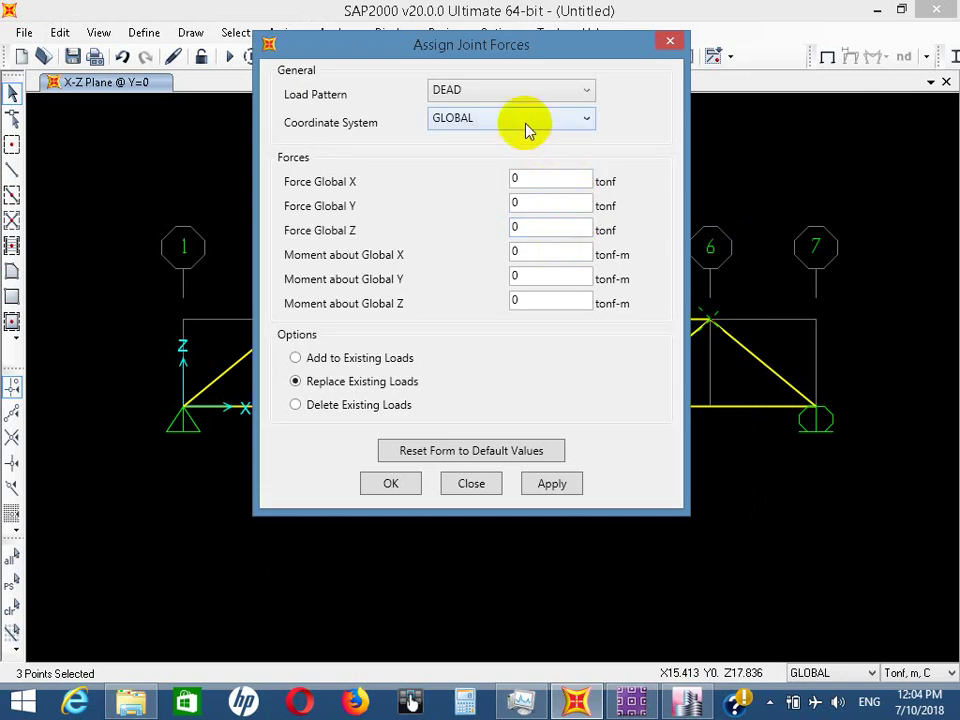
pyautogui.moveTo(531, 226); pyautogui.dragTo(491, 231)
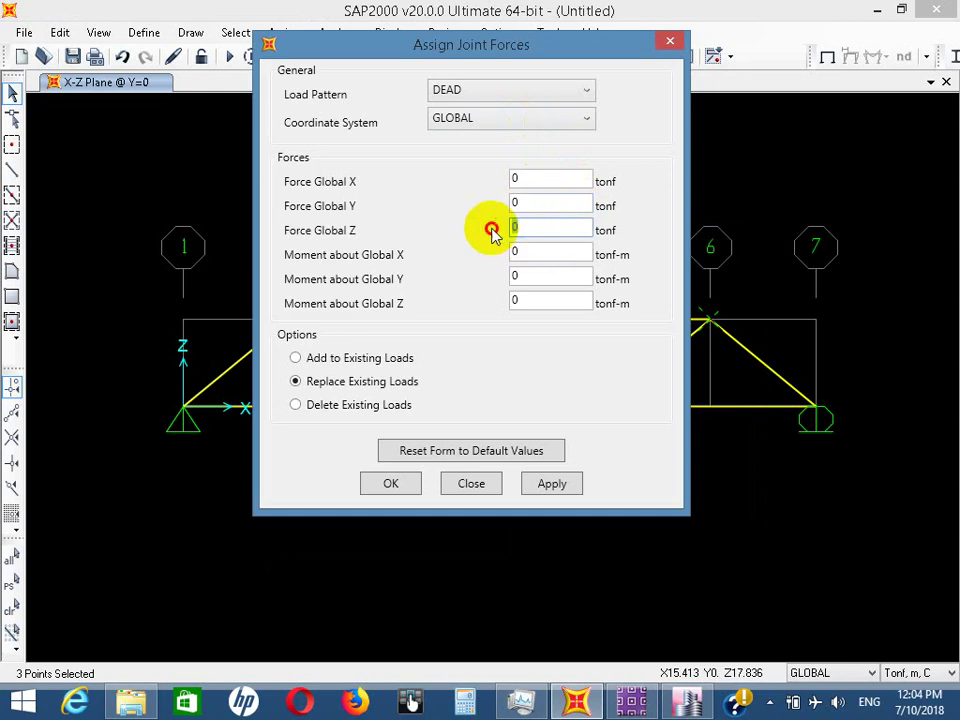
pyautogui.write('-8')
pyautogui.click(546, 251)
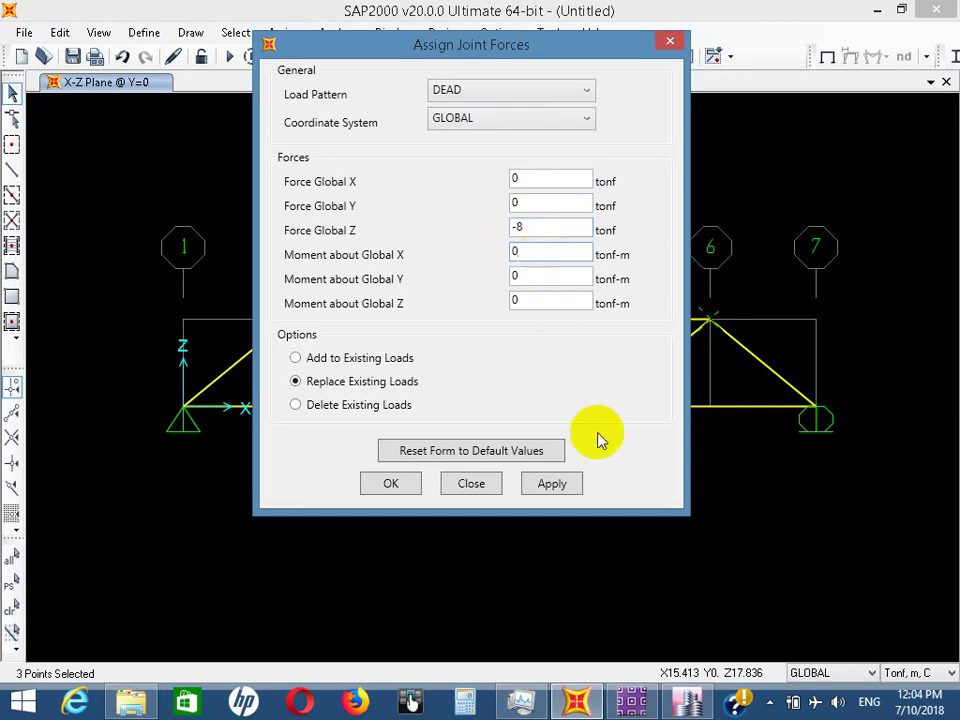
pyautogui.click(556, 483)
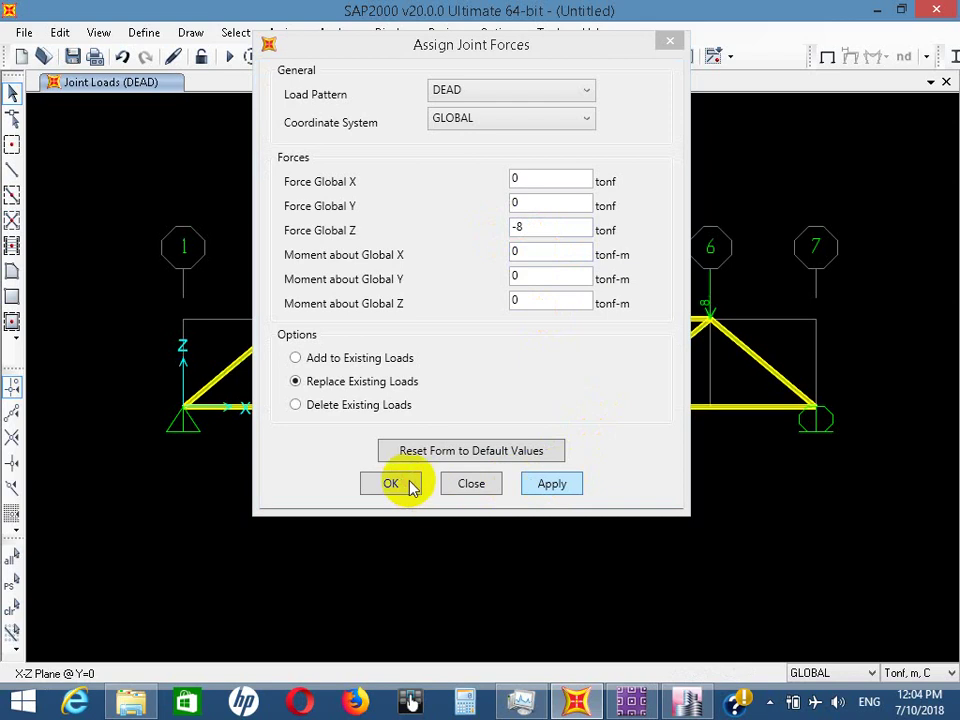
pyautogui.click(390, 484)
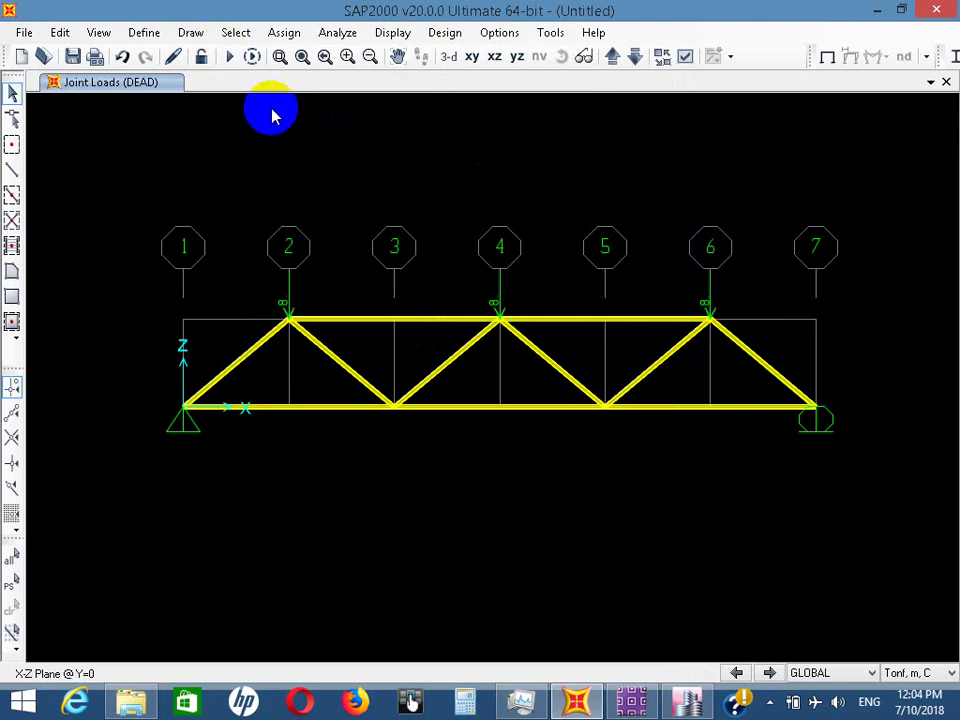
# Assign DEAD joint forces of -8 tonf in global X and -8 tonf in global Z to the top chord joint at grid line 6, replacing existing loads
pyautogui.moveTo(668, 300); pyautogui.dragTo(756, 332)
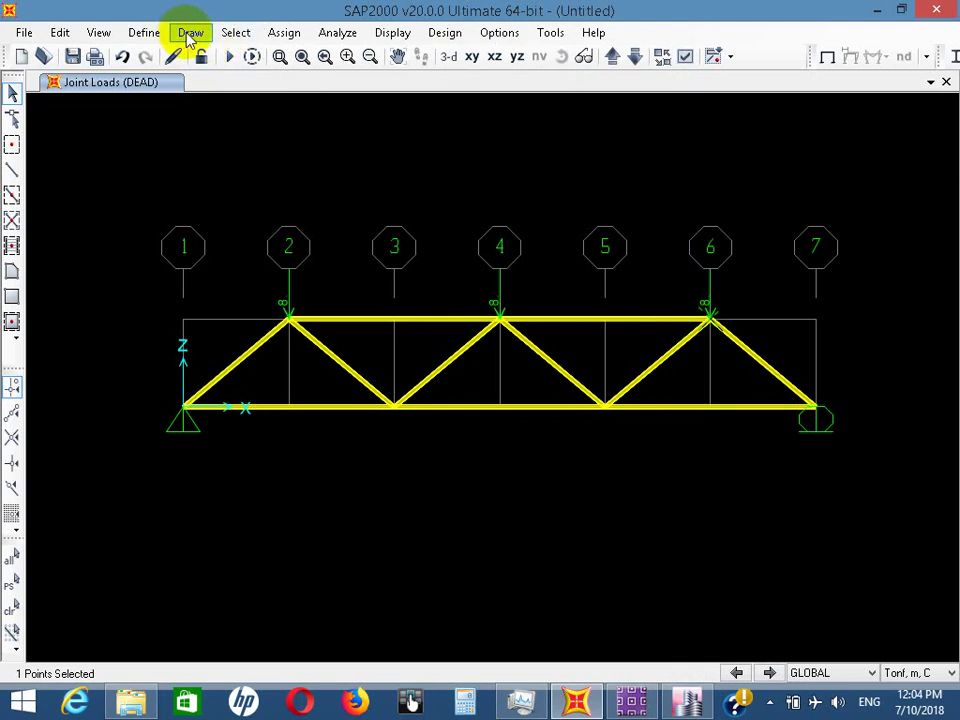
pyautogui.click(283, 33)
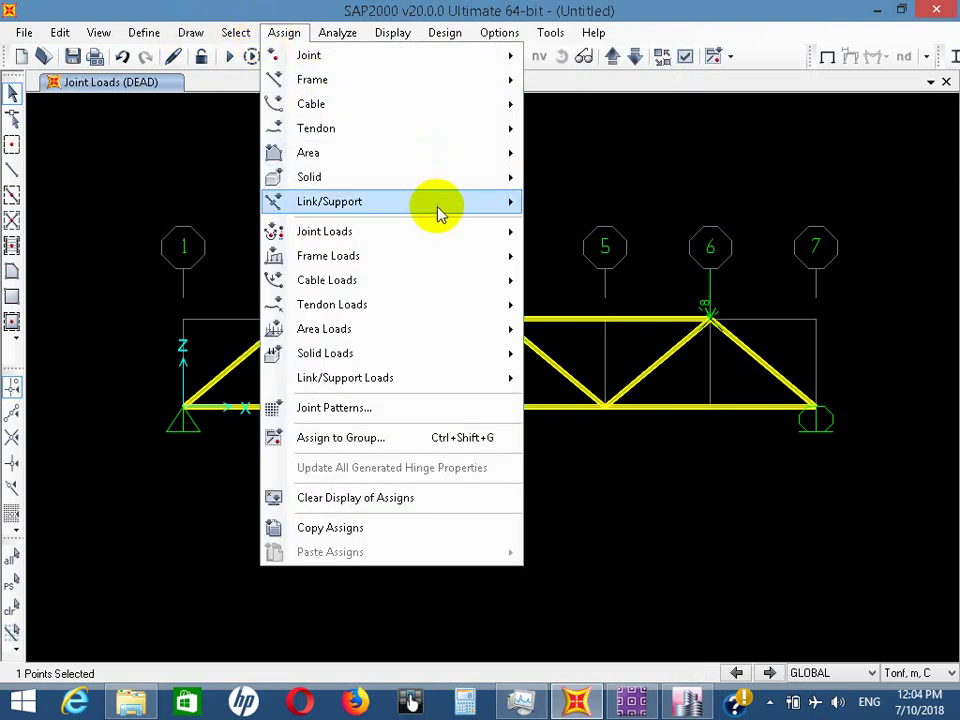
pyautogui.moveTo(460, 238)
pyautogui.click(560, 236)
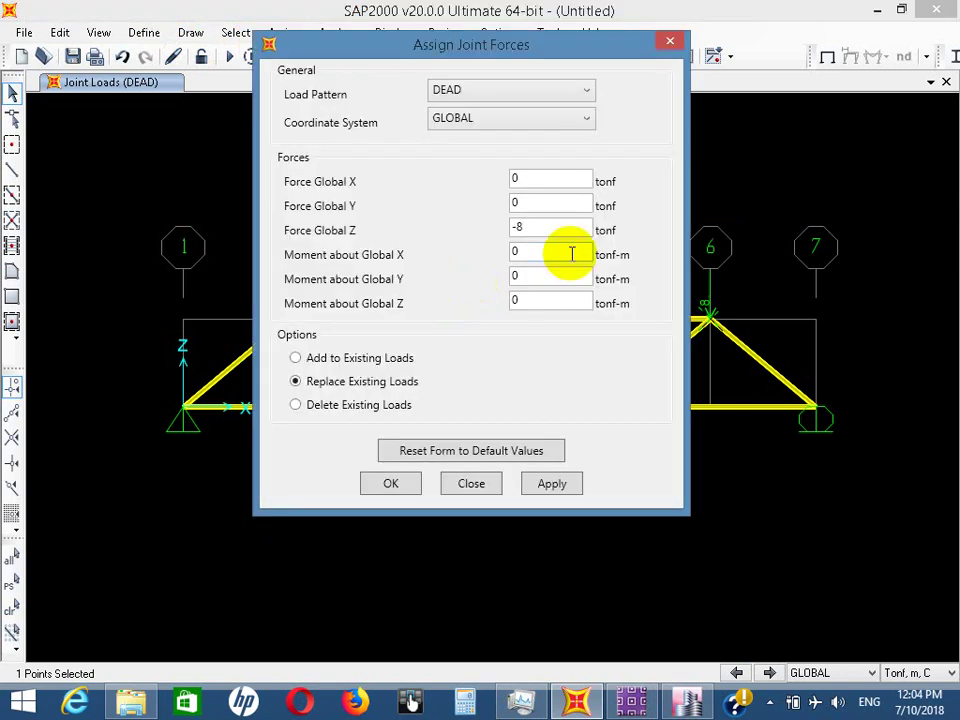
pyautogui.click(514, 179)
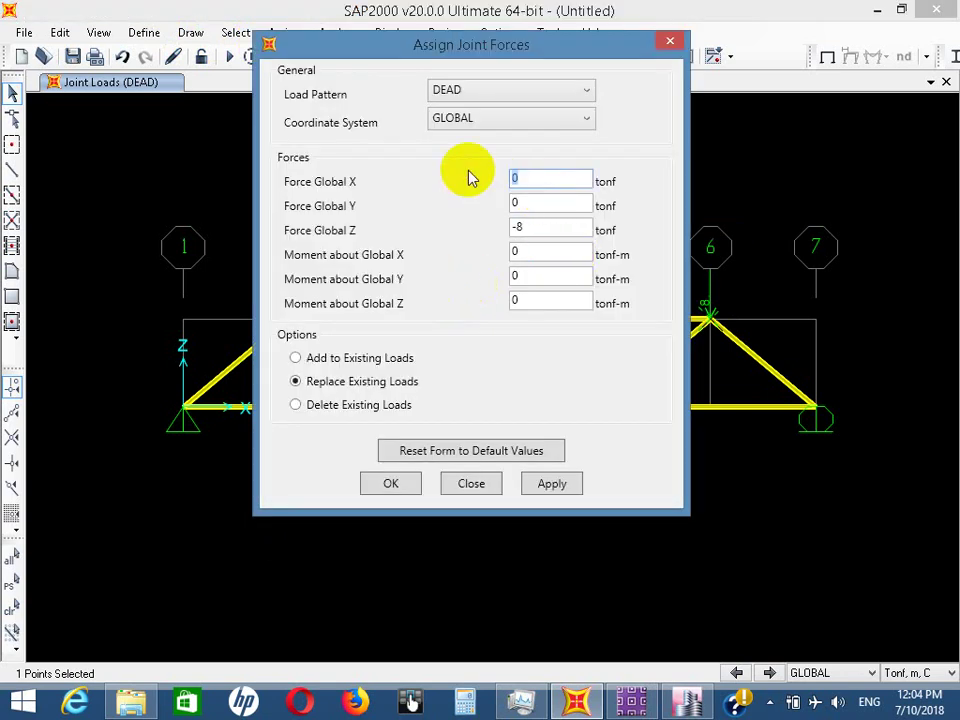
pyautogui.write('-')
pyautogui.write('9')
pyautogui.press('BackSpace')
pyautogui.write('8')
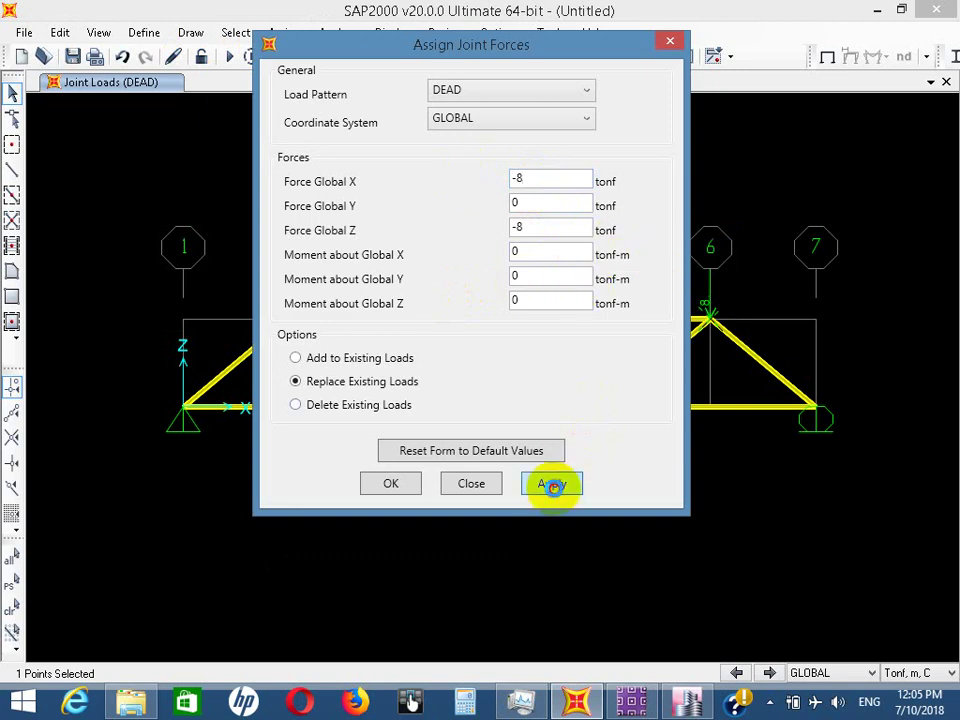
pyautogui.click(552, 485)
pyautogui.click(388, 484)
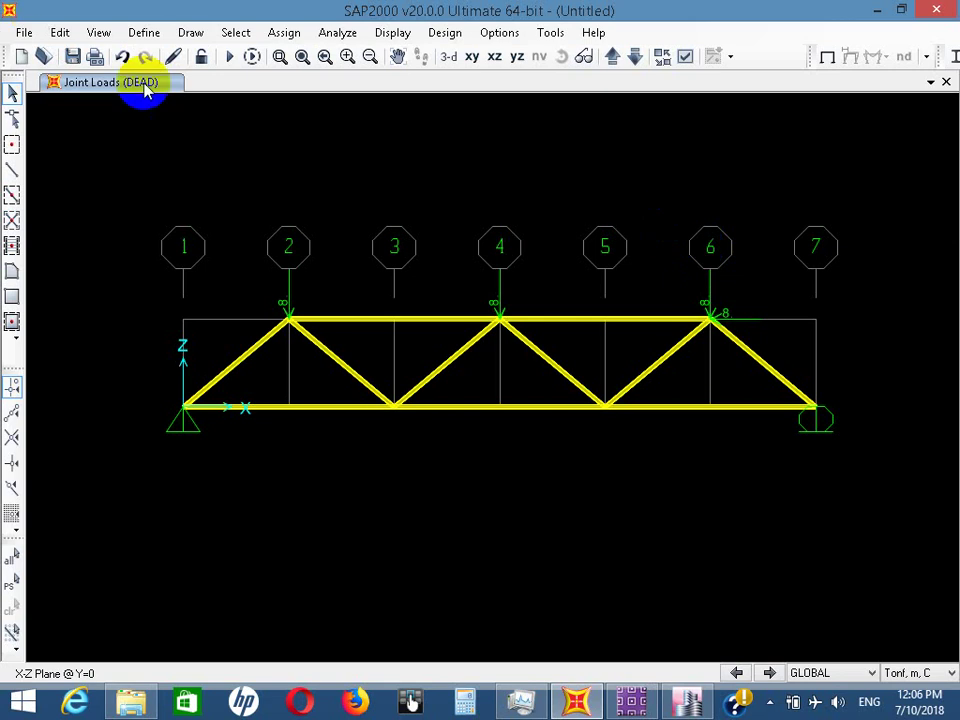
# Exclude the MODAL case from the run and start the analysis with only the DEAD load case
pyautogui.click(228, 56)
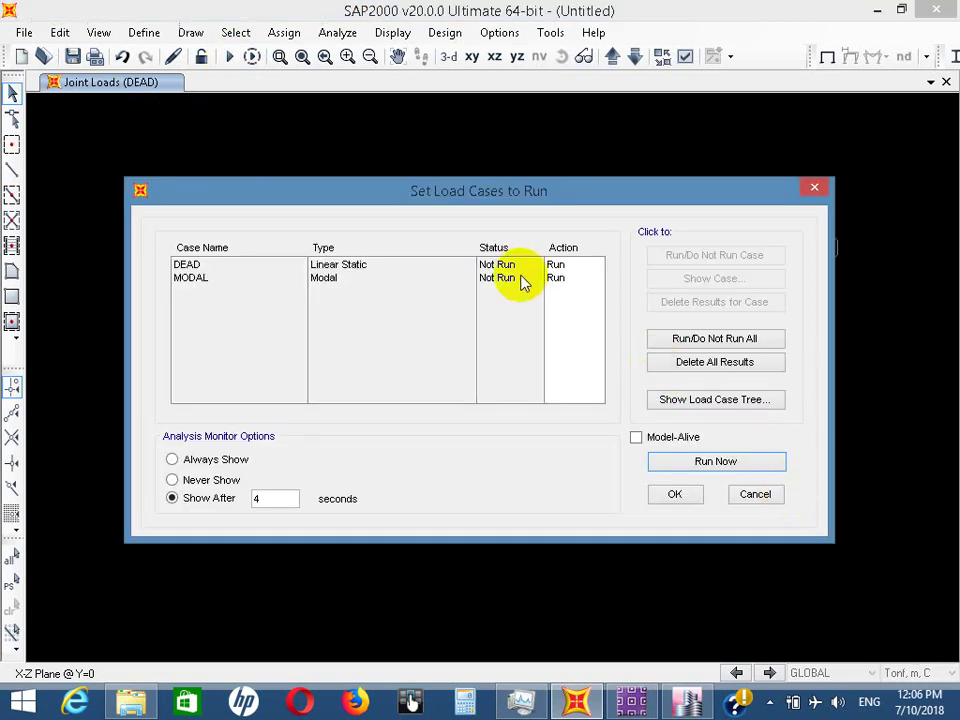
pyautogui.click(578, 279)
pyautogui.click(688, 257)
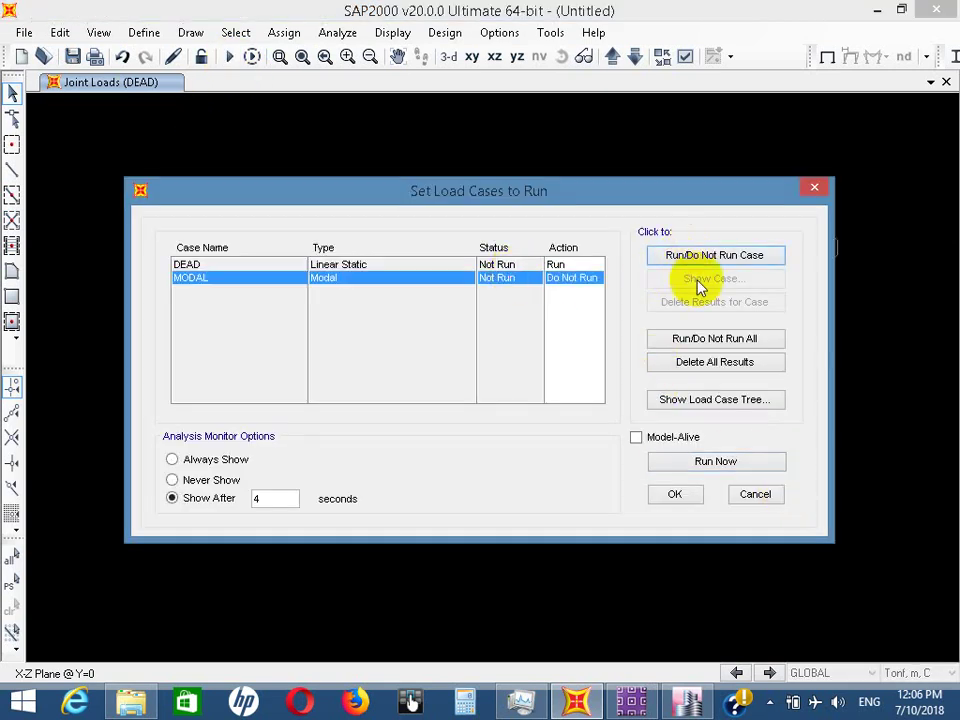
pyautogui.click(728, 465)
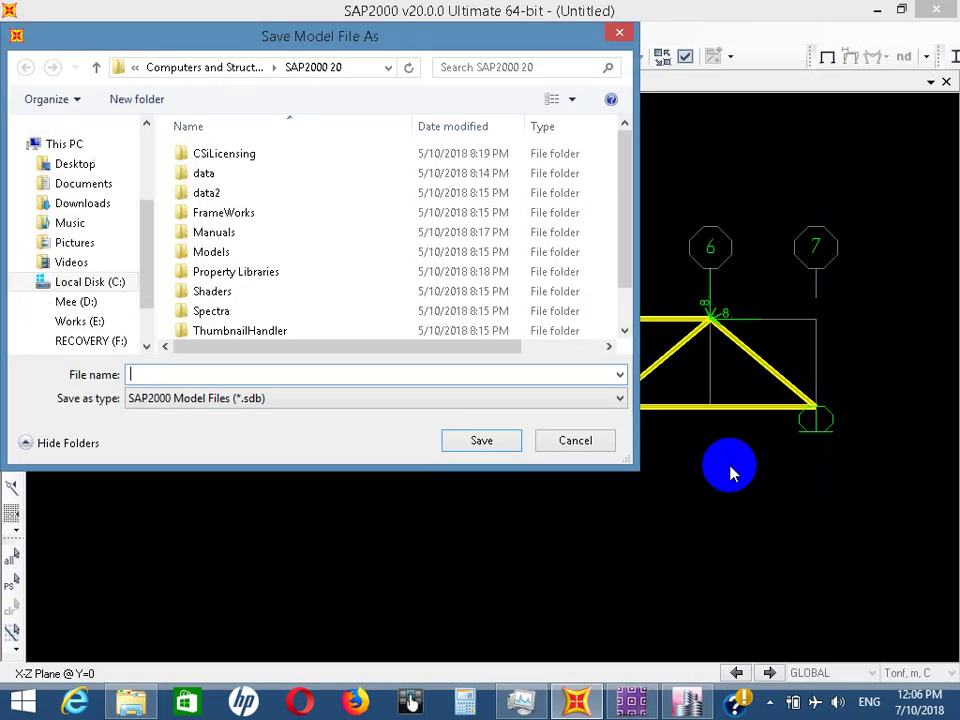
# Save the model as TRUSS in the Beams folder on the Desktop so the analysis can run
pyautogui.moveTo(146, 240); pyautogui.dragTo(122, 141)
pyautogui.click(94, 150)
pyautogui.scroll(-2, 514, 281)
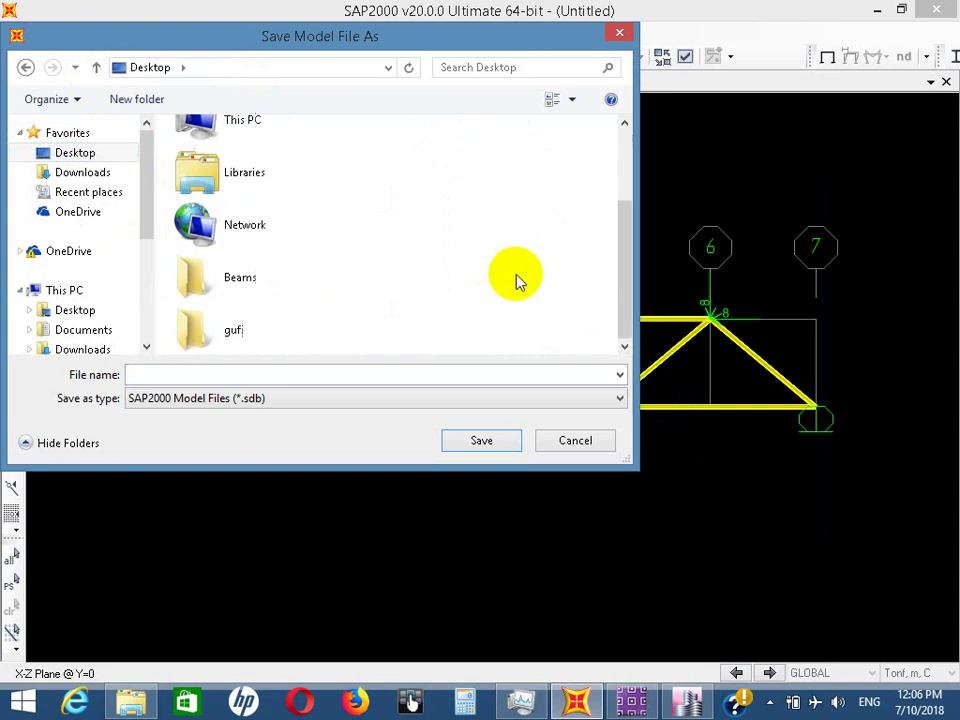
pyautogui.doubleClick(281, 276)
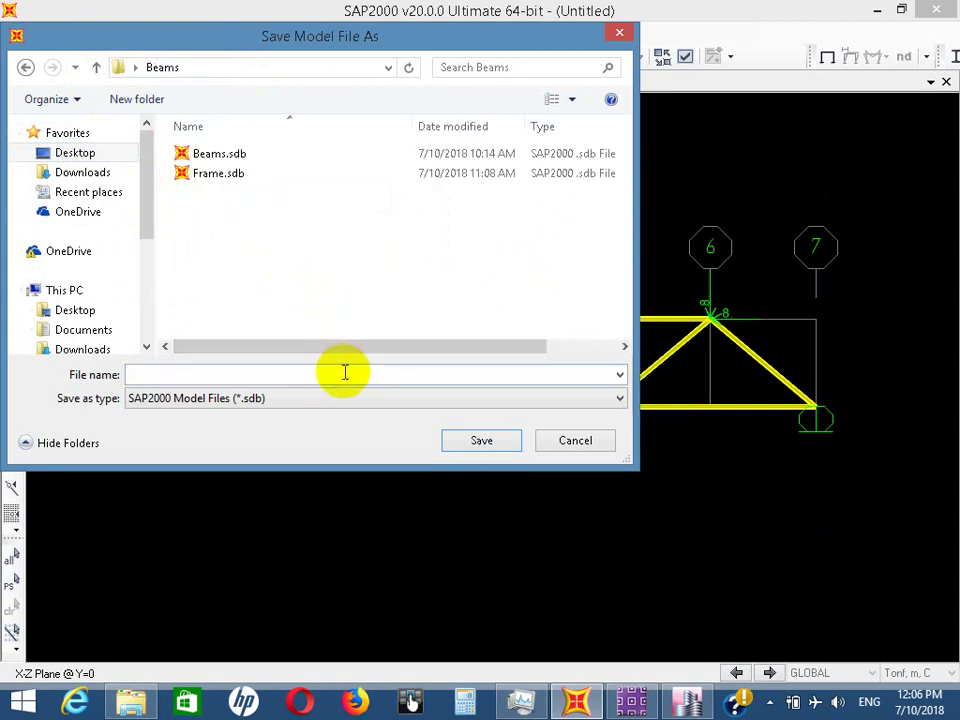
pyautogui.write('TRUSS')
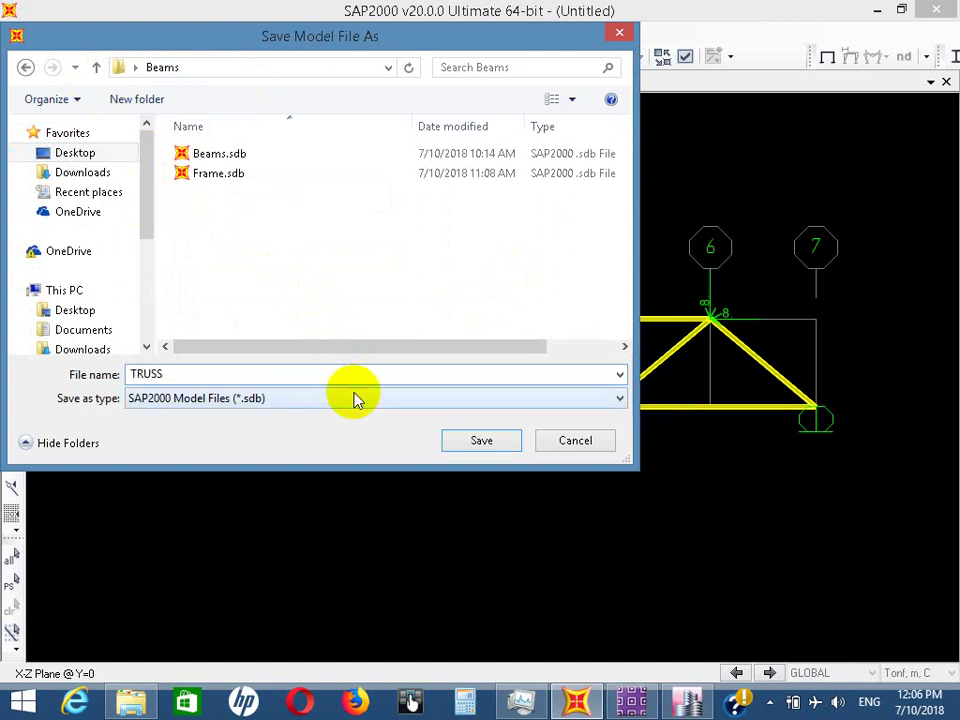
pyautogui.click(484, 443)
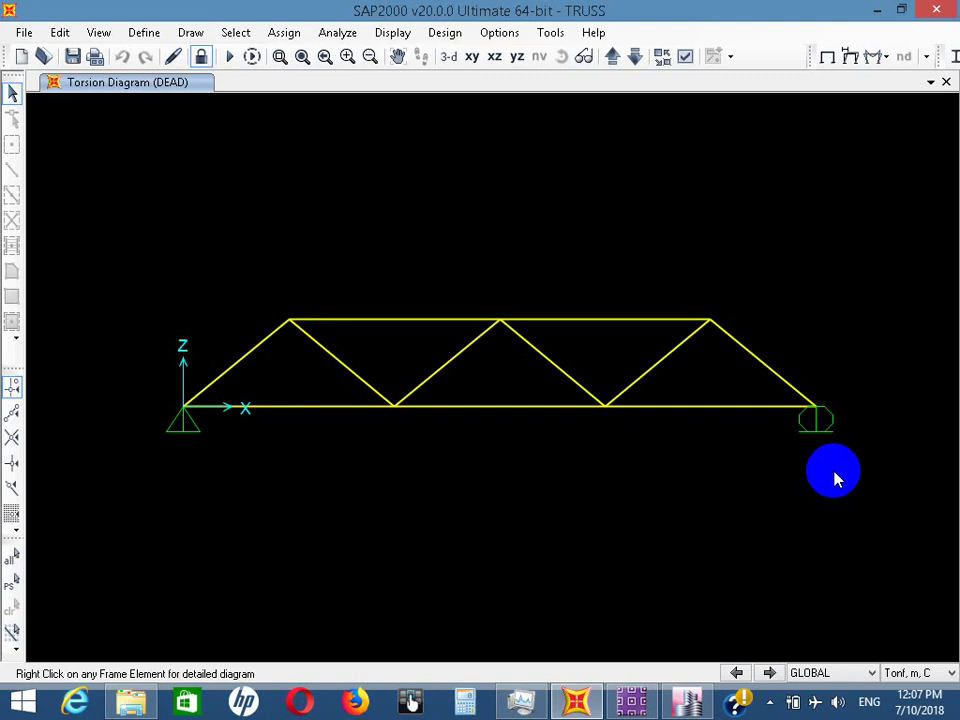
# Display the truss's deformed shape for the DEAD case with automatic scaling, wire shadow and cubic curve
pyautogui.click(447, 324)
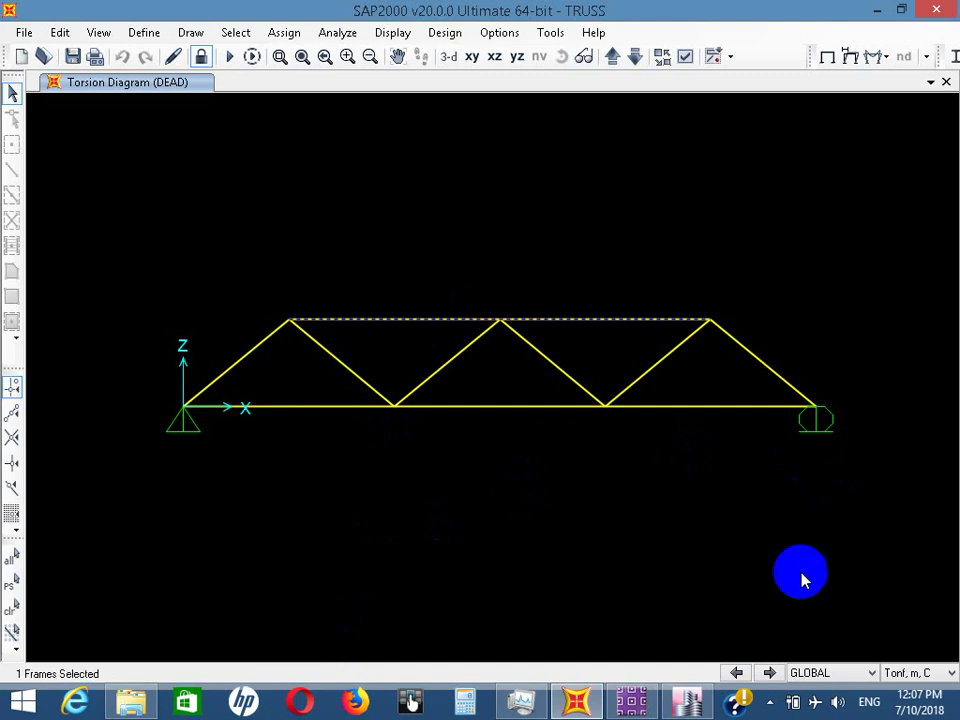
pyautogui.click(826, 57)
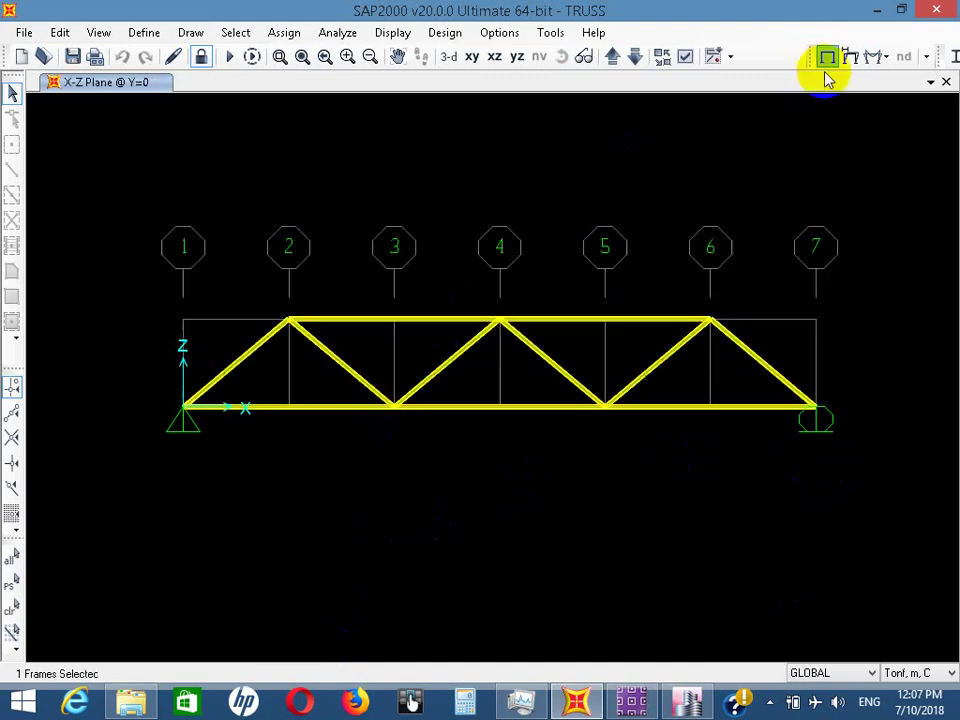
pyautogui.click(849, 60)
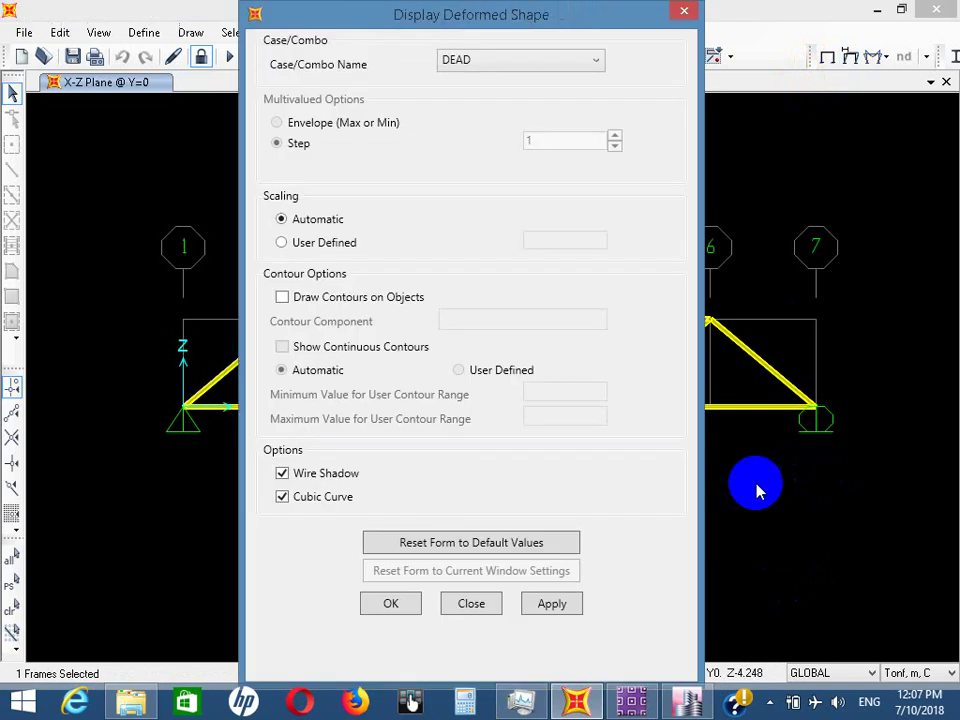
pyautogui.click(548, 604)
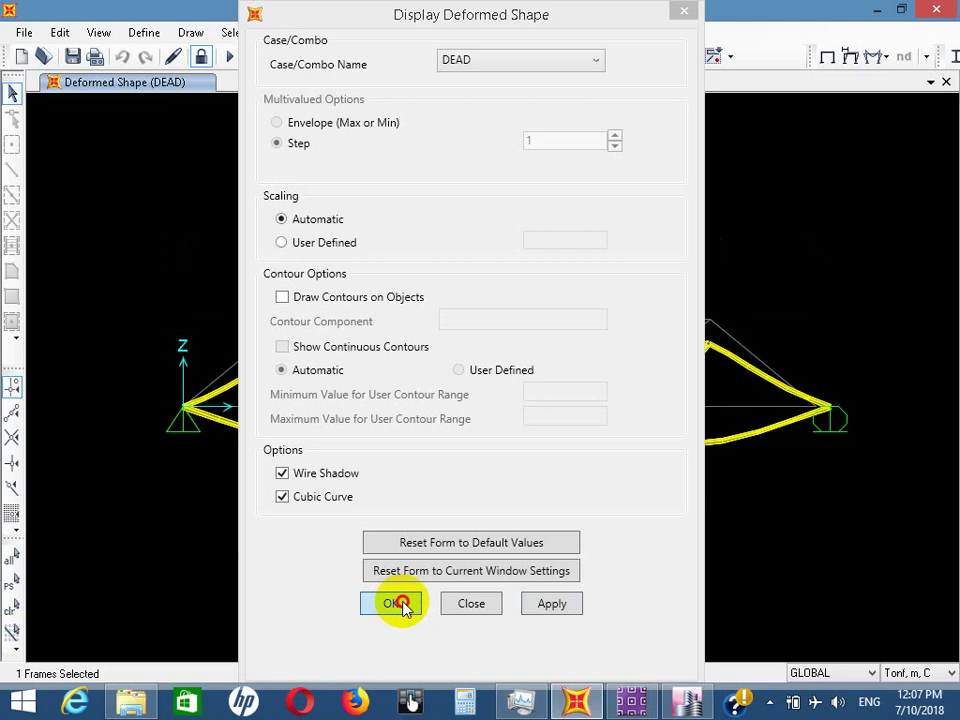
pyautogui.click(397, 604)
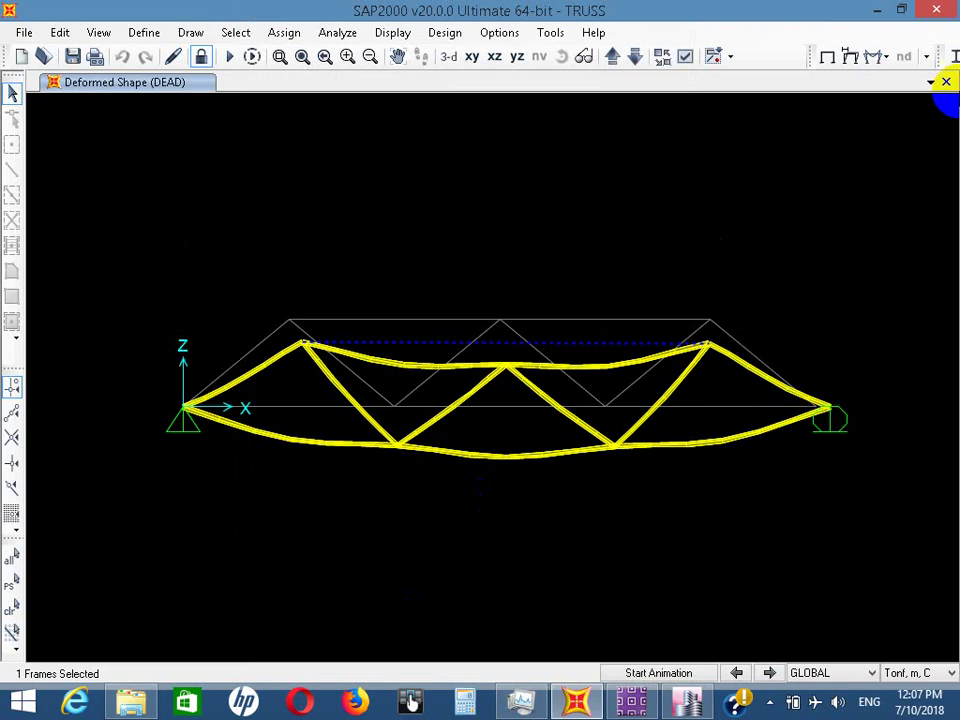
# Display the filled axial force diagram of the truss members for the DEAD case
pyautogui.click(879, 57)
pyautogui.click(882, 118)
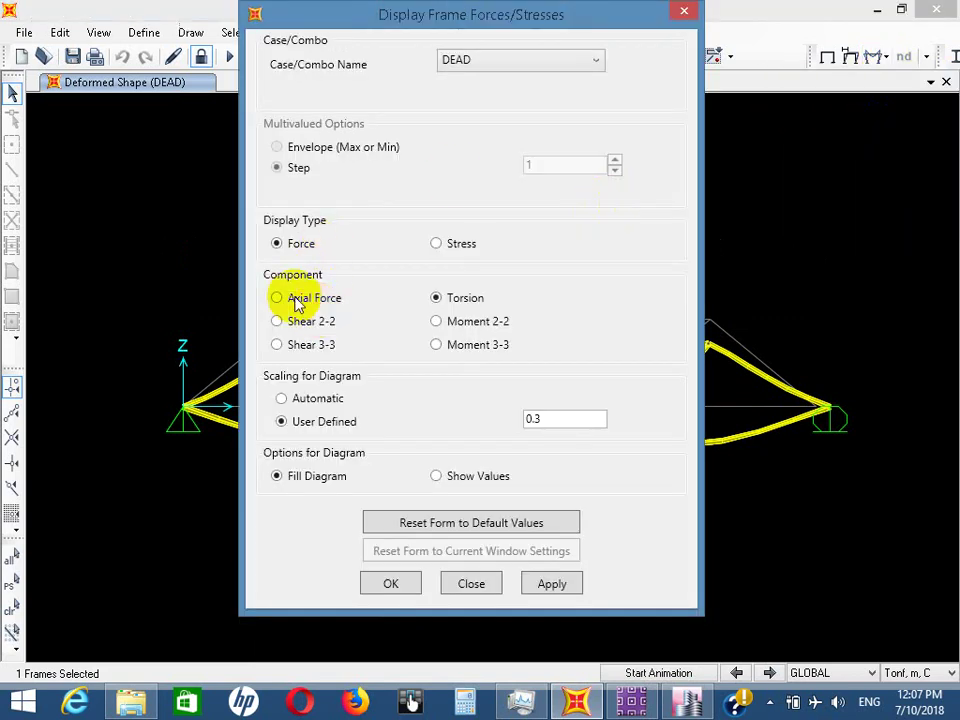
pyautogui.click(277, 298)
pyautogui.click(409, 586)
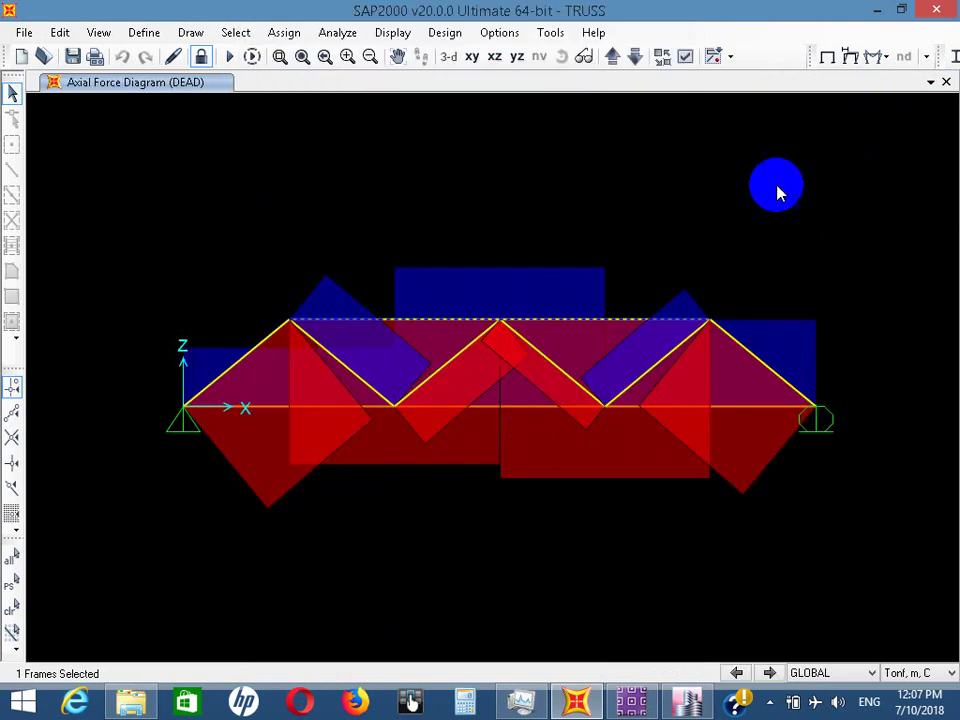
# Set the axial force diagram's user-defined scale to 0.09 and redisplay it
pyautogui.click(876, 57)
pyautogui.click(876, 119)
pyautogui.moveTo(570, 419); pyautogui.dragTo(507, 428)
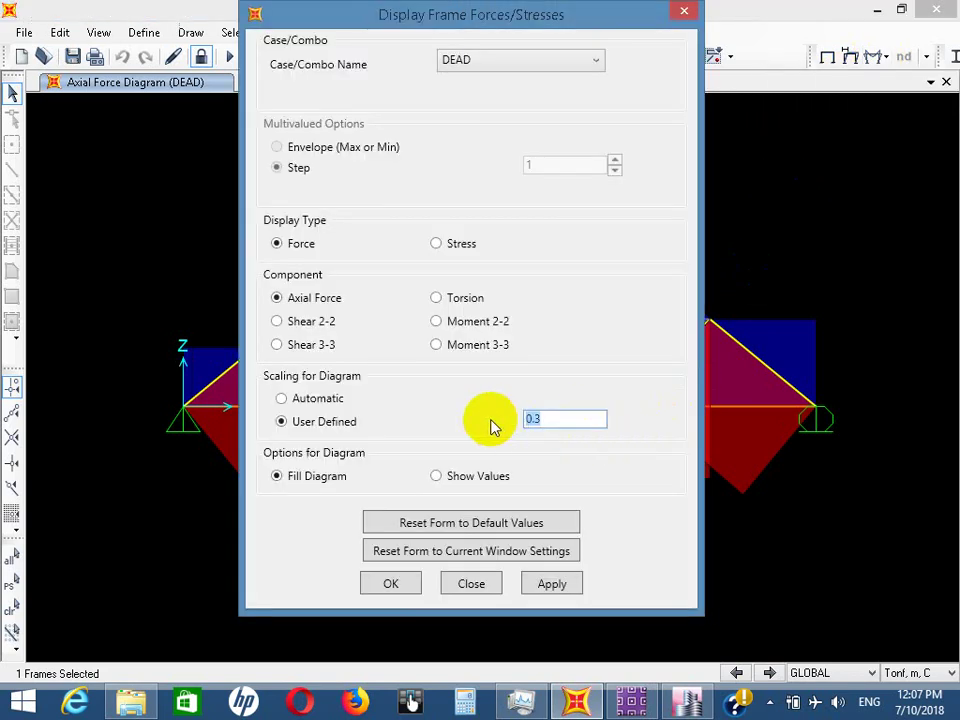
pyautogui.press('BackSpace')
pyautogui.write('.09')
pyautogui.click(551, 583)
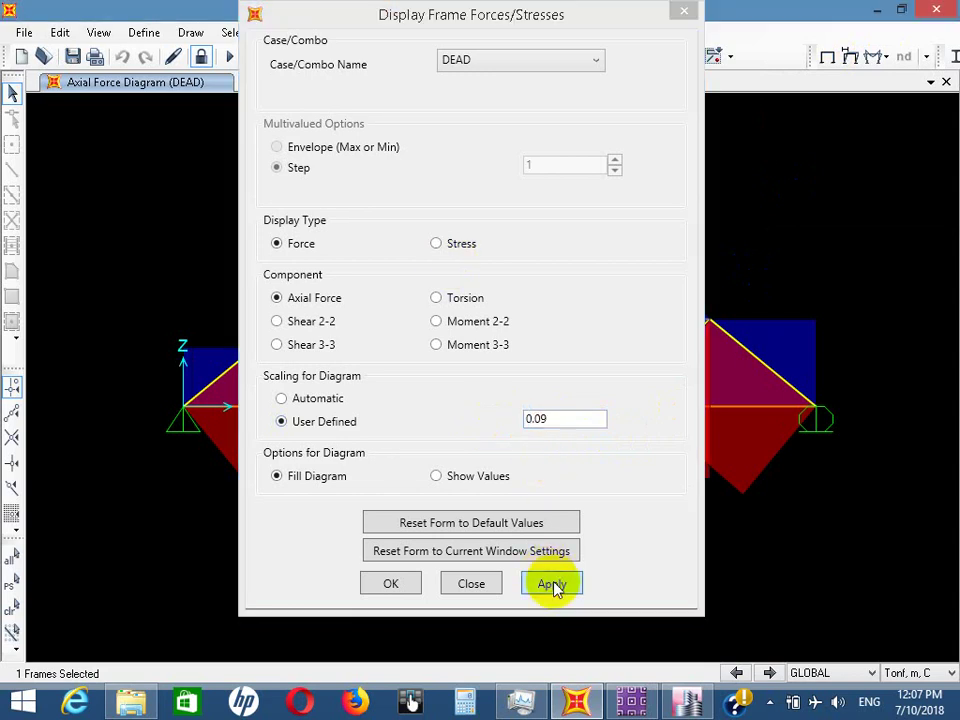
pyautogui.click(392, 584)
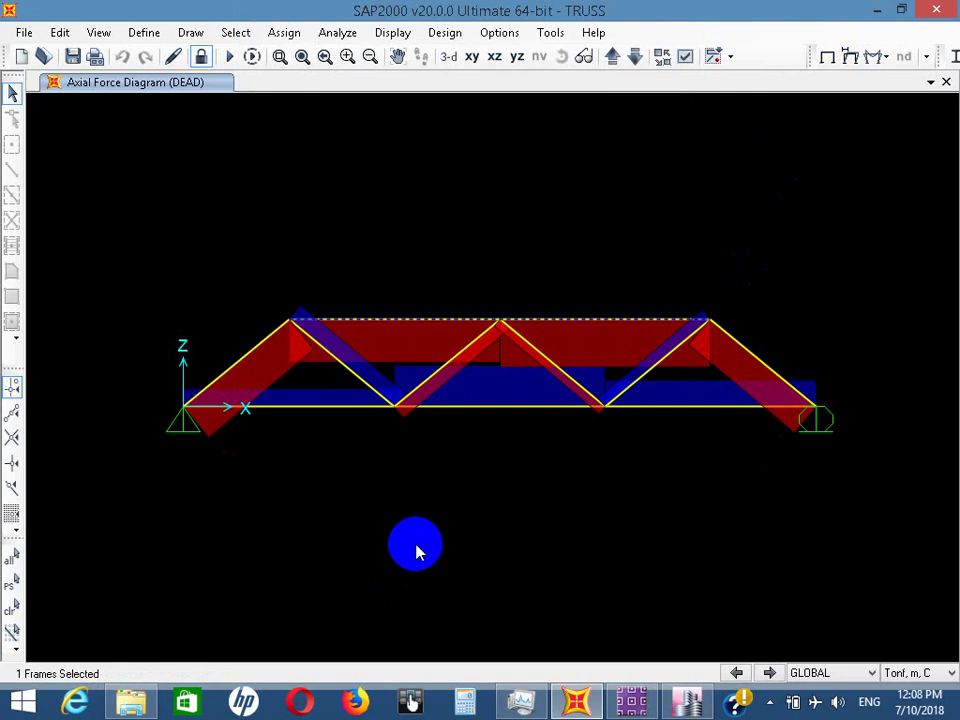
# Display the Shear 2-2 diagram of the truss members for the DEAD case
pyautogui.click(879, 57)
pyautogui.click(888, 121)
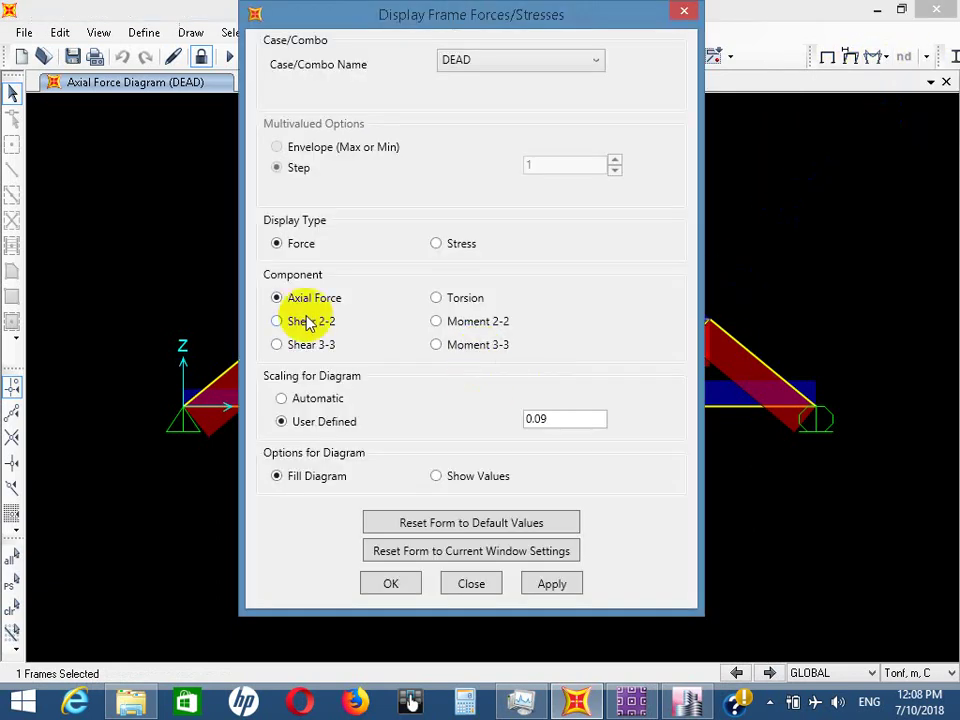
pyautogui.click(308, 330)
pyautogui.click(553, 583)
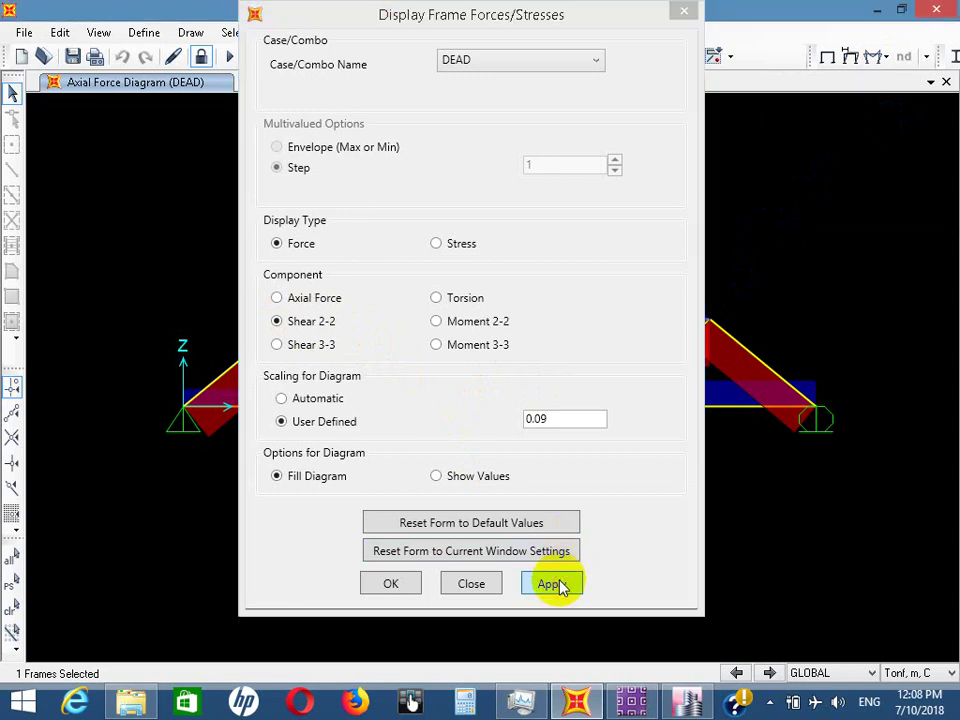
# Display the filled Moment 3-3 diagram for the DEAD case with a user-defined scale of 1
pyautogui.moveTo(612, 25); pyautogui.dragTo(468, 77)
pyautogui.click(295, 397)
pyautogui.click(390, 636)
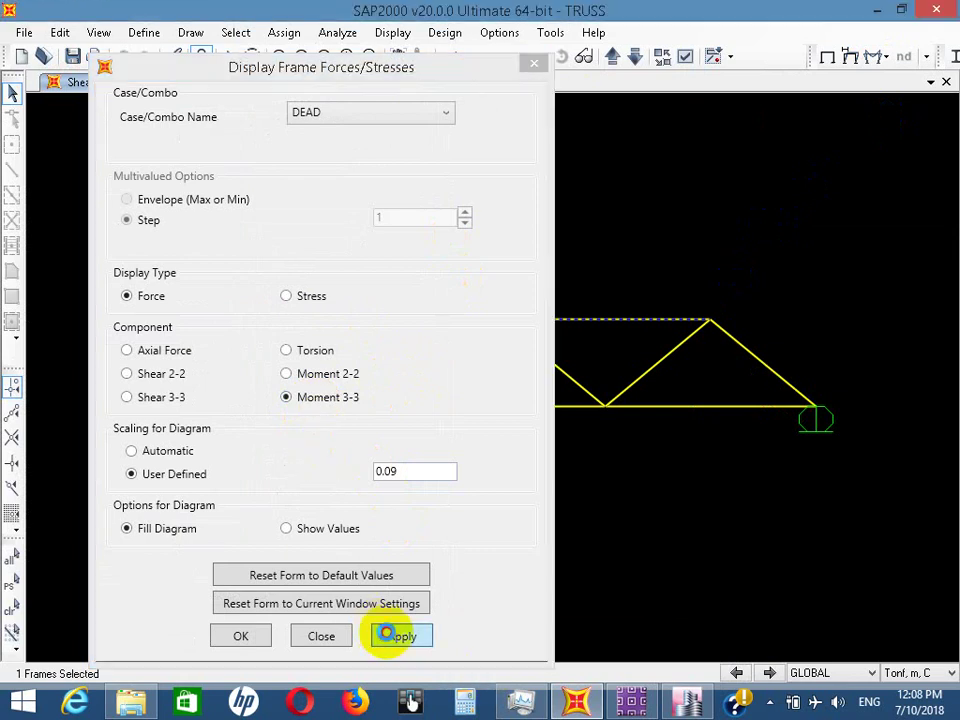
pyautogui.click(397, 637)
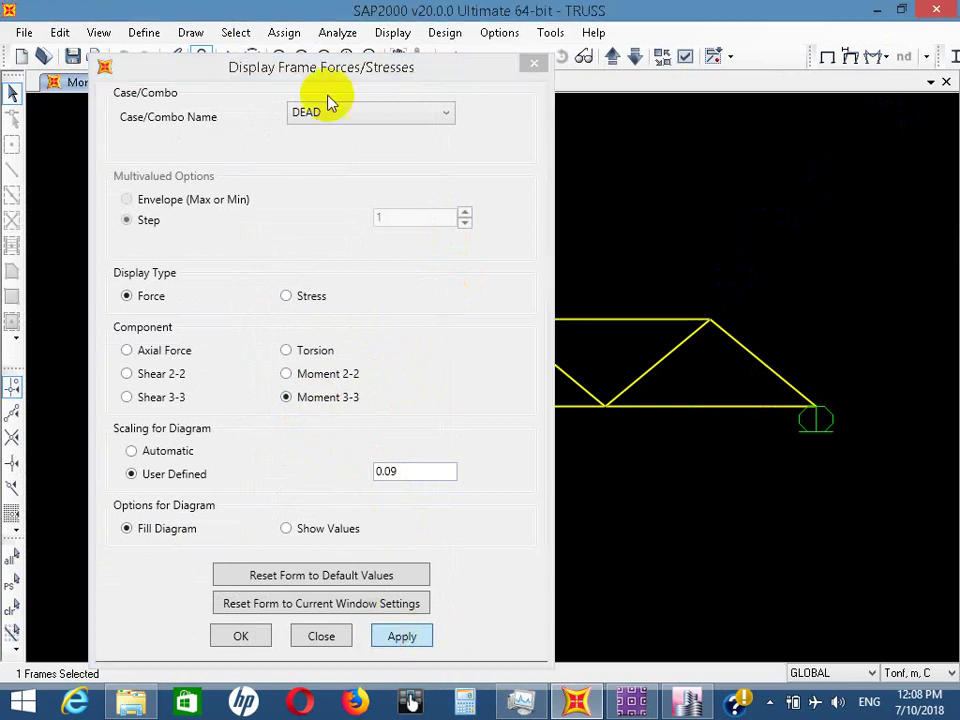
pyautogui.moveTo(432, 67); pyautogui.dragTo(476, 40)
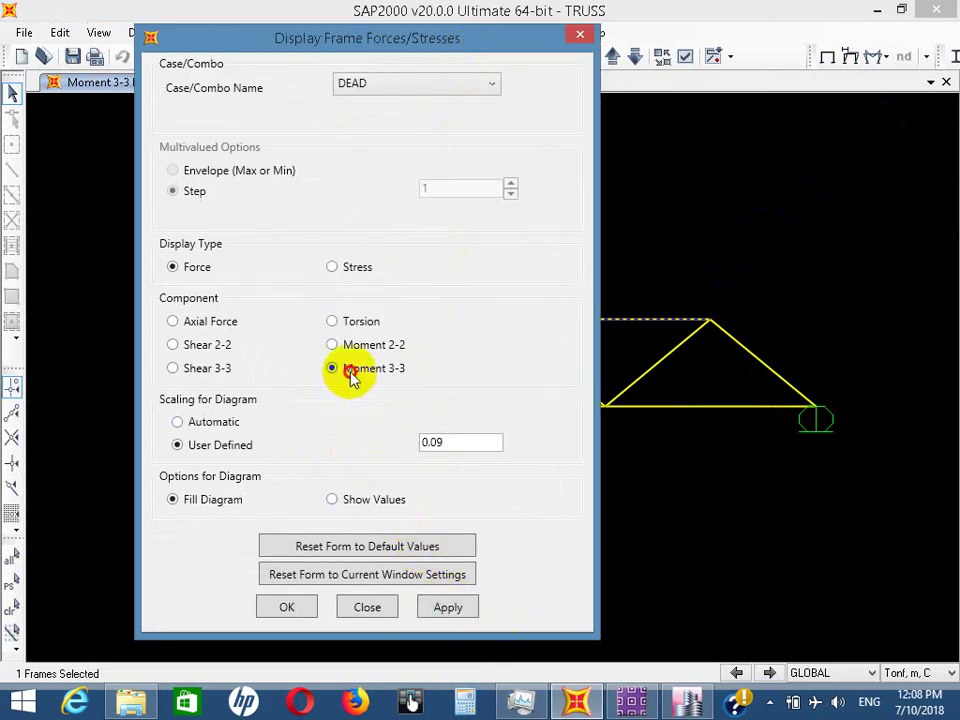
pyautogui.moveTo(490, 443); pyautogui.dragTo(392, 440)
pyautogui.write('1')
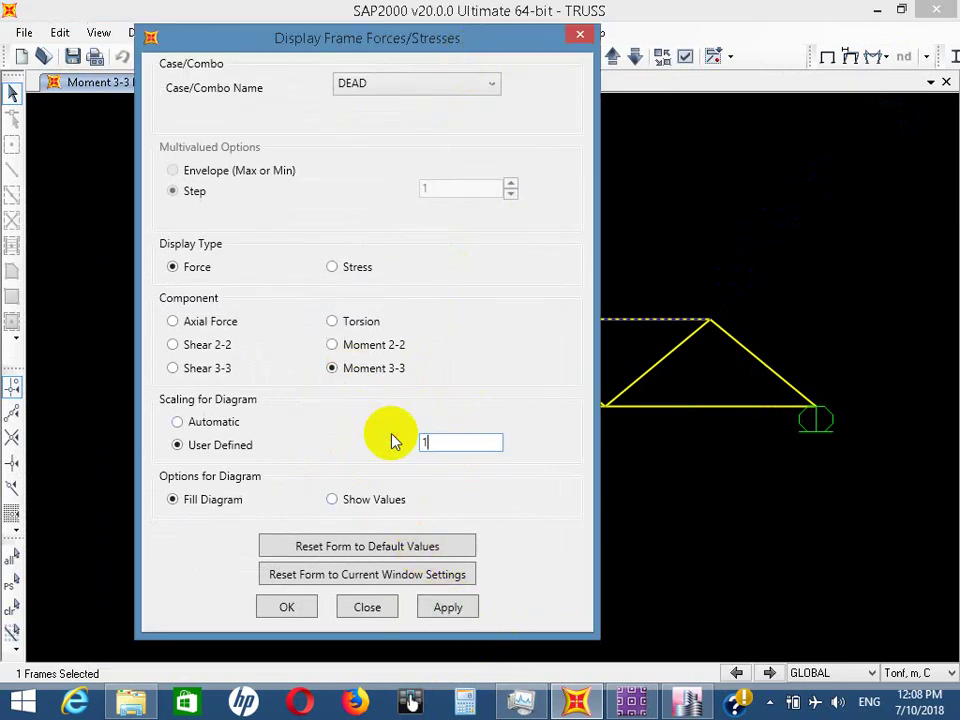
pyautogui.click(458, 616)
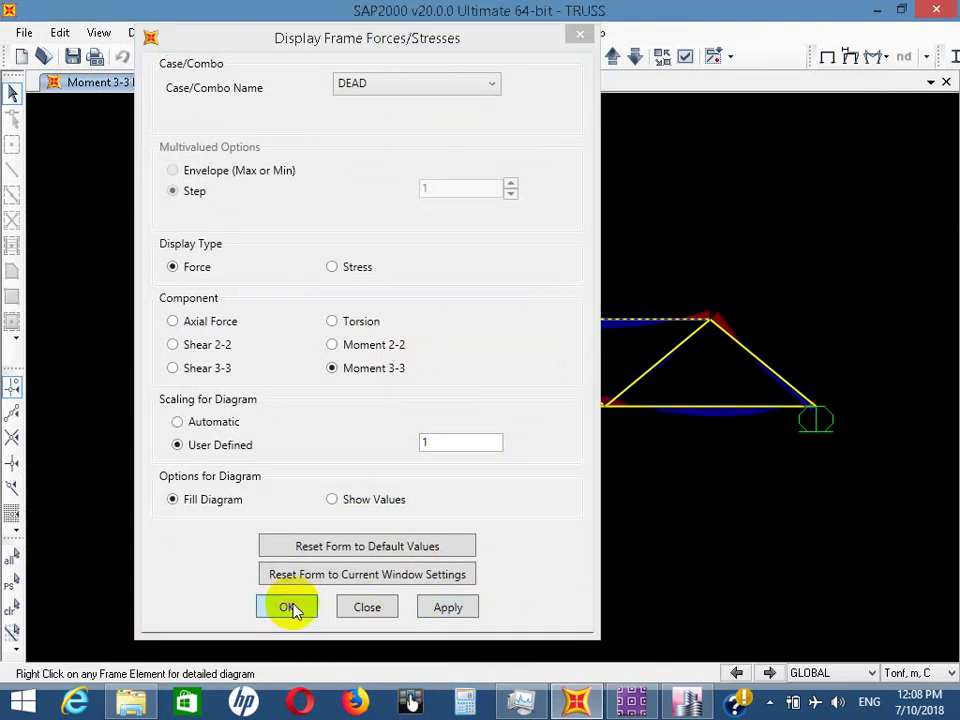
pyautogui.click(289, 607)
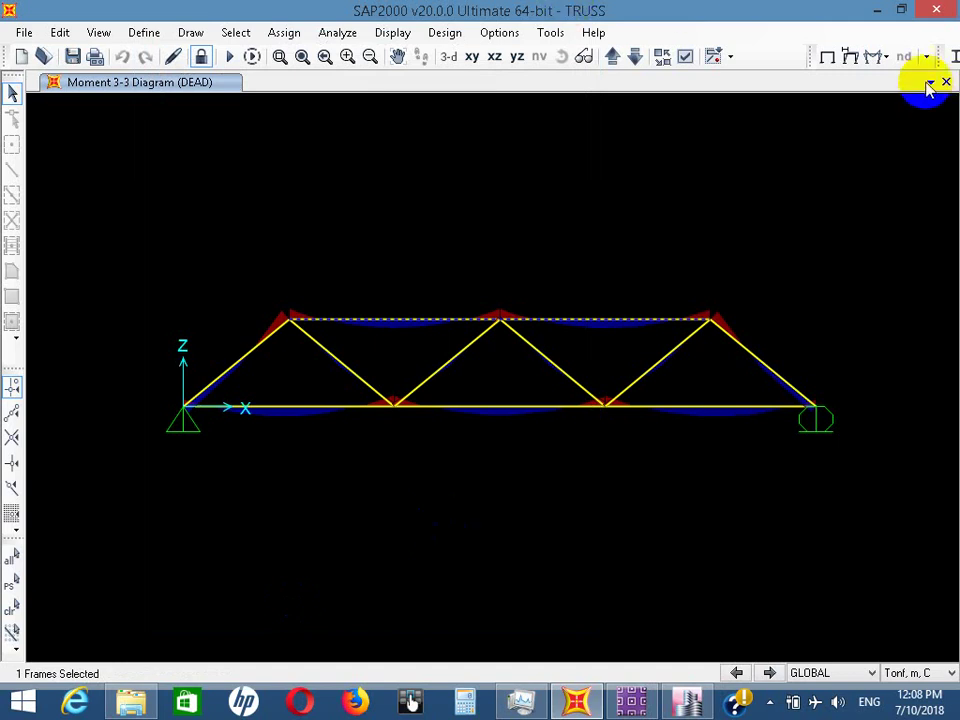
# Enlarge the Moment 3-3 diagram by setting its user-defined scale to 5
pyautogui.click(880, 56)
pyautogui.click(870, 121)
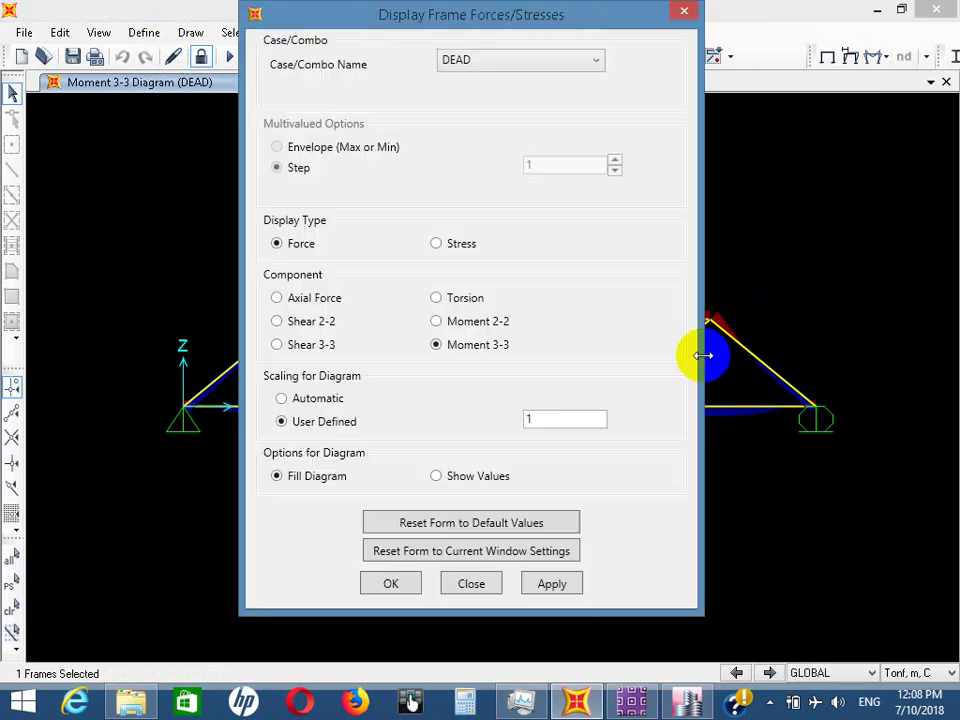
pyautogui.click(541, 424)
pyautogui.moveTo(541, 424); pyautogui.dragTo(491, 421)
pyautogui.write('5')
pyautogui.click(560, 588)
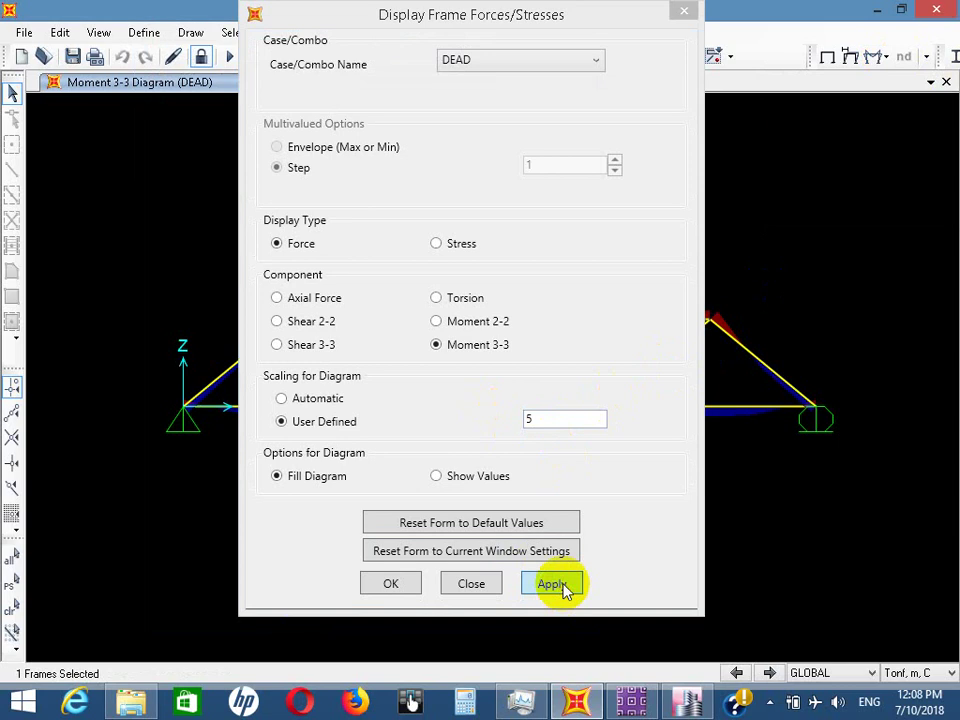
pyautogui.click(407, 587)
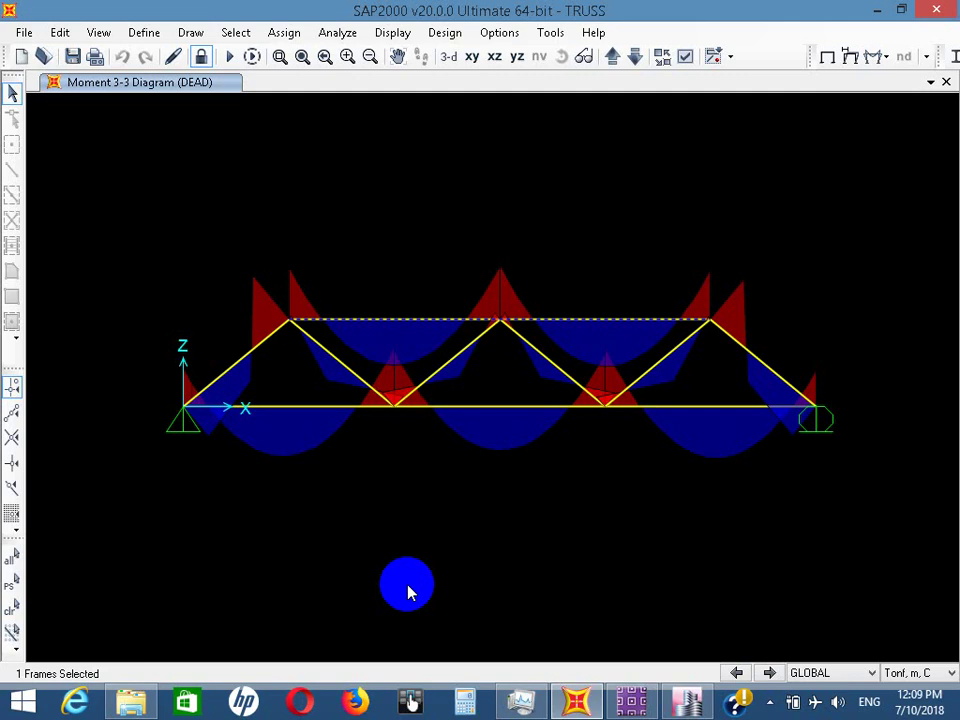
# Unlock the model and release Moment 33 (Major) at the start and end of all truss frames
pyautogui.click(201, 56)
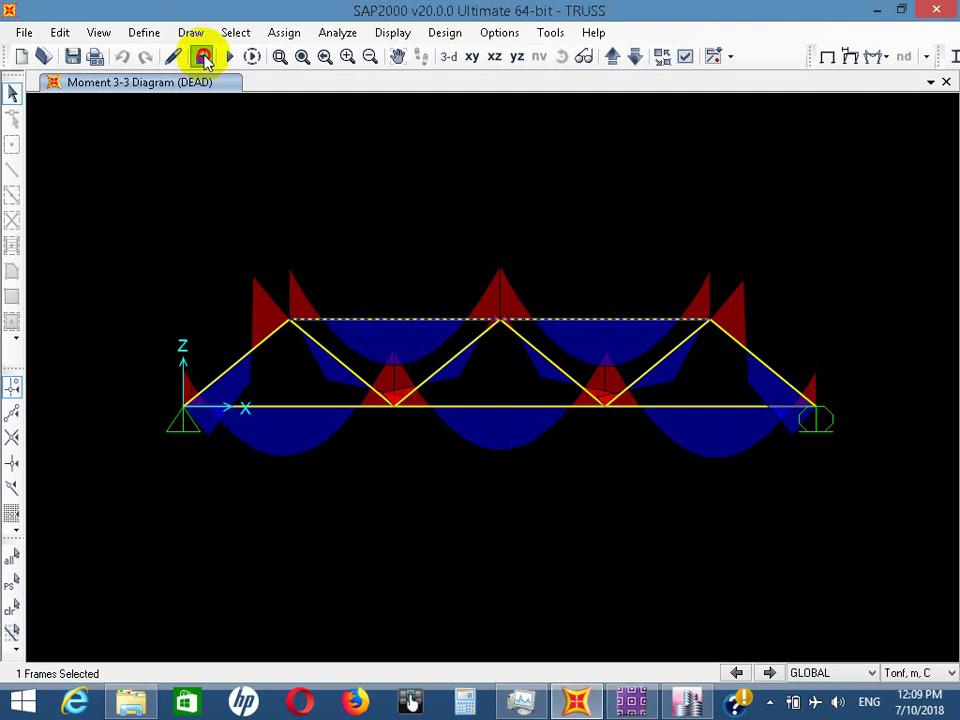
pyautogui.click(492, 427)
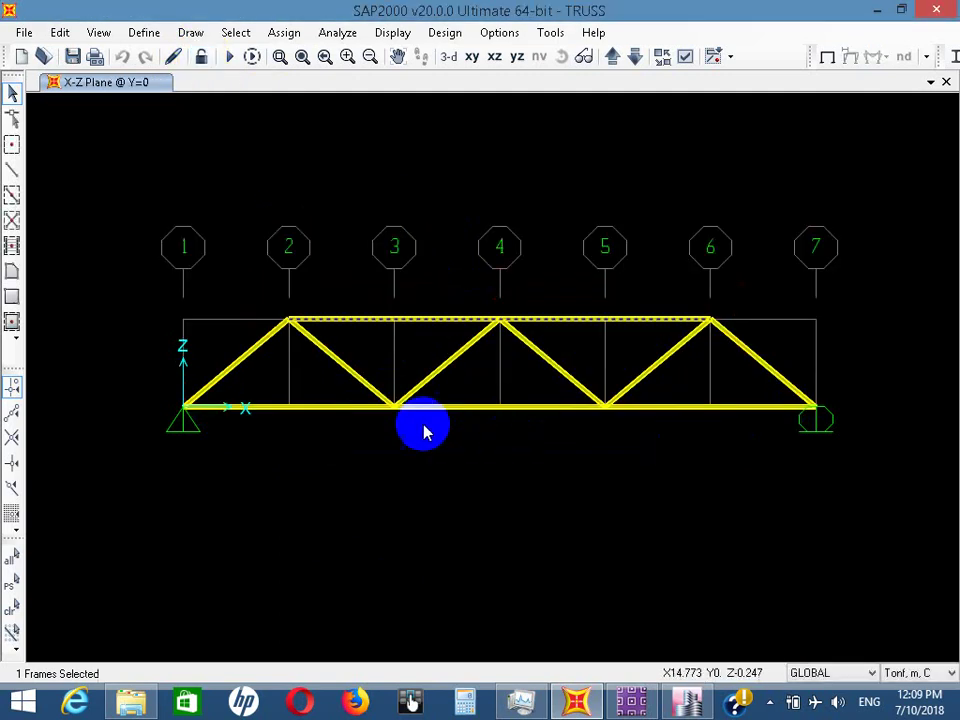
pyautogui.moveTo(97, 545)
pyautogui.mouseDown()
pyautogui.moveTo(313, 484)
pyautogui.moveTo(885, 251)
pyautogui.moveTo(898, 213)
pyautogui.mouseUp()
pyautogui.click(284, 32)
pyautogui.moveTo(381, 84)
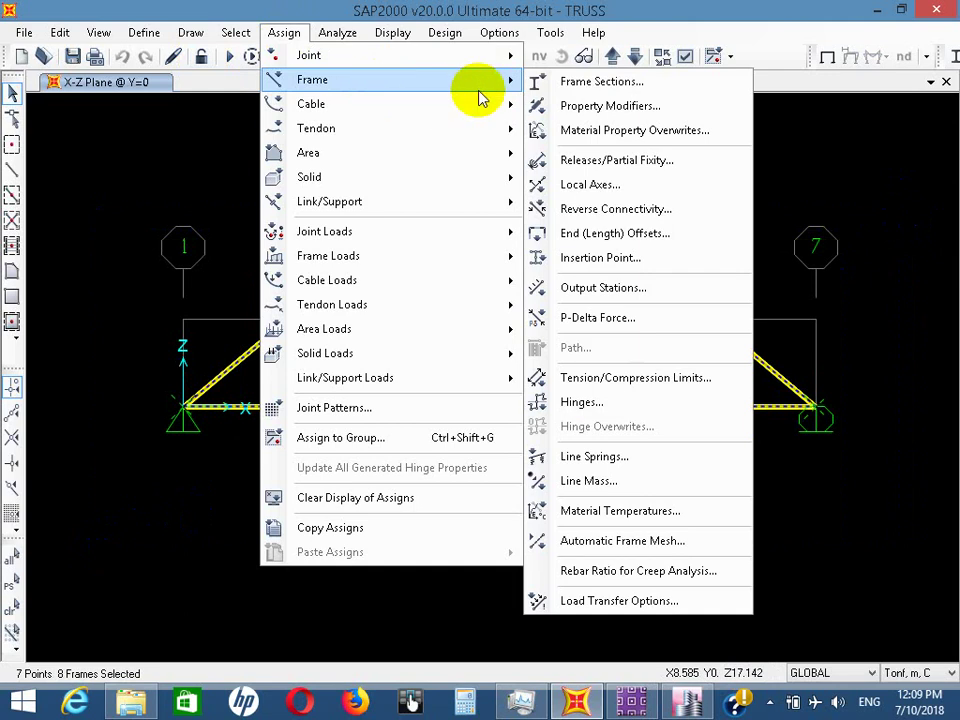
pyautogui.click(603, 165)
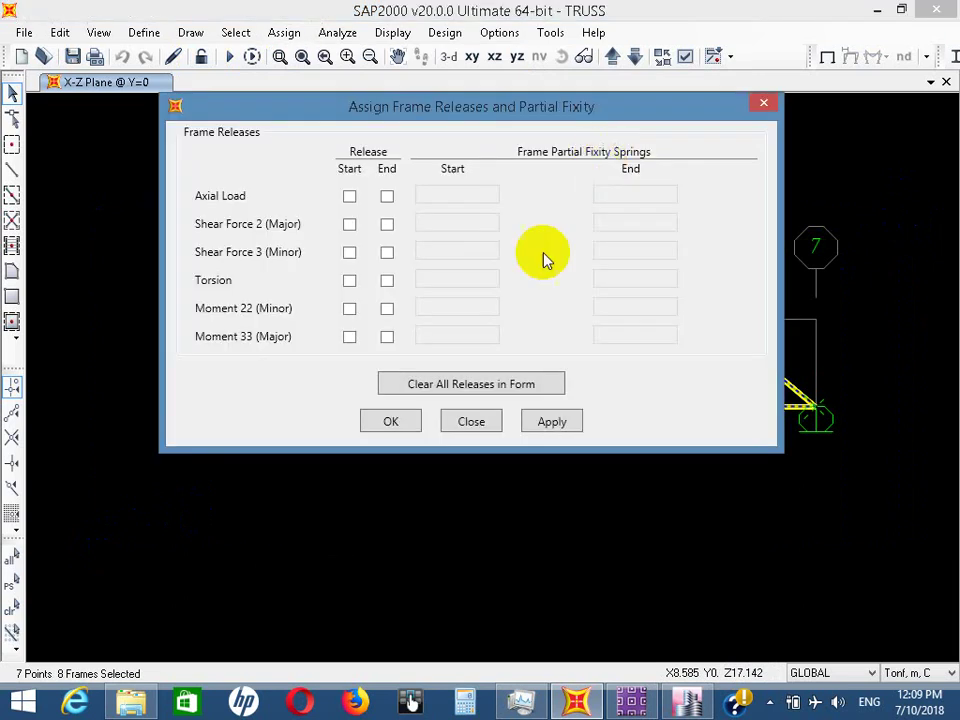
pyautogui.click(349, 337)
pyautogui.click(387, 336)
pyautogui.click(412, 424)
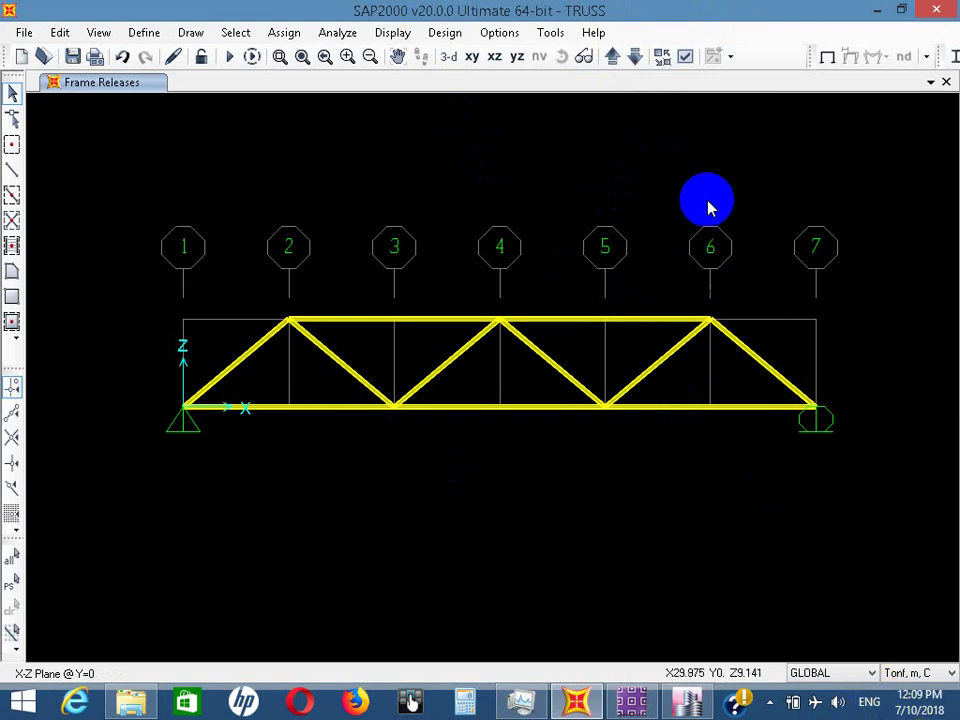
# Set the view type of the truss display to Standard
pyautogui.click(684, 55)
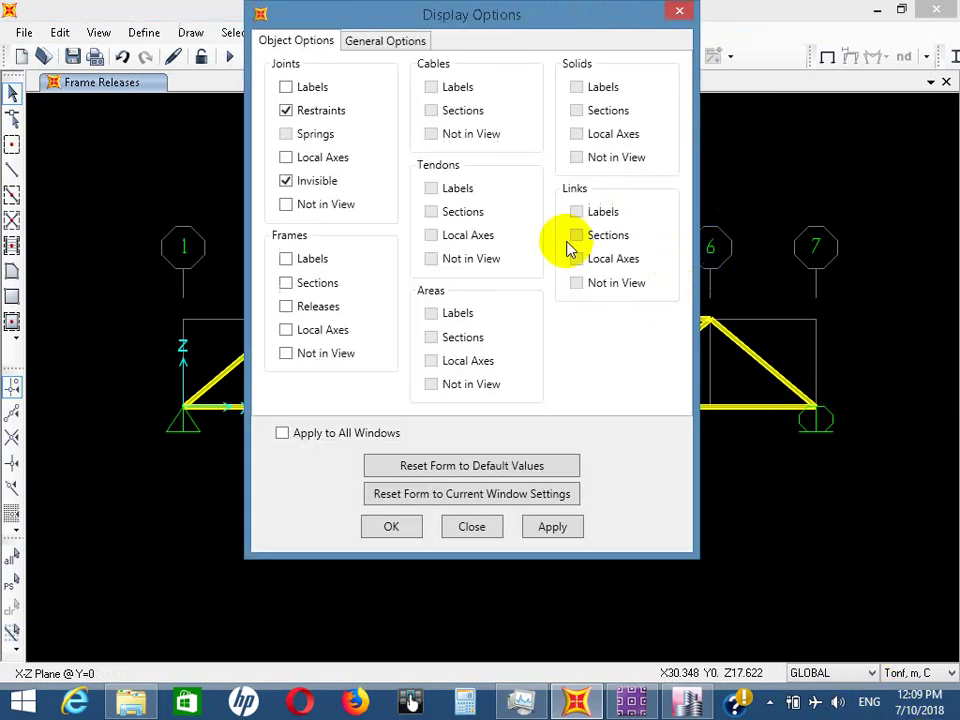
pyautogui.click(385, 42)
pyautogui.click(540, 88)
pyautogui.click(395, 524)
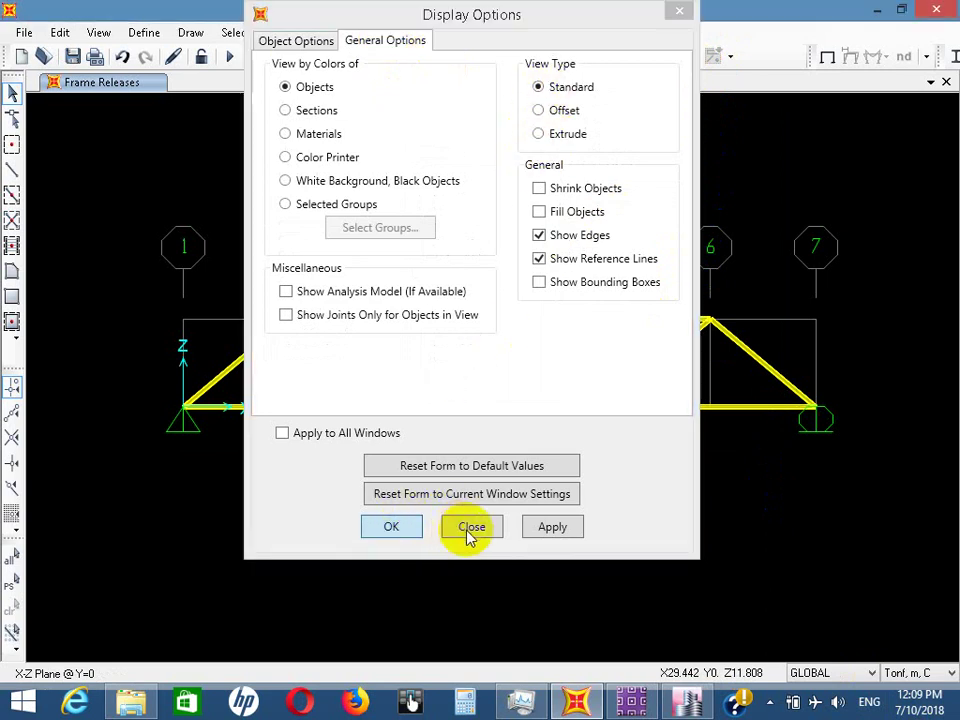
pyautogui.click(466, 530)
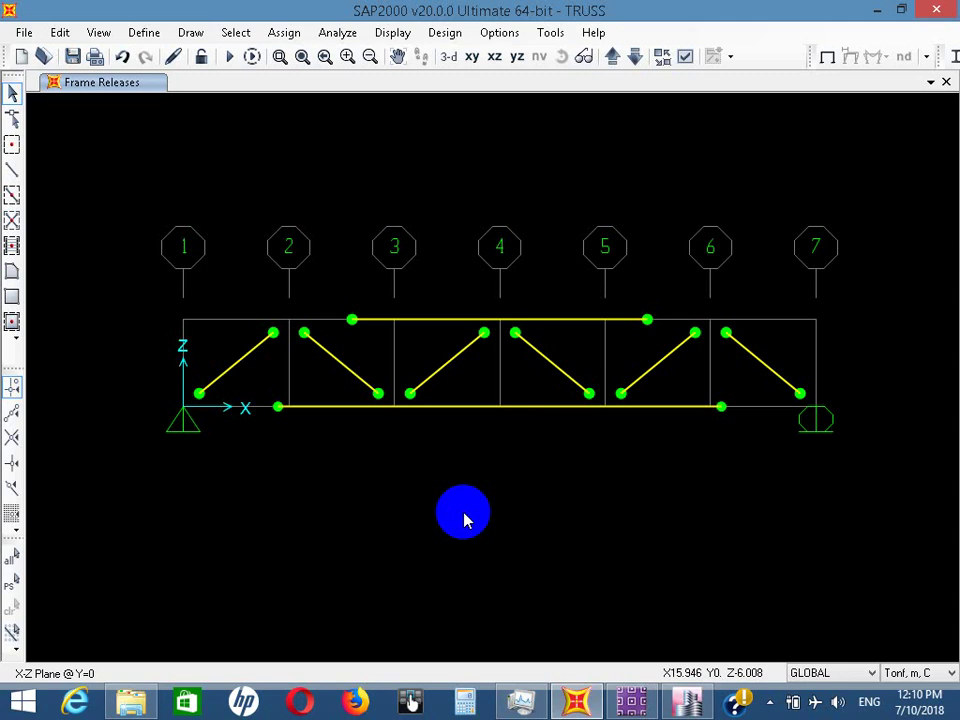
# Run the analysis of the truss with the moment-released members
pyautogui.click(229, 56)
pyautogui.click(728, 466)
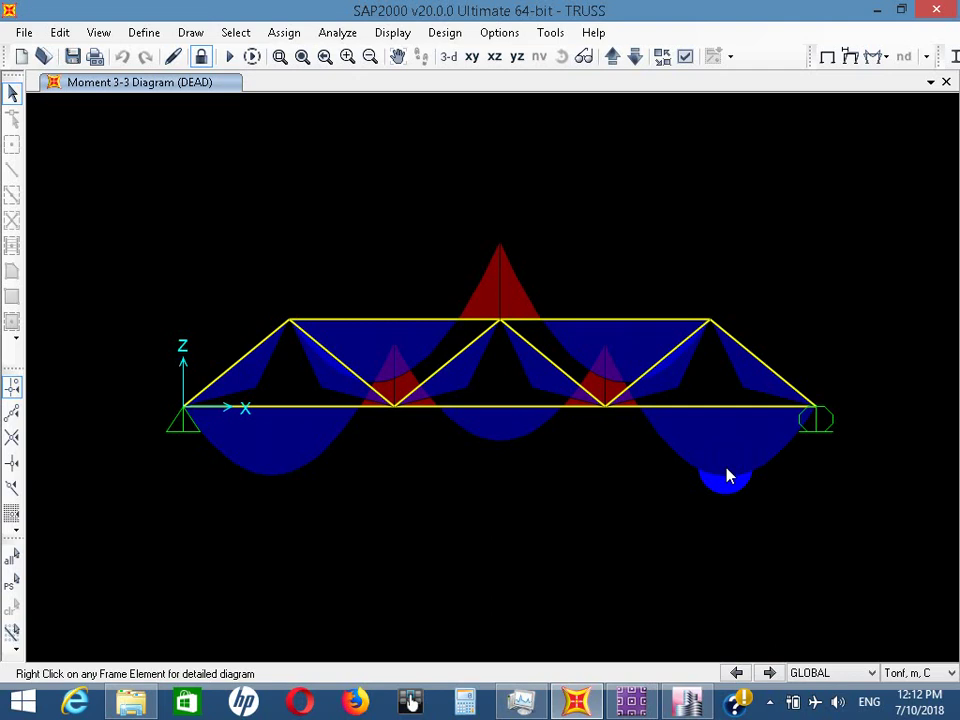
# Unlock the model and modify the DEAD load pattern so its self weight multiplier is 0
pyautogui.click(200, 60)
pyautogui.click(536, 427)
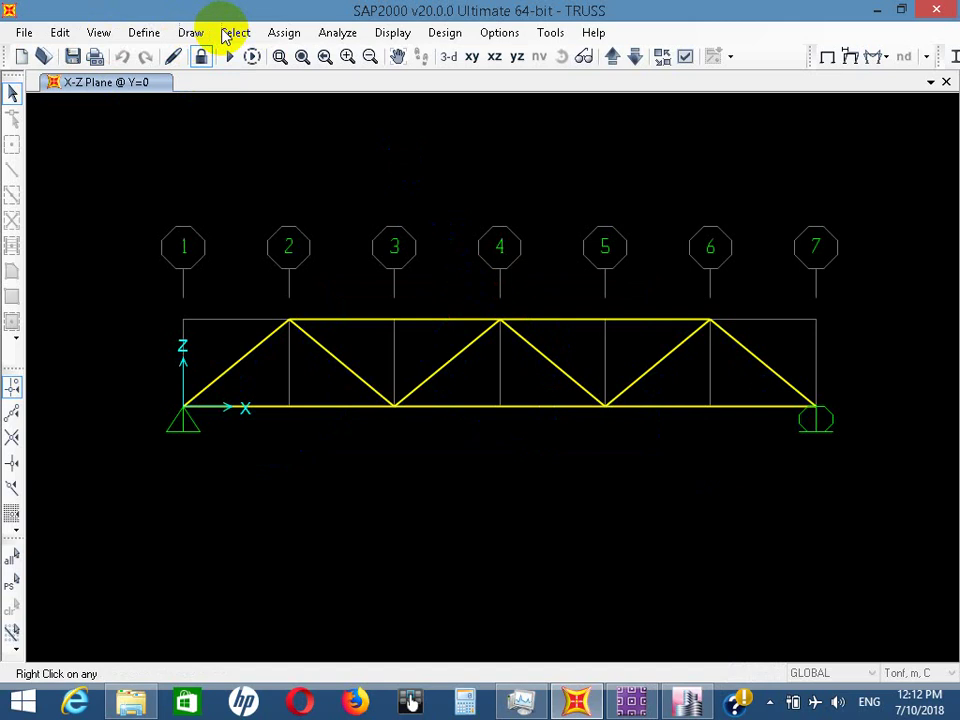
pyautogui.click(276, 131)
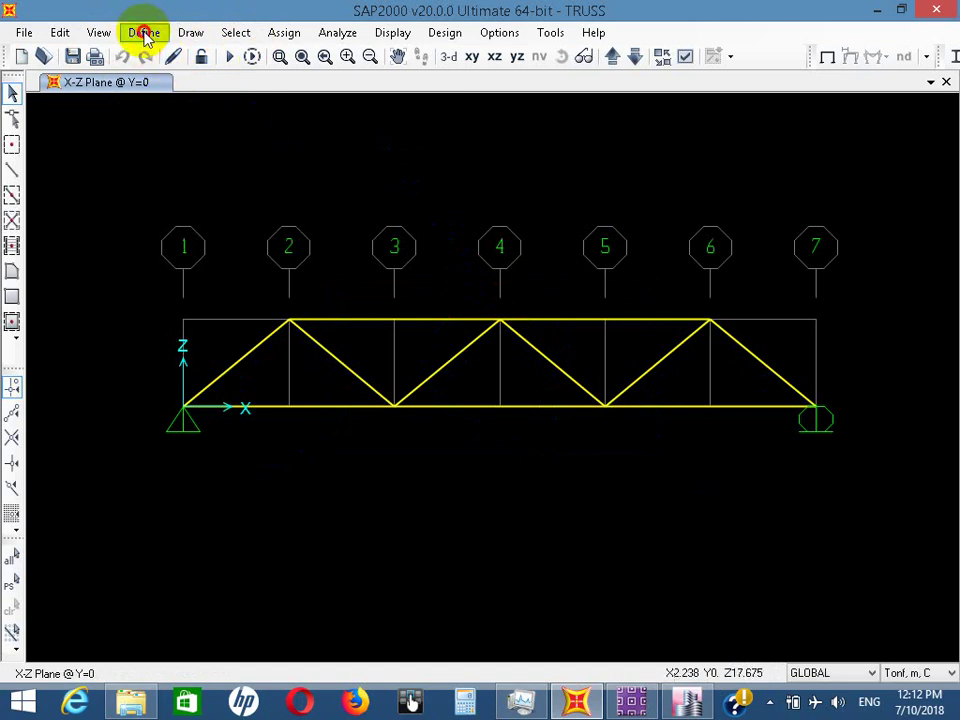
pyautogui.click(143, 33)
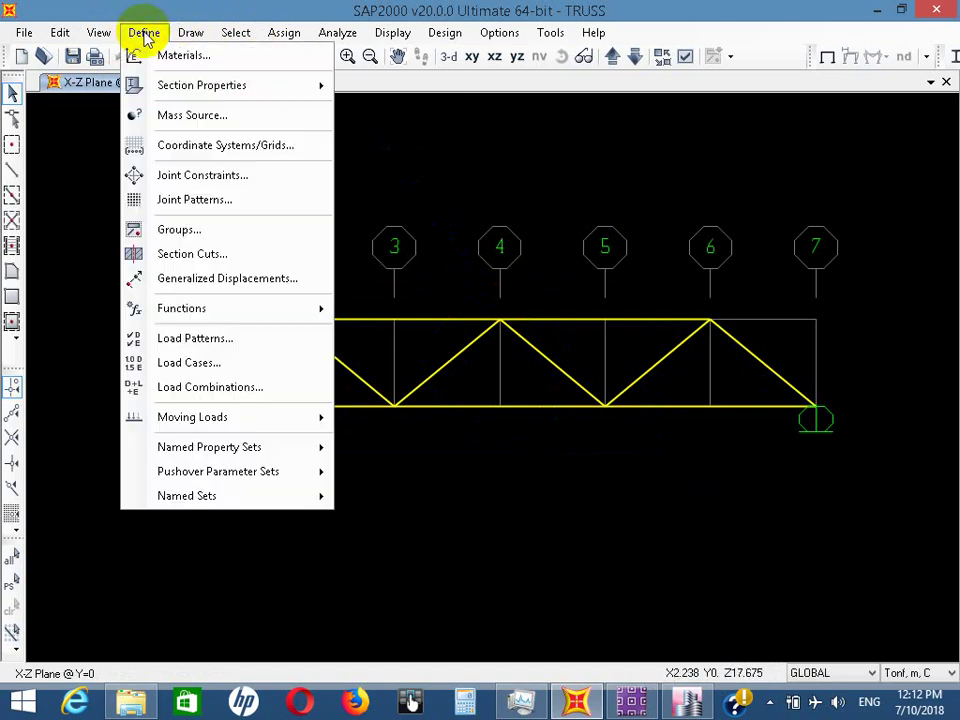
pyautogui.click(225, 339)
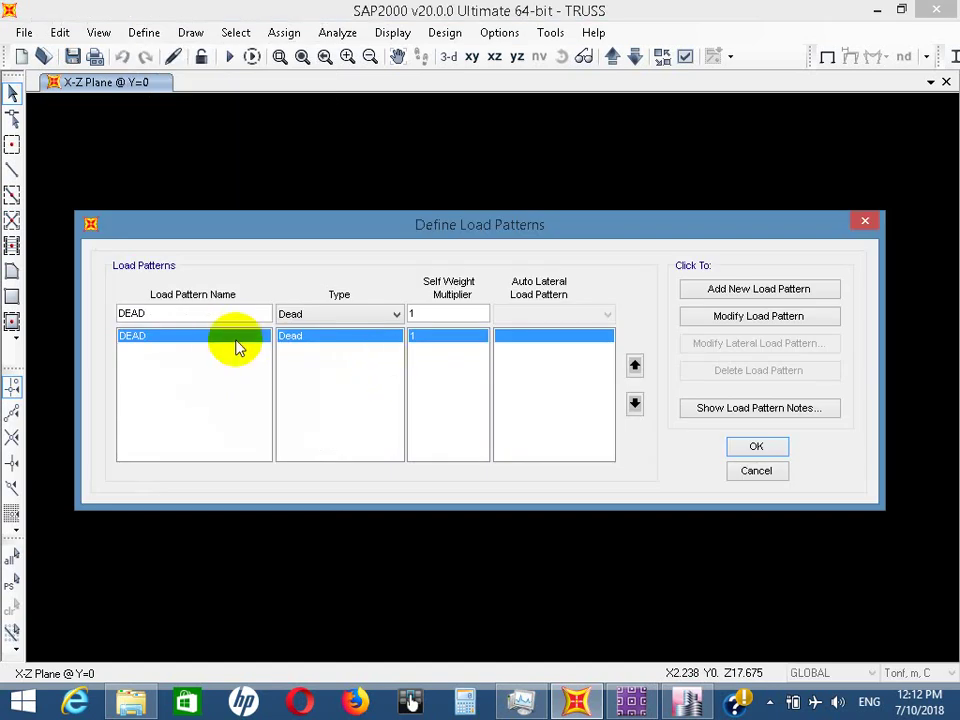
pyautogui.moveTo(435, 315); pyautogui.dragTo(403, 315)
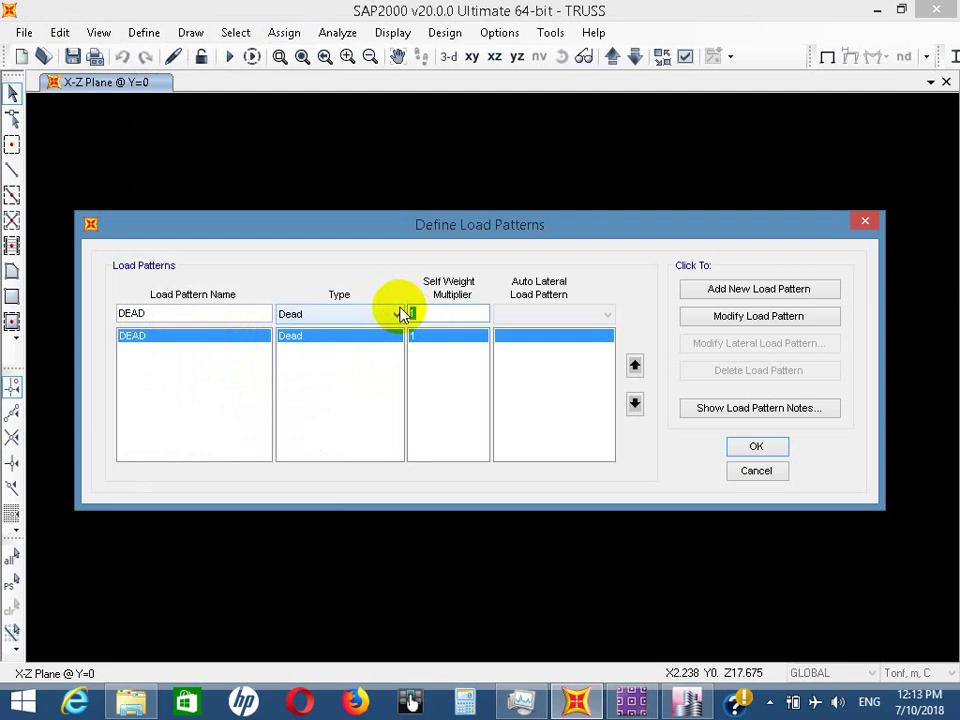
pyautogui.write('0')
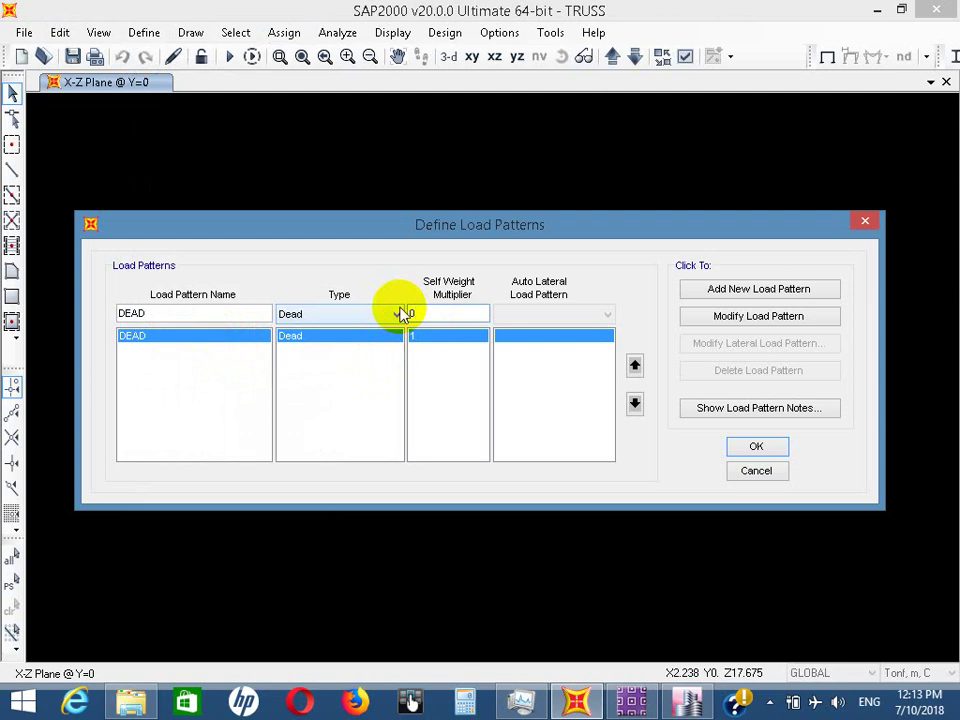
pyautogui.click(741, 317)
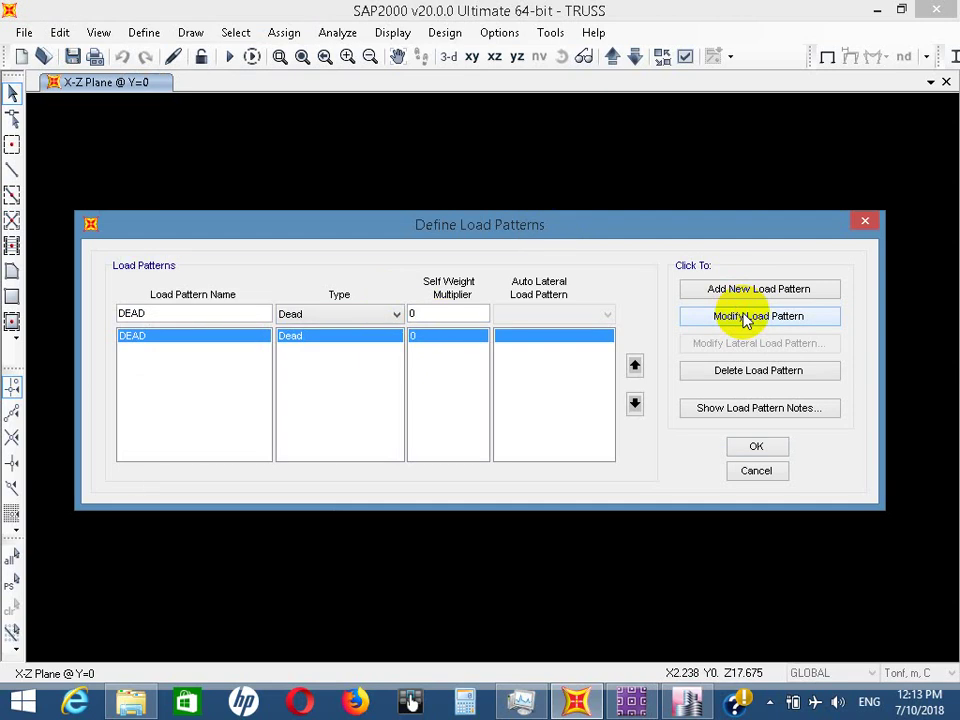
pyautogui.doubleClick(482, 315)
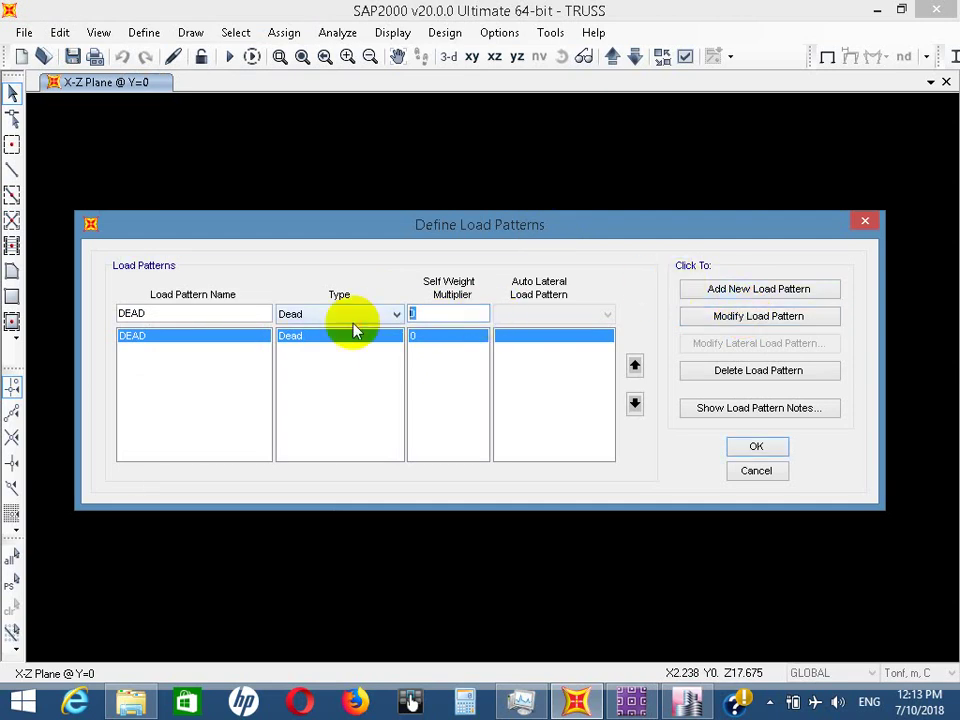
pyautogui.write('0')
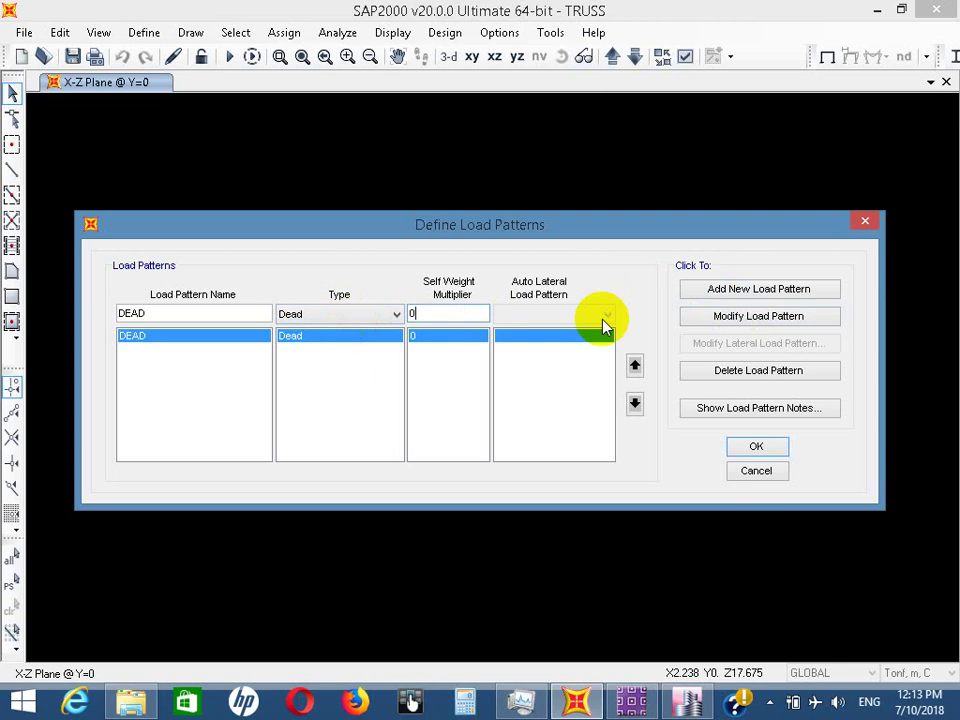
pyautogui.click(822, 331)
pyautogui.click(822, 331)
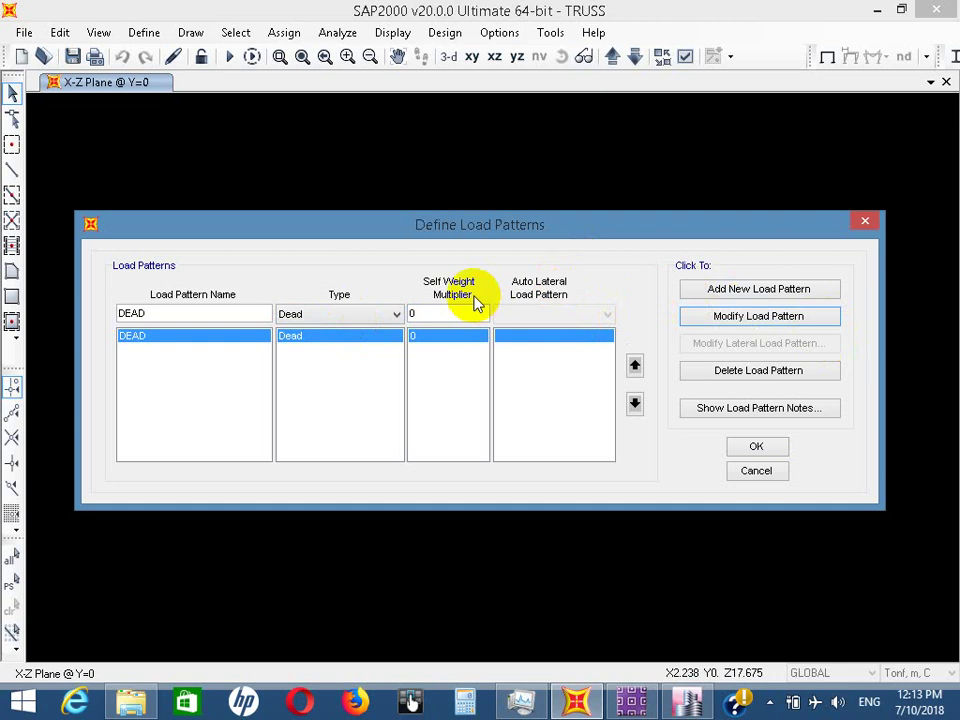
pyautogui.click(365, 330)
pyautogui.write('1')
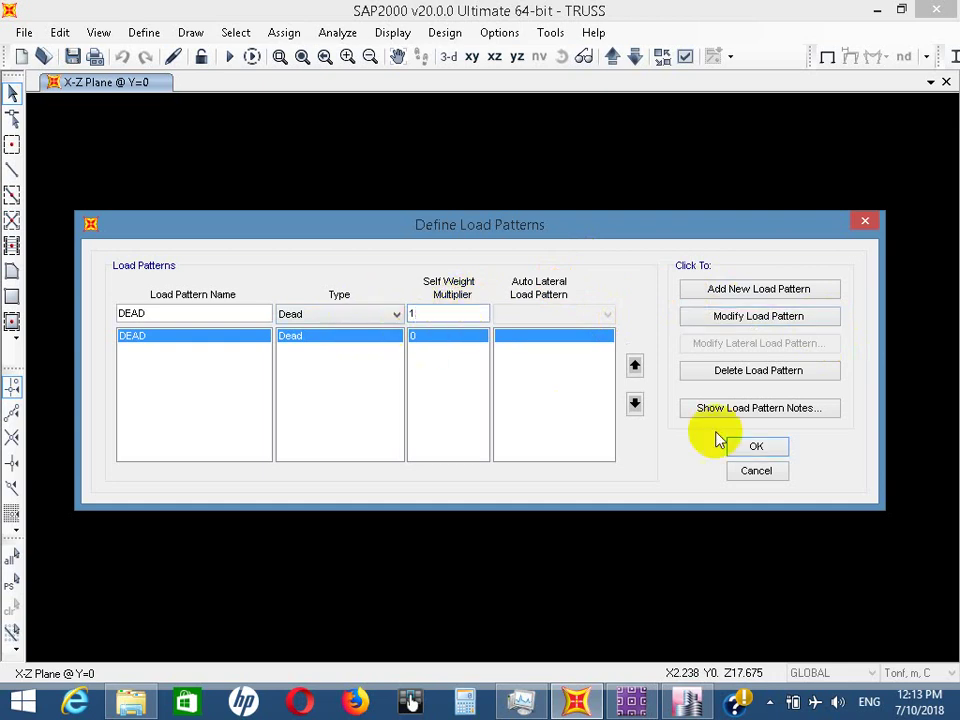
pyautogui.click(784, 451)
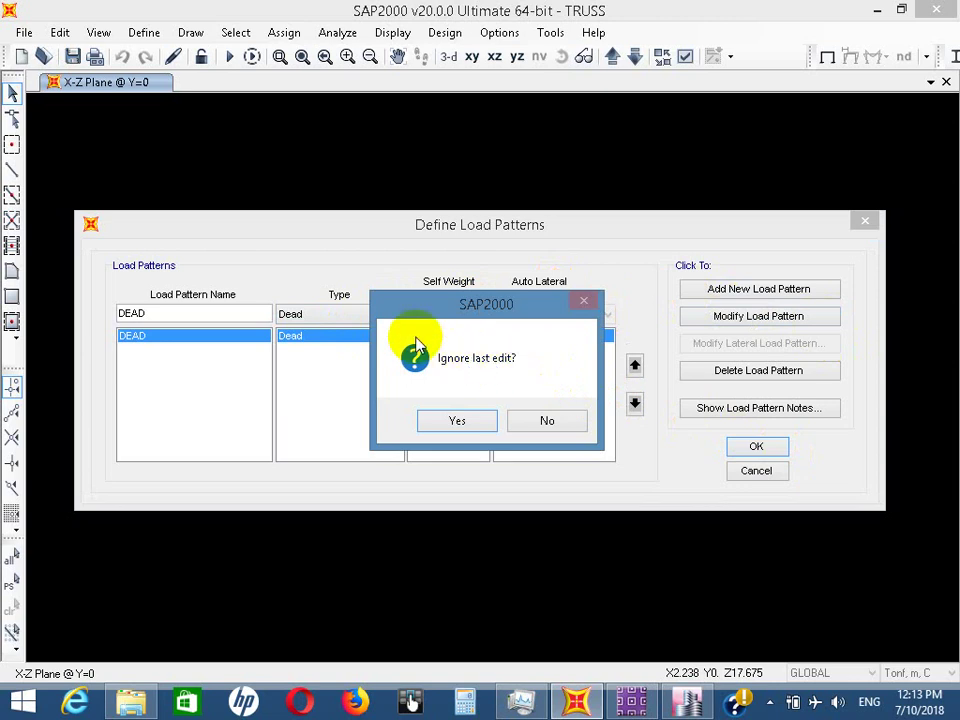
pyautogui.click(556, 420)
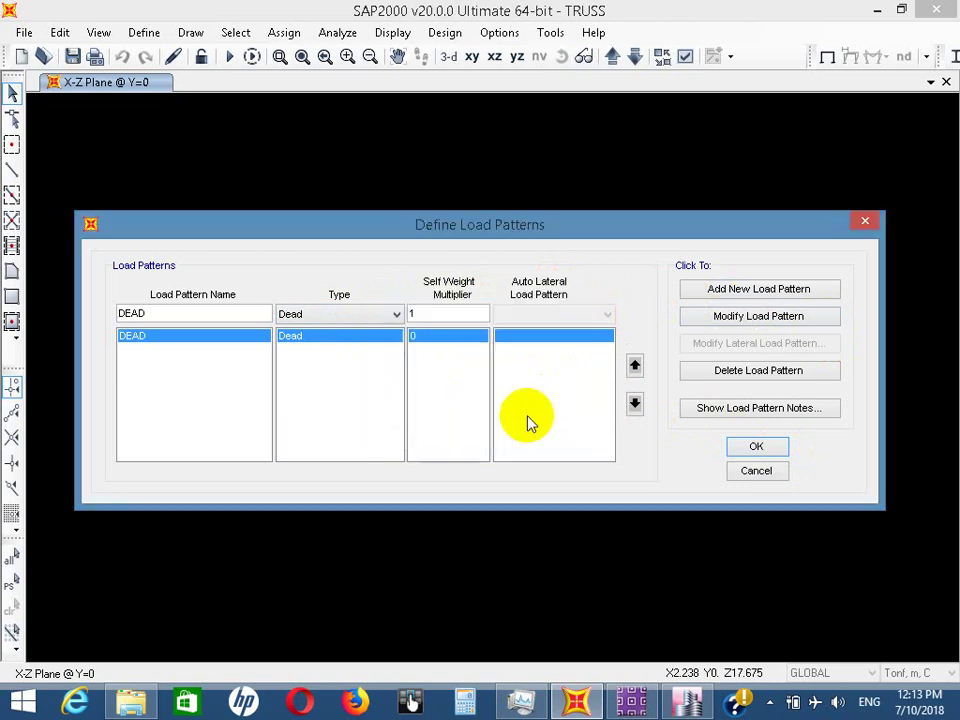
# Accept the load pattern definitions while ignoring the last unapplied edit, and run the analysis for the DEAD case
pyautogui.click(763, 452)
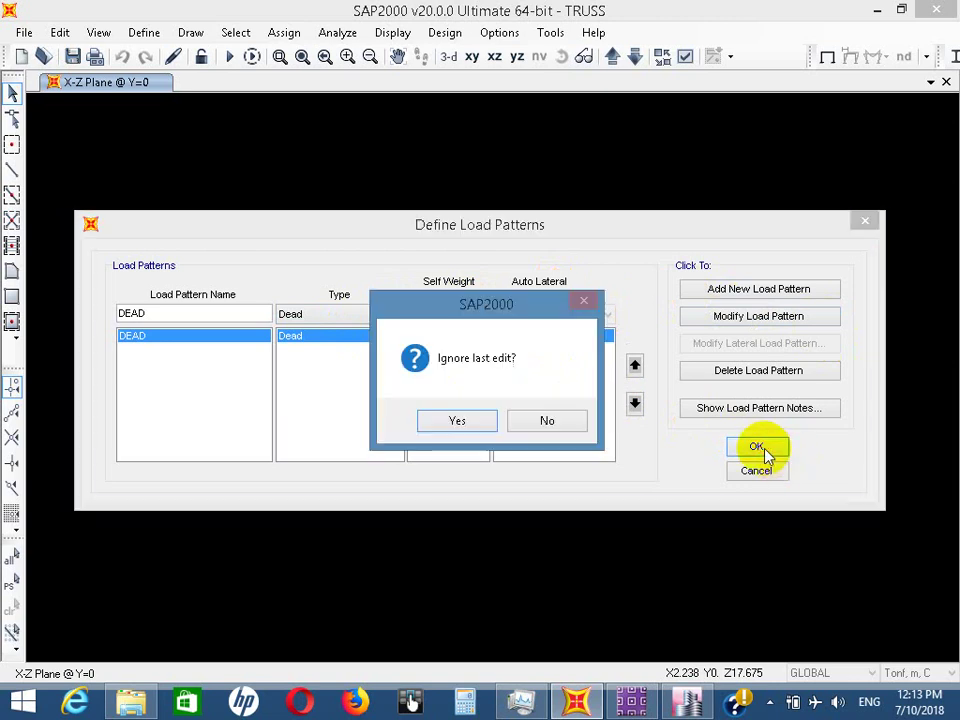
pyautogui.click(457, 422)
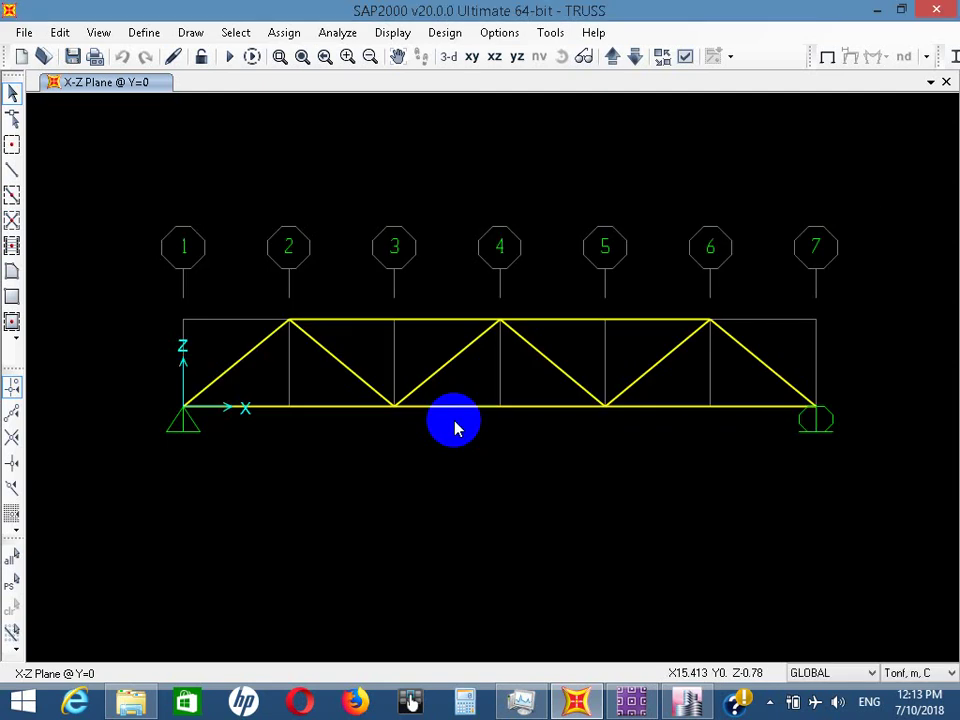
pyautogui.click(229, 57)
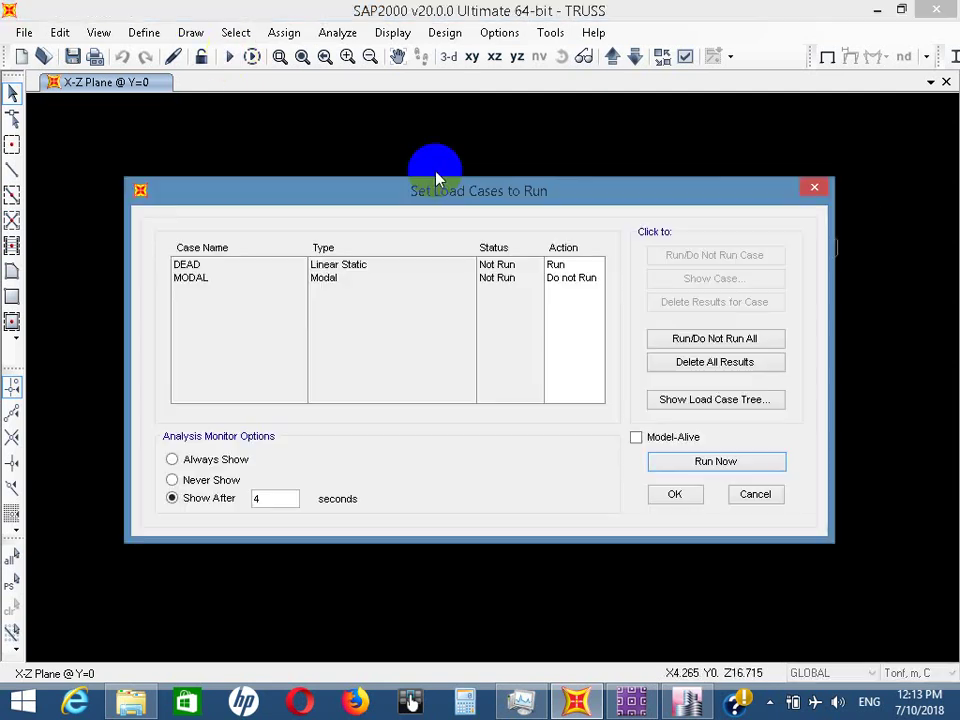
pyautogui.click(690, 462)
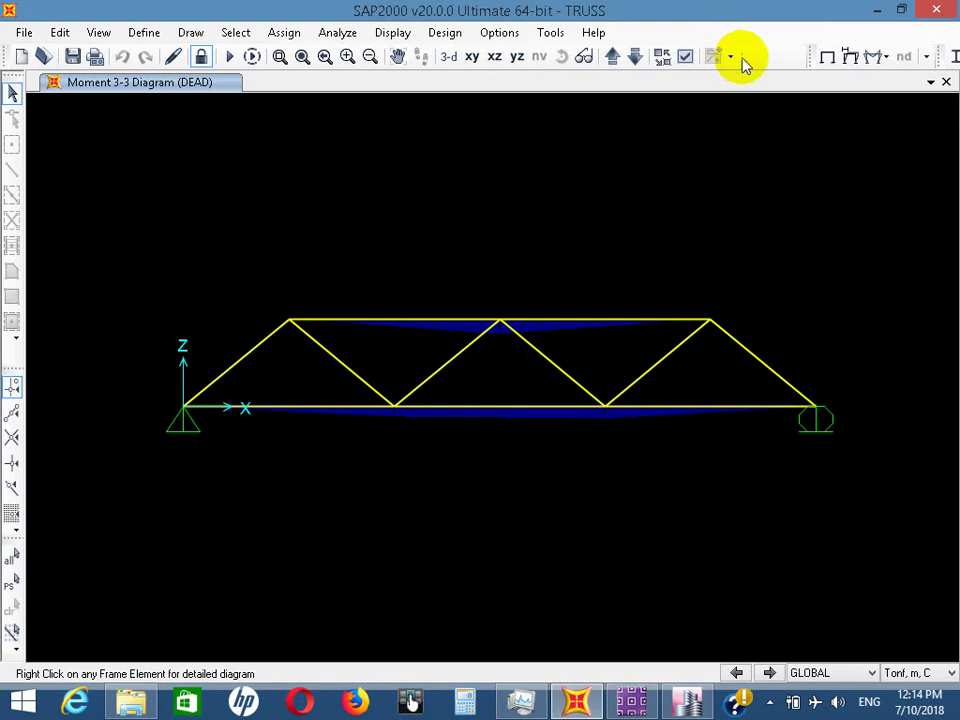
# Display the filled Shear 2-2 diagram of the truss members for the DEAD case
pyautogui.click(880, 58)
pyautogui.click(856, 120)
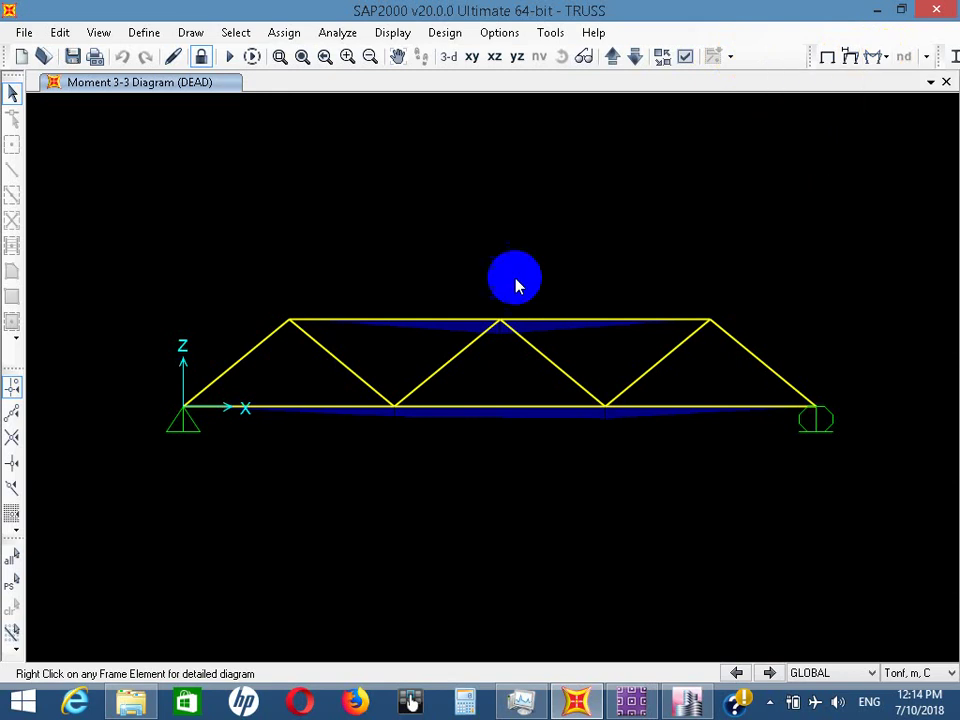
pyautogui.click(277, 321)
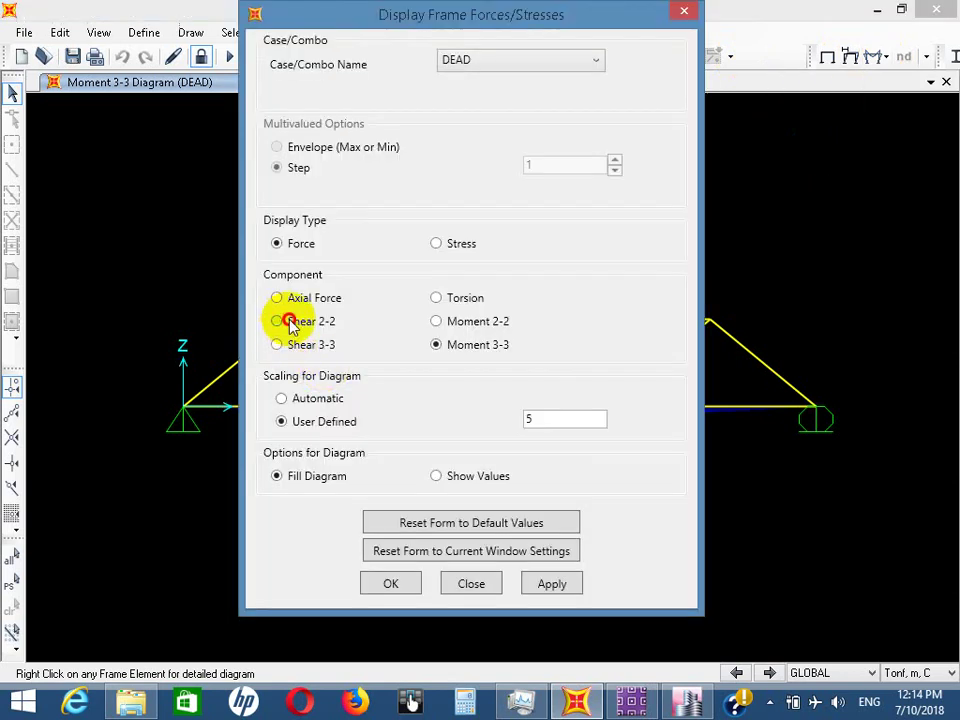
pyautogui.click(388, 585)
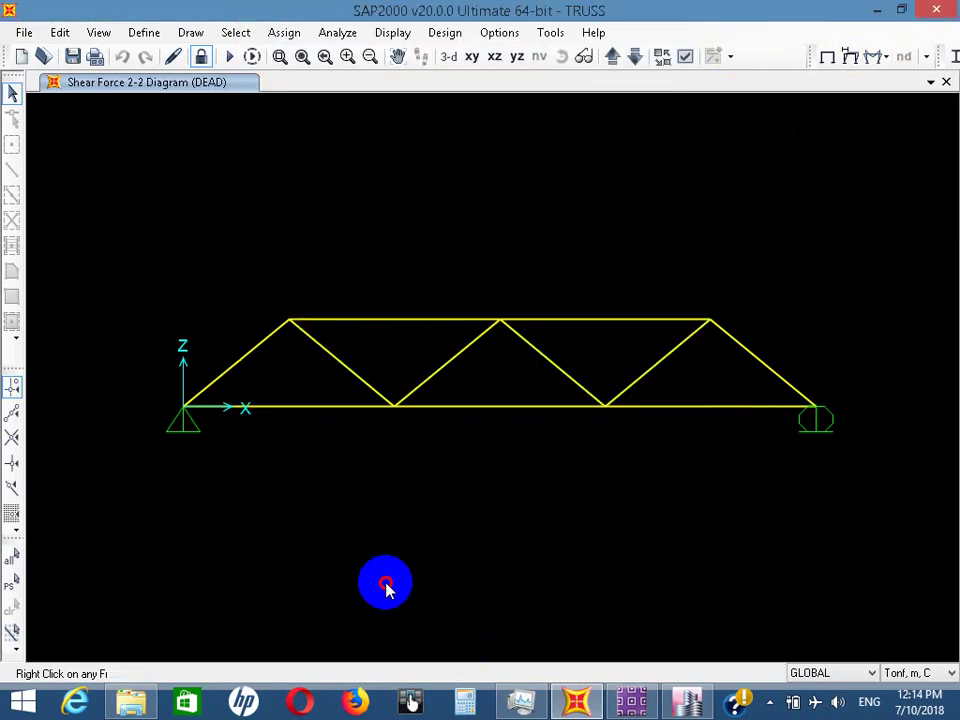